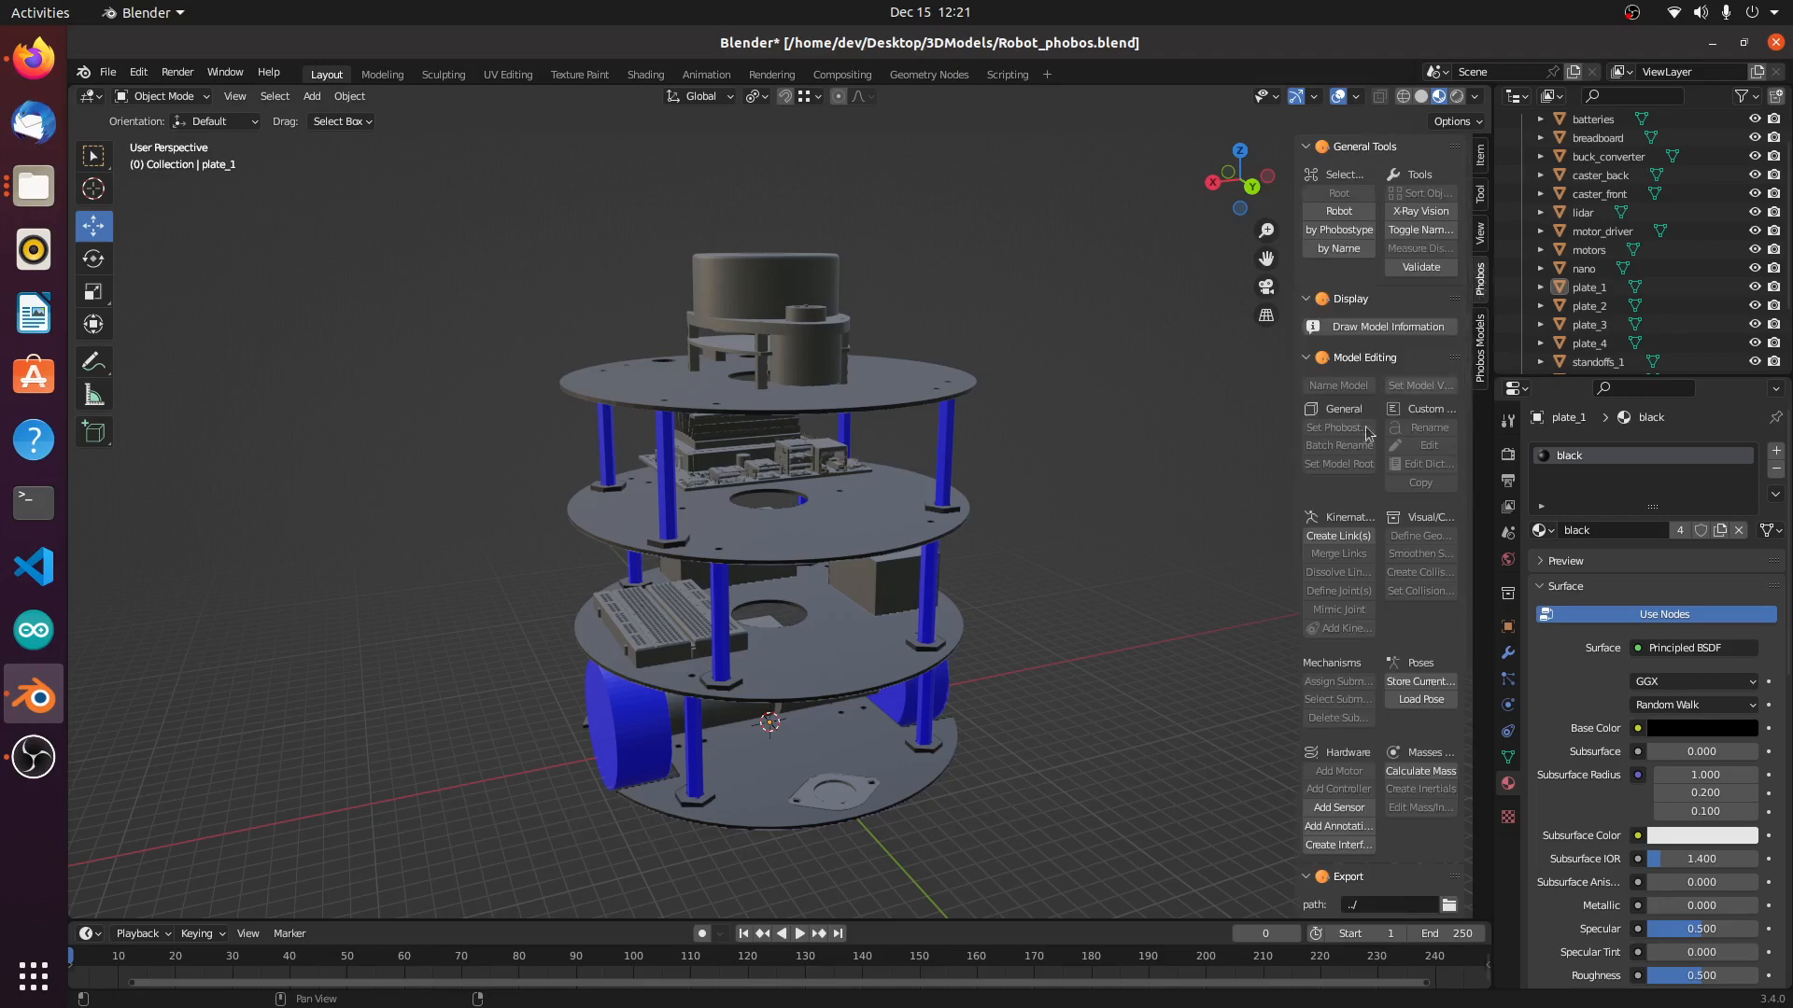
# Step: Widen the Phobos sidebar until its tool labels are fully readable, and look over the sections down to Export
pyautogui.moveTo(1292, 440); pyautogui.dragTo(1101, 440)
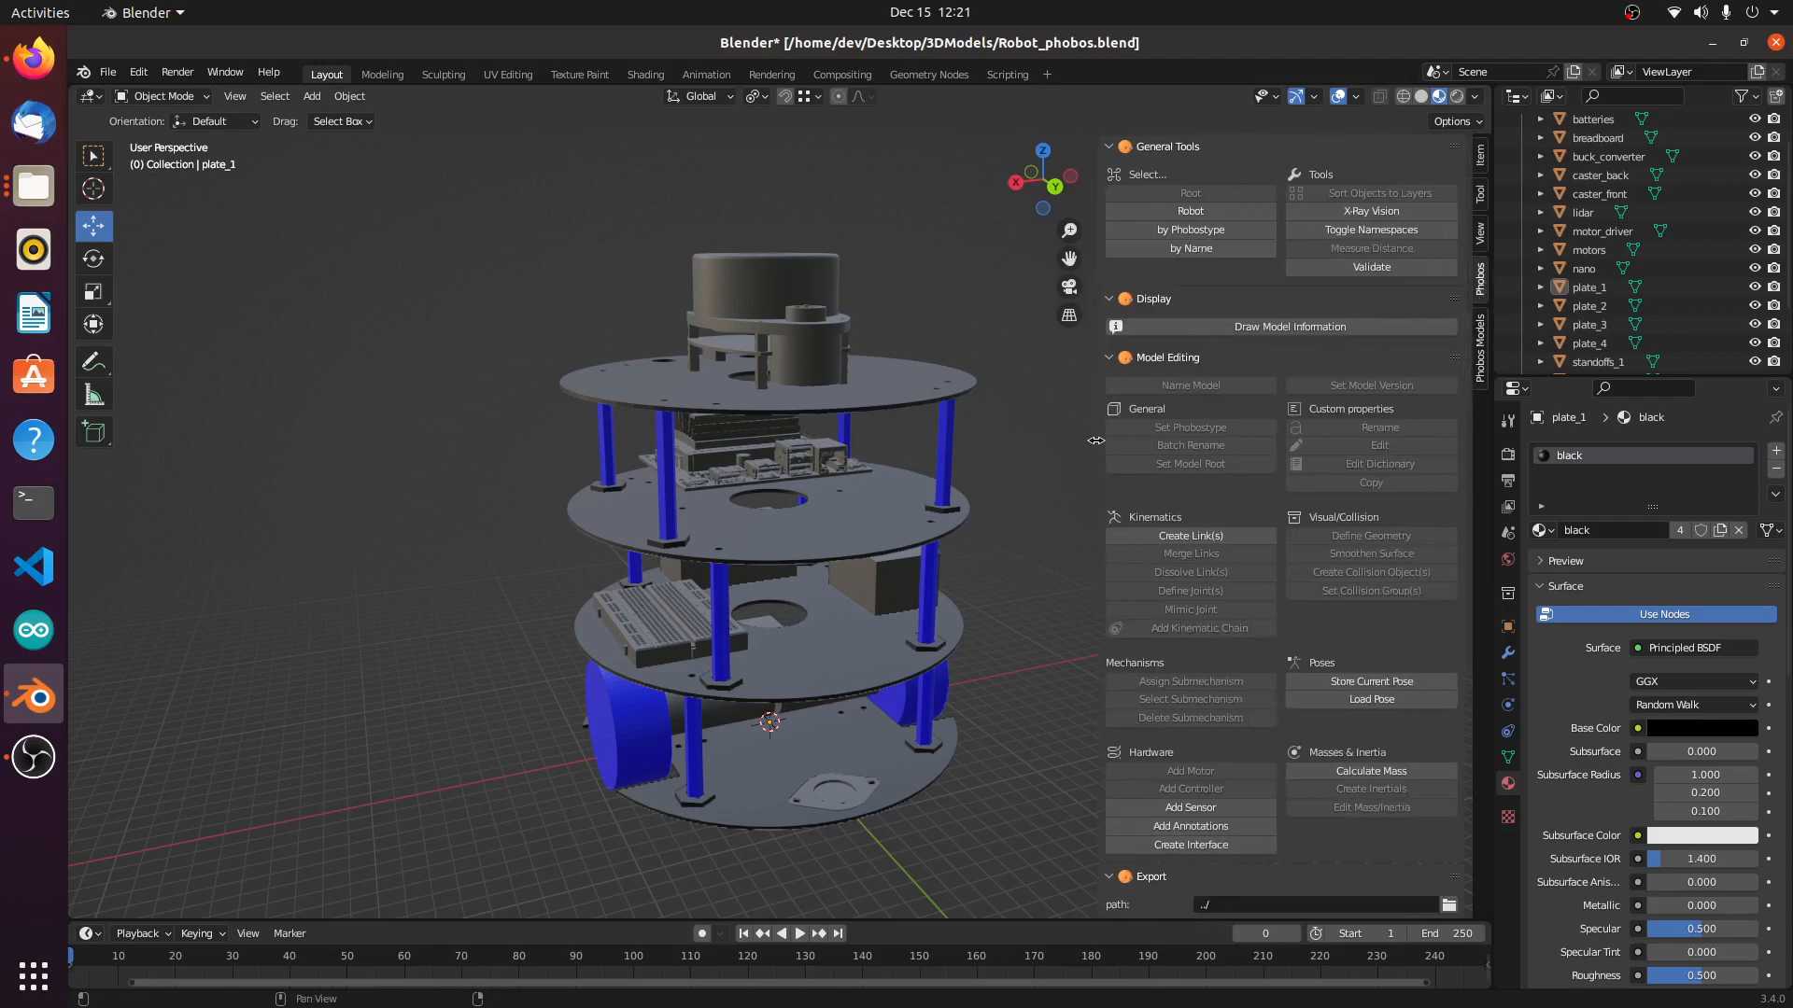
pyautogui.scroll(-8, 1205, 653)
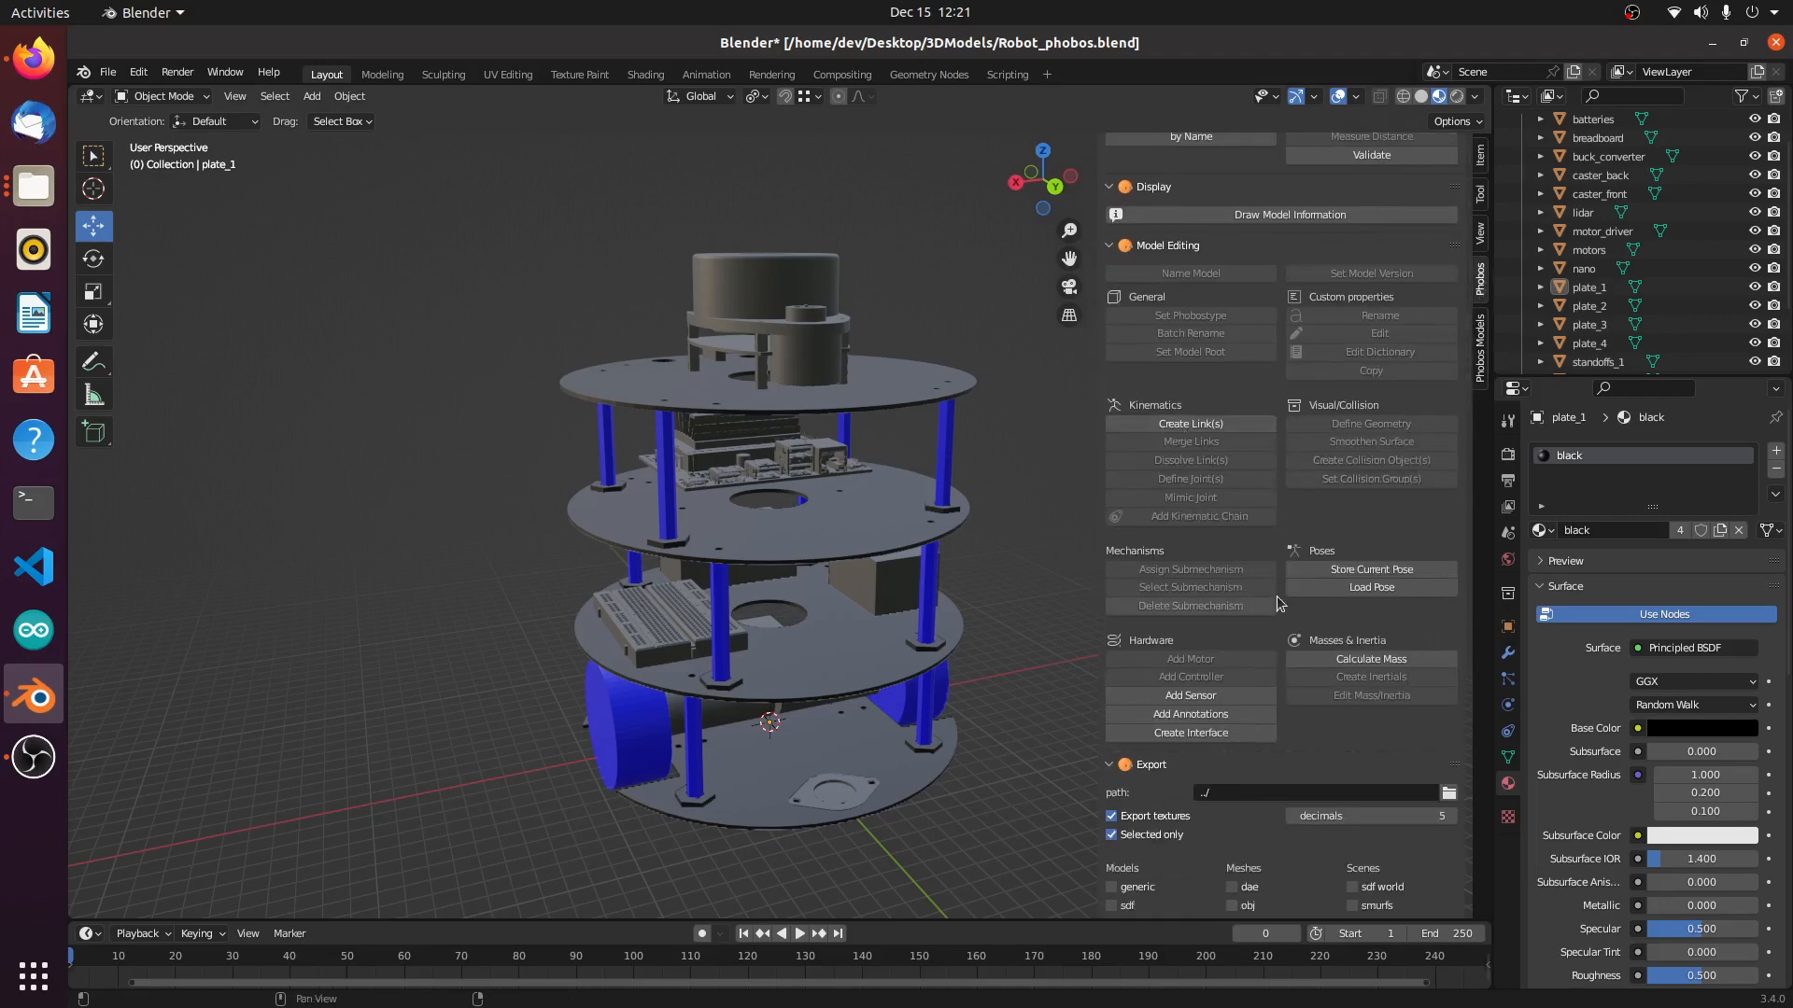
pyautogui.scroll(8, 1256, 743)
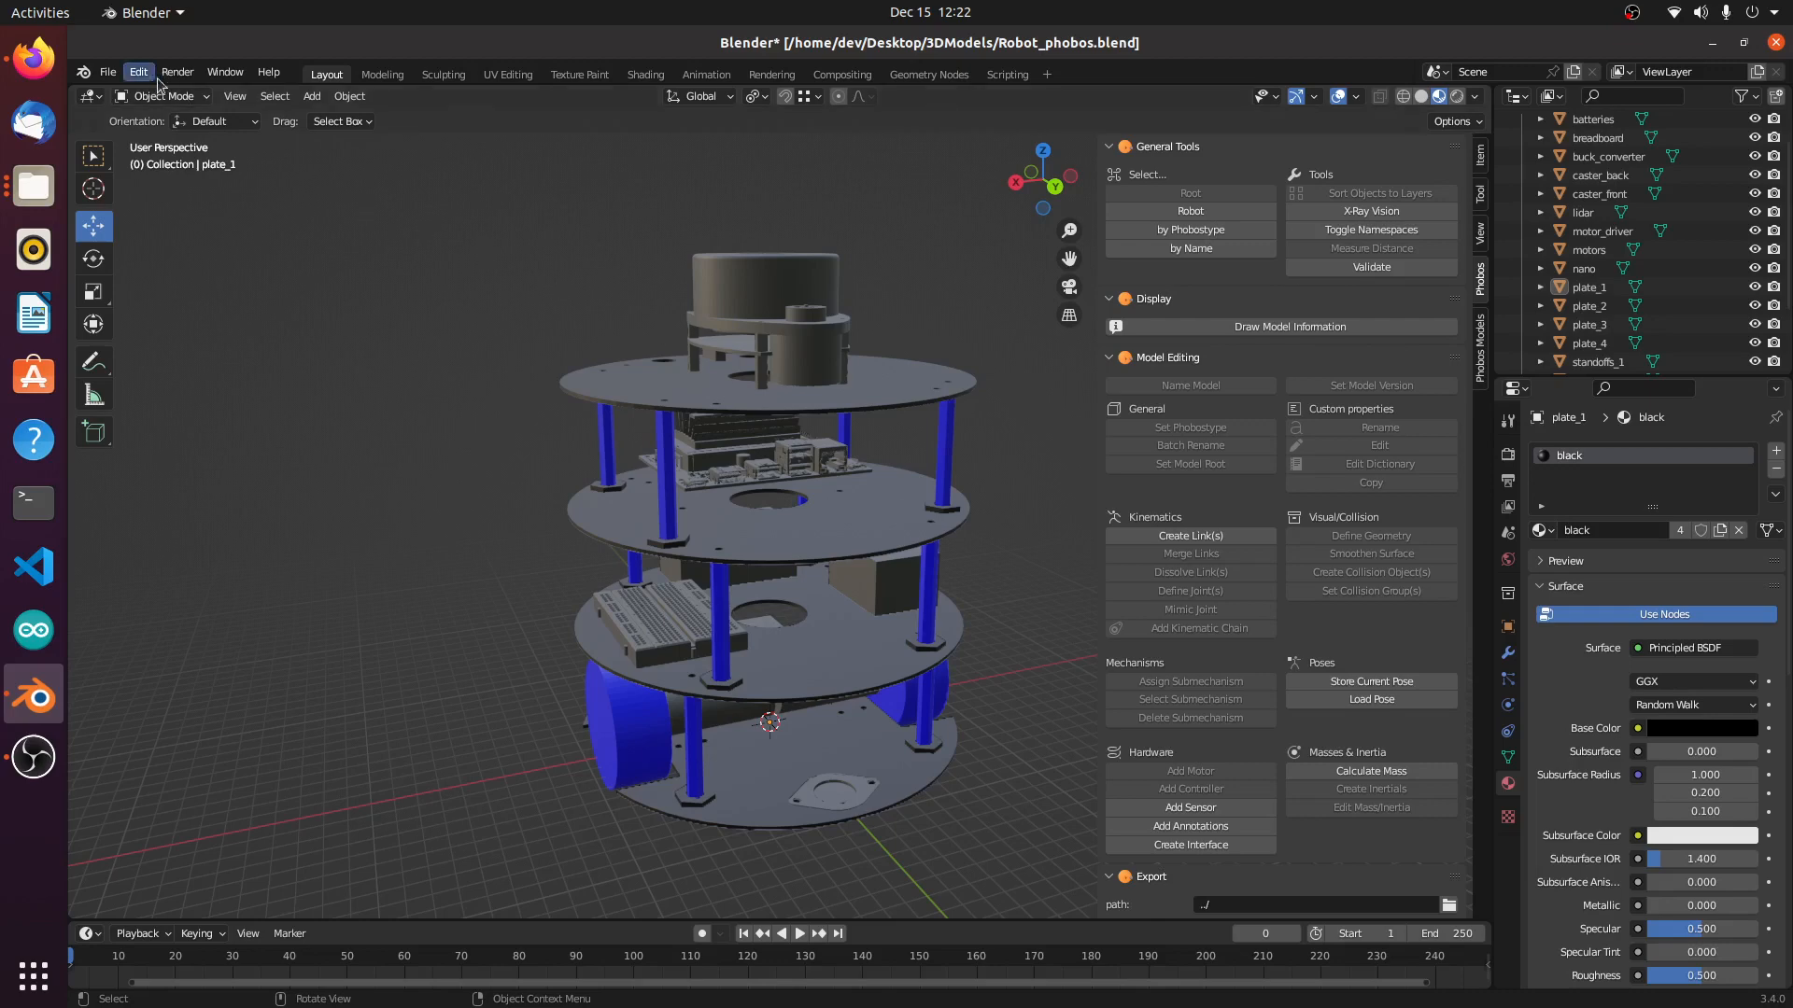
# Step: Browse to the phobos-master folder in Downloads from the add-on installer, and leave the preferences without installing anything
pyautogui.click(268, 98)
pyautogui.click(240, 101)
pyautogui.click(139, 74)
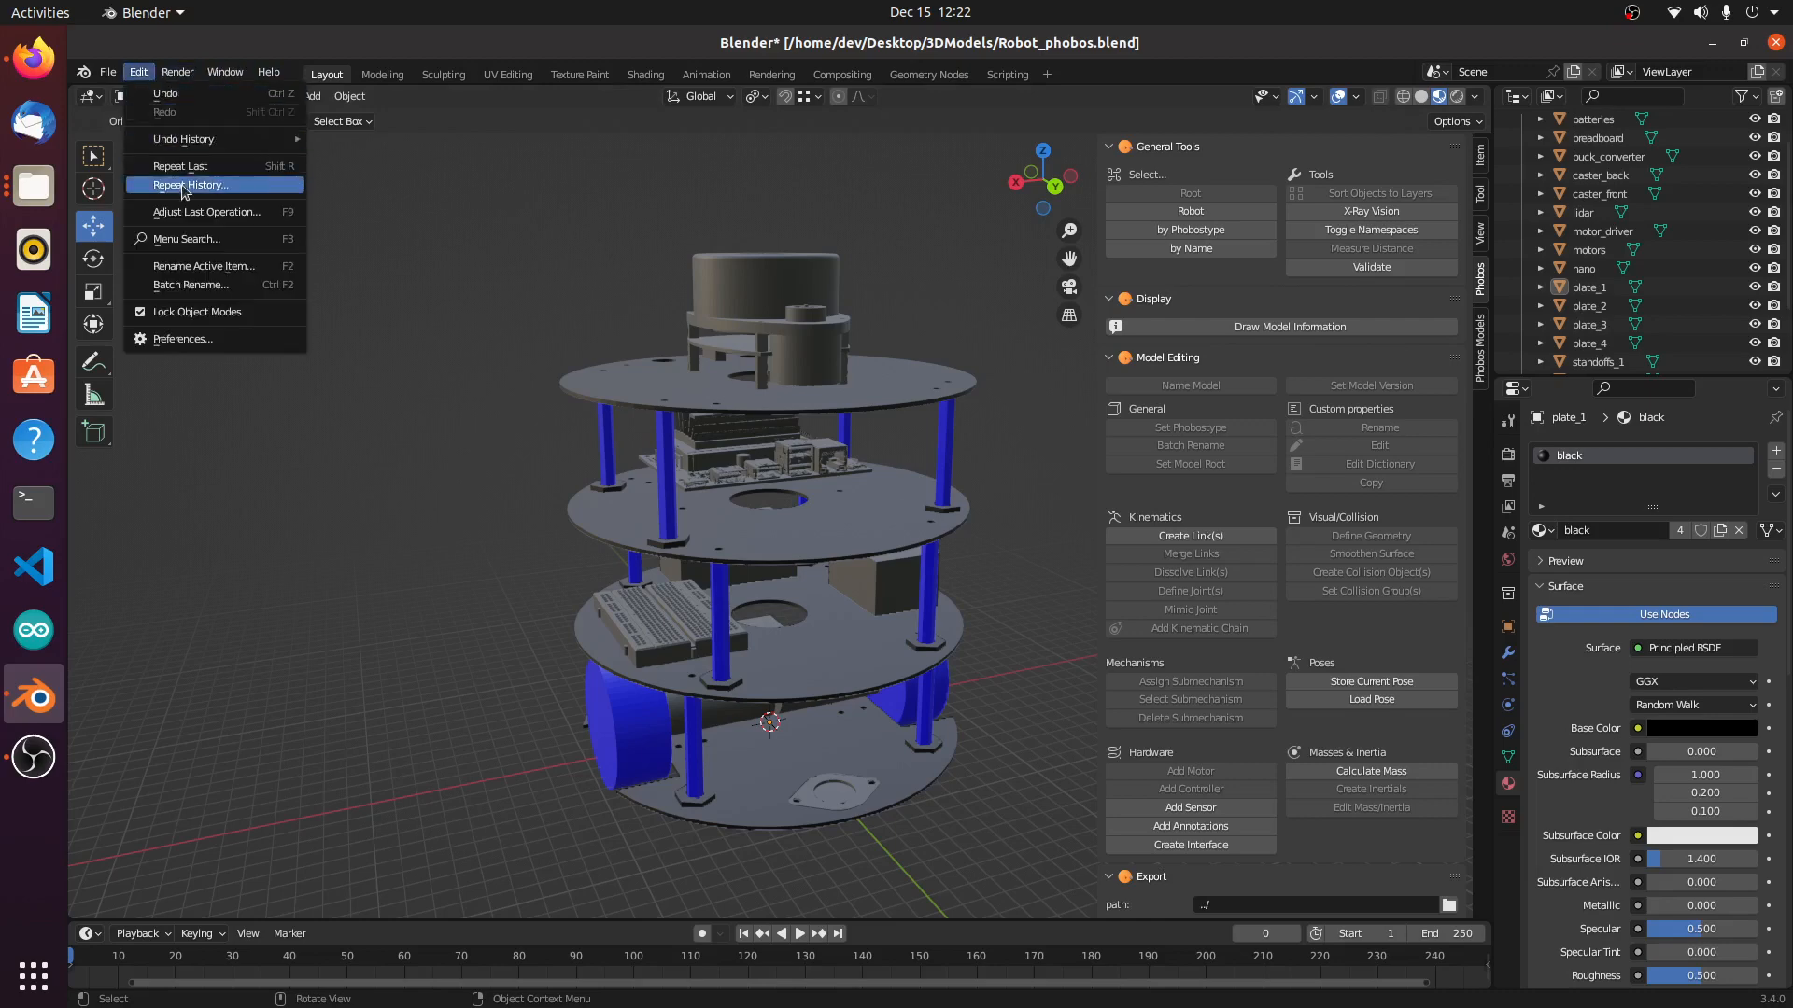
pyautogui.click(230, 339)
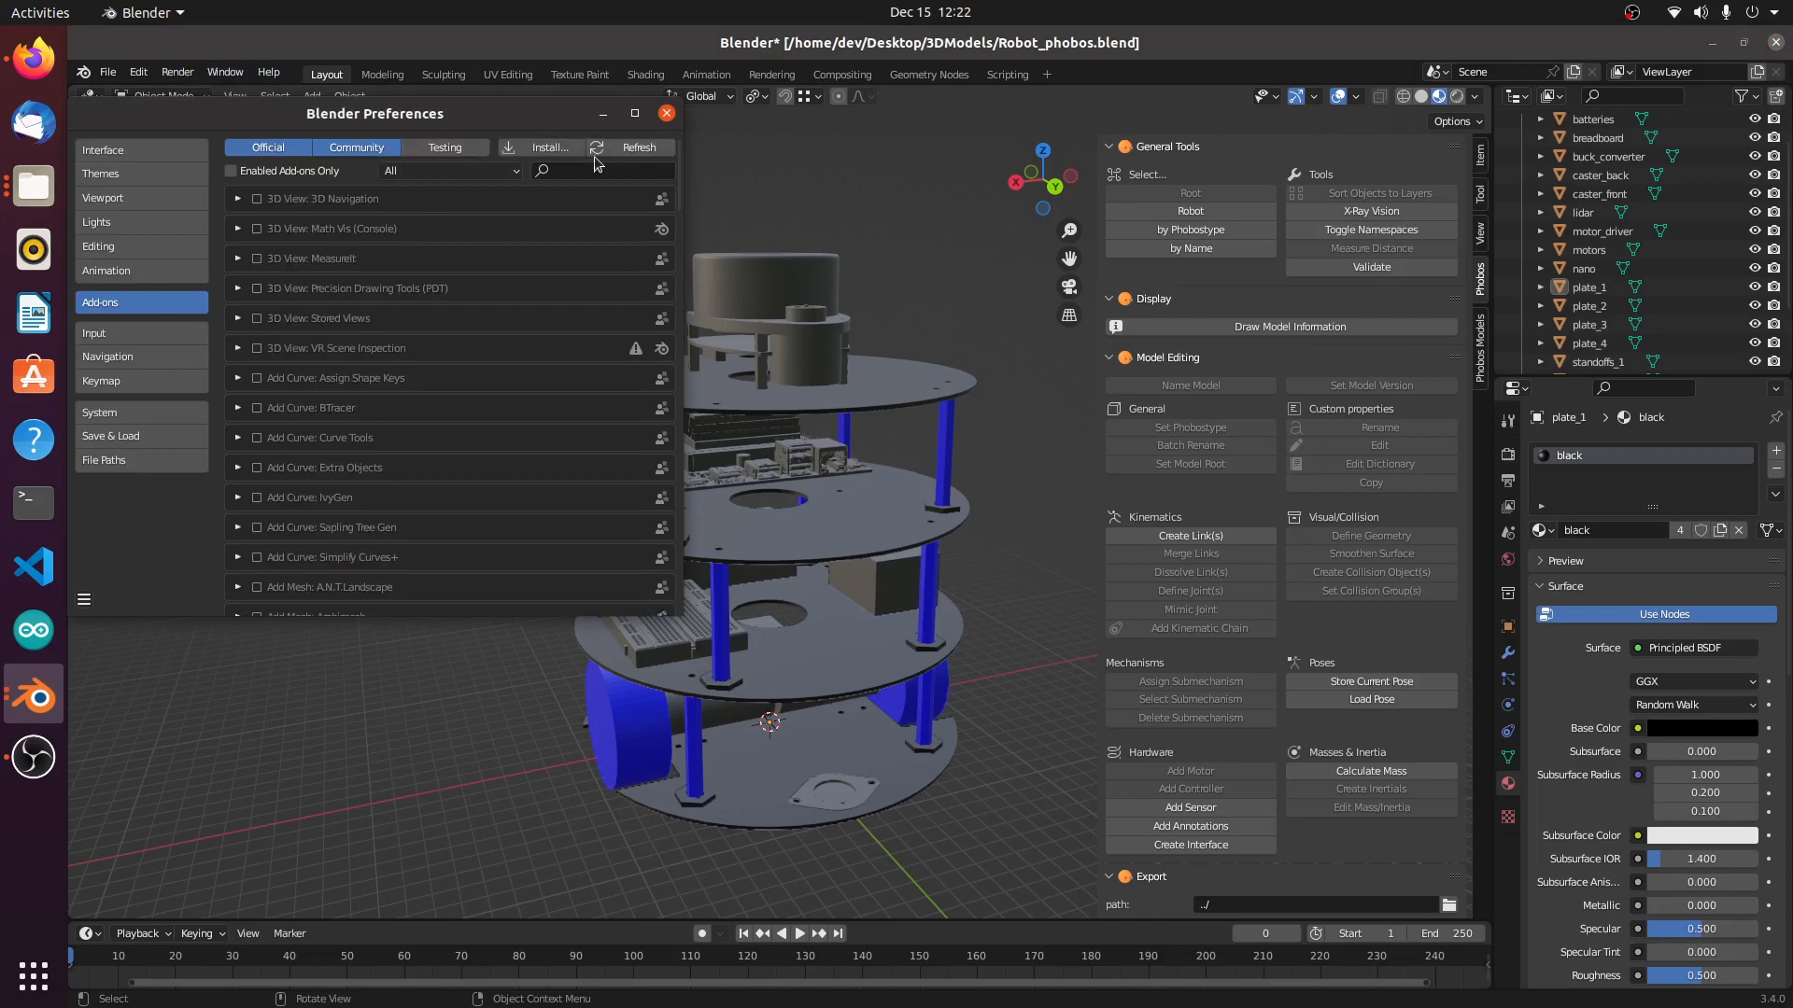
pyautogui.click(551, 147)
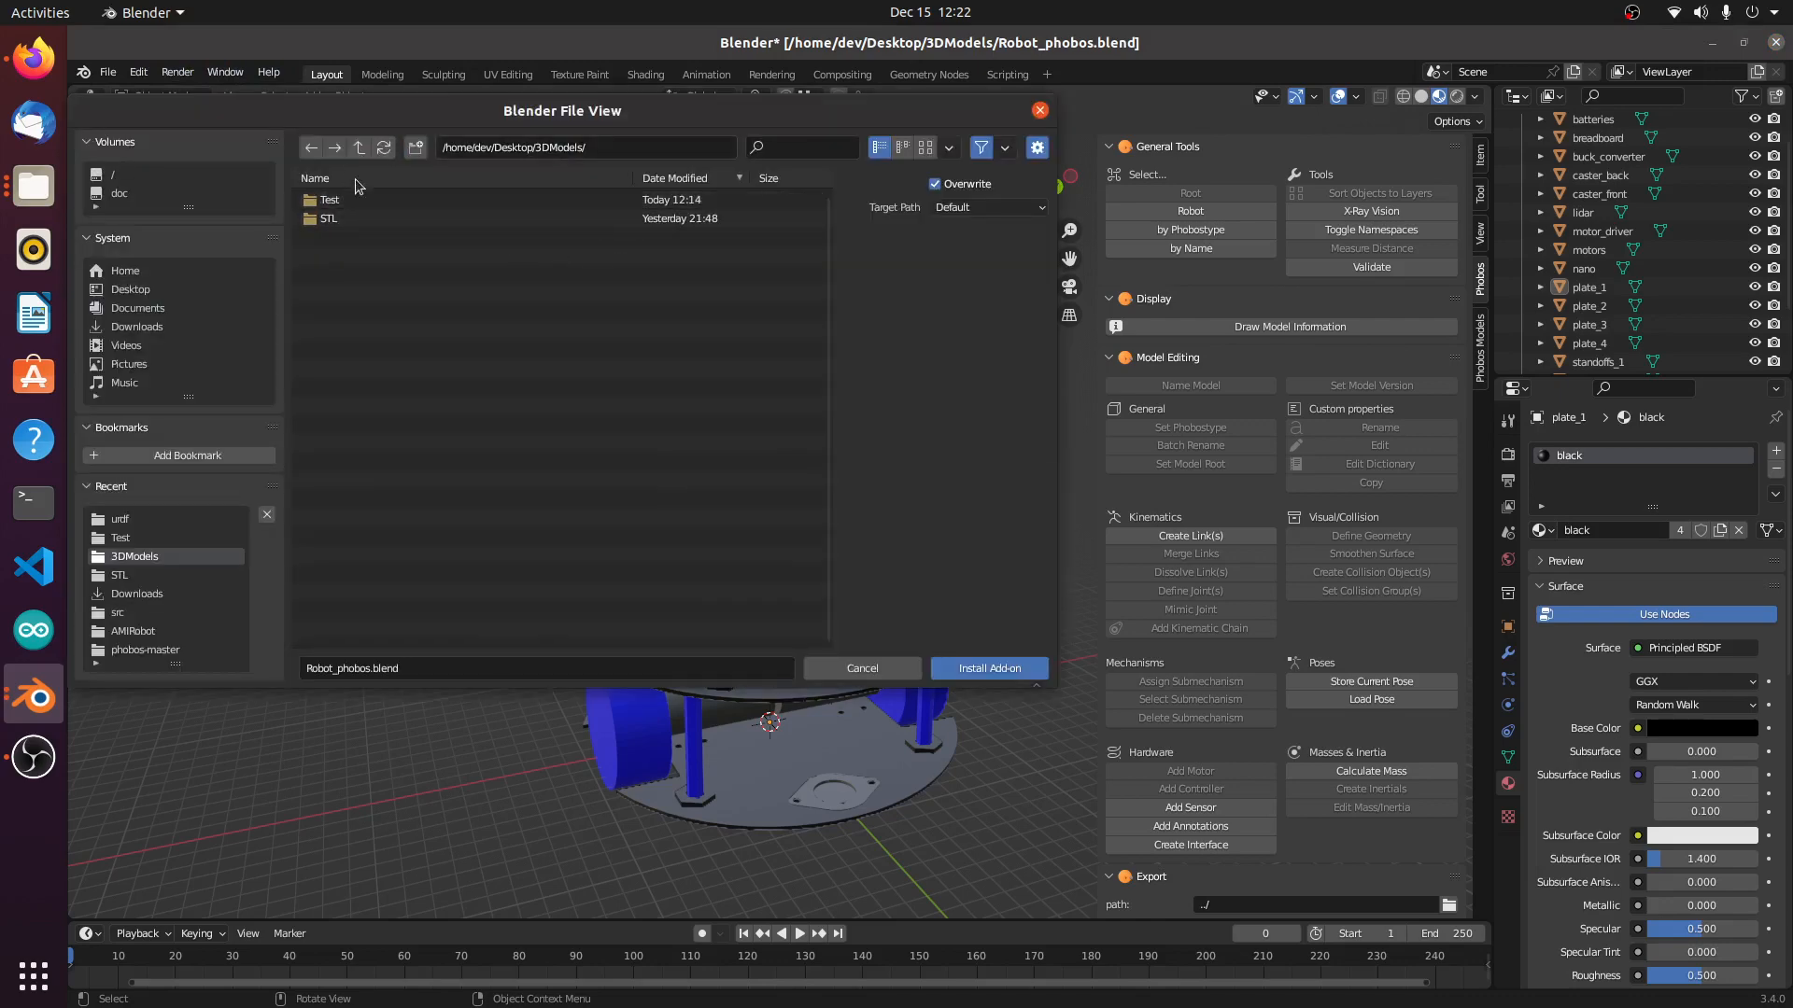
pyautogui.click(358, 148)
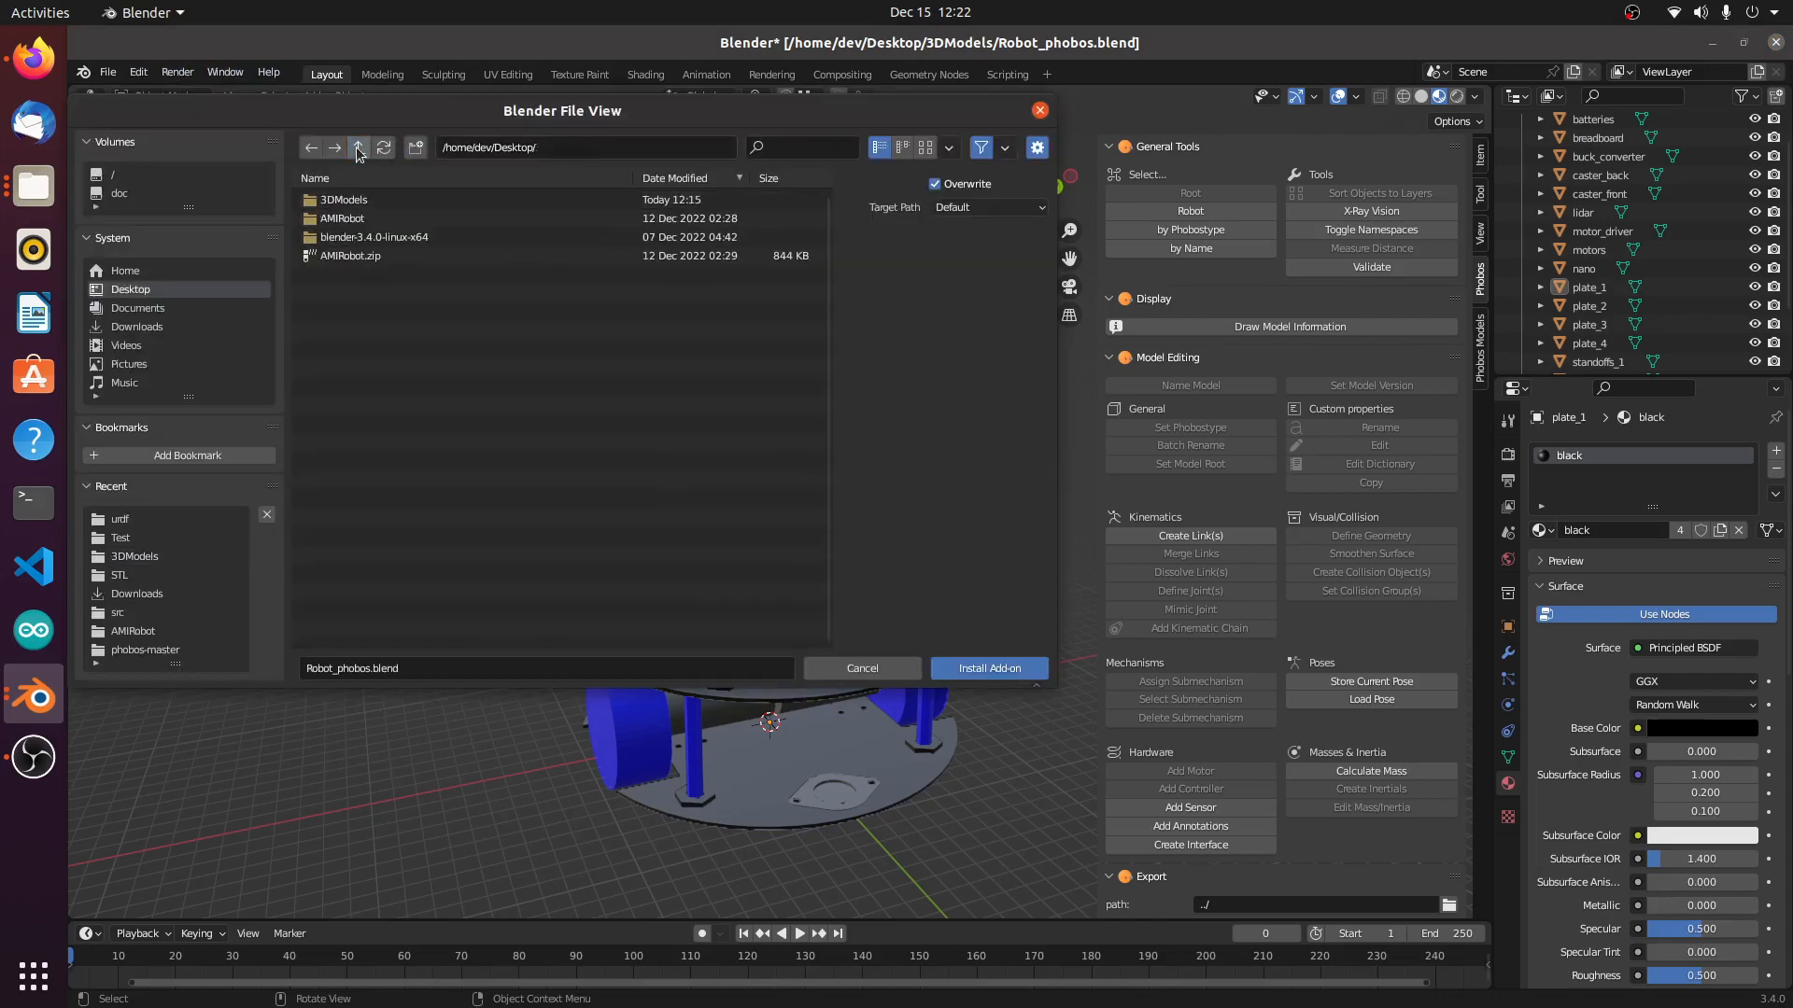
pyautogui.click(358, 149)
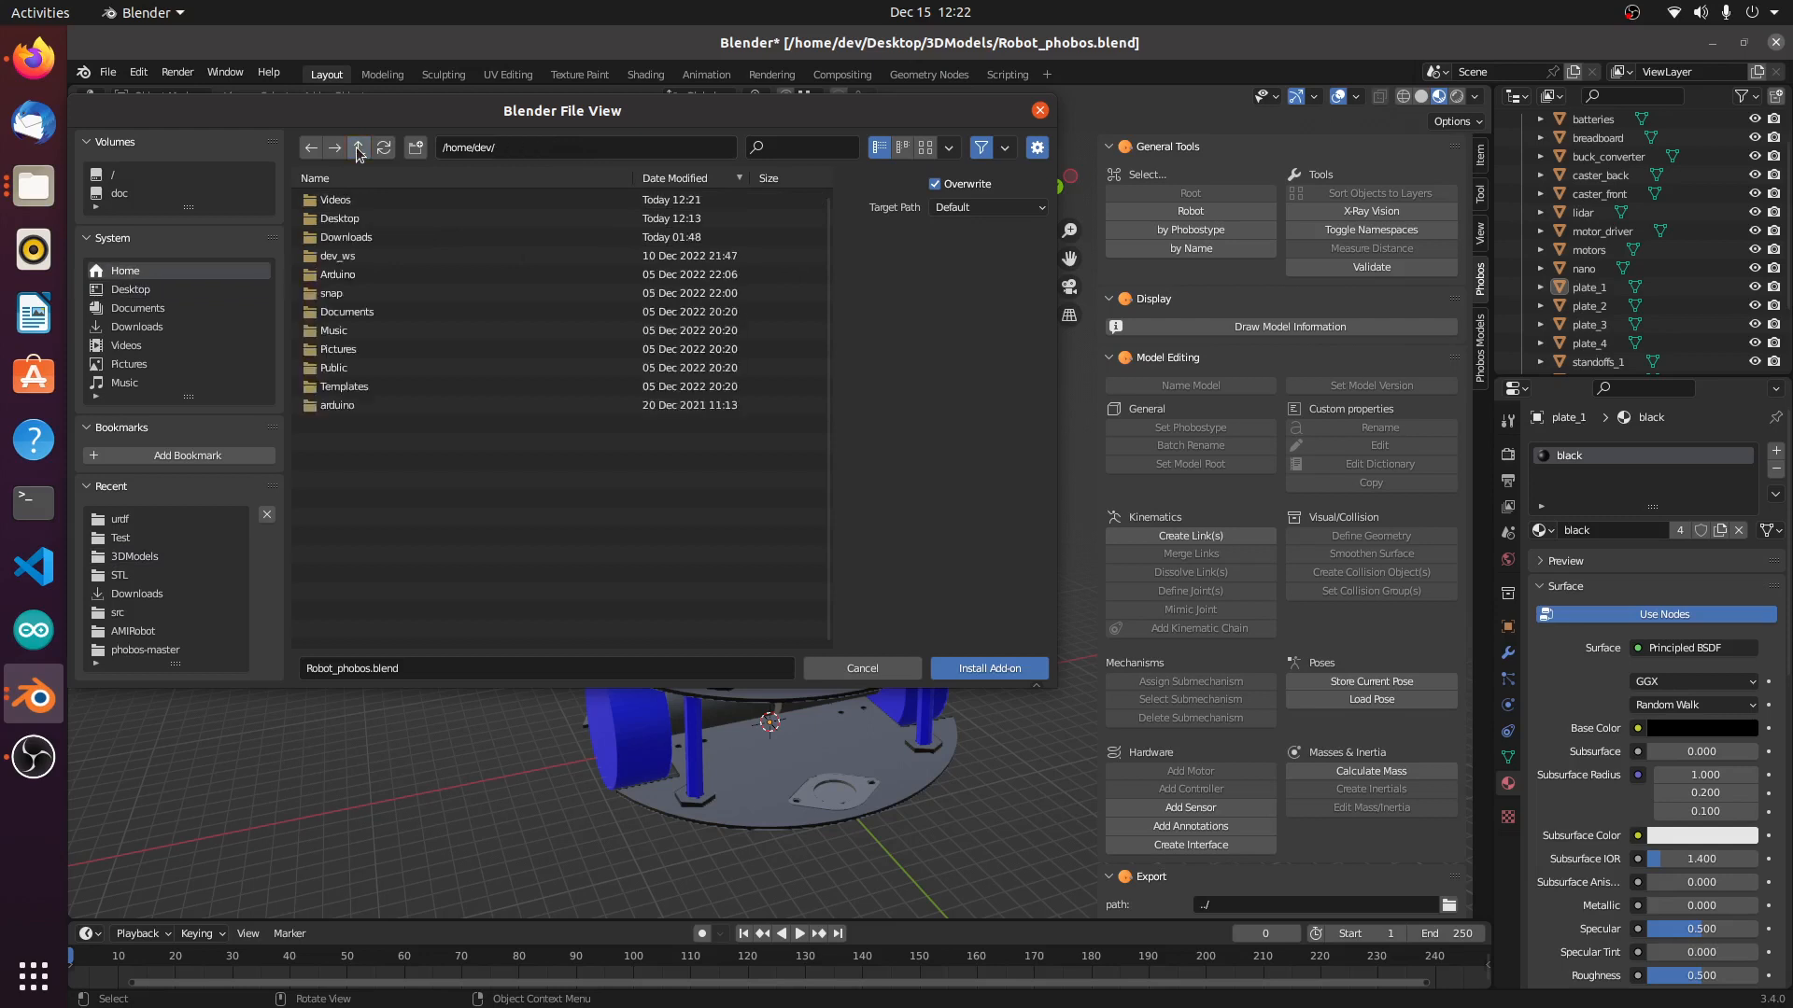
pyautogui.click(367, 241)
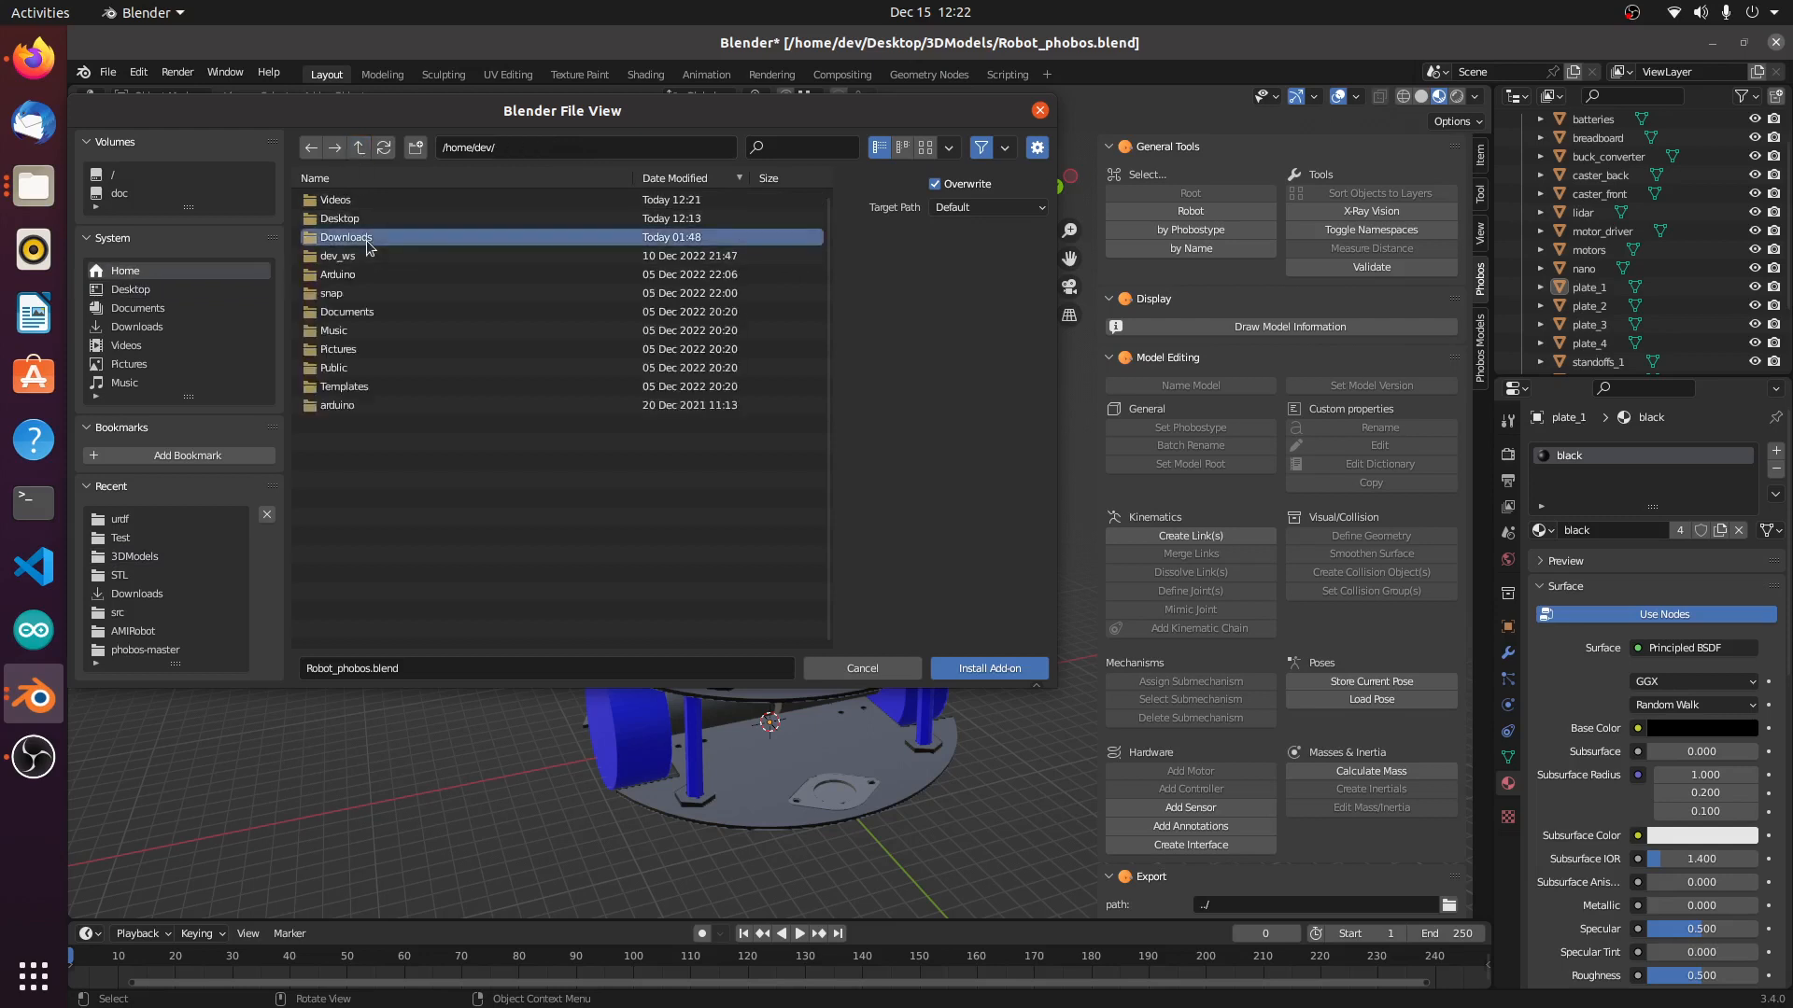
pyautogui.doubleClick(367, 241)
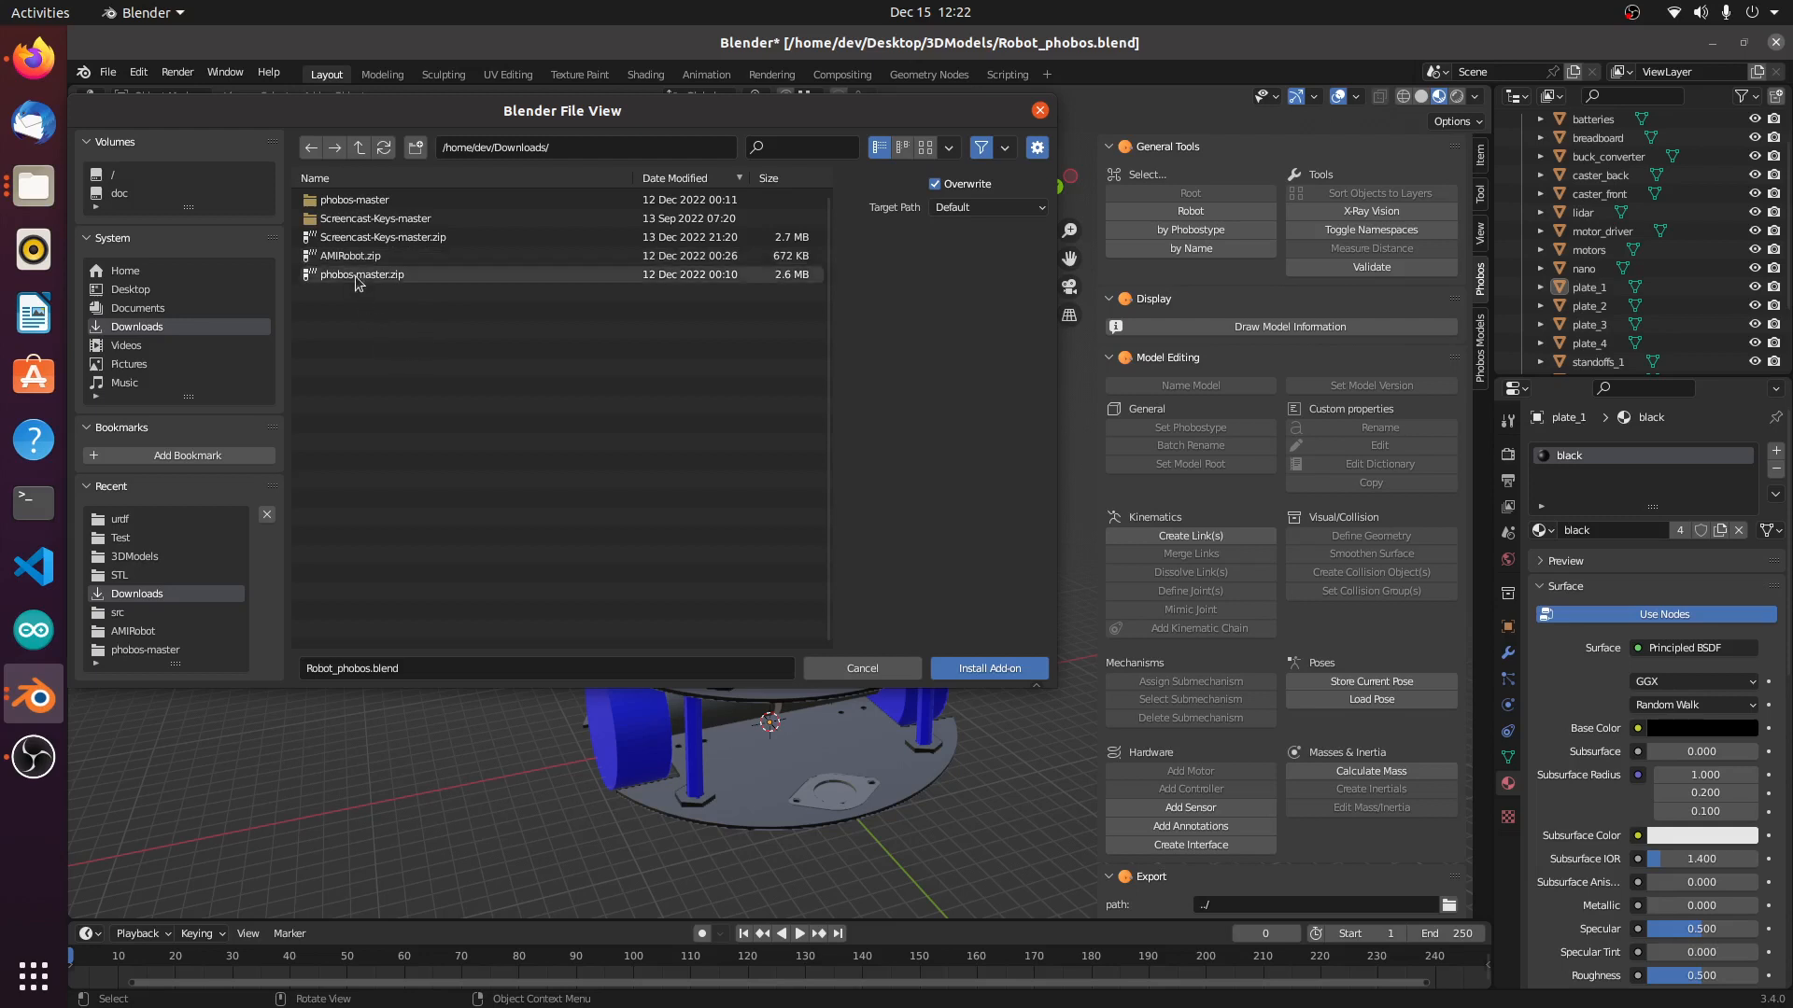
pyautogui.doubleClick(345, 200)
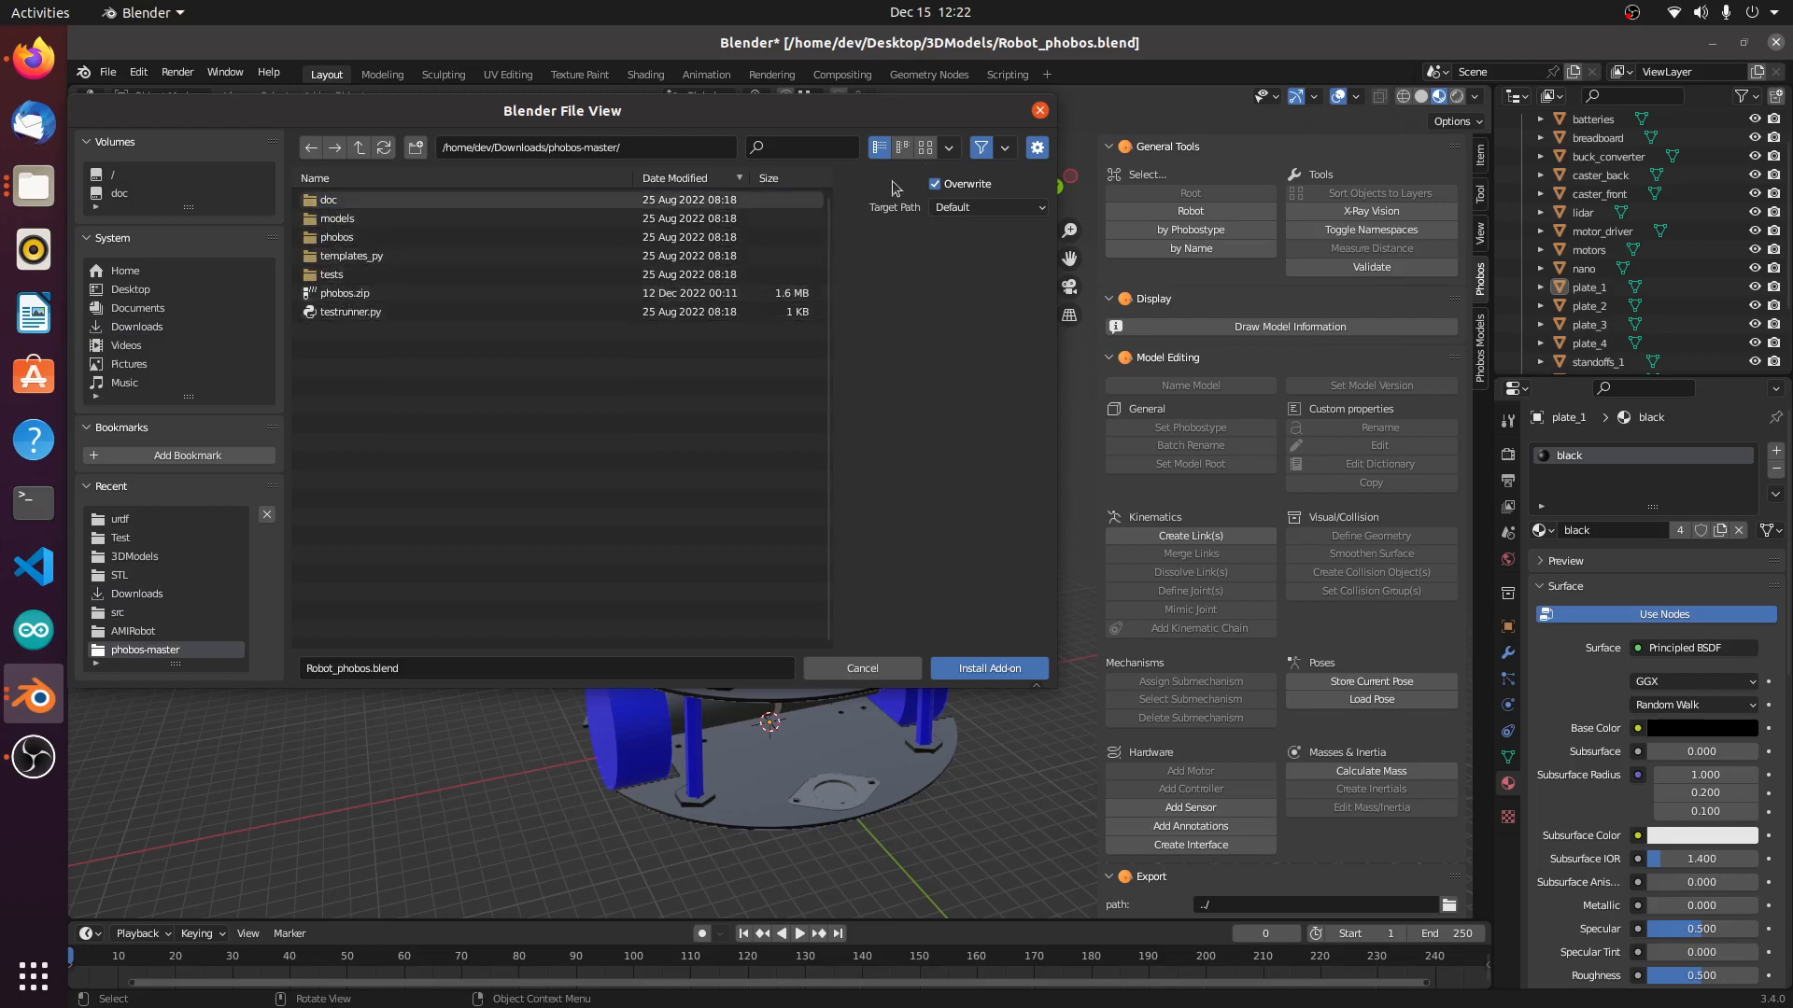
pyautogui.click(1040, 111)
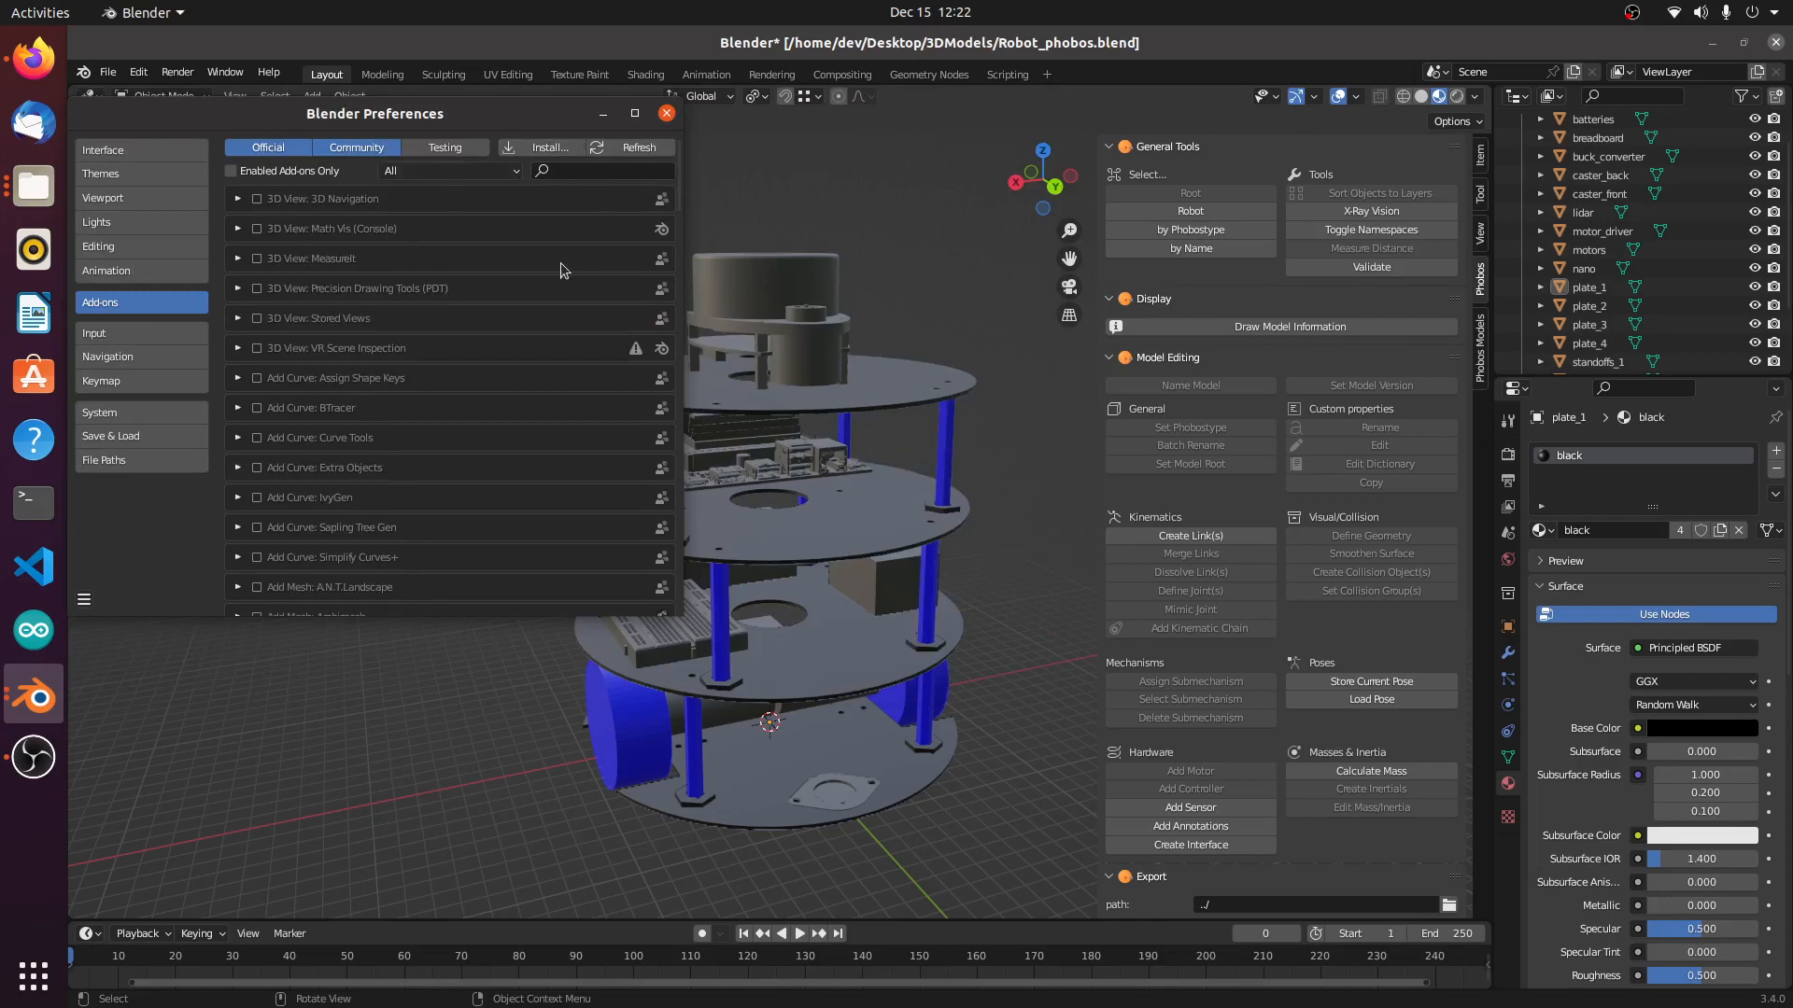
pyautogui.click(667, 113)
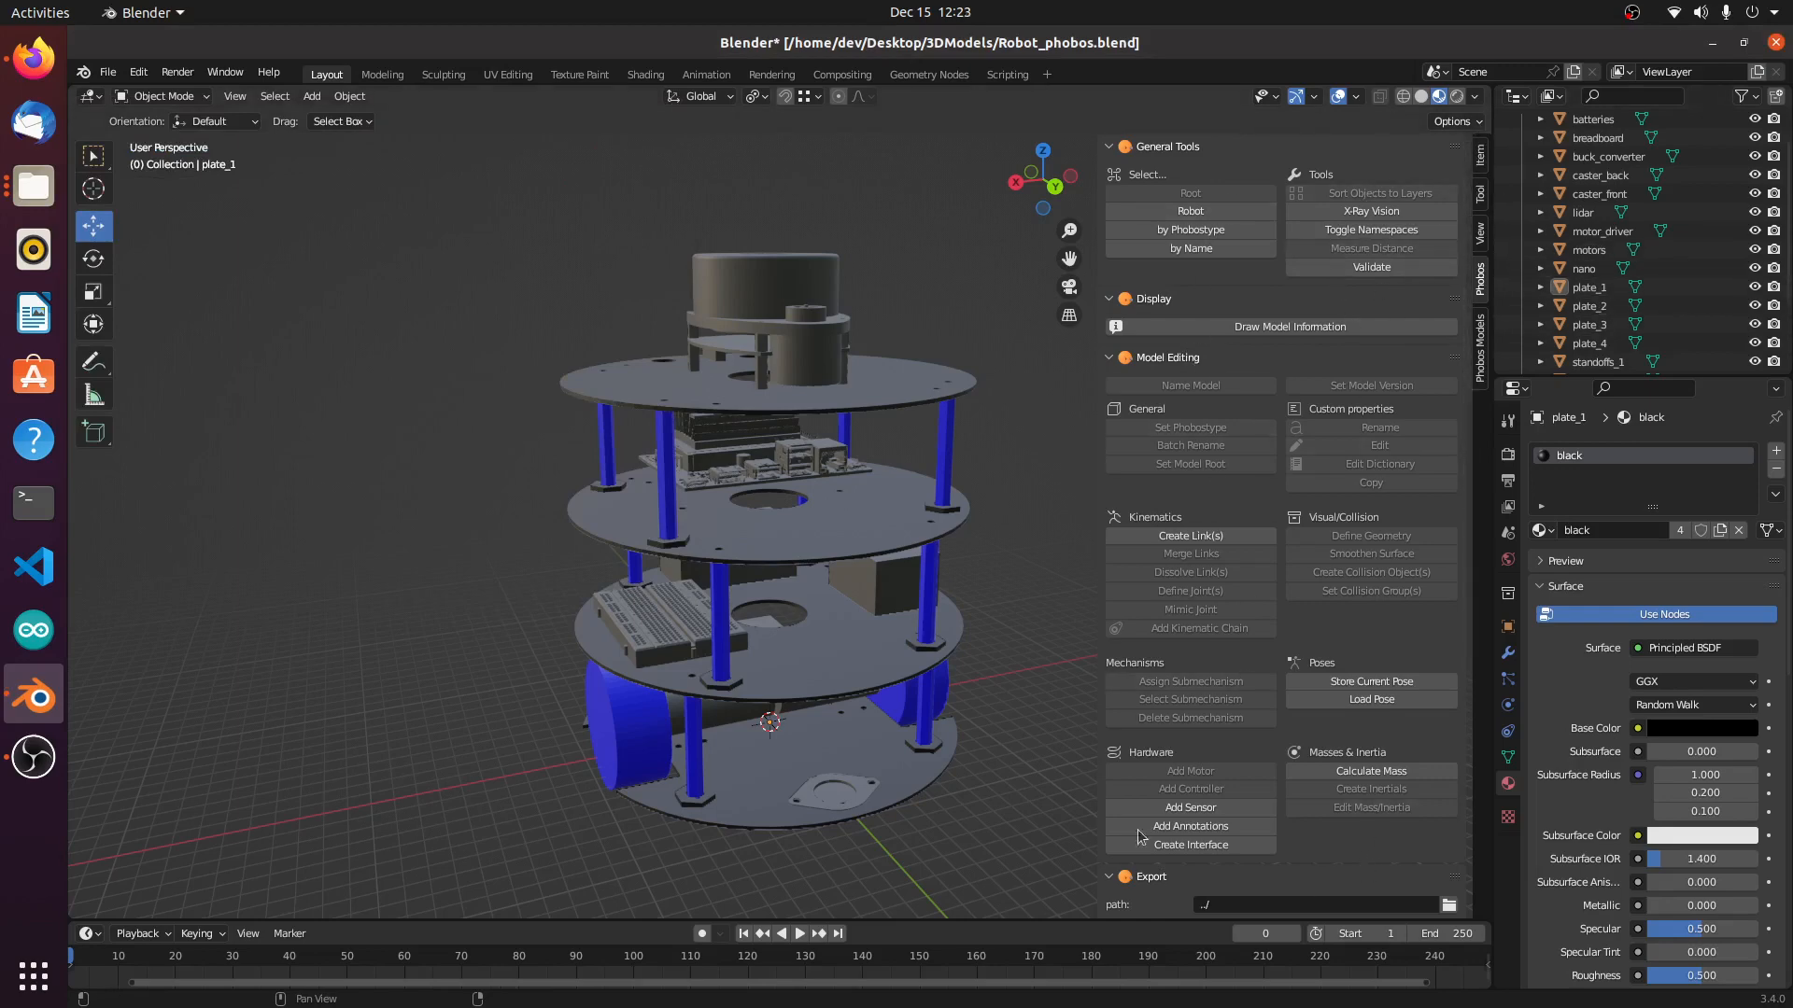
# Step: Show the object properties of plate_1 and review its Phobos matrix and object information
pyautogui.scroll(-5, 1122, 272)
pyautogui.scroll(5, 1203, 318)
pyautogui.scroll(-5, 1606, 658)
pyautogui.click(1507, 625)
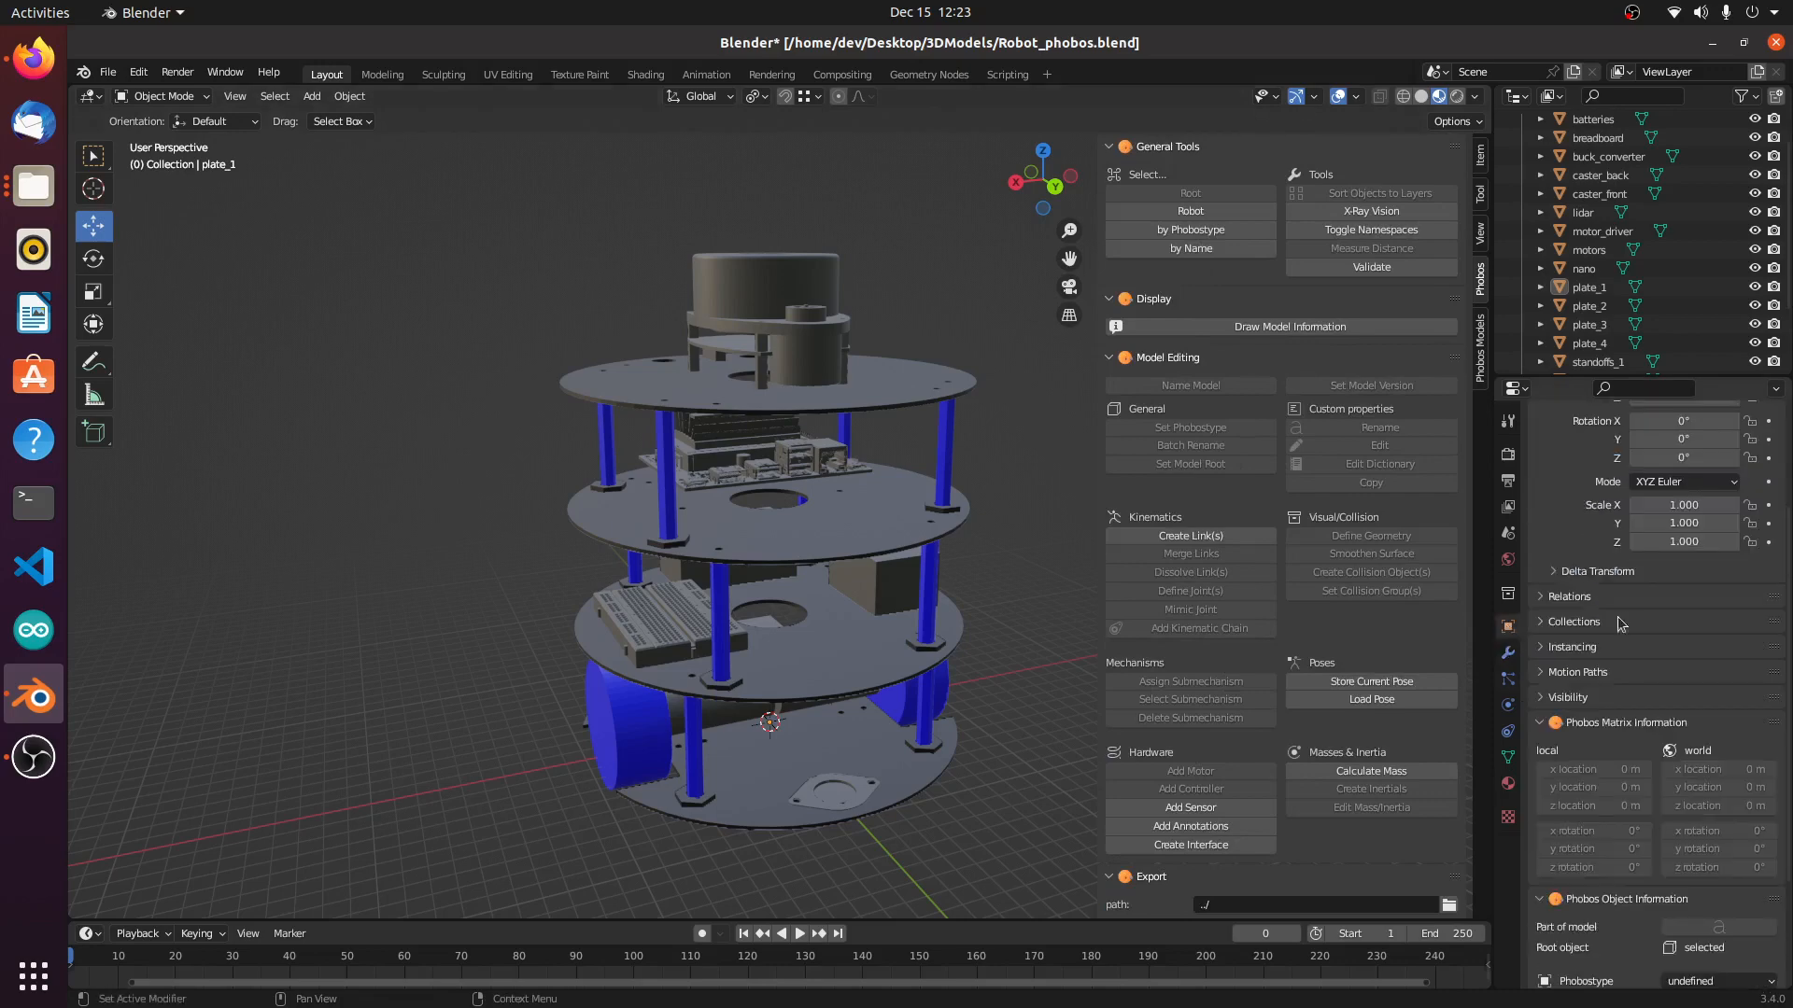
pyautogui.scroll(-4, 1622, 623)
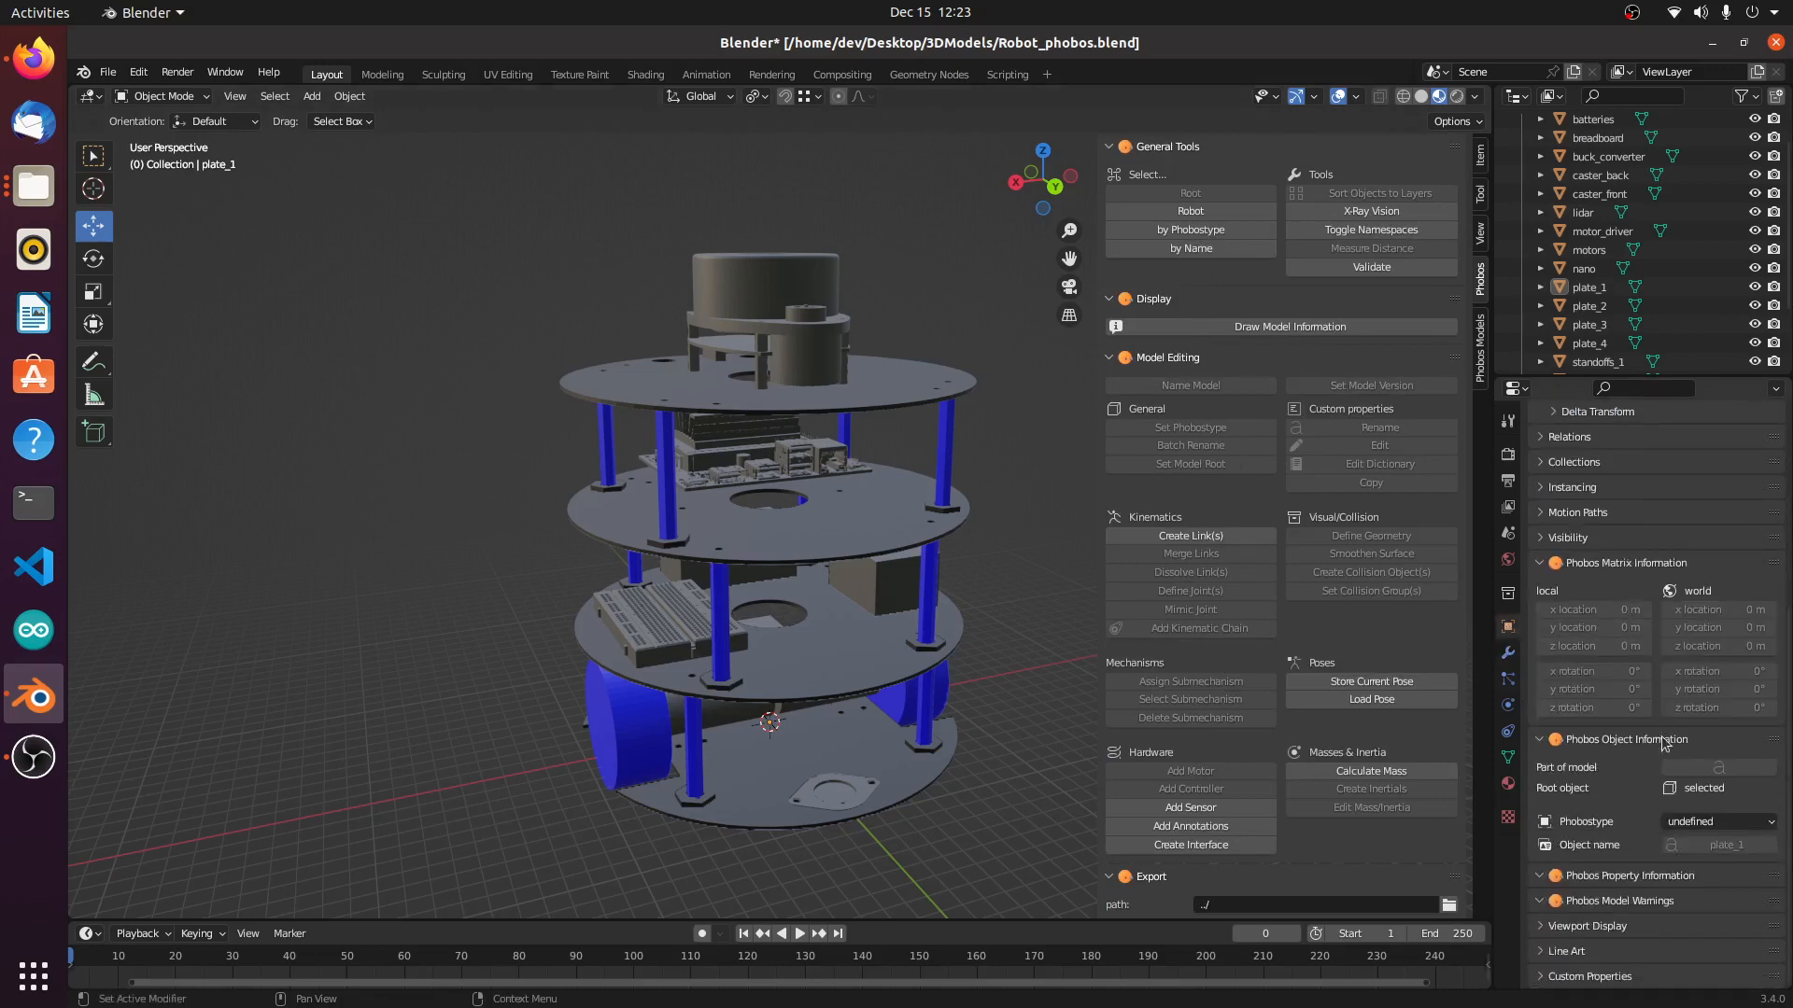
pyautogui.scroll(2, 1634, 692)
pyautogui.scroll(-2, 1632, 689)
# Step: Examine the whole robot model from several angles, including its stacked plates, electronics, motors and wheels
pyautogui.scroll(-3, 896, 525)
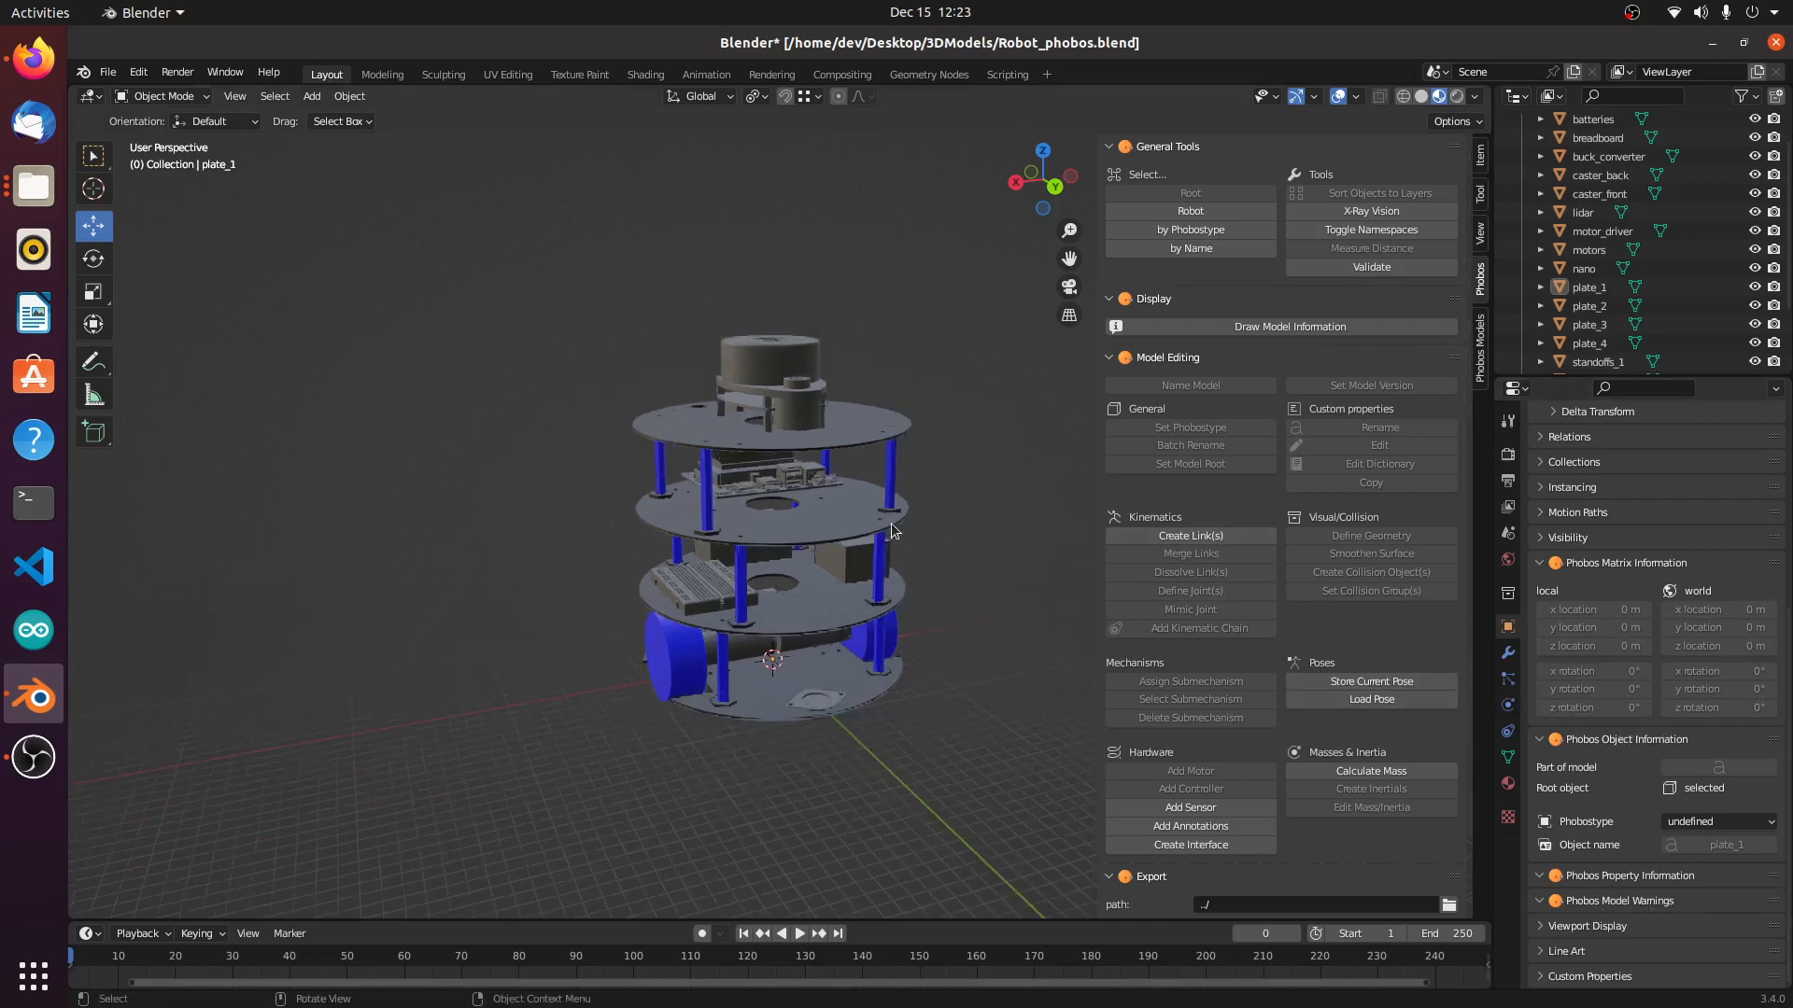
pyautogui.scroll(6, 890, 523)
pyautogui.scroll(-4, 887, 518)
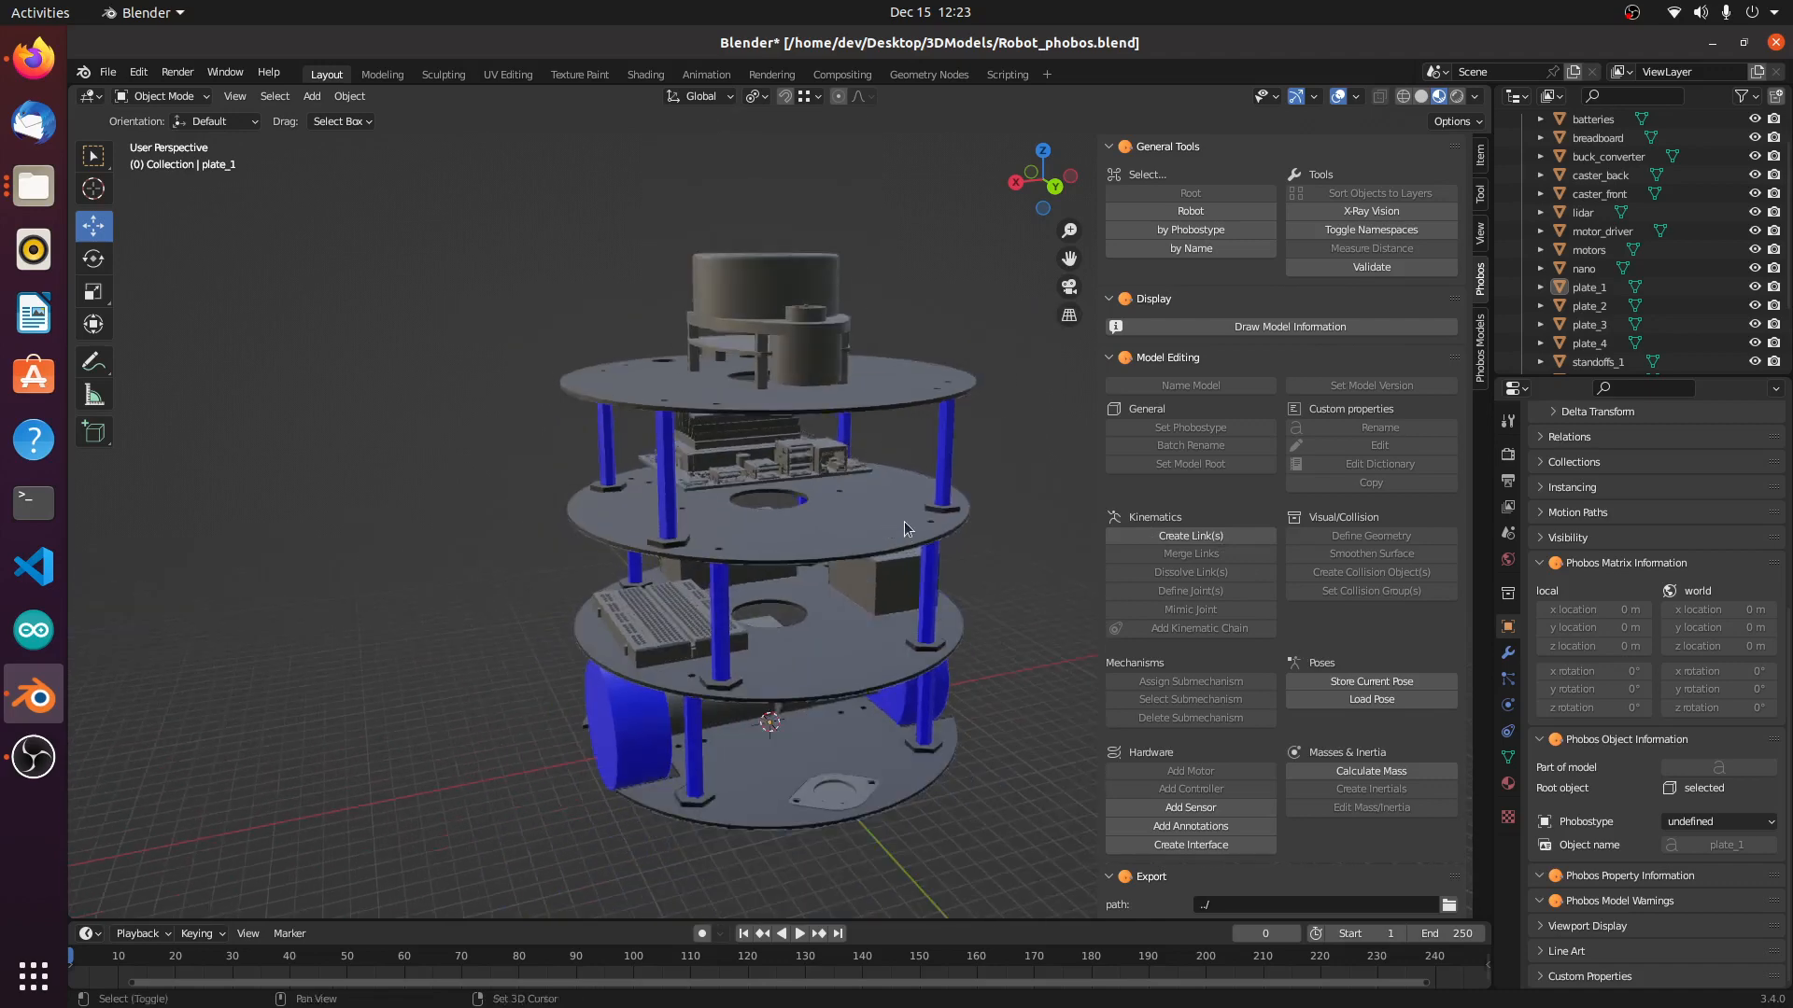
pyautogui.keyDown('shift'); pyautogui.moveTo(903, 521); pyautogui.dragTo(769, 478, button='middle'); pyautogui.keyUp('shift')
pyautogui.scroll(2, 770, 505)
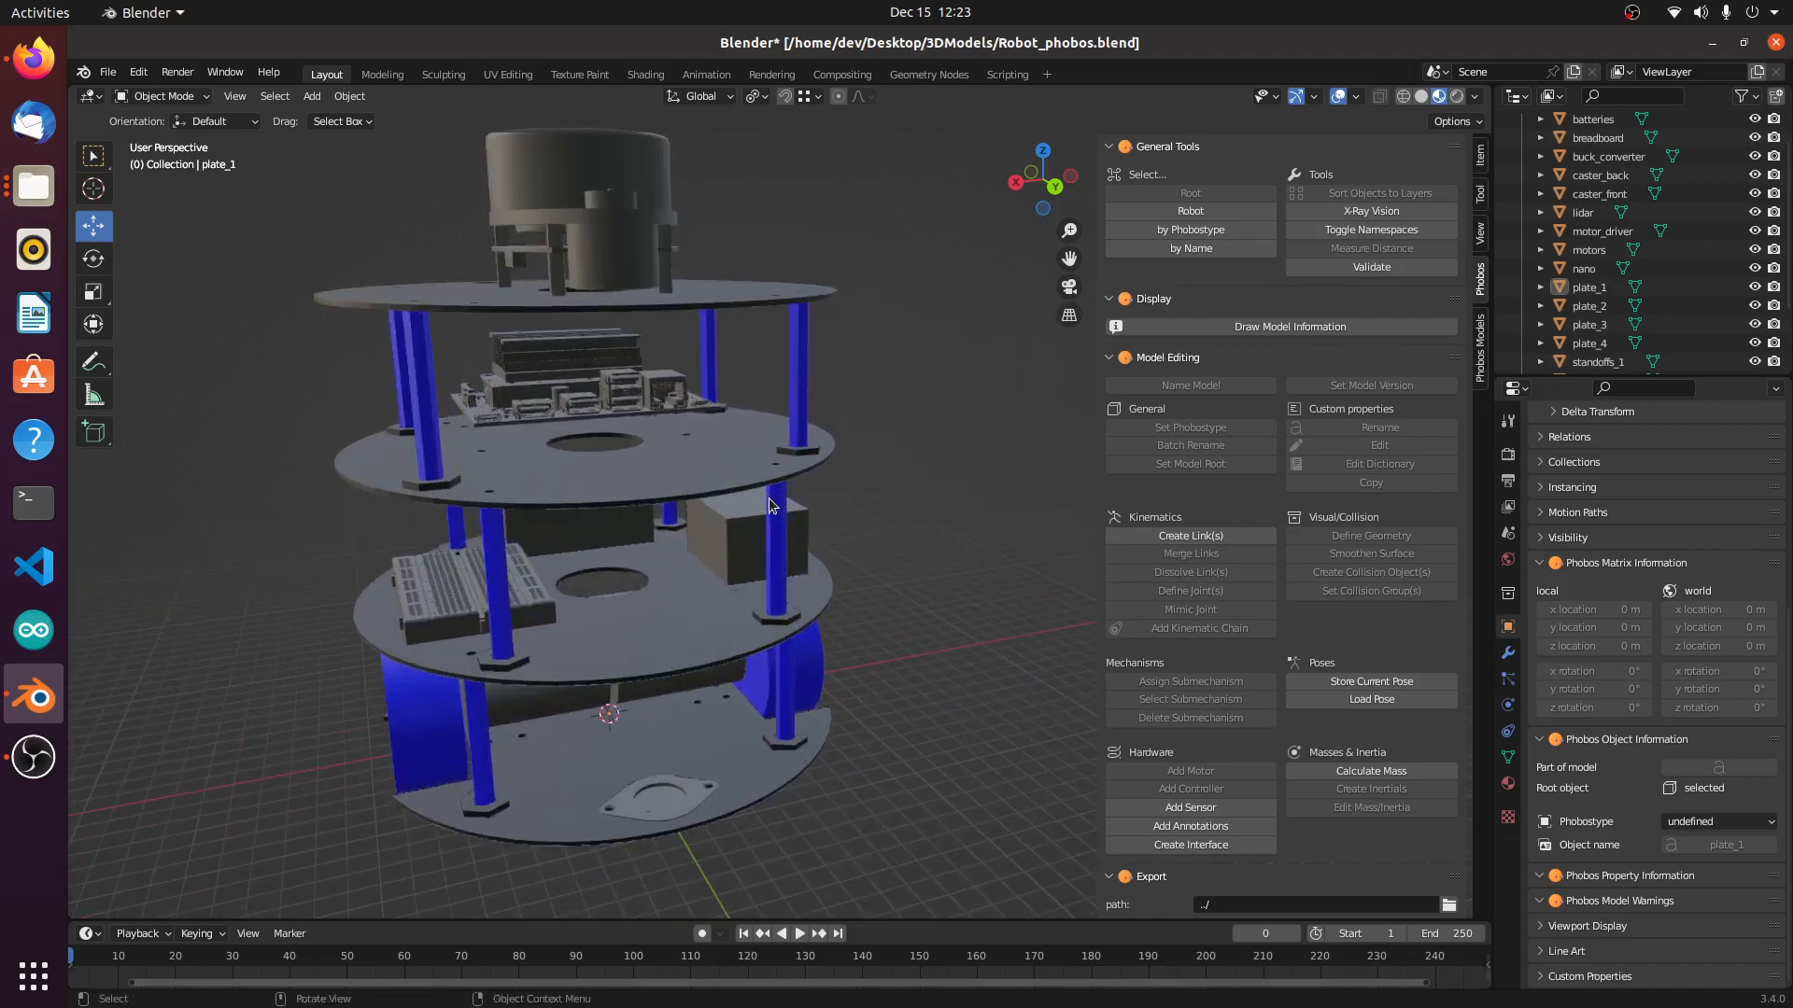
pyautogui.scroll(-1, 789, 508)
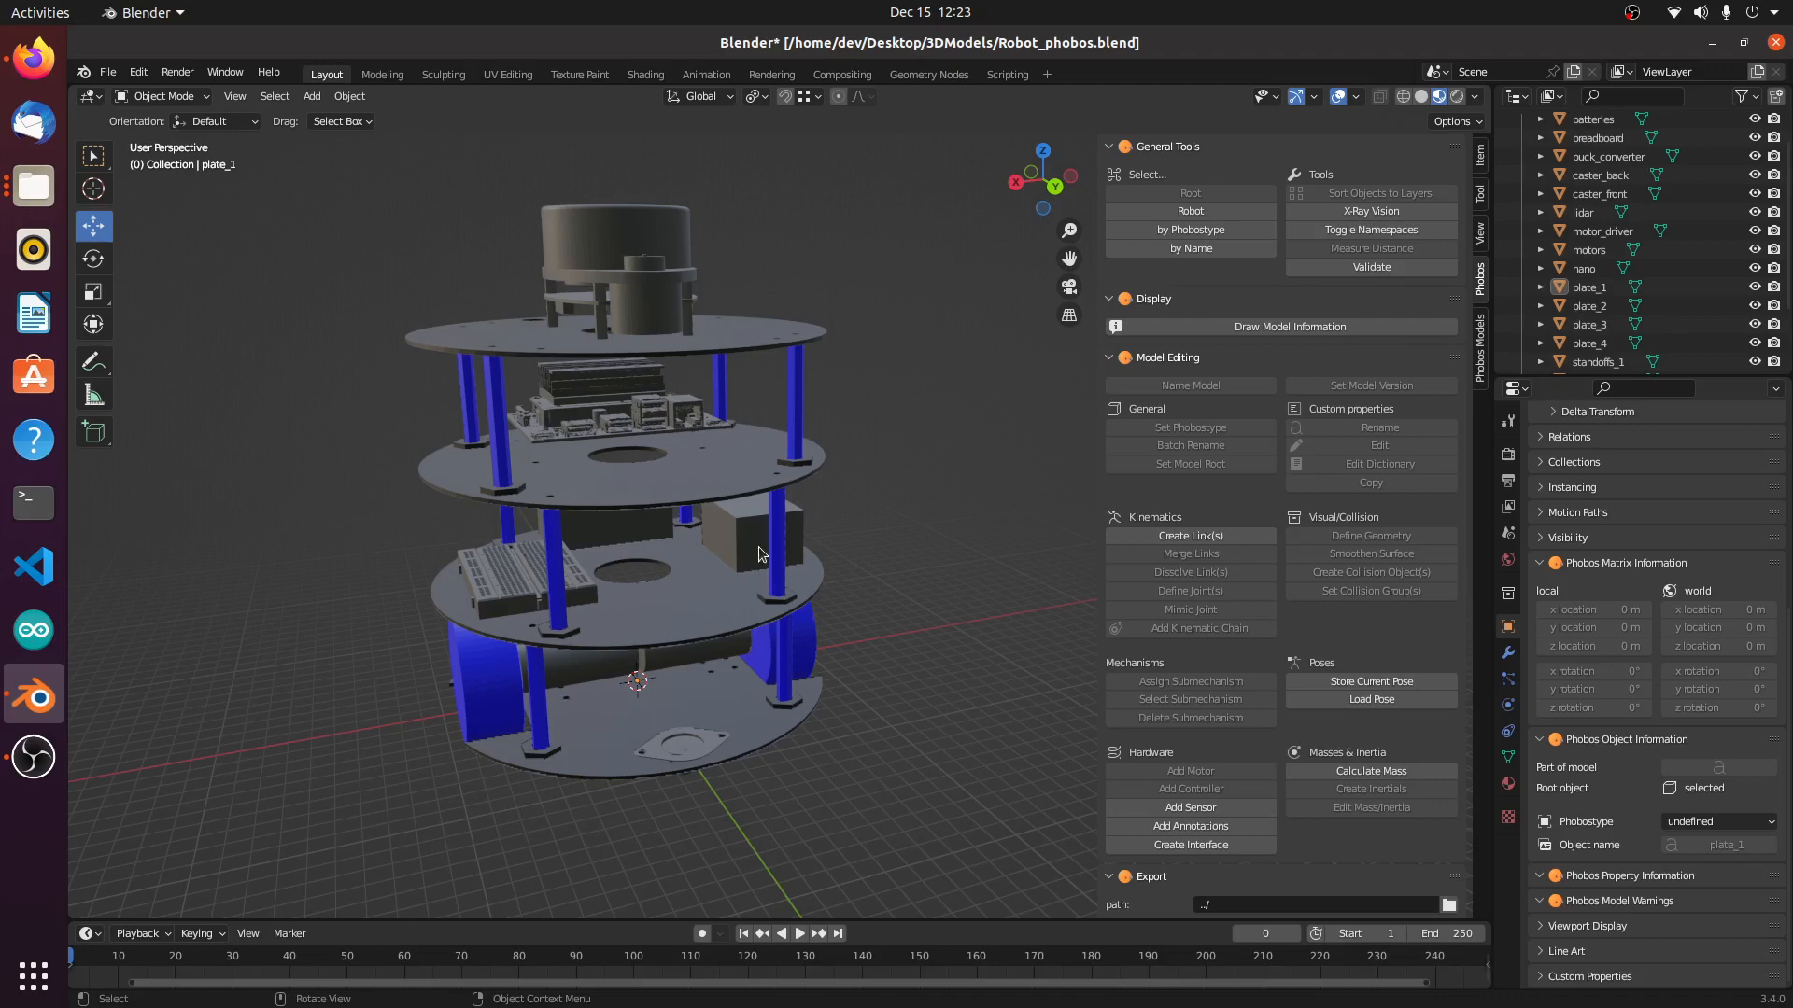
pyautogui.moveTo(867, 558); pyautogui.dragTo(790, 567, button='middle')
pyautogui.scroll(3, 631, 514)
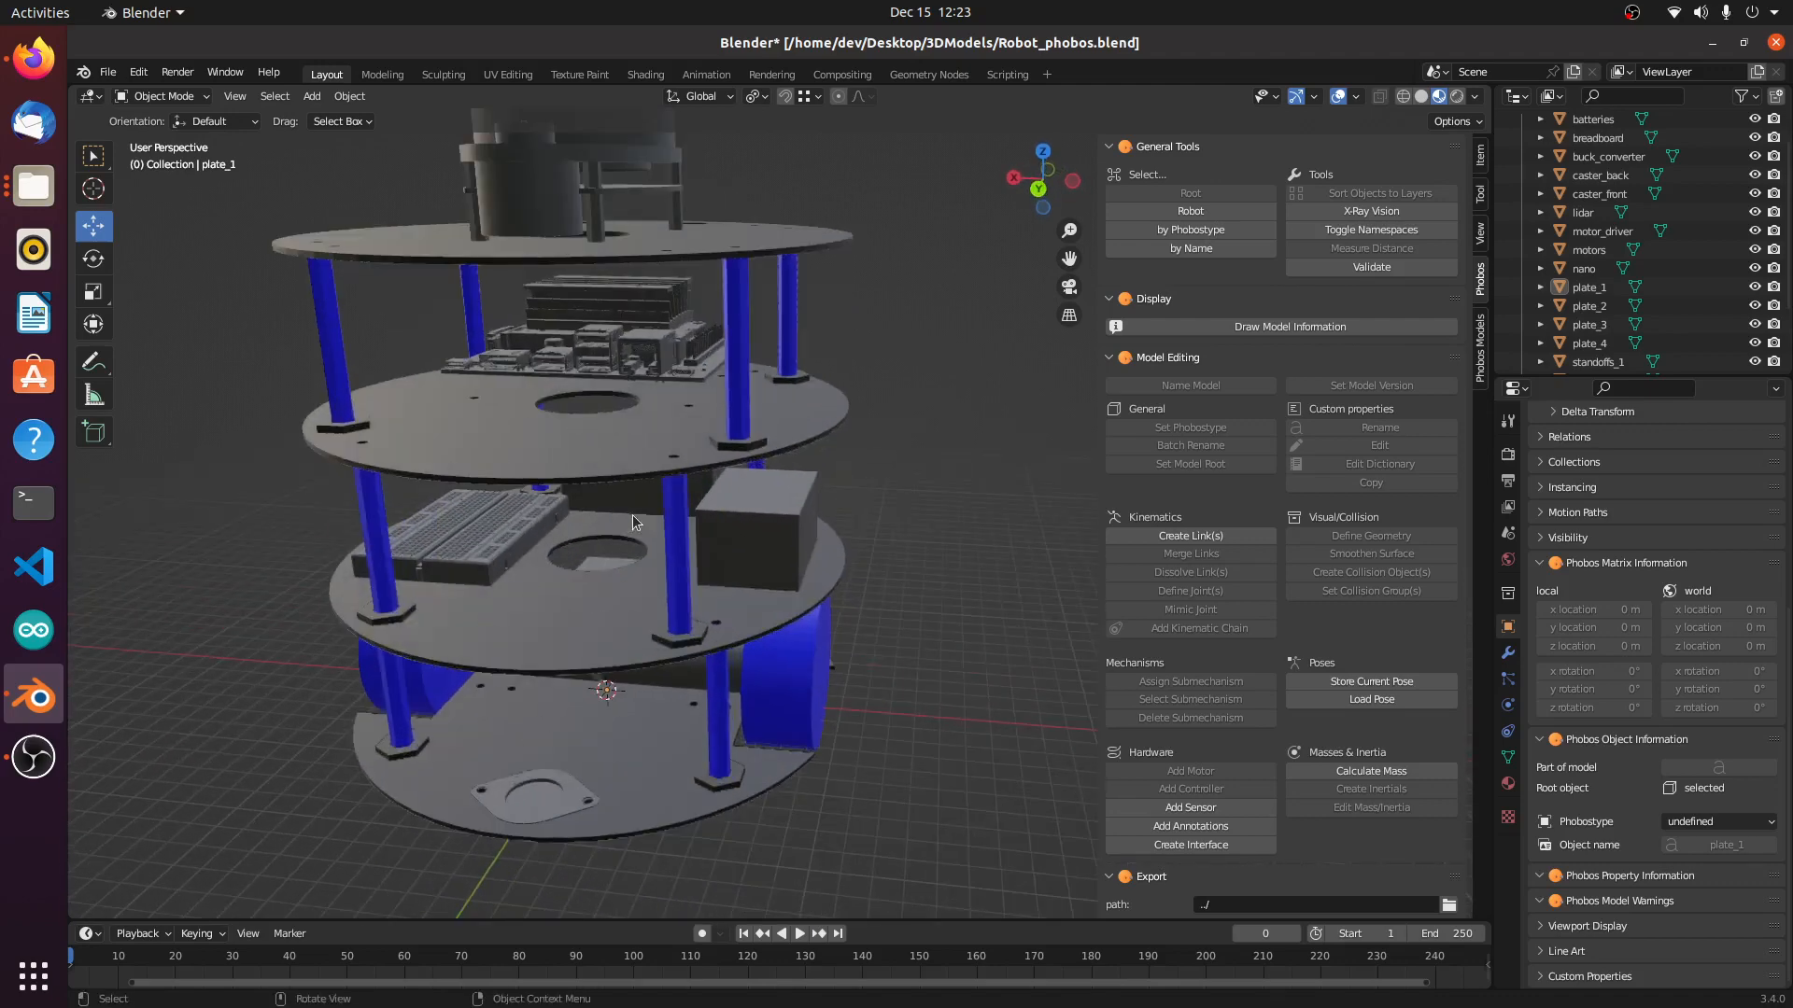
pyautogui.scroll(-2, 747, 541)
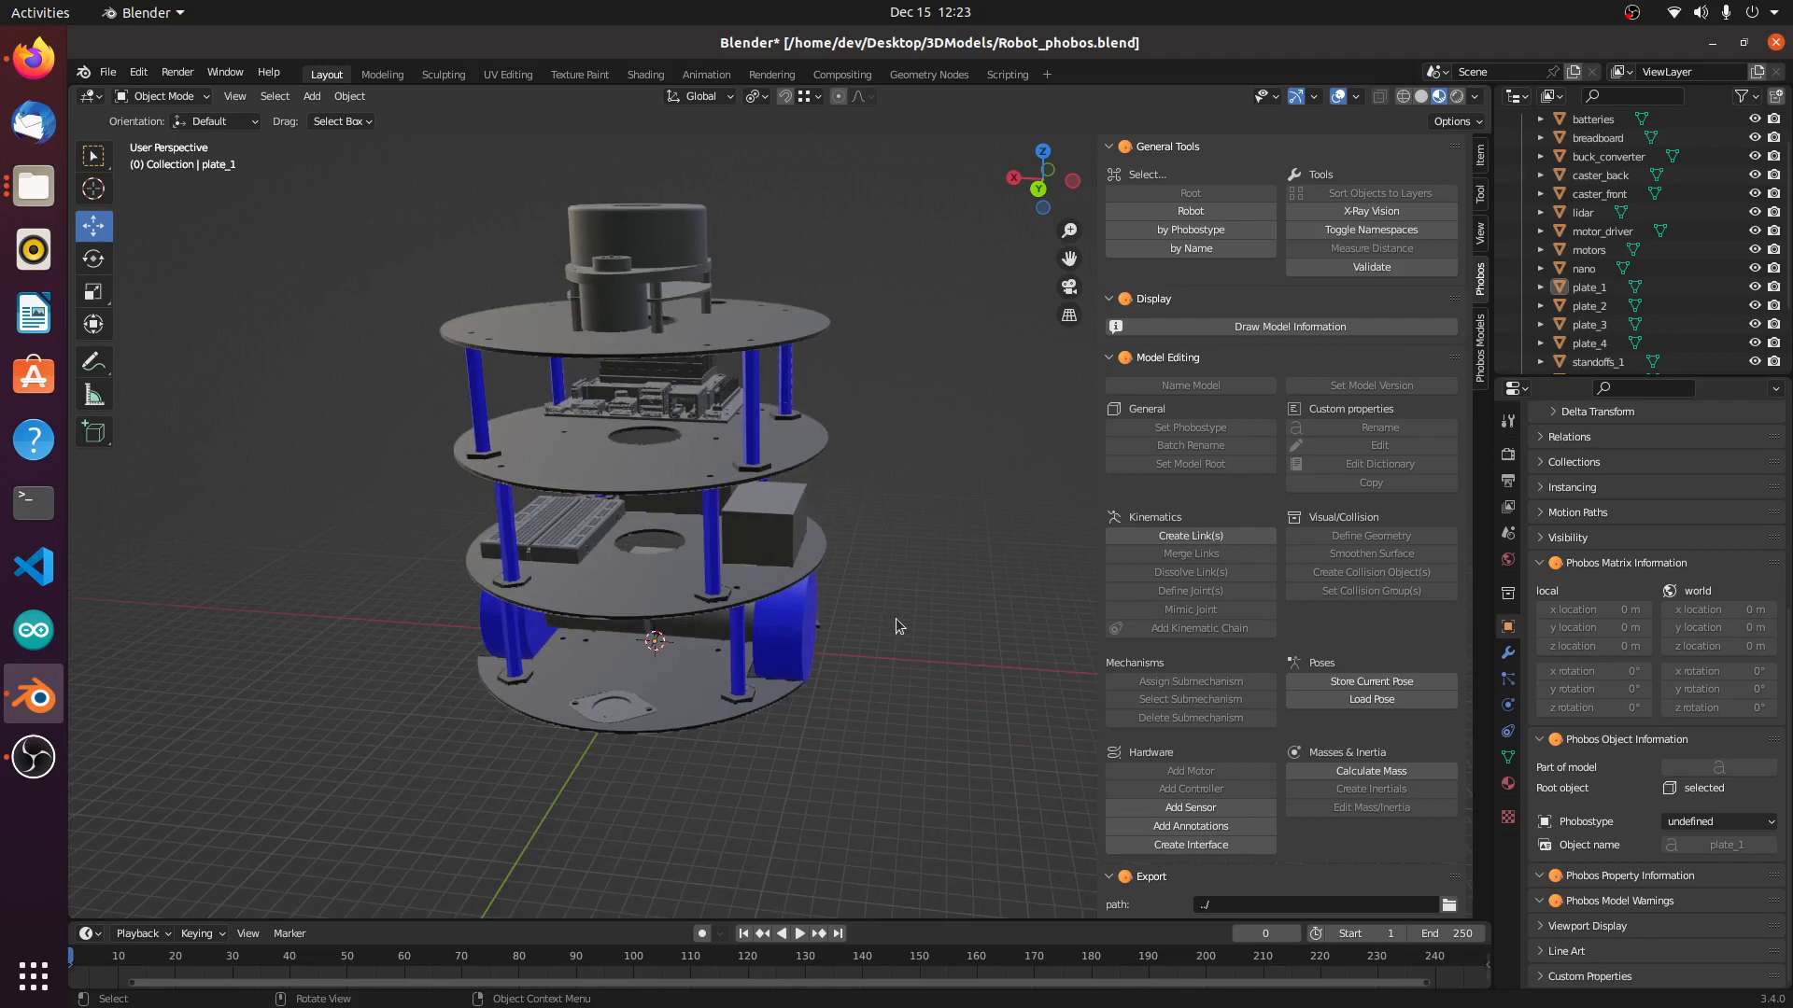
pyautogui.moveTo(899, 626); pyautogui.dragTo(986, 599, button='middle')
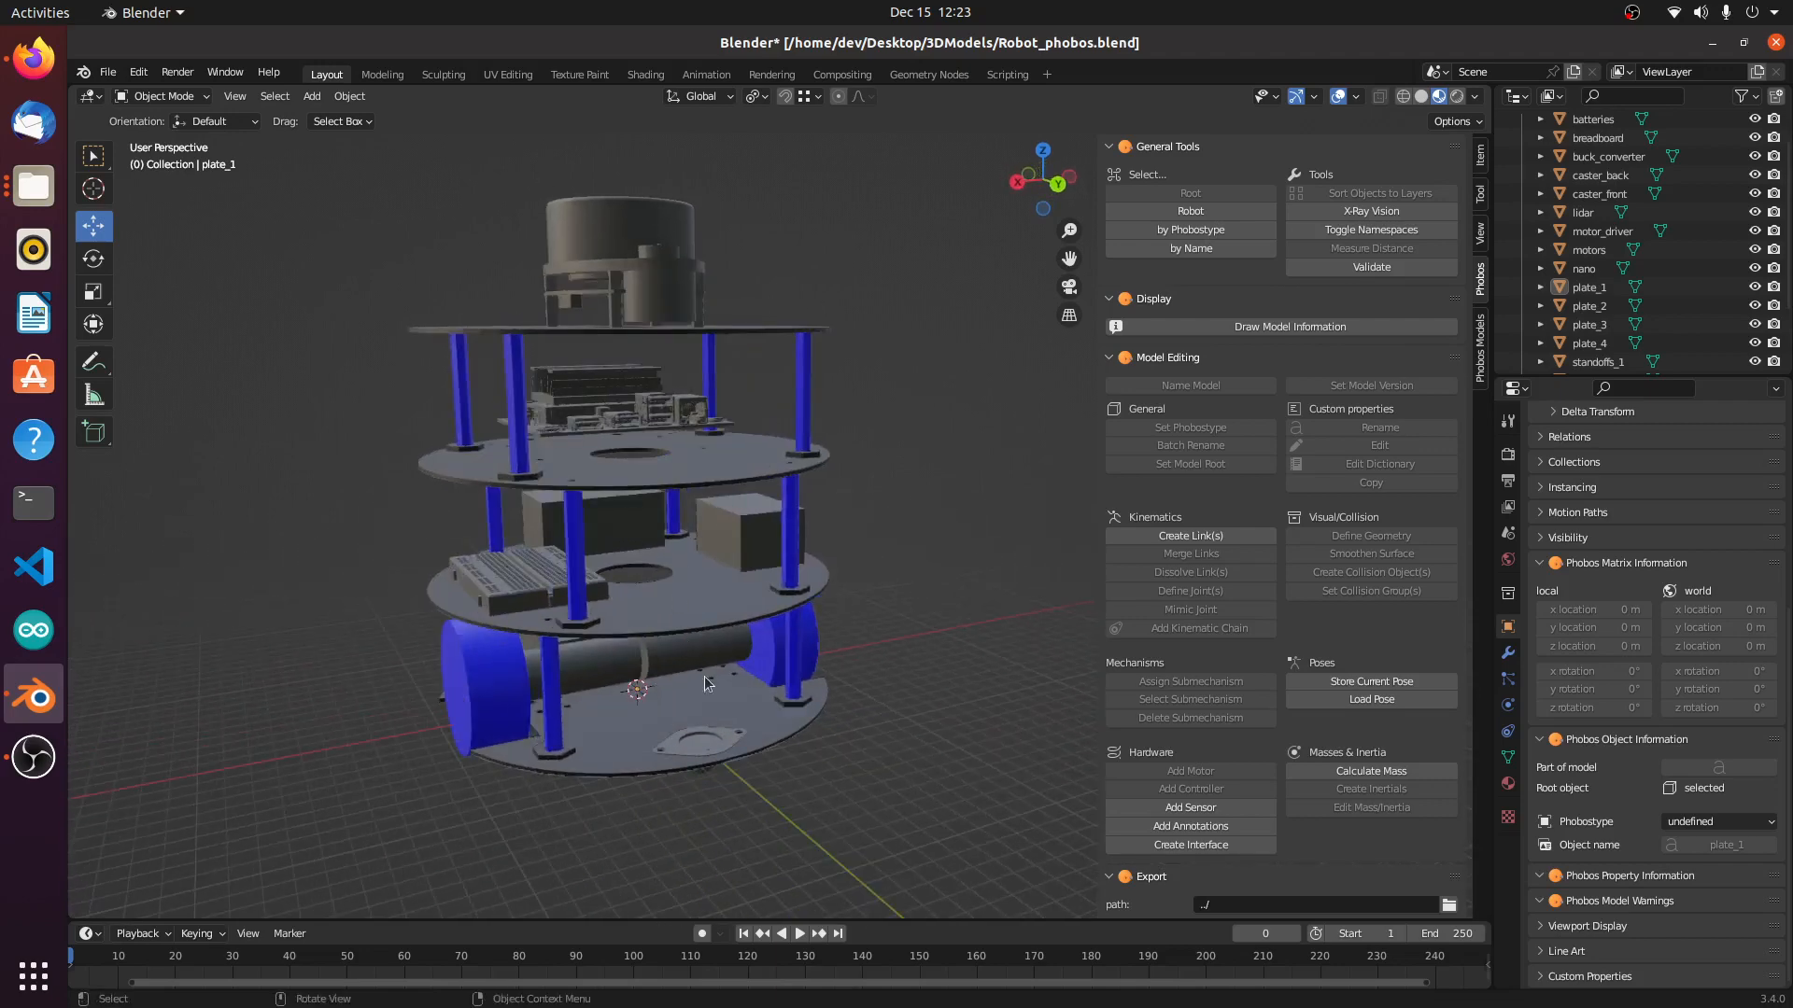
pyautogui.moveTo(759, 657); pyautogui.dragTo(665, 658, button='middle')
# Step: Select the left wheel, right wheel, front caster and back caster one after another to identify the separate moving parts
pyautogui.click(764, 651)
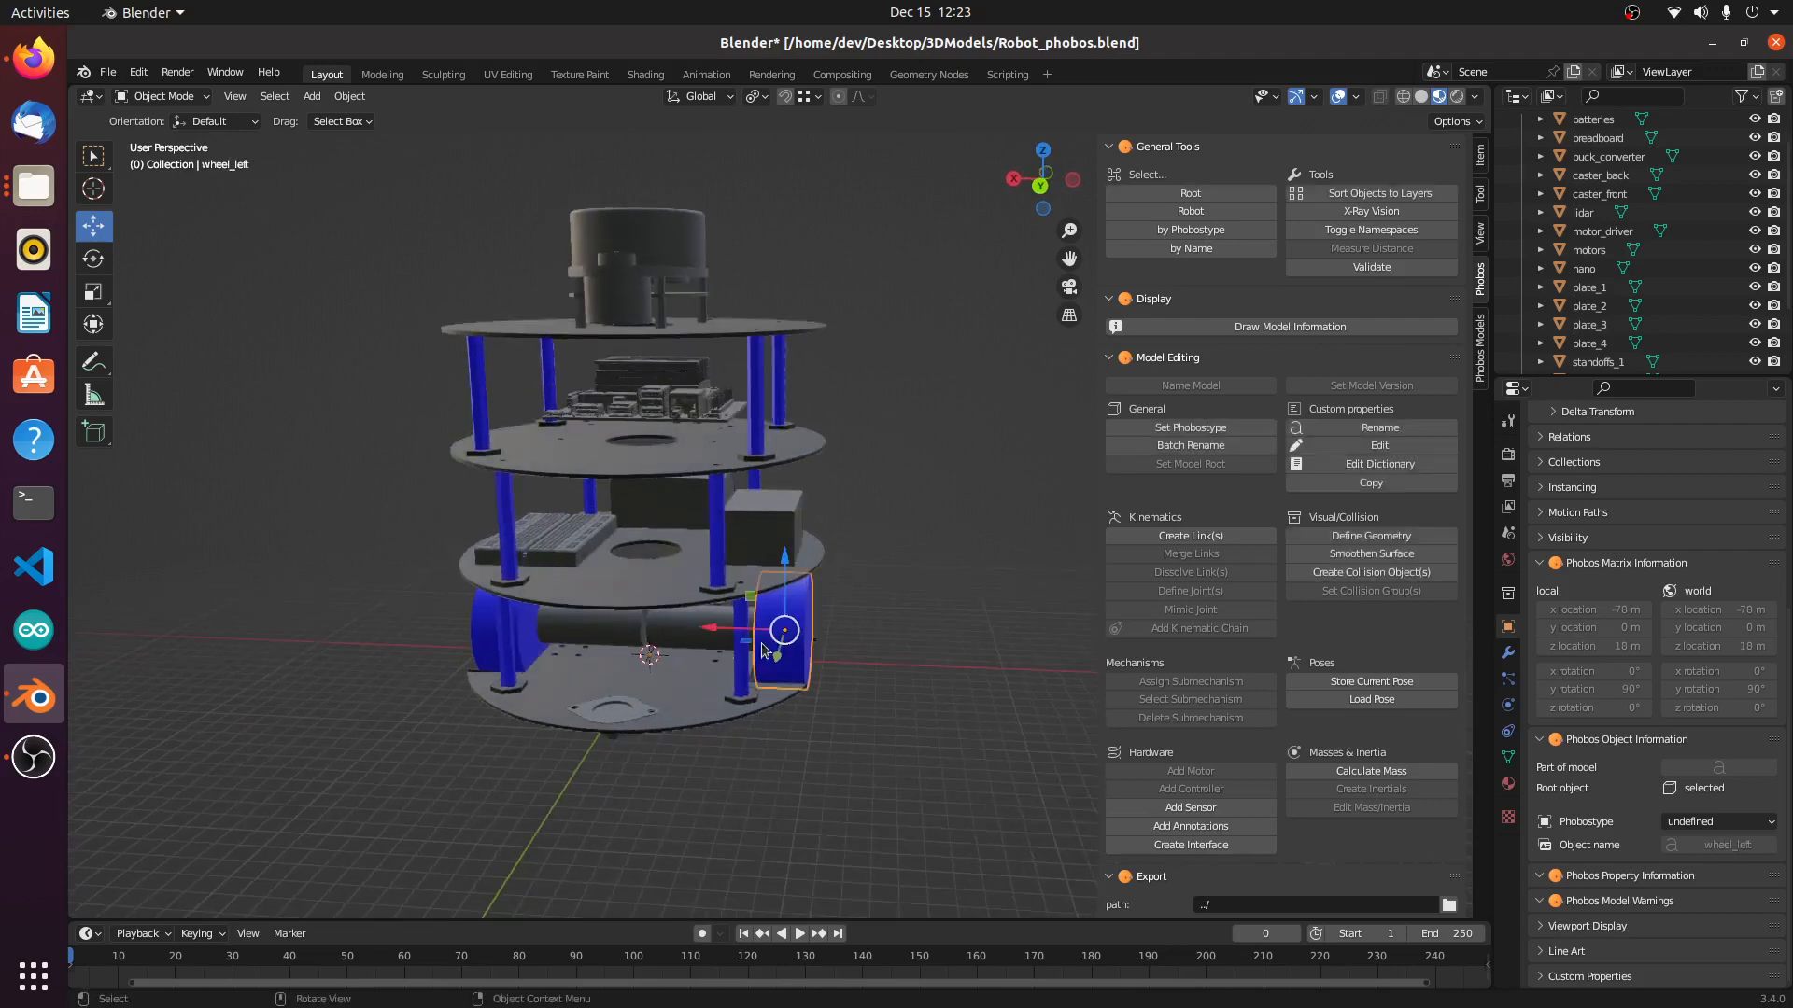
pyautogui.click(487, 640)
pyautogui.moveTo(612, 721); pyautogui.dragTo(664, 660, button='middle')
pyautogui.moveTo(767, 727); pyautogui.dragTo(752, 685, button='middle')
pyautogui.click(729, 704)
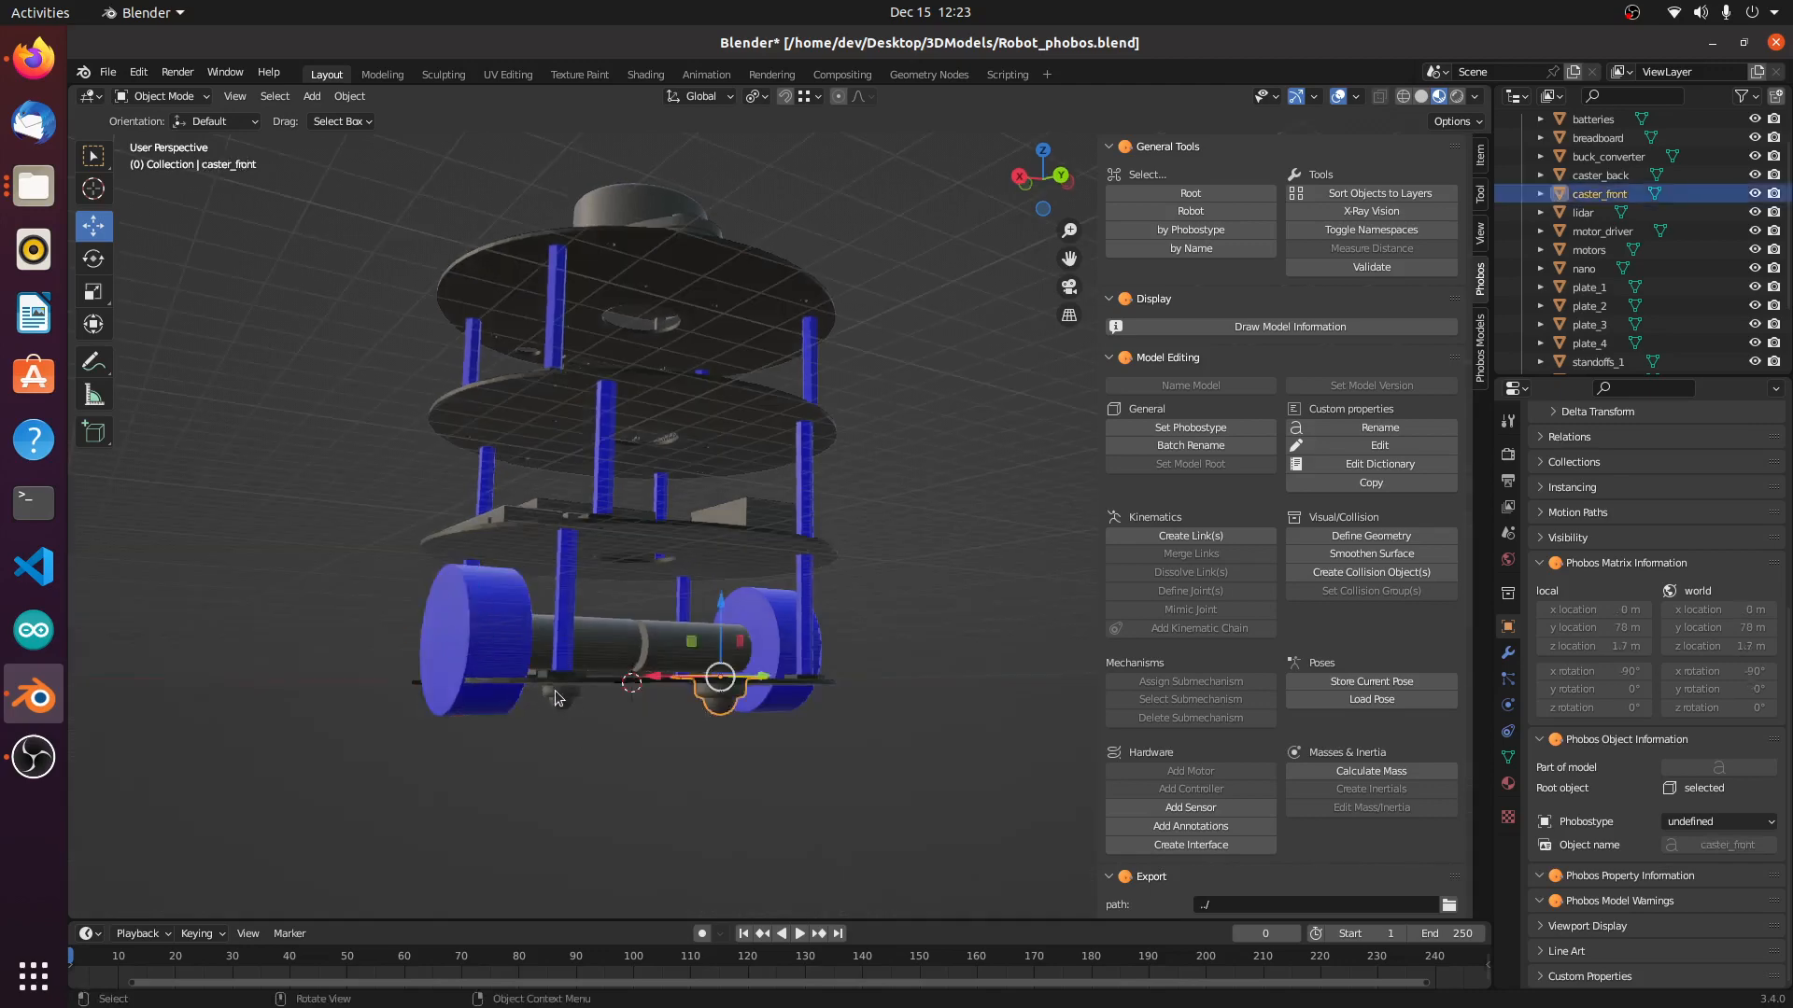
pyautogui.click(554, 697)
pyautogui.moveTo(637, 715); pyautogui.dragTo(665, 760, button='middle')
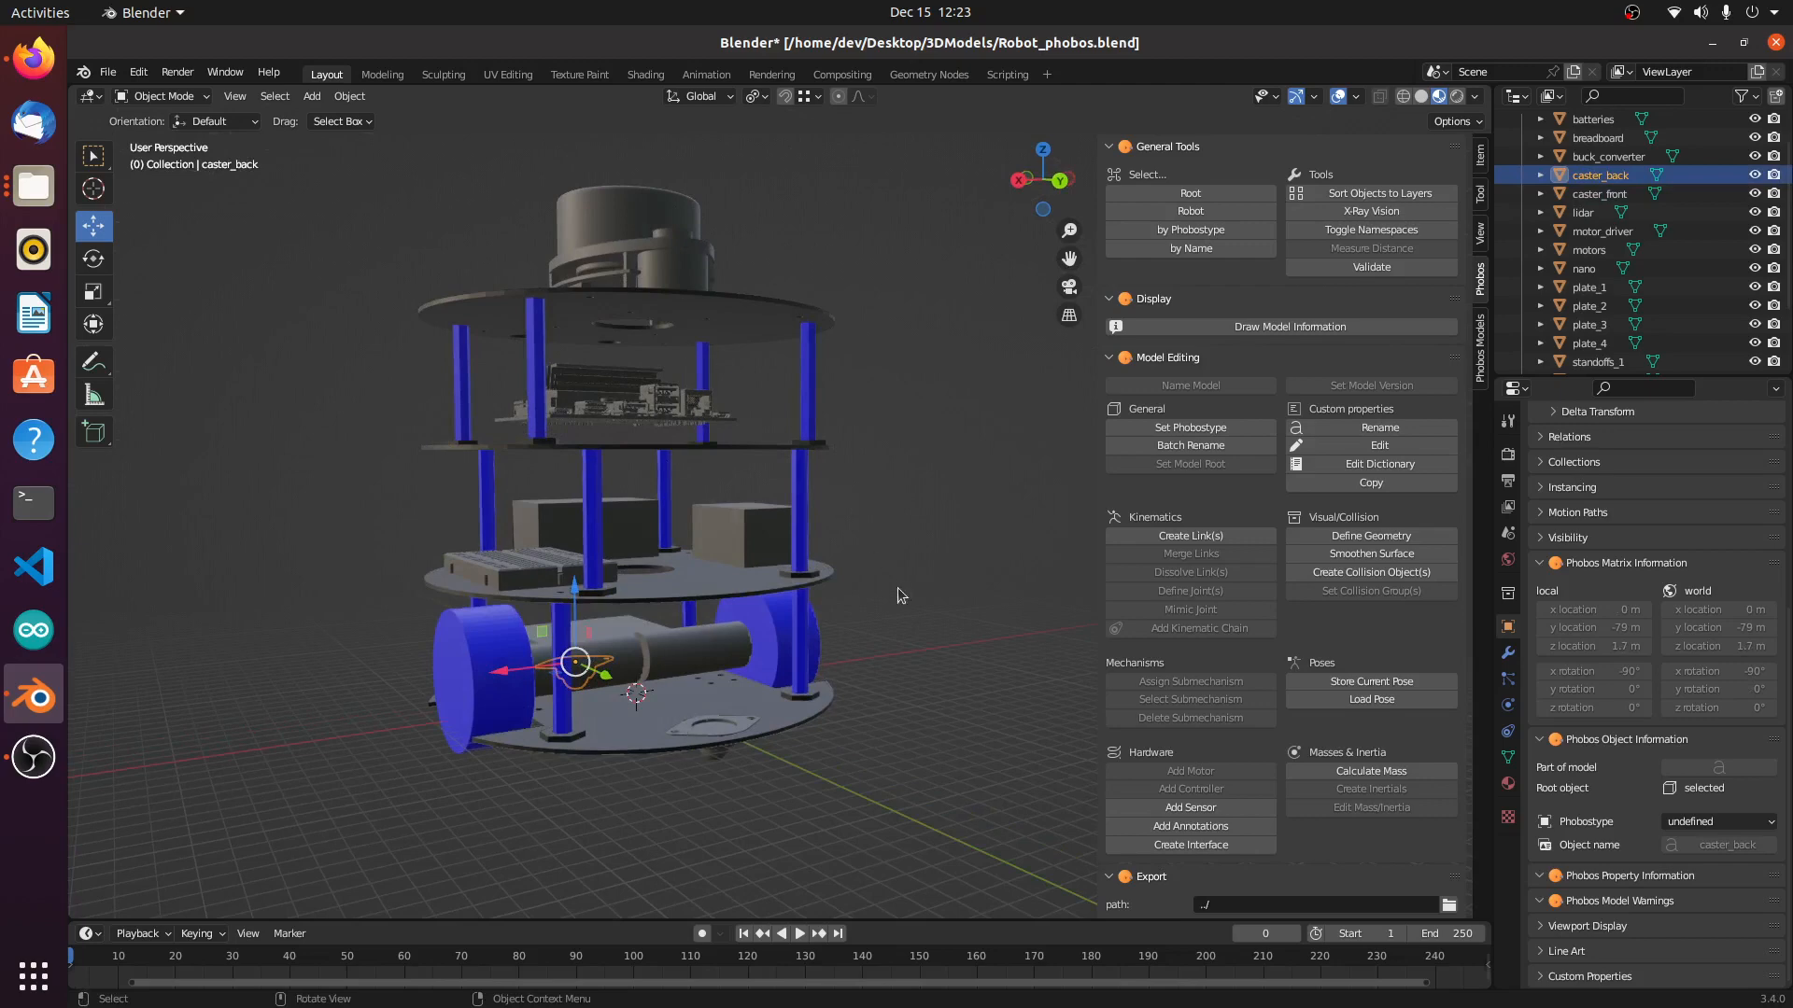
# Step: Join the lidar, plates 1, 2 and 4, all standoffs, nano, buck_converter, motor_driver, breadboard and motors into plate_1
pyautogui.moveTo(898, 587); pyautogui.dragTo(845, 646, button='middle')
pyautogui.moveTo(758, 532); pyautogui.dragTo(798, 571, button='middle')
pyautogui.scroll(2, 804, 685)
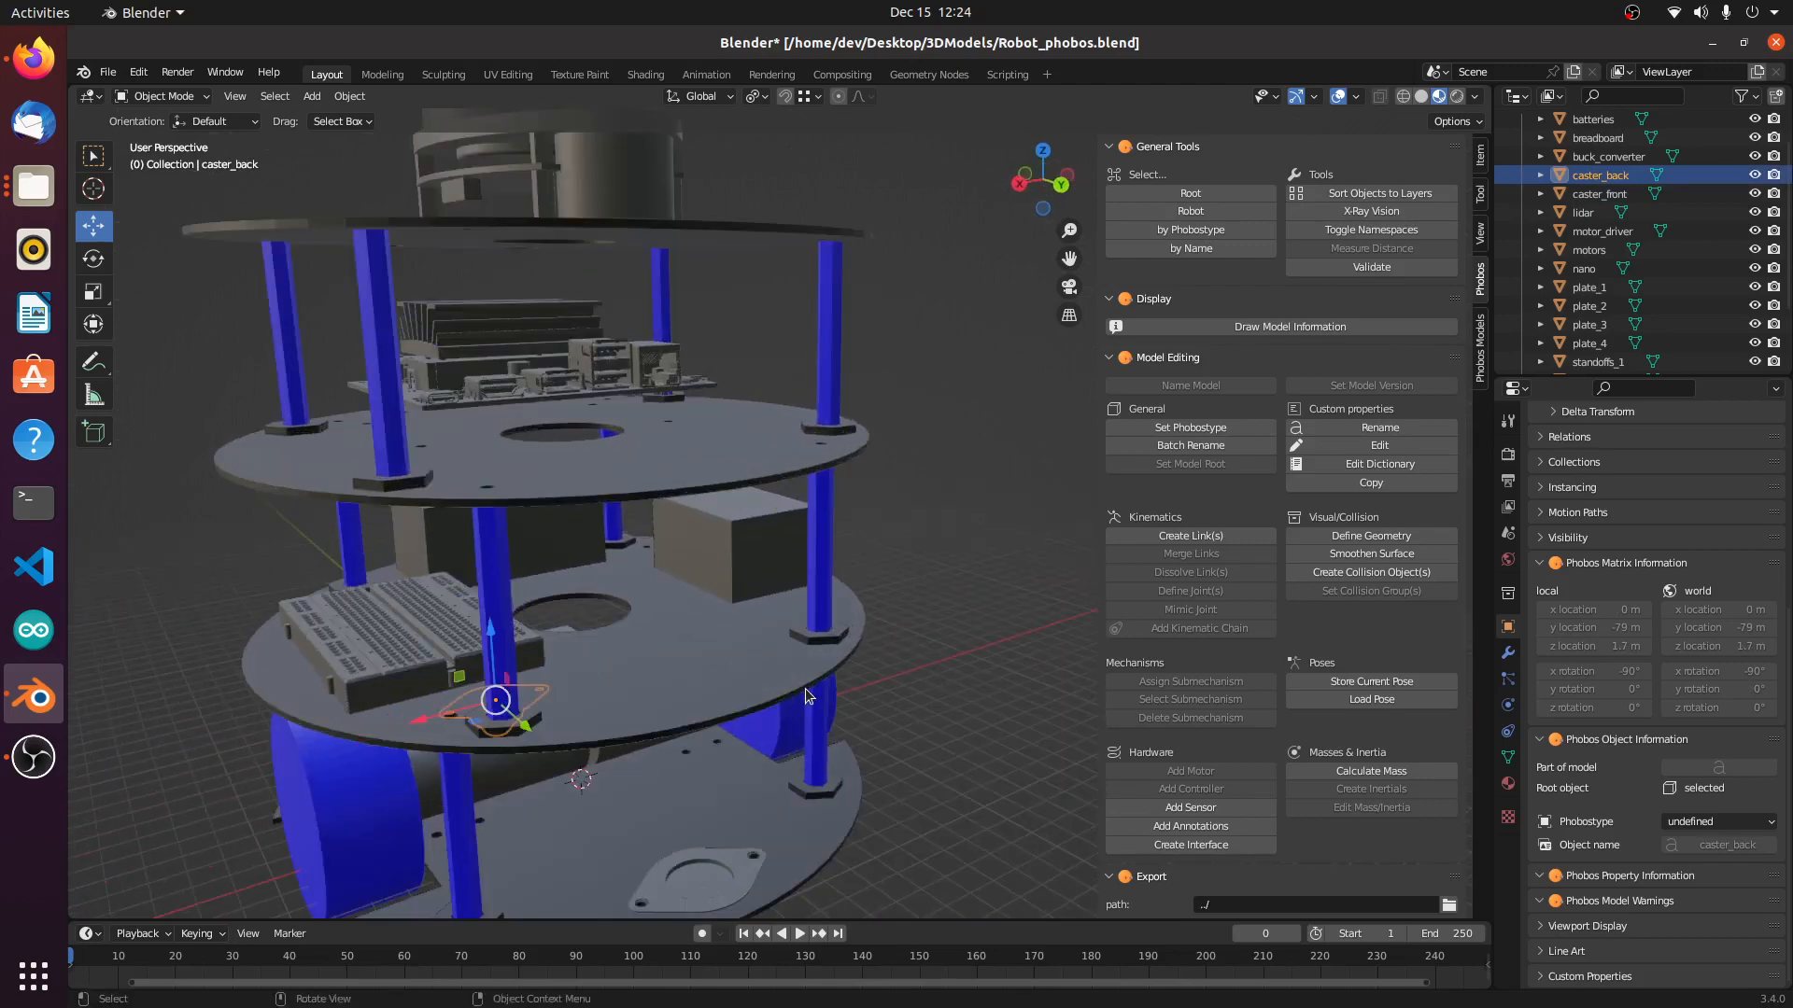
pyautogui.scroll(-2, 803, 683)
pyautogui.scroll(1, 758, 713)
pyautogui.click(564, 184)
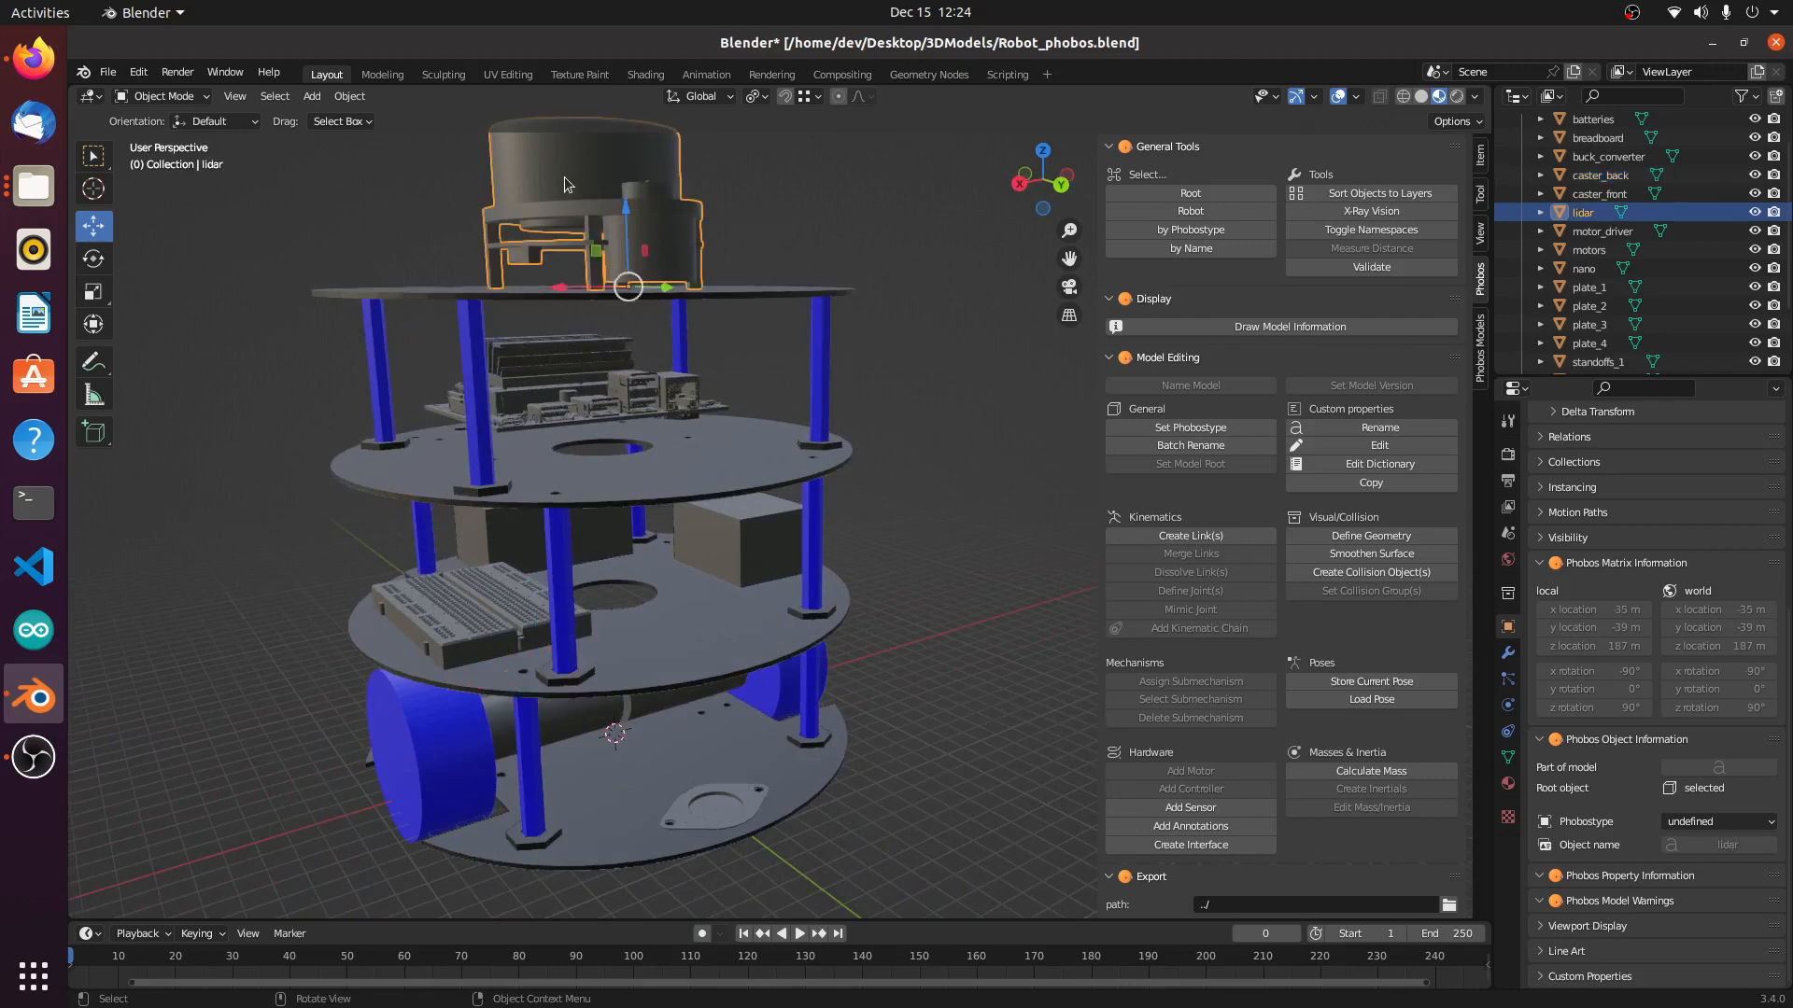
pyautogui.keyDown('shift'); pyautogui.click(491, 306); pyautogui.keyUp('shift')
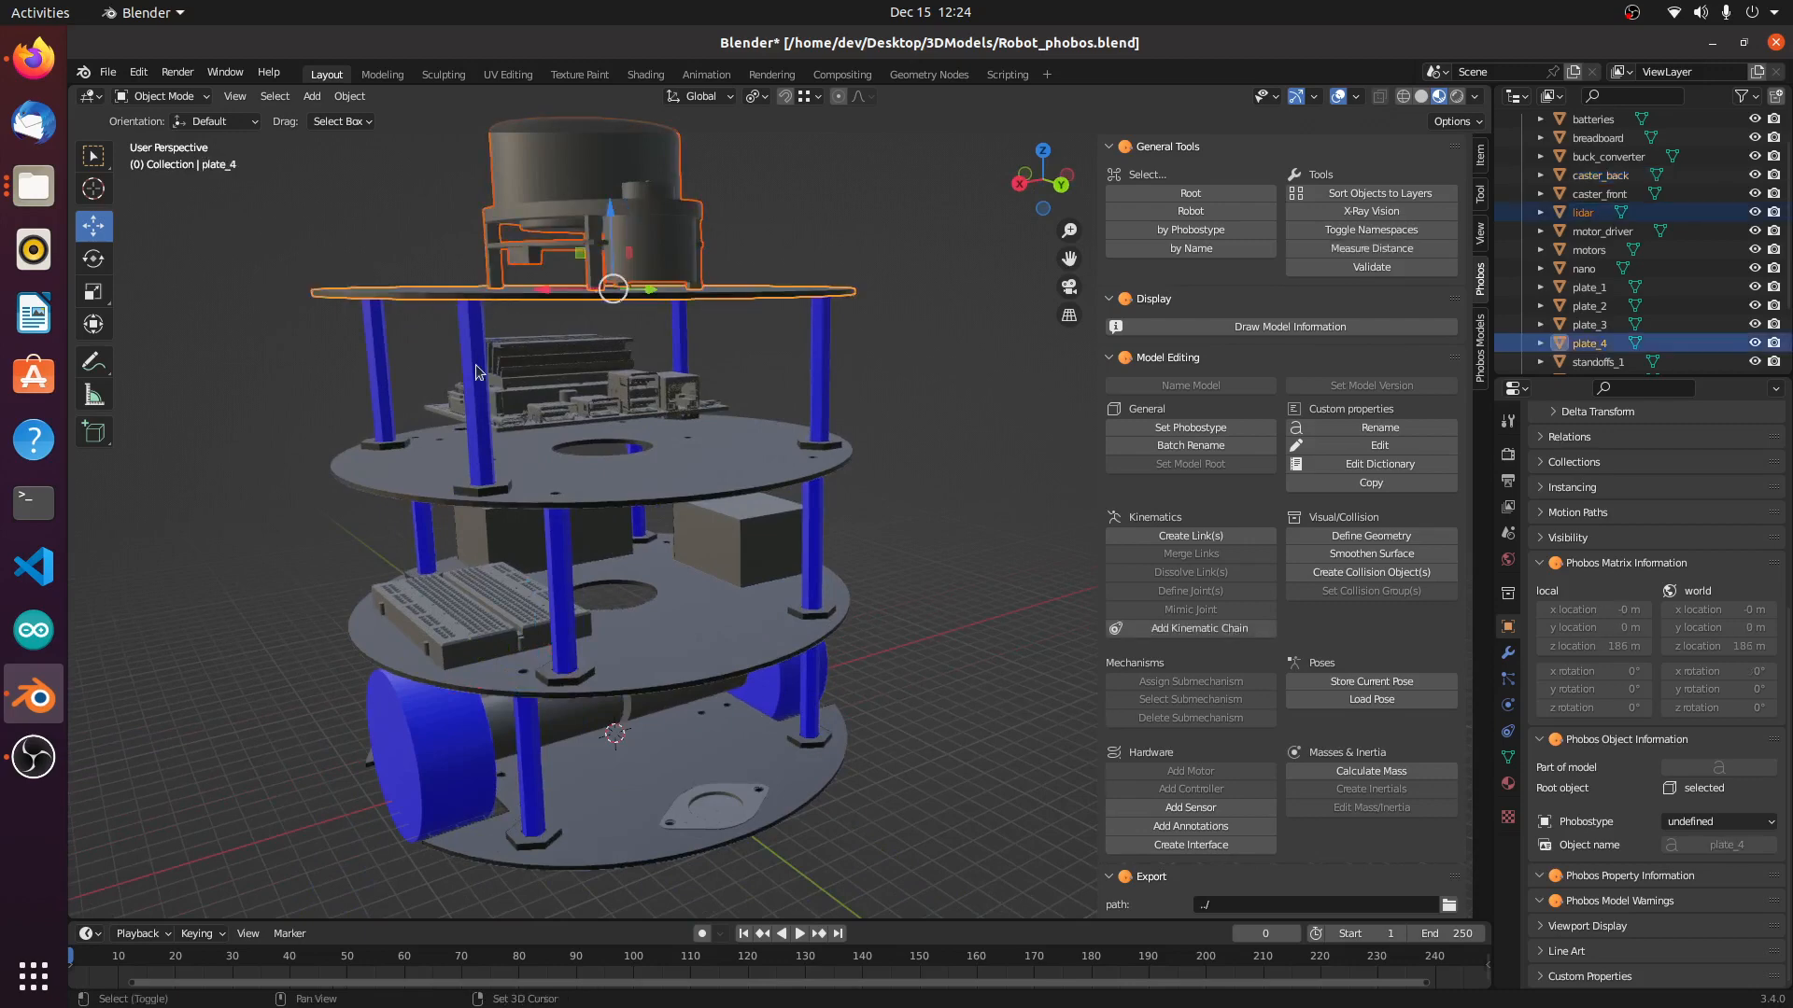
pyautogui.keyDown('shift'); pyautogui.click(481, 369); pyautogui.keyUp('shift')
pyautogui.keyDown('shift'); pyautogui.click(563, 395); pyautogui.keyUp('shift')
pyautogui.moveTo(676, 525); pyautogui.dragTo(666, 485, button='middle')
pyautogui.keyDown('shift'); pyautogui.click(583, 520); pyautogui.keyUp('shift')
pyautogui.keyDown('shift'); pyautogui.click(729, 549); pyautogui.keyUp('shift')
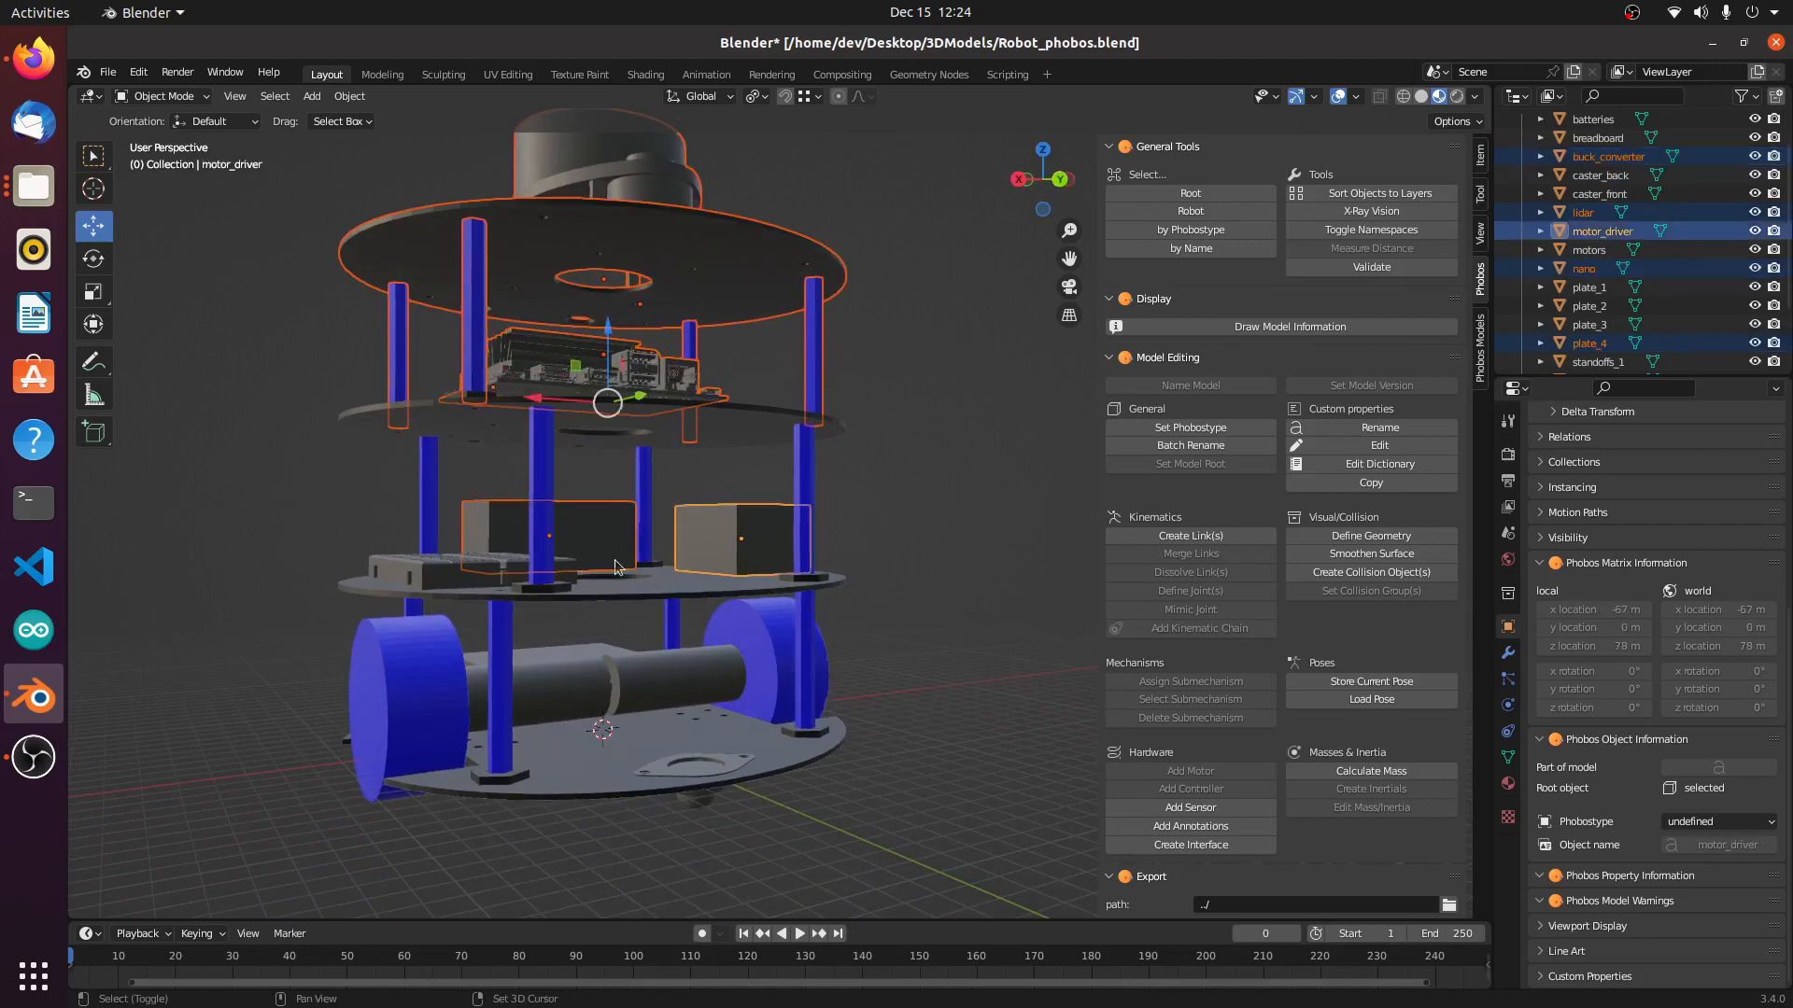
pyautogui.keyDown('shift'); pyautogui.click(442, 573); pyautogui.keyUp('shift')
pyautogui.keyDown('shift'); pyautogui.click(543, 523); pyautogui.keyUp('shift')
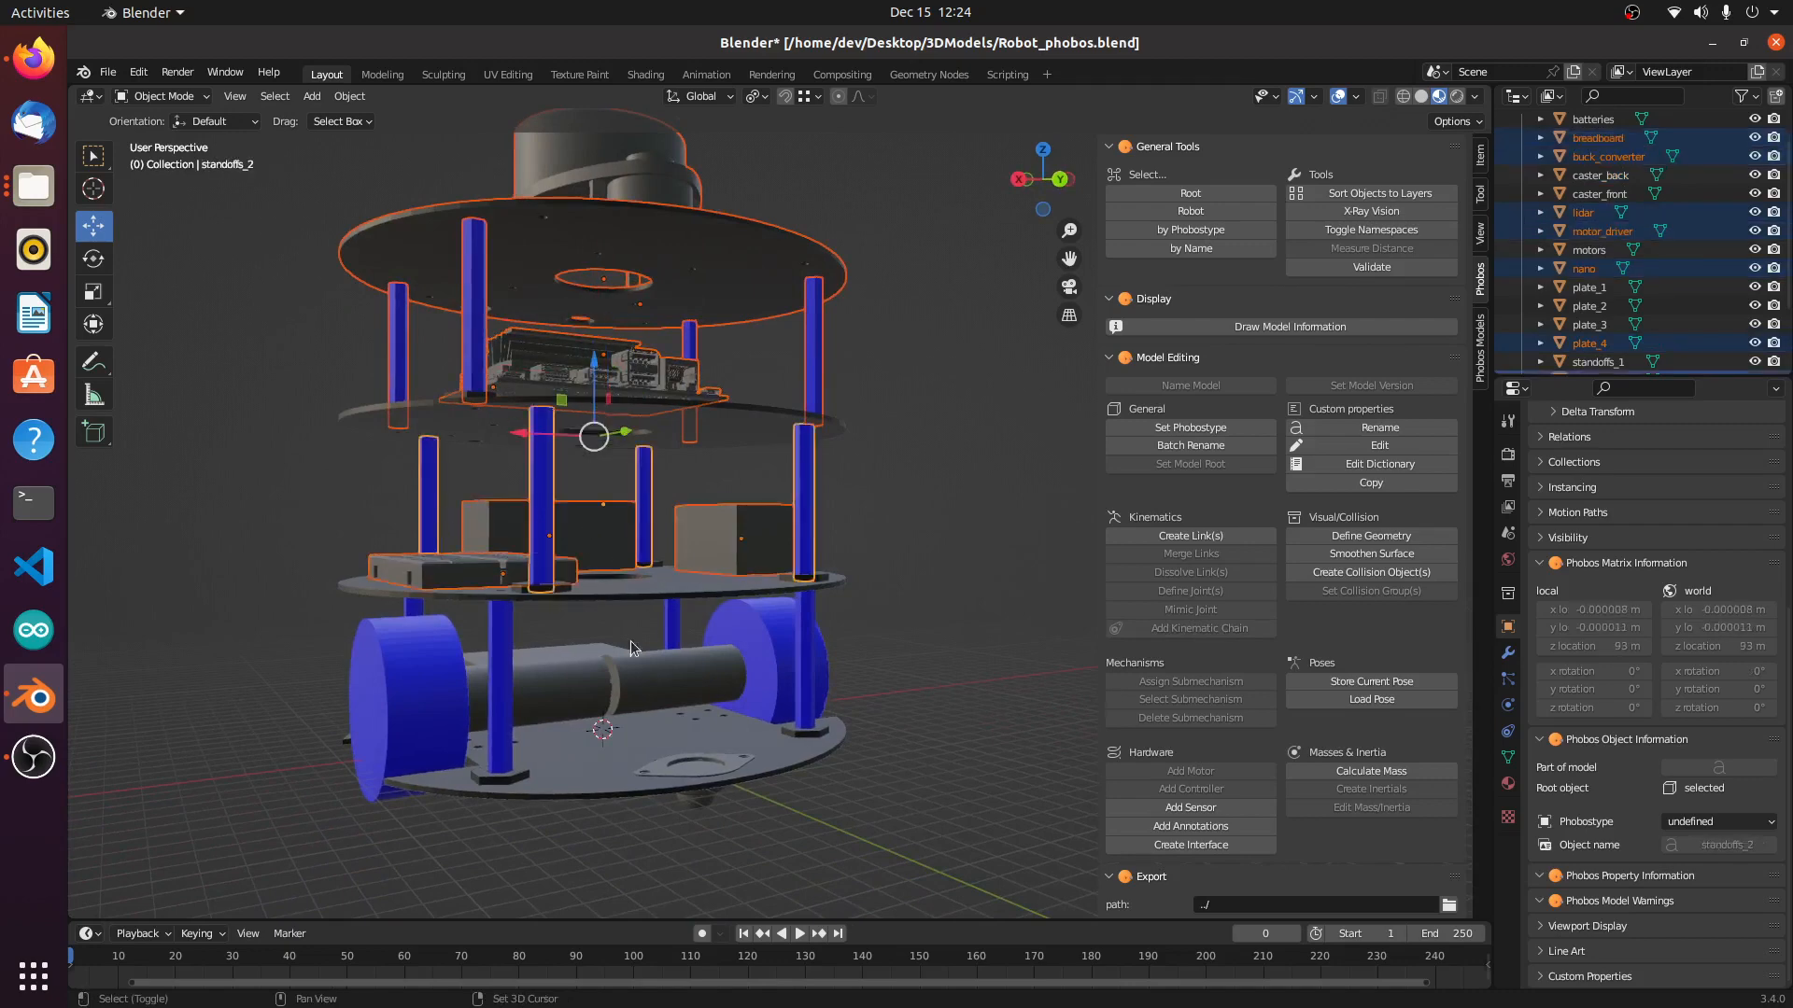
pyautogui.keyDown('shift'); pyautogui.click(636, 593); pyautogui.keyUp('shift')
pyautogui.moveTo(638, 690); pyautogui.dragTo(588, 691, button='middle')
pyautogui.keyDown('shift'); pyautogui.click(588, 683); pyautogui.keyUp('shift')
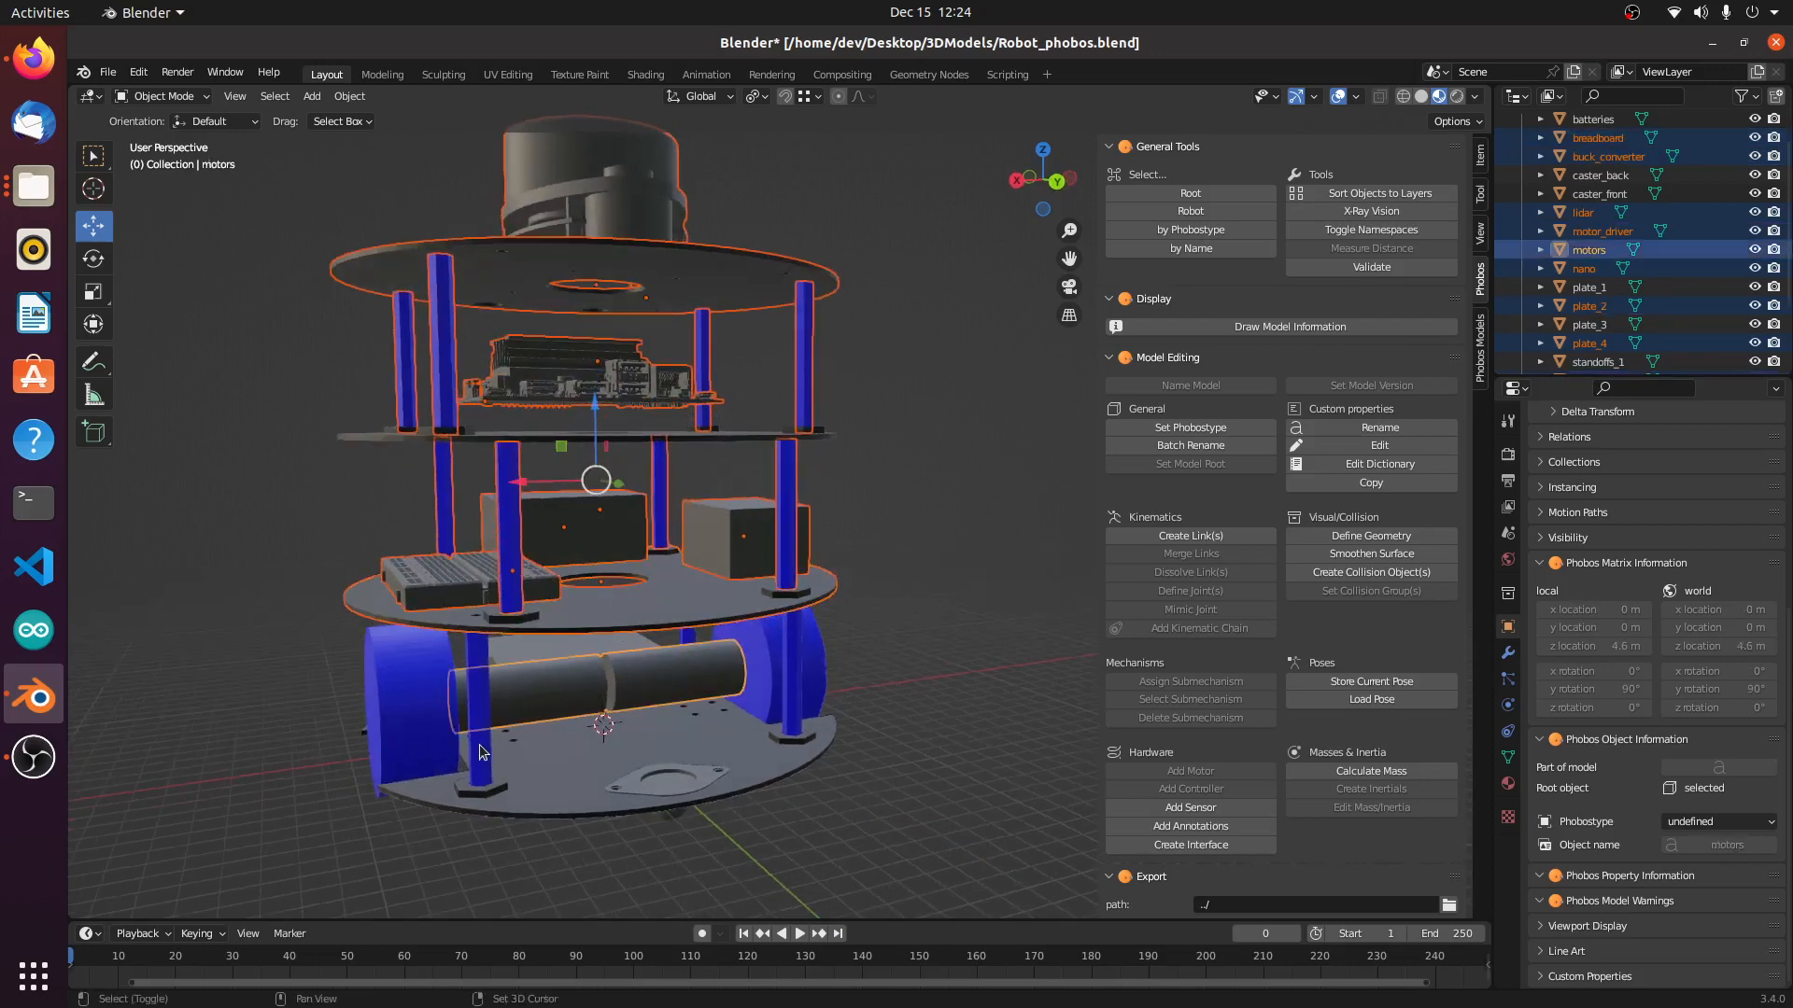
pyautogui.keyDown('shift'); pyautogui.click(479, 743); pyautogui.keyUp('shift')
pyautogui.keyDown('shift'); pyautogui.click(616, 782); pyautogui.keyUp('shift')
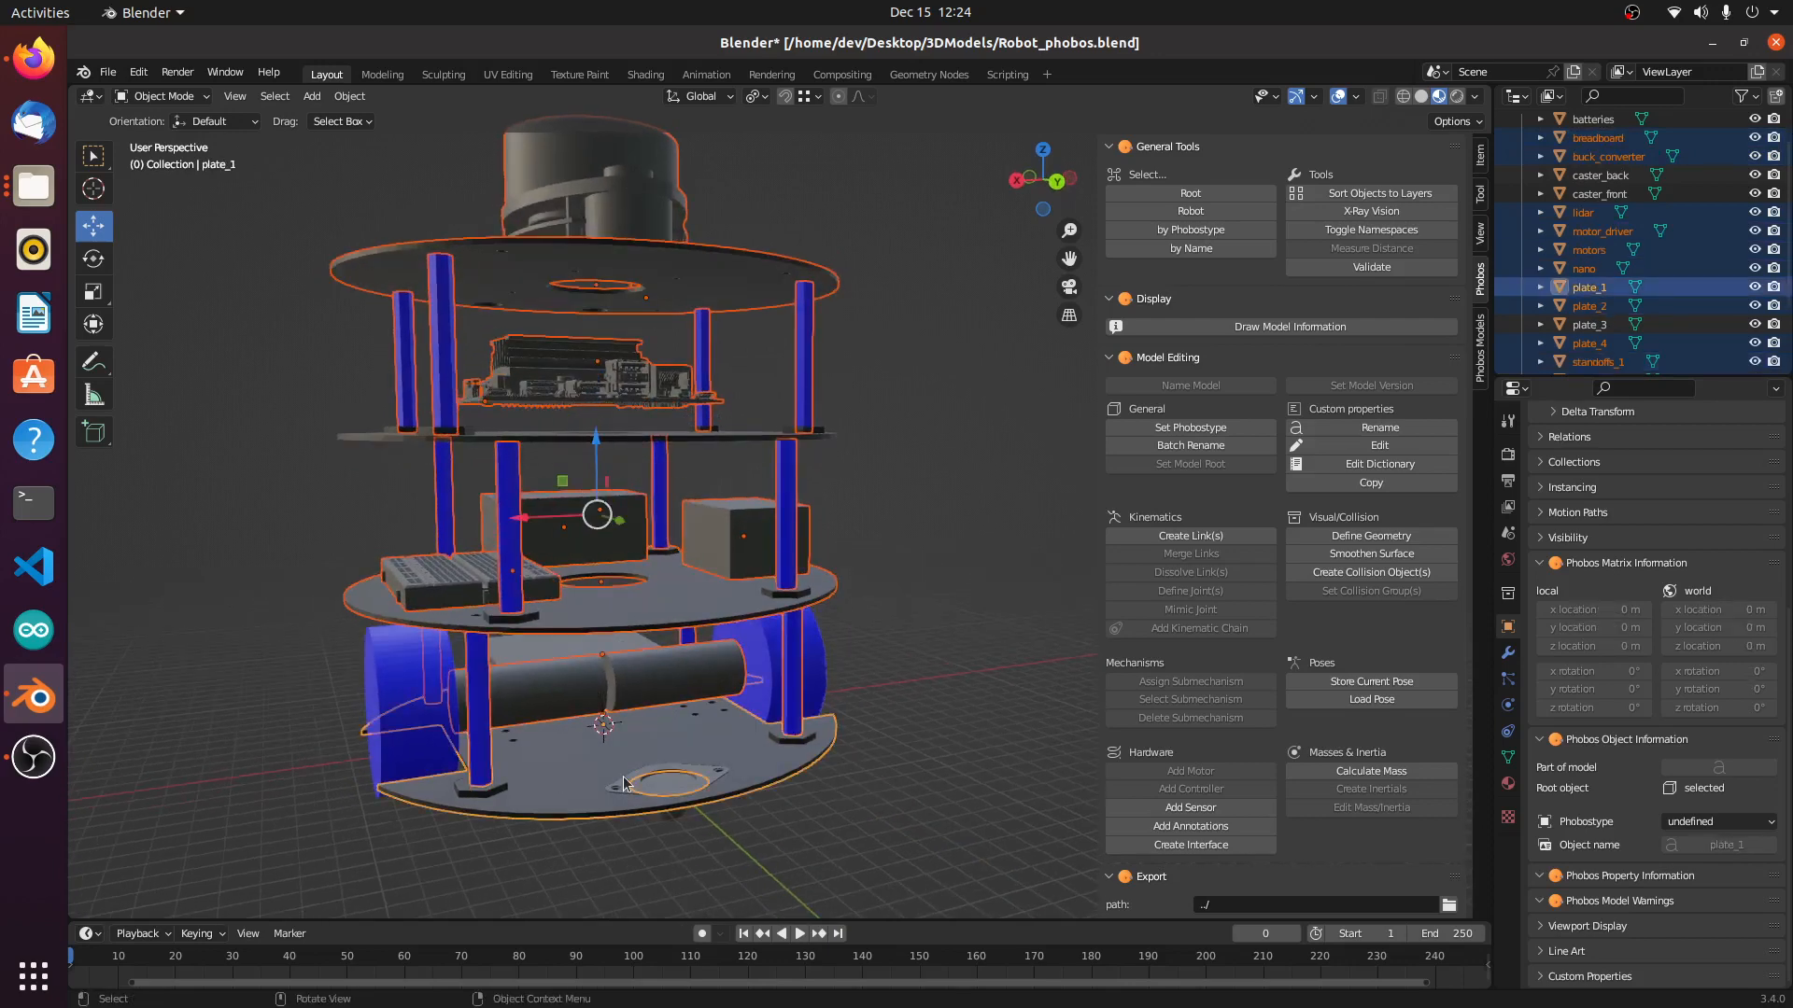
pyautogui.hotkey('ctrl', 'j')
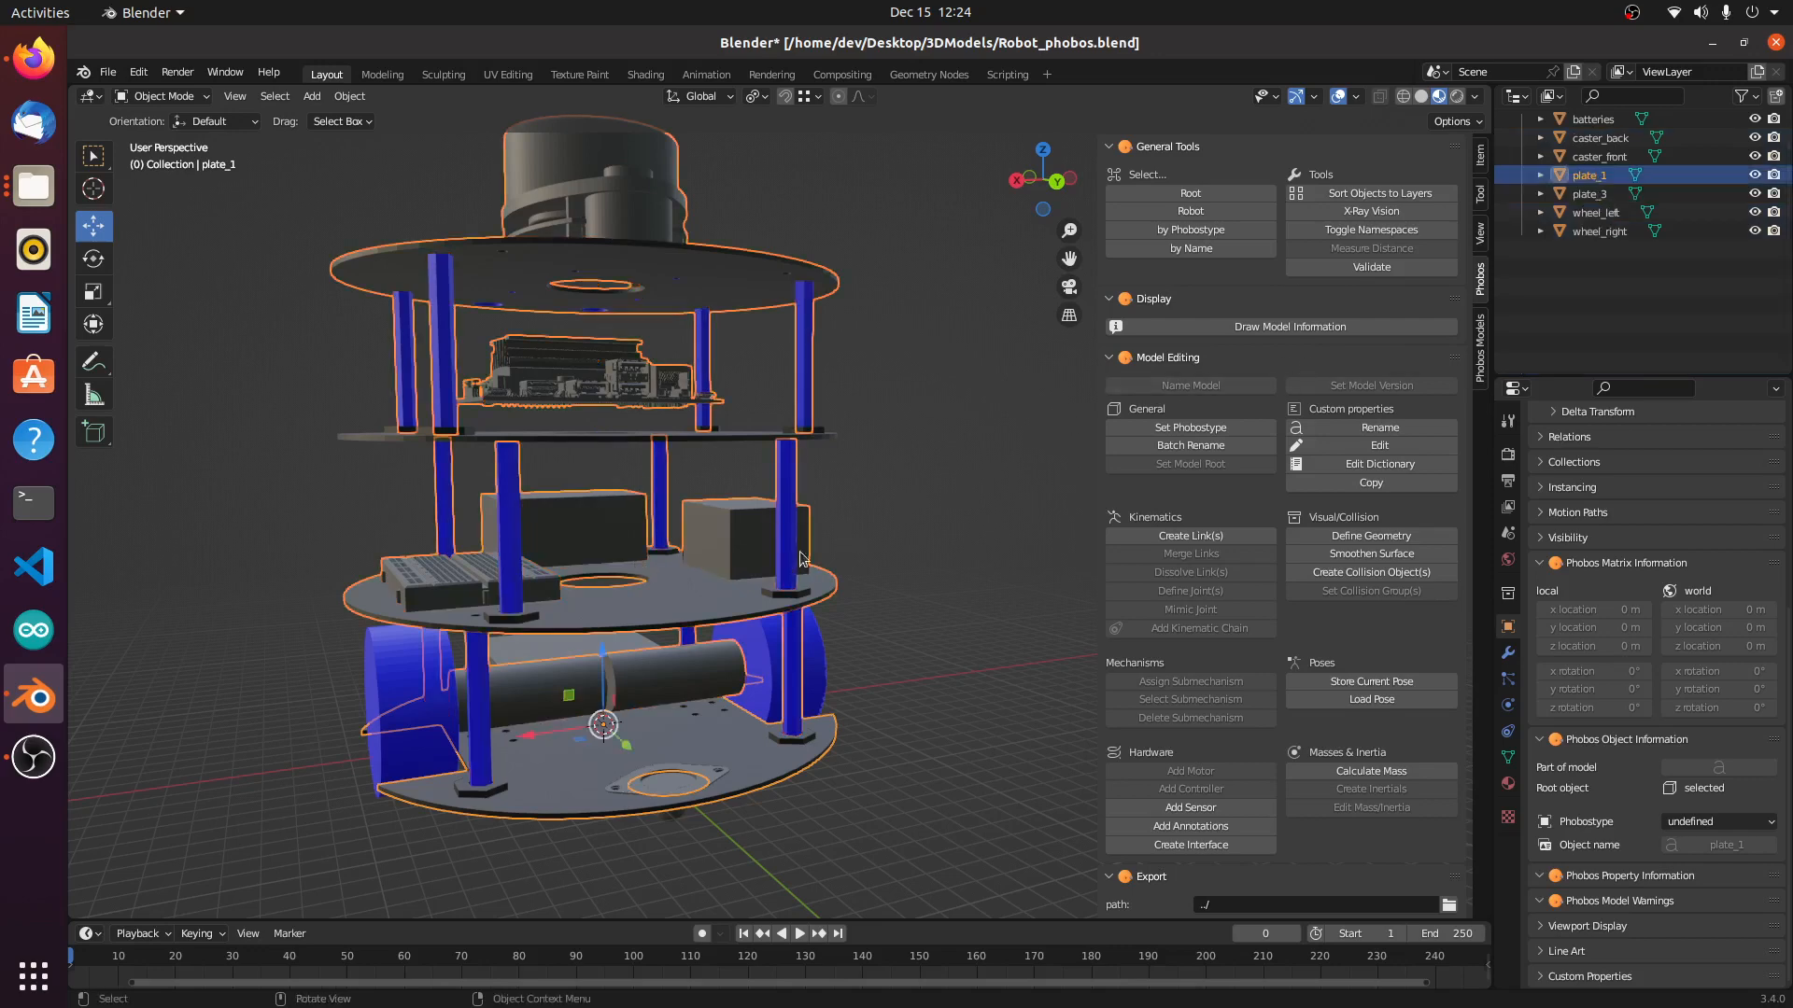
pyautogui.moveTo(821, 541); pyautogui.dragTo(840, 565, button='middle')
pyautogui.scroll(2, 1513, 266)
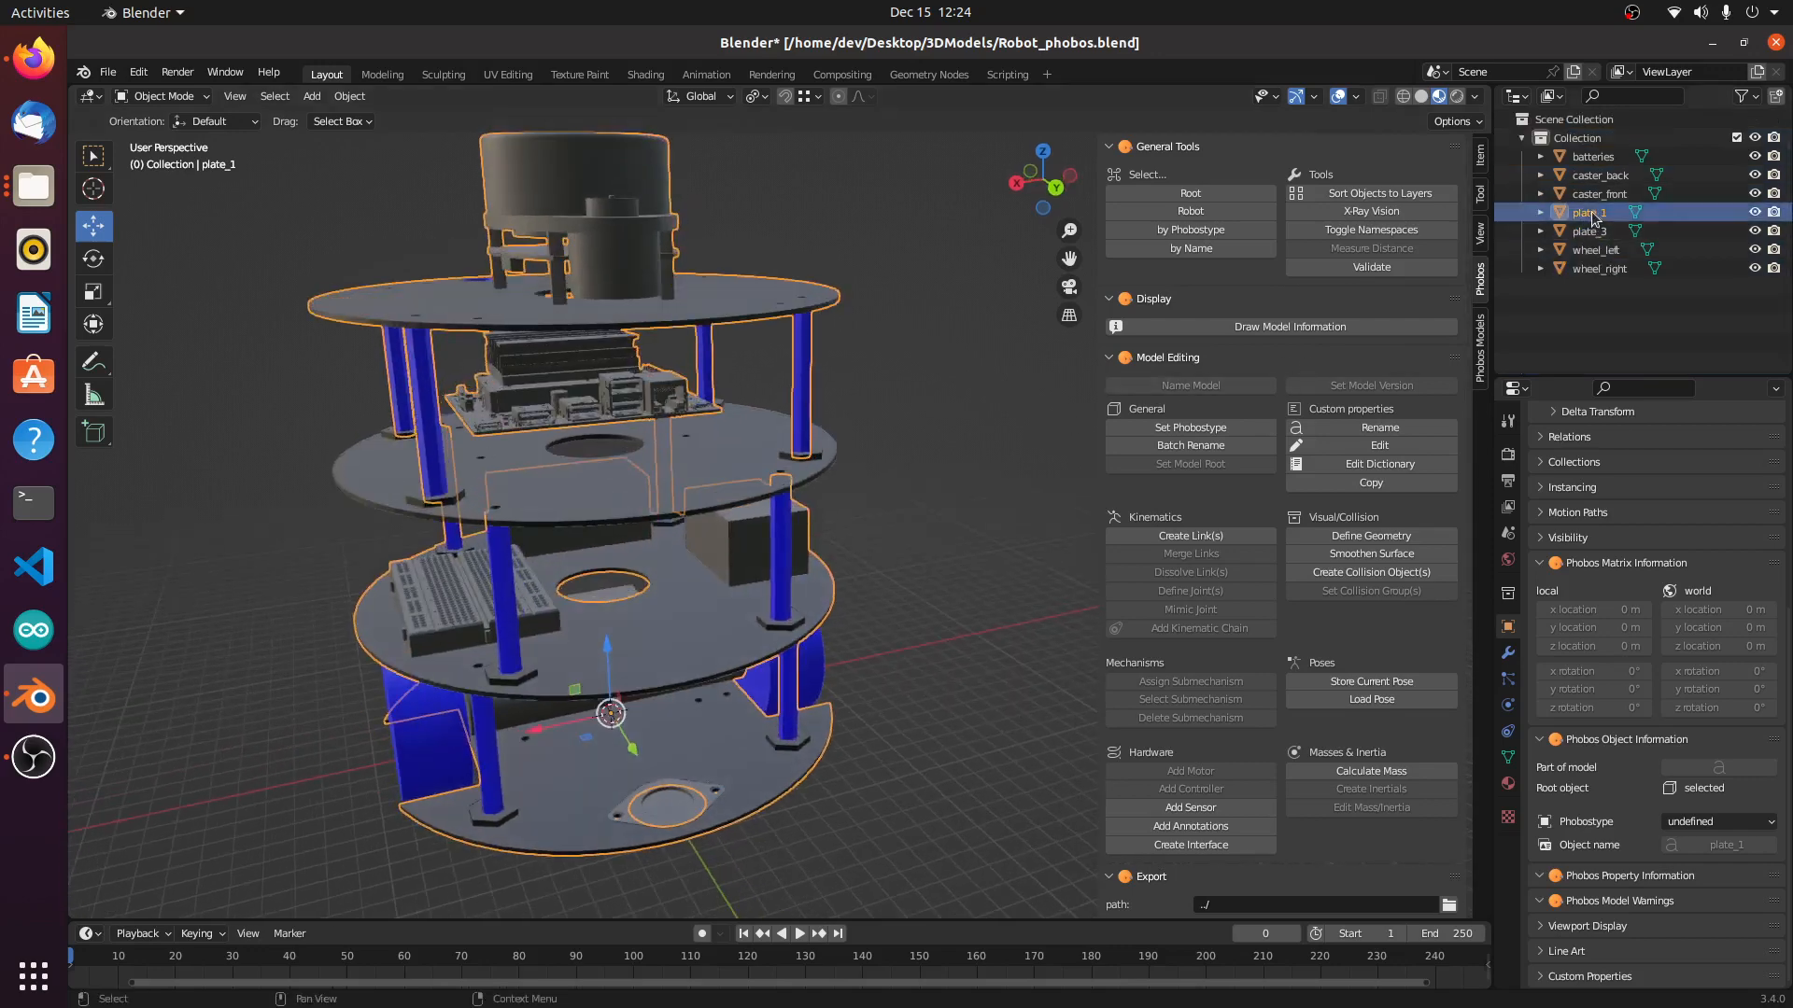
pyautogui.moveTo(816, 412); pyautogui.dragTo(644, 652, button='middle')
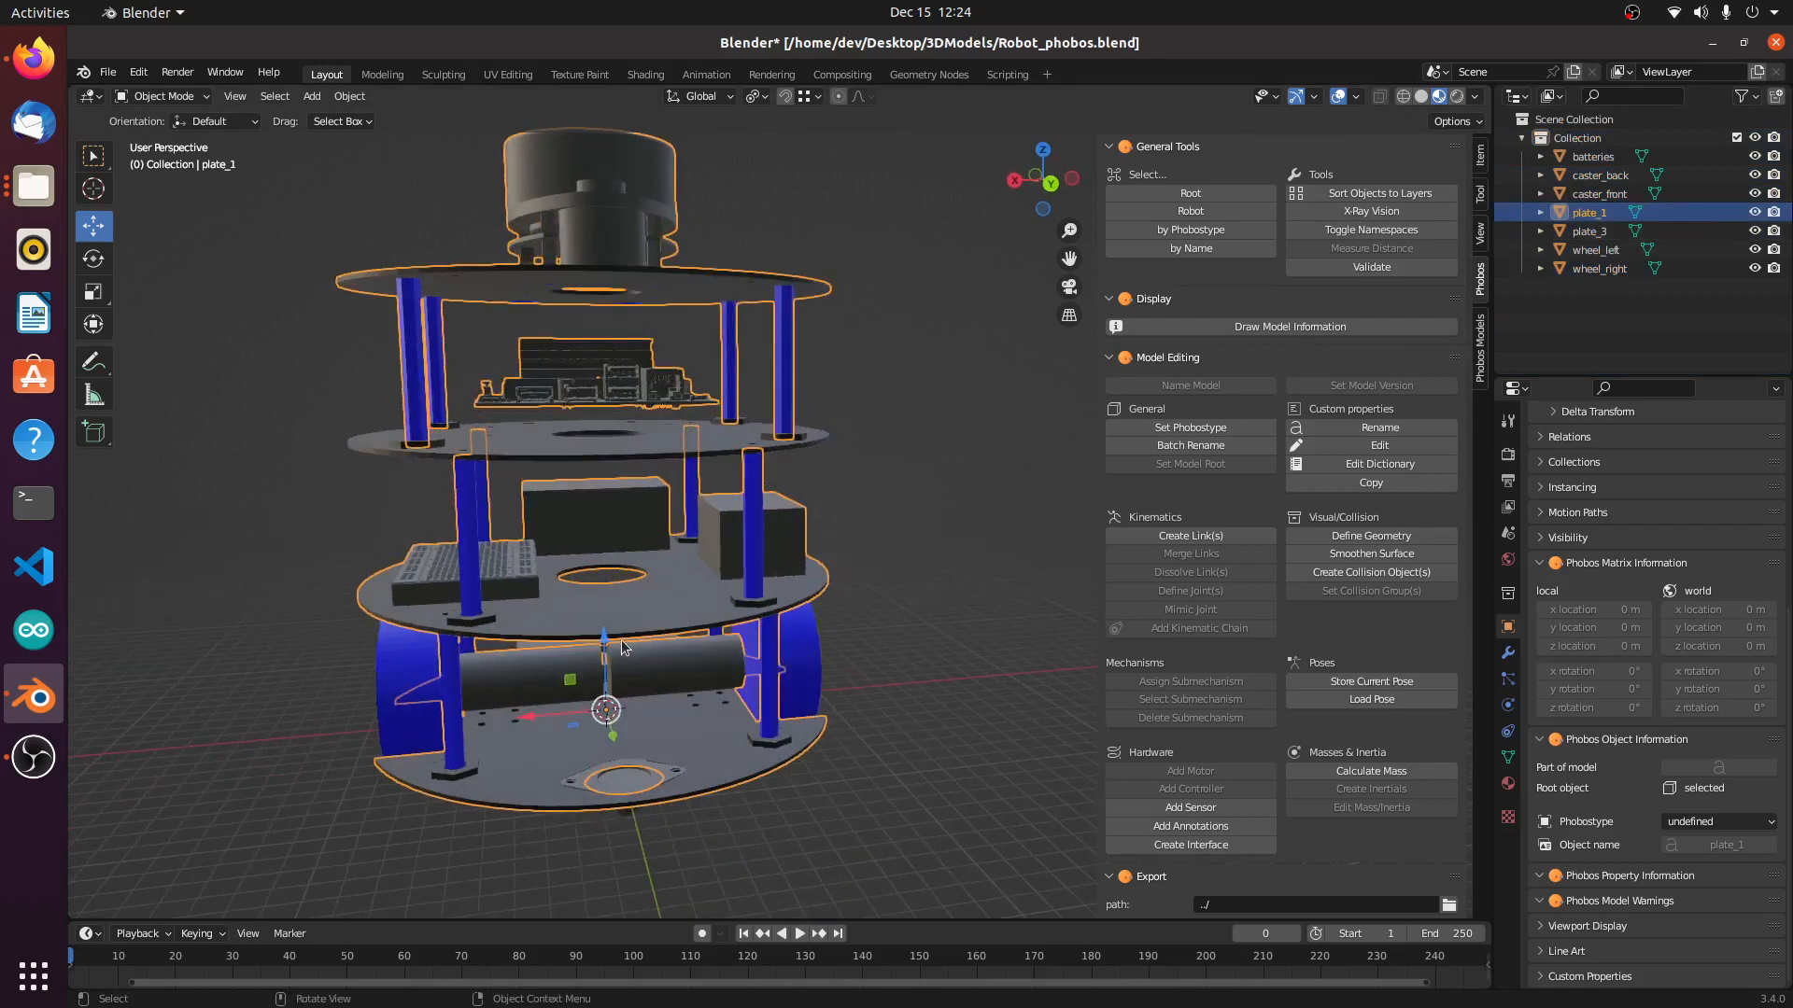
# Step: Try moving the joined plate_1 object to test which parts follow it, and undo the move
pyautogui.moveTo(602, 641); pyautogui.dragTo(667, 621)
pyautogui.click(668, 620)
pyautogui.hotkey('ctrl', 'z')
# Step: Join plate_1 into plate_3 so the remaining plate becomes part of the merged object
pyautogui.keyDown('shift'); pyautogui.click(613, 452); pyautogui.keyUp('shift')
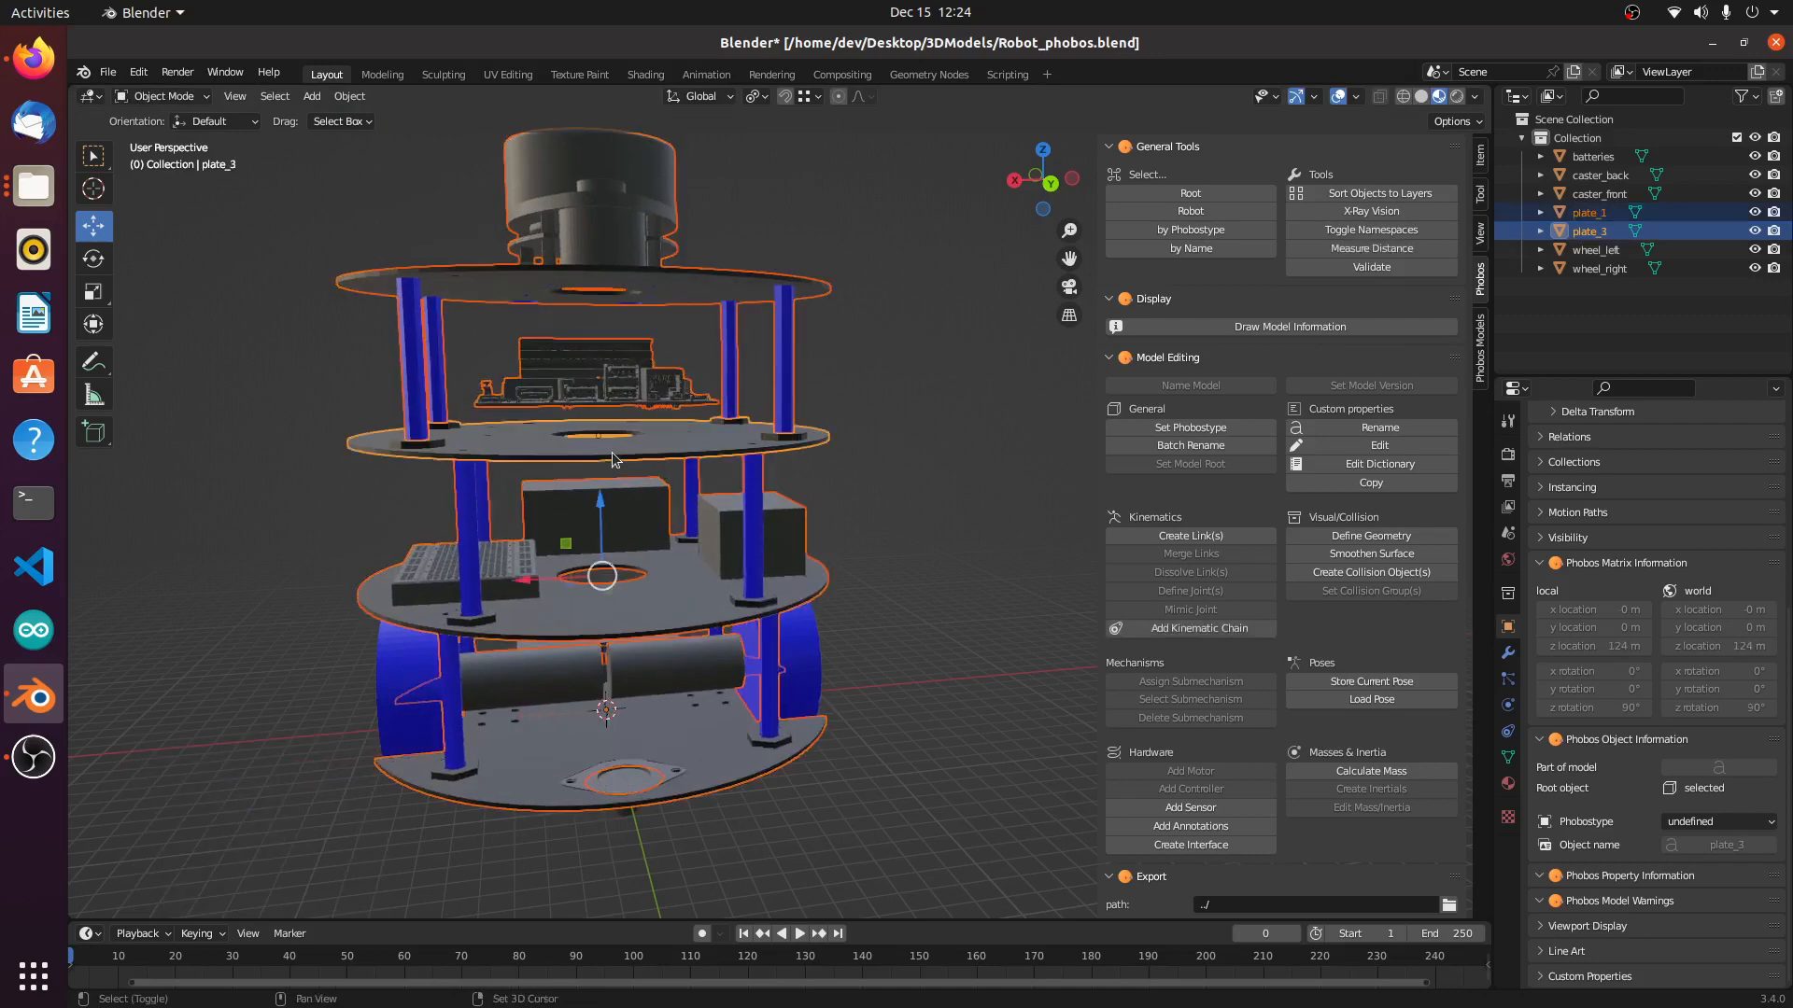
pyautogui.hotkey('ctrl', 'j')
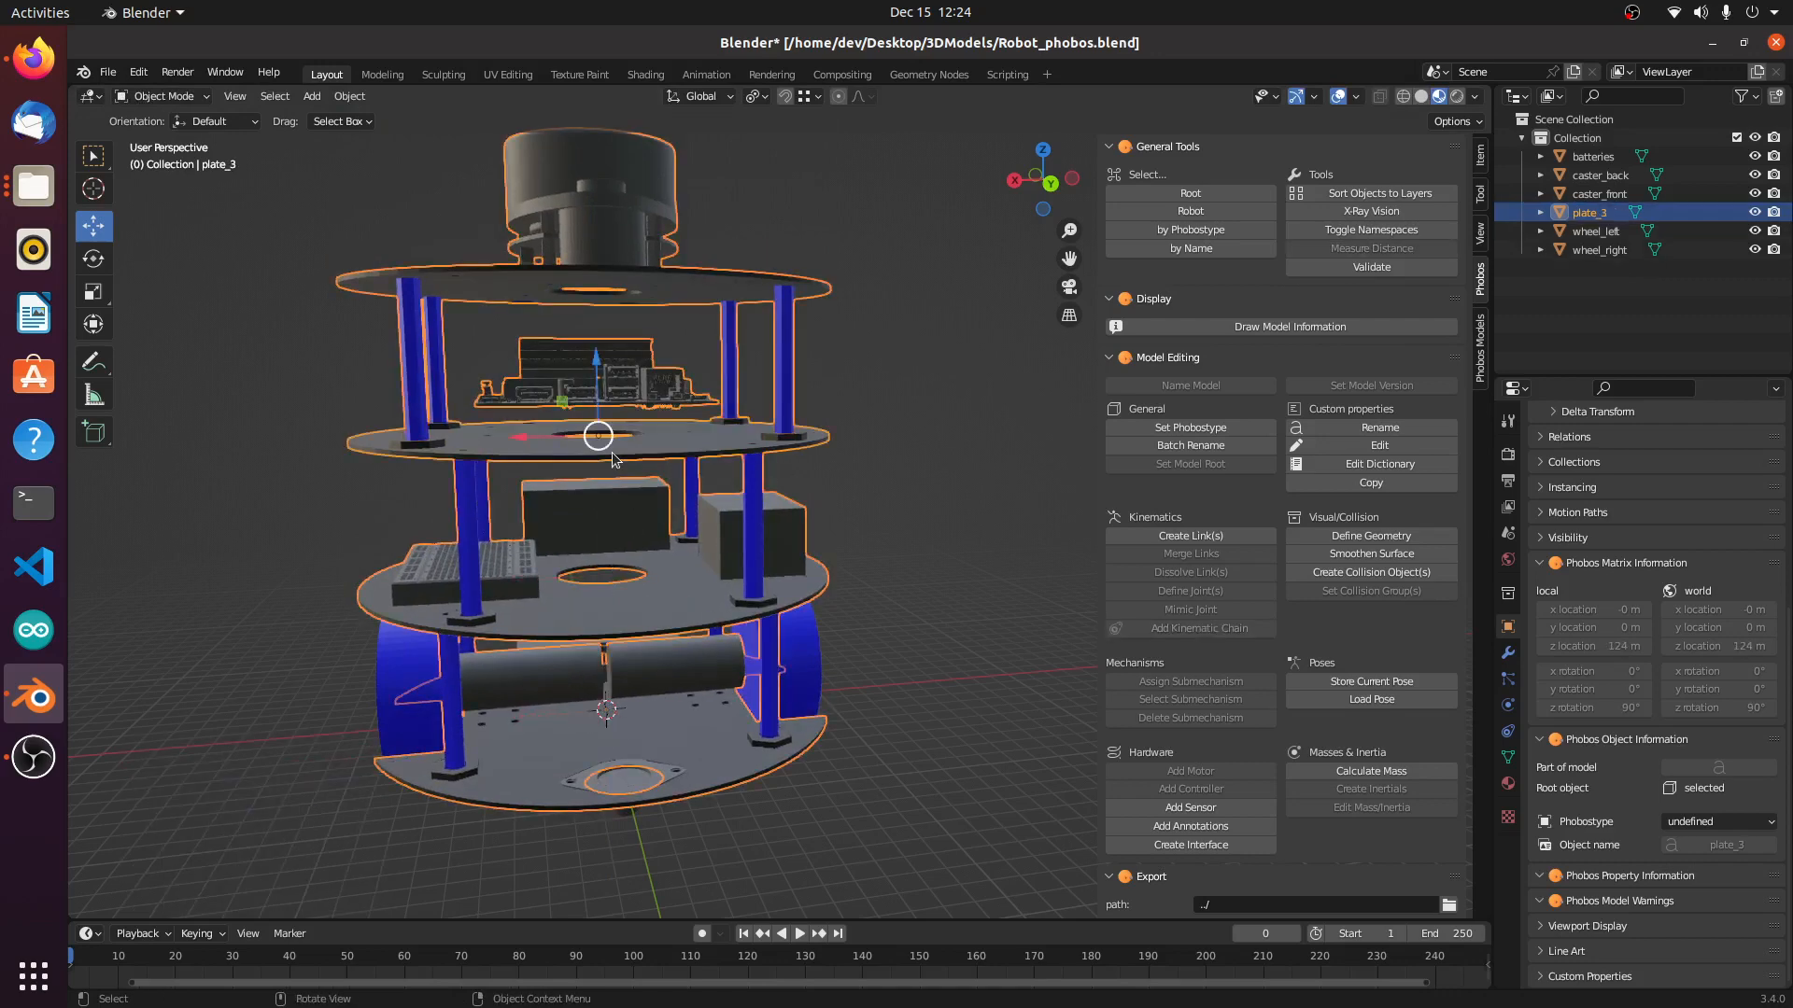
# Step: Test the merged plate_3 object by moving it vertically along Z, and undo the move
pyautogui.press('g')
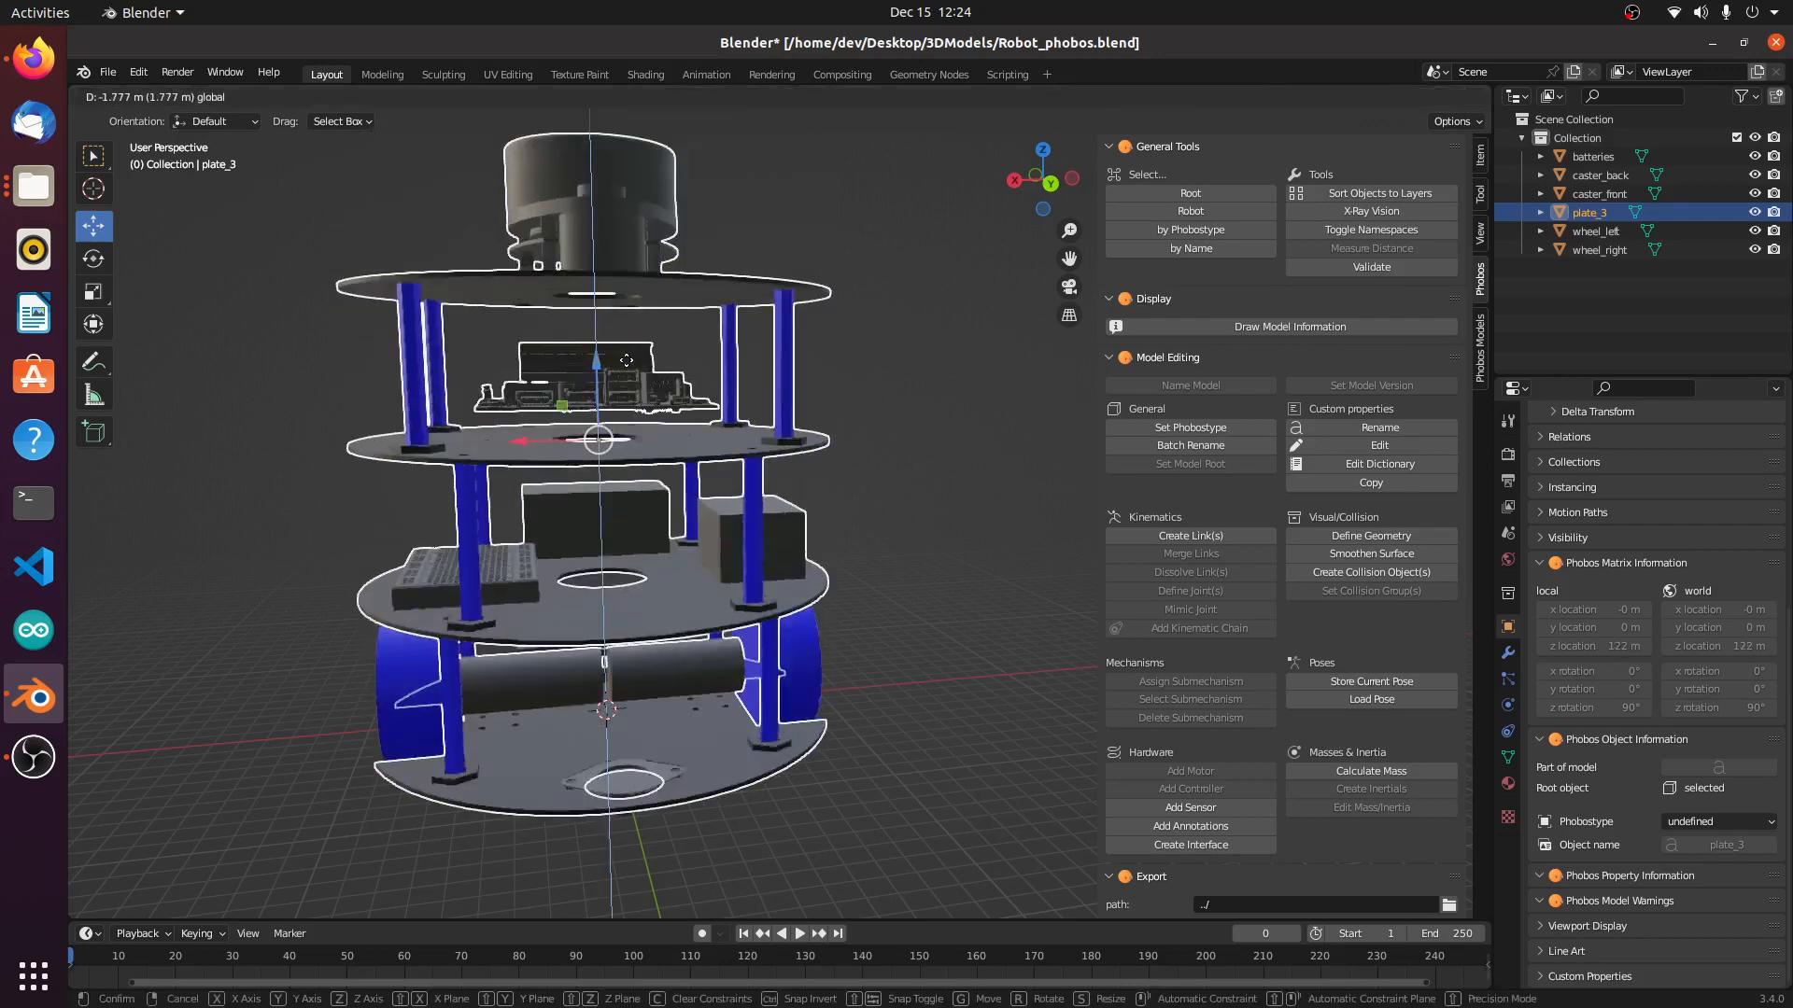
pyautogui.click(644, 304)
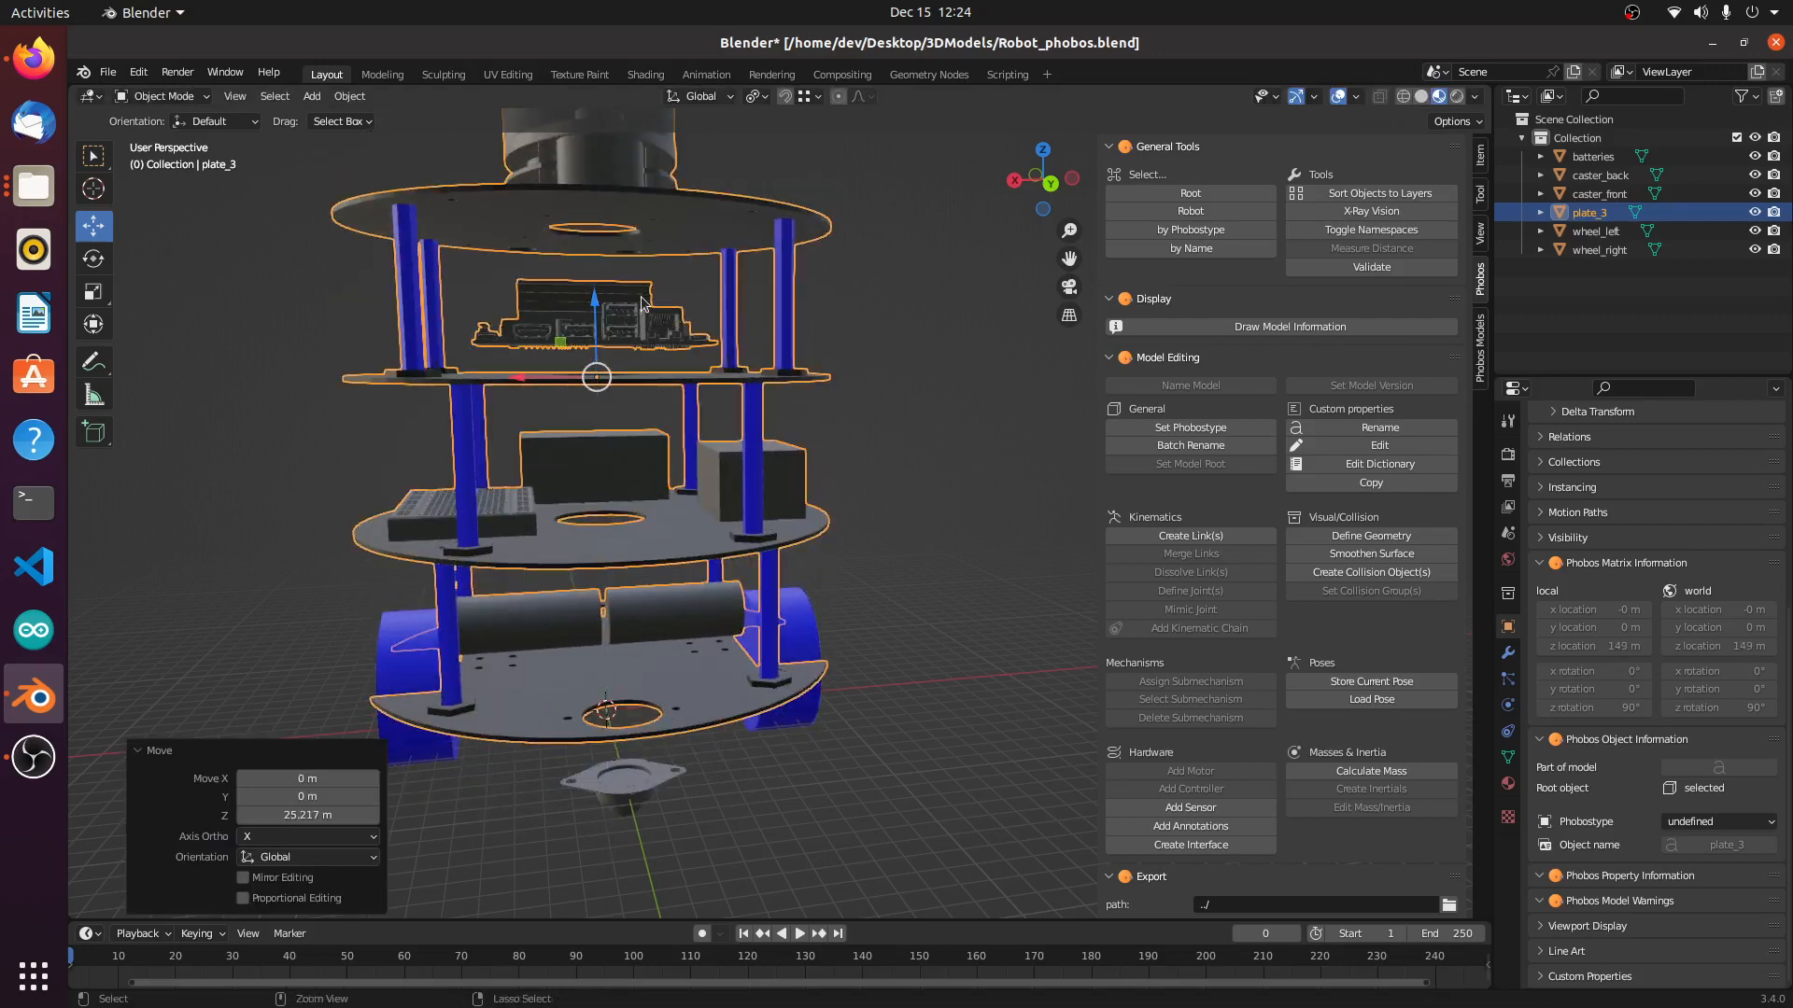
pyautogui.hotkey('ctrl', 'z')
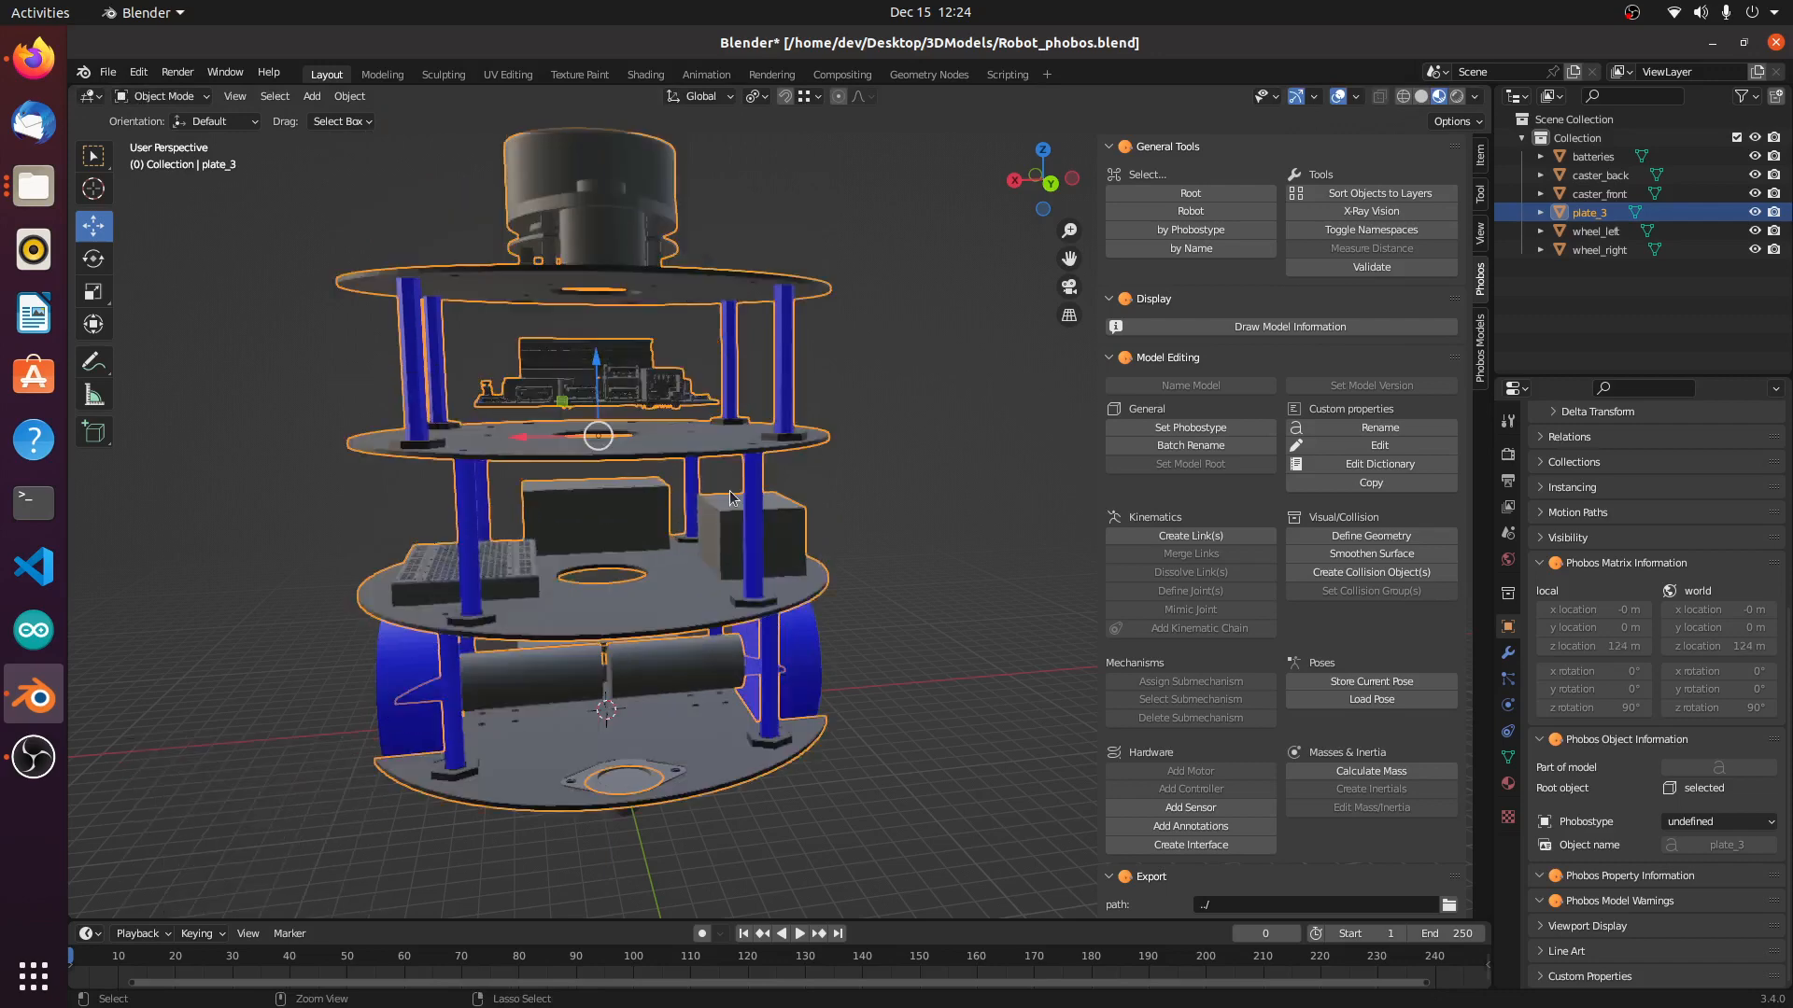
# Step: Set the origin of the merged plate_3 object to the 3D cursor and rename the object body
pyautogui.rightClick(707, 731)
pyautogui.moveTo(707, 731)
pyautogui.click(814, 756)
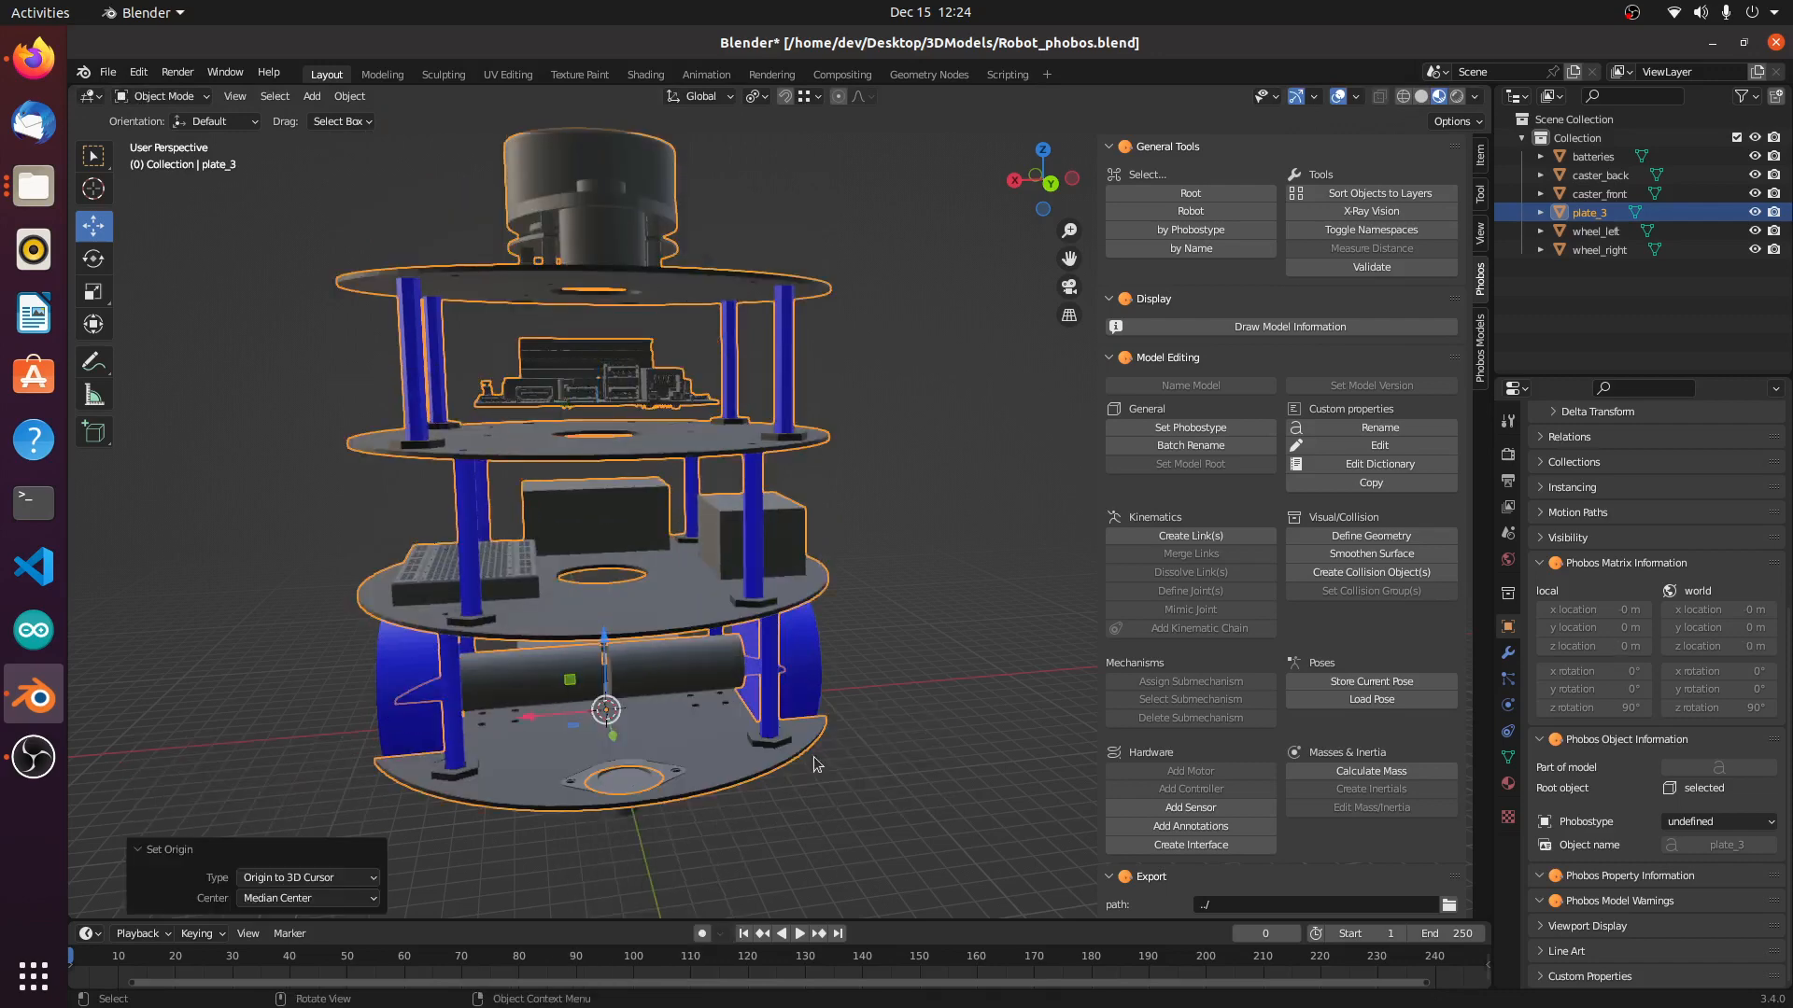
pyautogui.doubleClick(1596, 213)
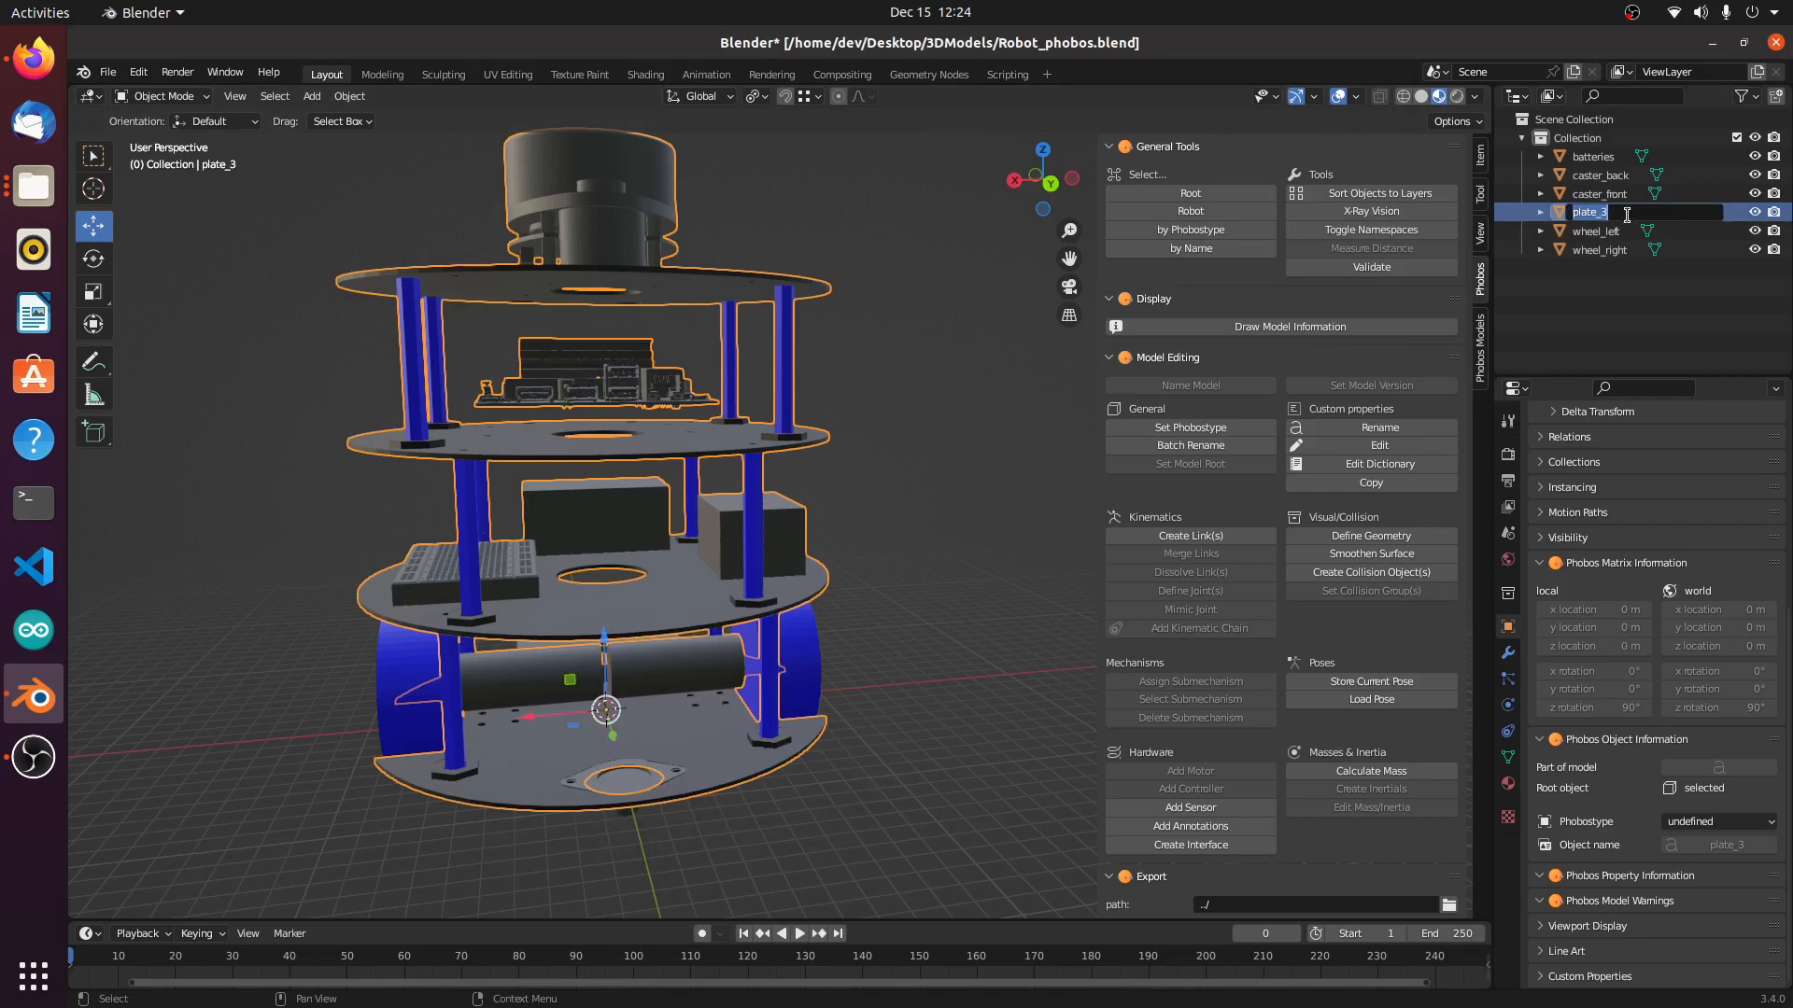
pyautogui.write('body')
pyautogui.press('Return')
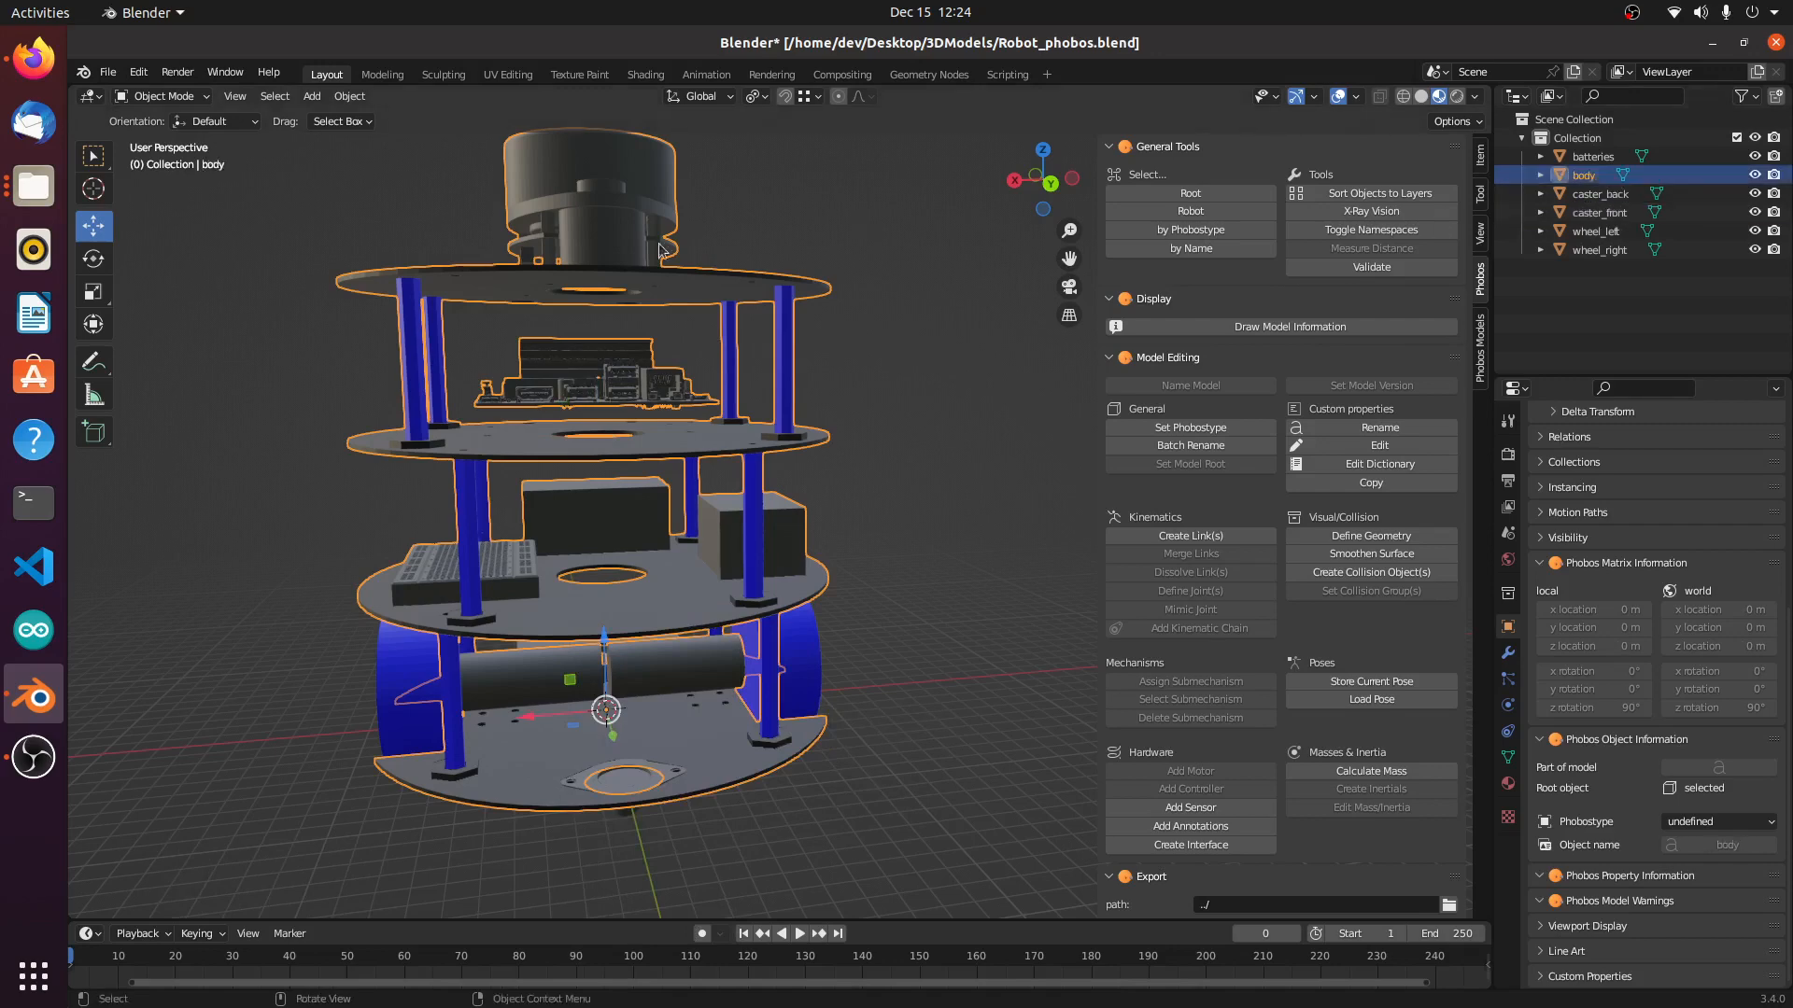
# Step: Join the batteries on the lowest plate into the body object
pyautogui.moveTo(805, 589); pyautogui.dragTo(910, 645, button='middle')
pyautogui.click(919, 655)
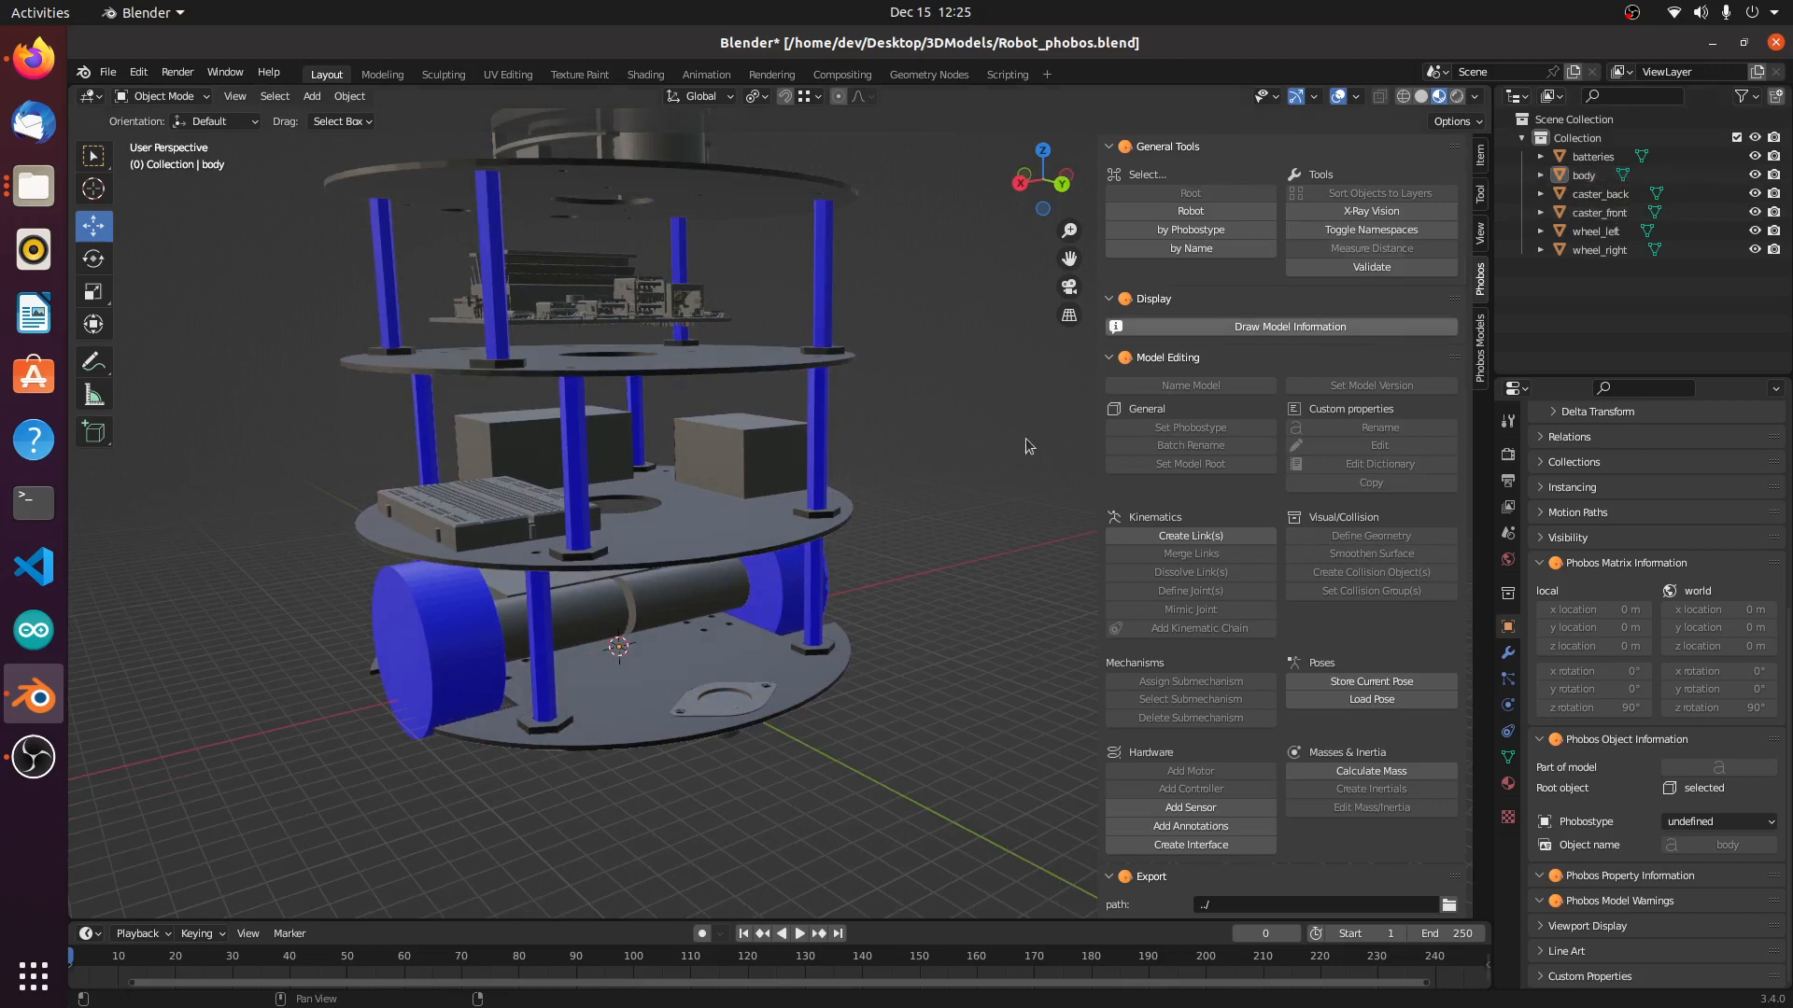
pyautogui.moveTo(857, 586); pyautogui.dragTo(971, 571, button='middle')
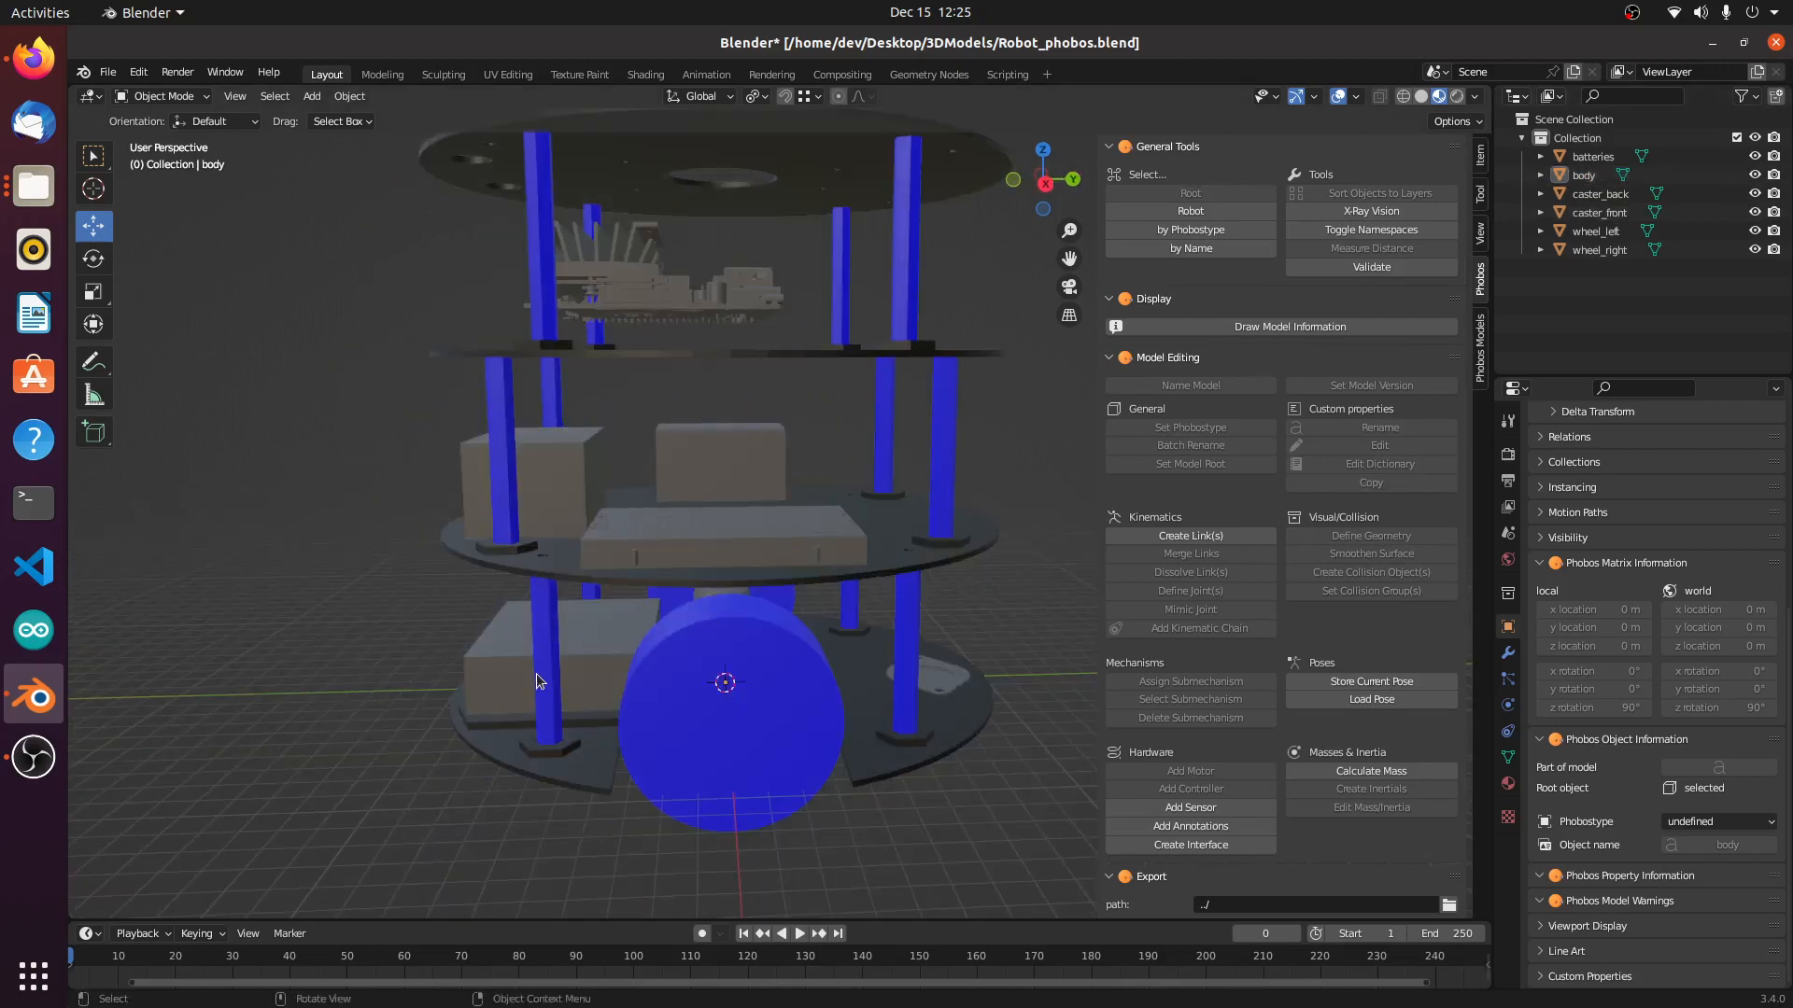
pyautogui.click(504, 657)
pyautogui.keyDown('shift'); pyautogui.click(590, 780); pyautogui.keyUp('shift')
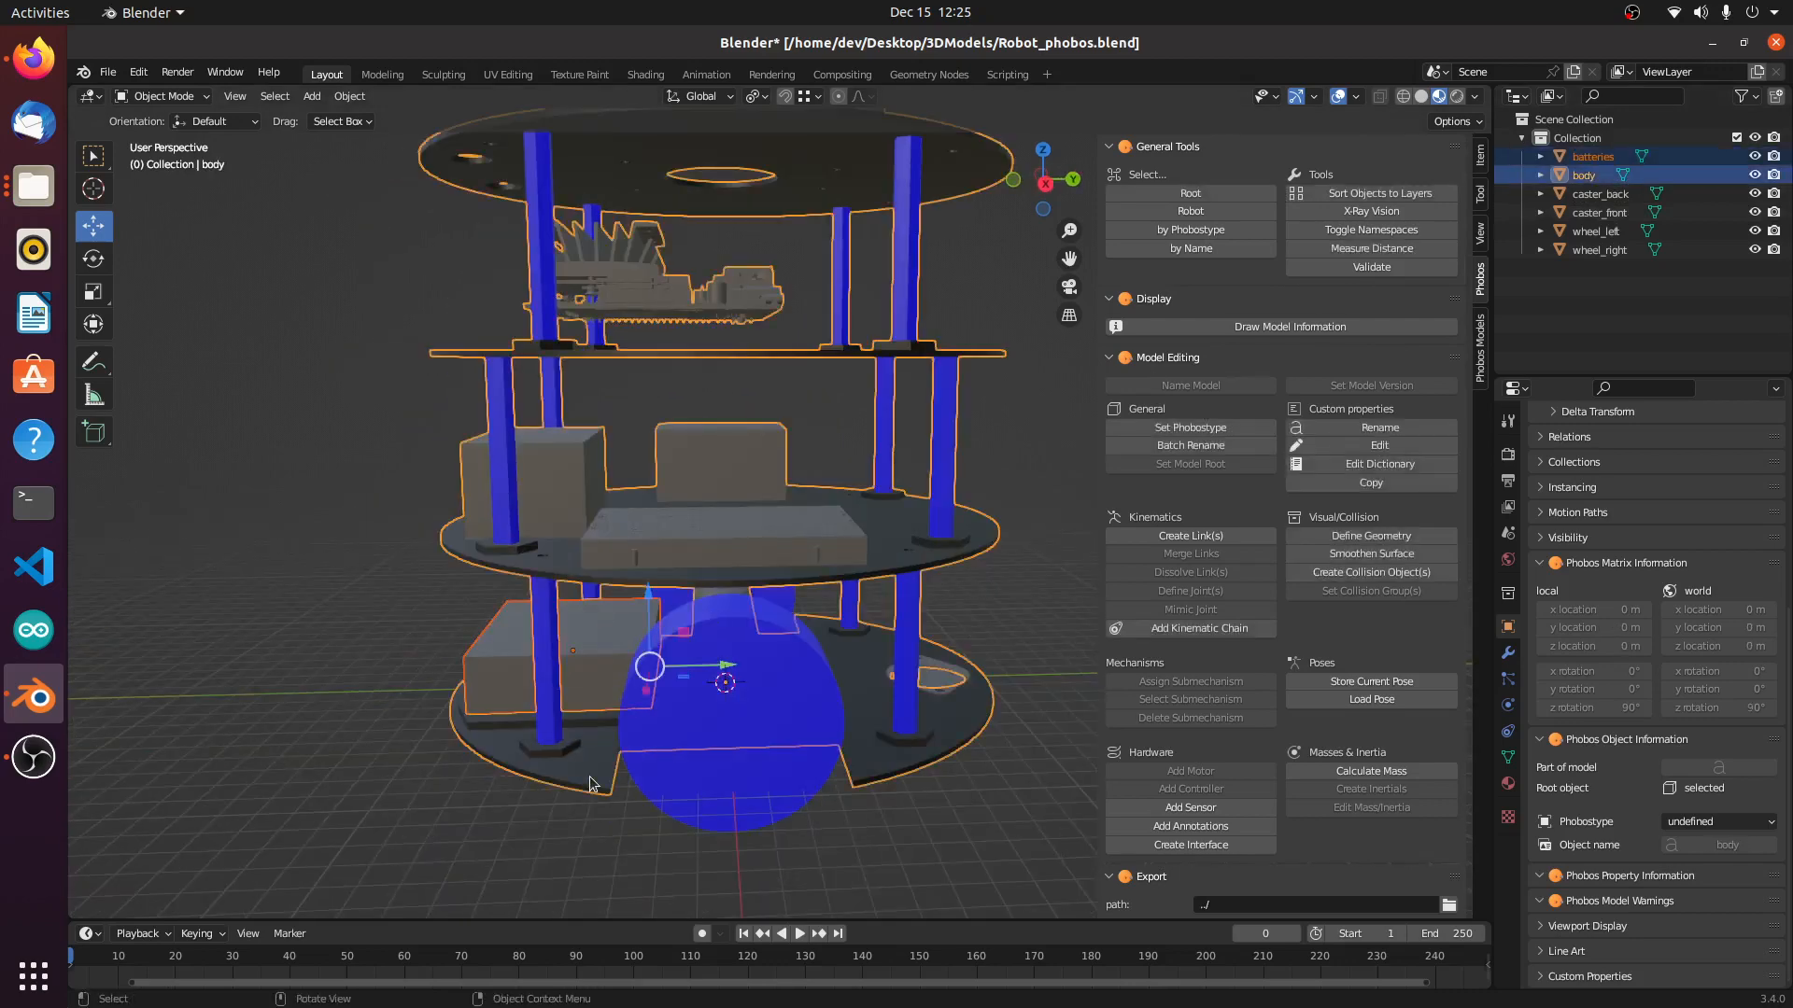
pyautogui.hotkey('ctrl', 'j')
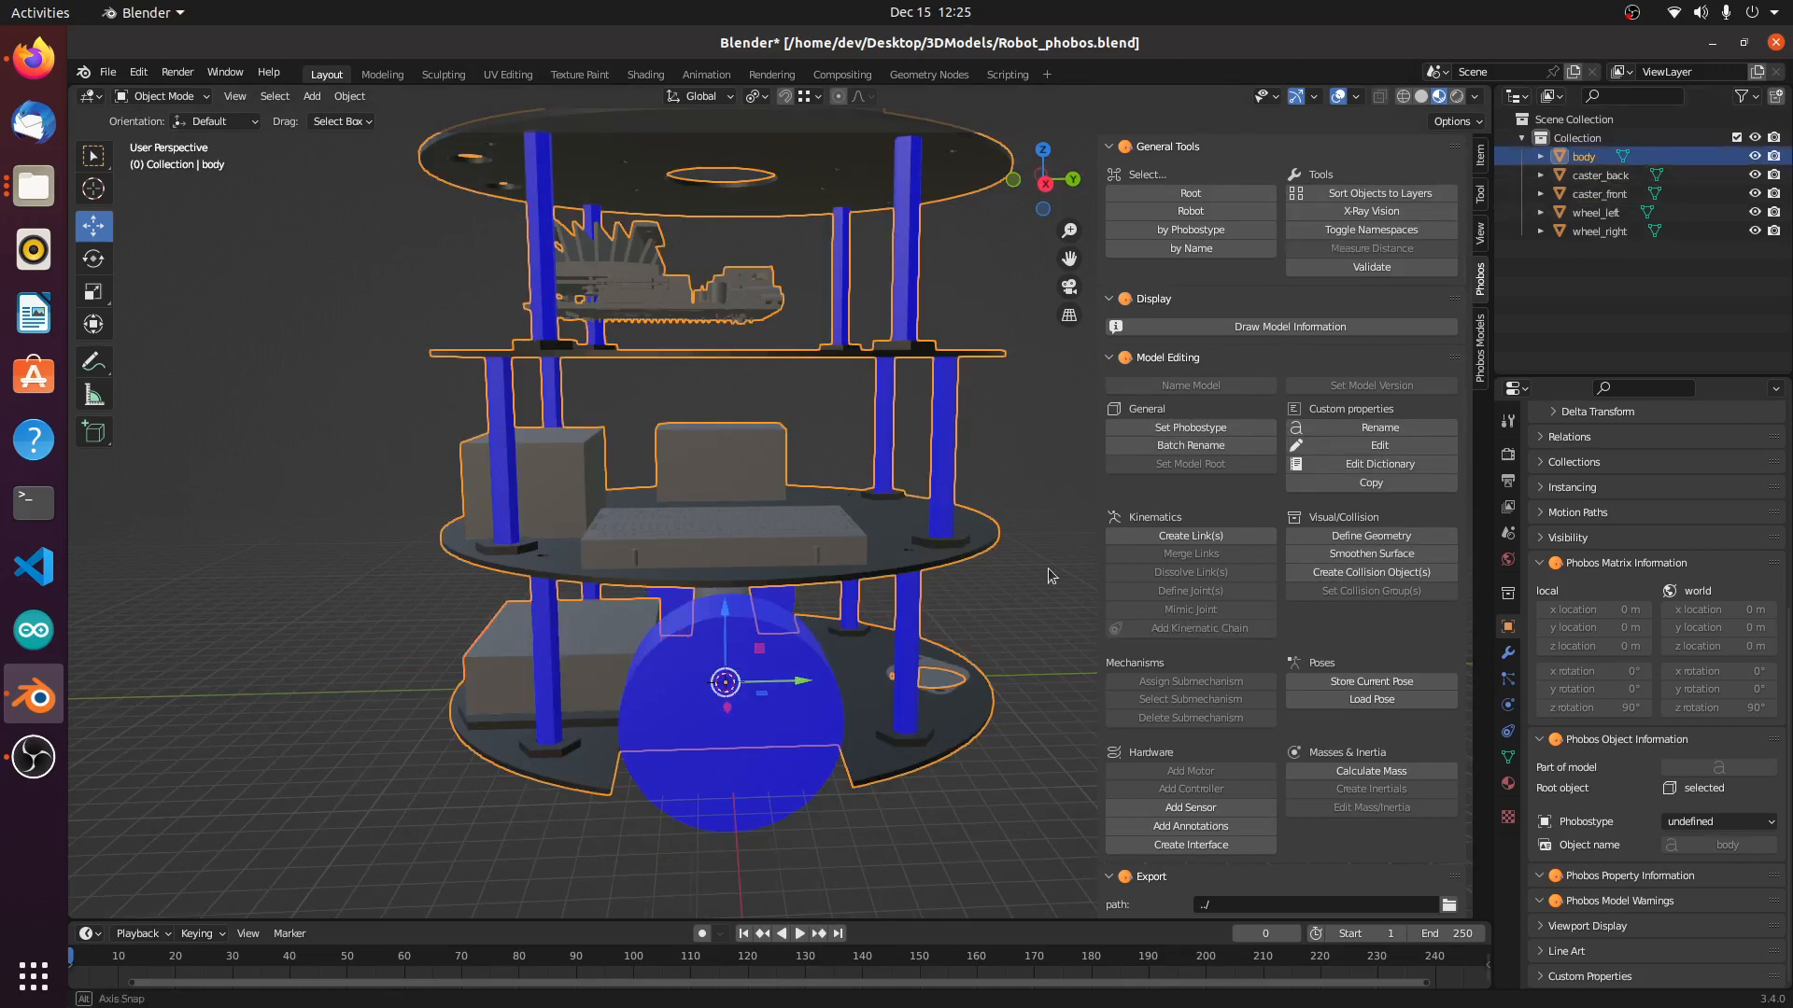
# Step: Examine the merged body together with the separate wheels and casters from several angles and distances
pyautogui.moveTo(1048, 568); pyautogui.dragTo(642, 613, button='middle')
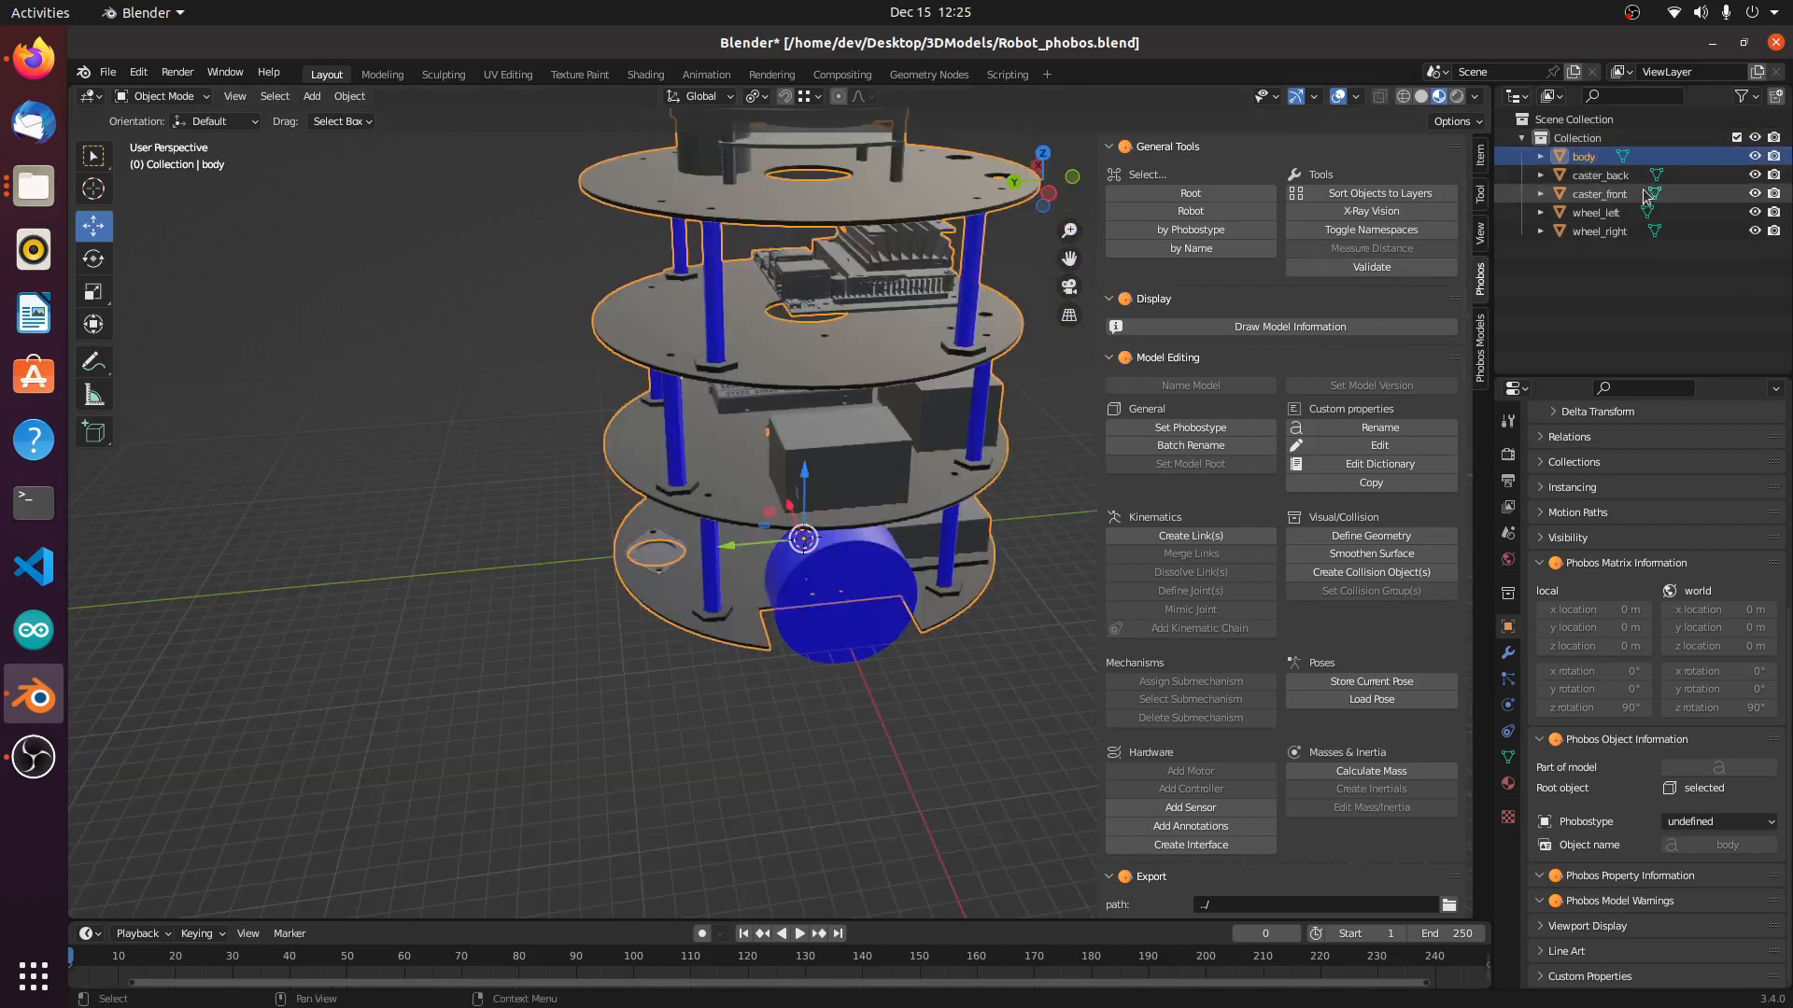
pyautogui.moveTo(851, 670); pyautogui.dragTo(731, 693, button='middle')
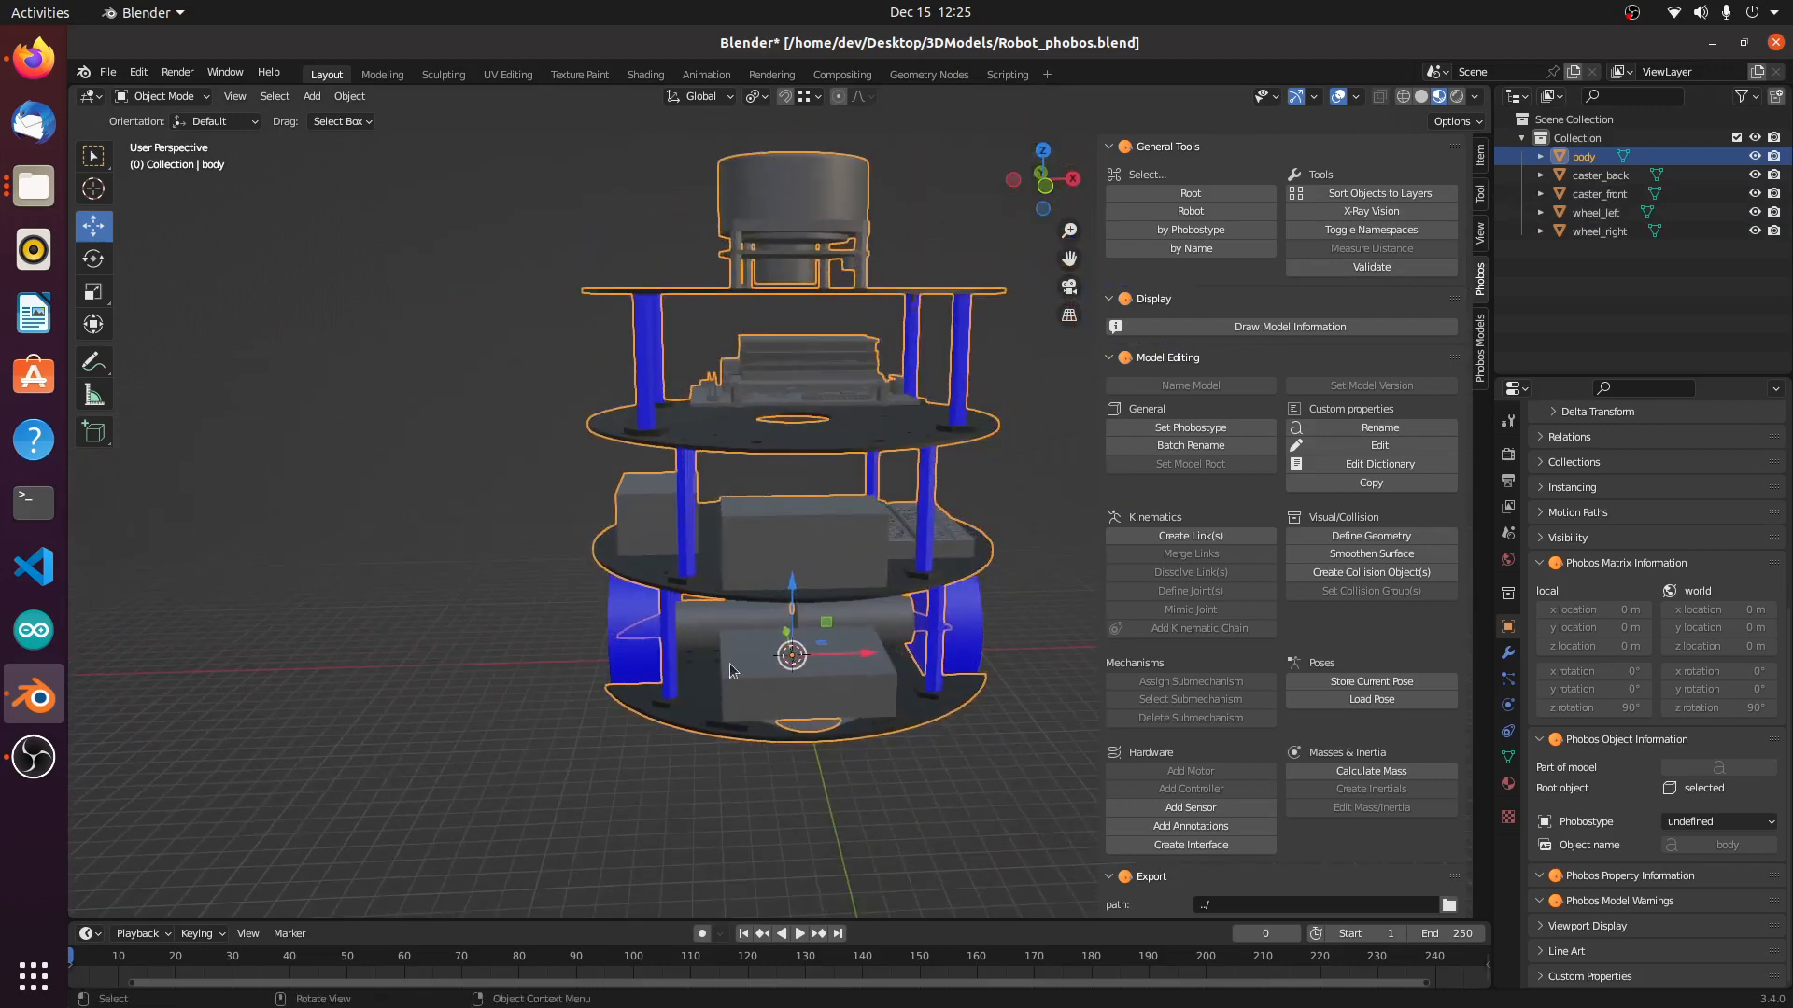
pyautogui.moveTo(904, 665); pyautogui.dragTo(908, 748, button='middle')
pyautogui.click(747, 732)
pyautogui.scroll(5, 752, 728)
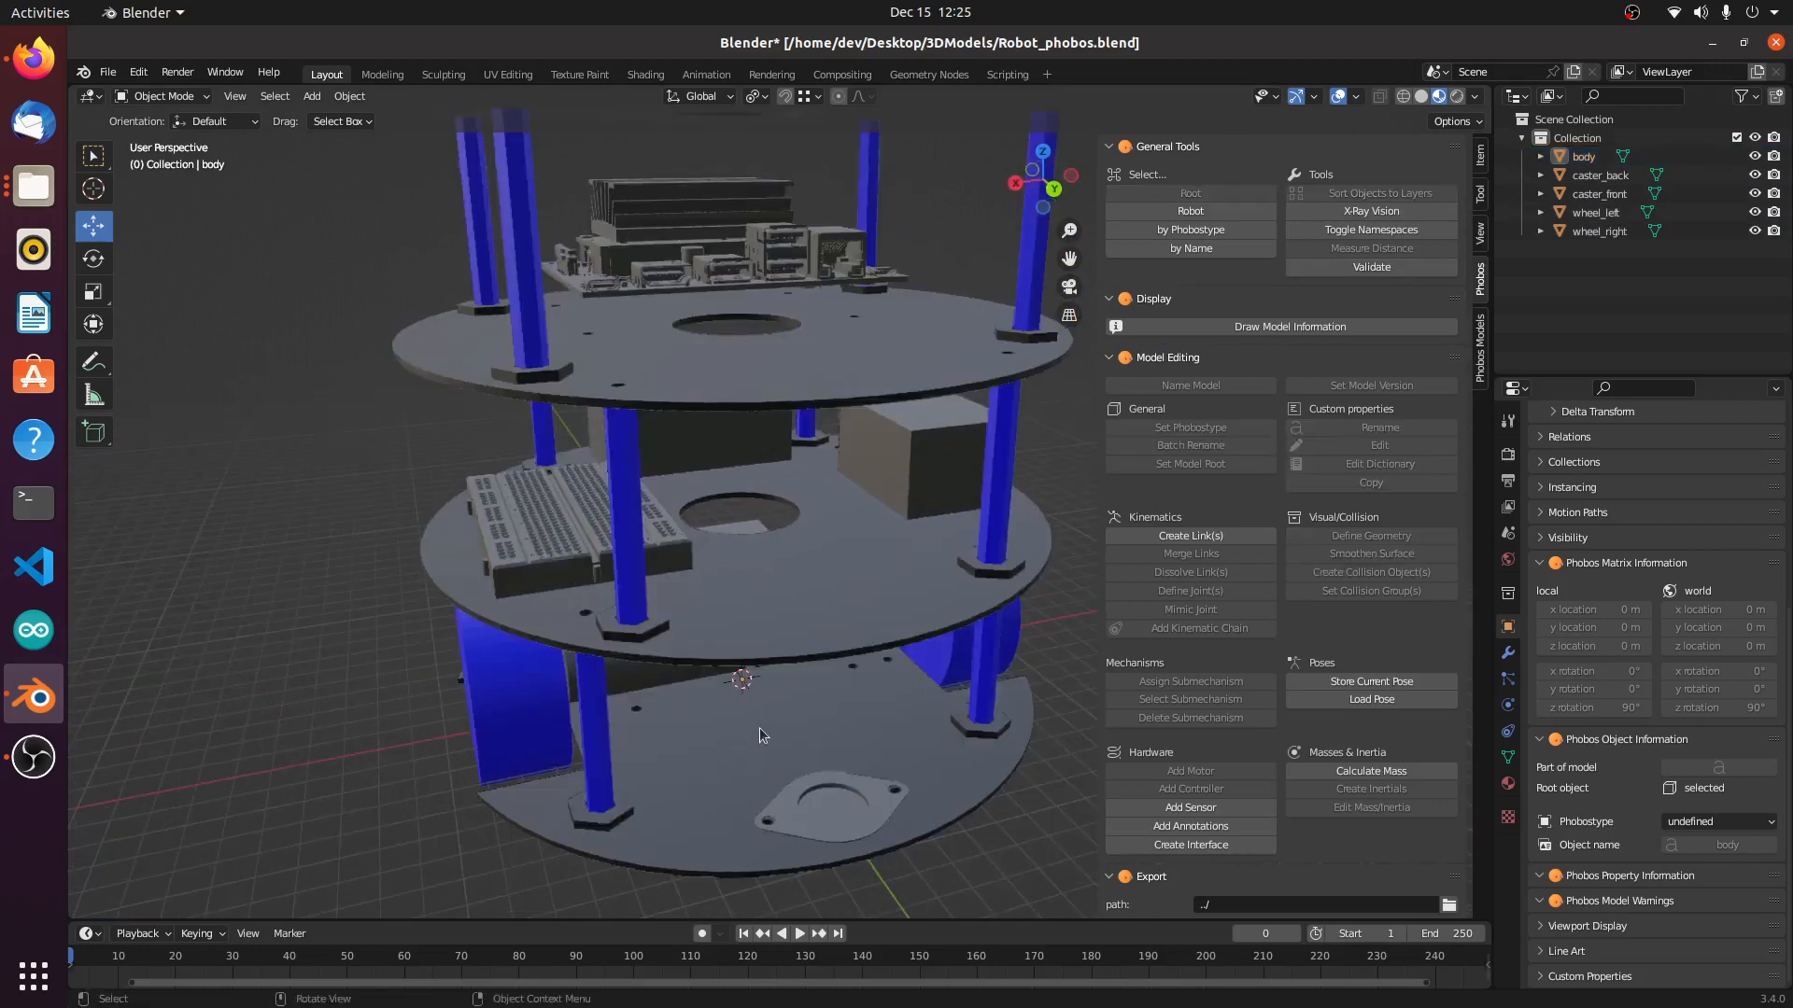
pyautogui.scroll(-2, 829, 753)
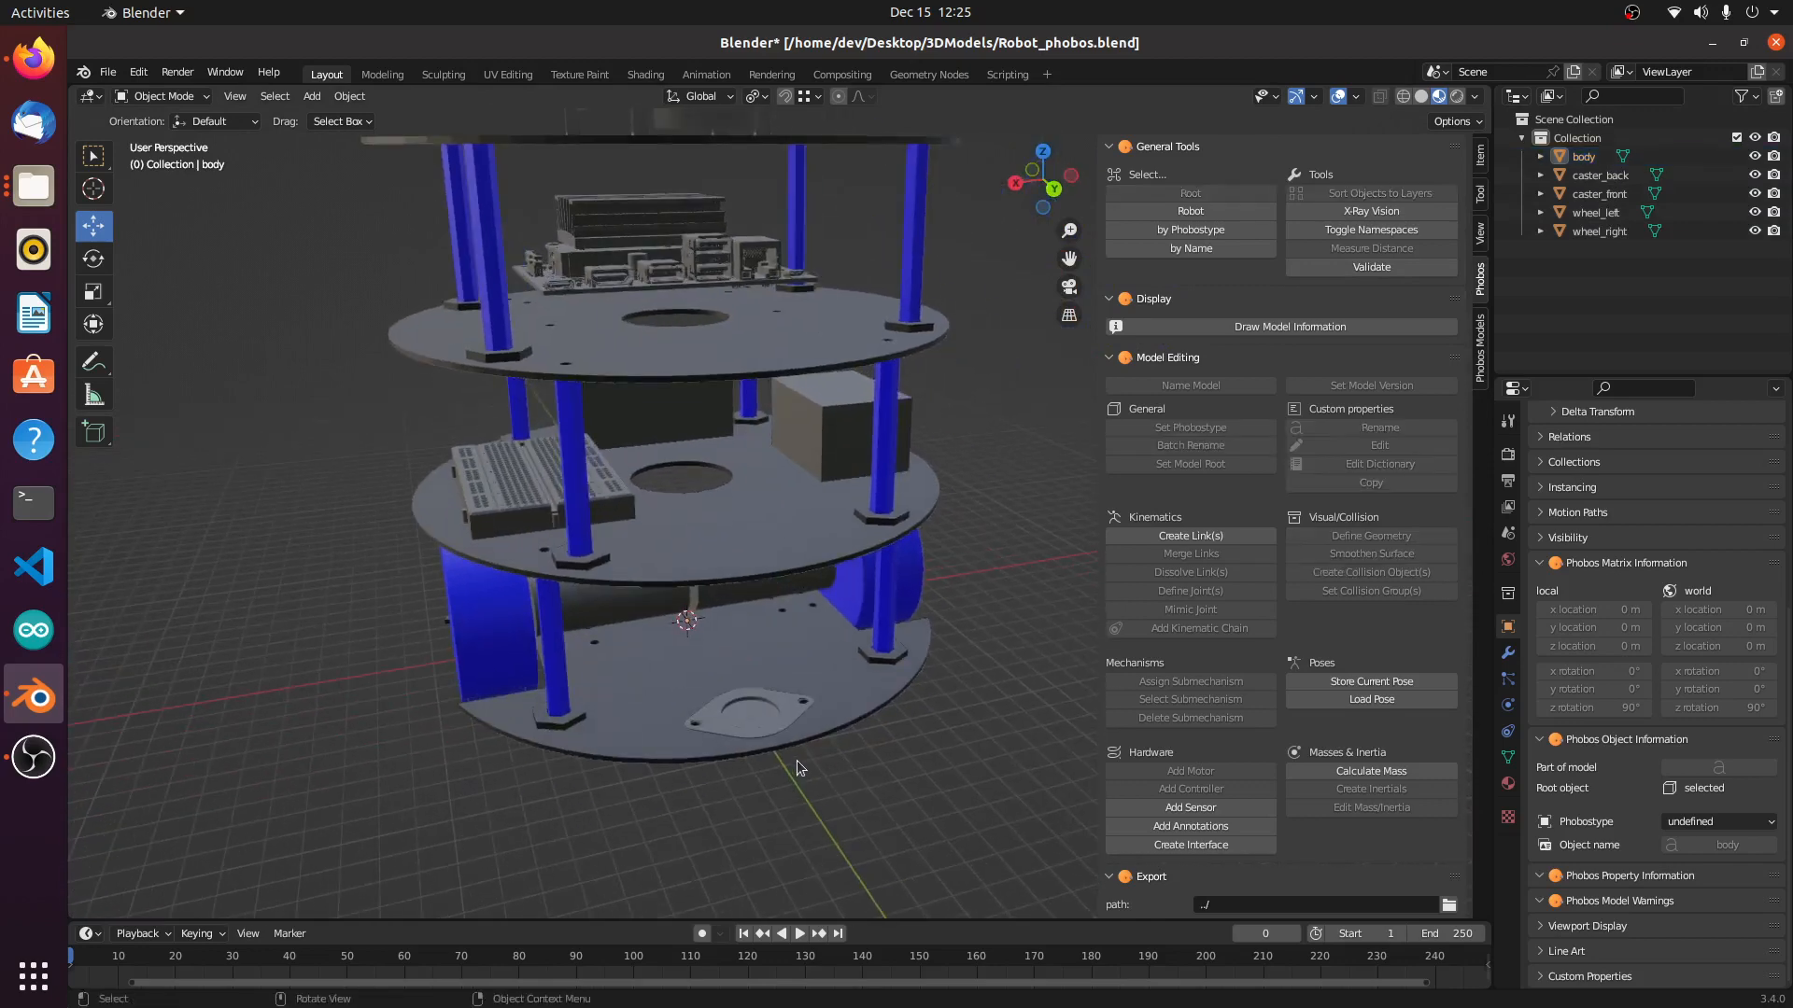
pyautogui.scroll(-1, 798, 760)
pyautogui.moveTo(704, 771); pyautogui.dragTo(736, 715, button='middle')
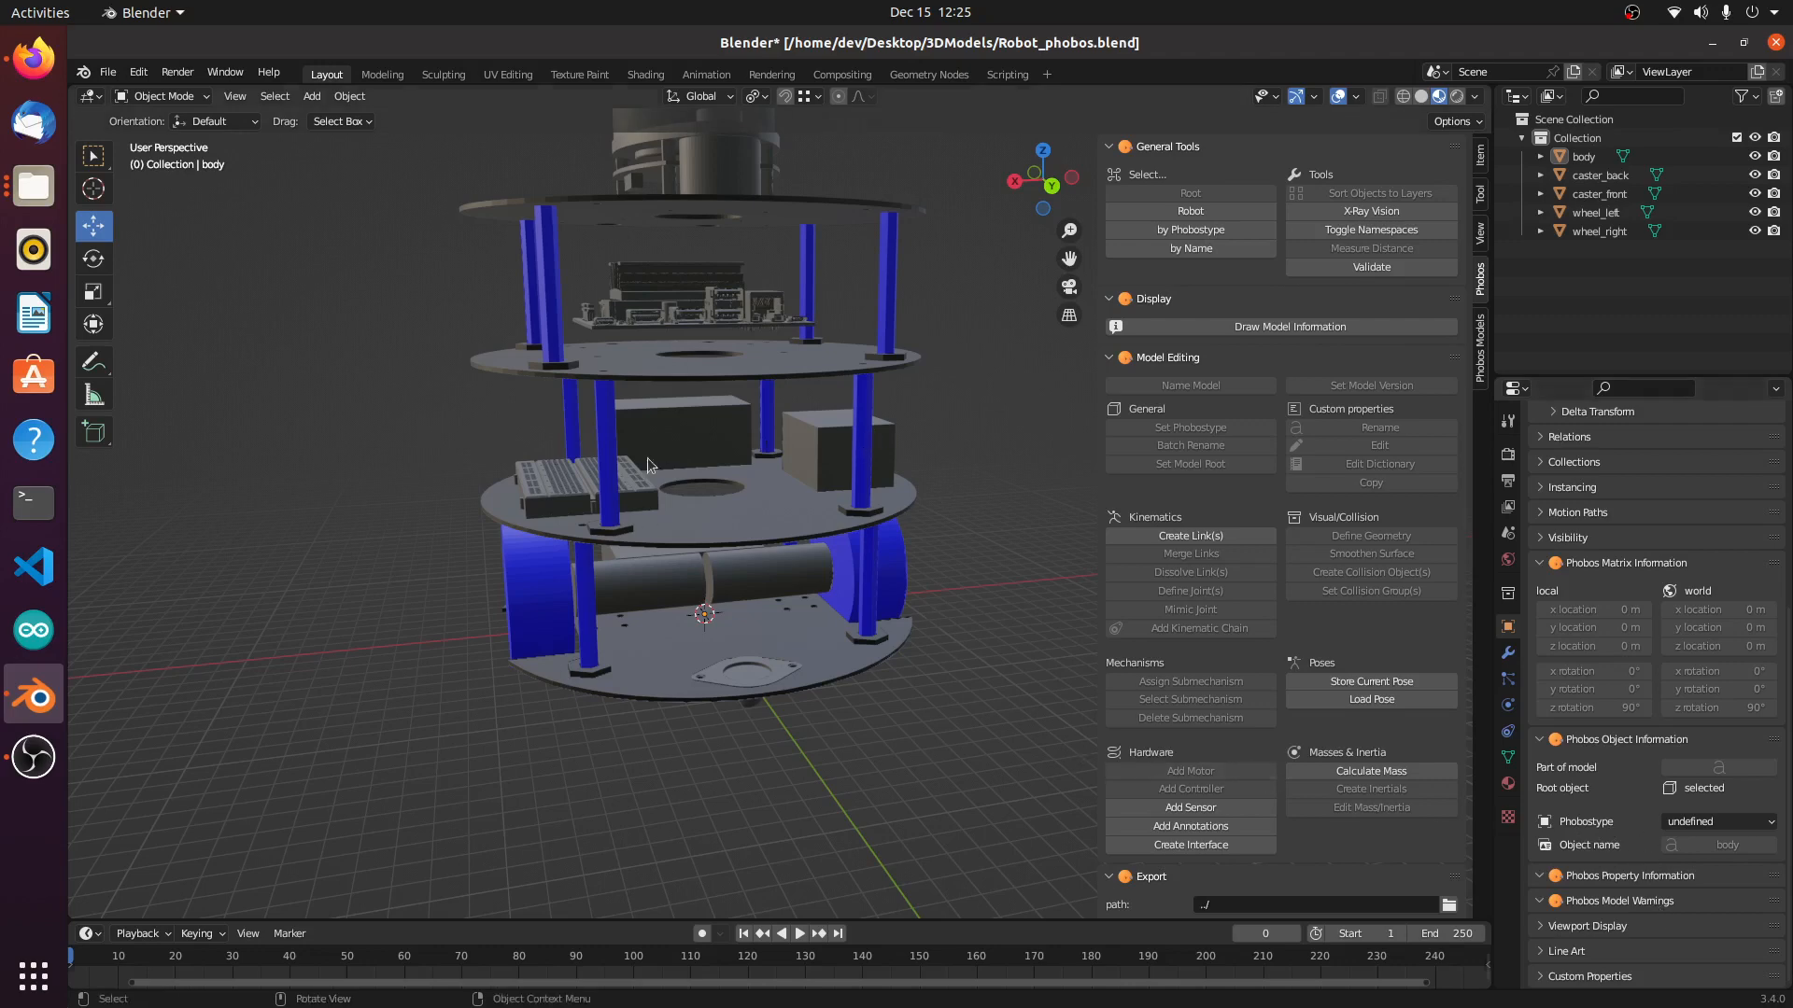
pyautogui.scroll(-2, 825, 569)
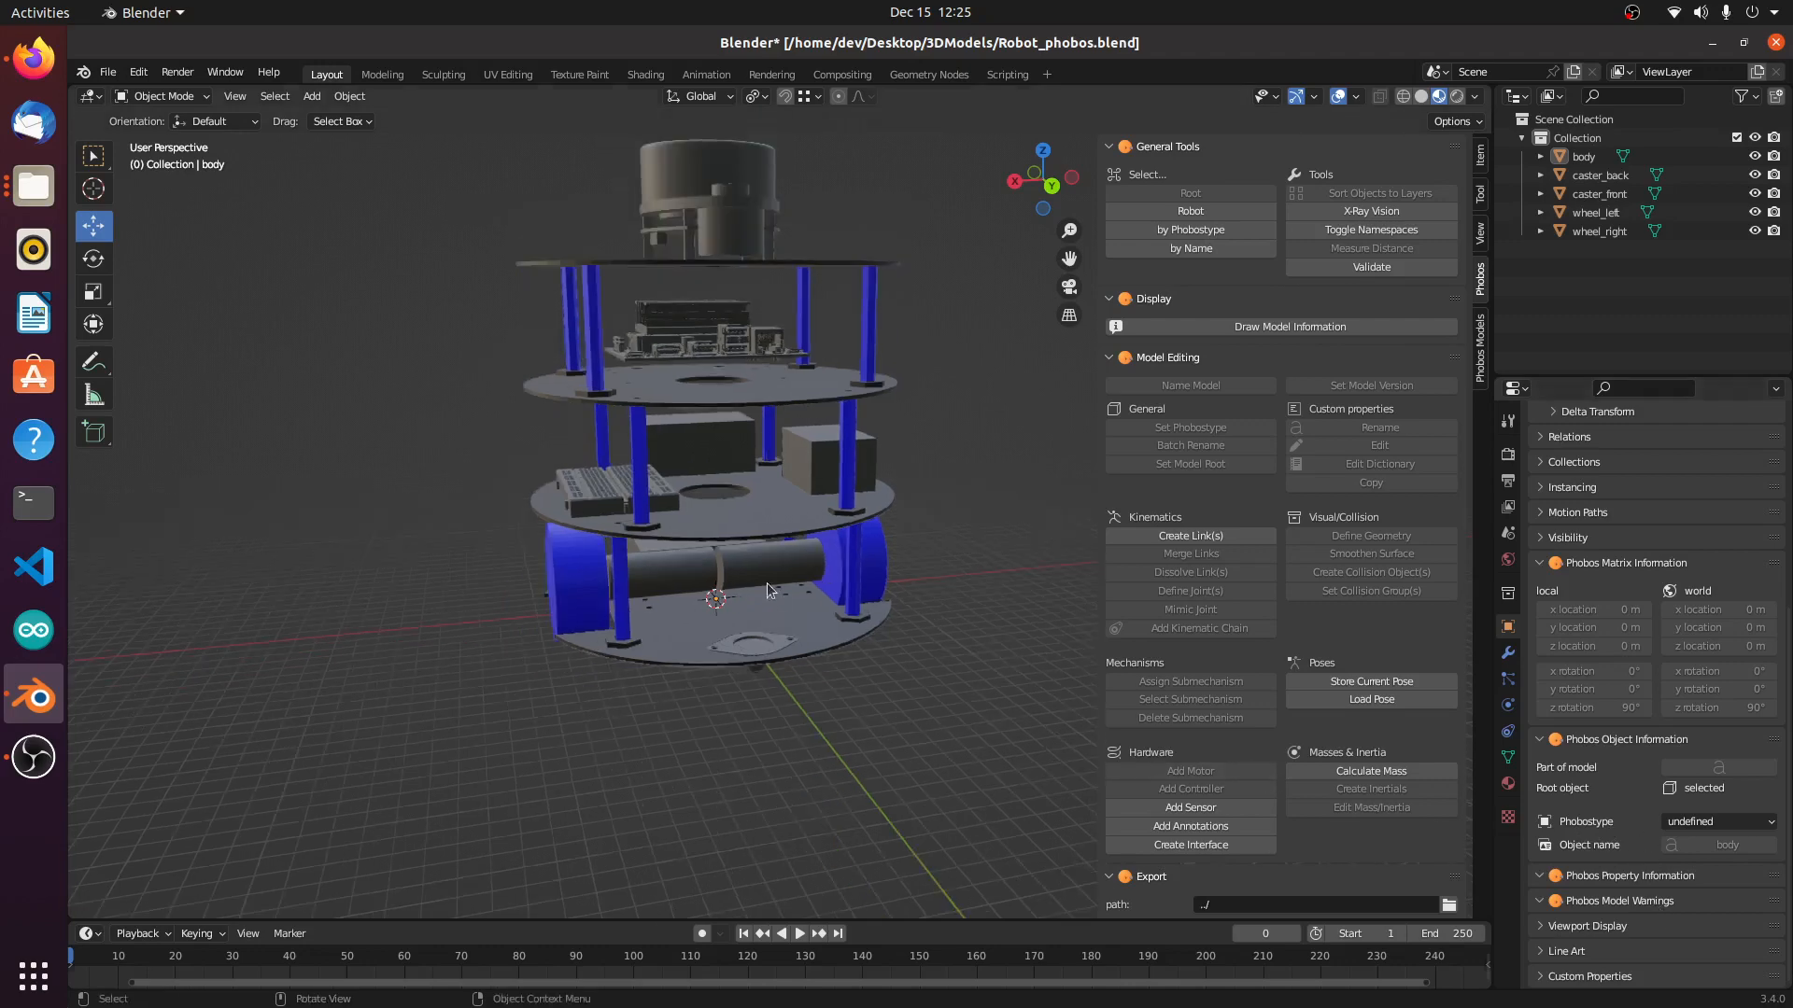
pyautogui.scroll(4, 768, 590)
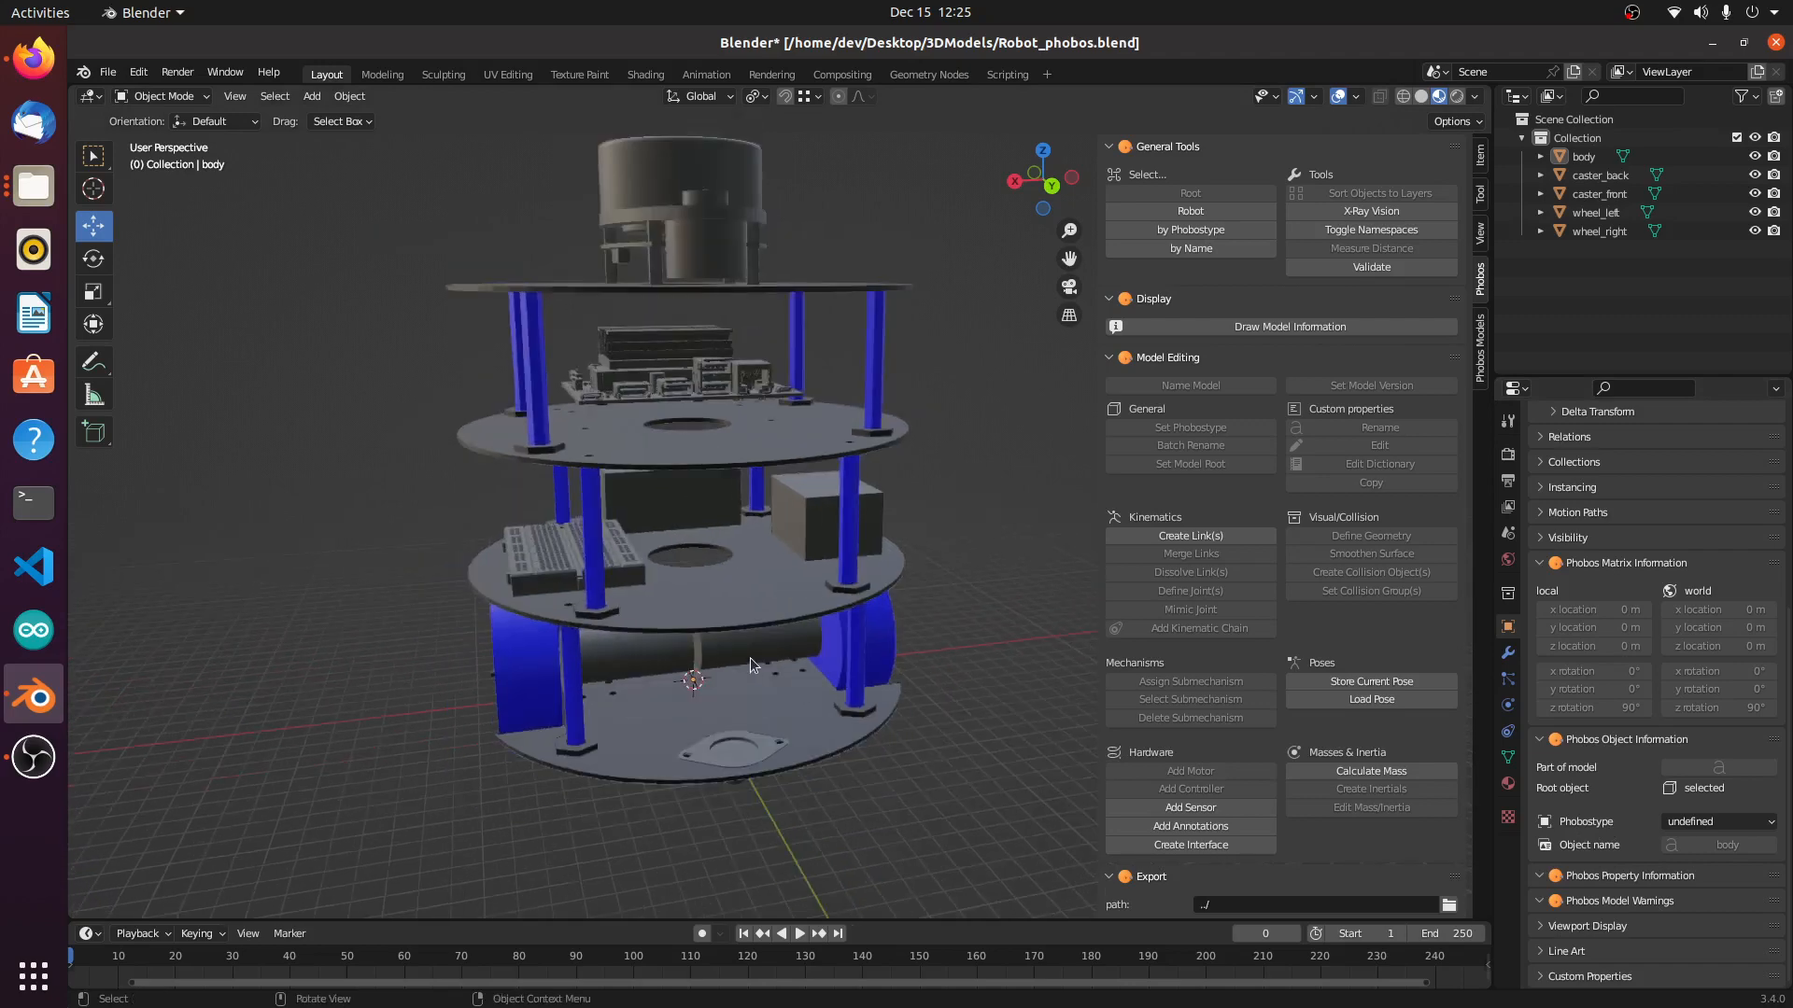
# Step: Set the Phobostype of the body object to visual
pyautogui.click(733, 613)
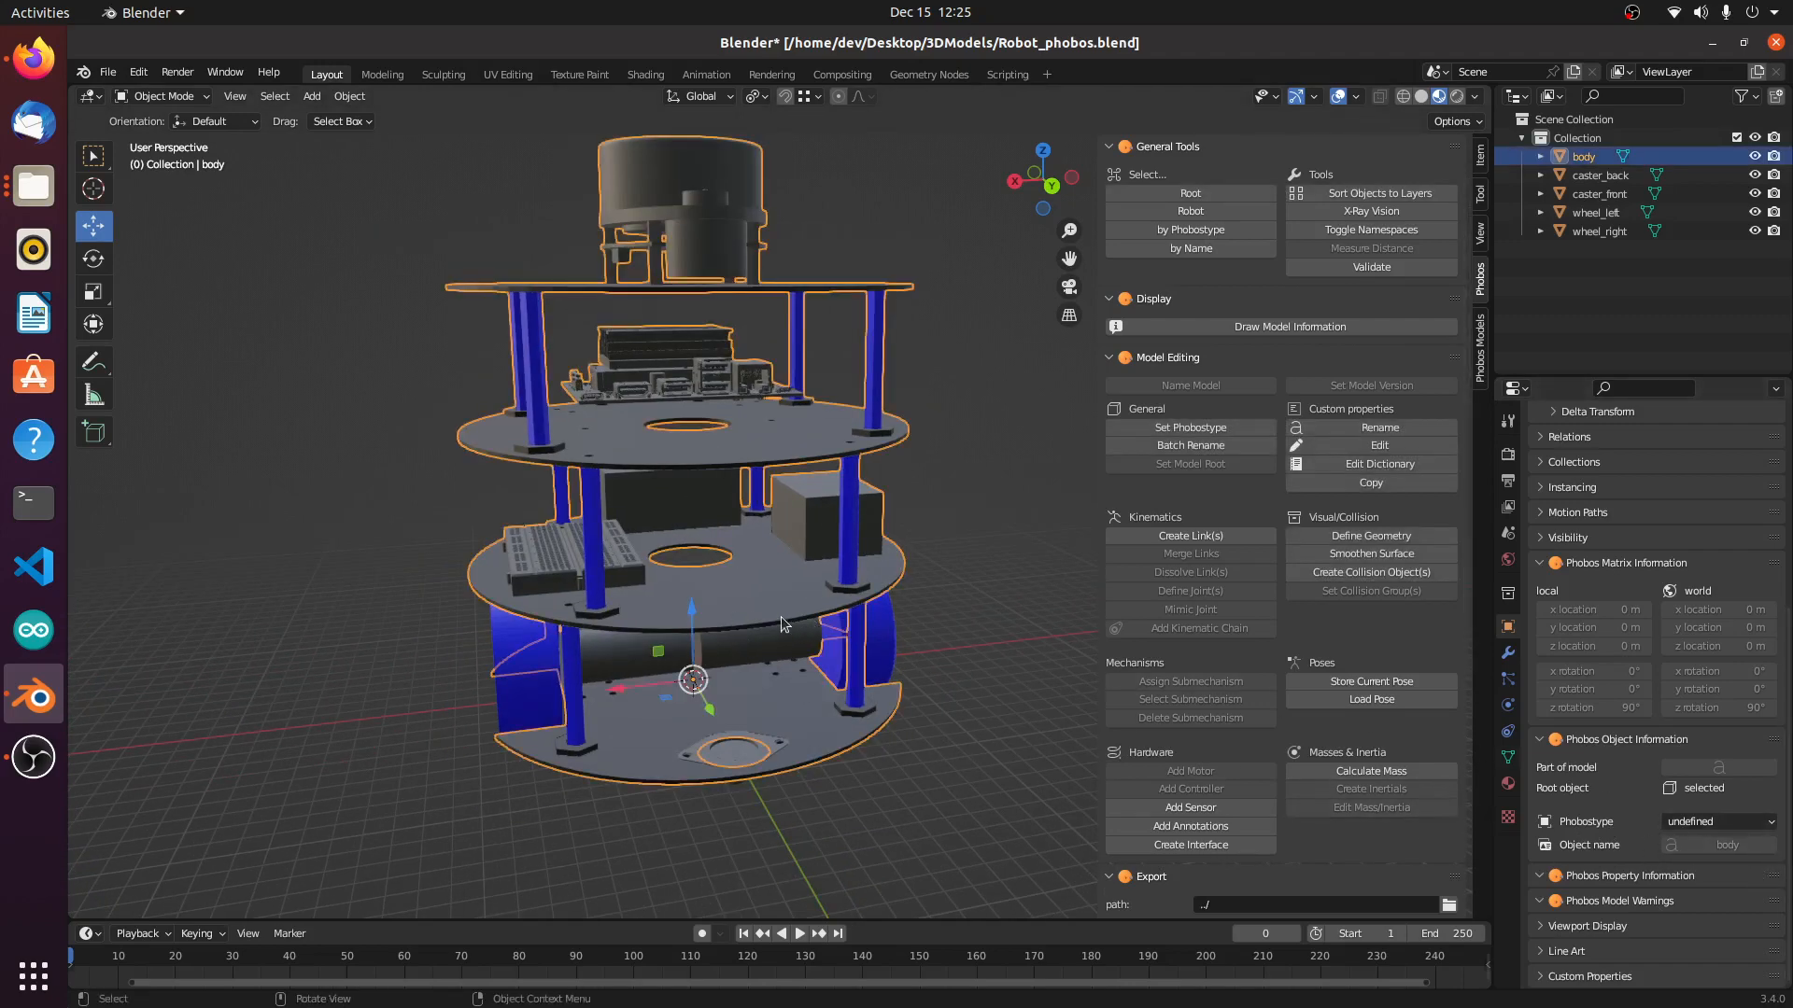
pyautogui.click(1742, 822)
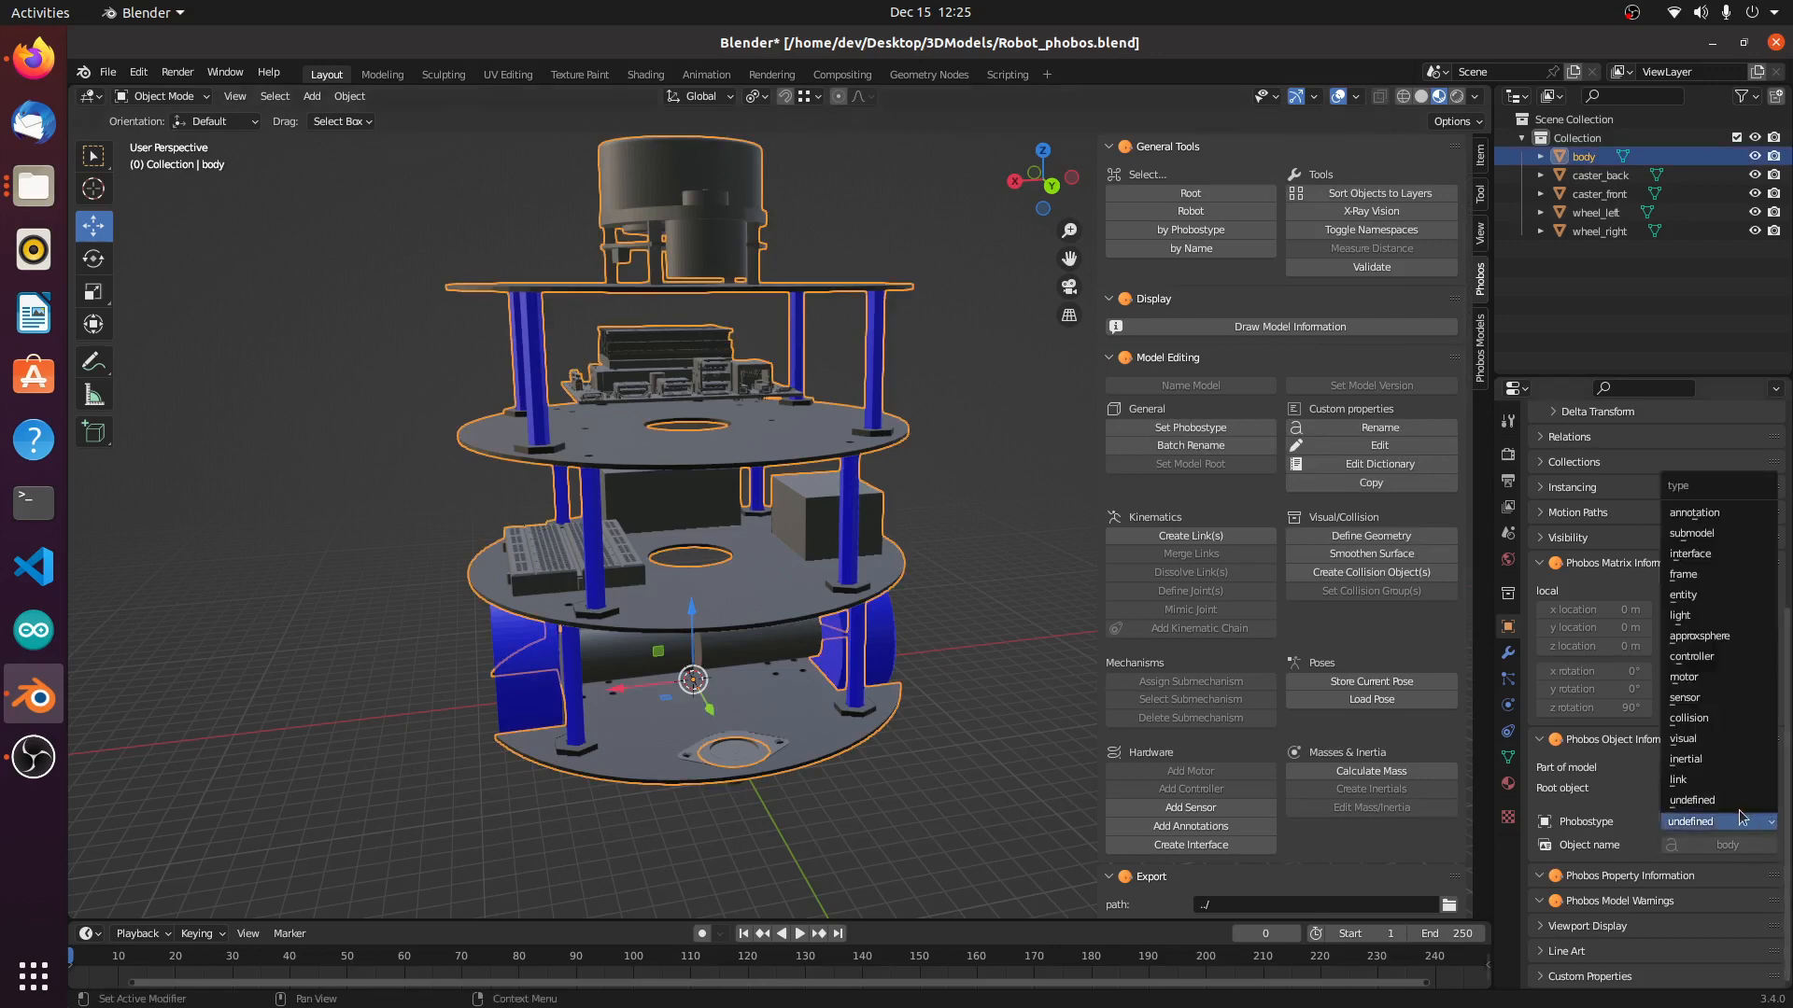
pyautogui.click(1714, 739)
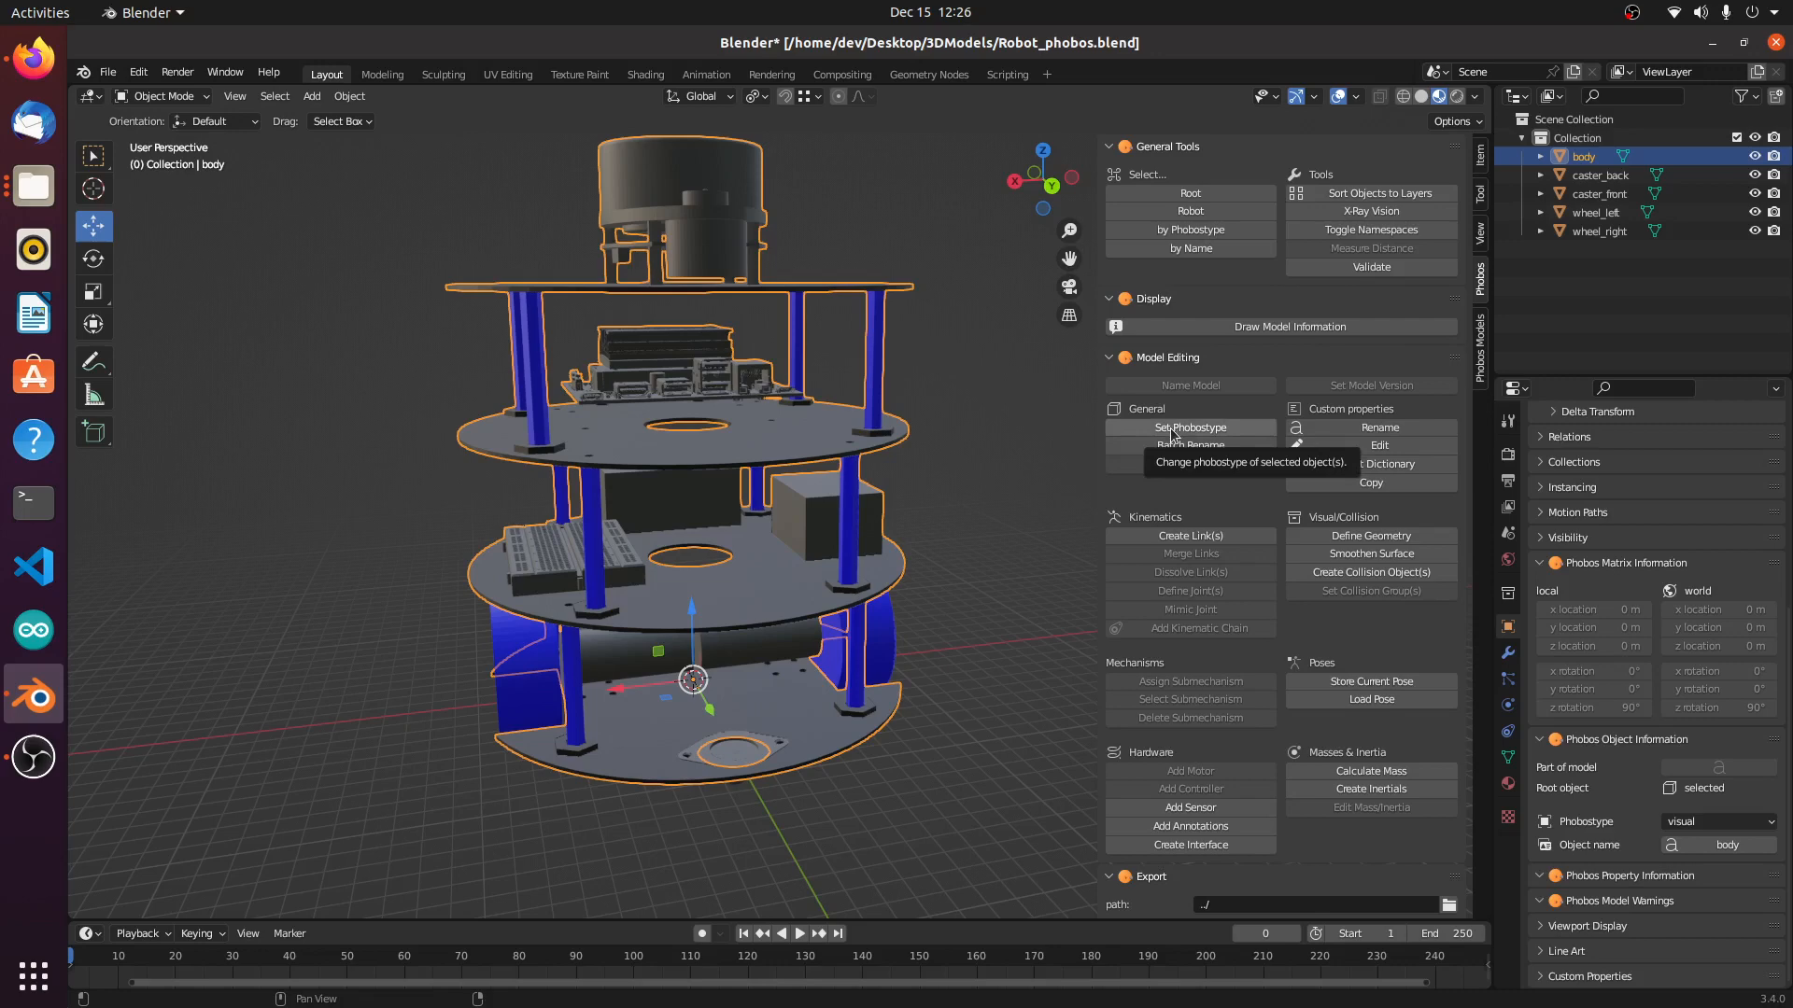
# Step: Set the Phobostype of wheel_right to visual with the Set Phobostype operation, and reselect the wheel to check it
pyautogui.click(535, 706)
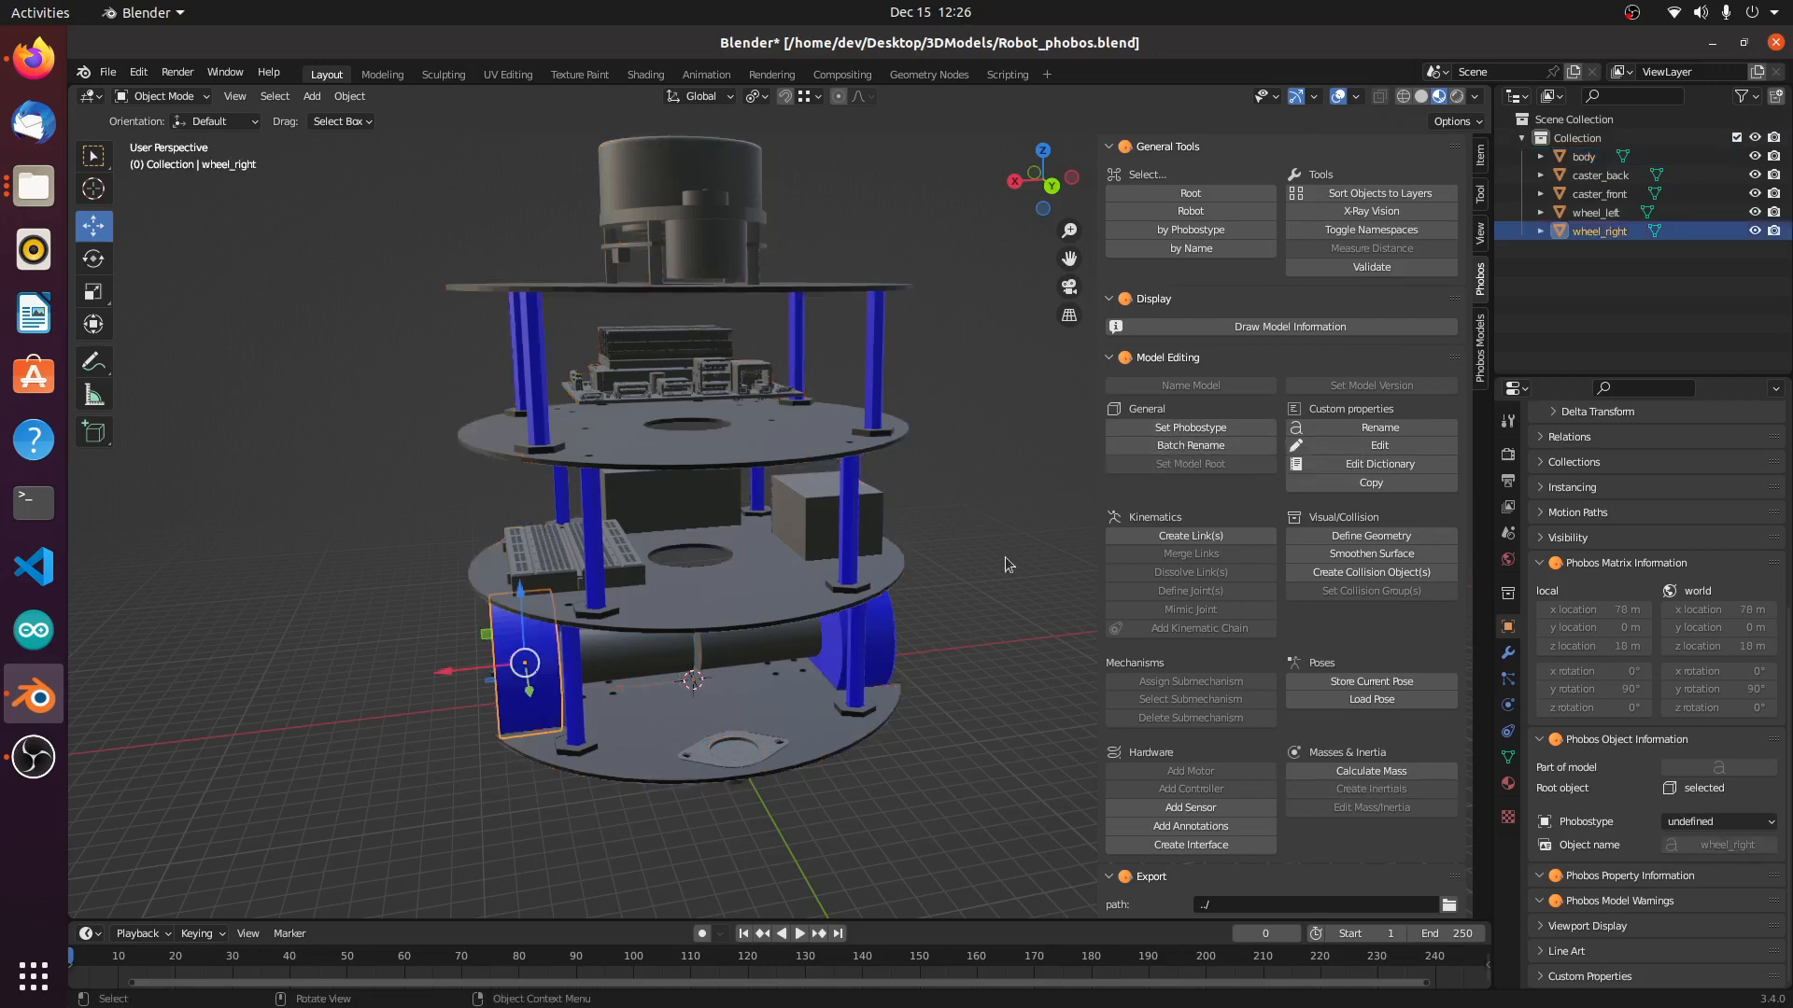
pyautogui.click(1199, 430)
pyautogui.click(1250, 467)
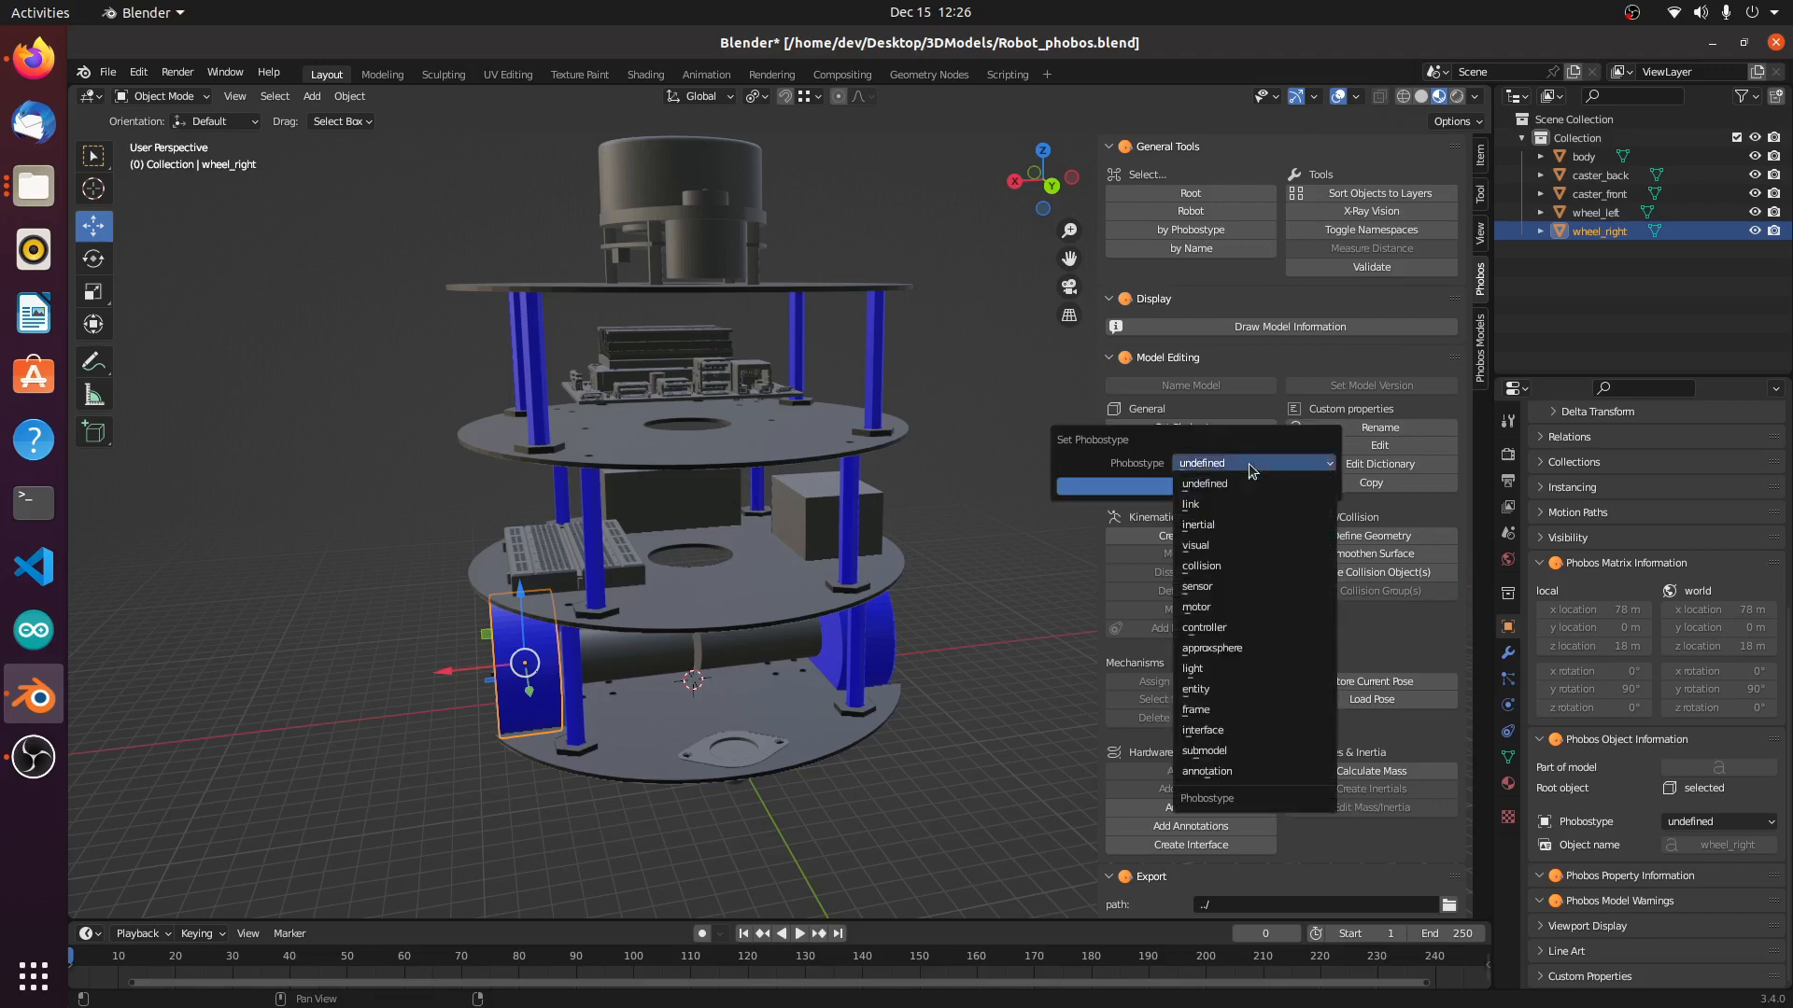
pyautogui.click(1225, 558)
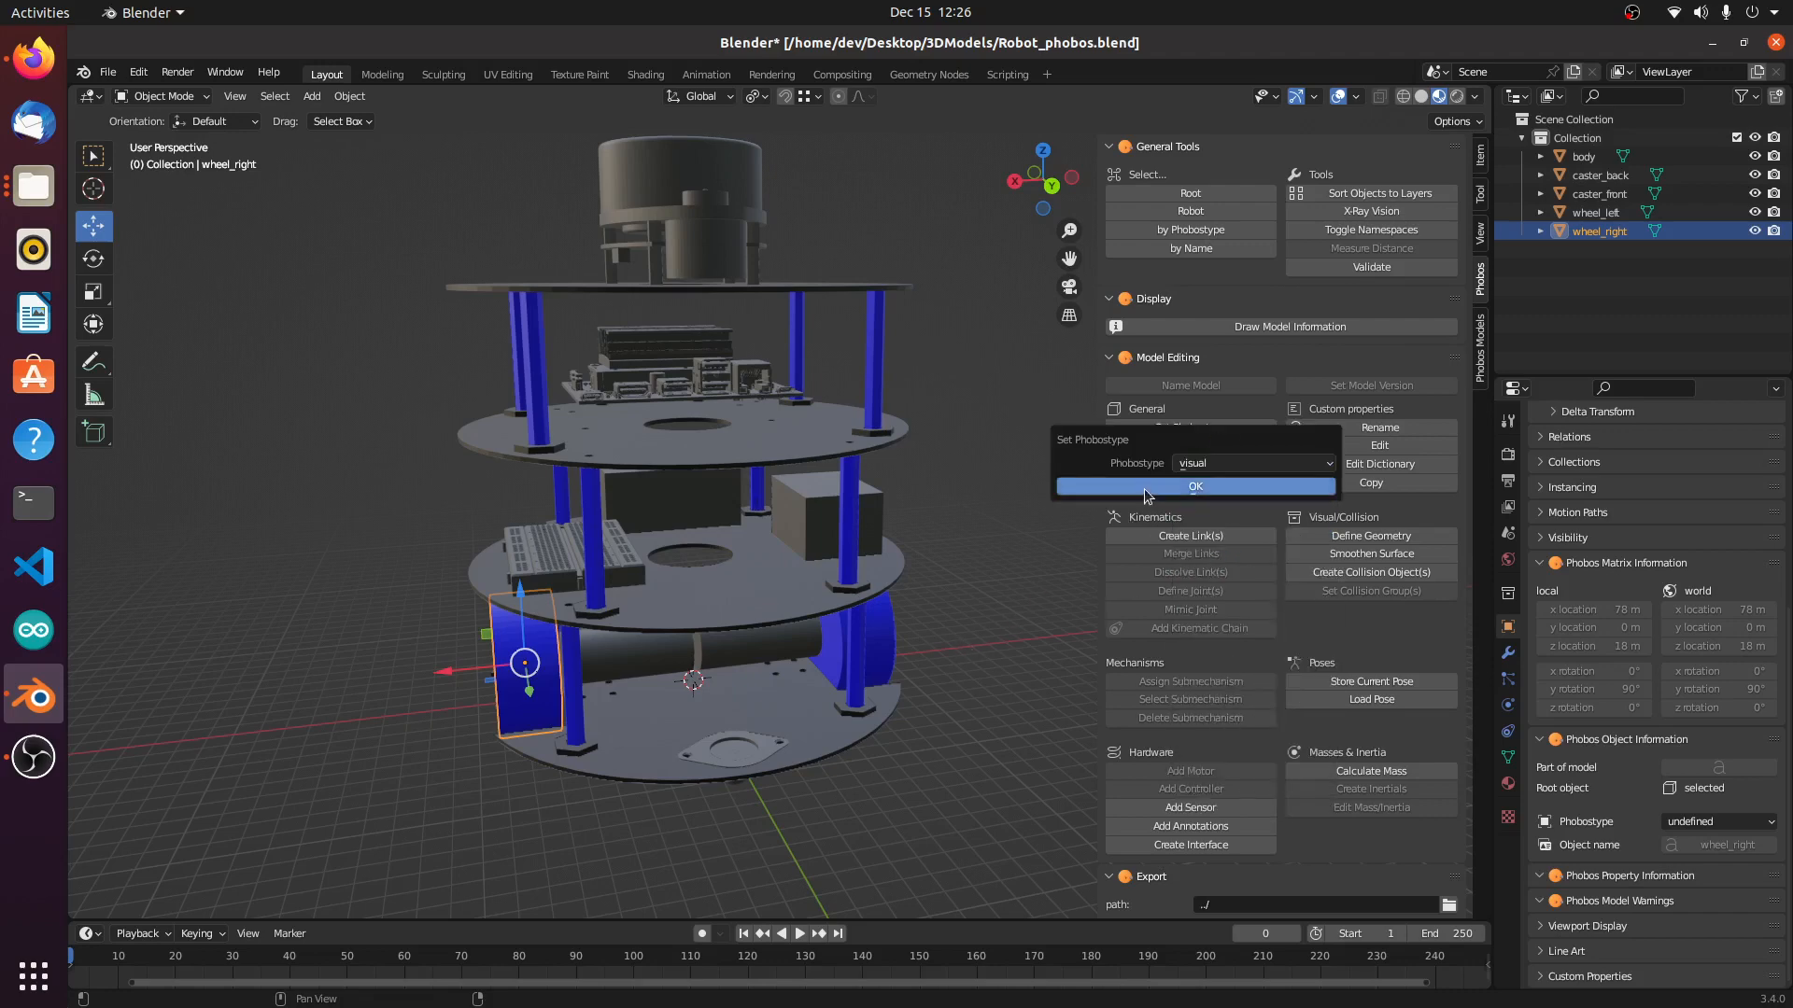
pyautogui.click(1195, 487)
pyautogui.press('a')
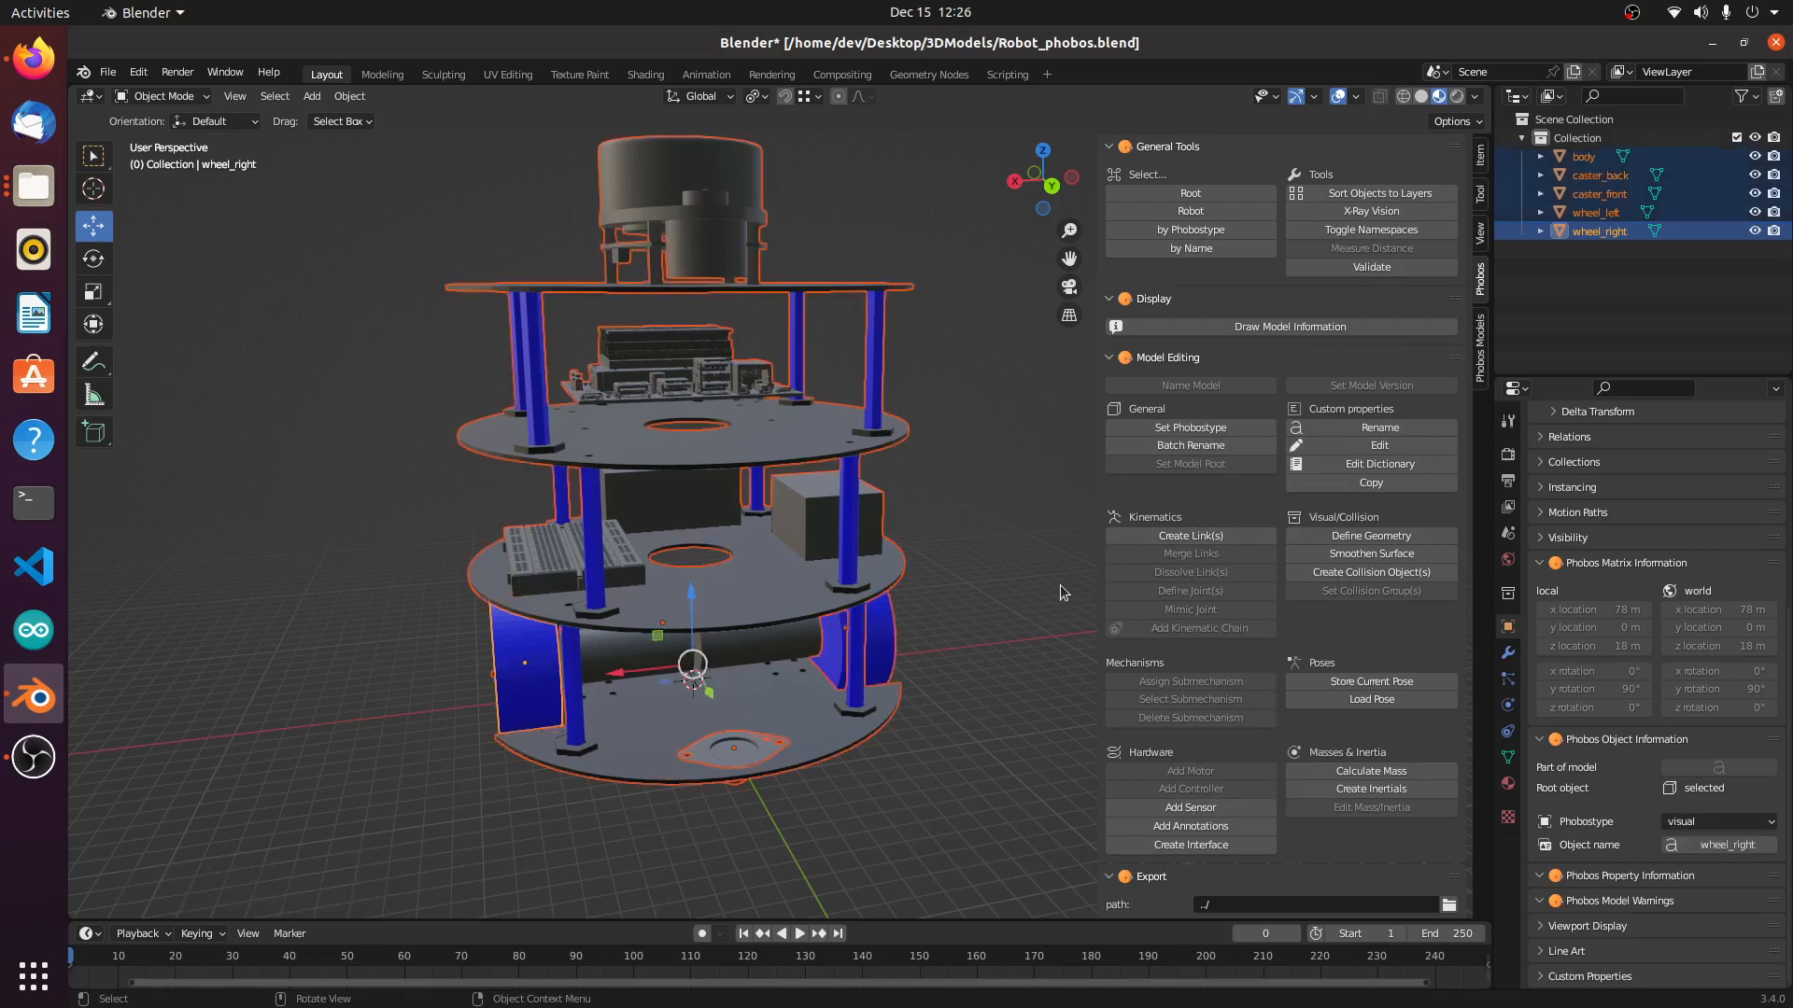
pyautogui.hotkey('alt', 'a')
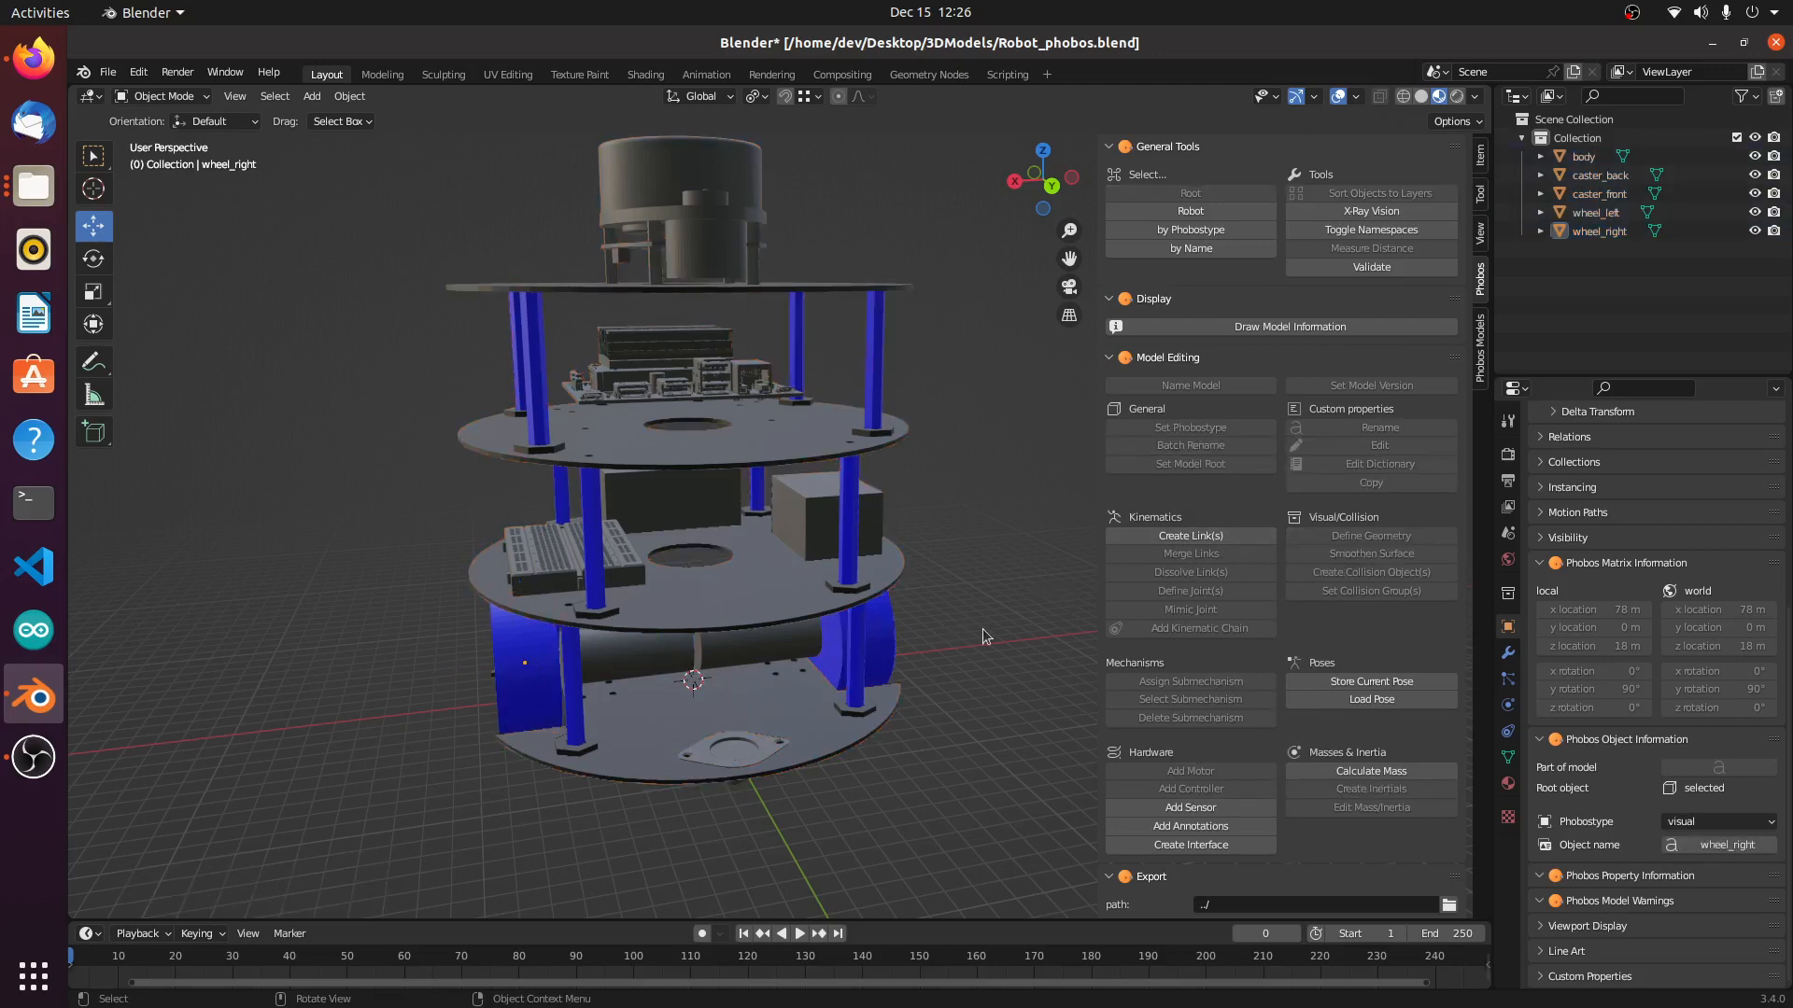
pyautogui.click(549, 693)
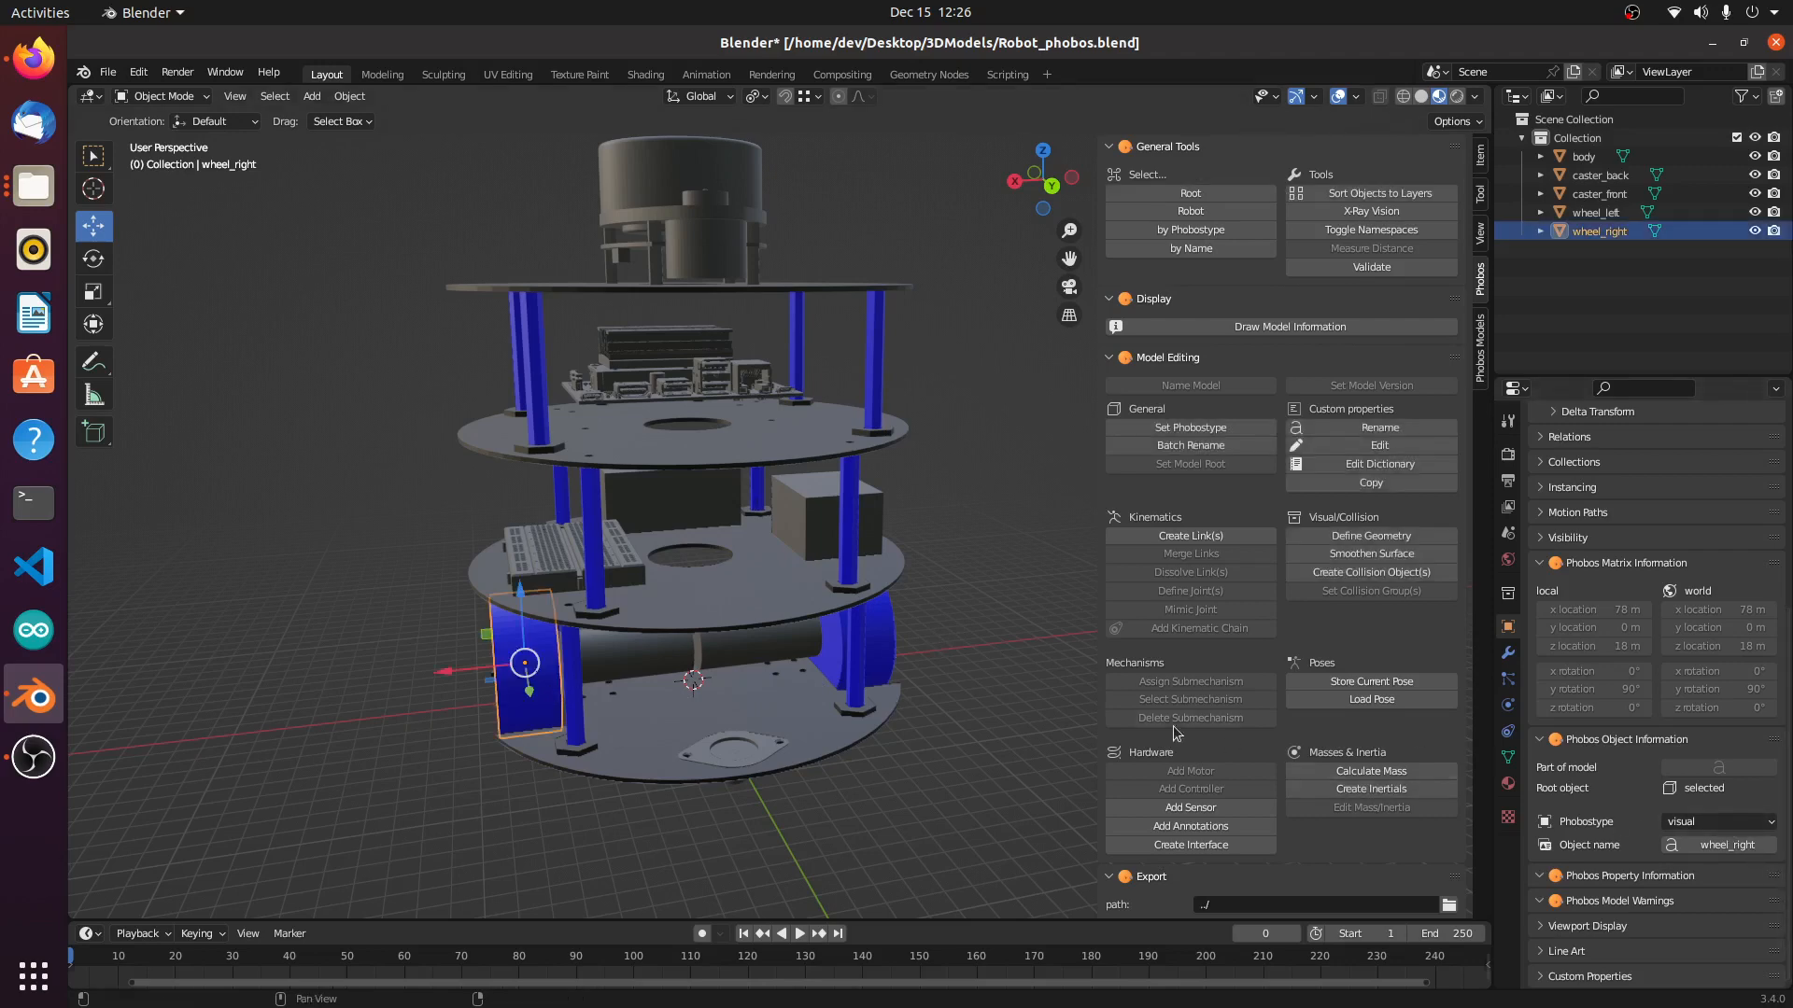
# Step: Set the Phobostype of wheel_left to visual in its object information, and recheck the type of wheel_right
pyautogui.moveTo(1040, 698); pyautogui.dragTo(966, 695, button='middle')
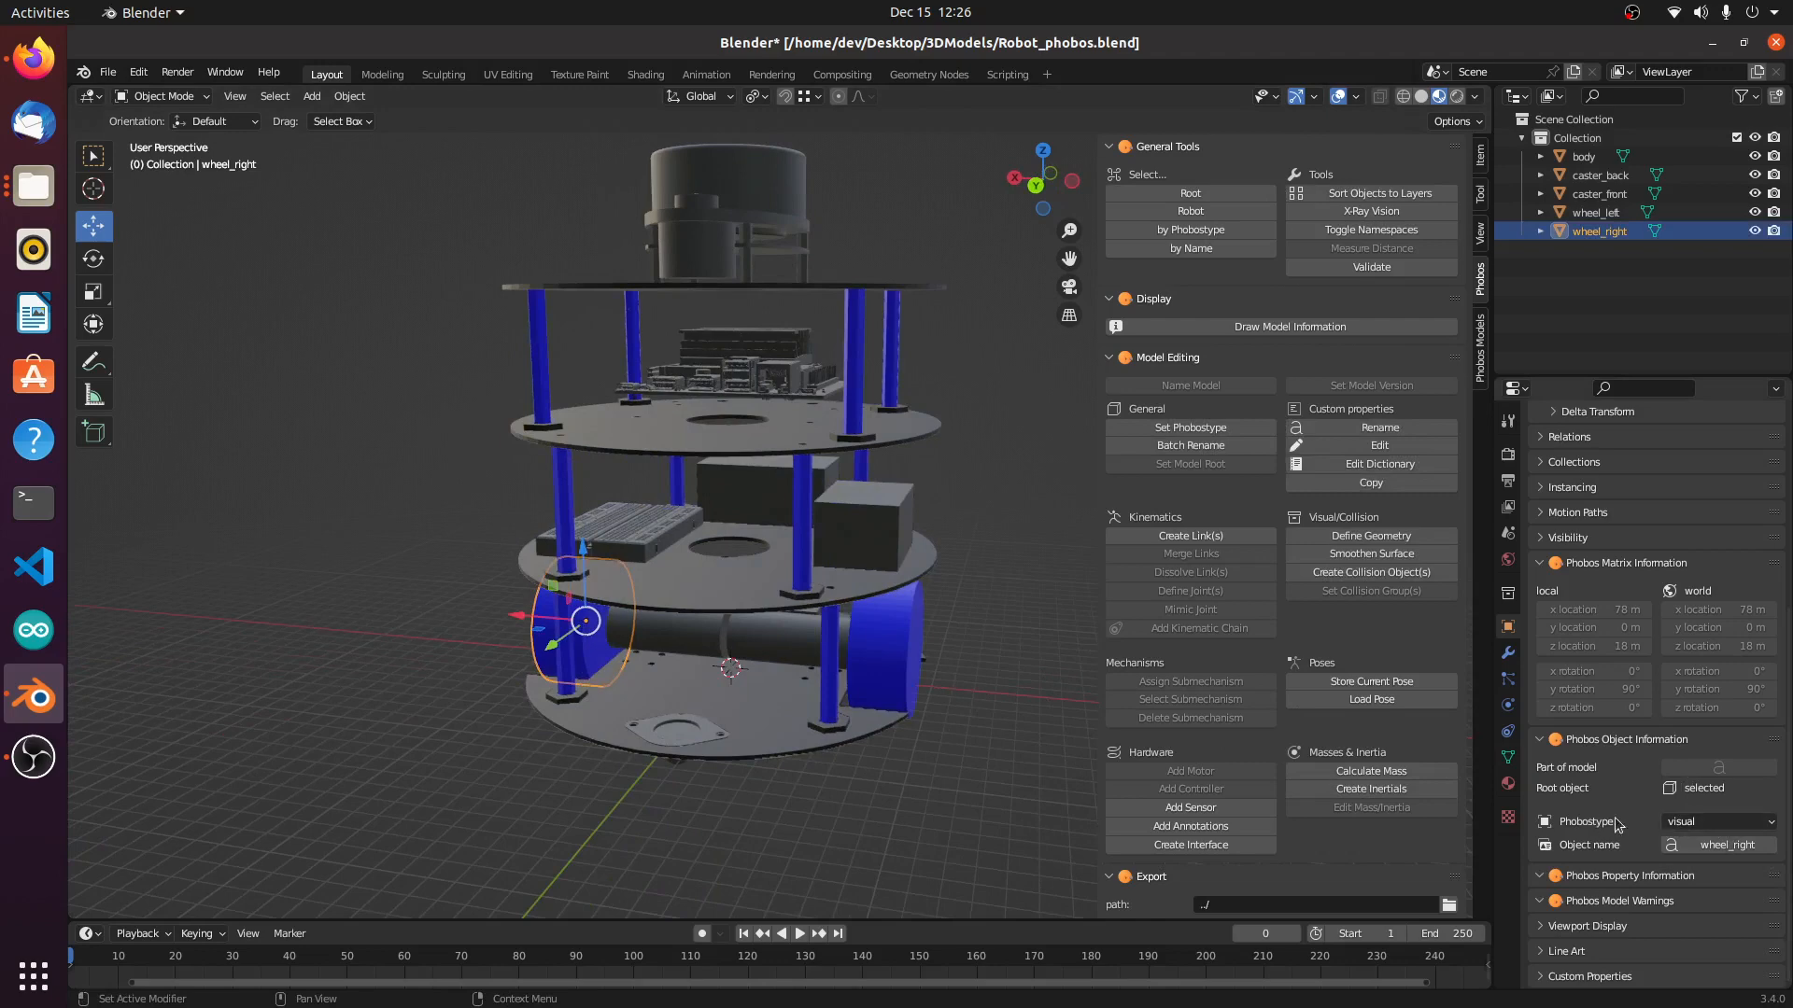
pyautogui.click(881, 646)
pyautogui.click(1743, 822)
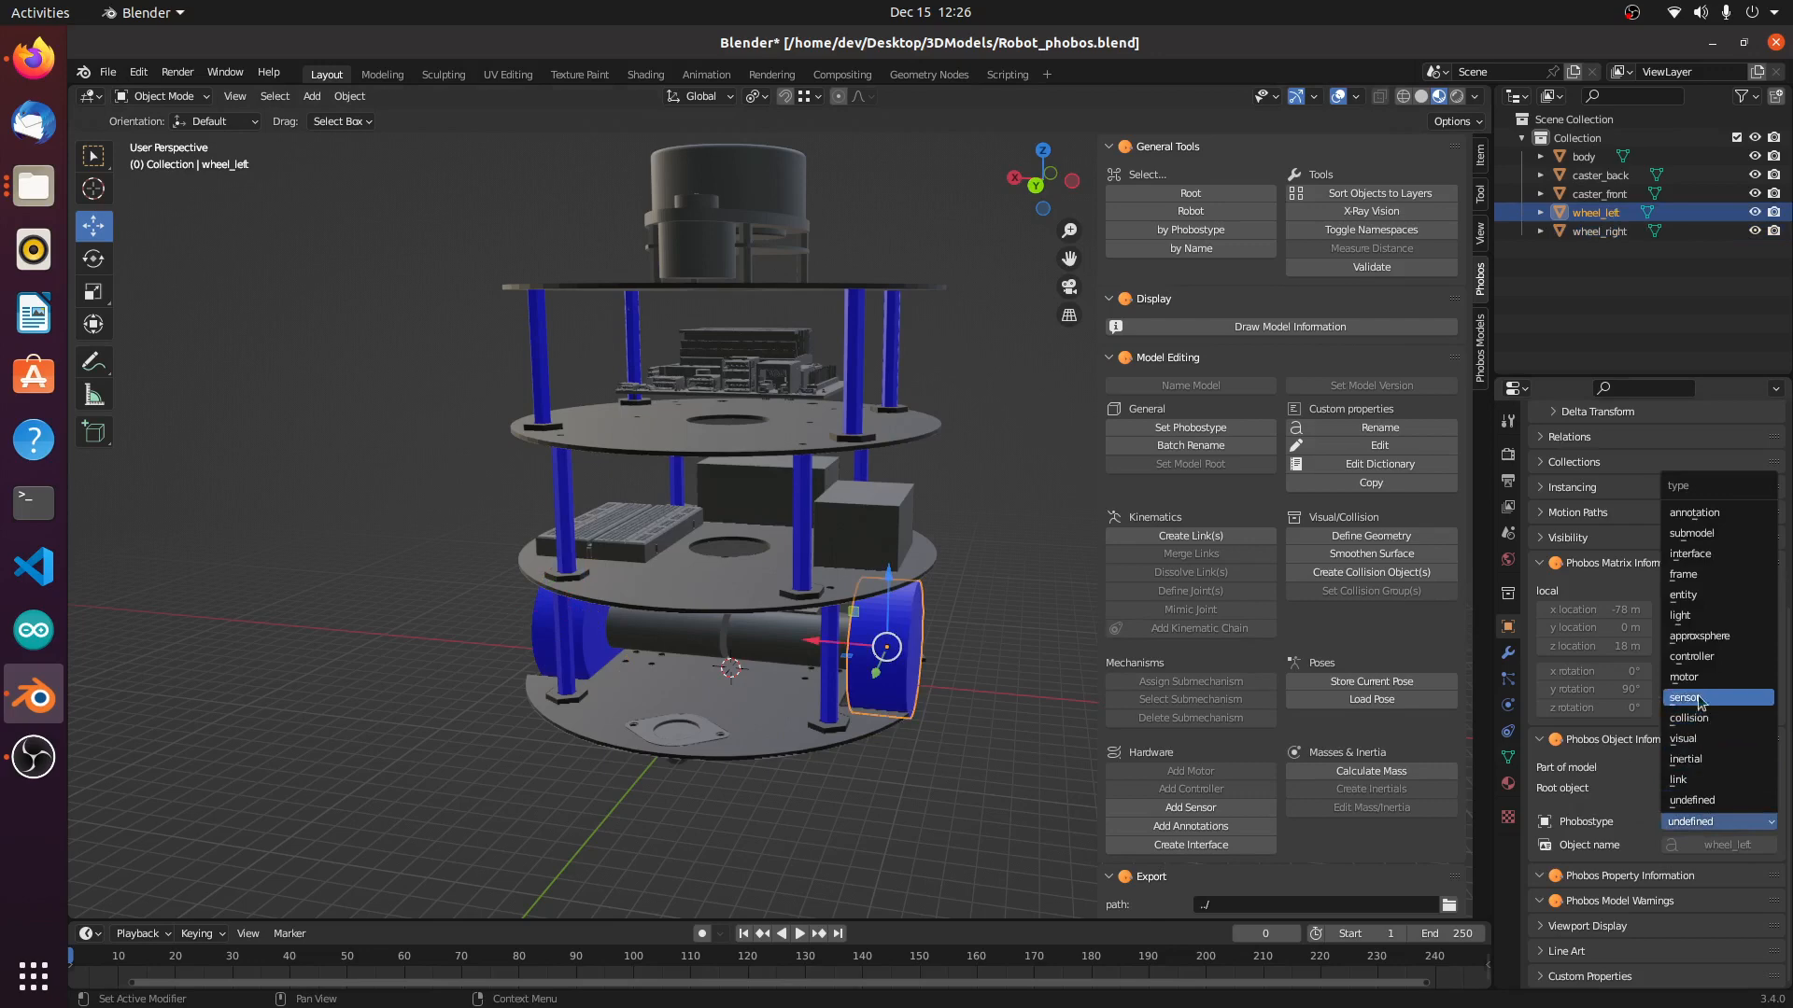
pyautogui.click(1683, 740)
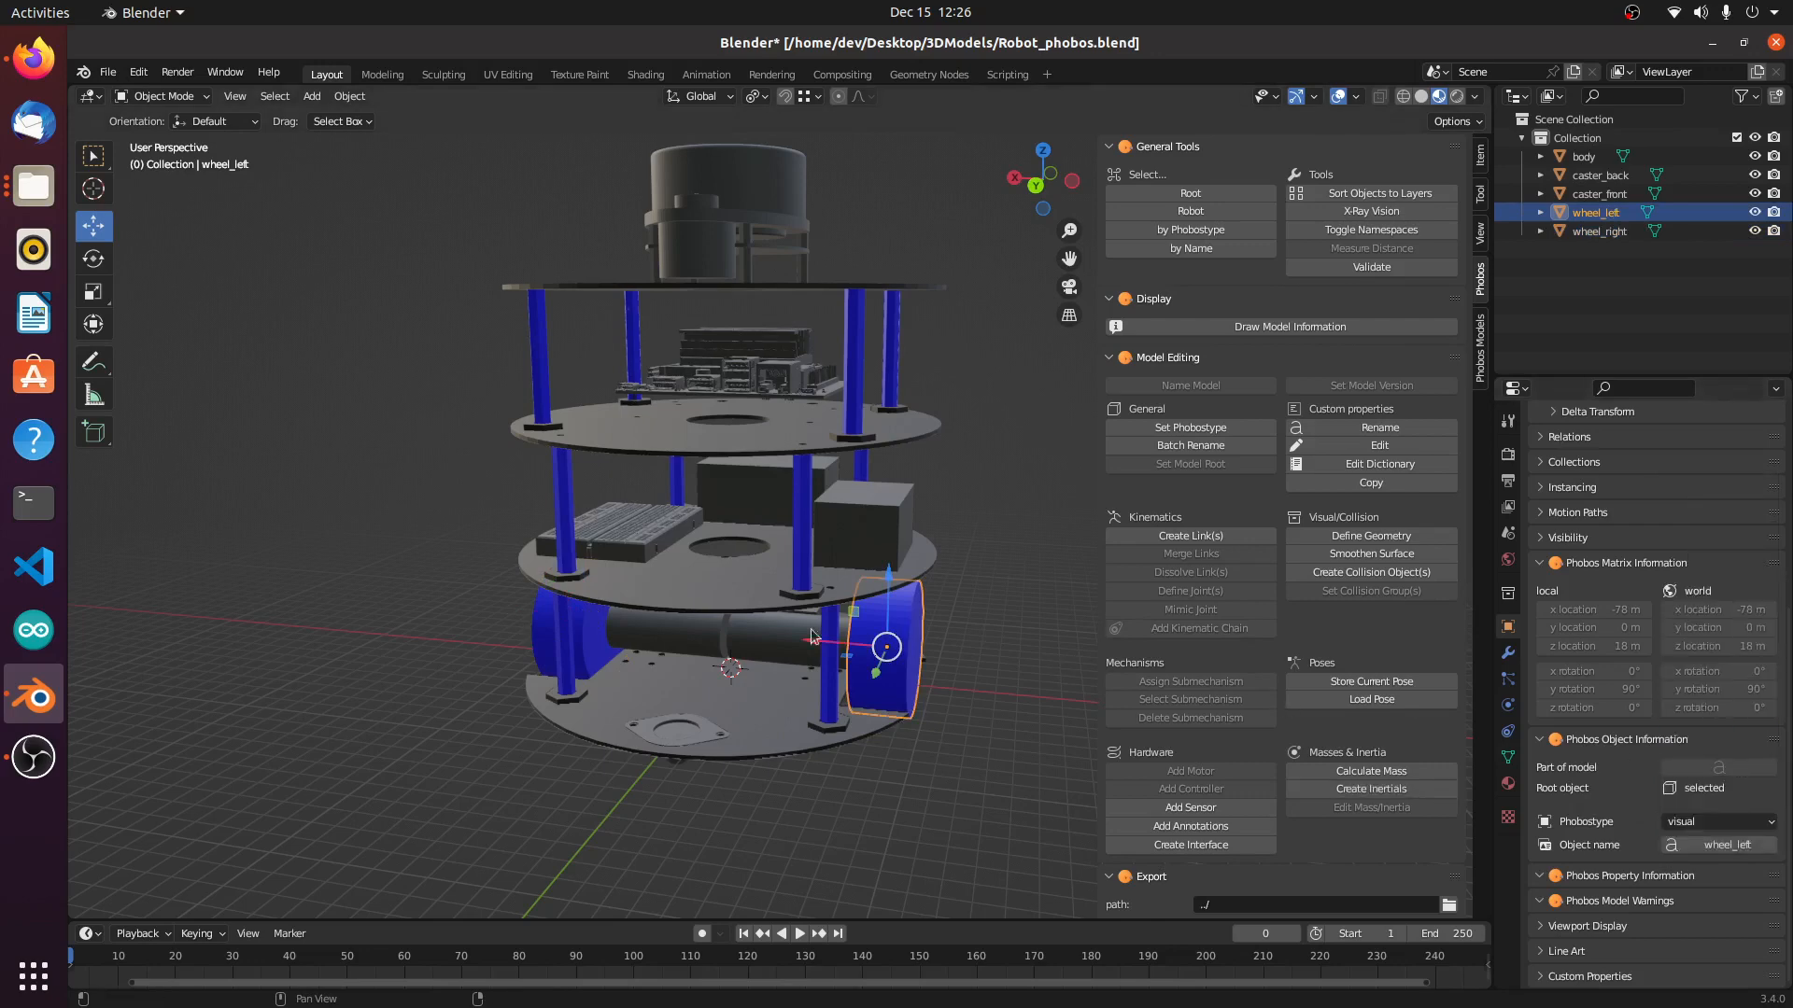
pyautogui.click(696, 702)
pyautogui.click(547, 637)
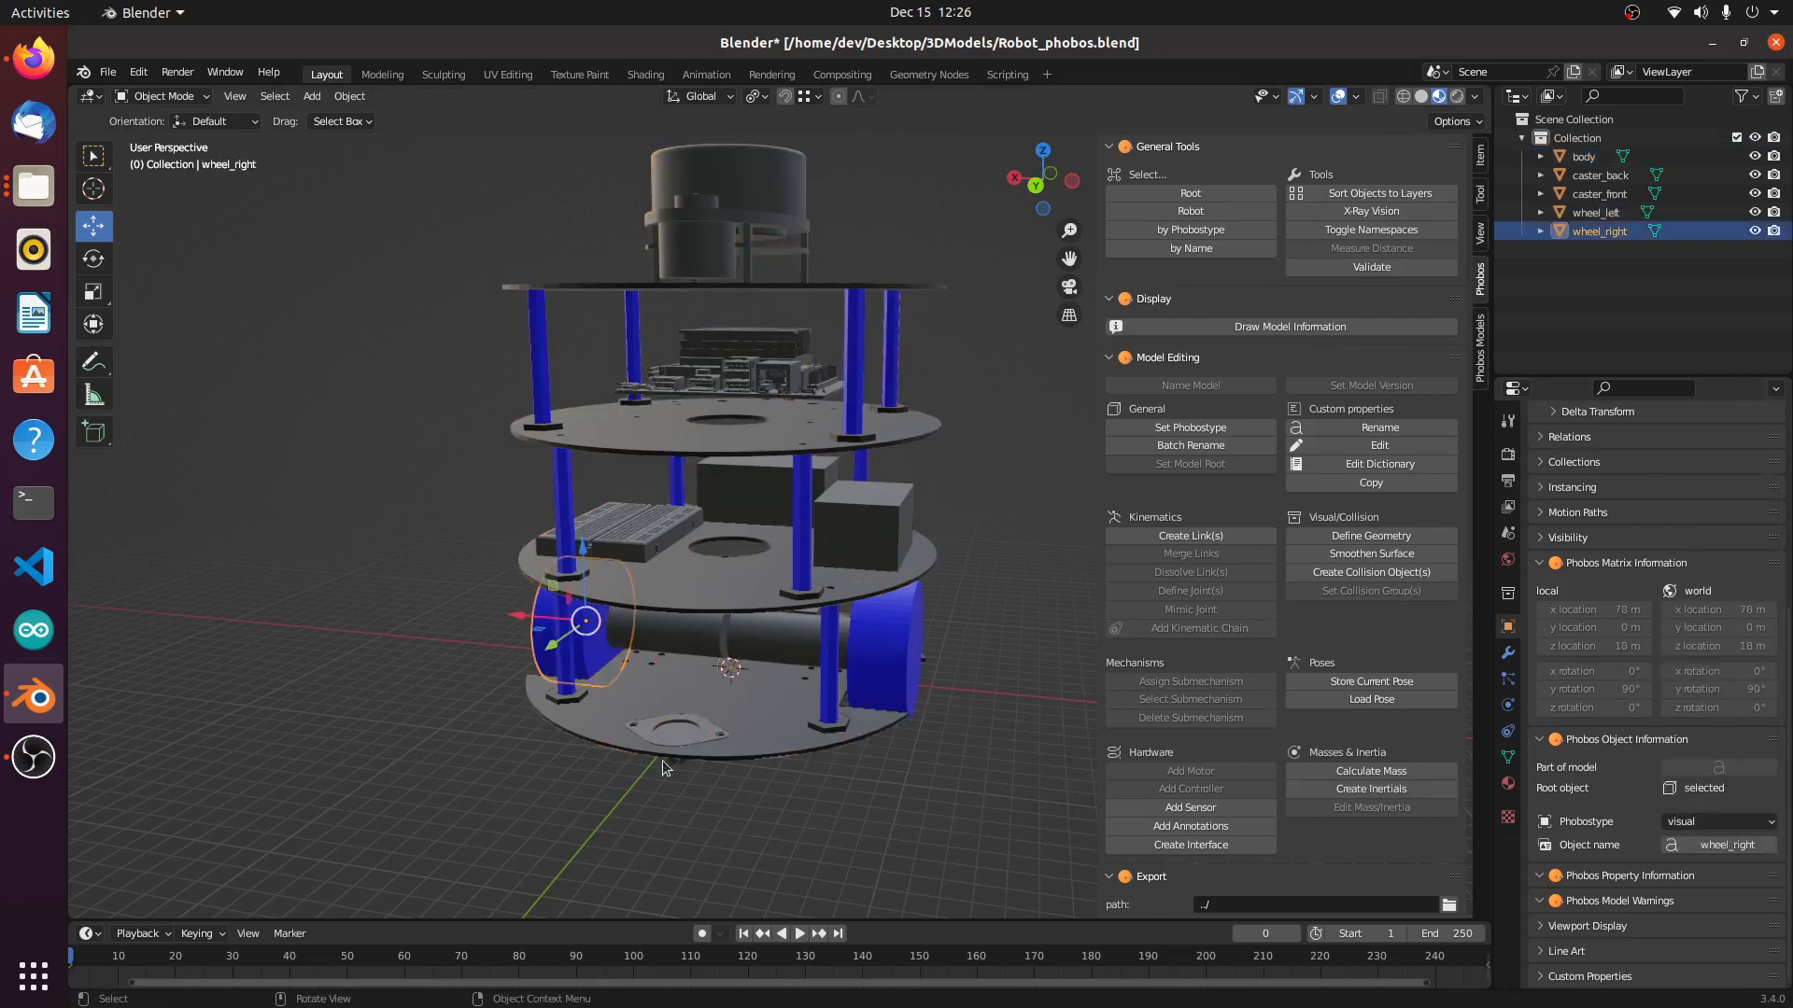
# Step: Select caster_front from below the bottom plate and set its Phobostype to visual
pyautogui.moveTo(668, 769); pyautogui.dragTo(728, 717, button='middle')
pyautogui.click(702, 745)
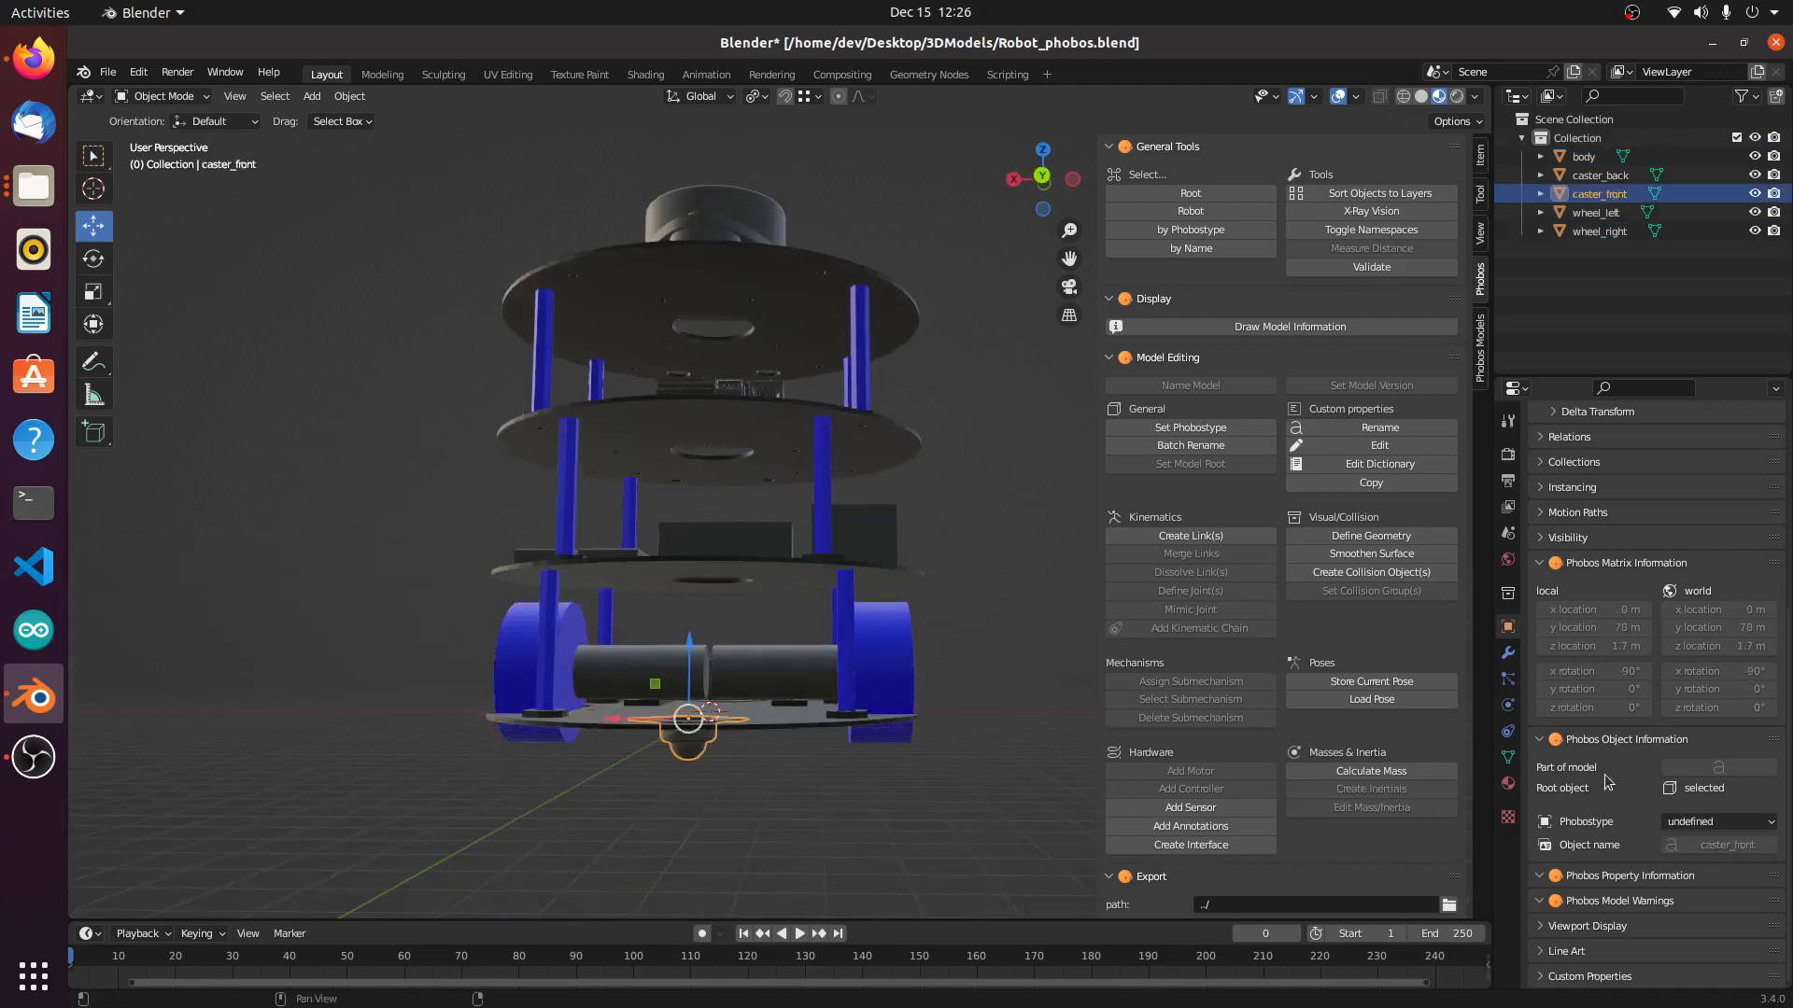
pyautogui.click(1718, 822)
pyautogui.click(1682, 738)
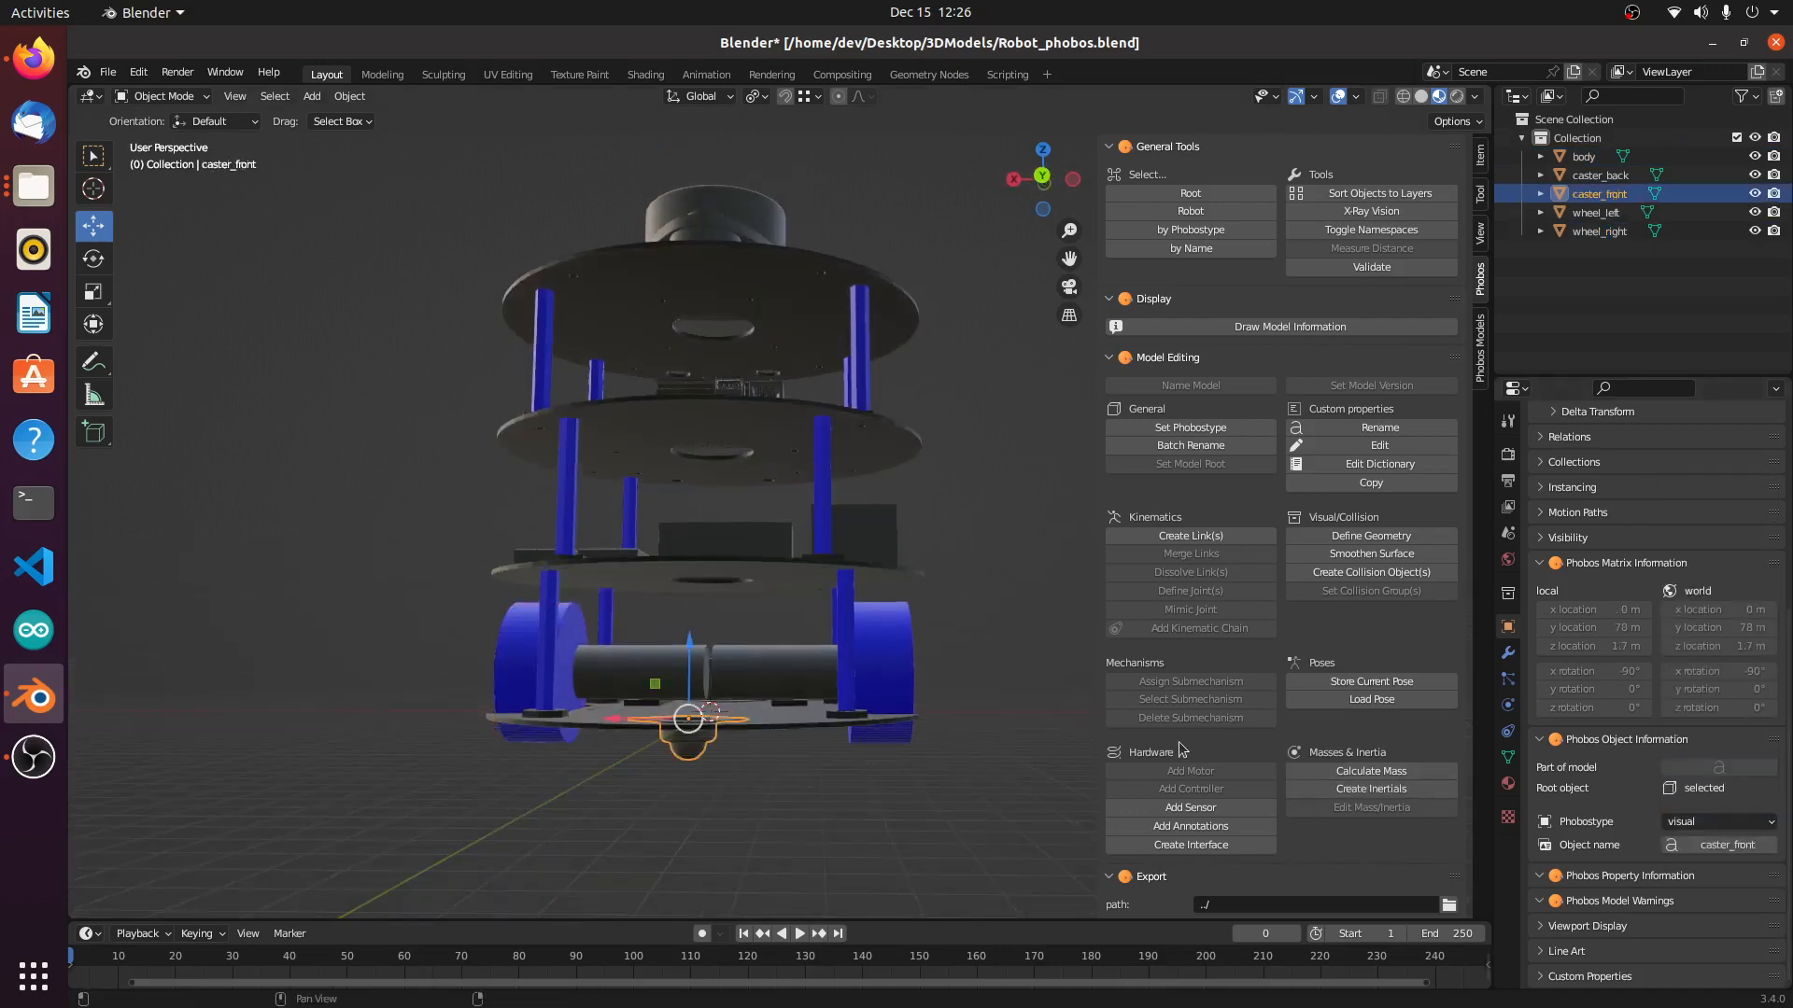
pyautogui.moveTo(1064, 738); pyautogui.dragTo(1023, 762, button='middle')
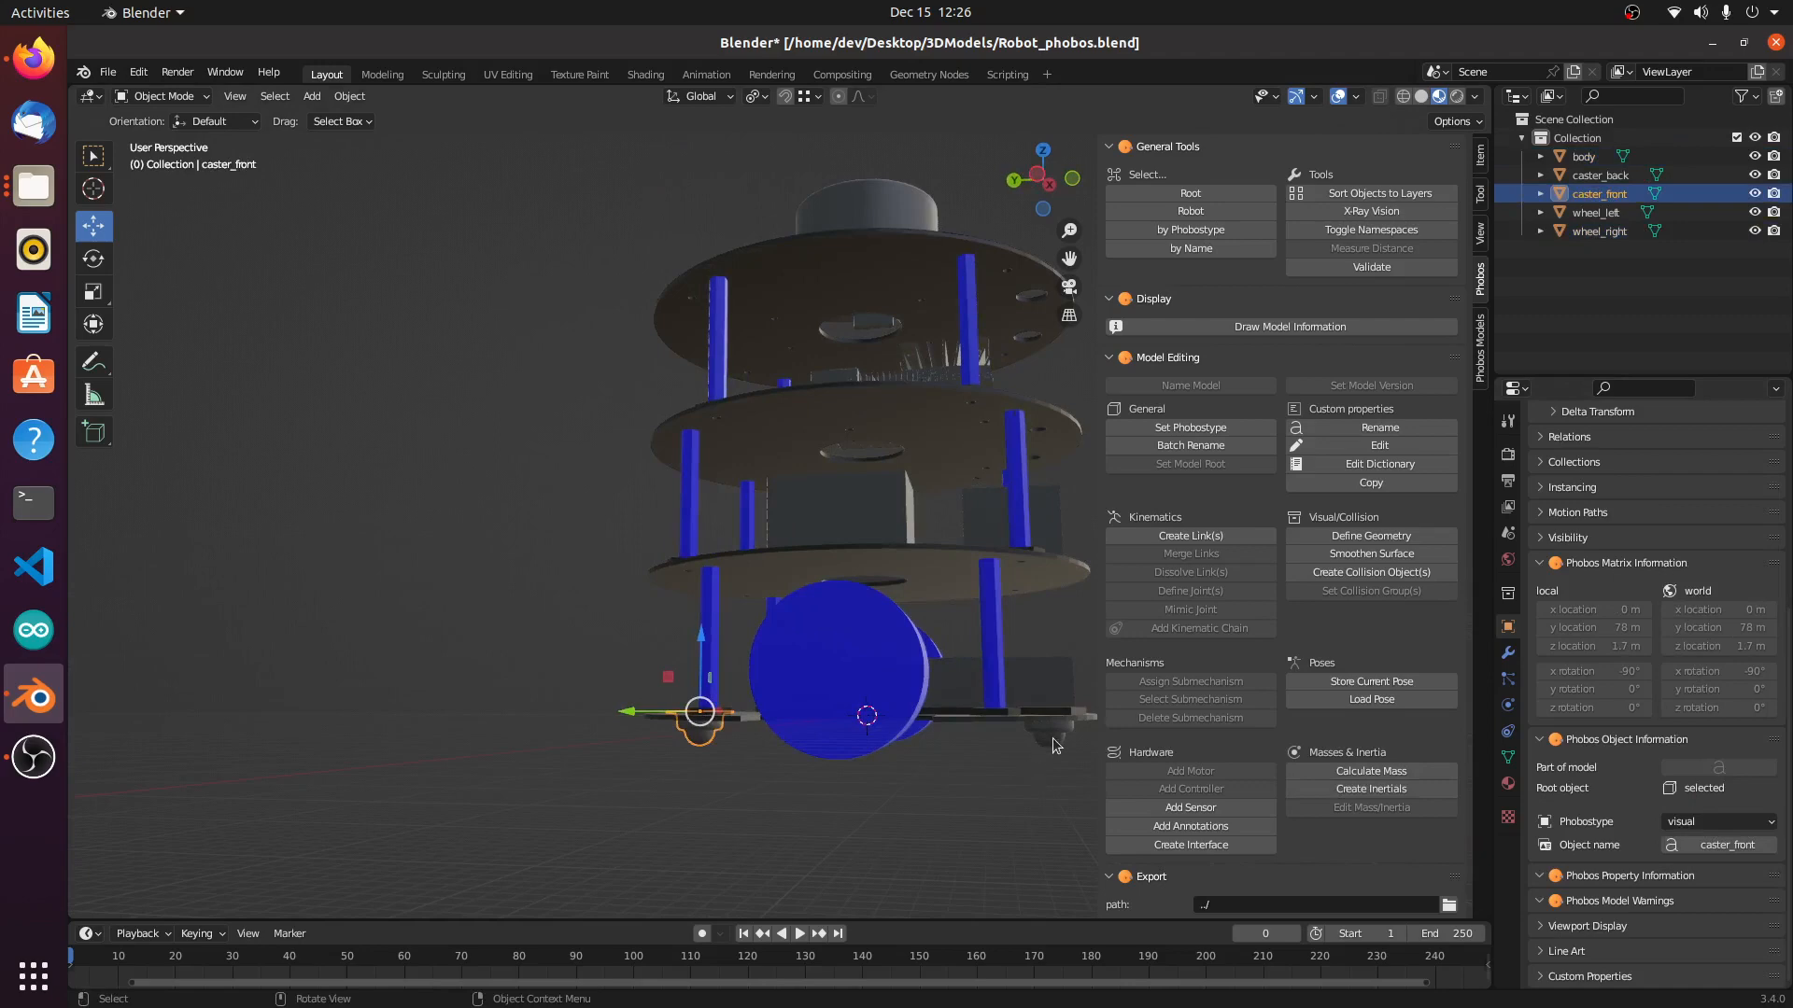
# Step: Select caster_back under the bottom plate and set its Phobostype to visual
pyautogui.click(1052, 738)
pyautogui.click(1718, 821)
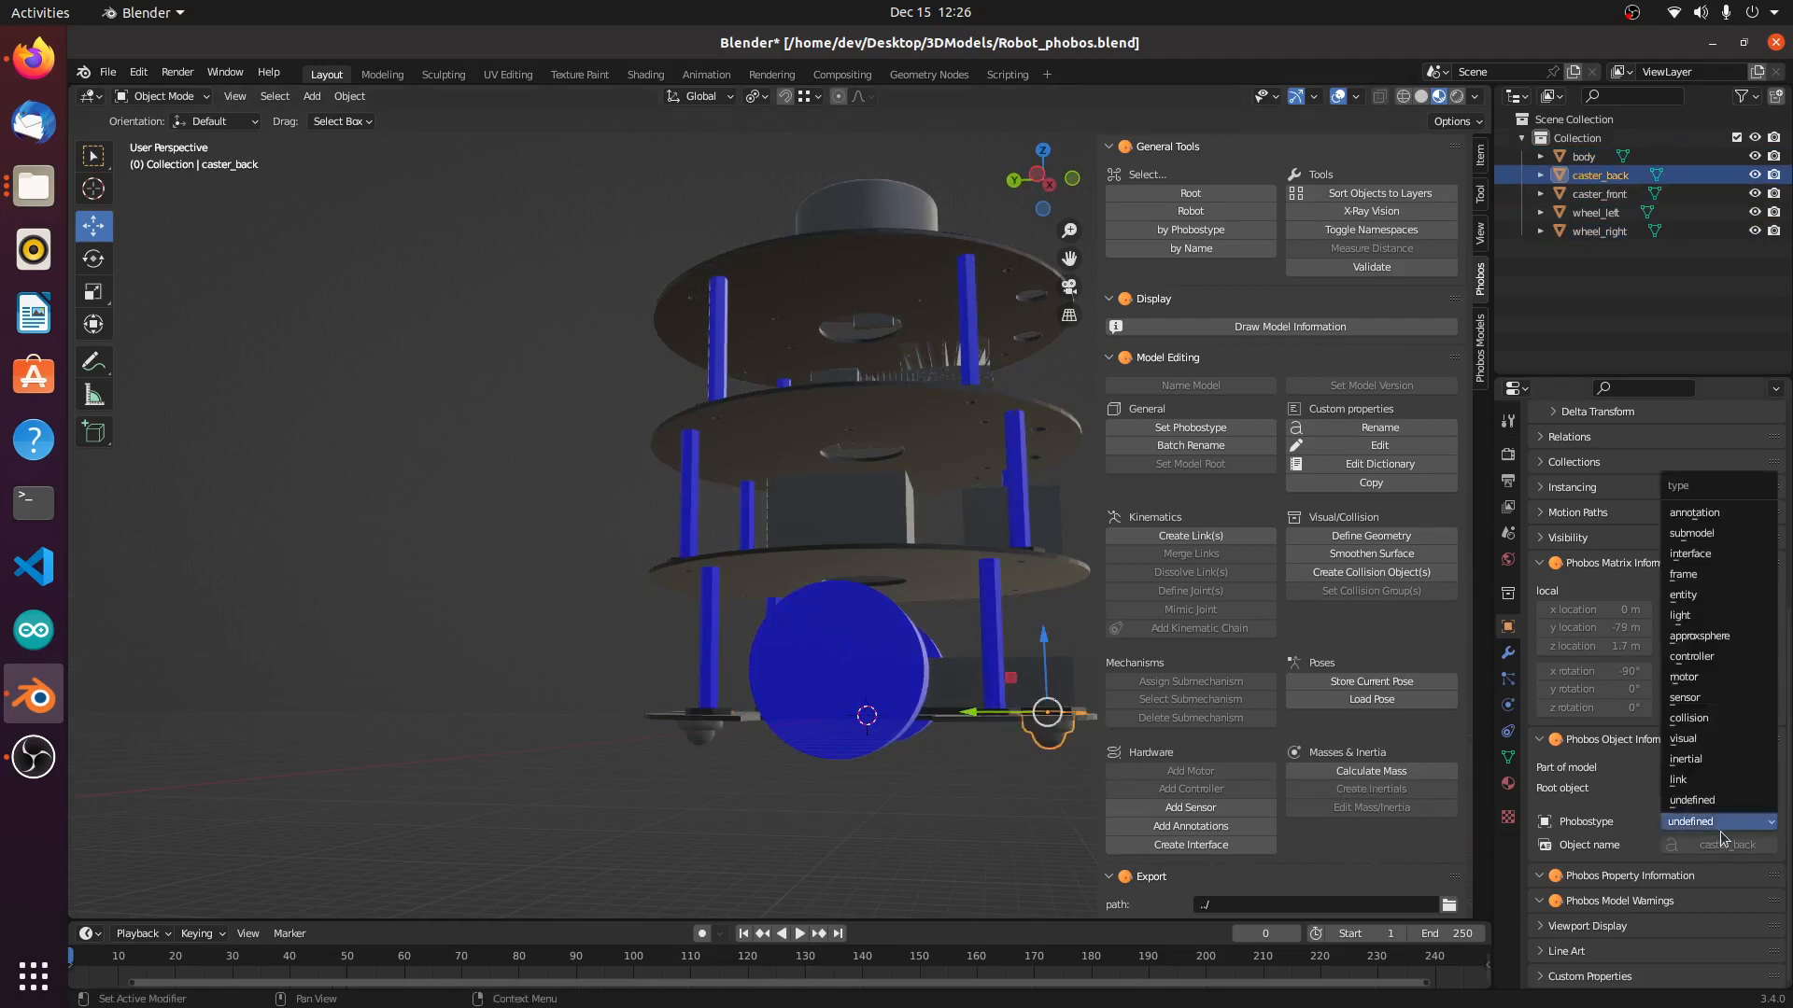
pyautogui.click(1682, 739)
# Step: Select the body object and create a Phobos link from it, with the link location set to selected objects
pyautogui.moveTo(868, 805); pyautogui.dragTo(946, 790, button='middle')
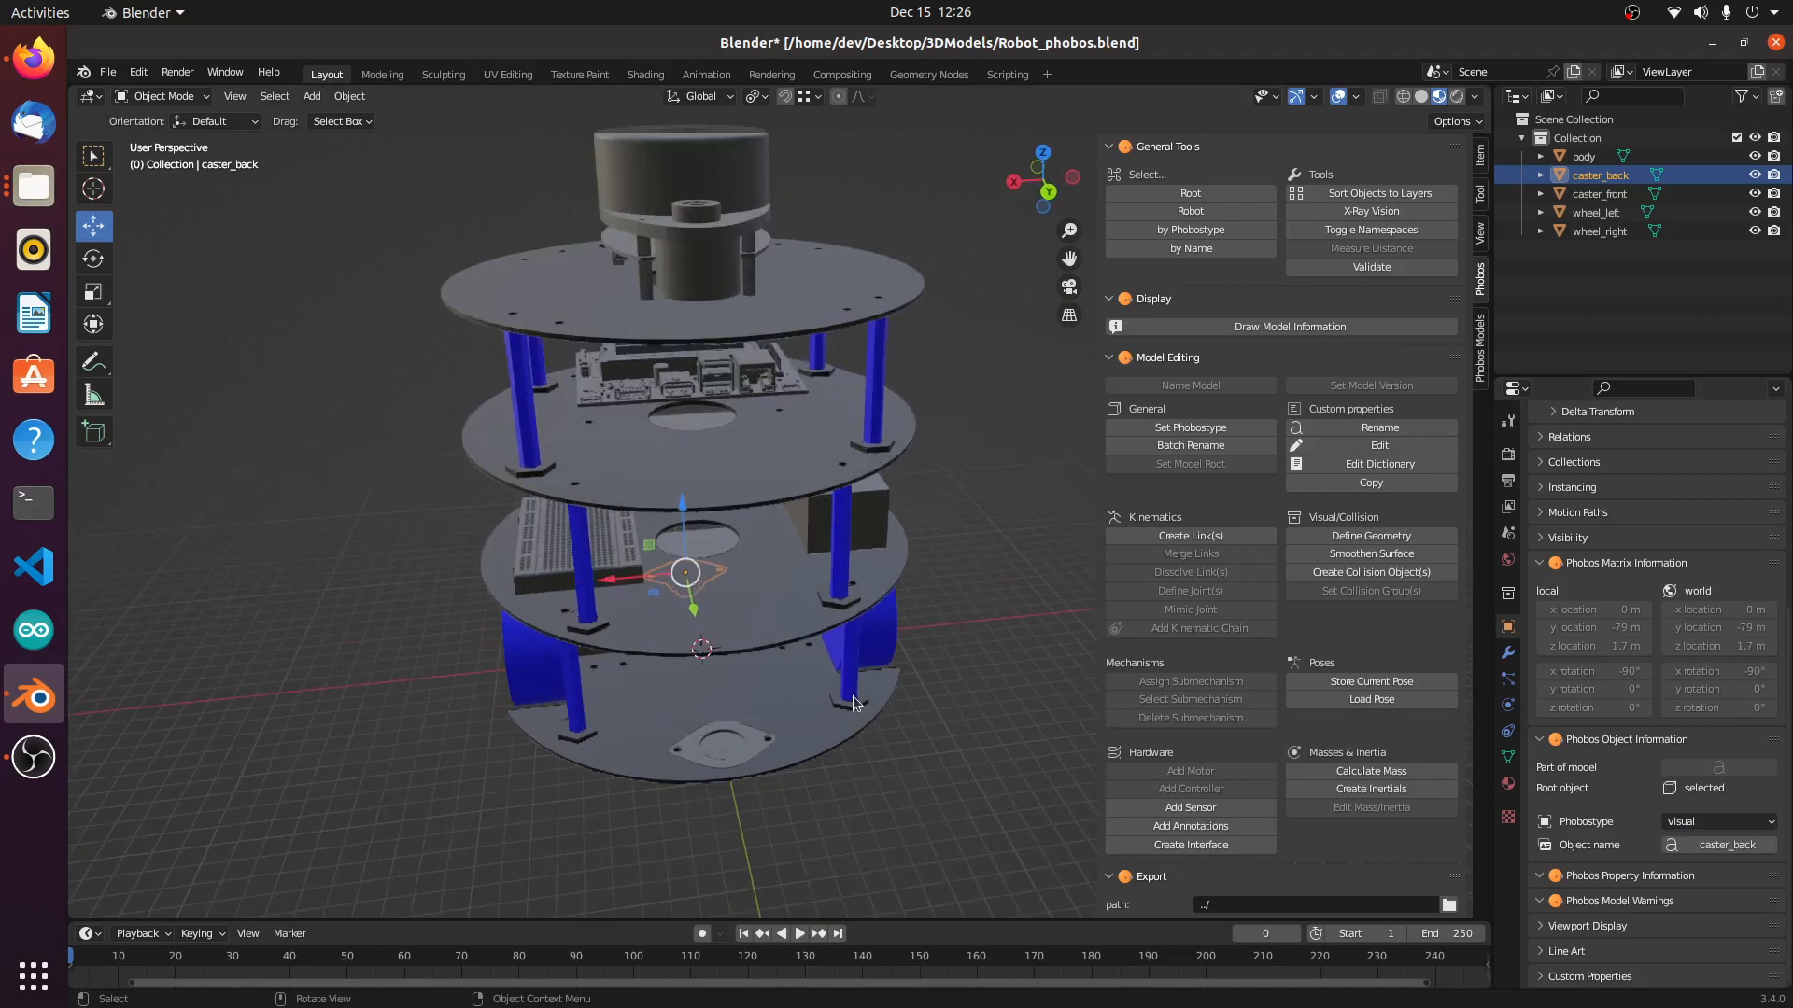
pyautogui.moveTo(854, 697); pyautogui.dragTo(822, 683, button='middle')
pyautogui.click(702, 700)
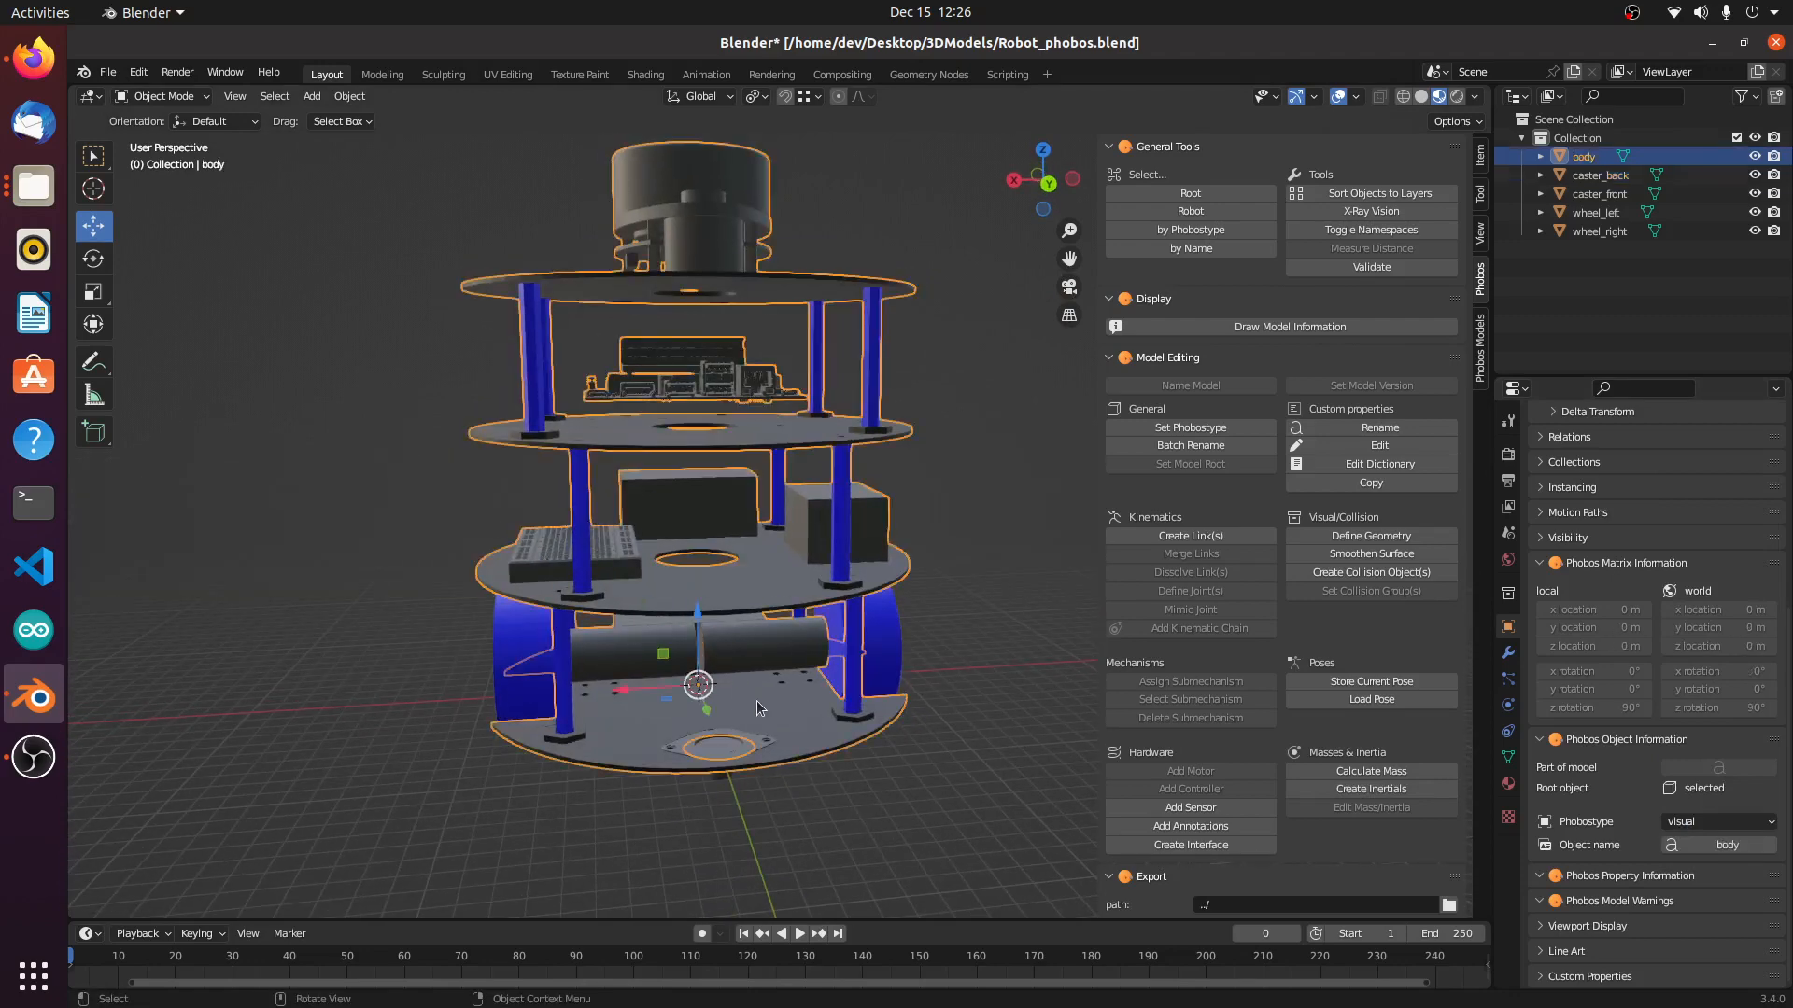
pyautogui.scroll(2, 770, 709)
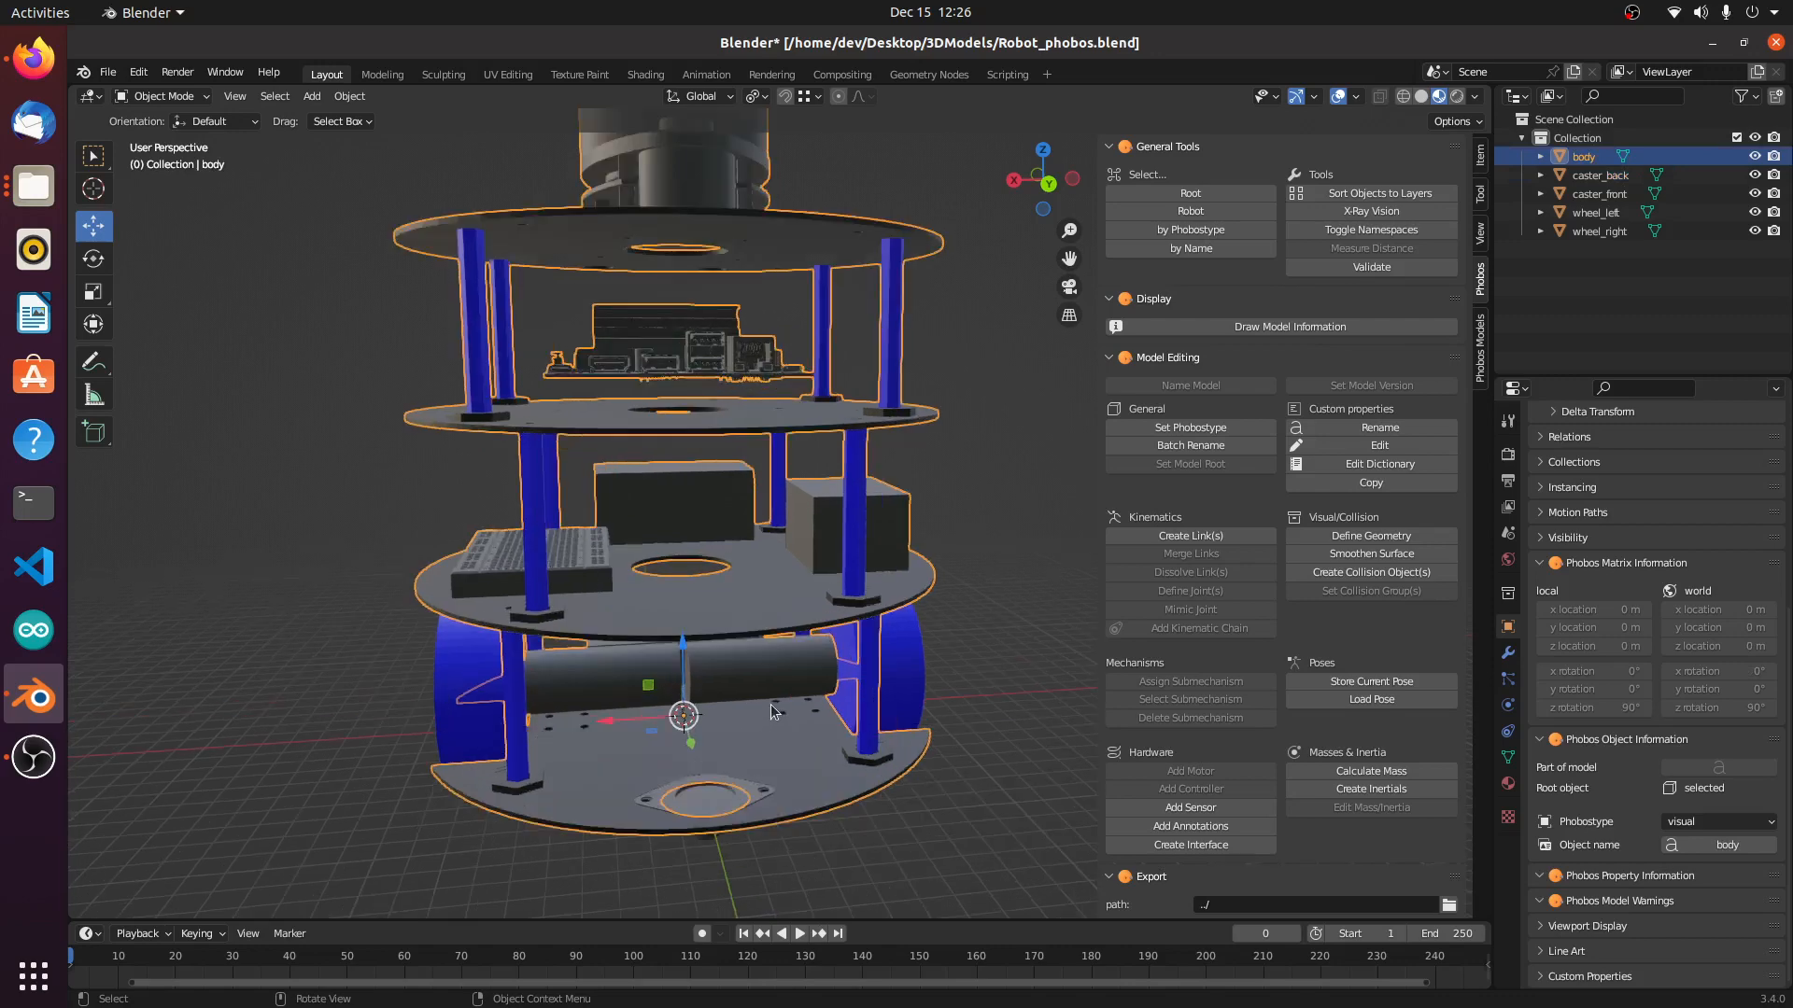
pyautogui.scroll(-2, 770, 704)
pyautogui.moveTo(861, 777)
pyautogui.mouseDown(button='middle')
pyautogui.moveTo(836, 768)
pyautogui.moveTo(851, 764)
pyautogui.mouseUp(button='middle')
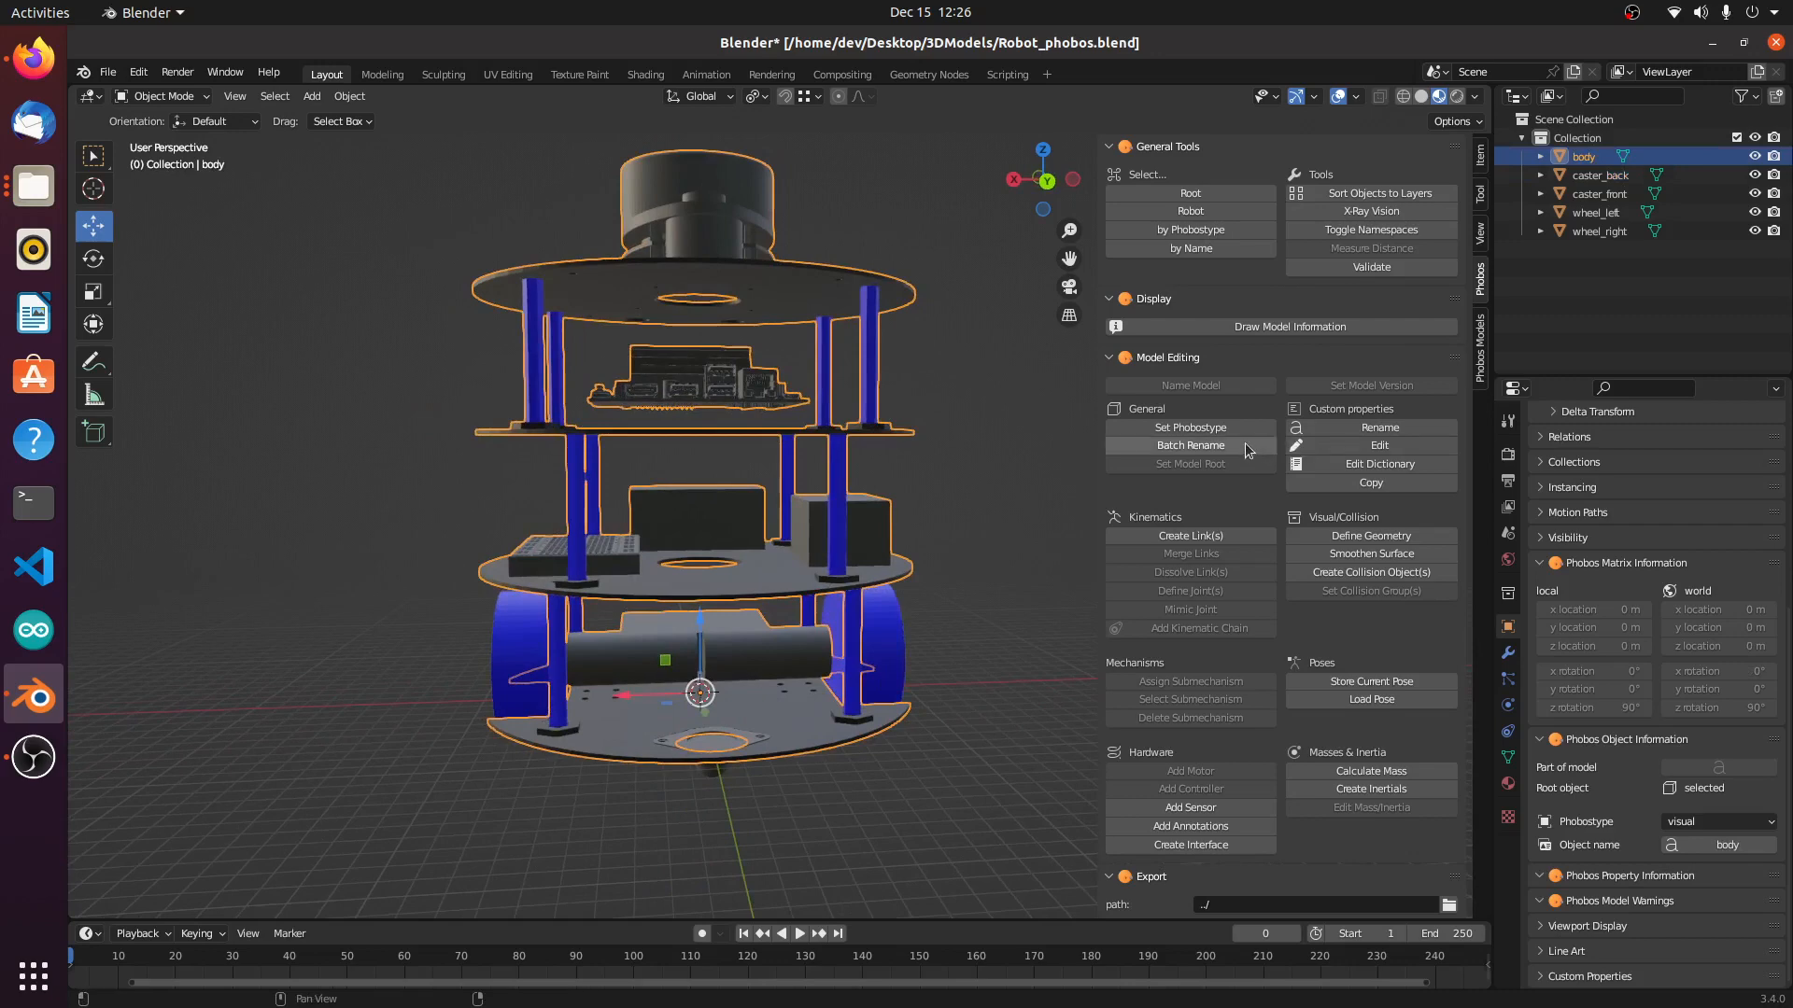
pyautogui.scroll(1, 1083, 553)
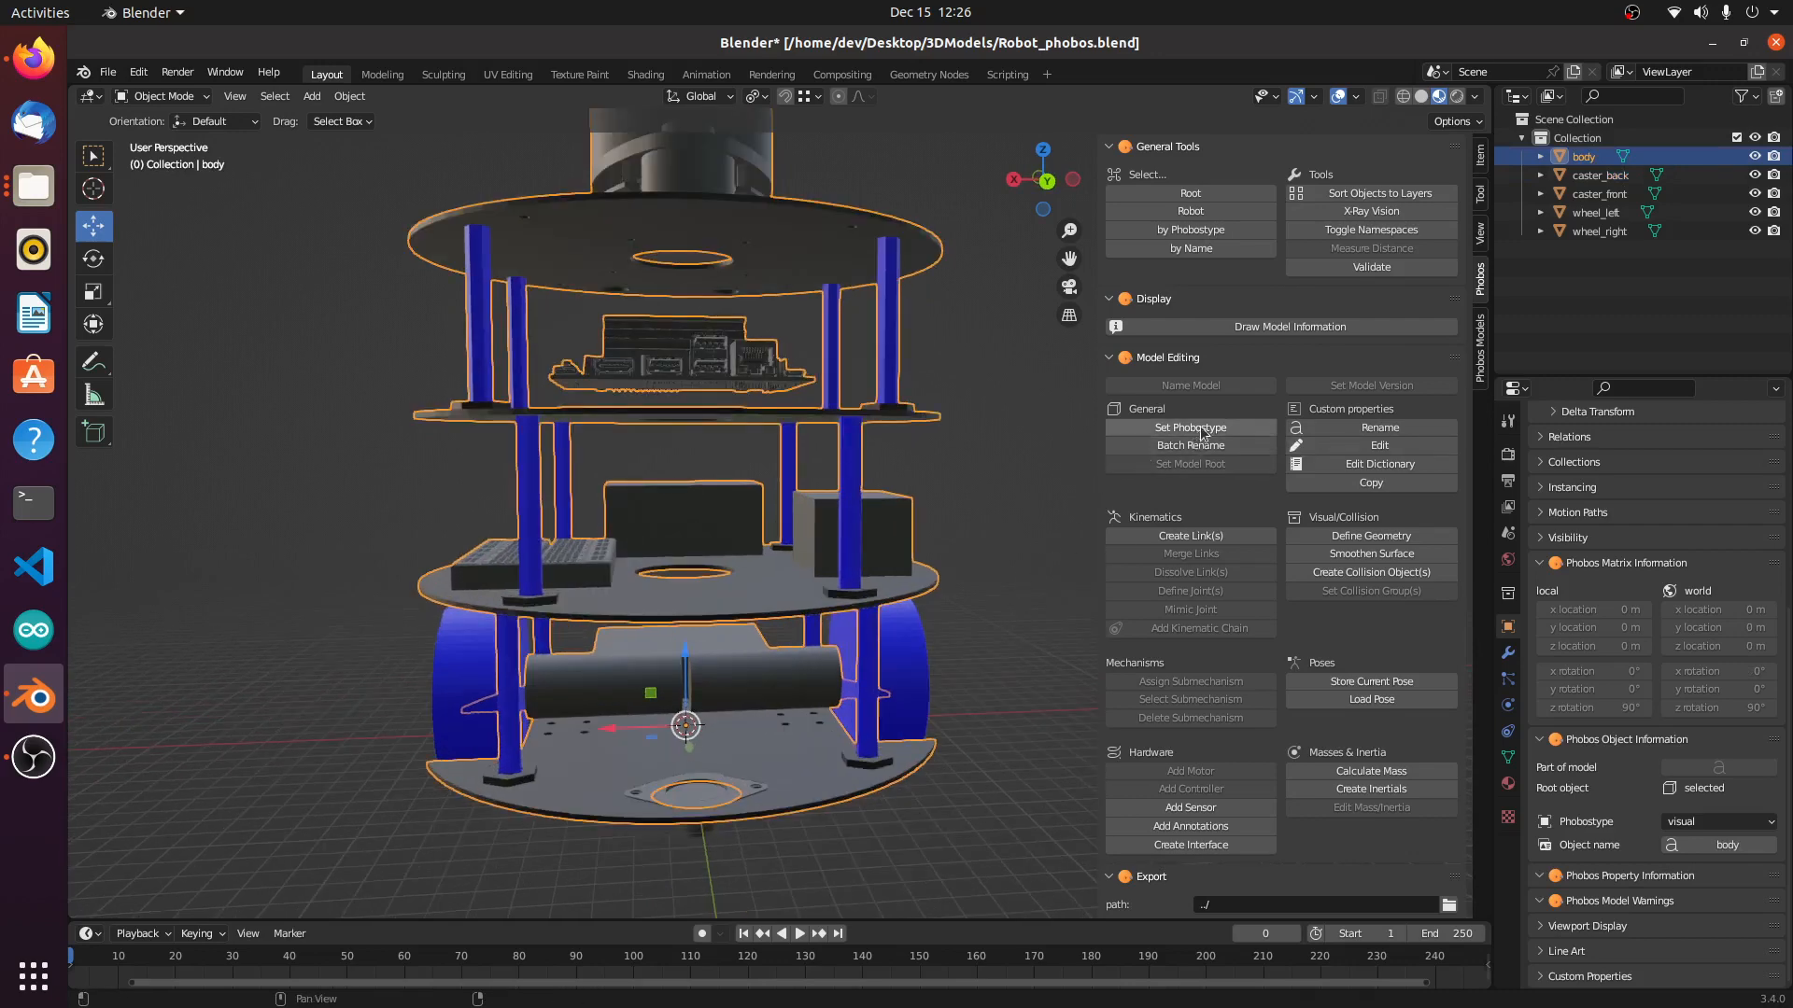
pyautogui.click(1167, 537)
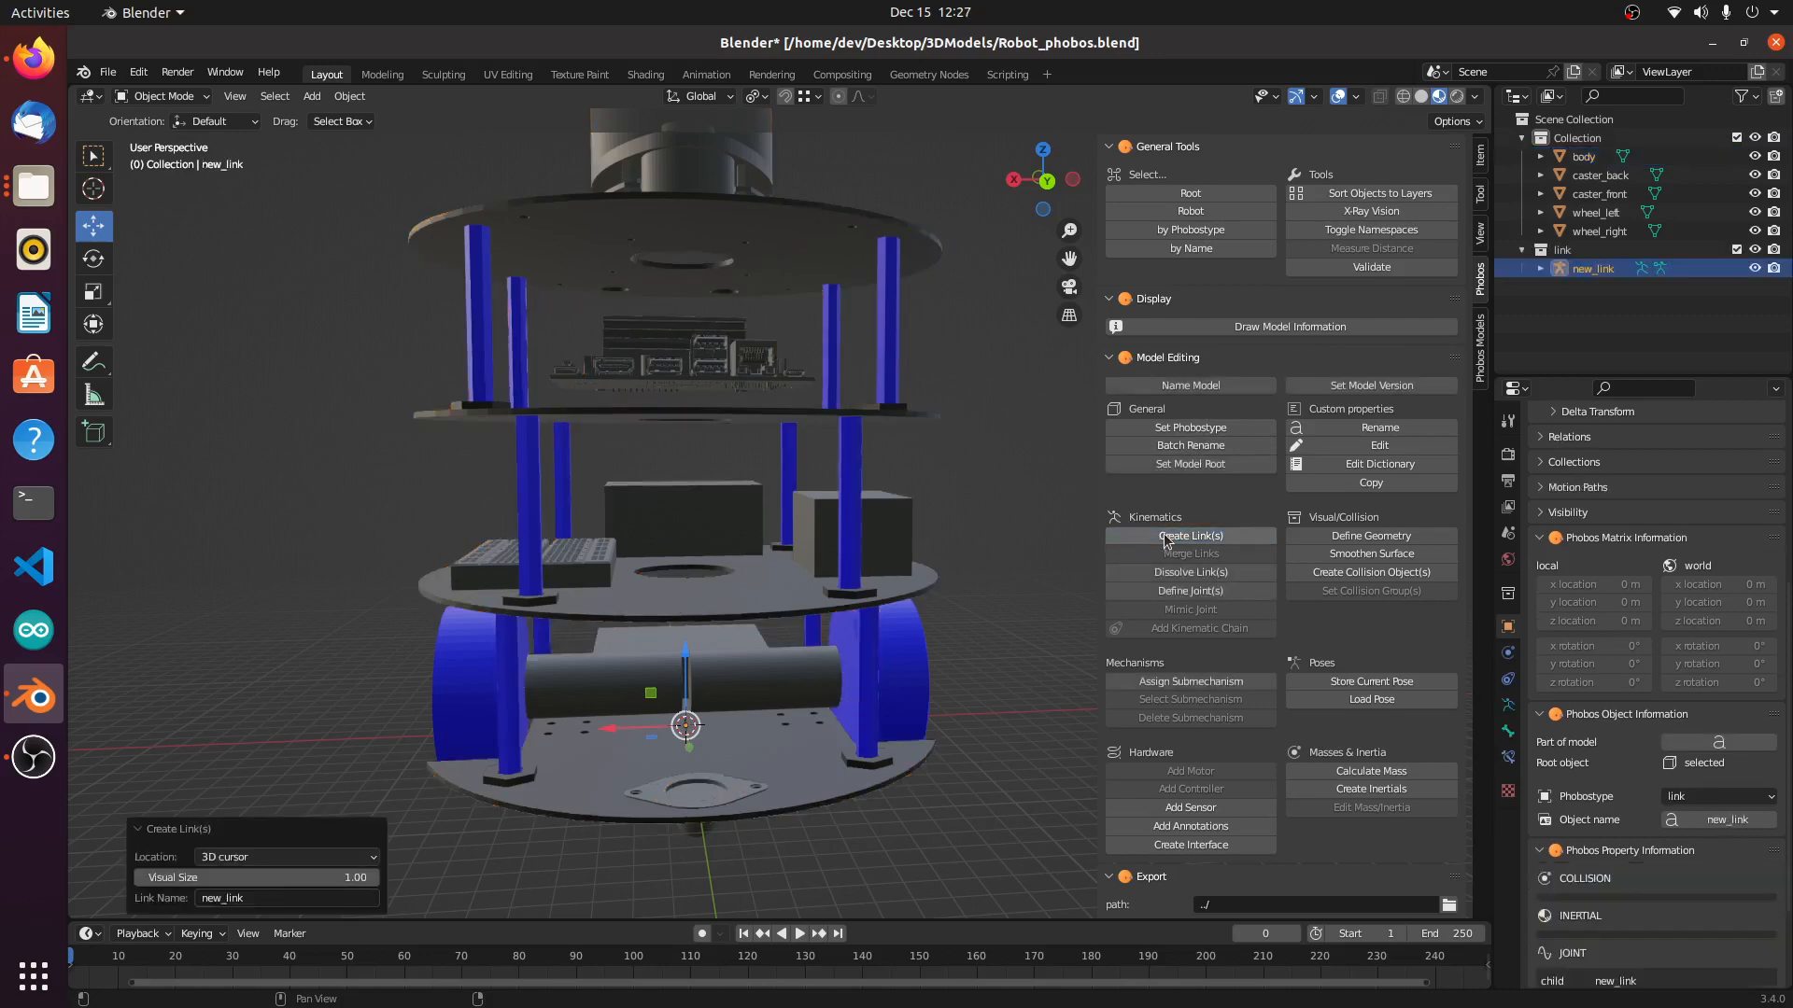
pyautogui.click(286, 863)
pyautogui.click(279, 901)
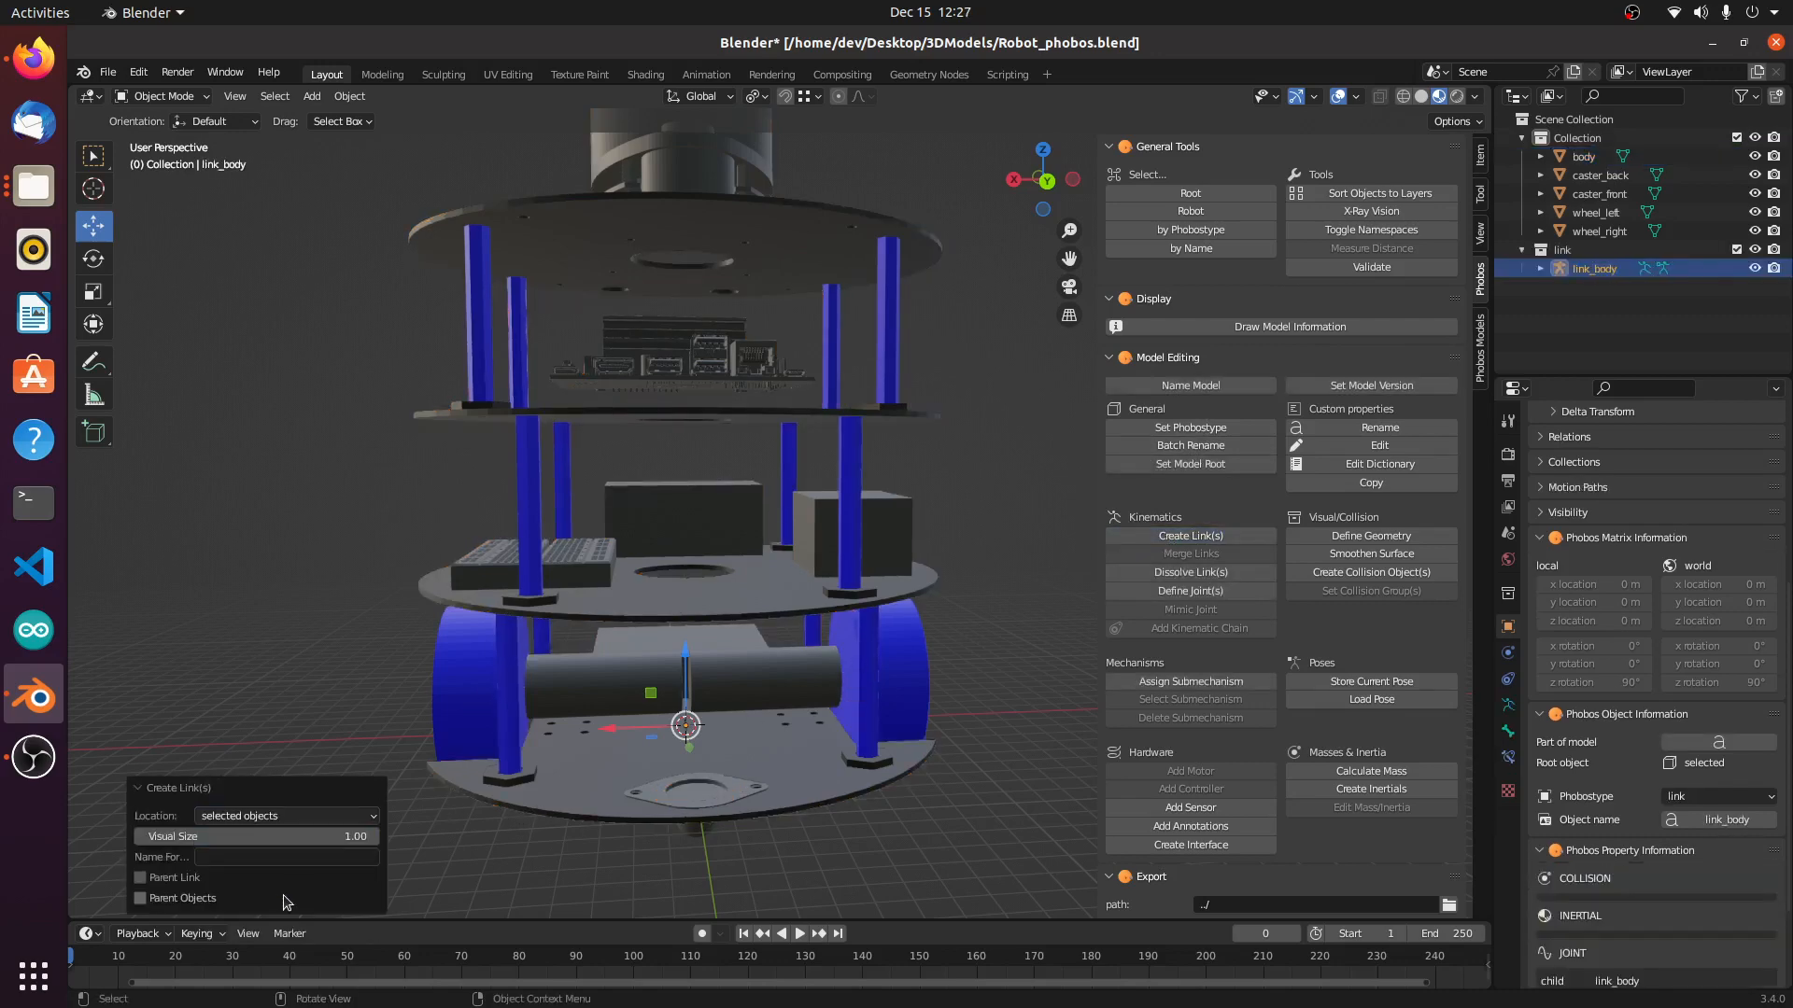
# Step: Set the visual size of the new body link to 200
pyautogui.click(340, 836)
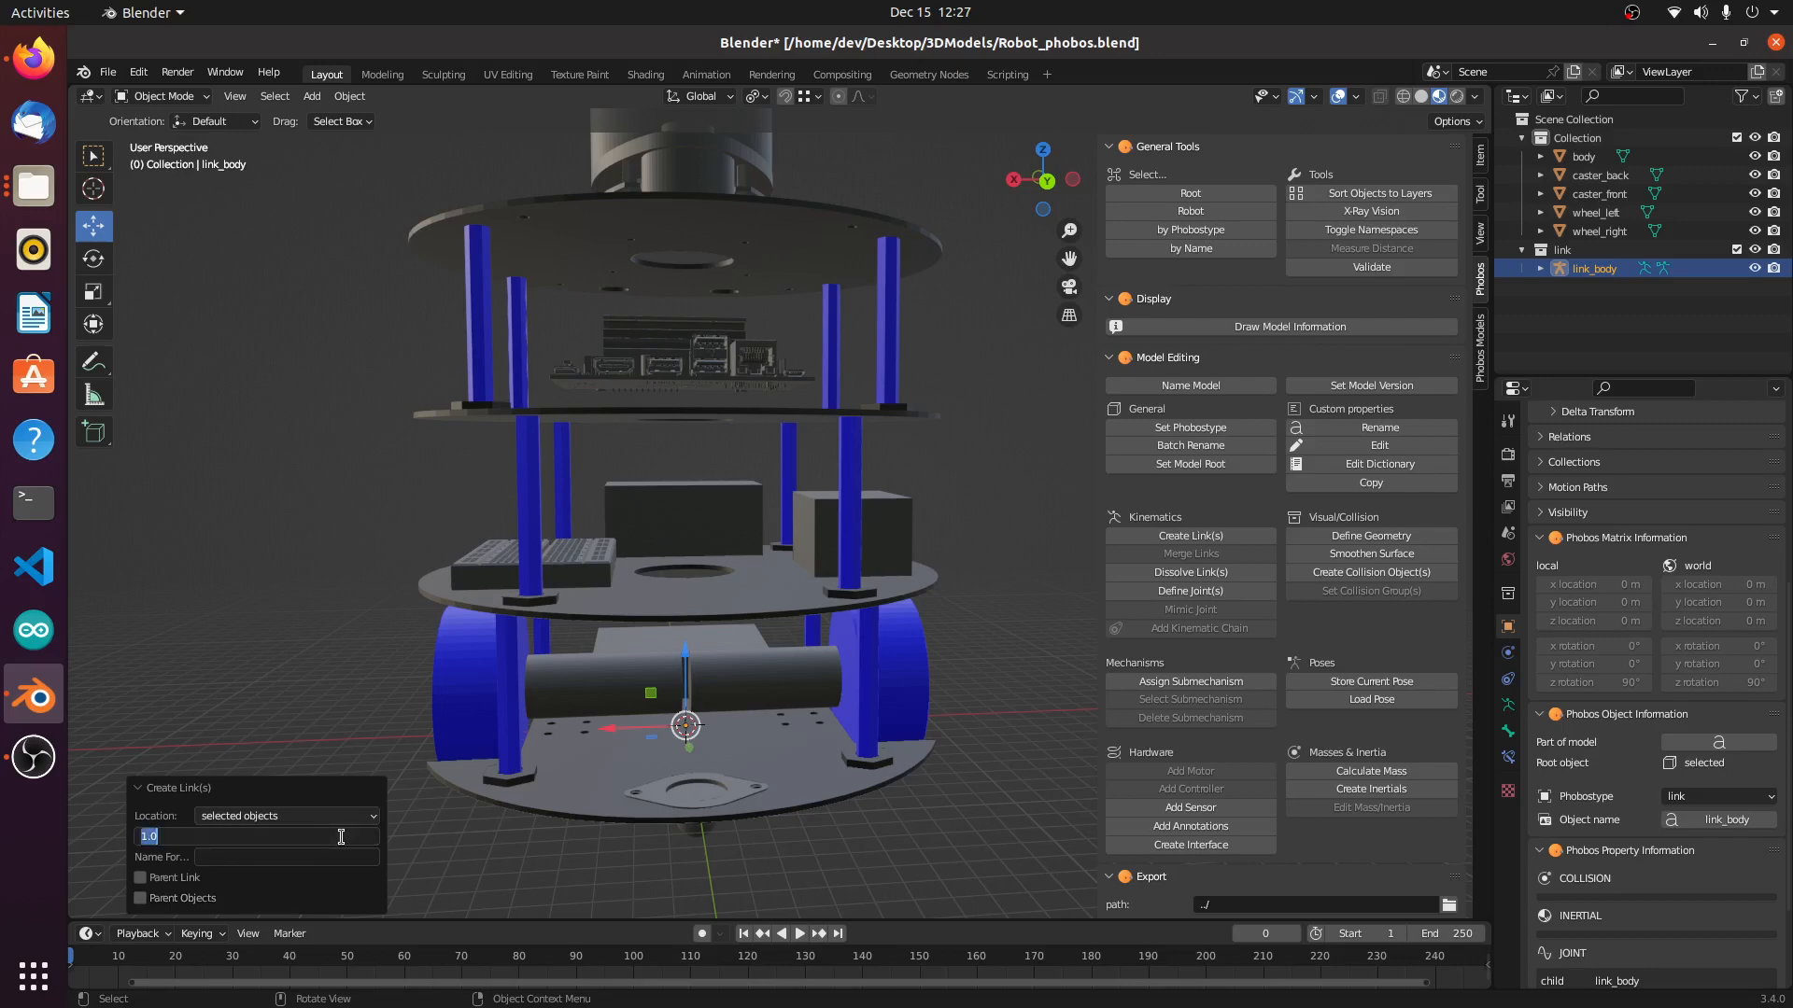
pyautogui.write('10')
pyautogui.press('Return')
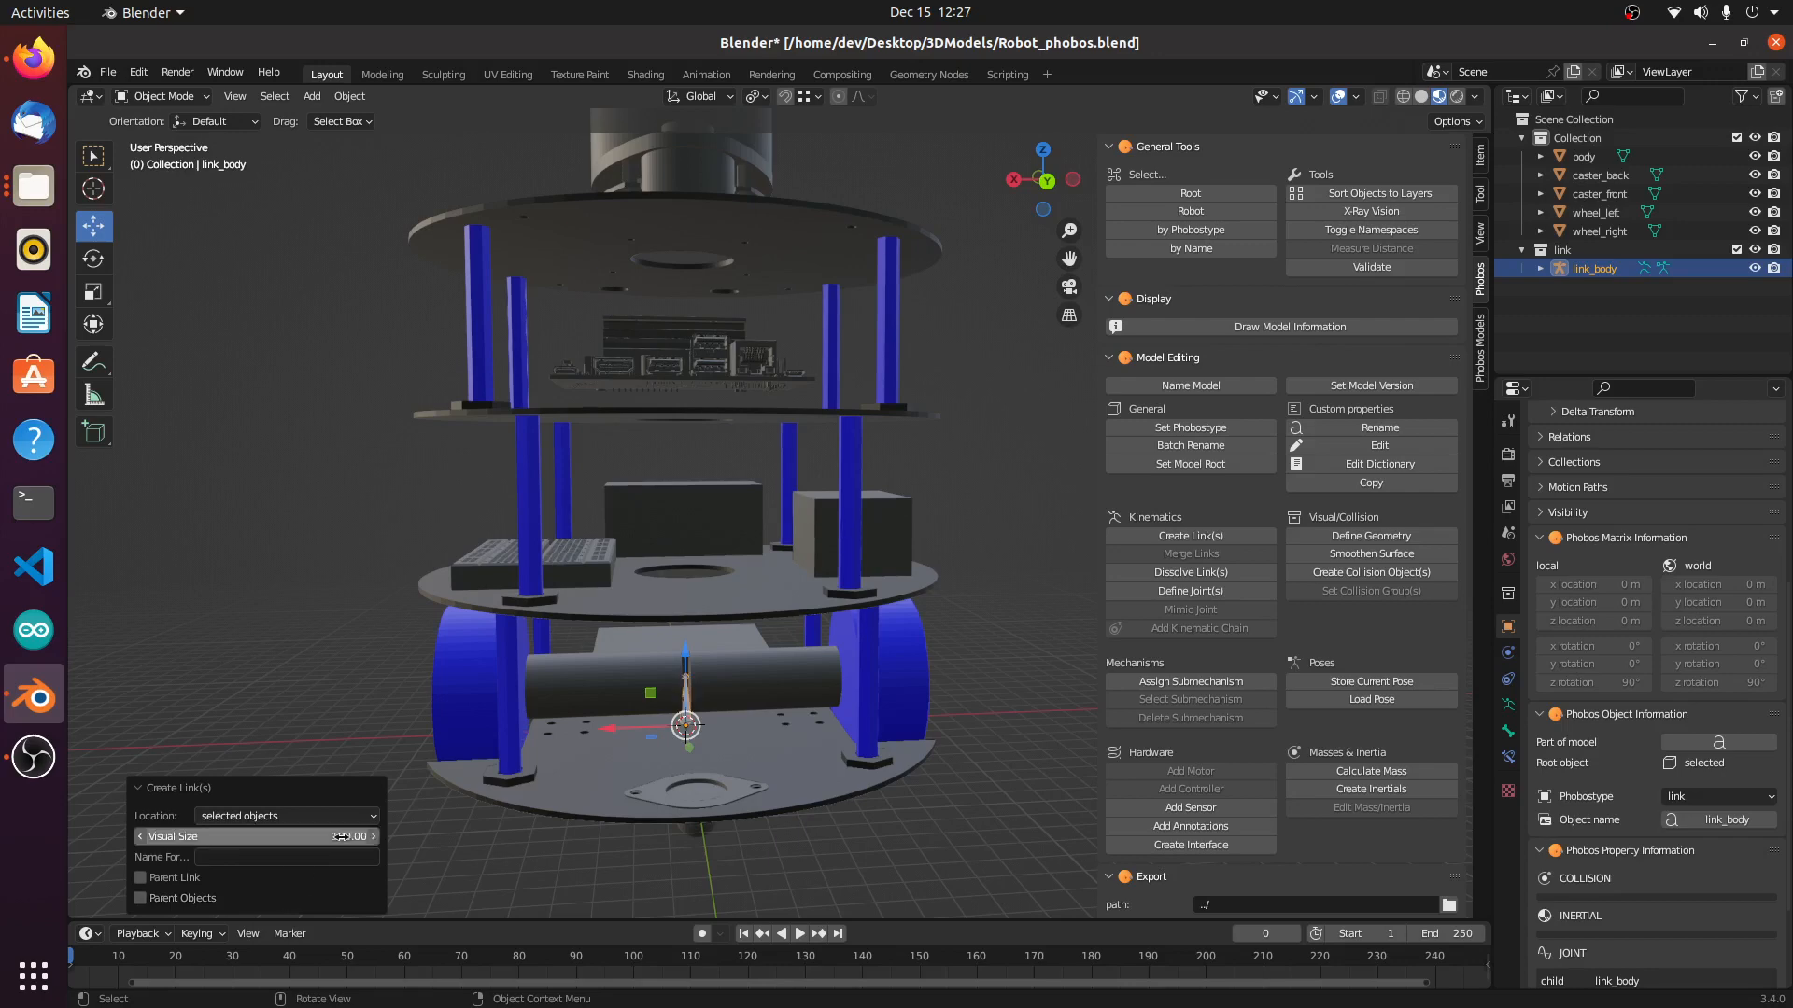
pyautogui.click(334, 835)
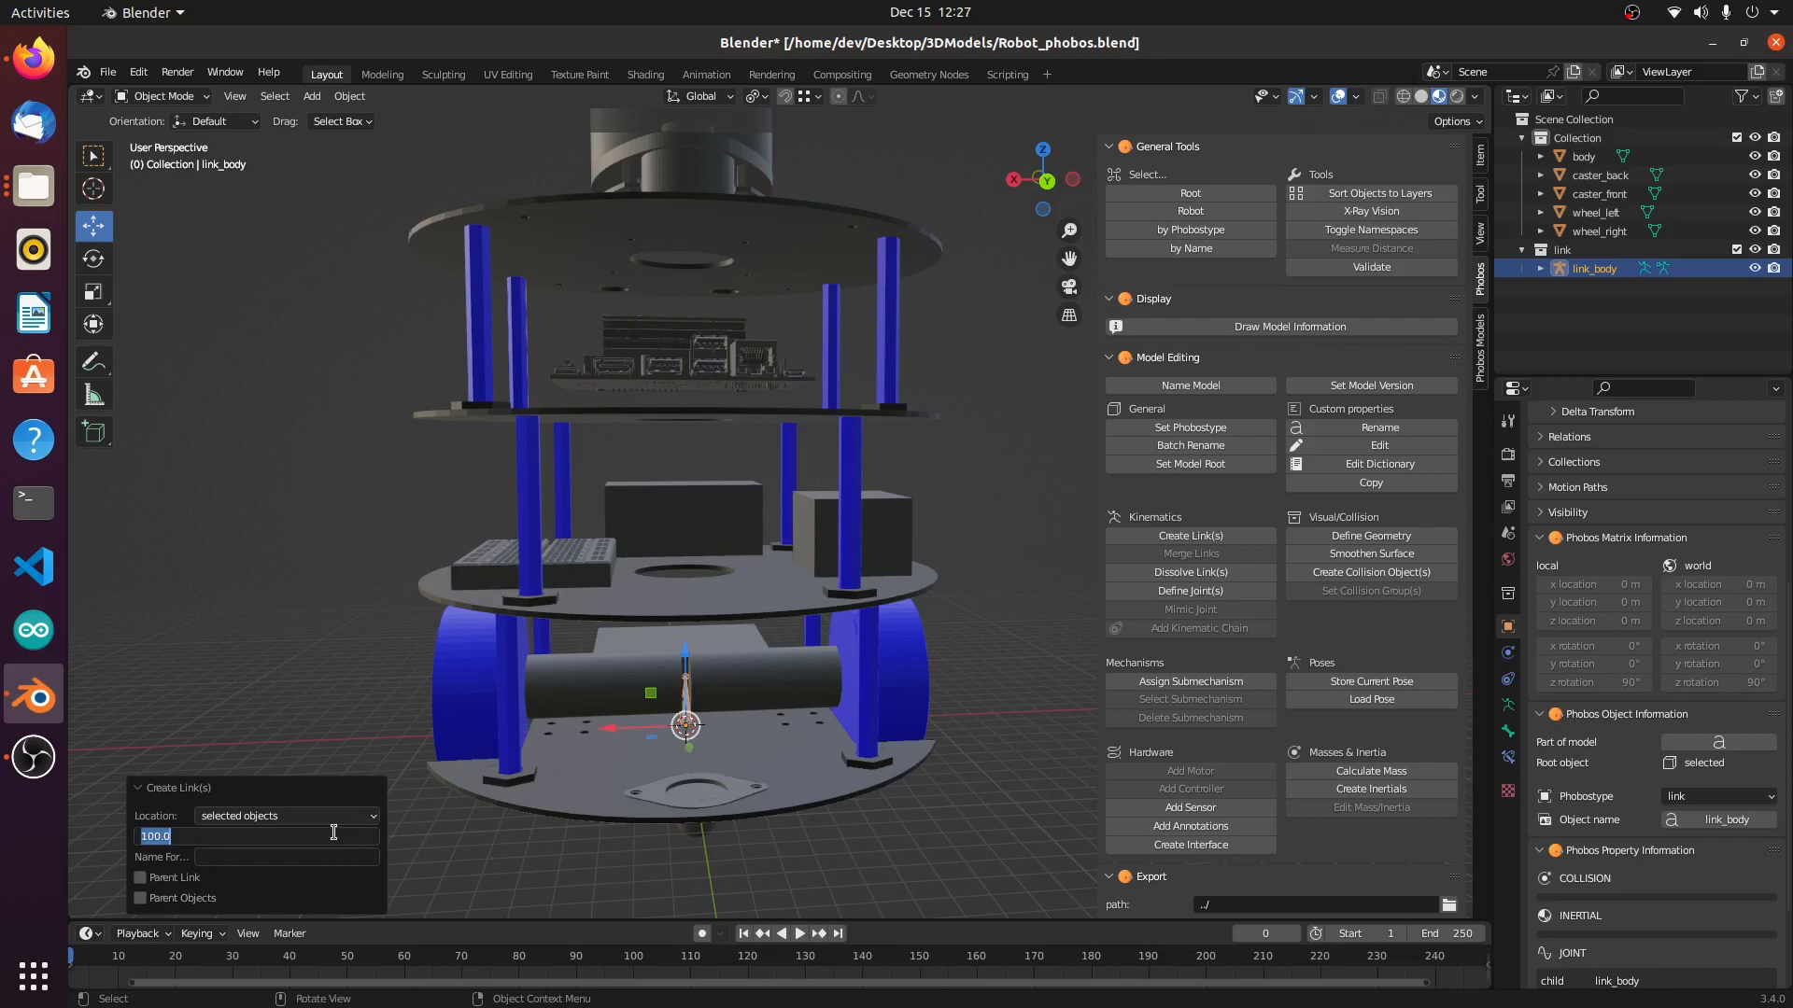
pyautogui.write('200')
pyautogui.press('Return')
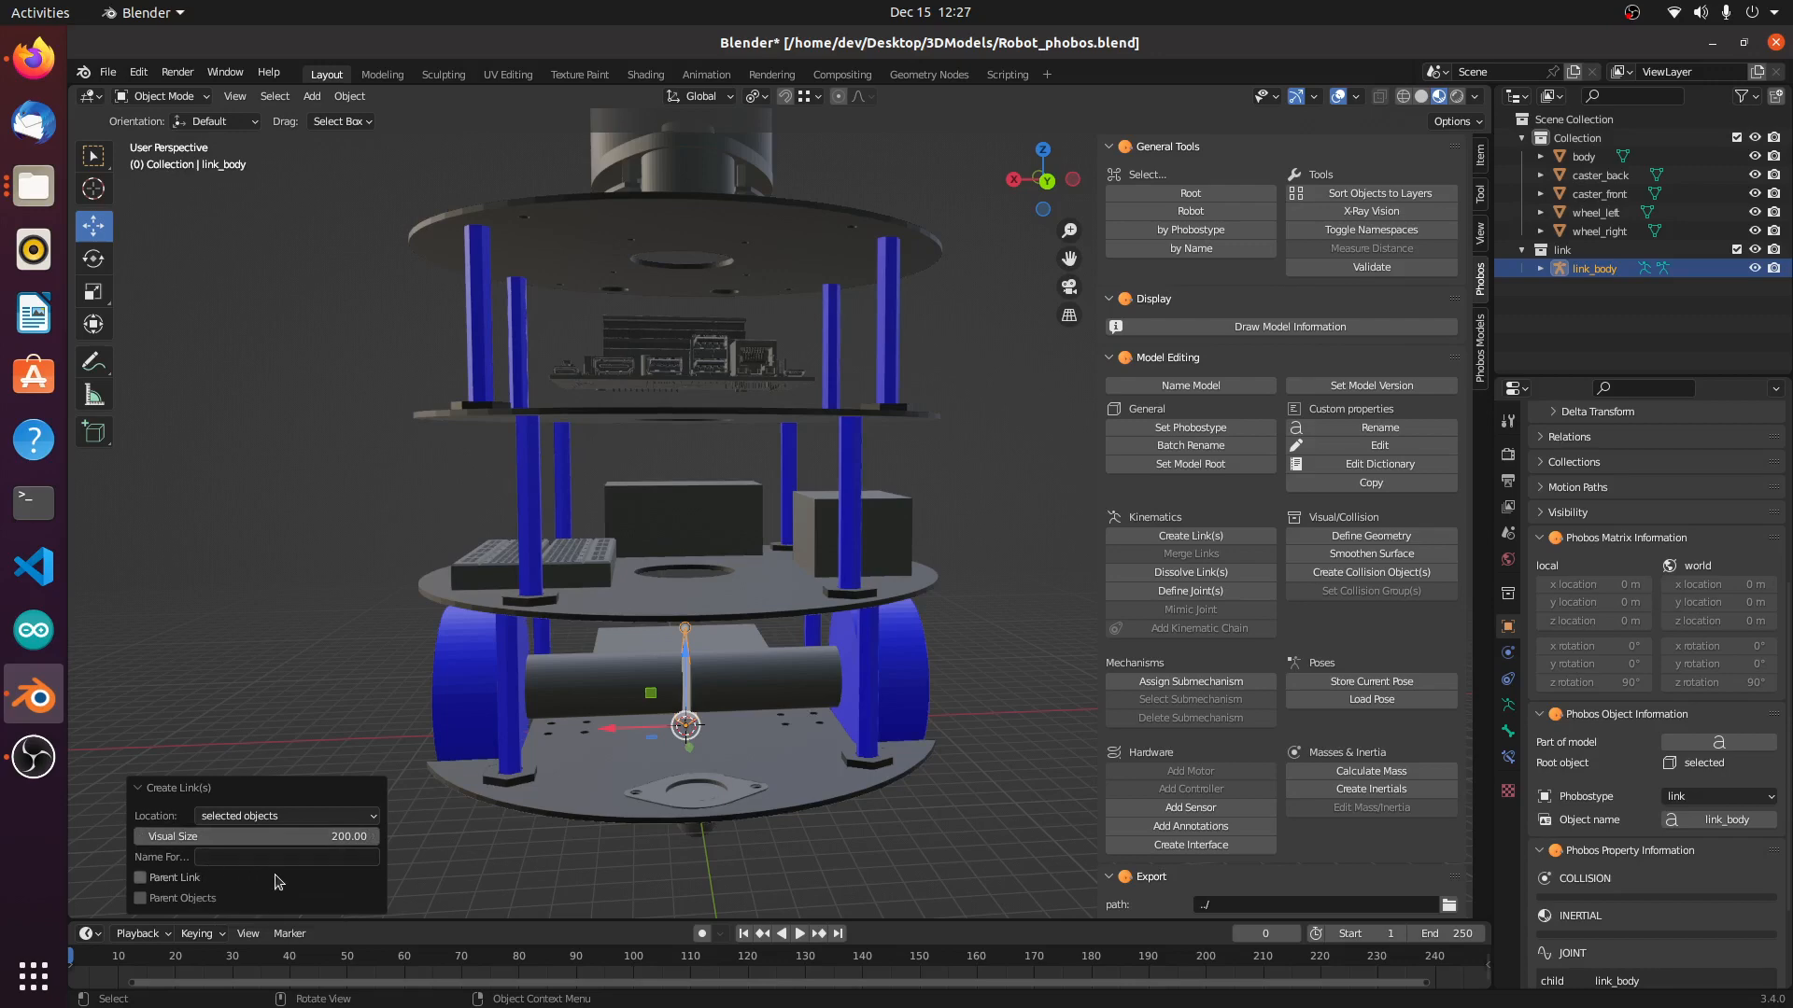
# Step: Reselect link_body and enable In Front in its armature's viewport display so the link draws over the robot parts
pyautogui.click(658, 880)
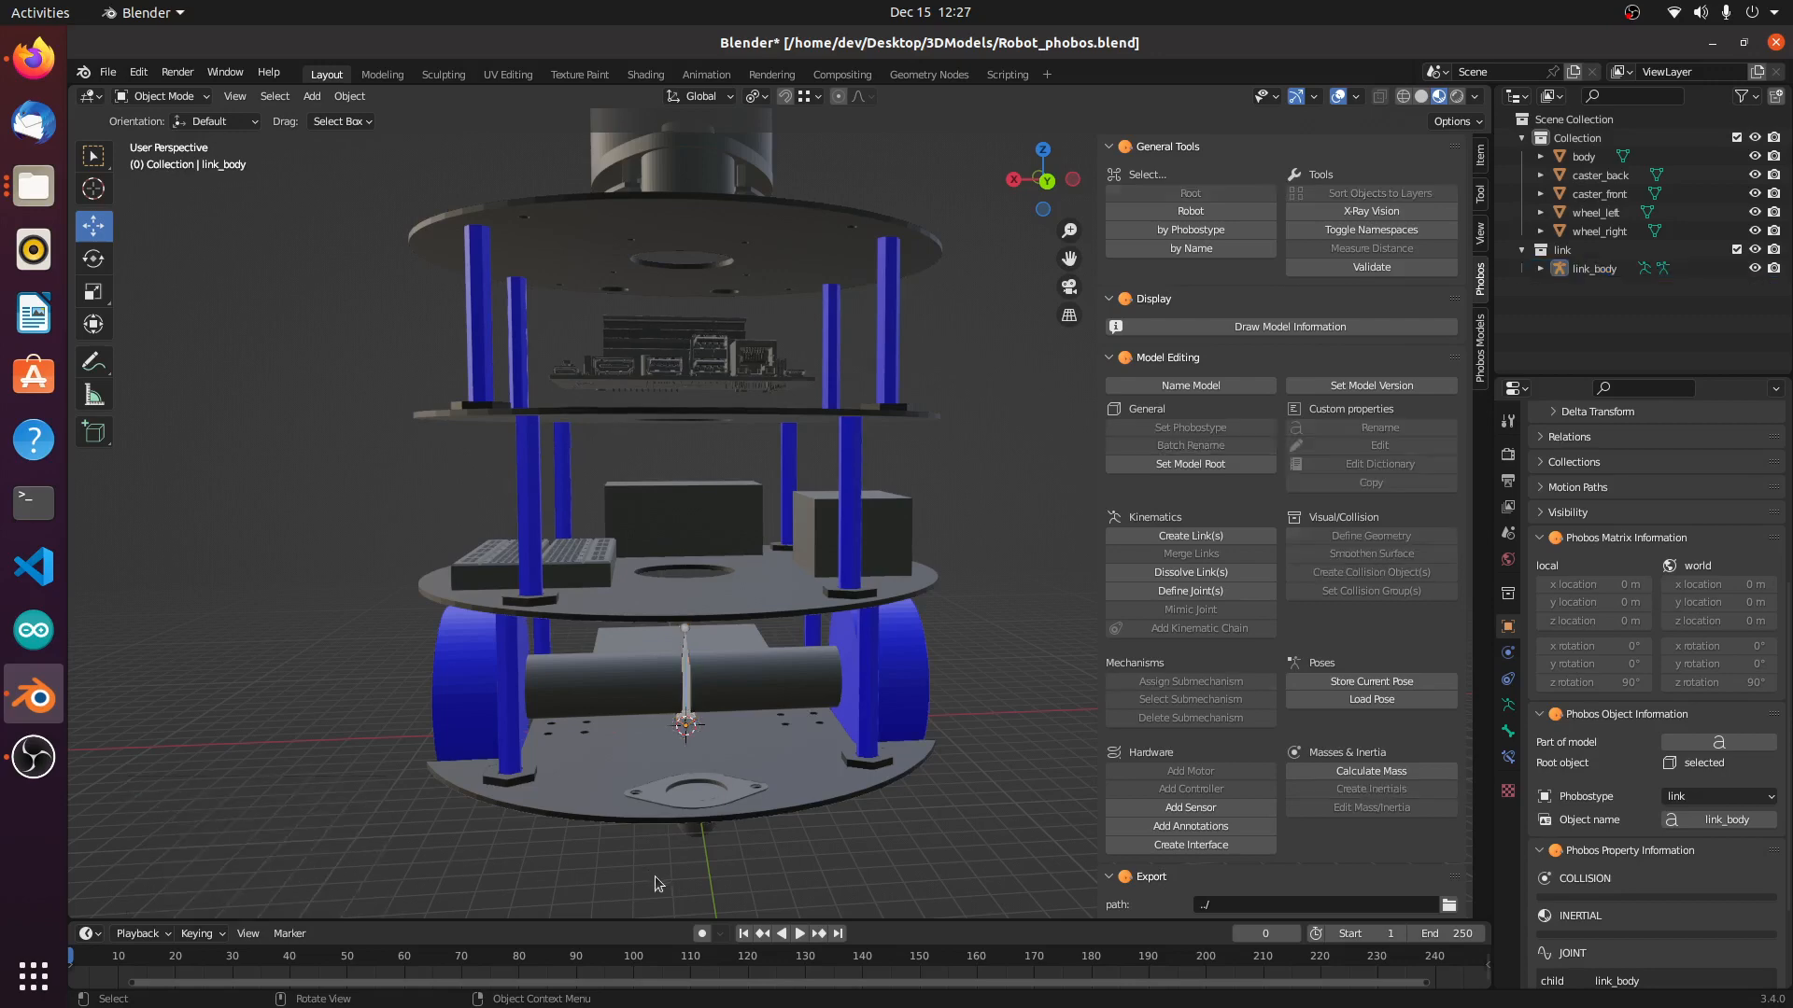
pyautogui.click(687, 685)
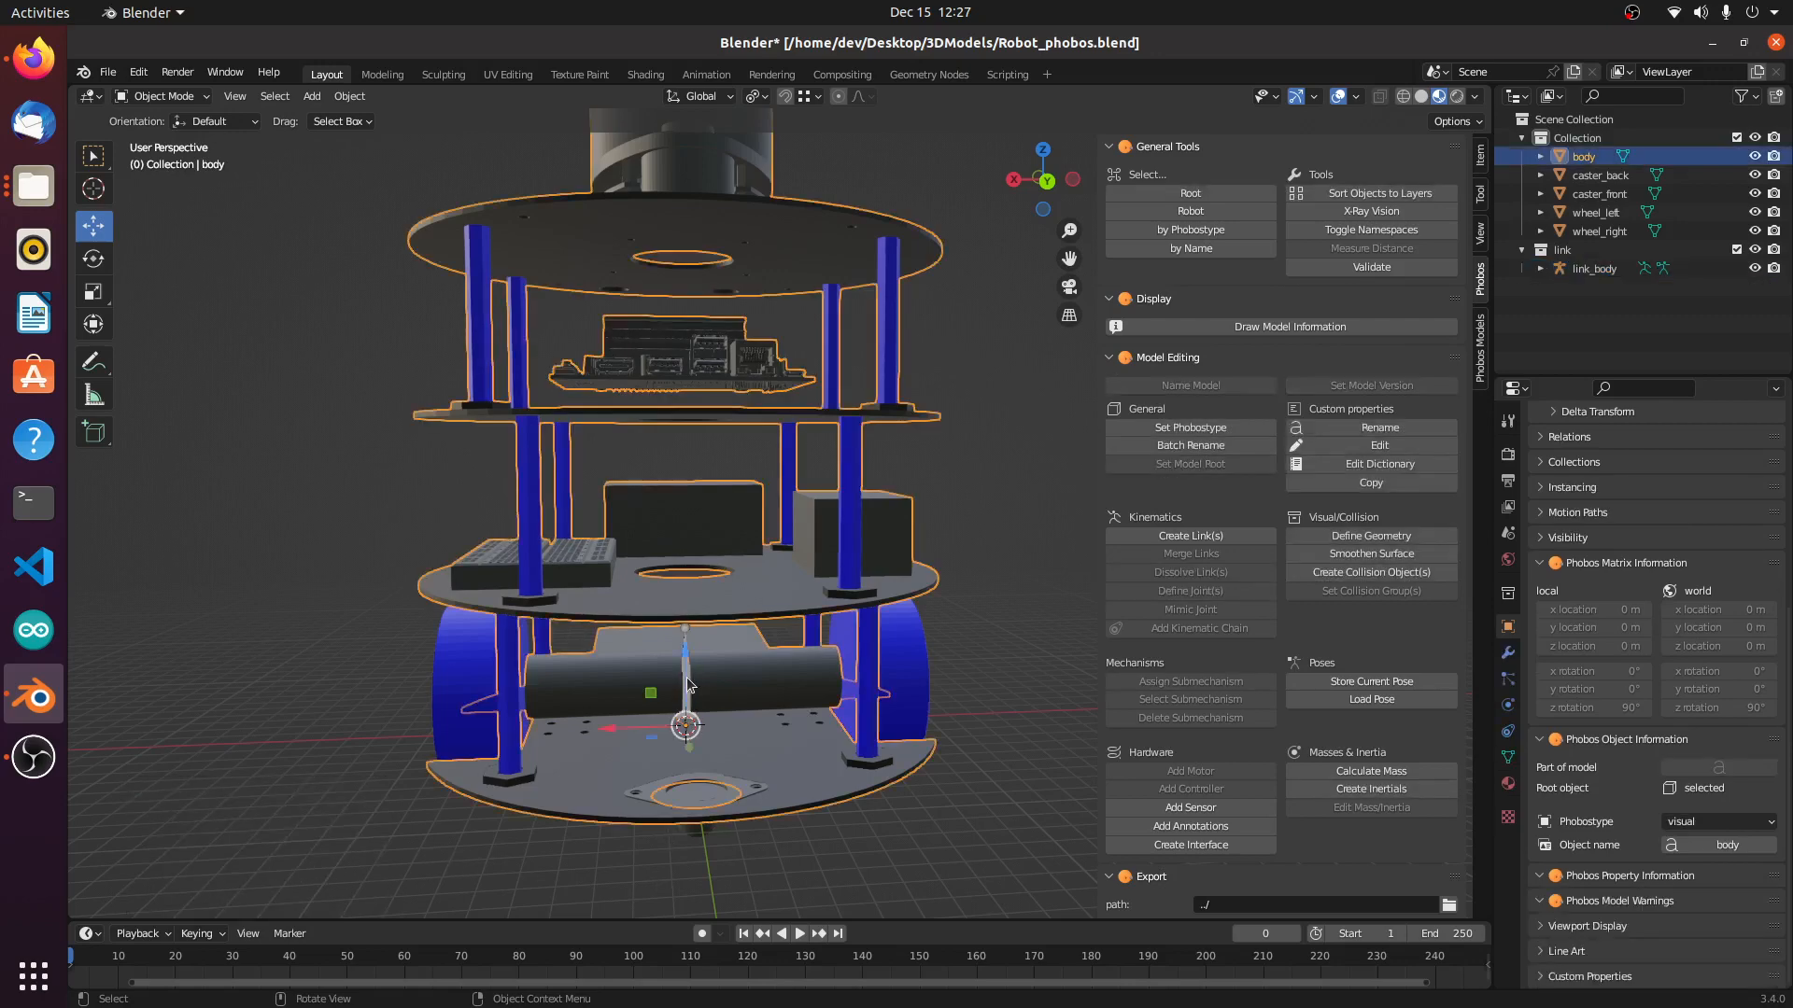
pyautogui.click(687, 685)
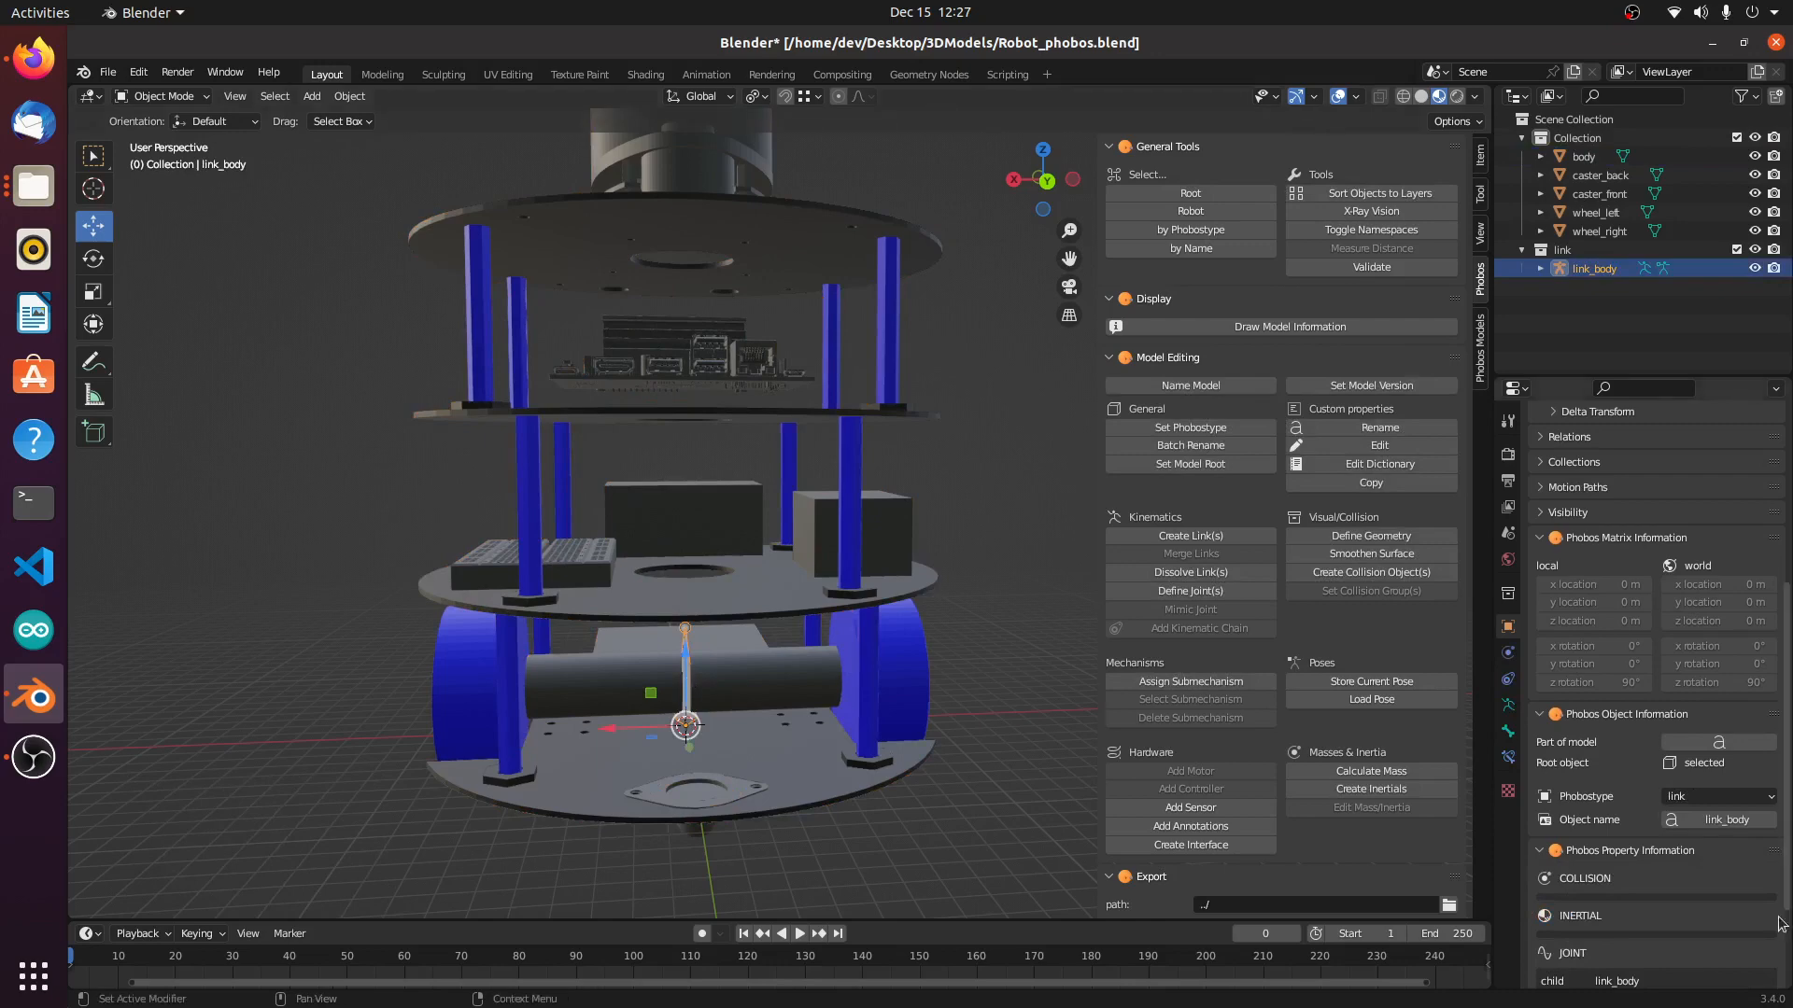
pyautogui.scroll(-3, 1718, 919)
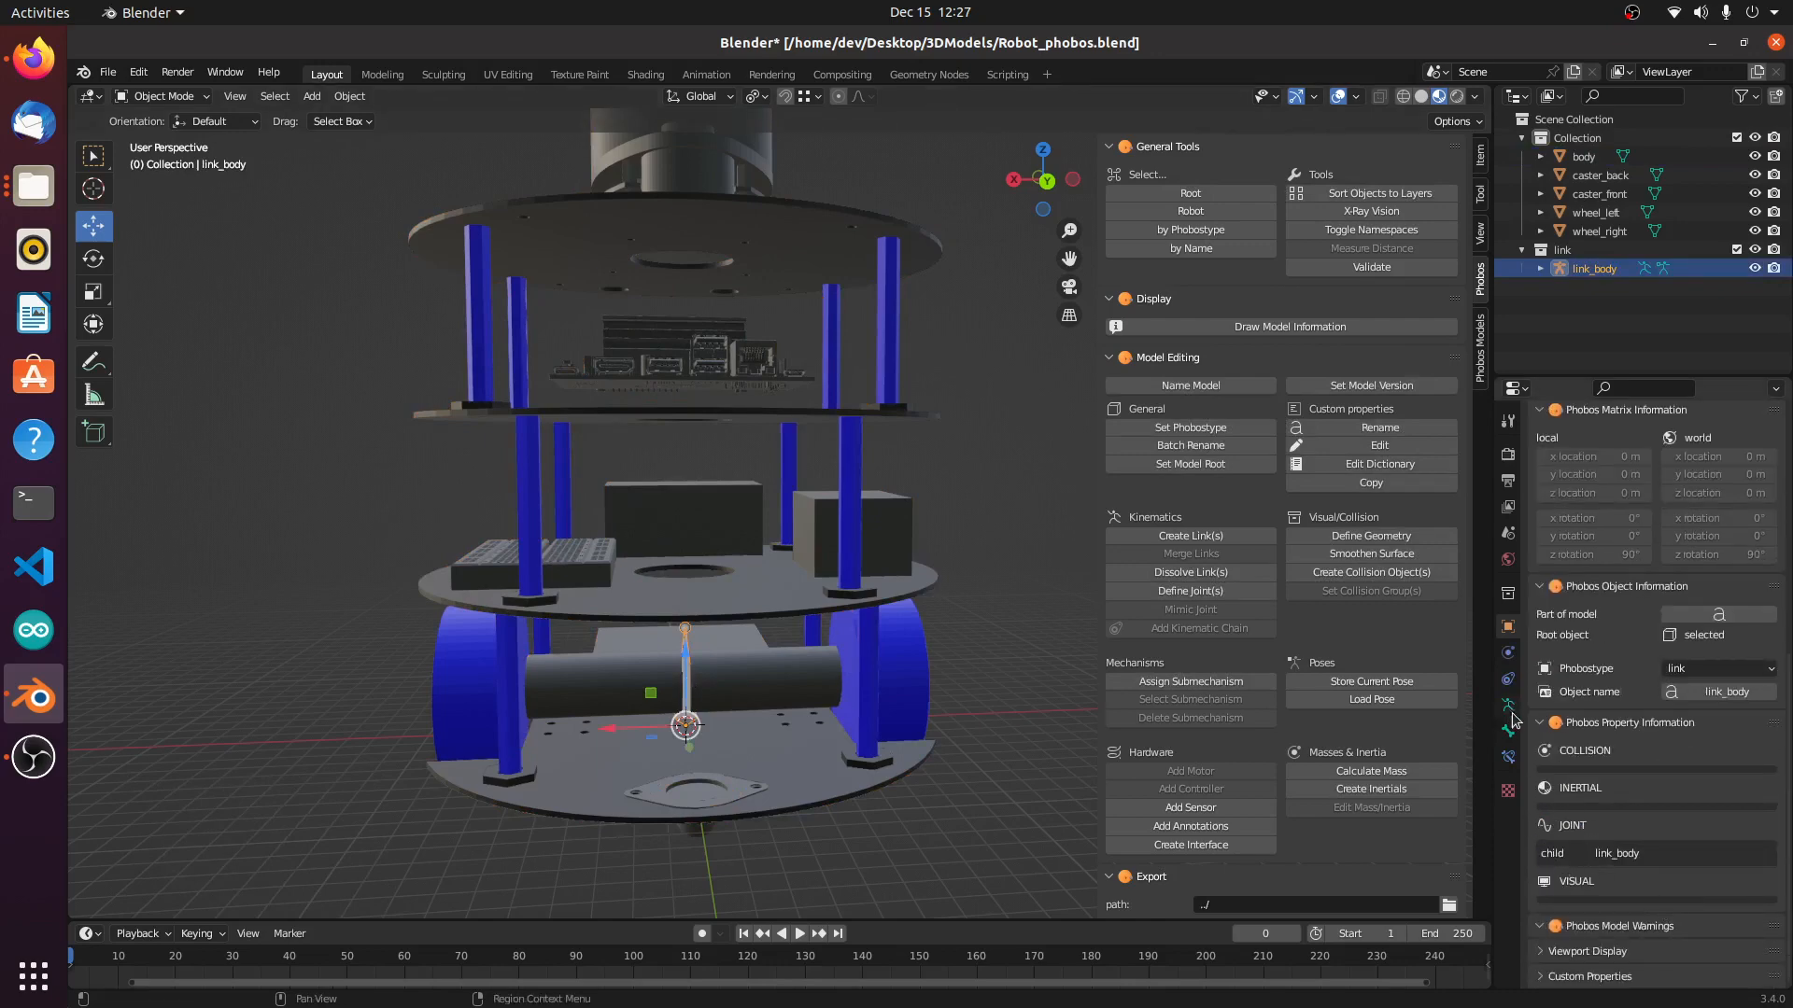
pyautogui.scroll(4, 1555, 737)
pyautogui.scroll(-1, 1578, 813)
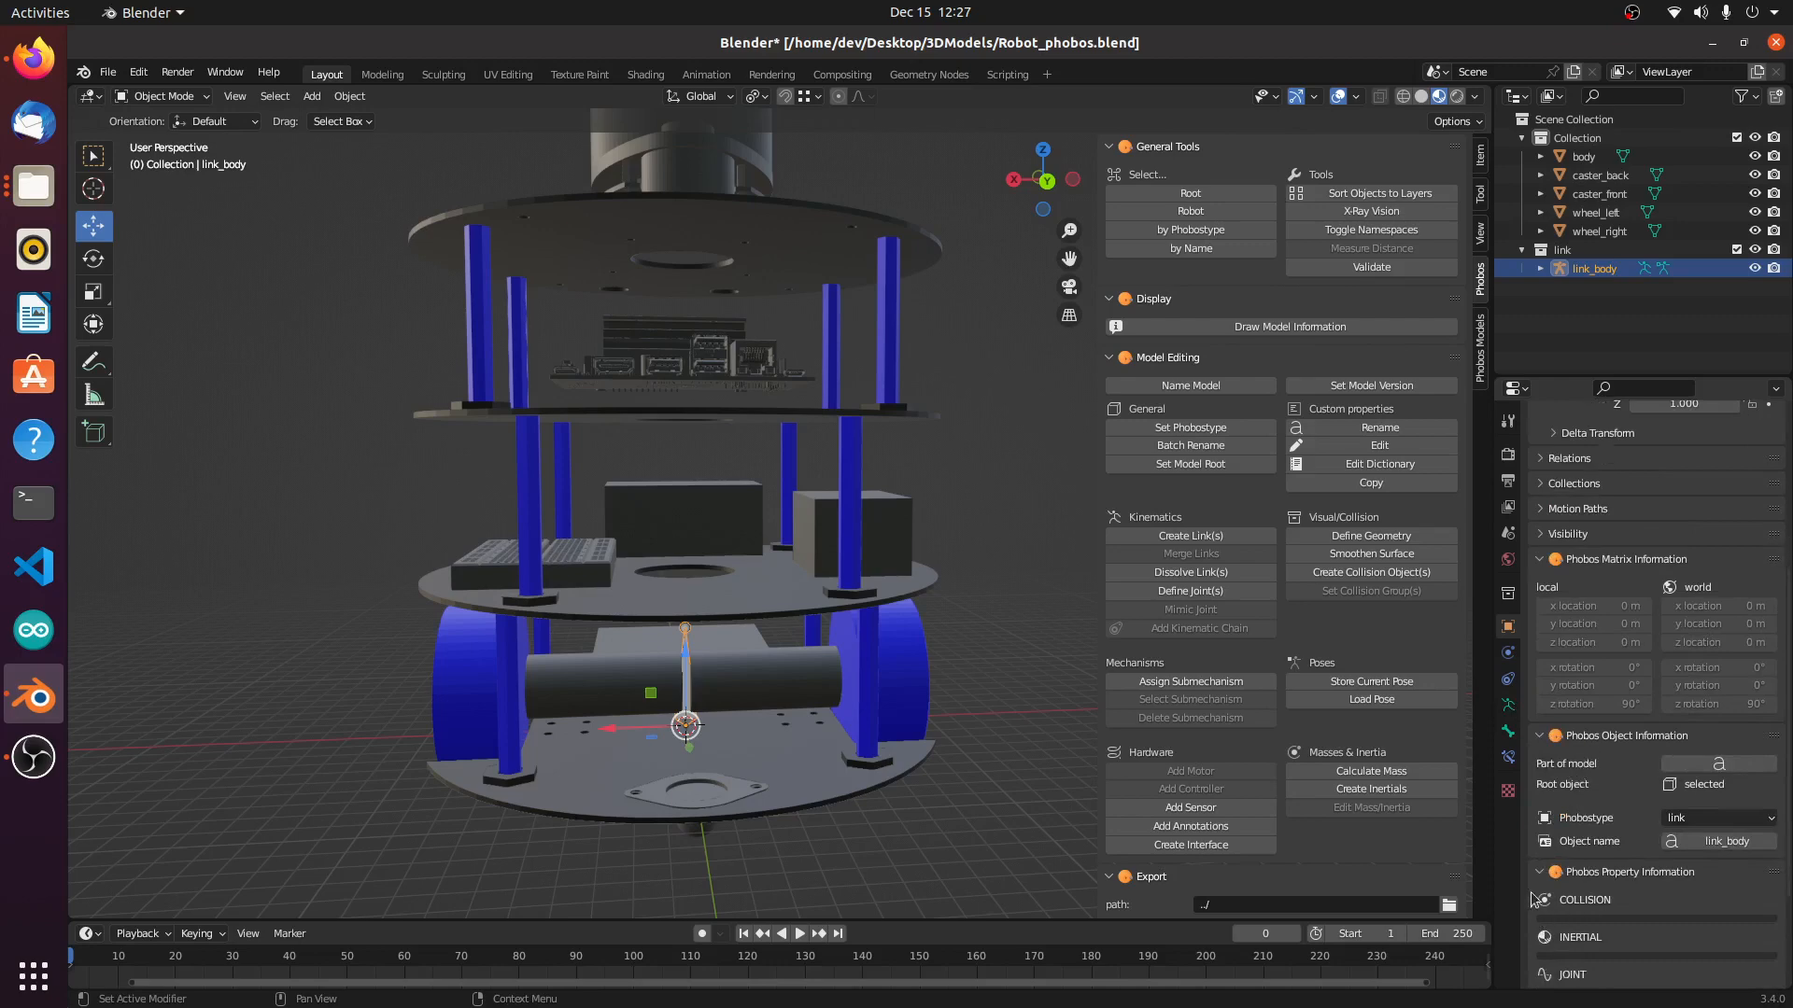
pyautogui.click(1508, 731)
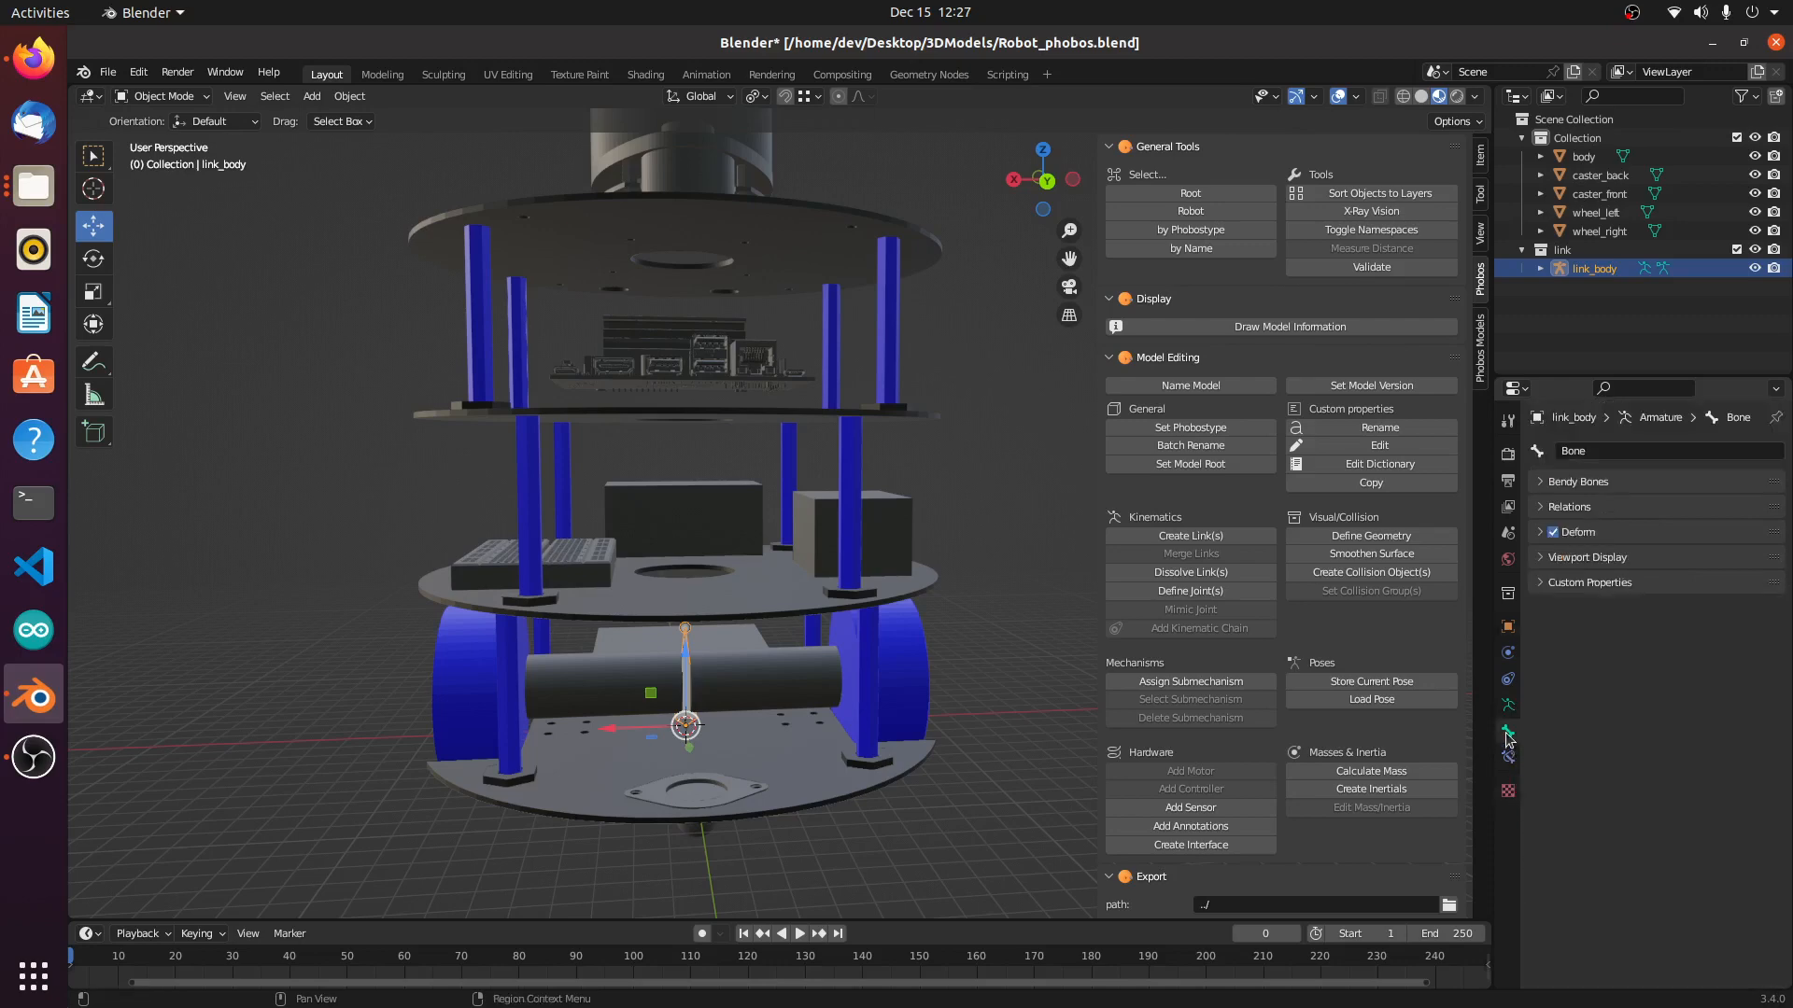
pyautogui.click(1537, 560)
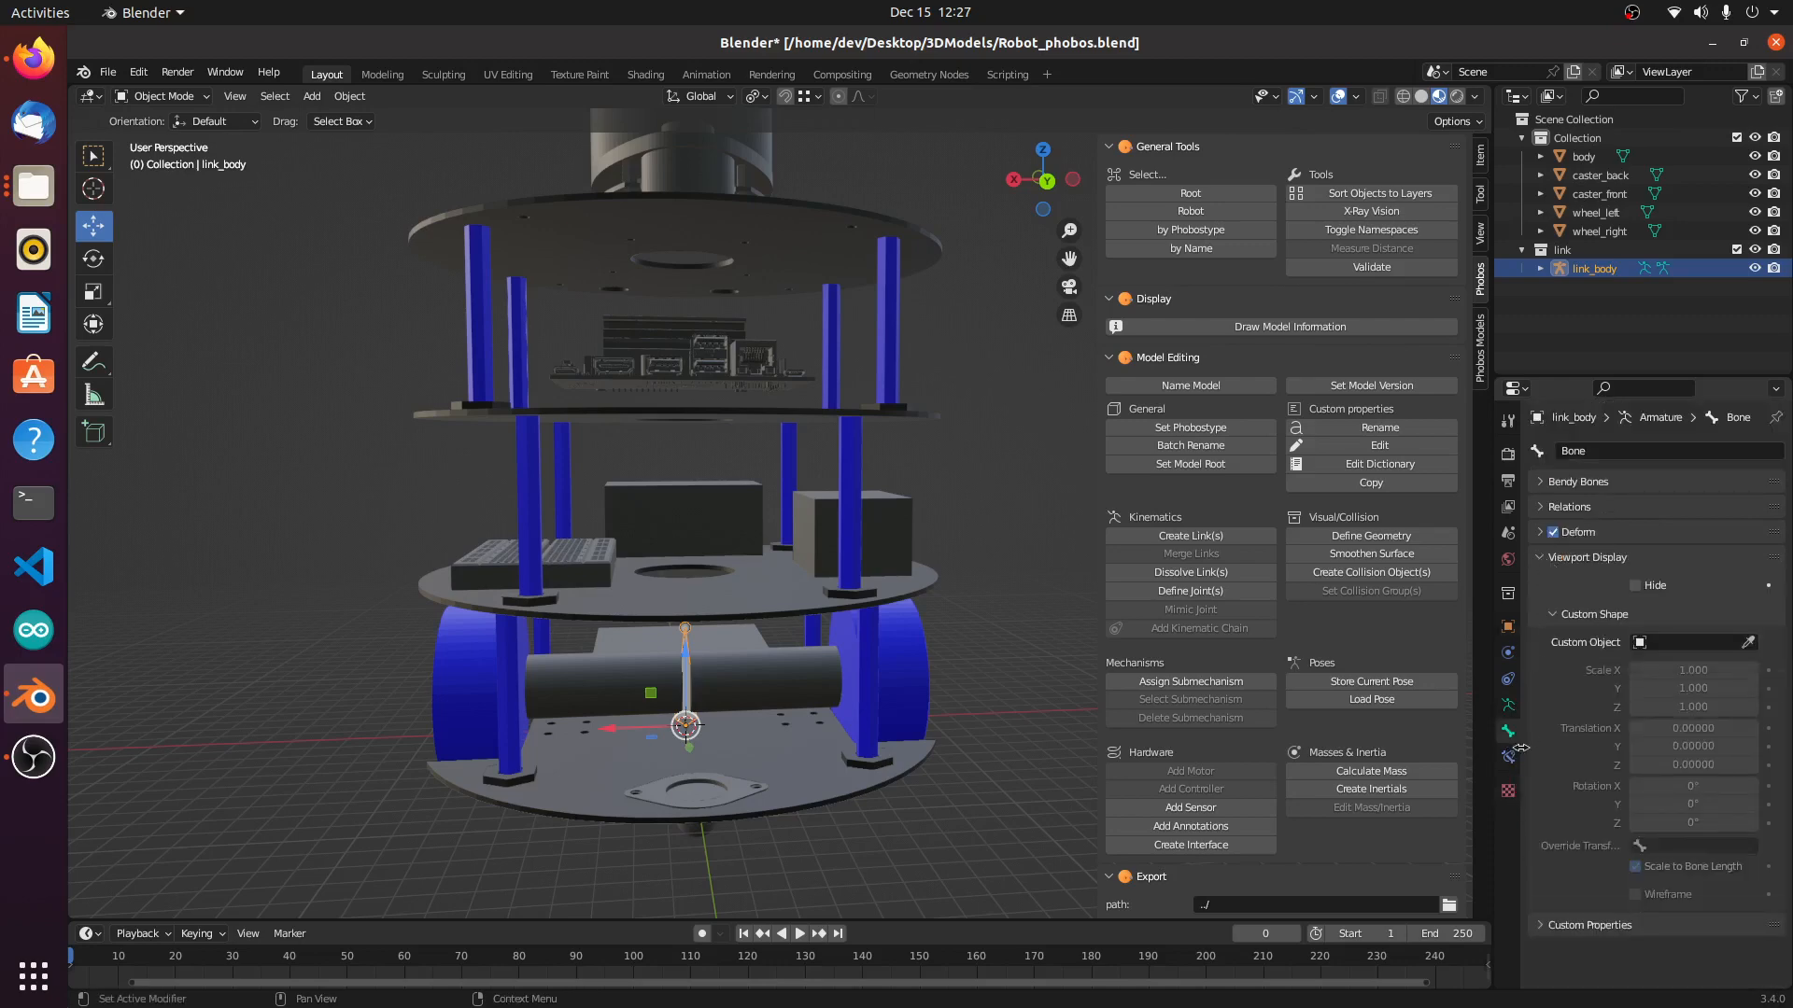
pyautogui.click(1508, 707)
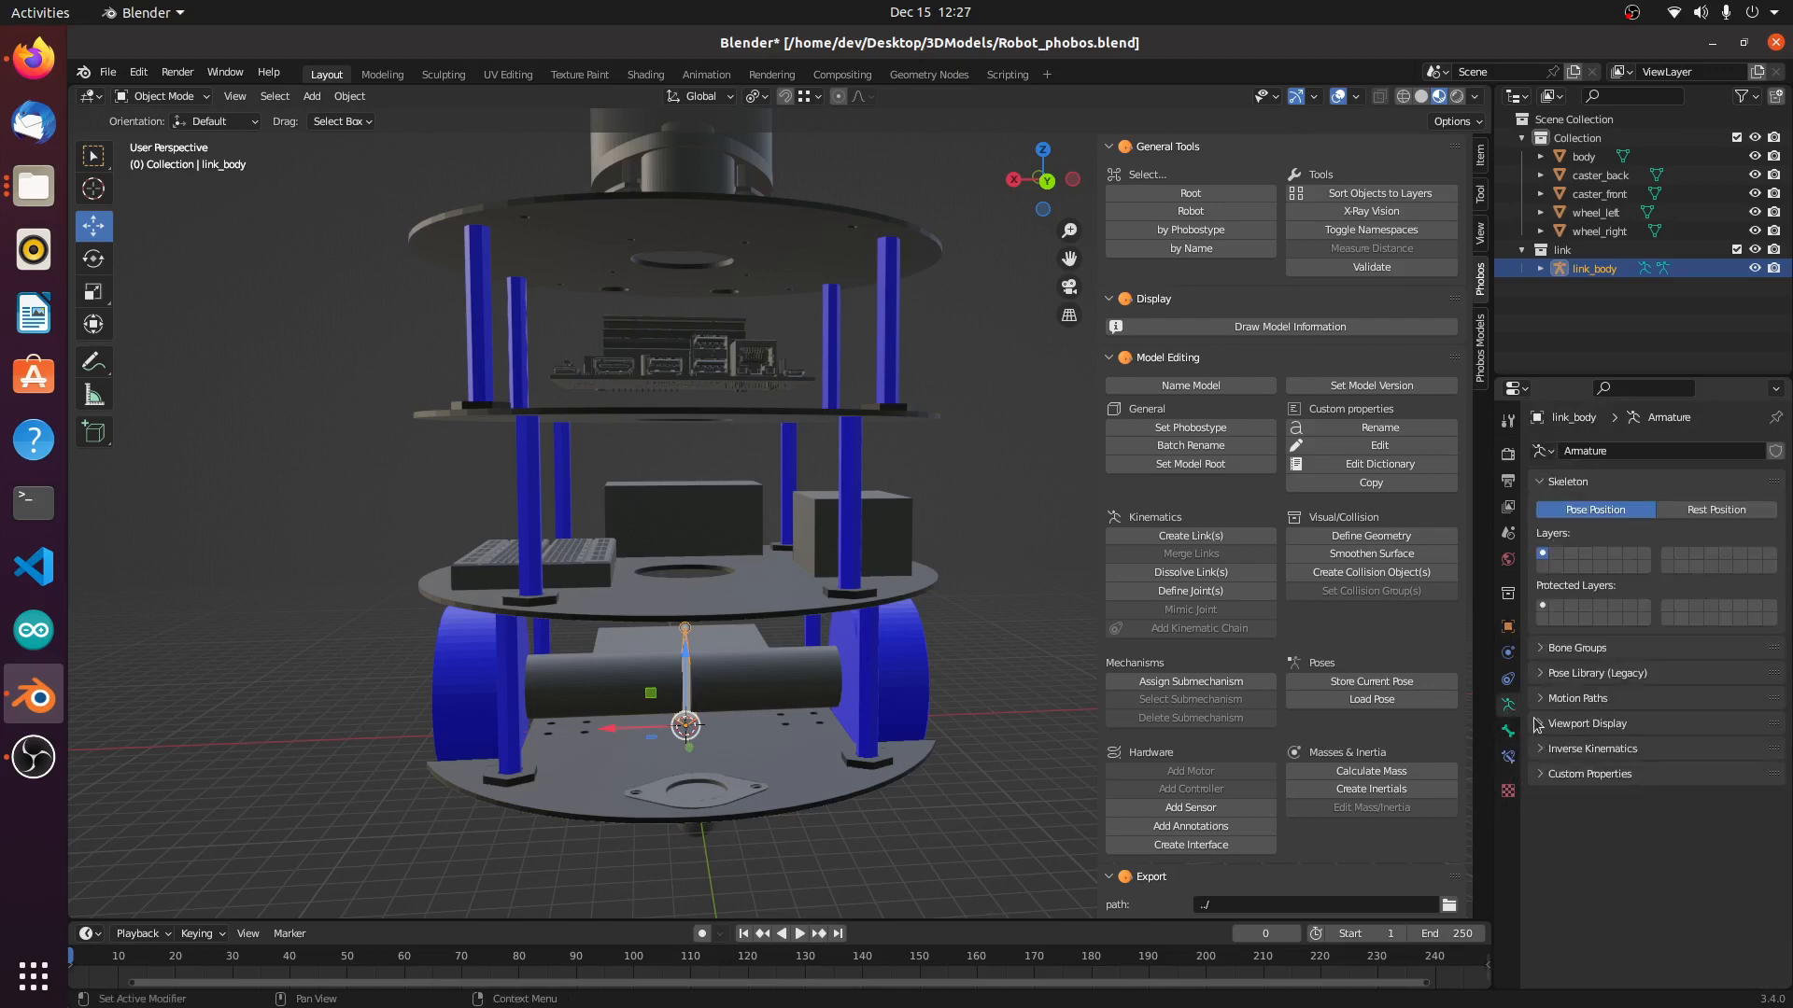
pyautogui.click(1546, 726)
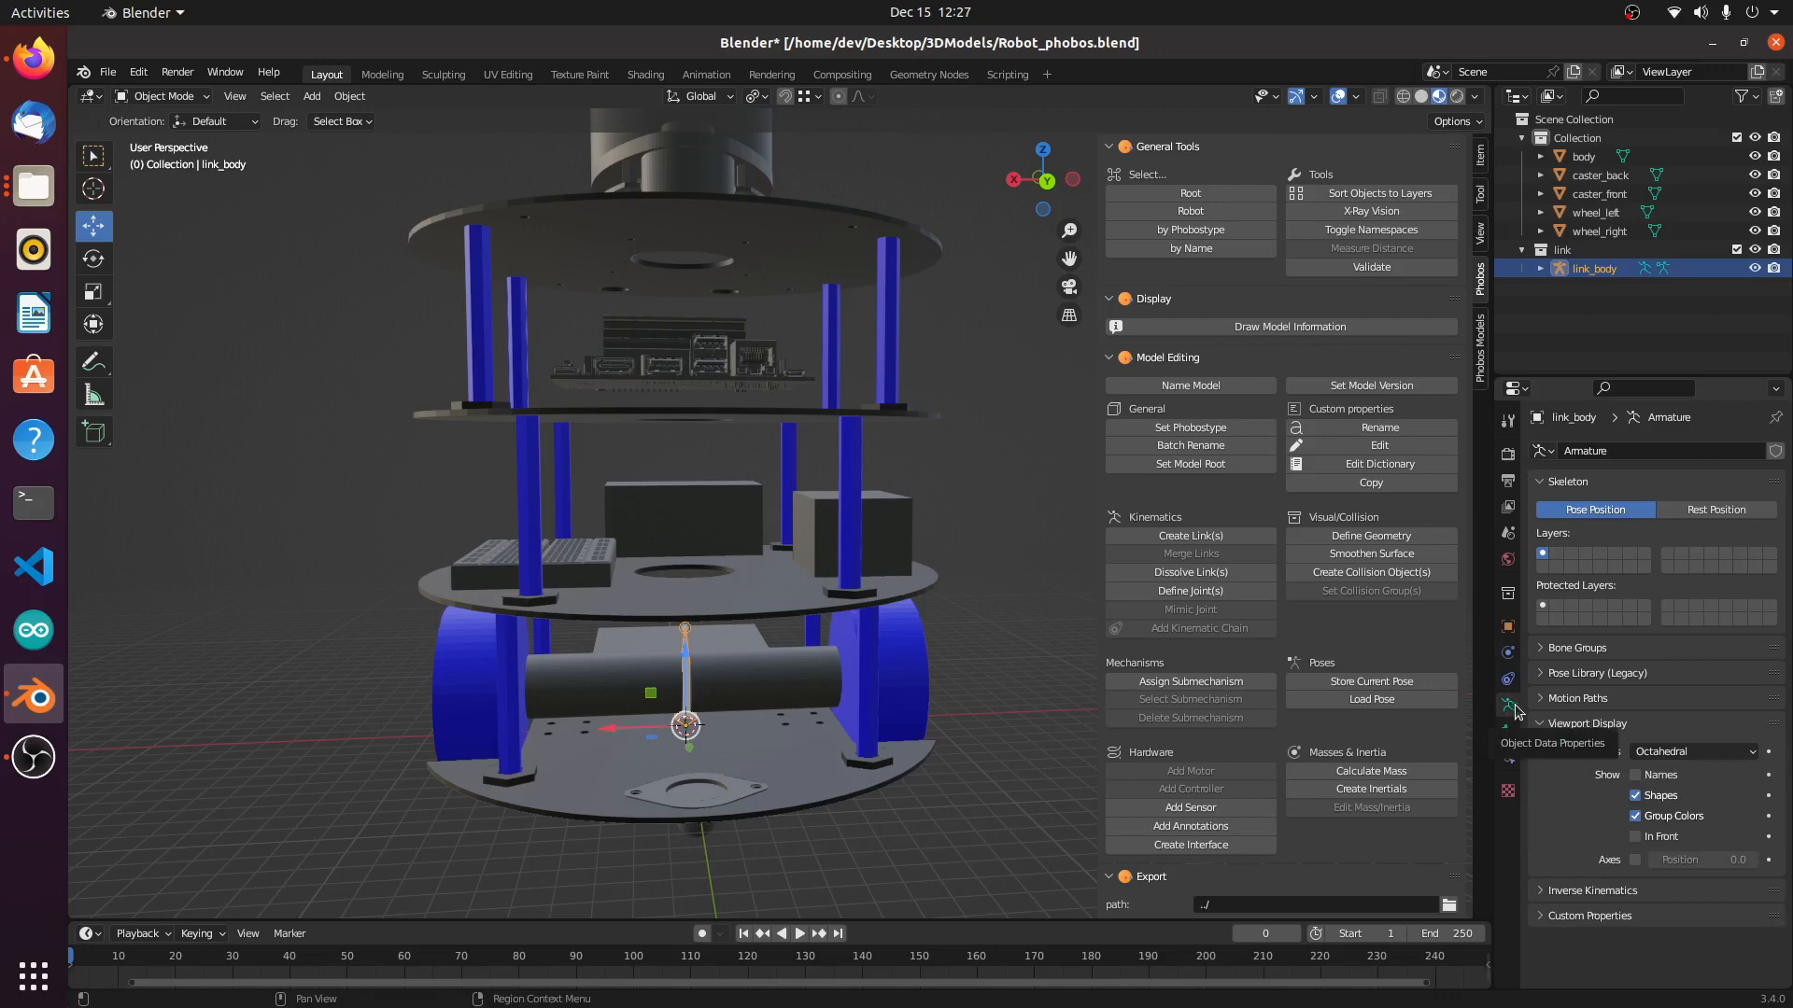
pyautogui.click(1636, 841)
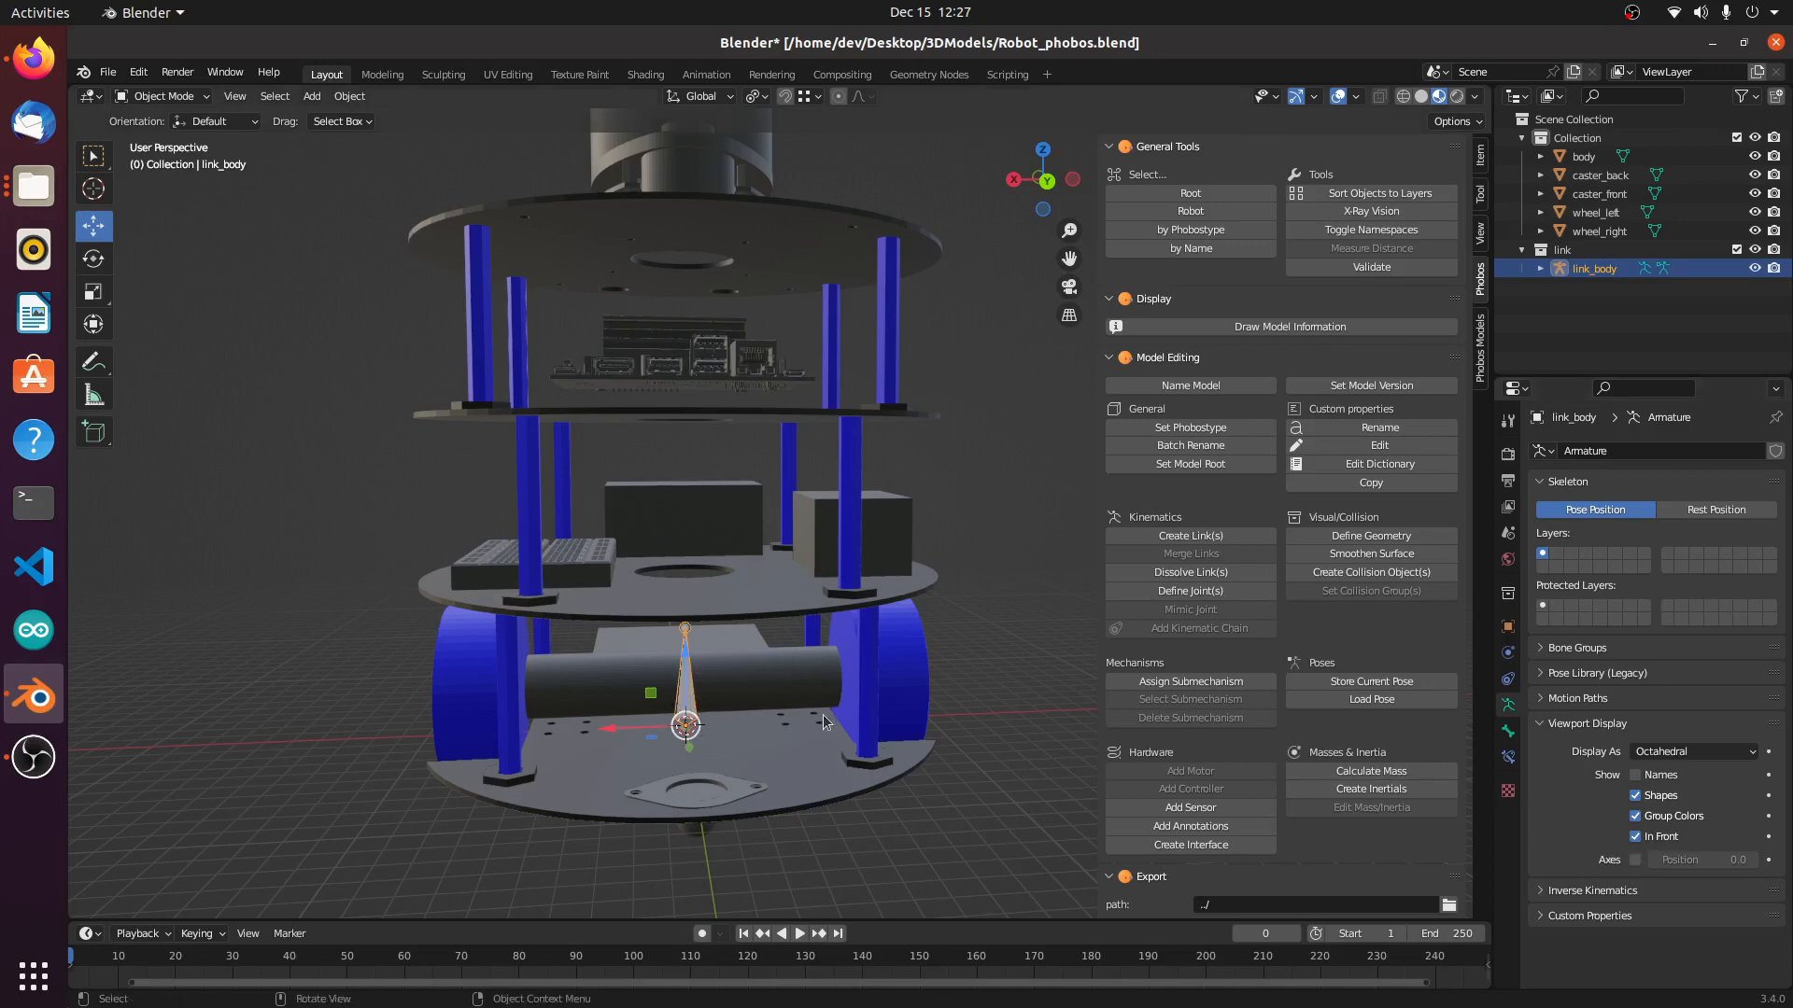
# Step: Define a joint of type fixed for link_body, inspect its joint shape up close, and deselect it
pyautogui.moveTo(950, 727); pyautogui.dragTo(955, 718, button='middle')
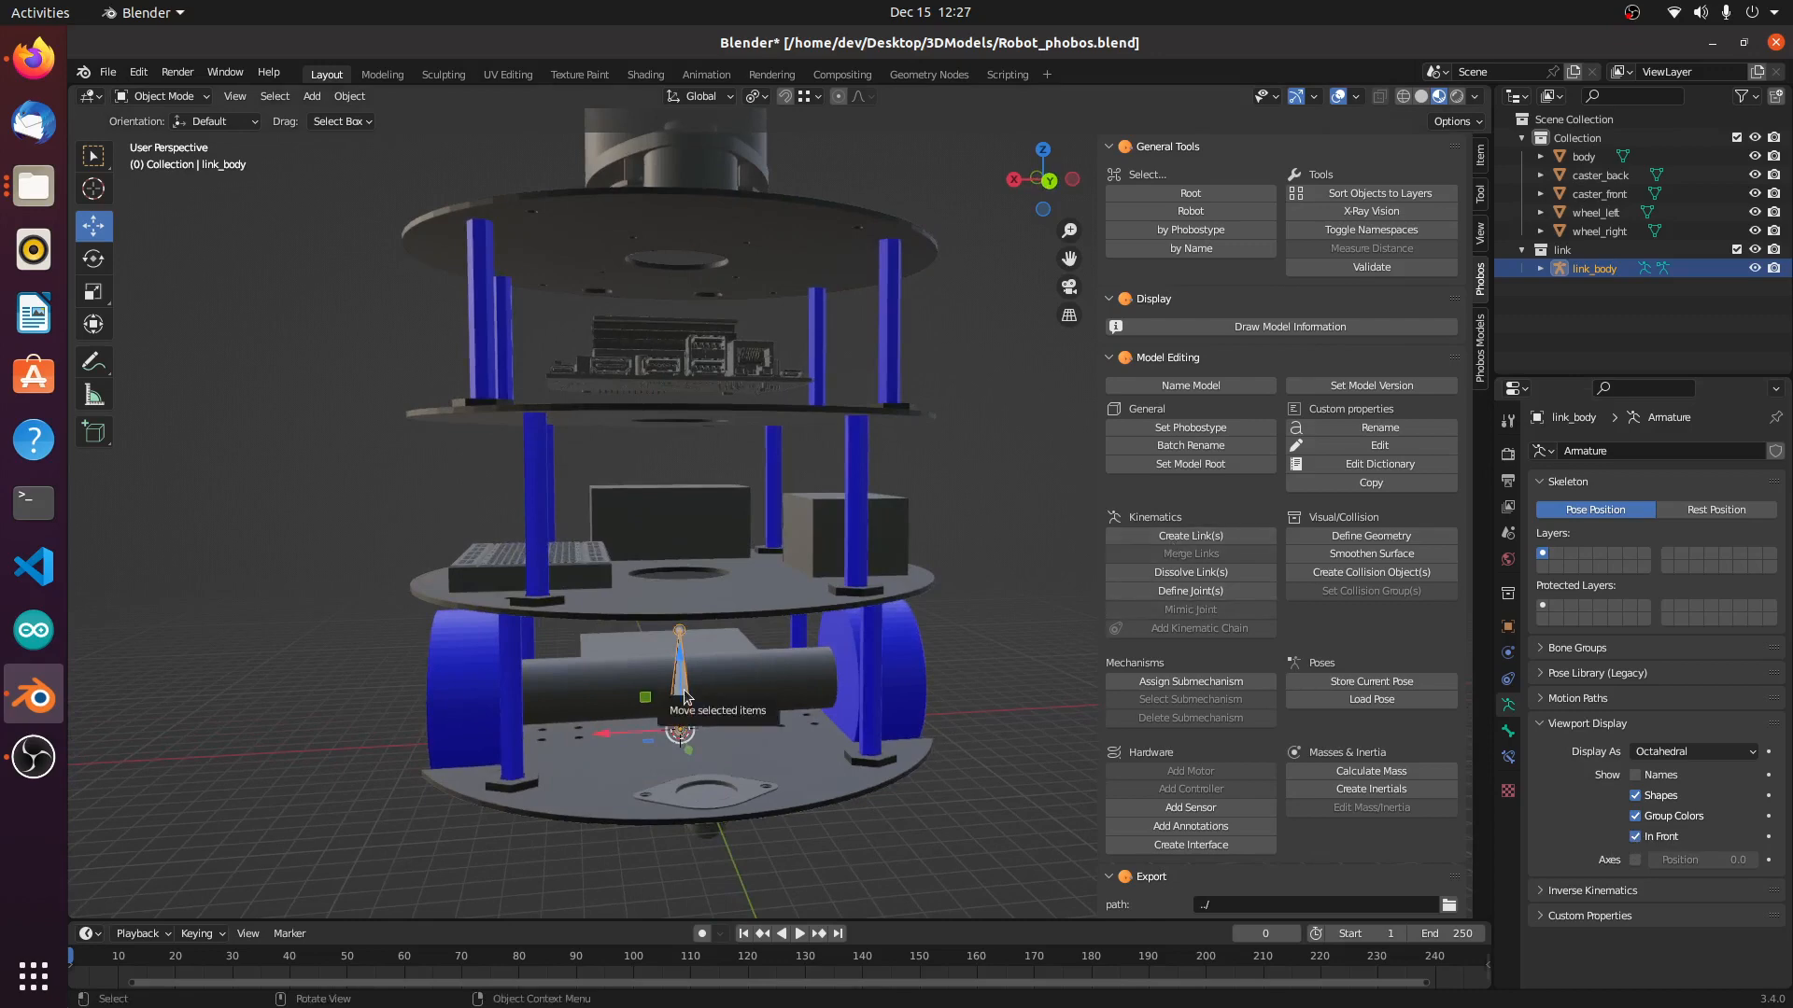
pyautogui.click(1208, 599)
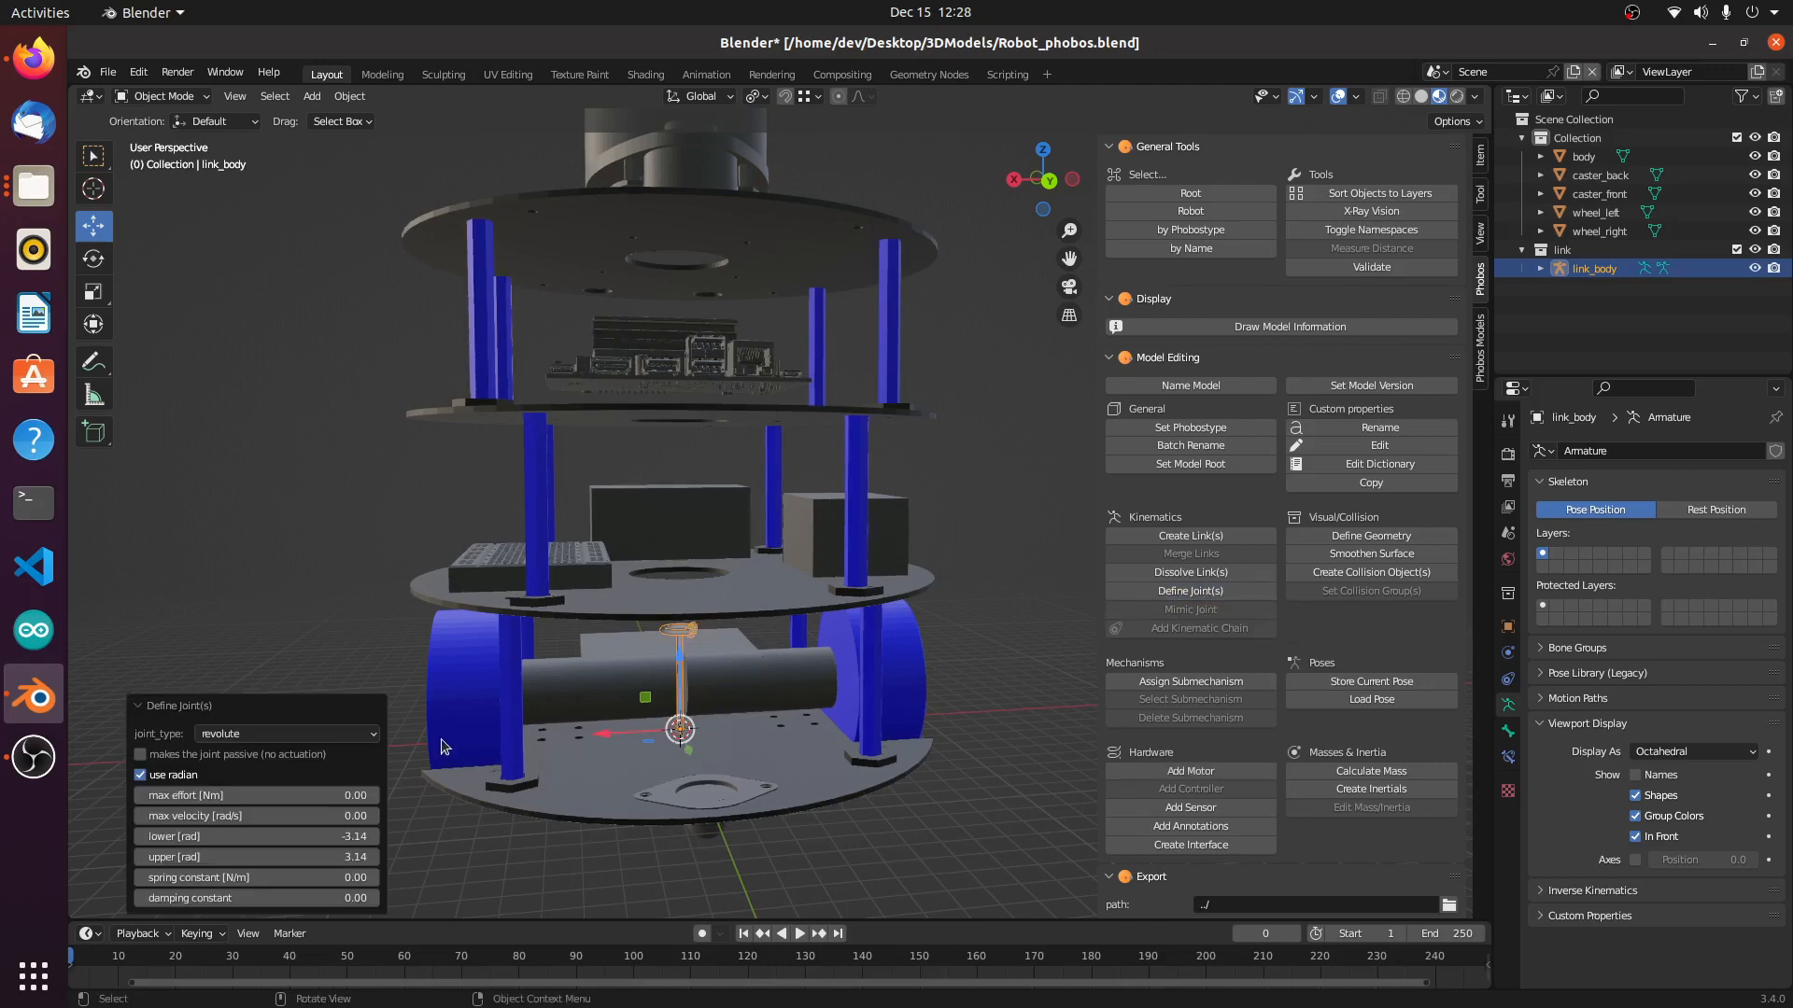
pyautogui.click(358, 738)
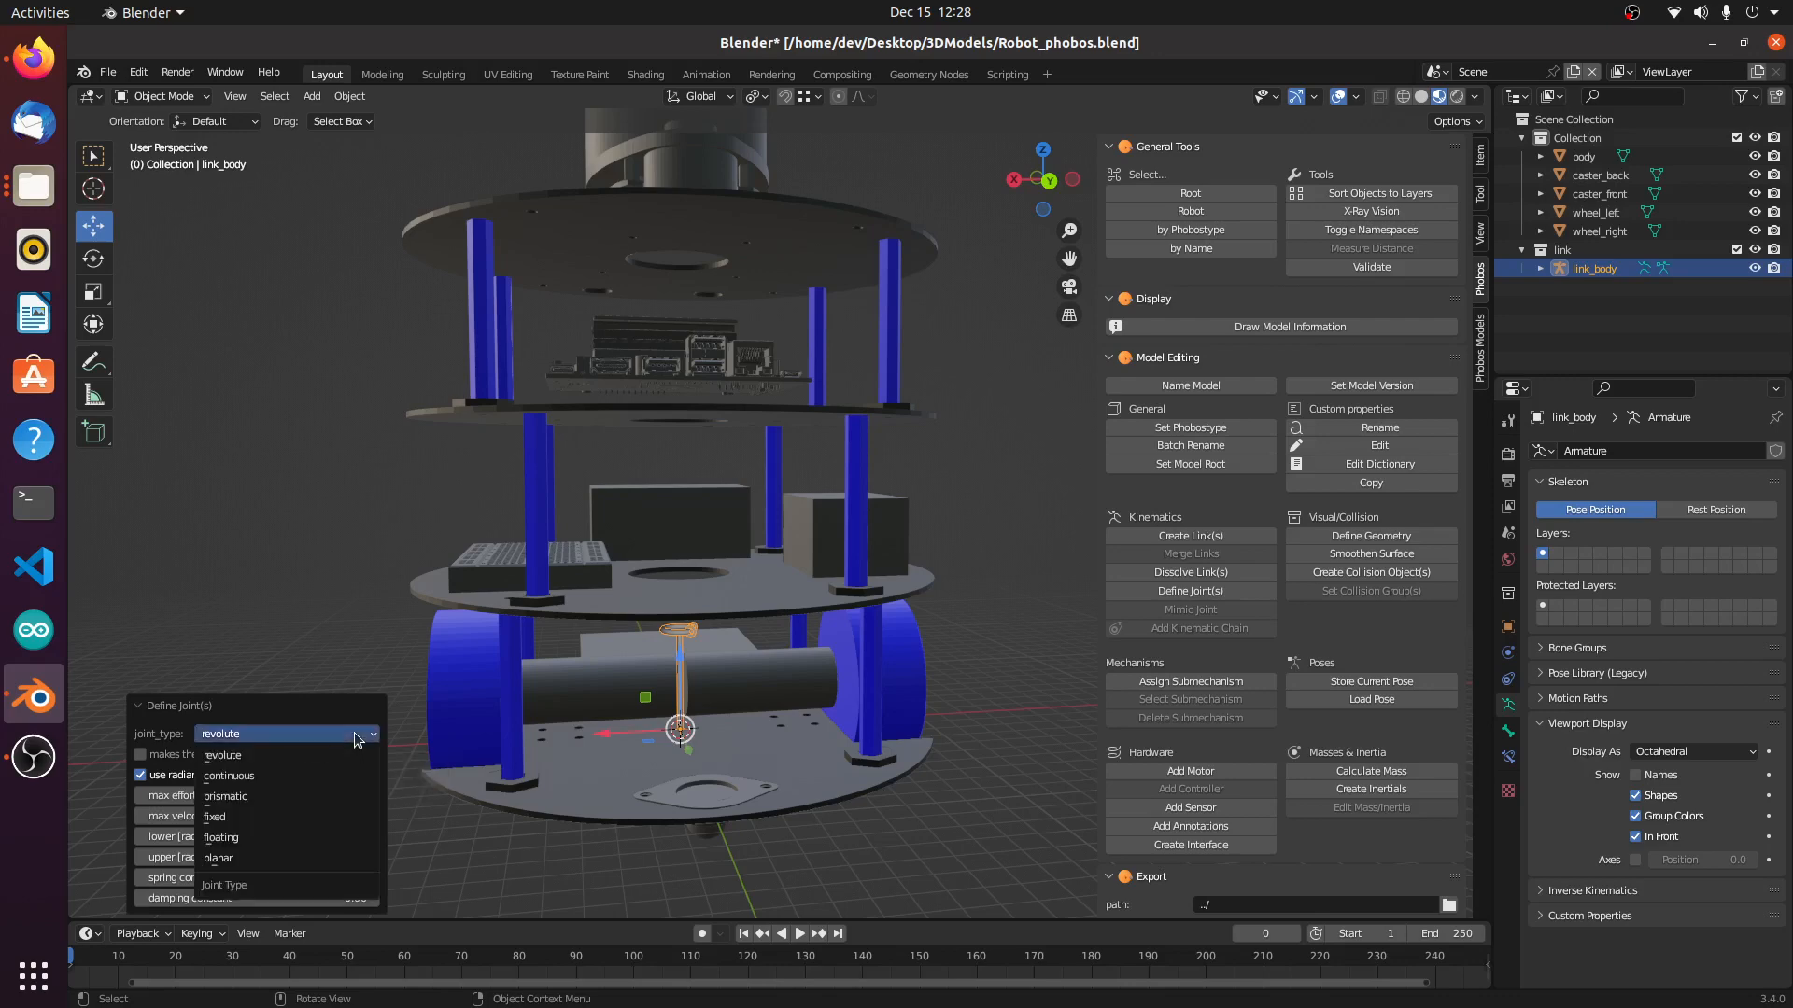
pyautogui.click(268, 817)
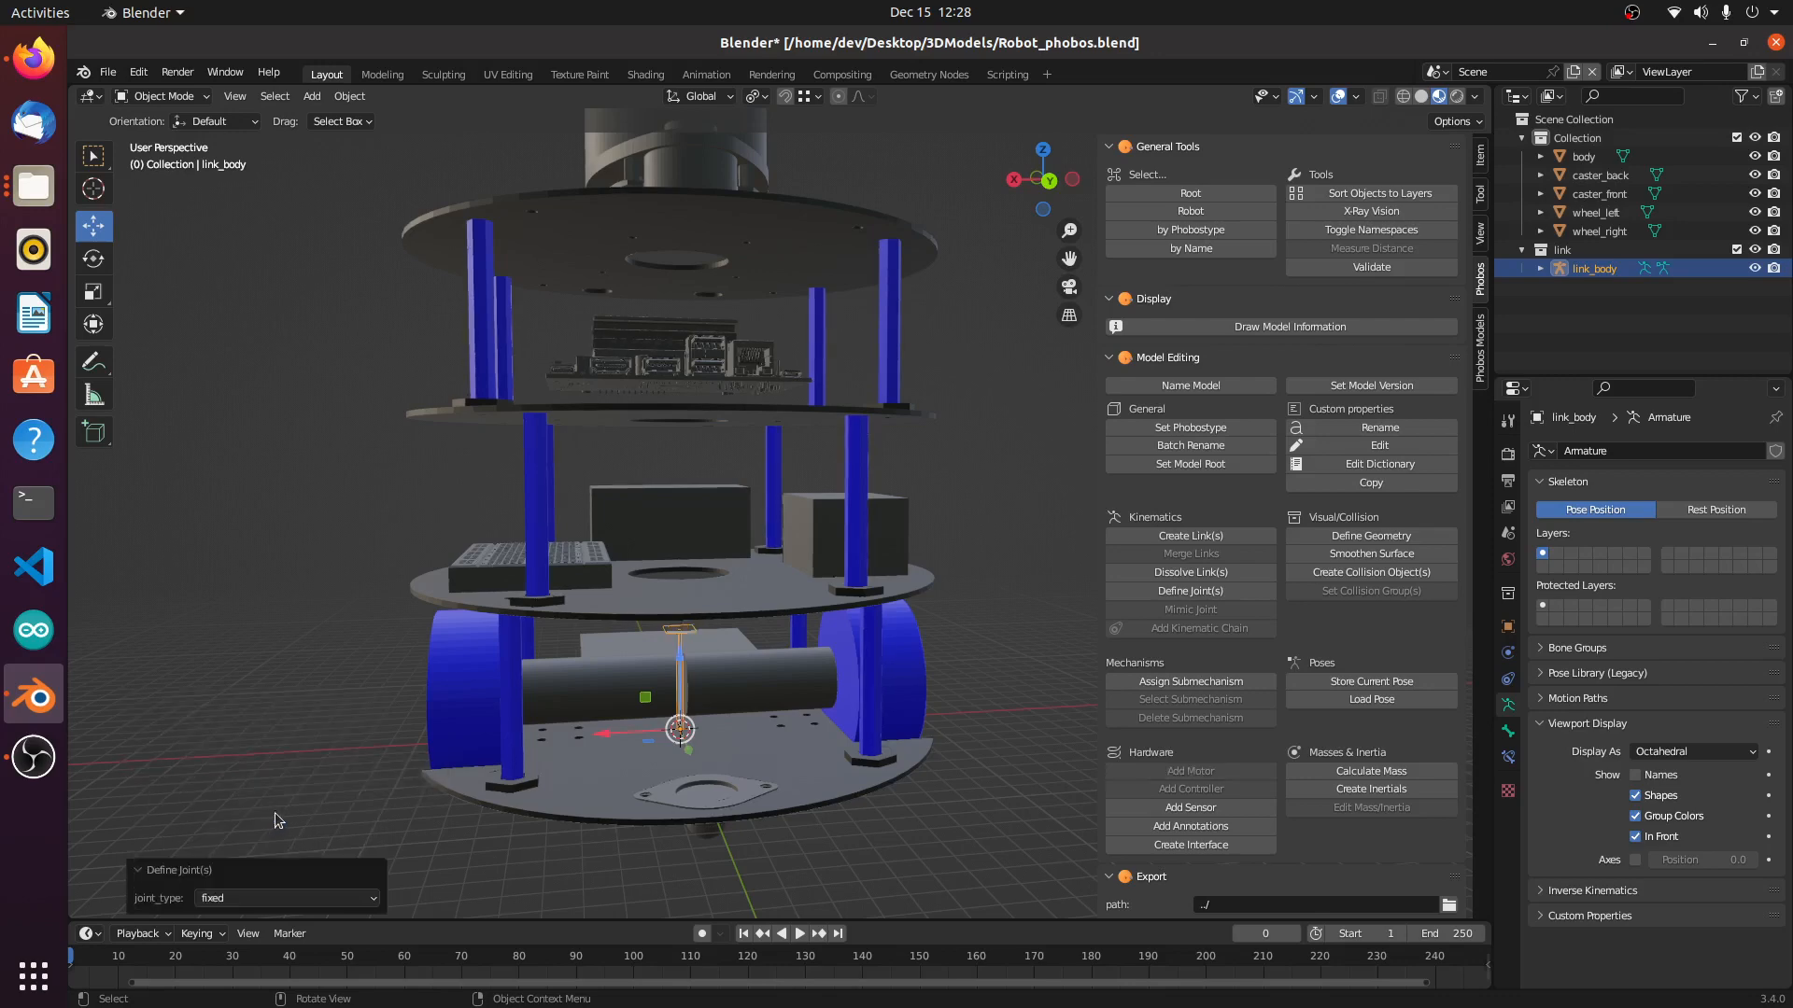
pyautogui.scroll(1, 708, 702)
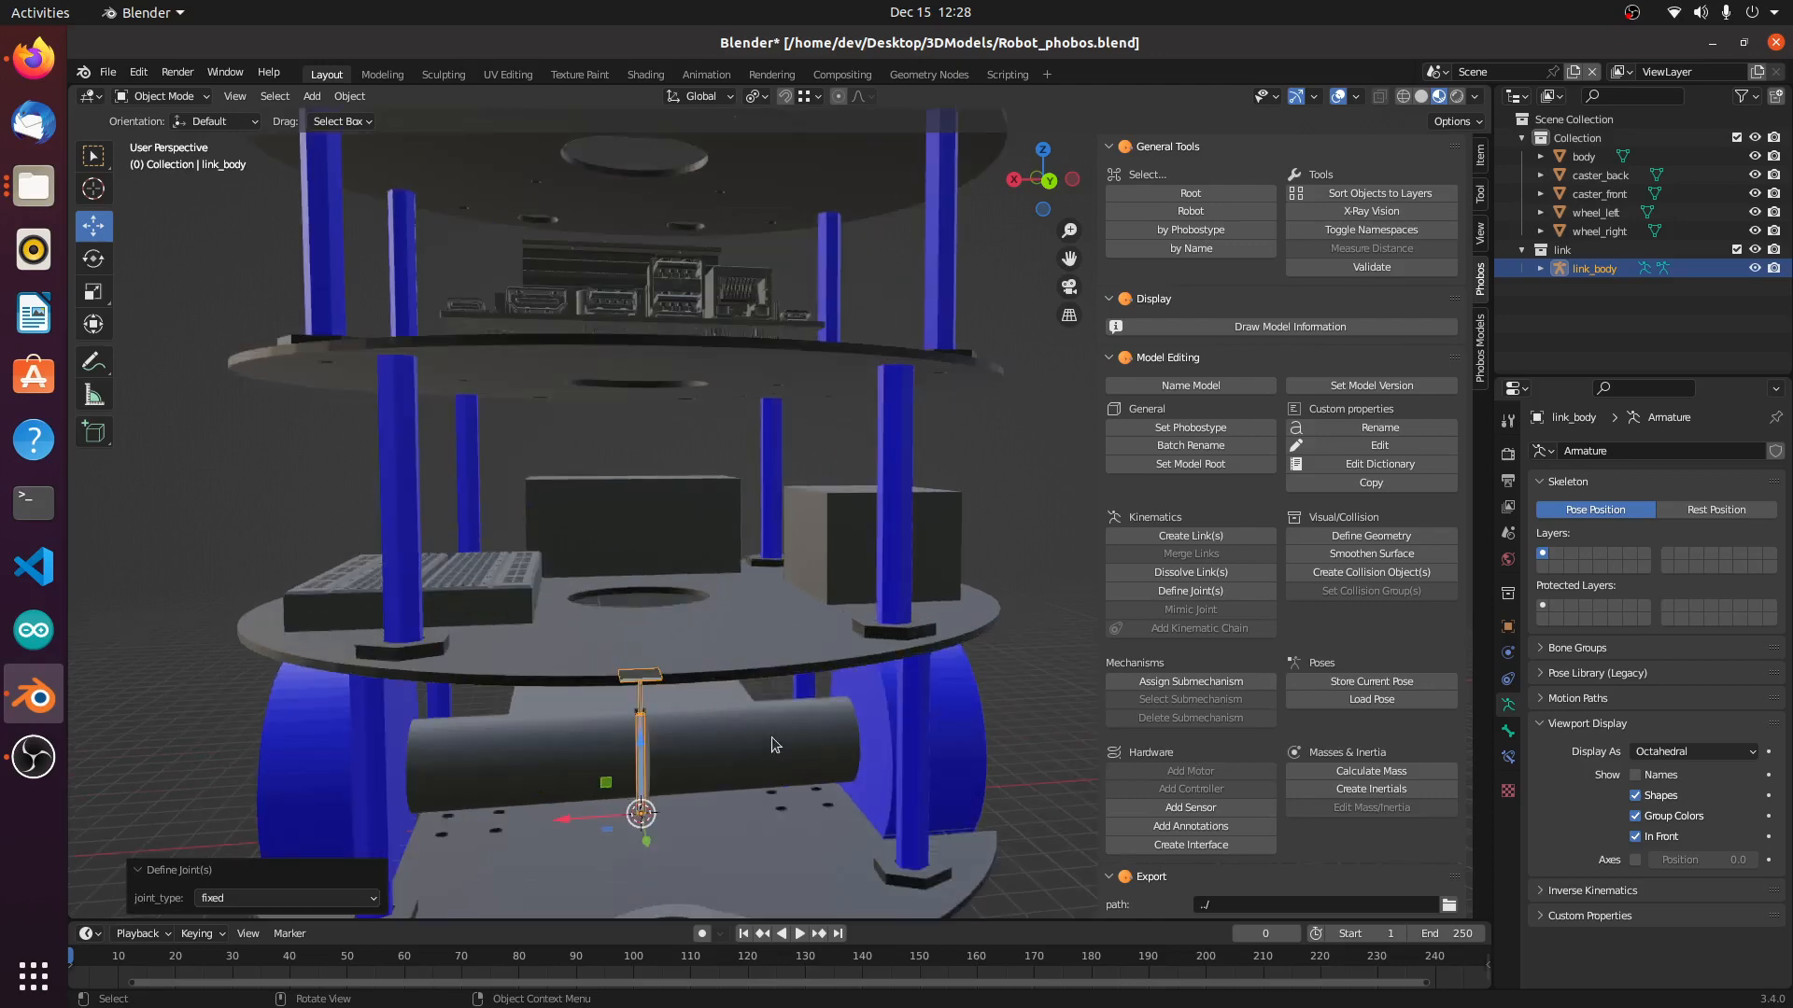
pyautogui.scroll(1, 775, 747)
pyautogui.scroll(1, 797, 737)
pyautogui.scroll(1, 738, 719)
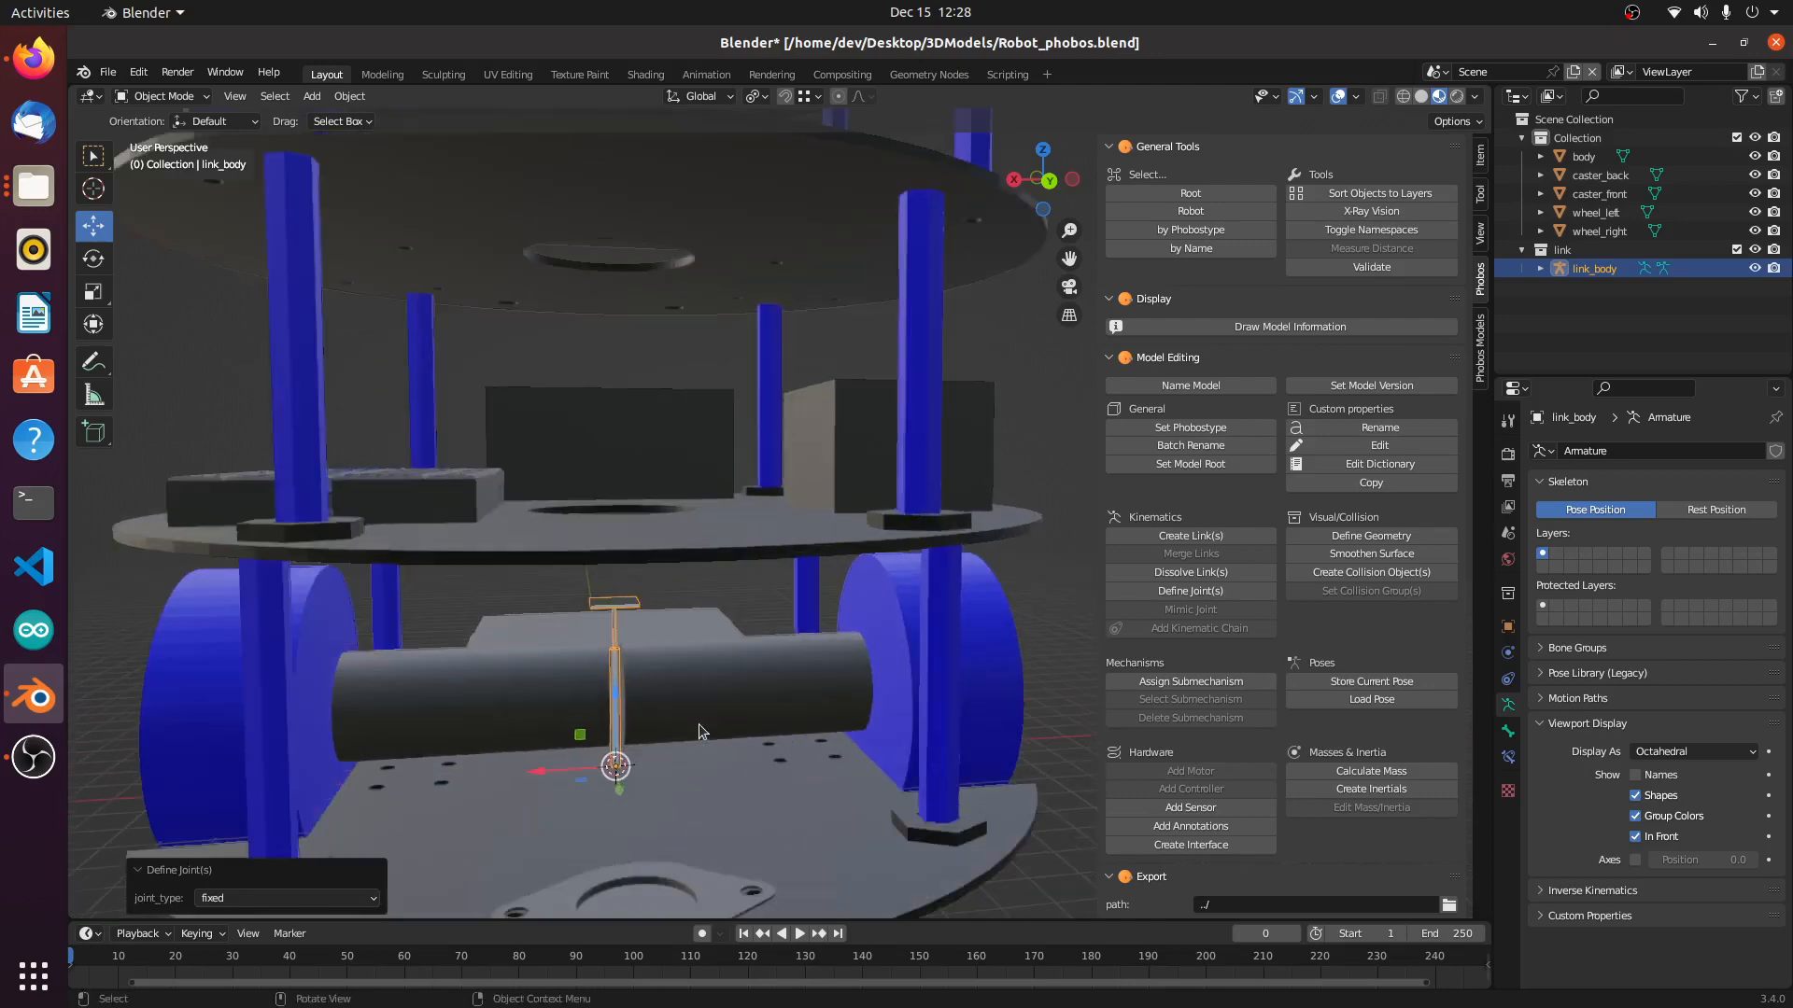
pyautogui.click(1038, 612)
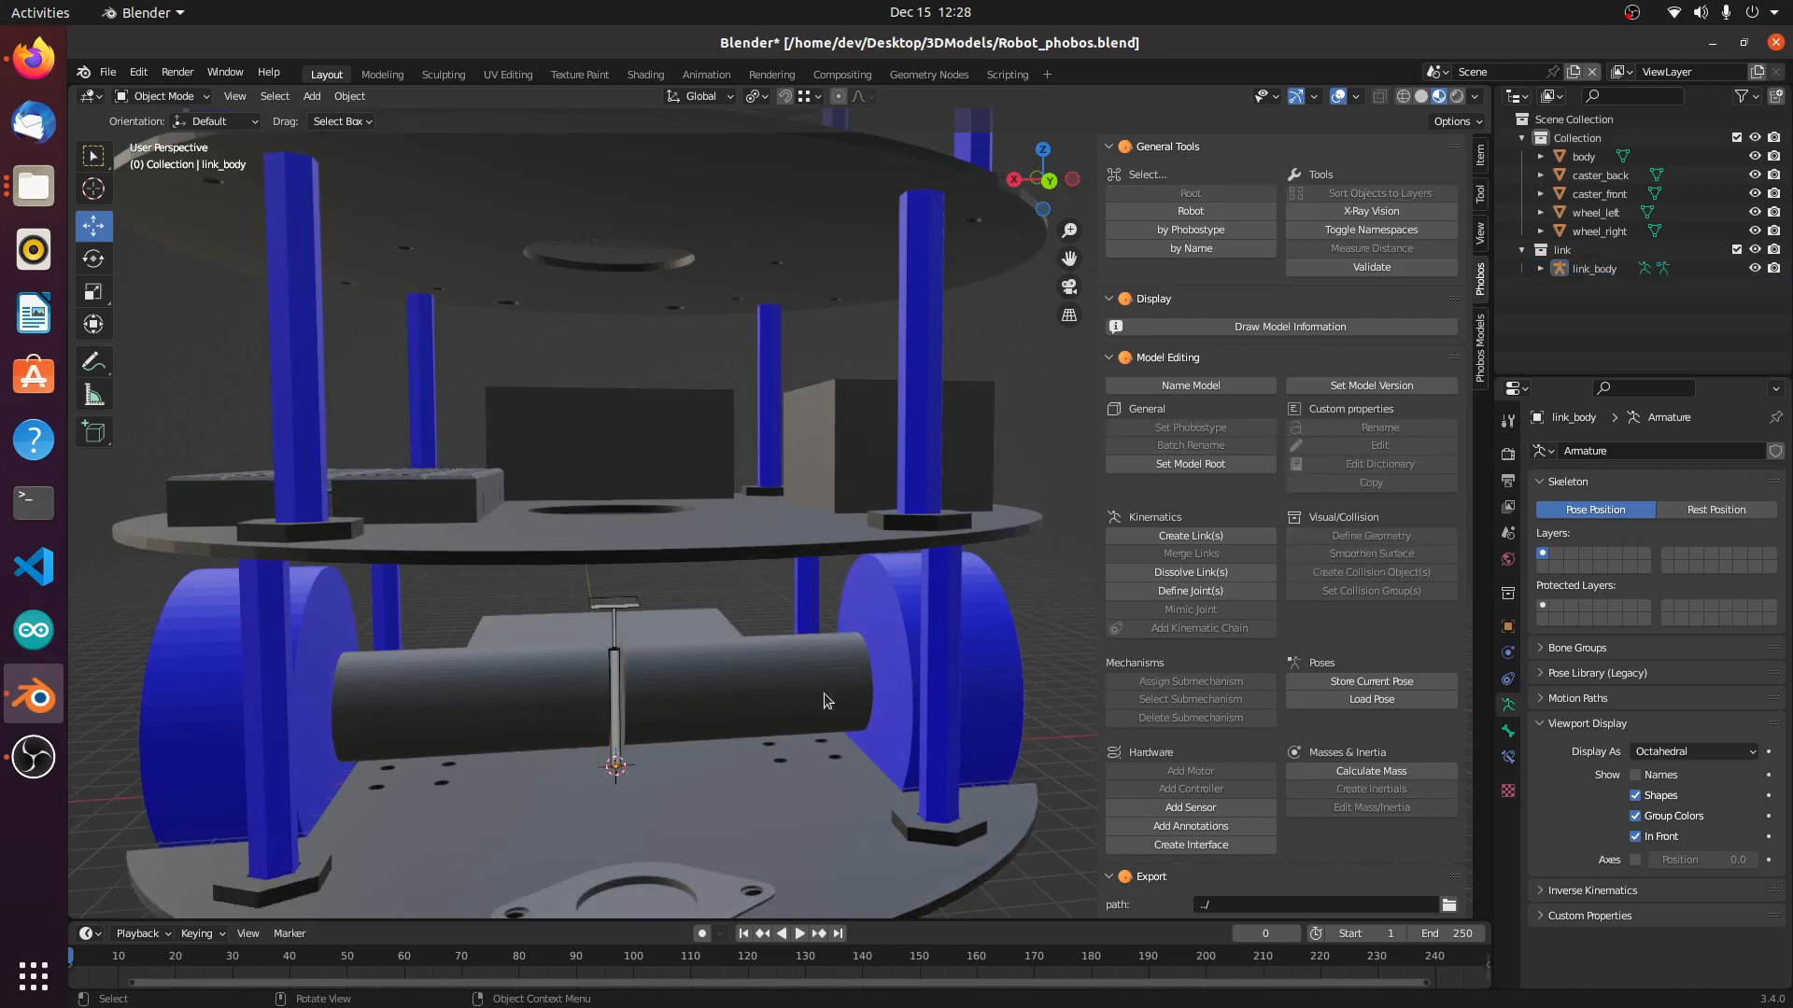
# Step: Create a link from wheel_right at the selected object with visual size 200, and display its armature in front
pyautogui.scroll(-1, 626, 734)
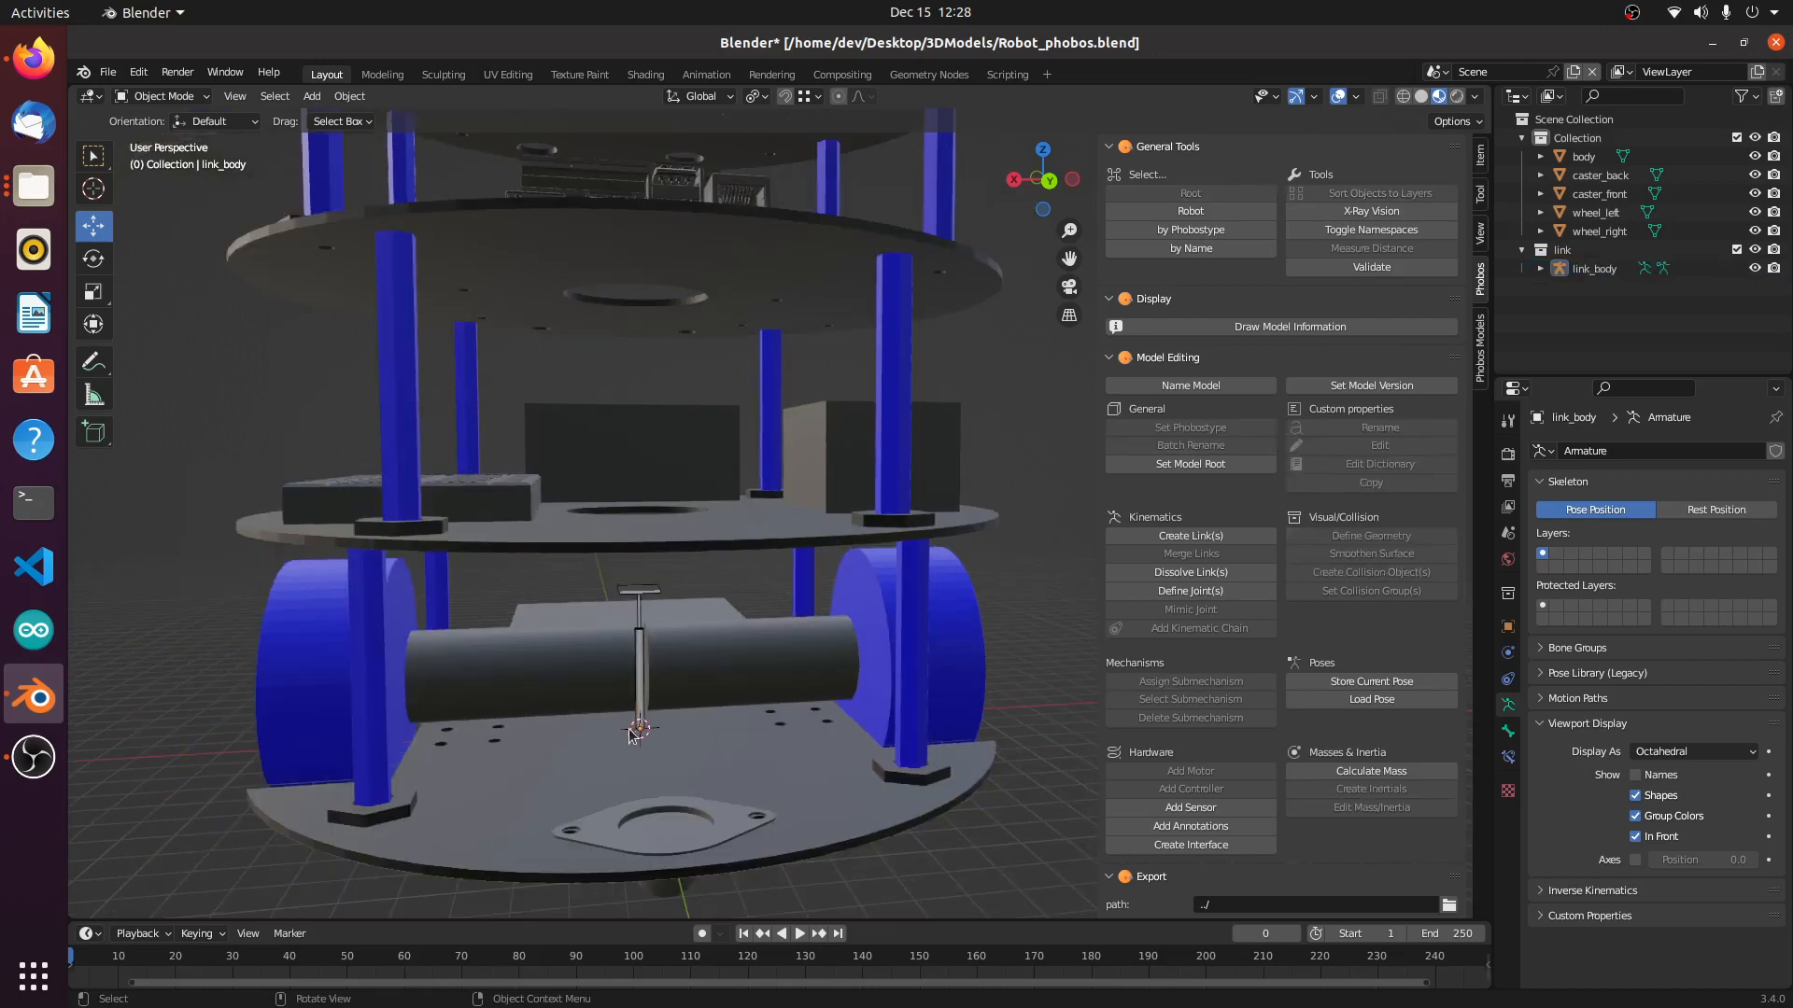
pyautogui.click(299, 681)
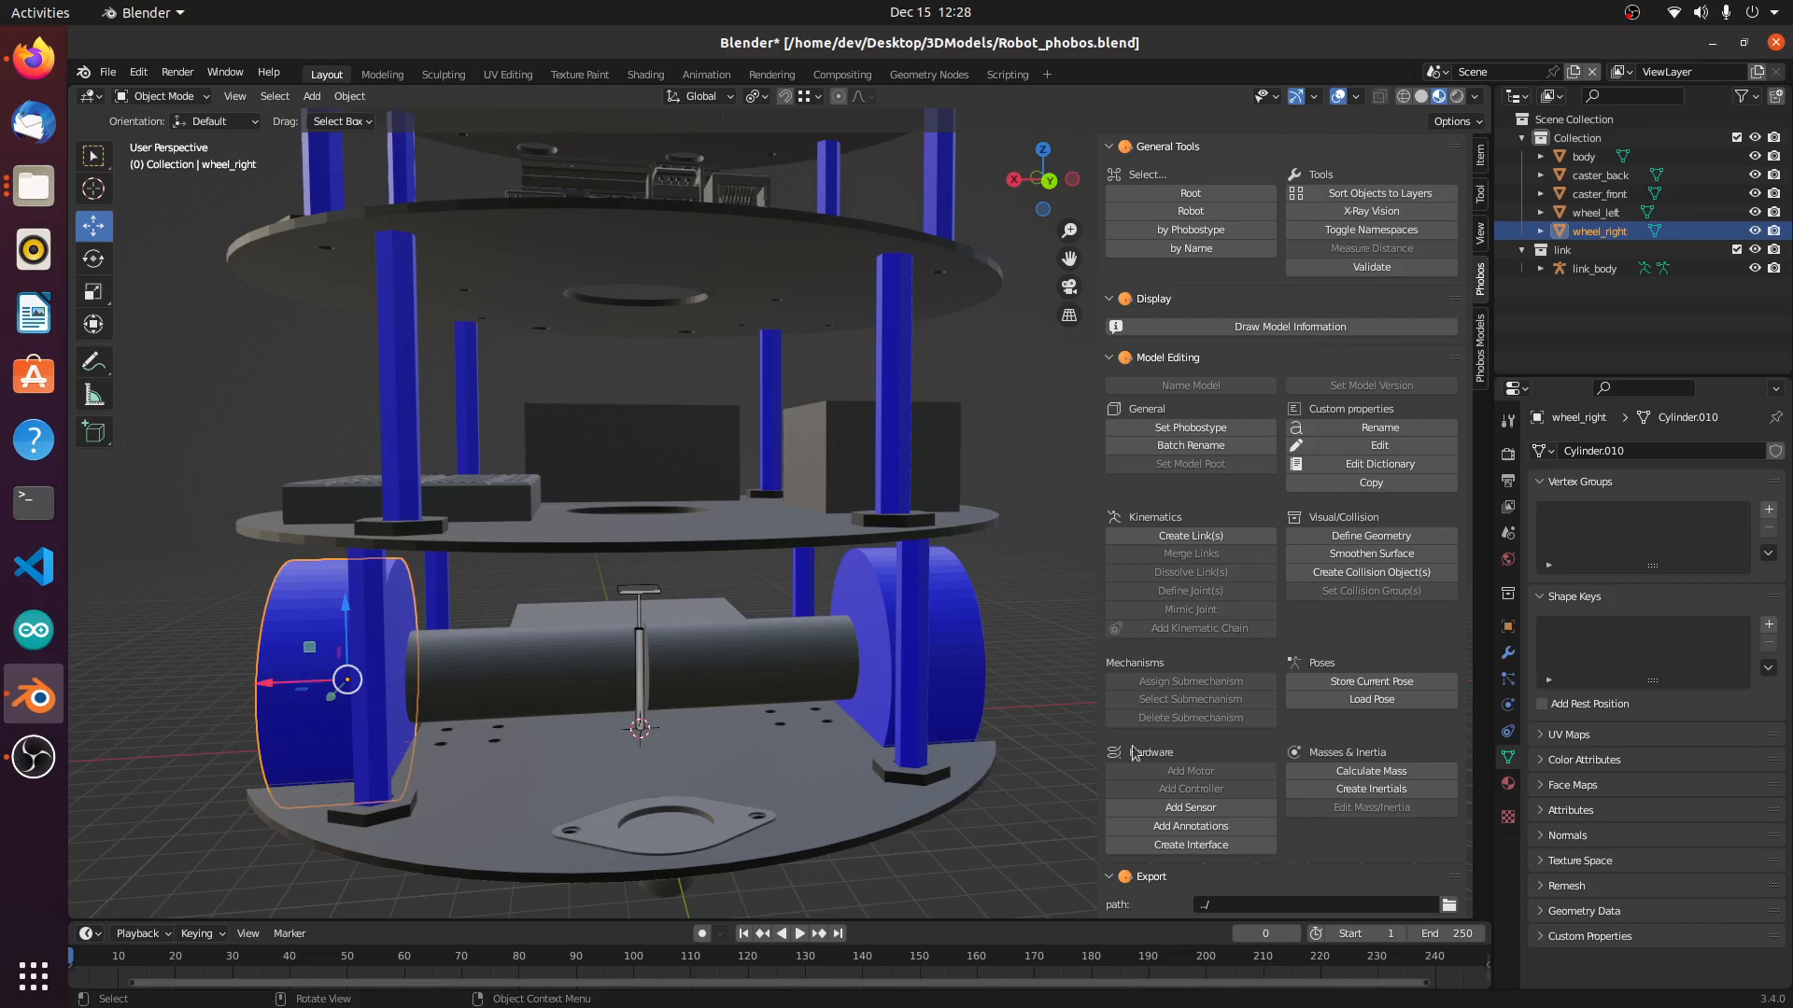
pyautogui.click(1199, 539)
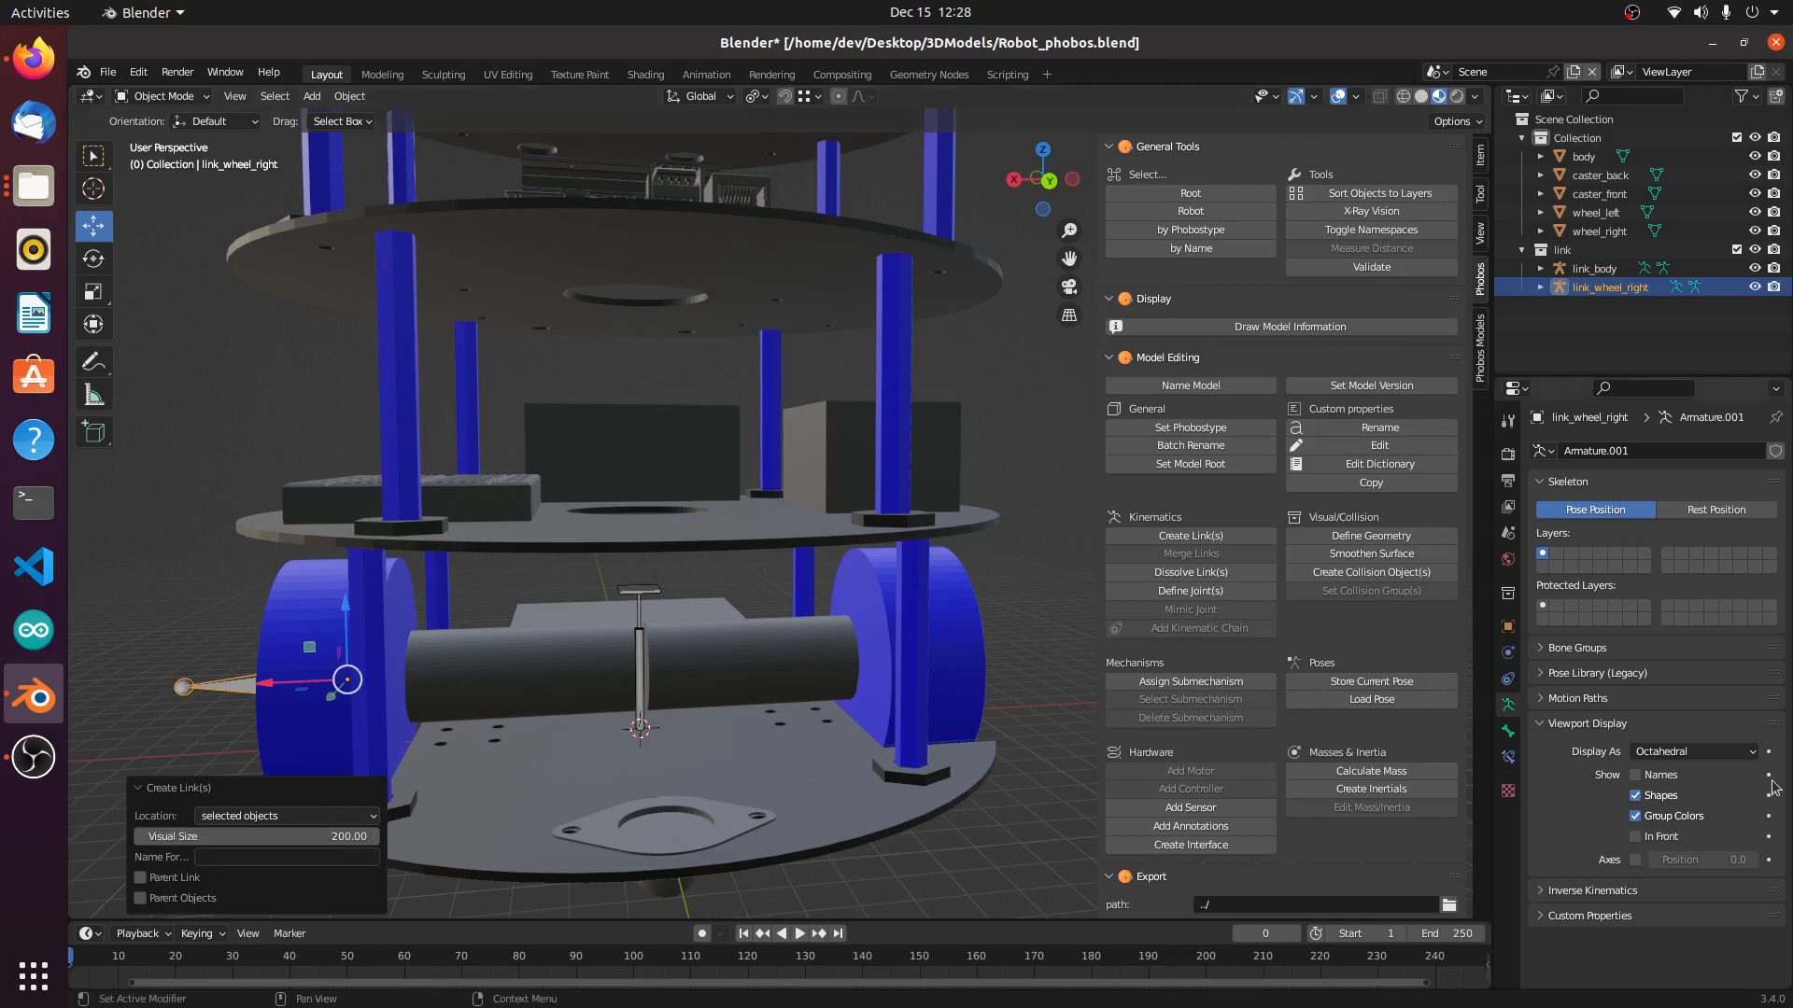
pyautogui.click(1635, 836)
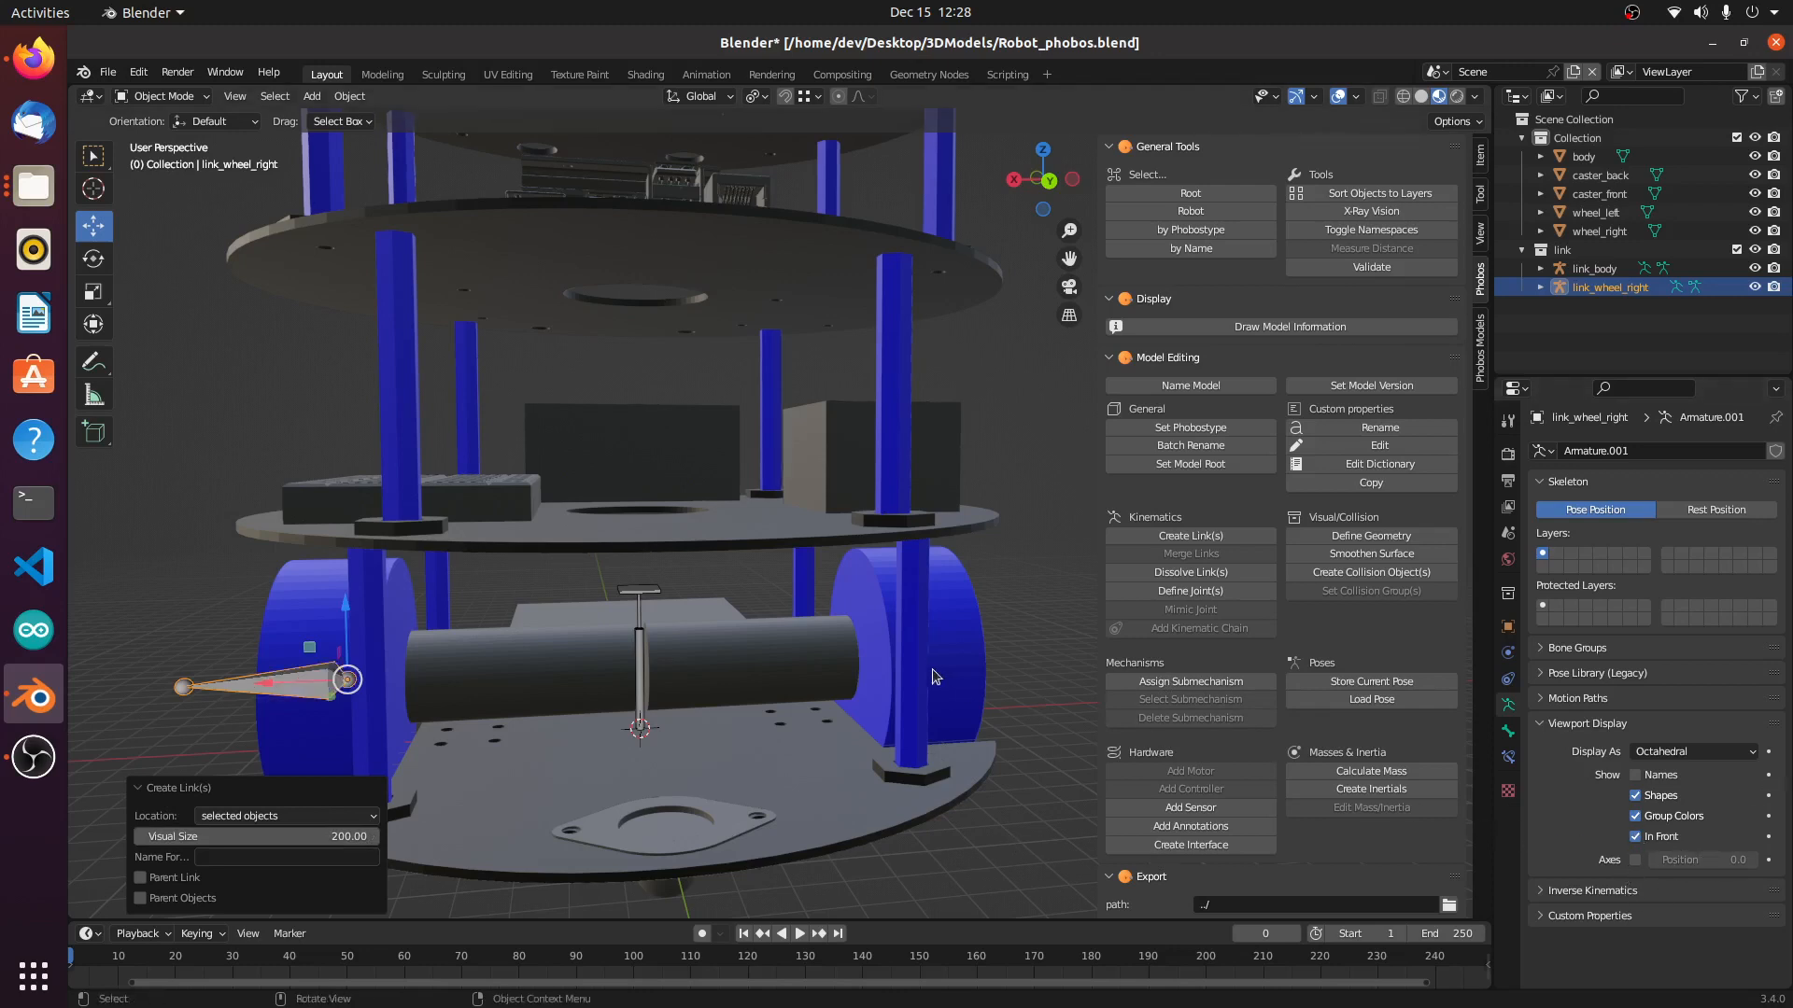
# Step: Define a joint of type continuous for link_wheel_right and deselect it
pyautogui.keyDown('shift'); pyautogui.moveTo(585, 706); pyautogui.dragTo(685, 629, button='middle'); pyautogui.keyUp('shift')
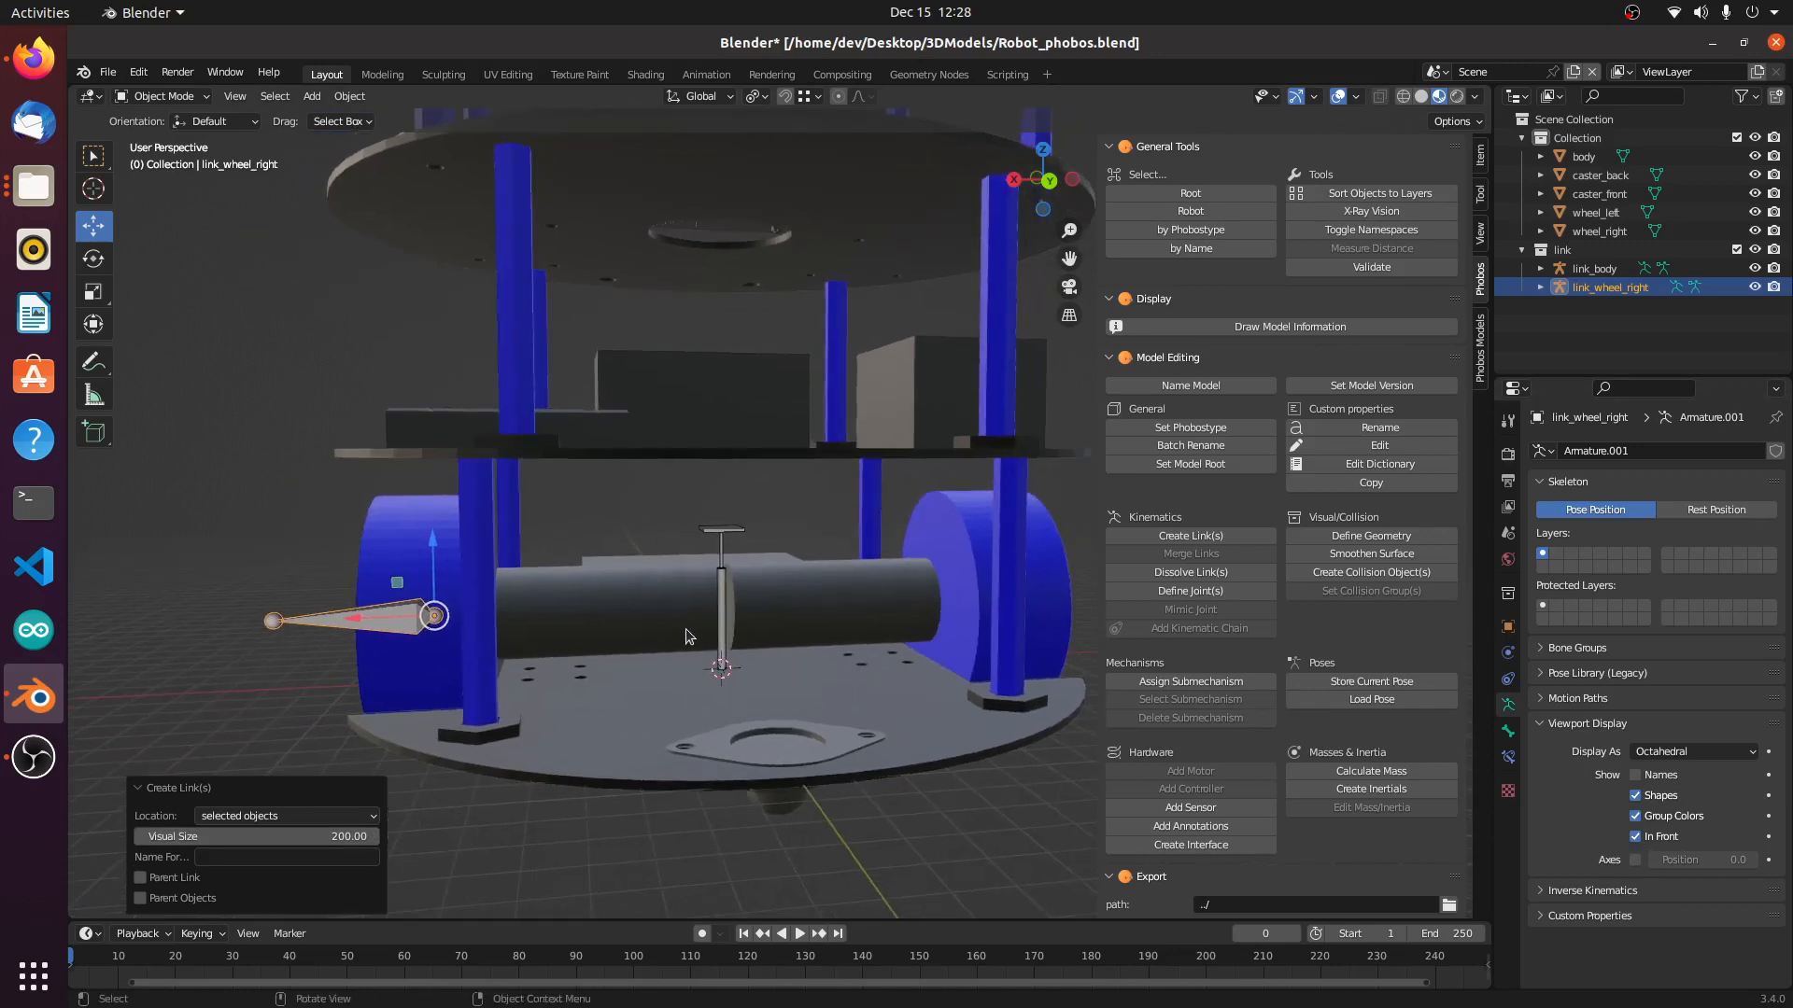
pyautogui.click(1190, 591)
pyautogui.click(285, 897)
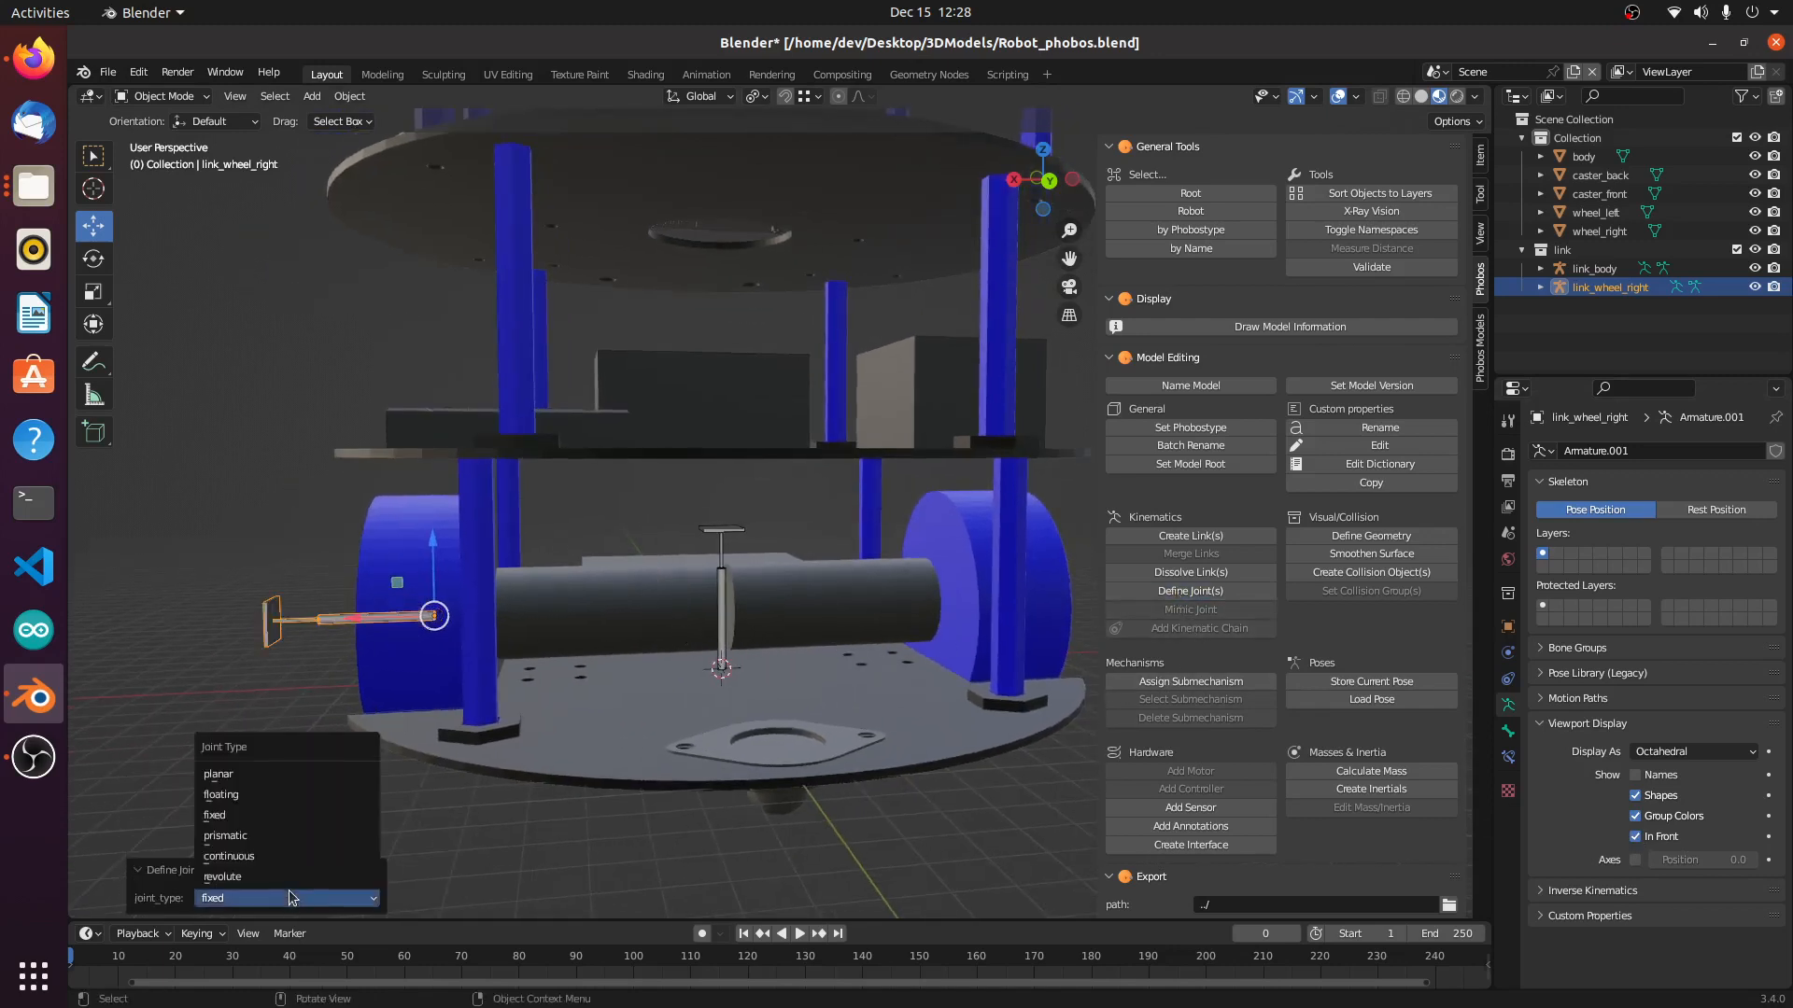
pyautogui.click(274, 866)
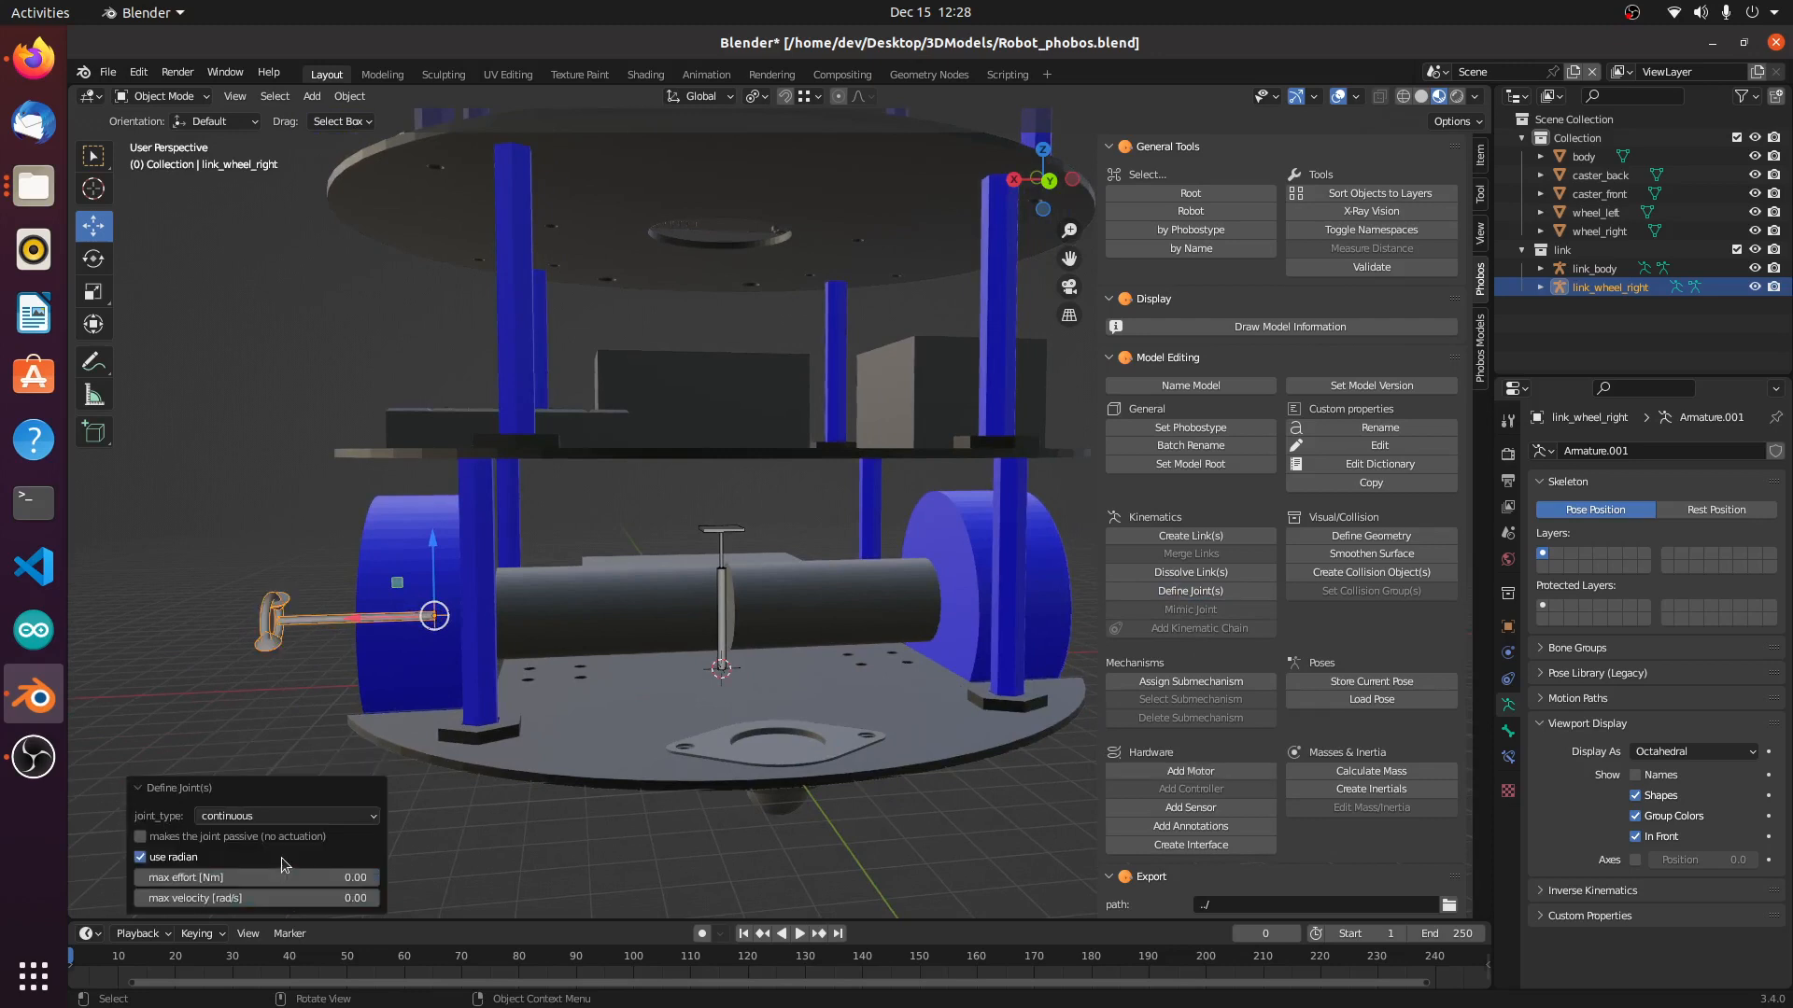
pyautogui.click(455, 849)
# Step: Compare the transforms of wheel_right and wheel_left, and create a link from wheel_left at the selected object with visual size 200
pyautogui.keyDown('shift'); pyautogui.moveTo(785, 829); pyautogui.dragTo(579, 803, button='middle'); pyautogui.keyUp('shift')
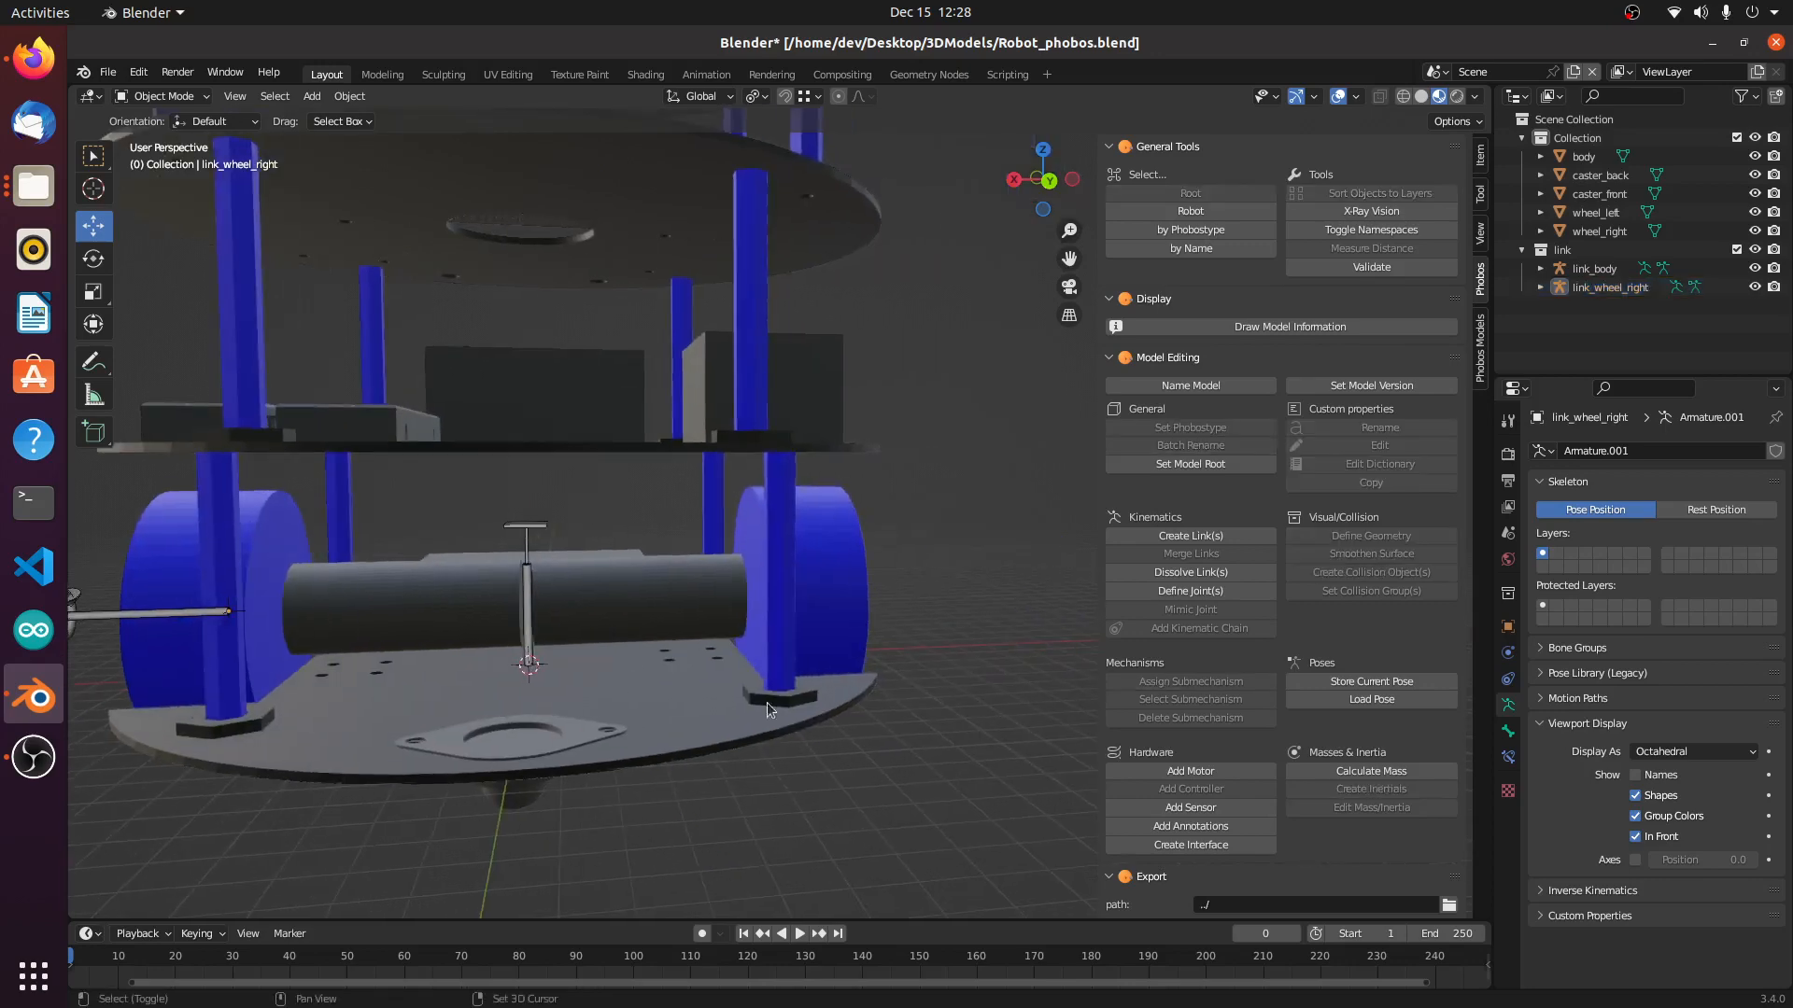
pyautogui.click(841, 607)
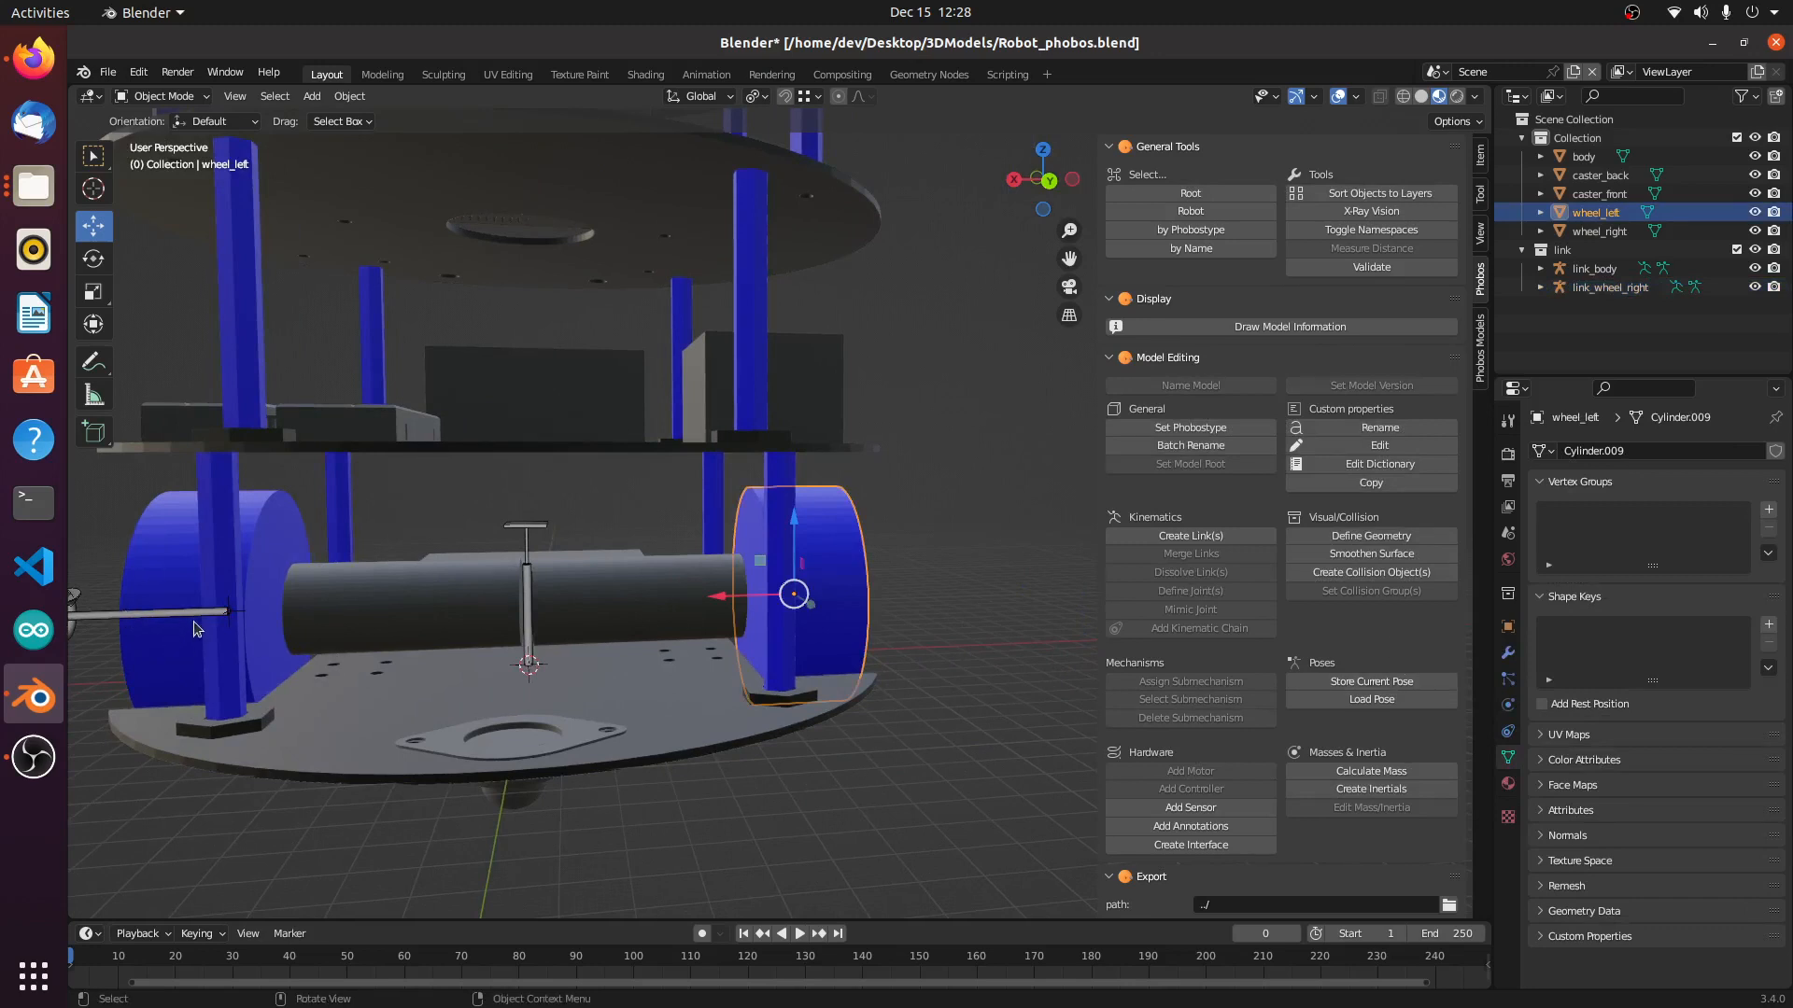
pyautogui.keyDown('shift'); pyautogui.moveTo(197, 631); pyautogui.dragTo(244, 635, button='middle'); pyautogui.keyUp('shift')
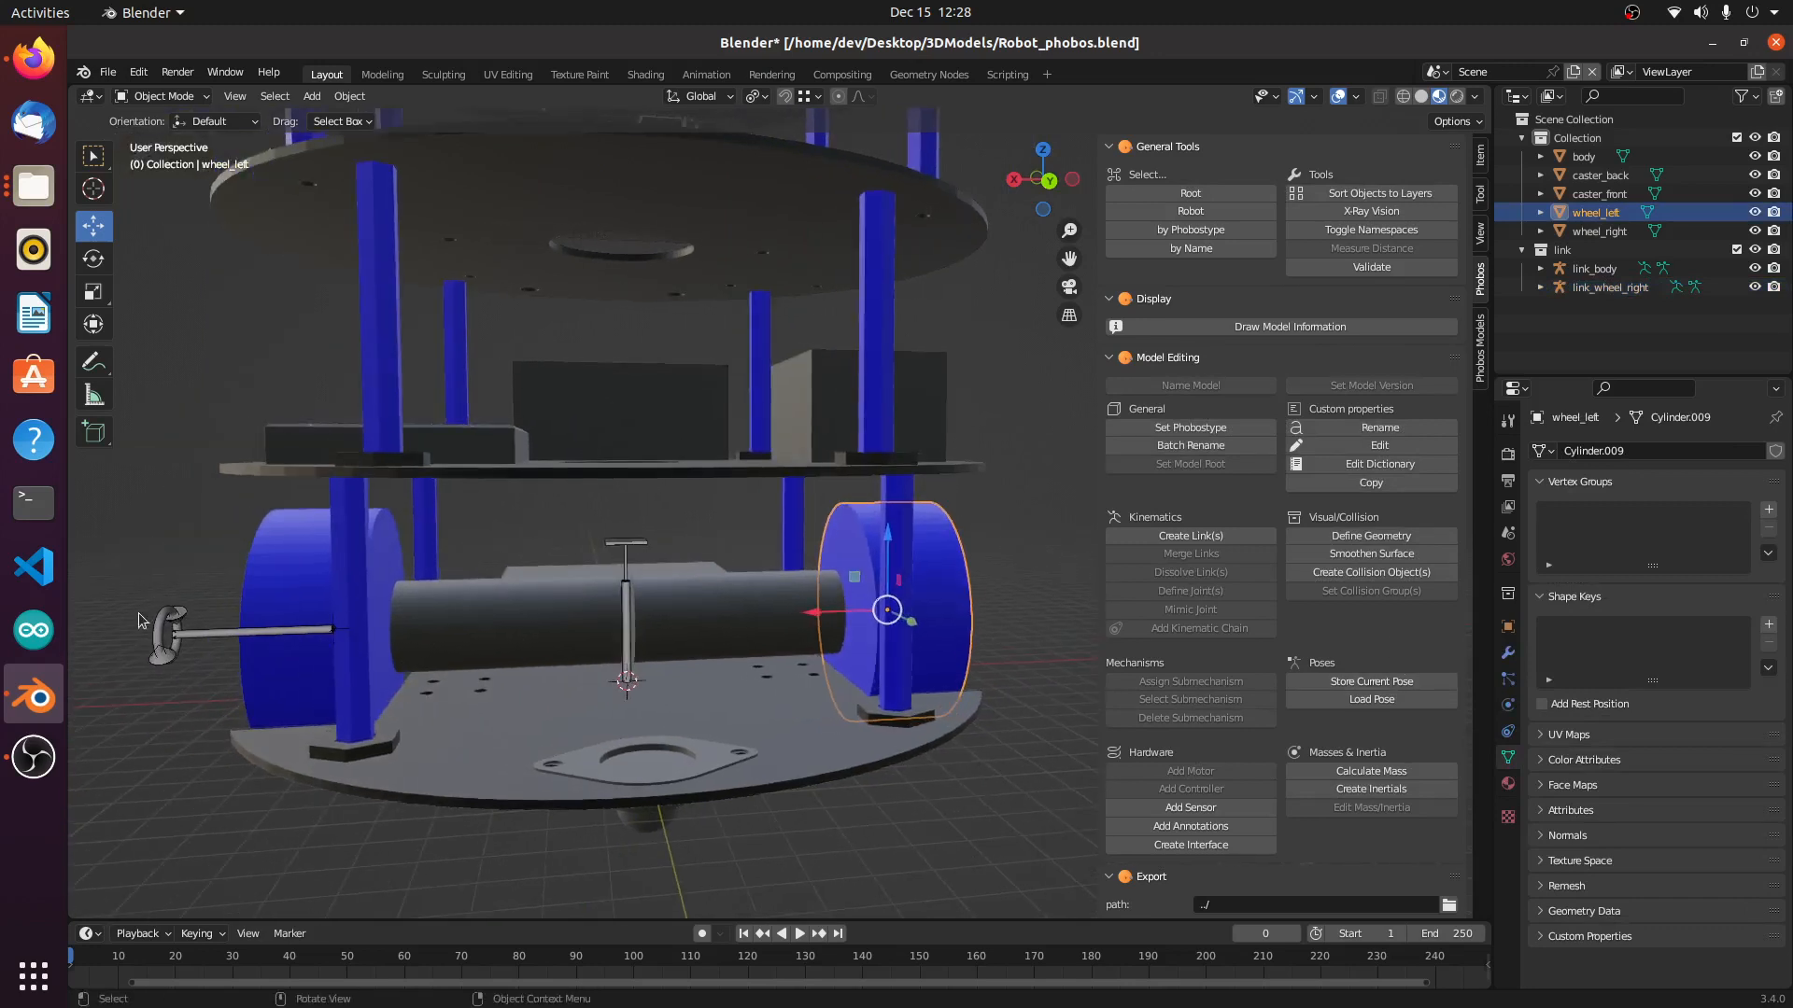
pyautogui.click(296, 602)
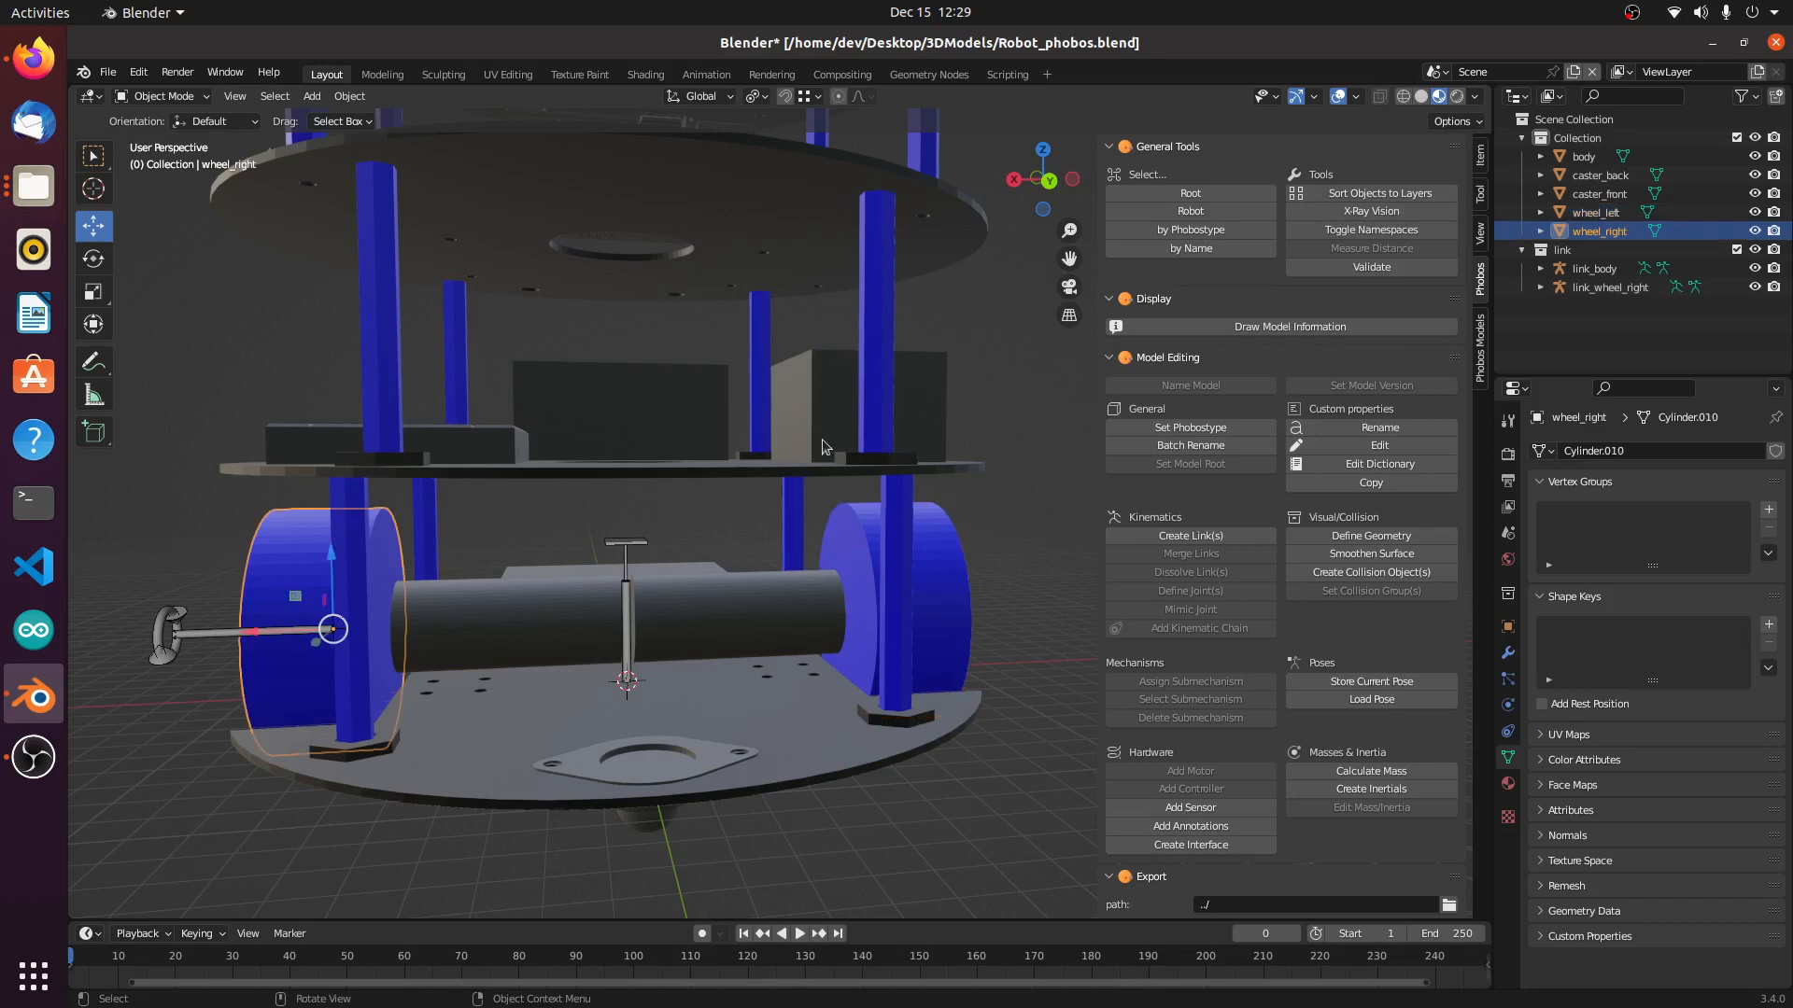
pyautogui.click(1481, 161)
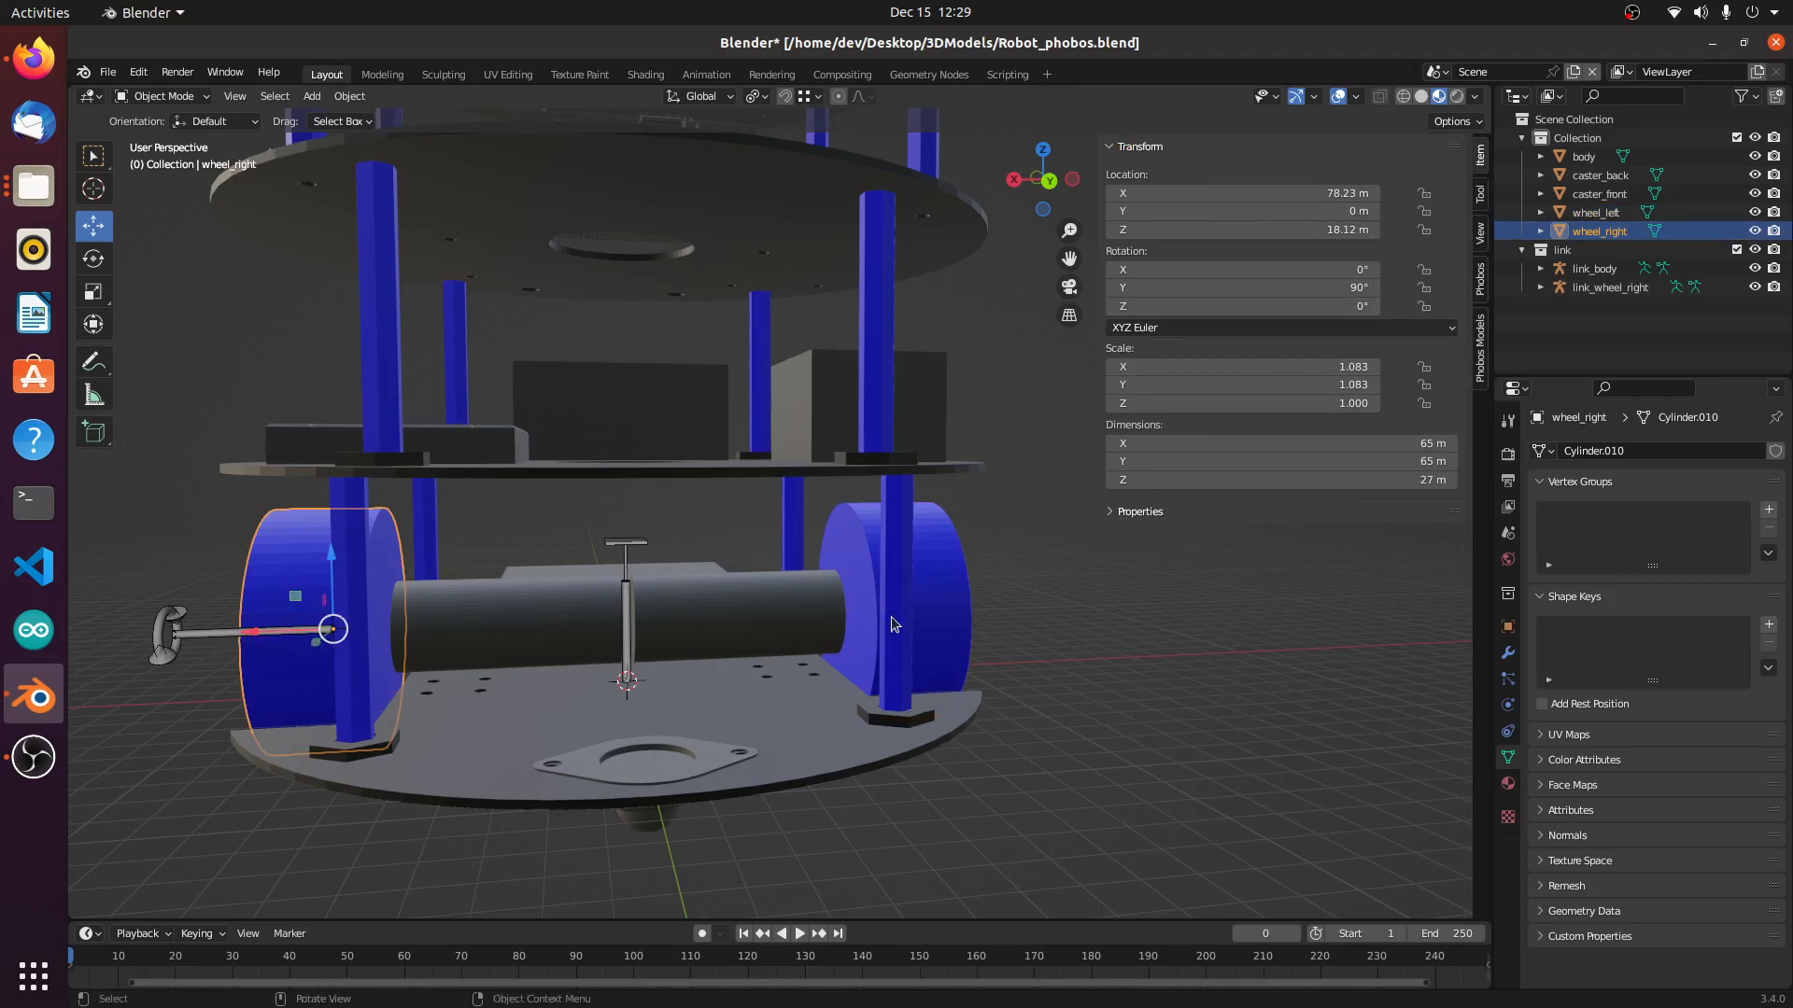
pyautogui.click(930, 614)
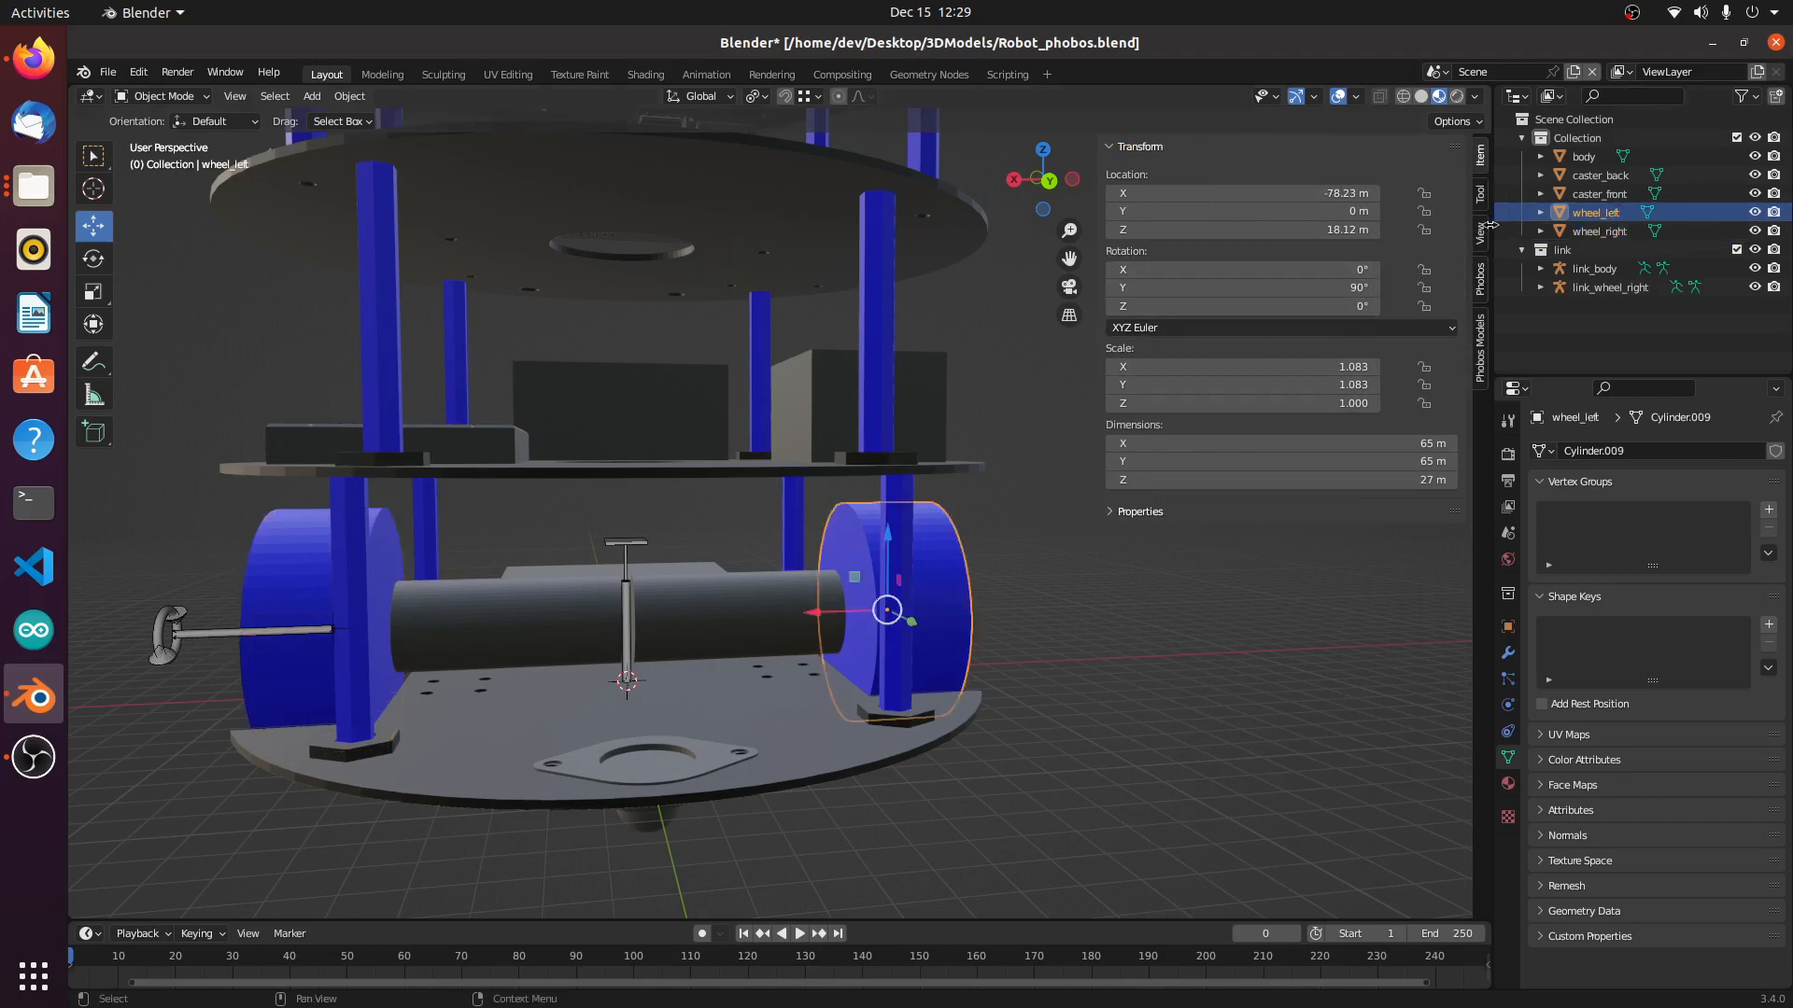
pyautogui.click(1479, 282)
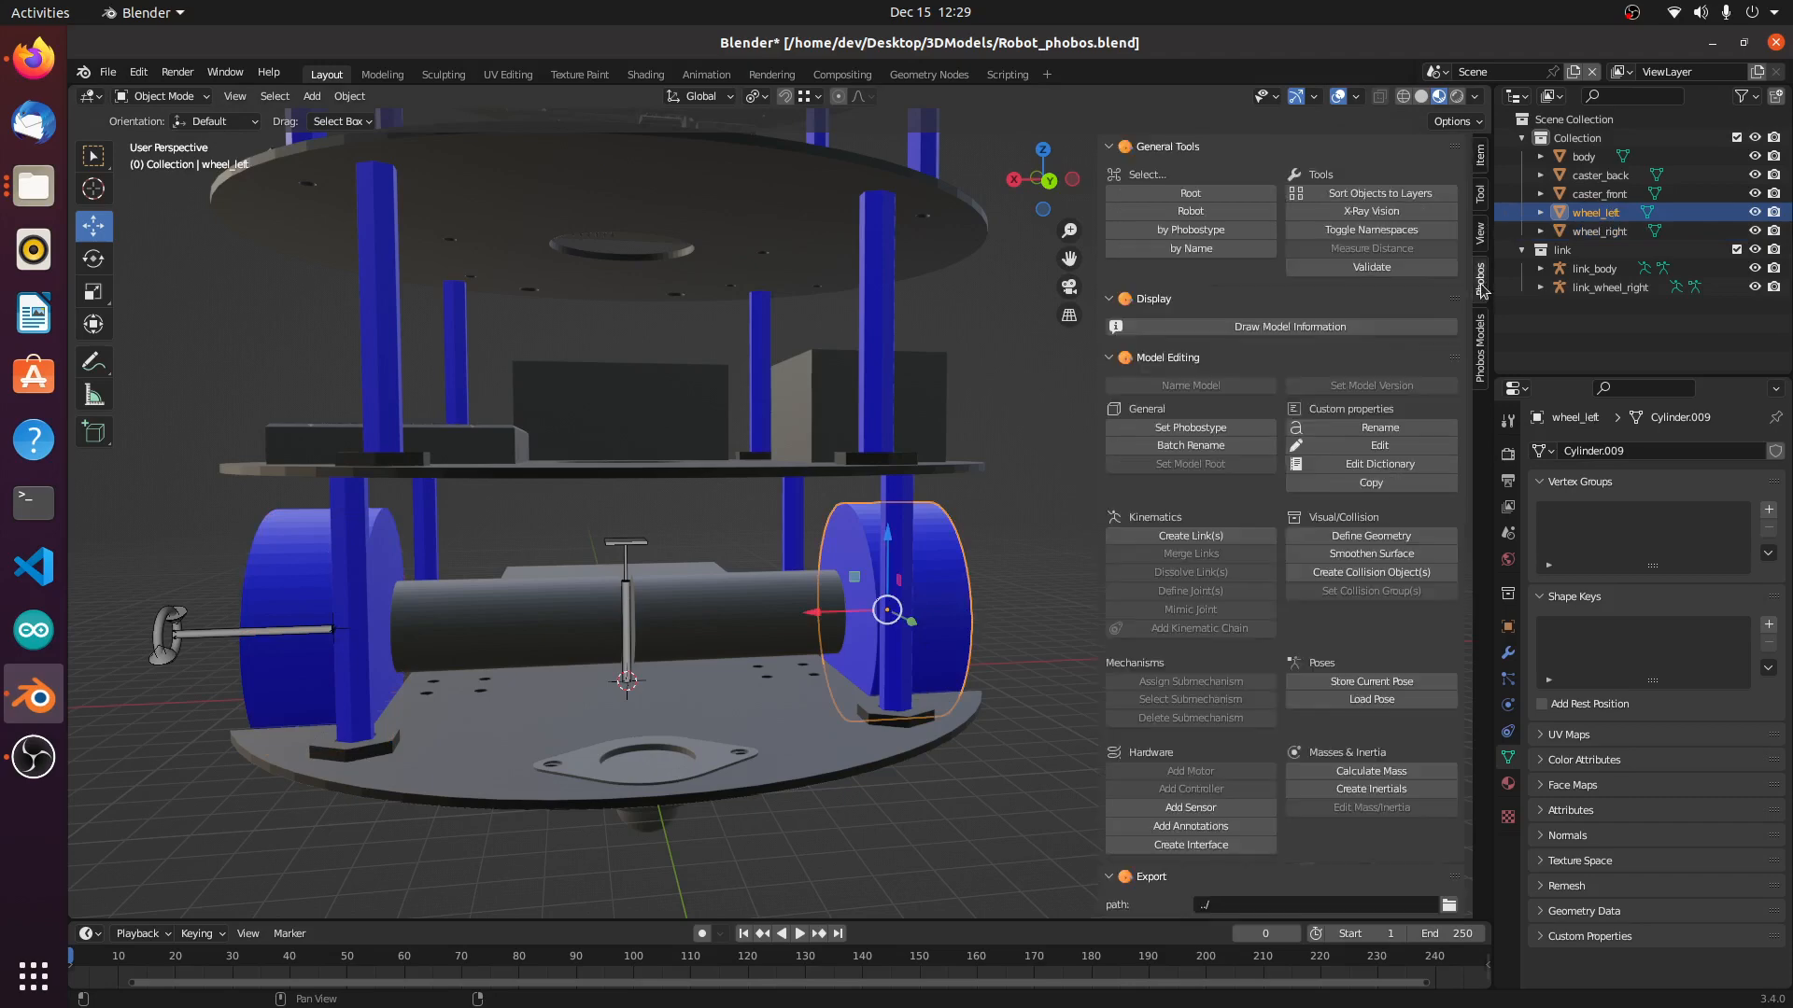
pyautogui.click(1196, 537)
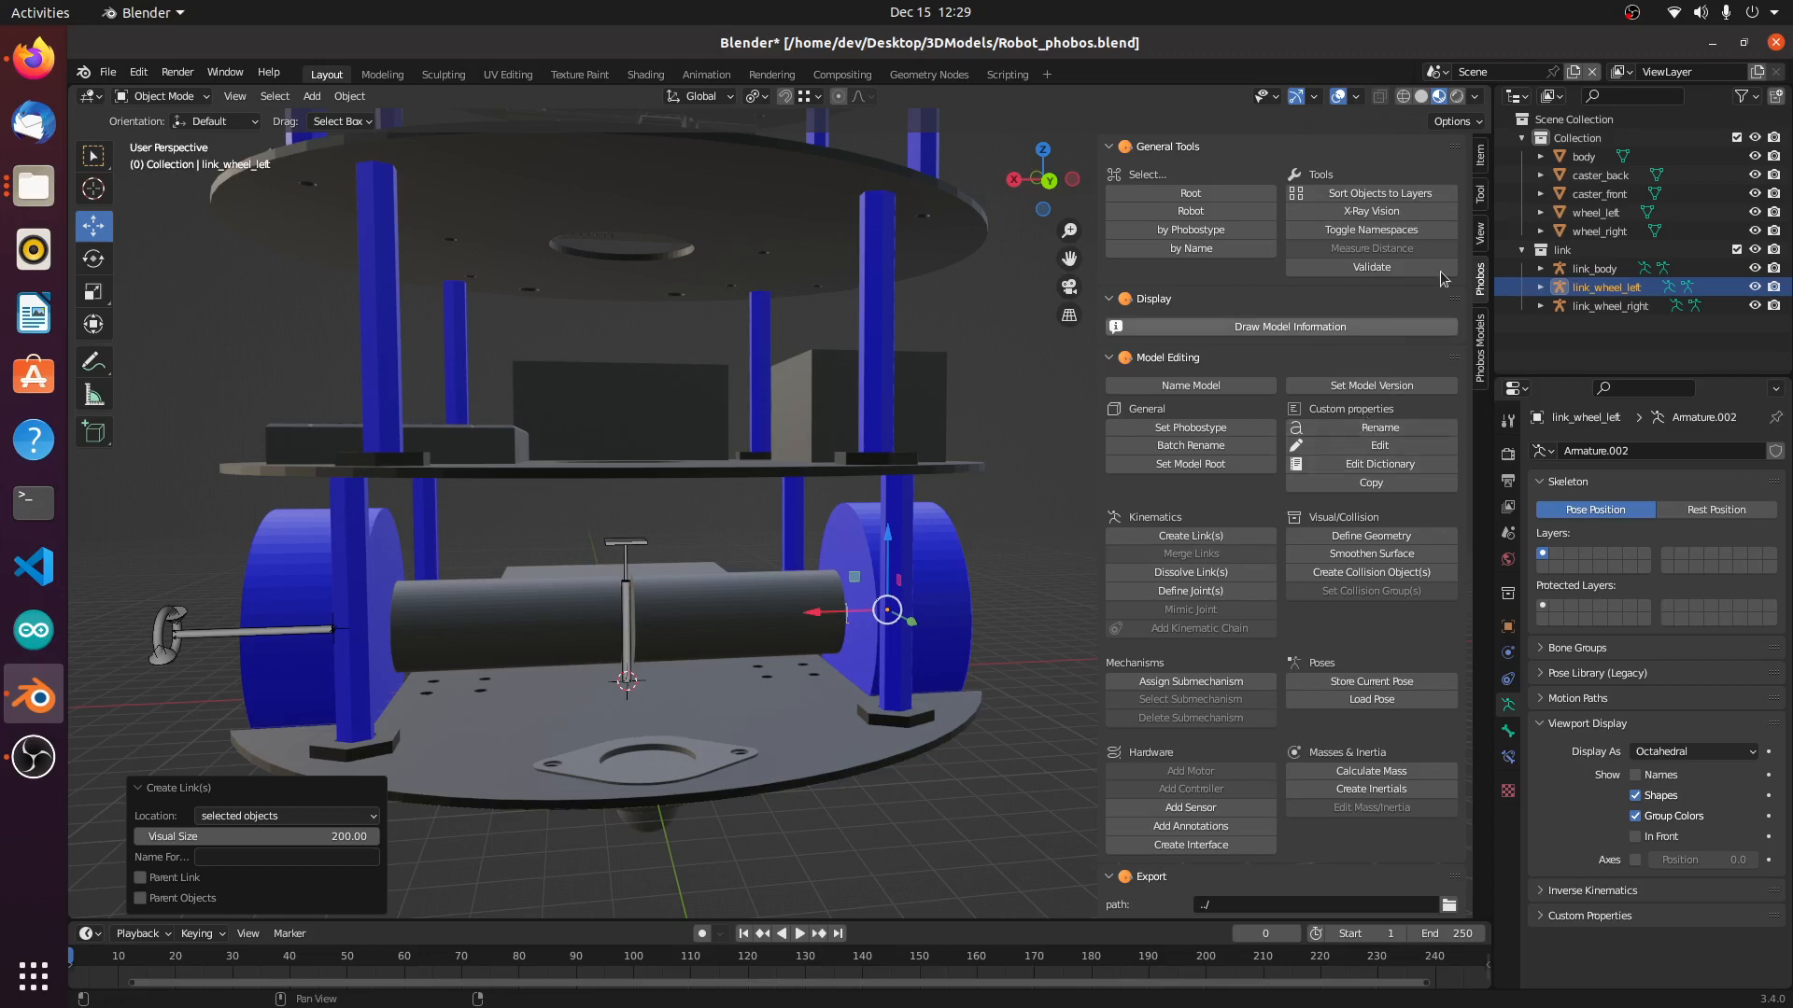
# Step: Set the Y rotation of link_wheel_left to -90° so the link points outward from the robot
pyautogui.click(1480, 157)
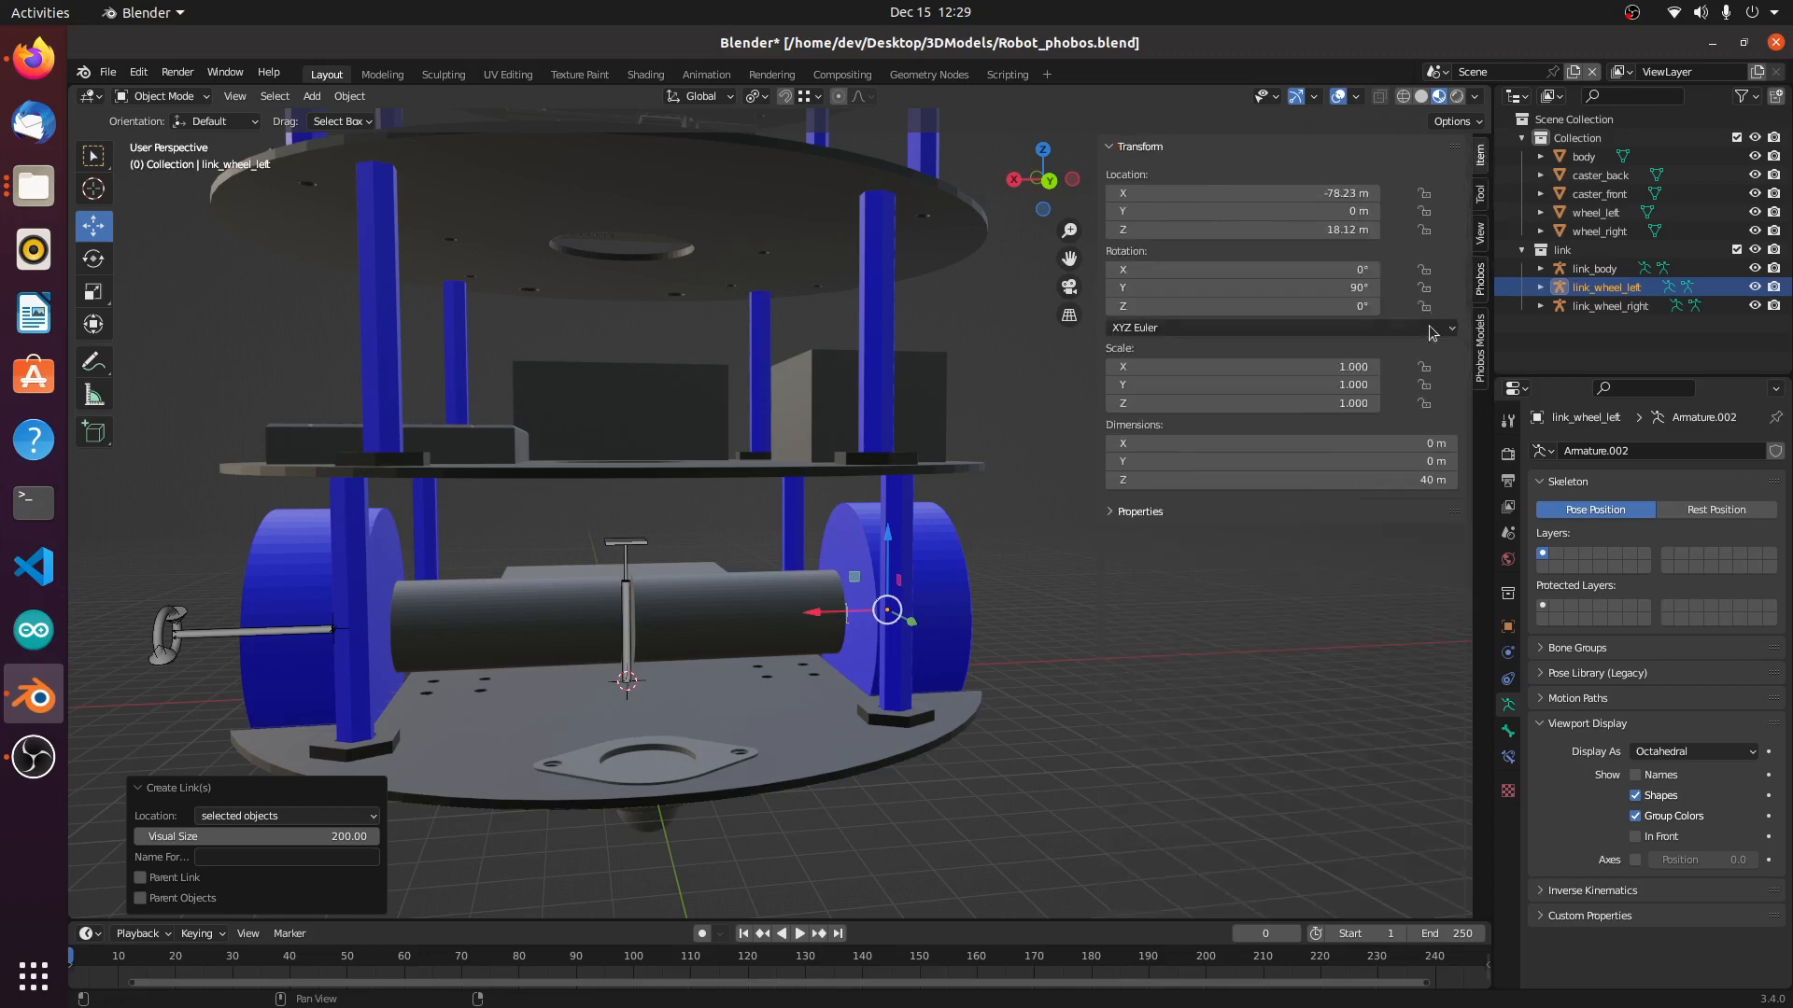
pyautogui.doubleClick(1322, 288)
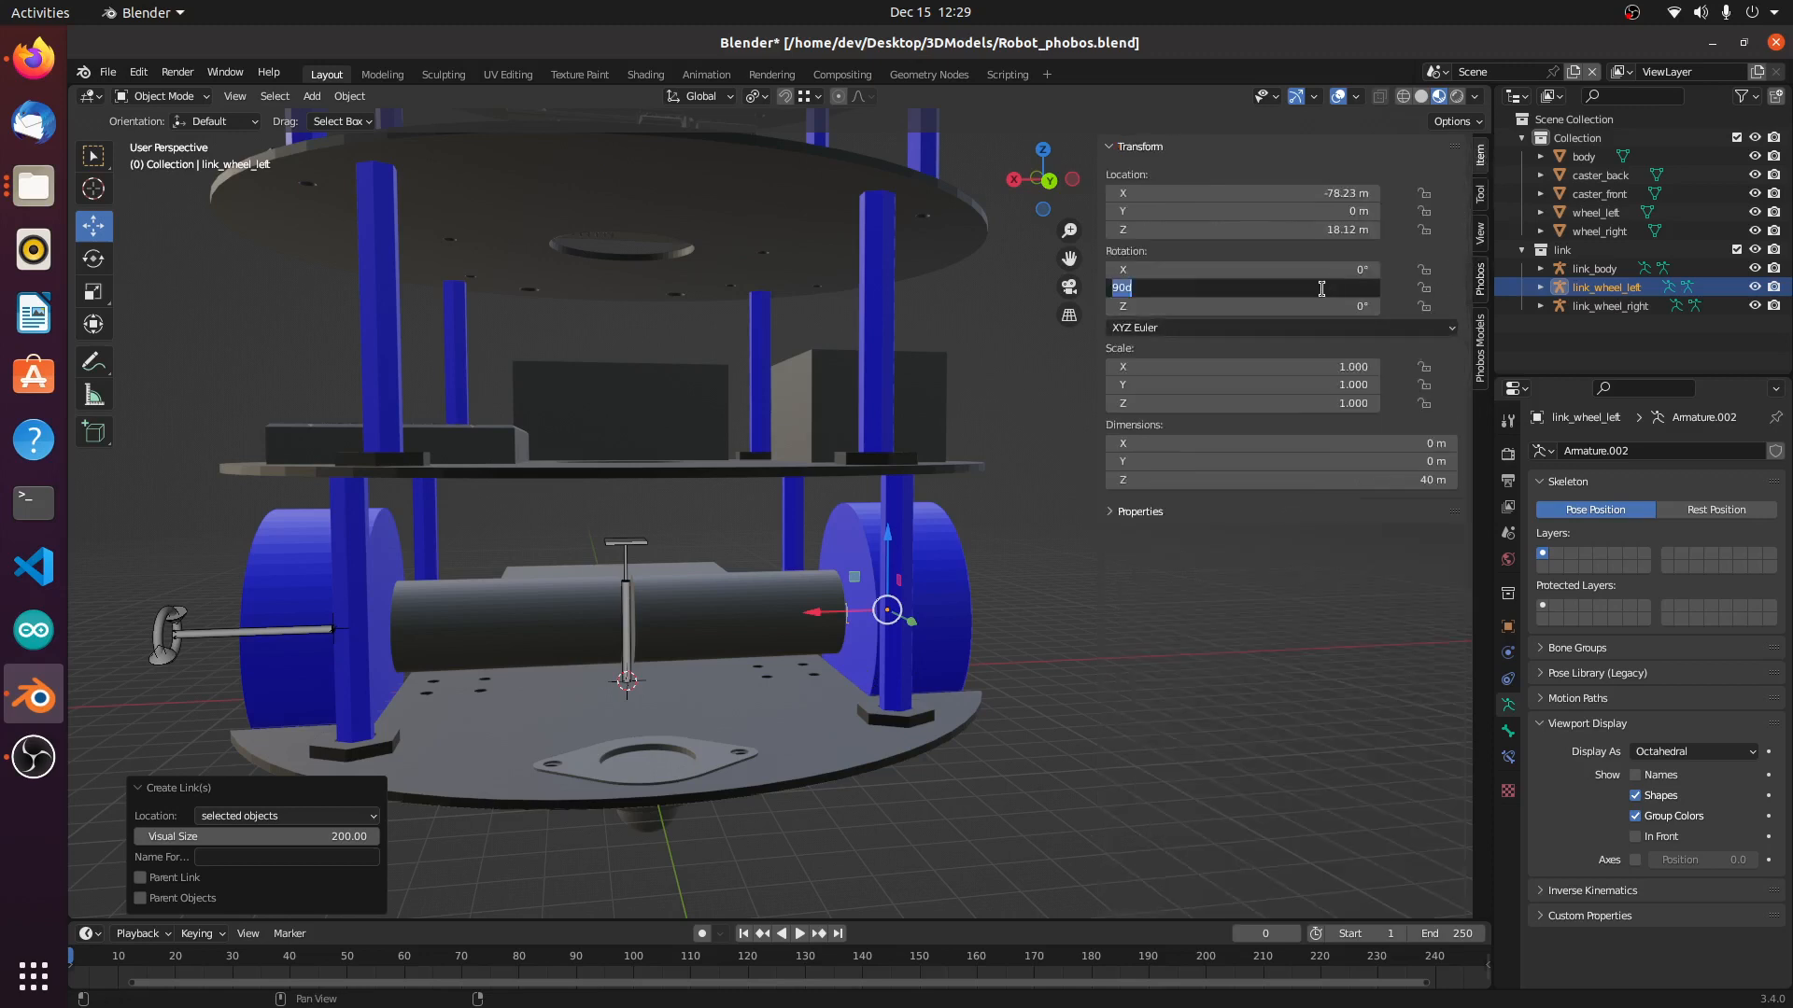
pyautogui.click(1118, 288)
pyautogui.write('-')
pyautogui.press('Return')
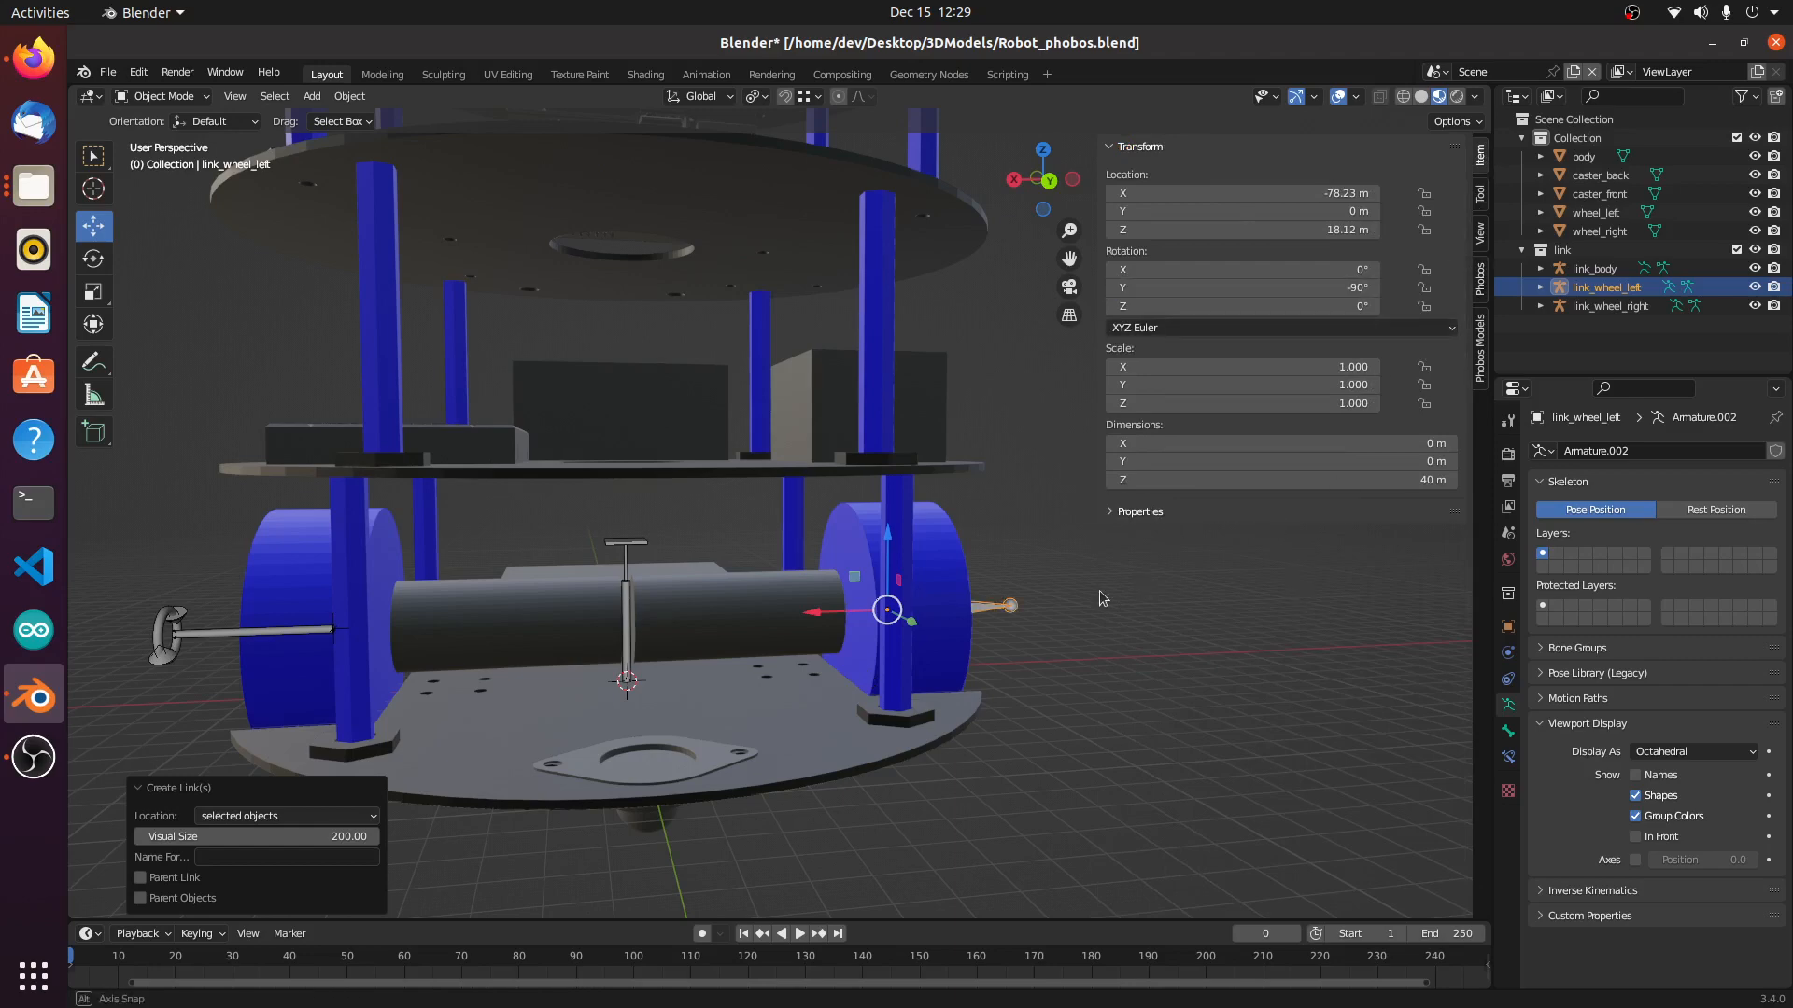
# Step: Select the wheel_left mesh and set its Y rotation to -90° to match its link
pyautogui.moveTo(1167, 532); pyautogui.dragTo(1055, 608, button='middle')
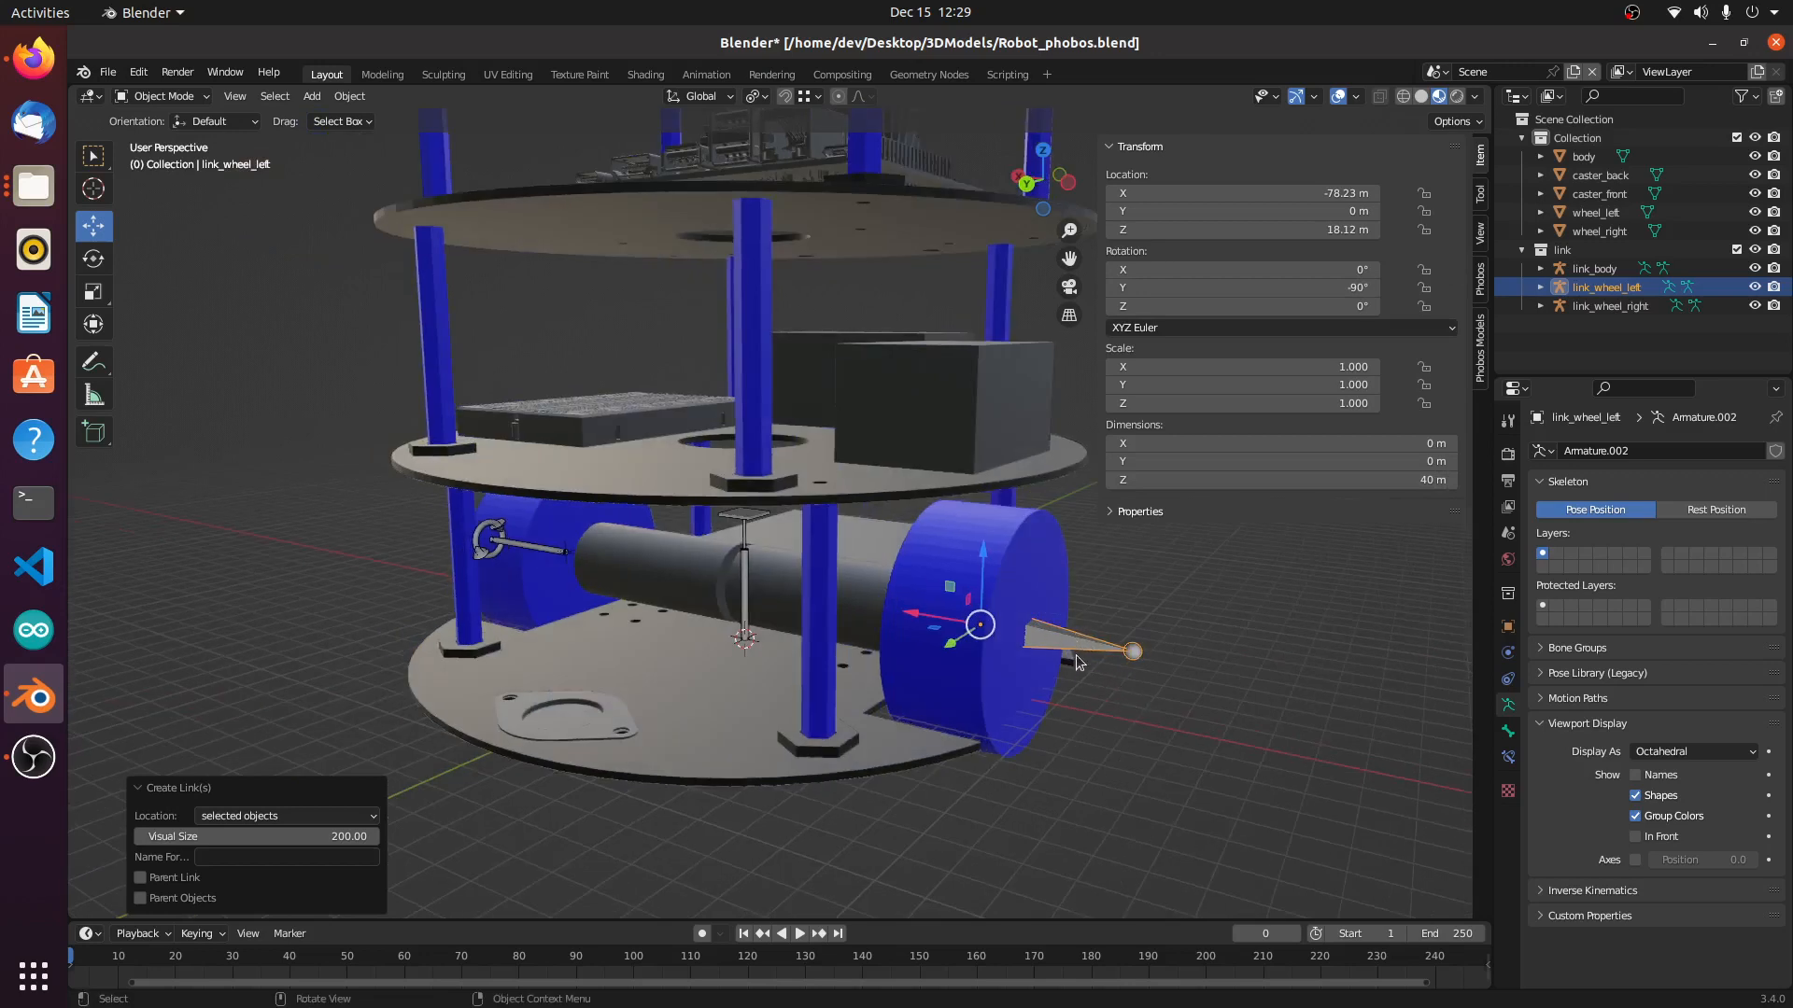
pyautogui.click(1025, 564)
pyautogui.click(1181, 291)
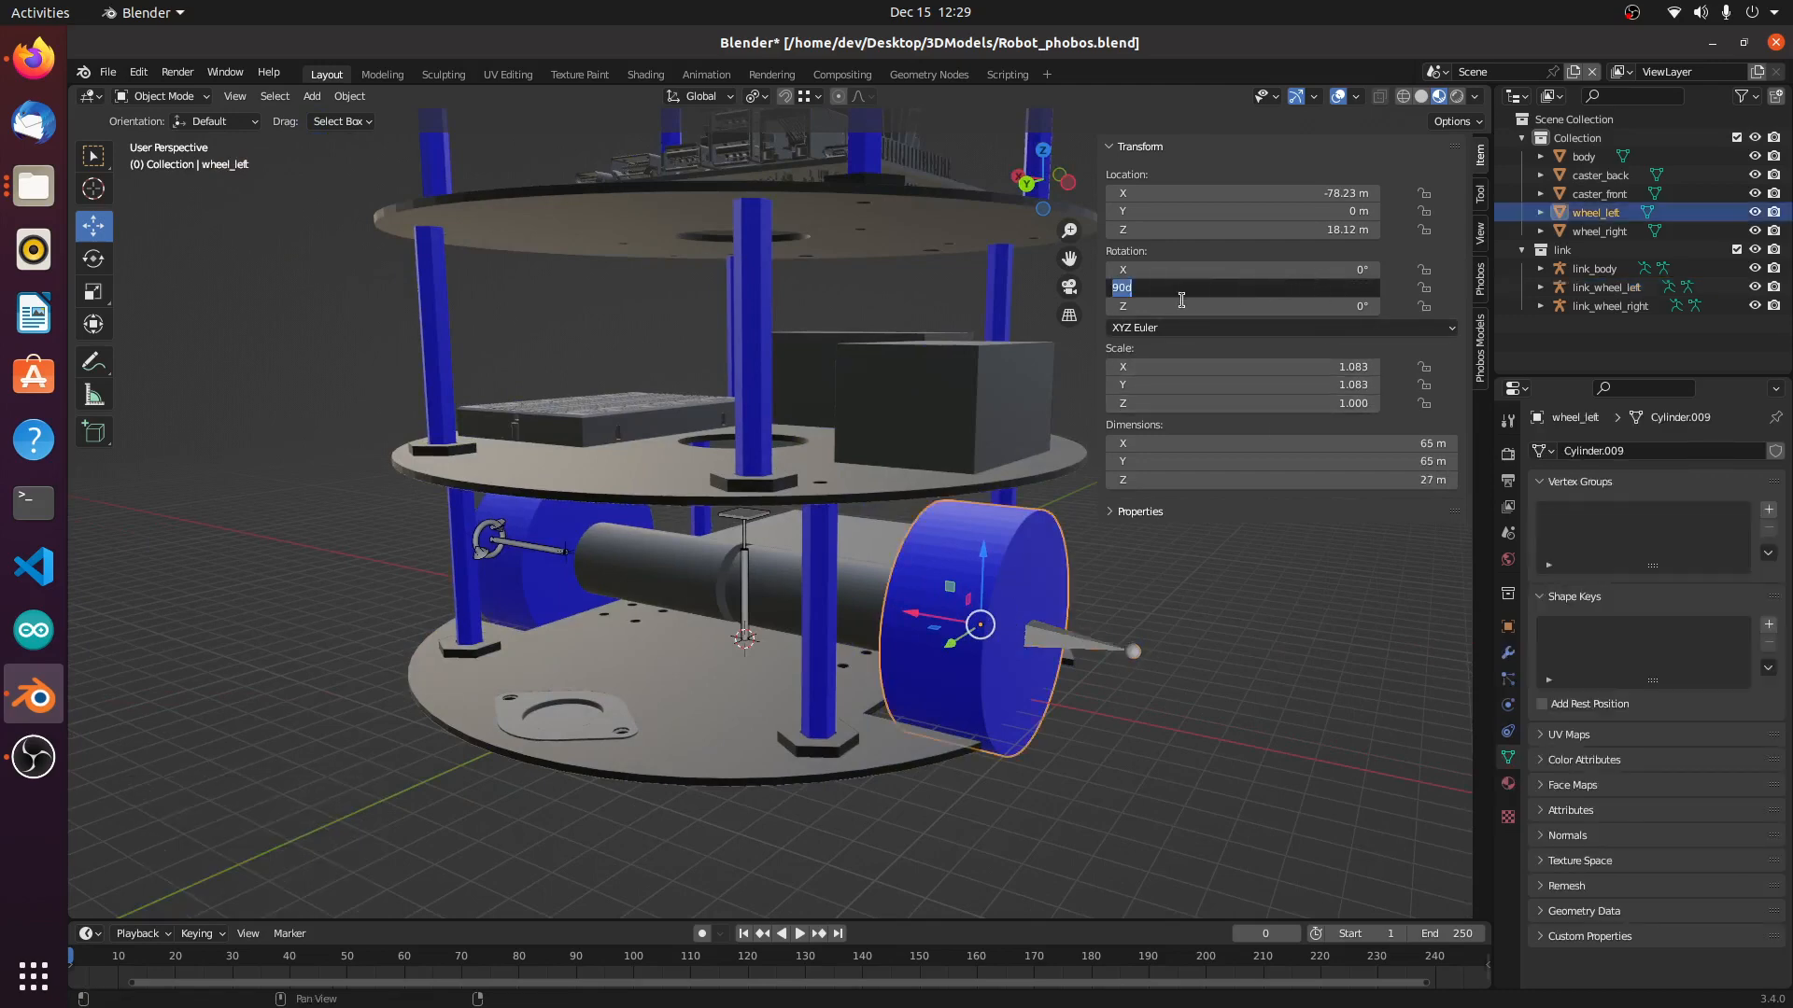
pyautogui.click(1111, 288)
pyautogui.write('-')
pyautogui.press('Return')
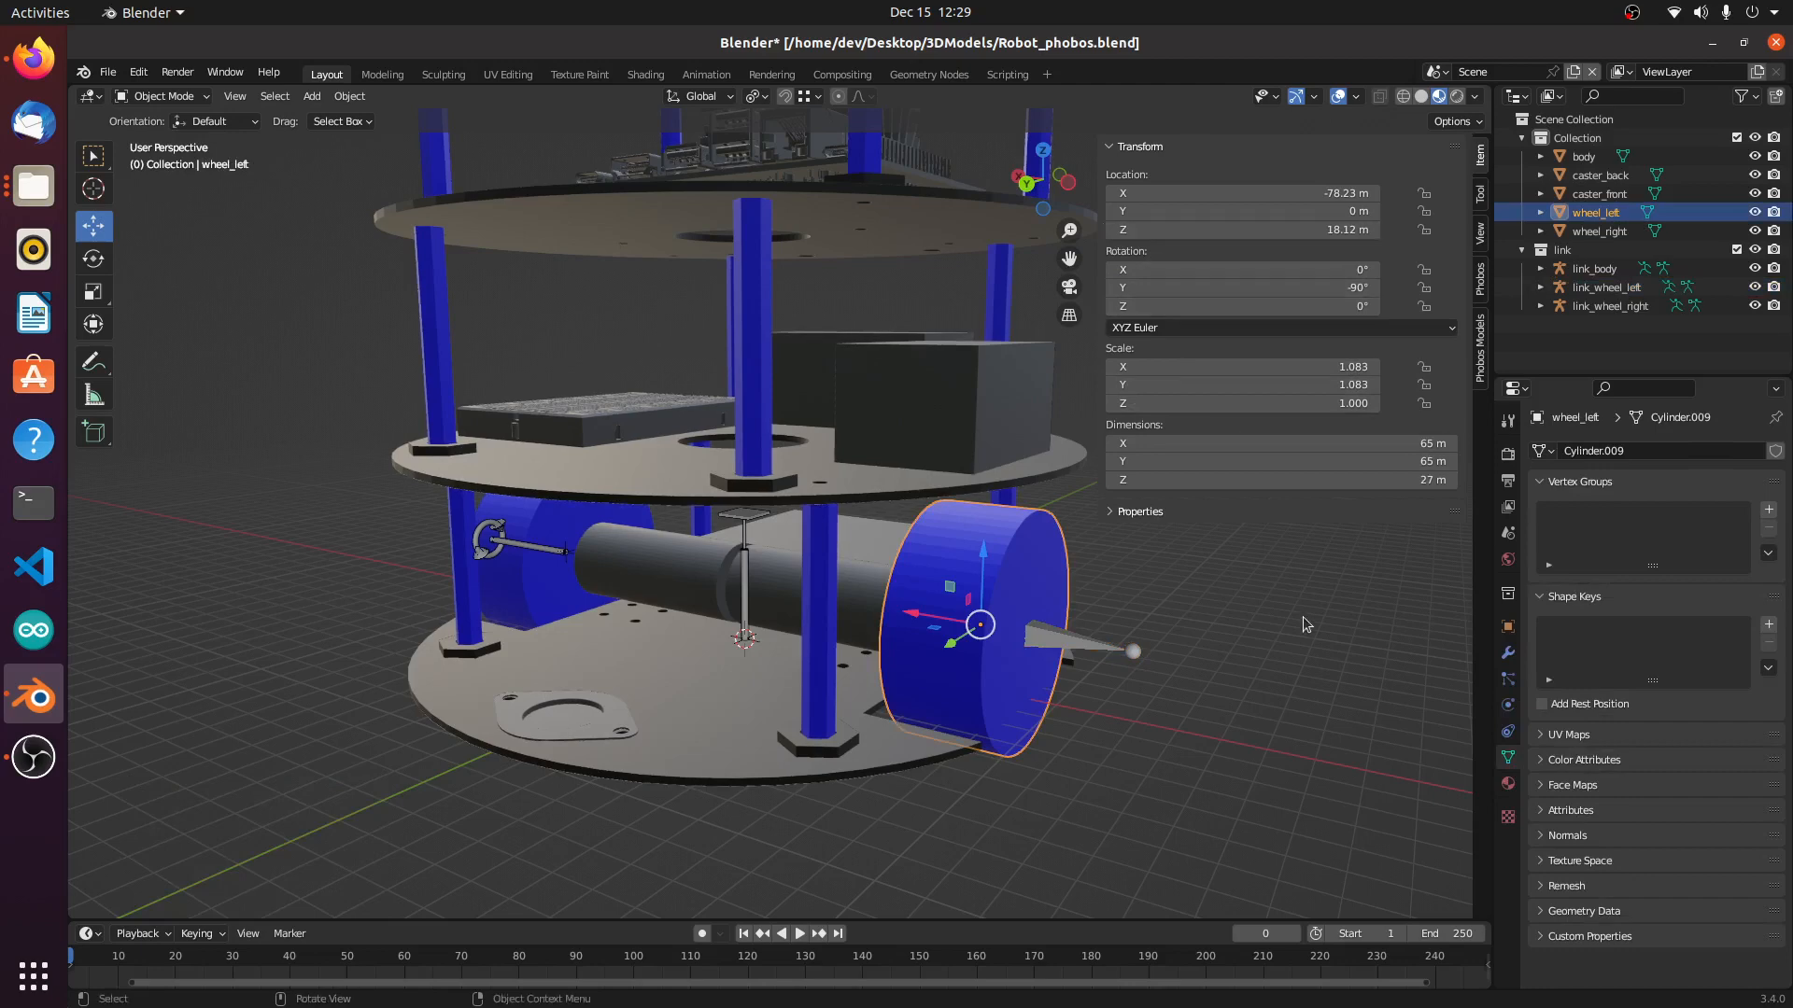
# Step: Reselect link_wheel_left, enable In Front for its armature, and define a joint of type continuous for it
pyautogui.moveTo(1282, 638); pyautogui.dragTo(1102, 626, button='middle')
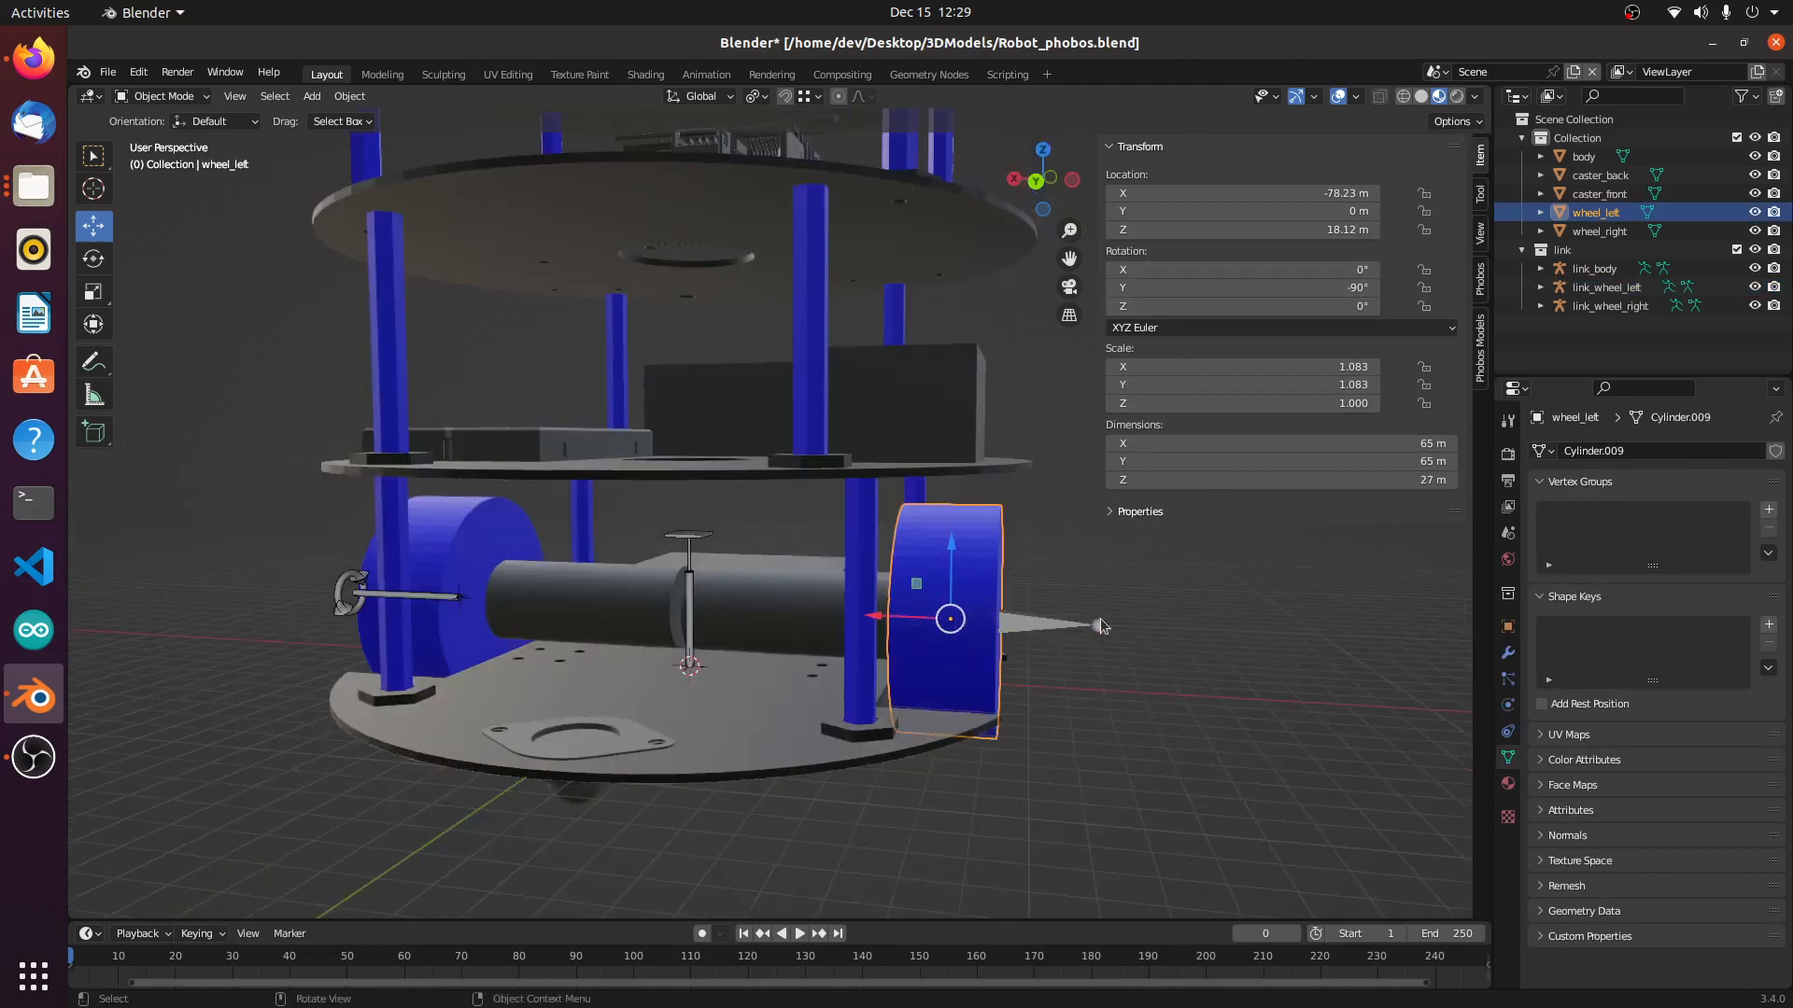
pyautogui.click(456, 571)
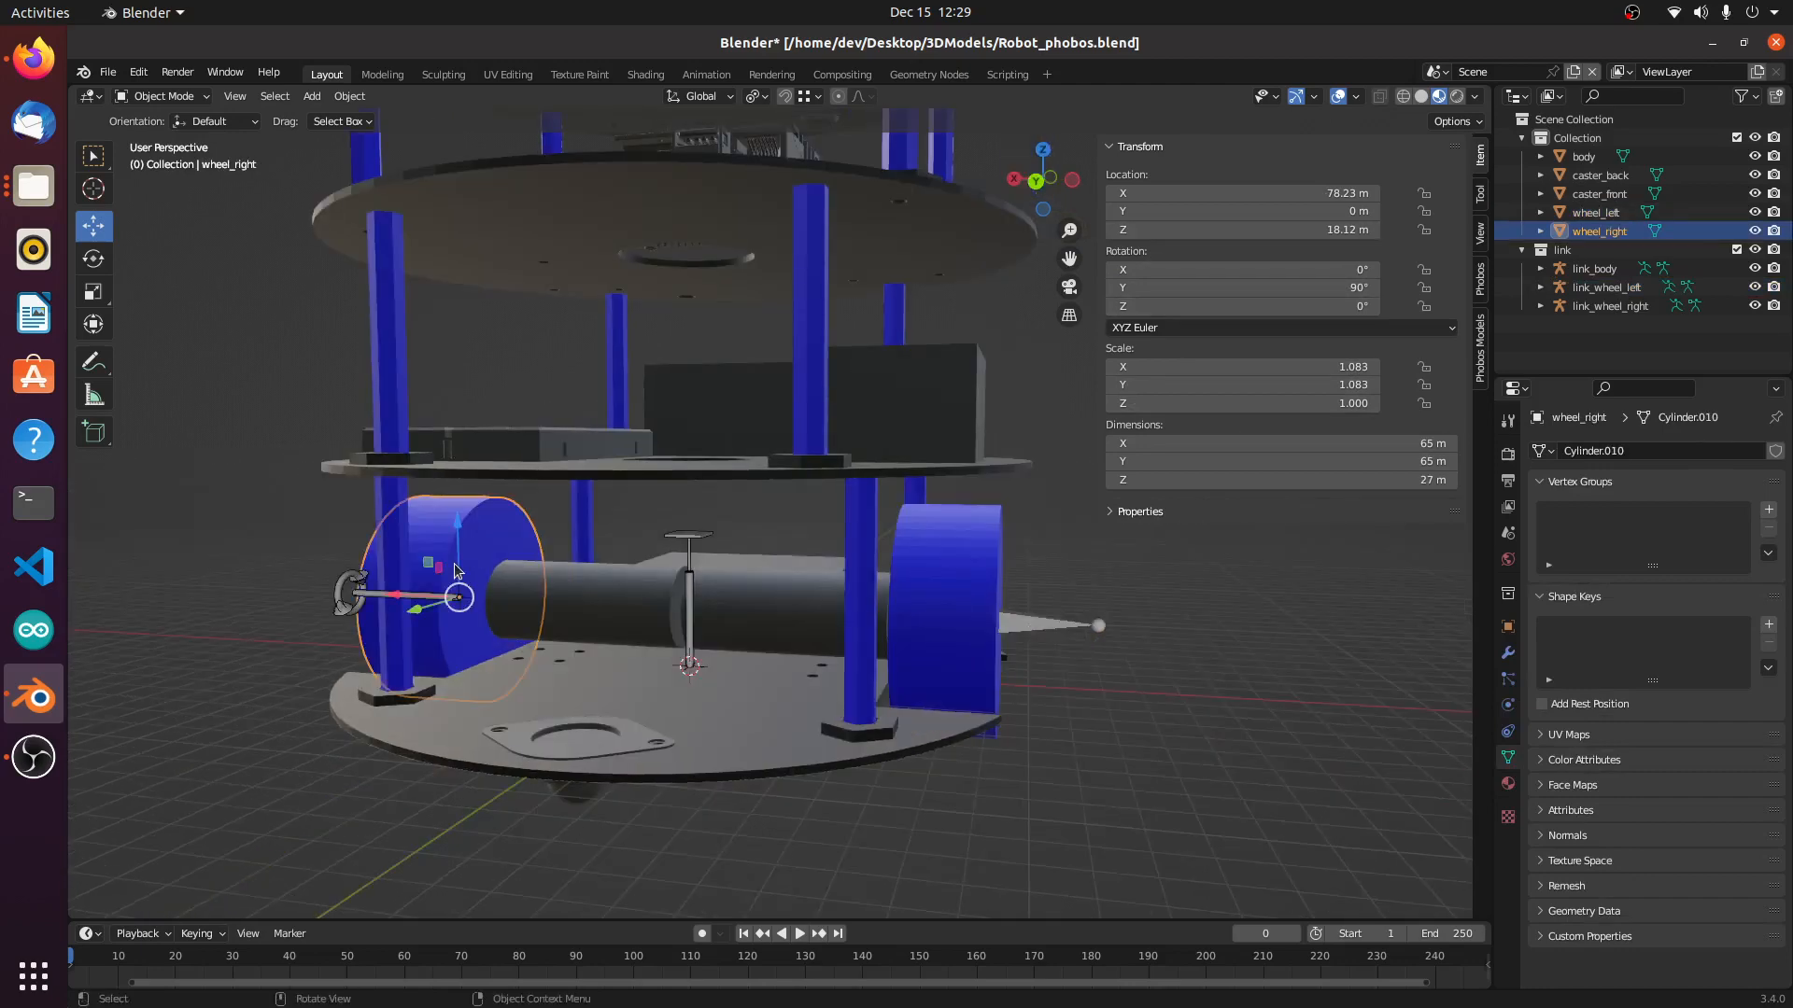
pyautogui.click(341, 600)
pyautogui.click(1031, 630)
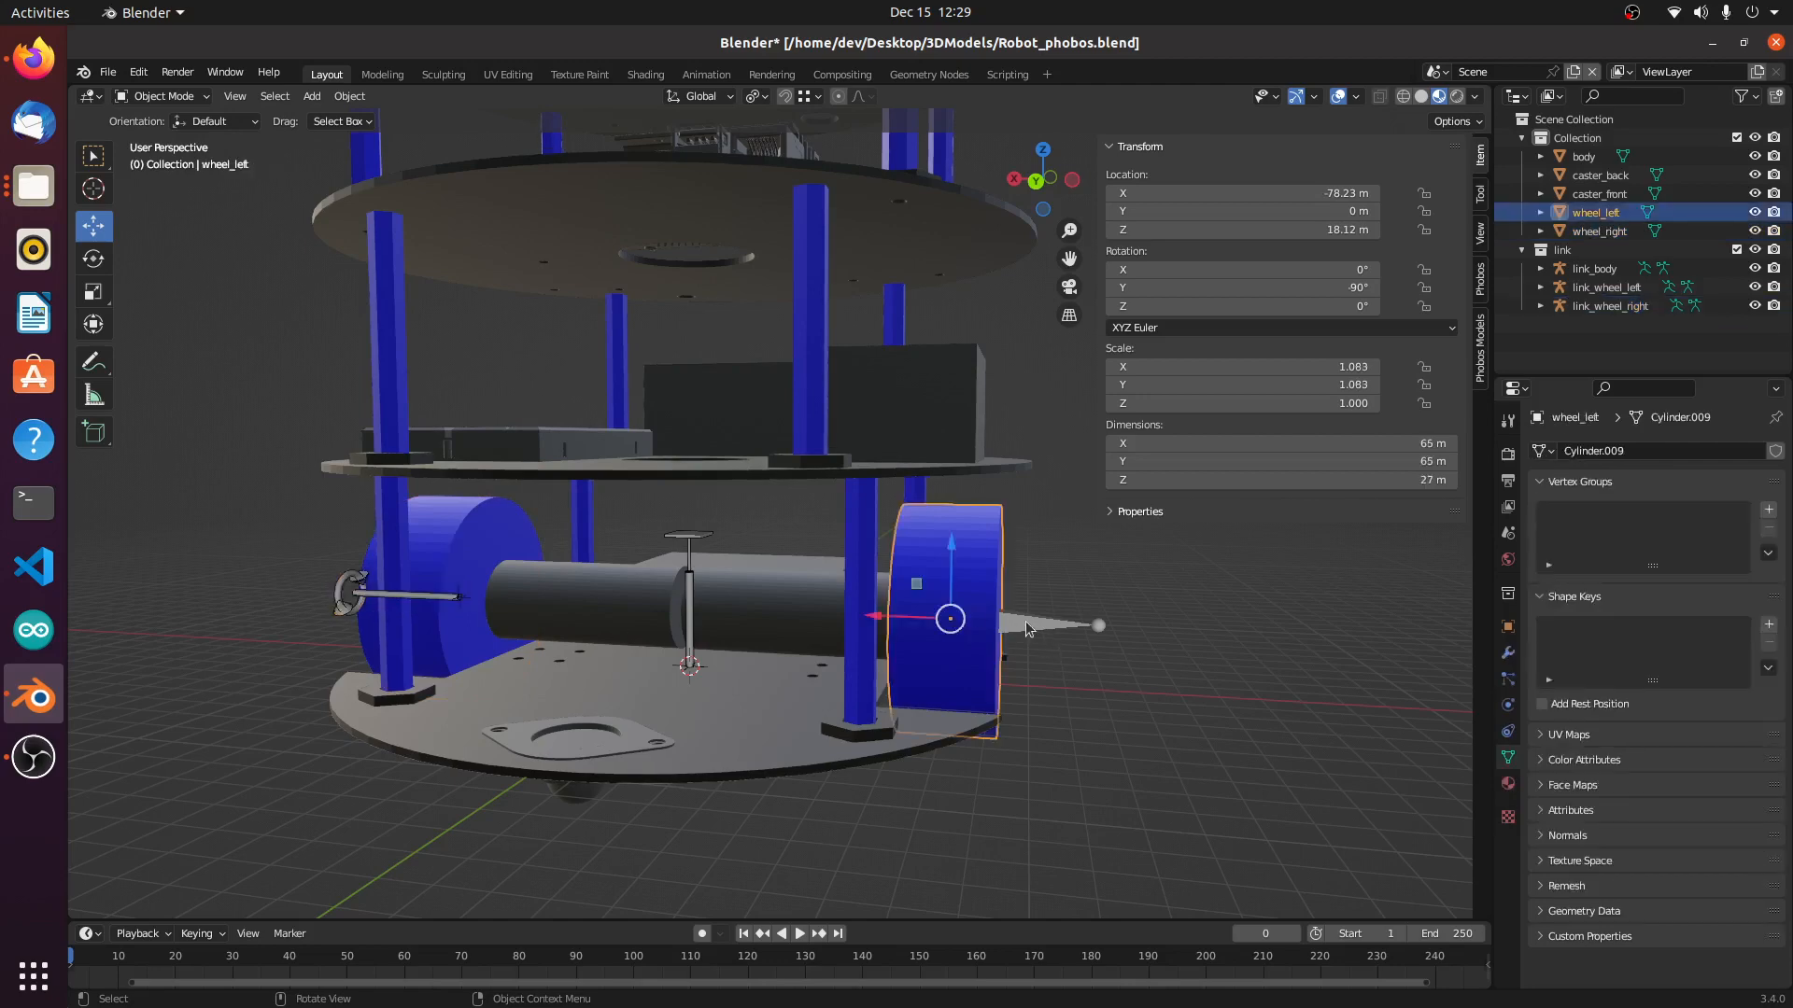
pyautogui.moveTo(1157, 674); pyautogui.dragTo(1111, 681, button='middle')
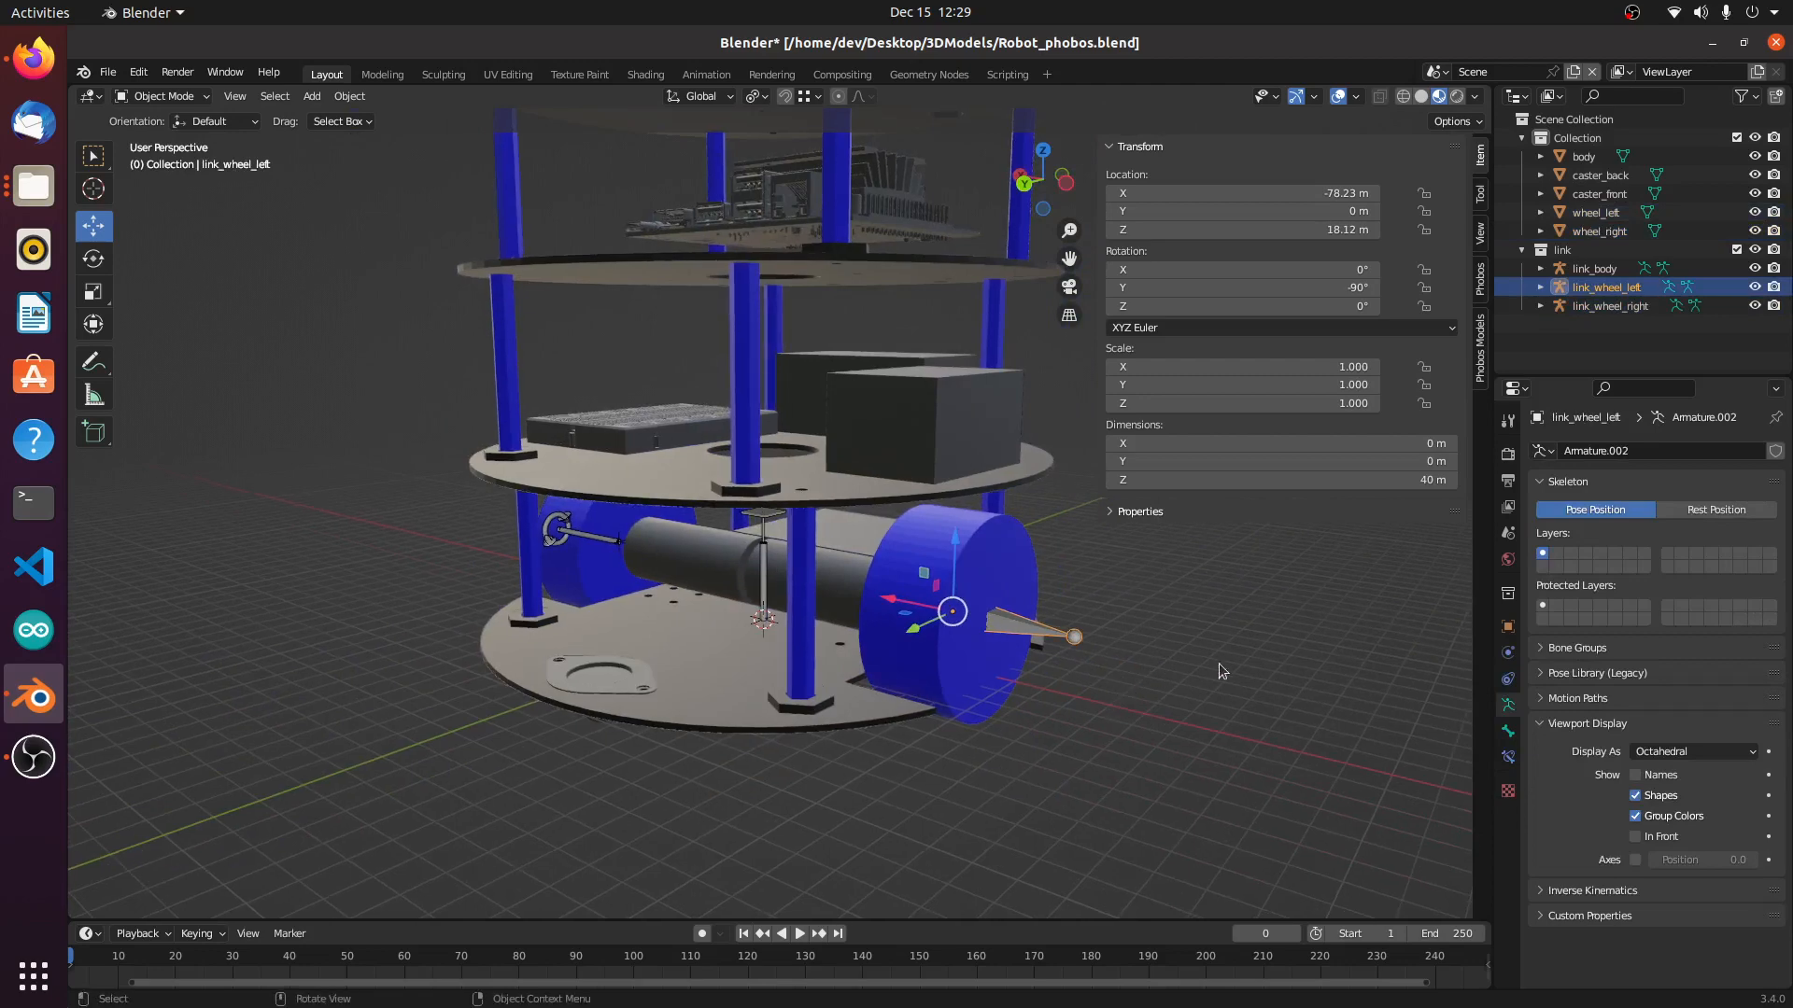
pyautogui.click(1484, 289)
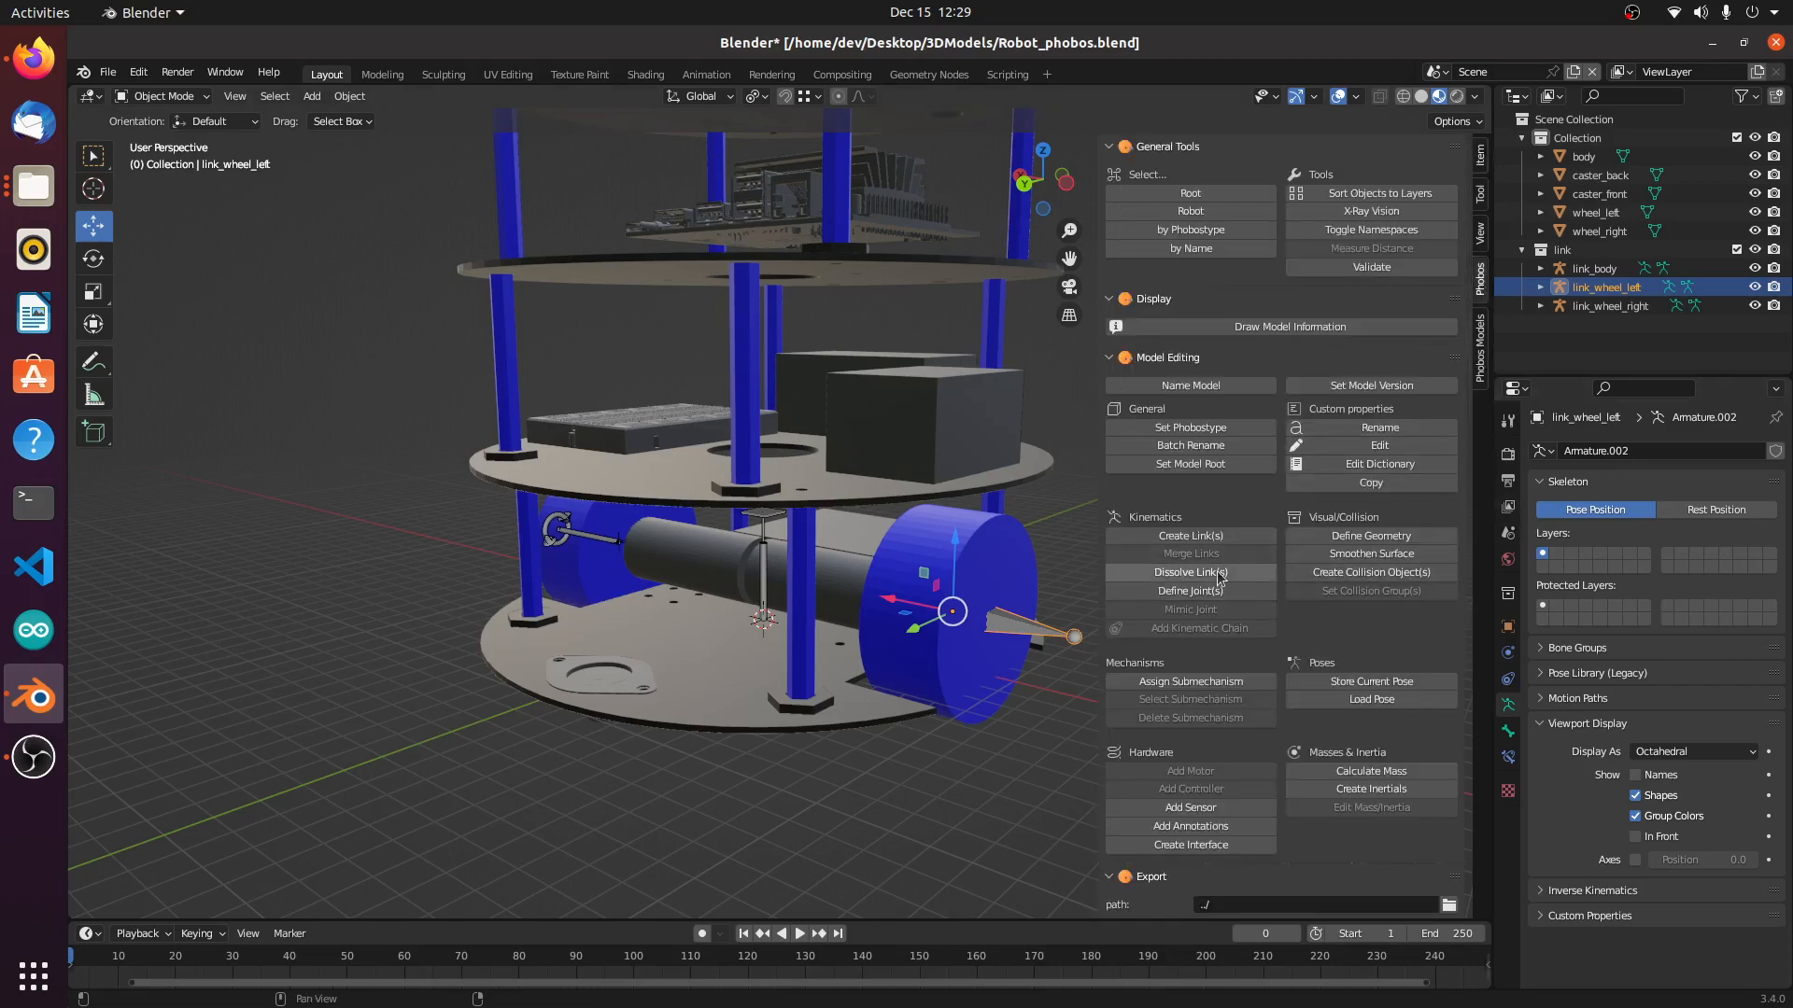
pyautogui.click(1635, 836)
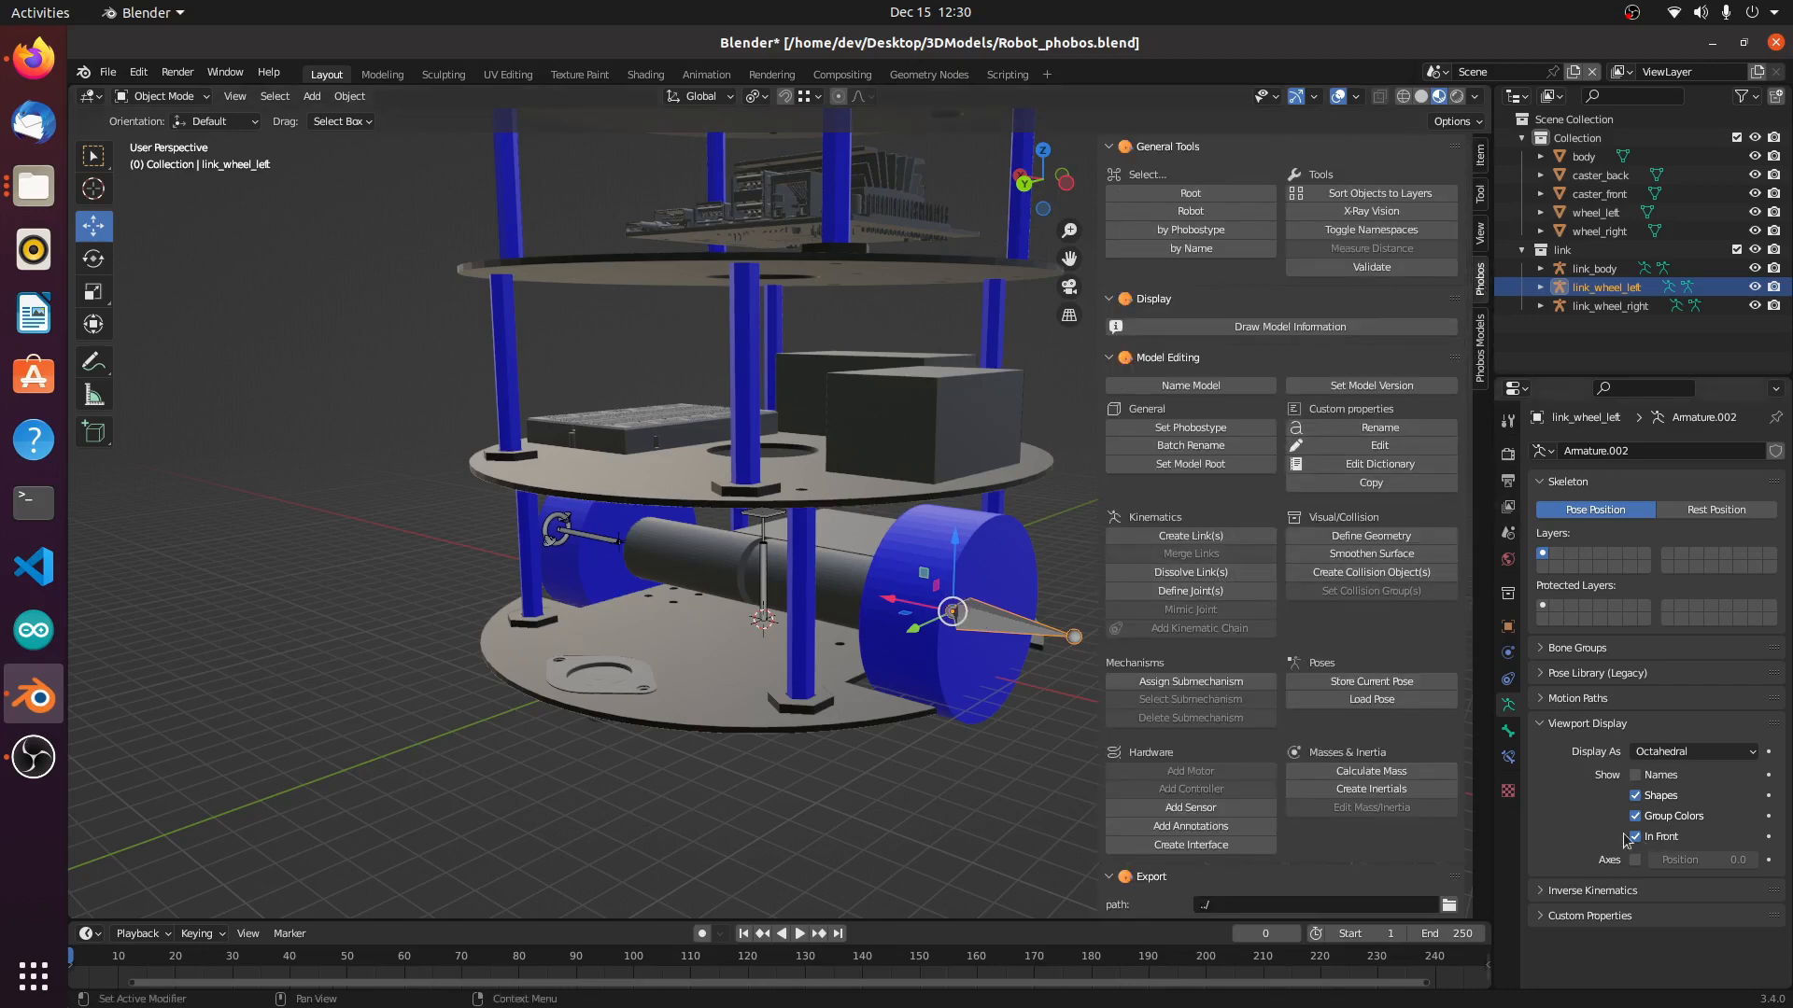
pyautogui.click(1190, 591)
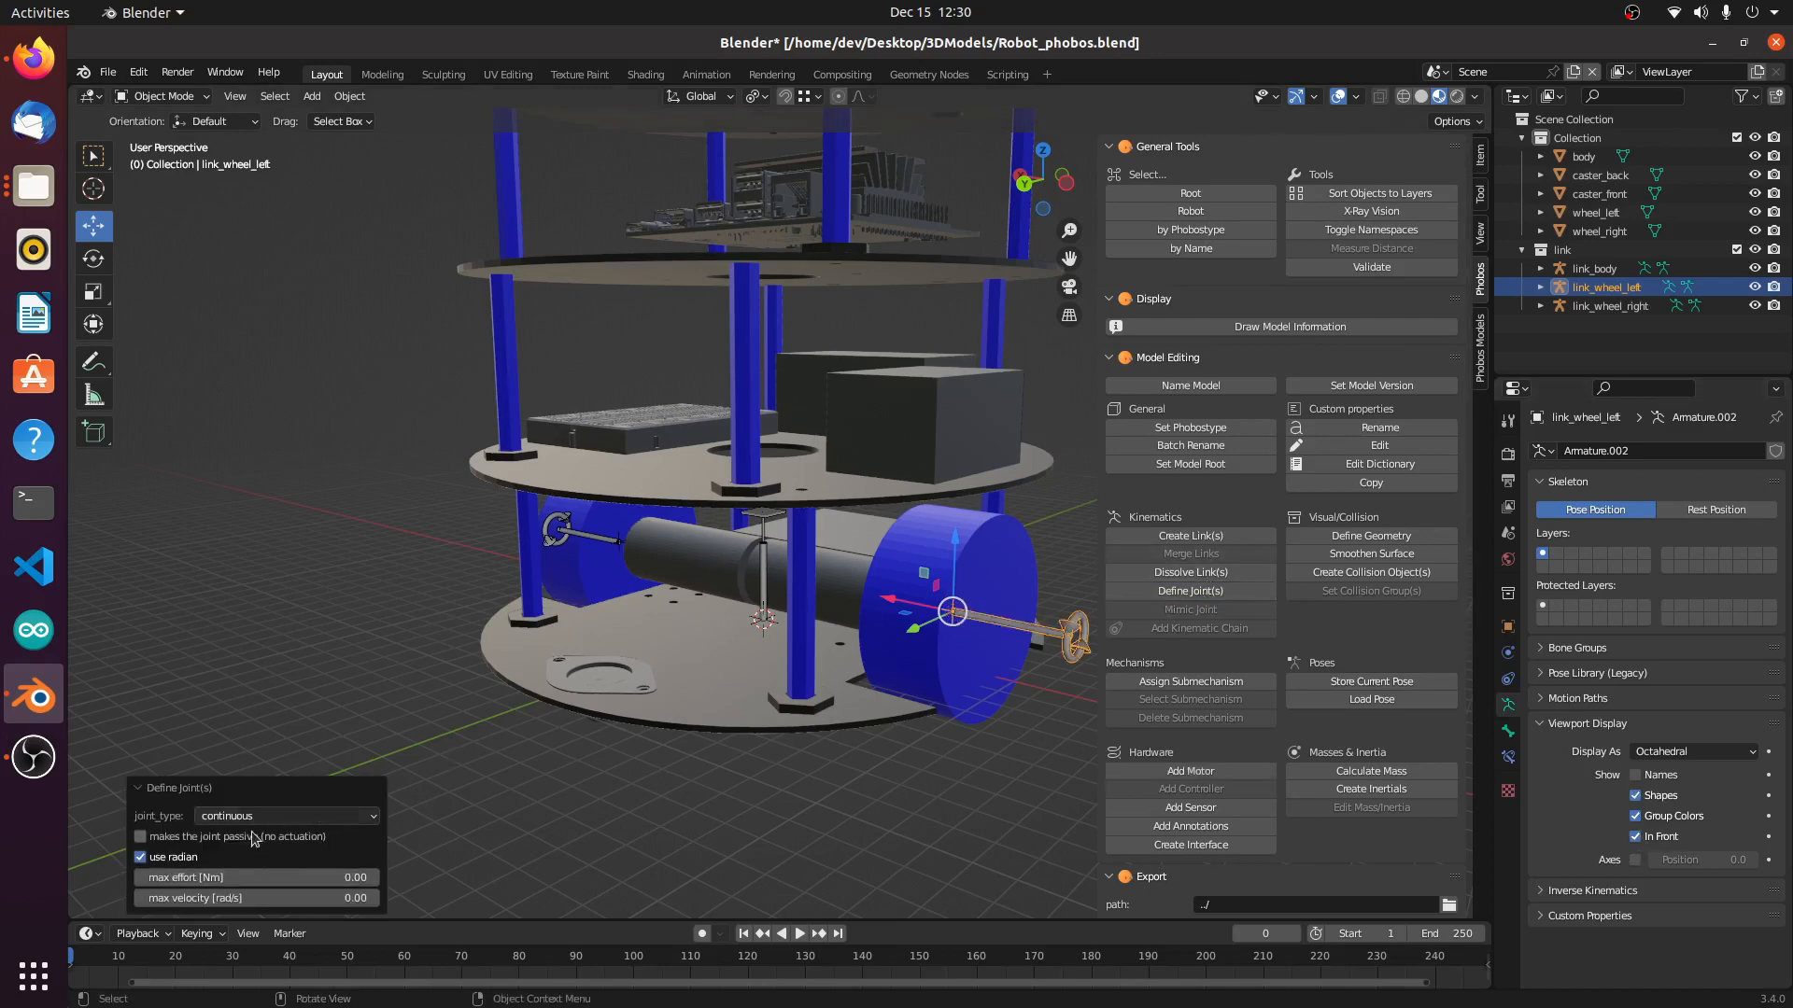
# Step: Create a link from caster_front at the selected object with visual size 200, and display its armature in front
pyautogui.moveTo(612, 816); pyautogui.dragTo(729, 740, button='middle')
pyautogui.click(675, 715)
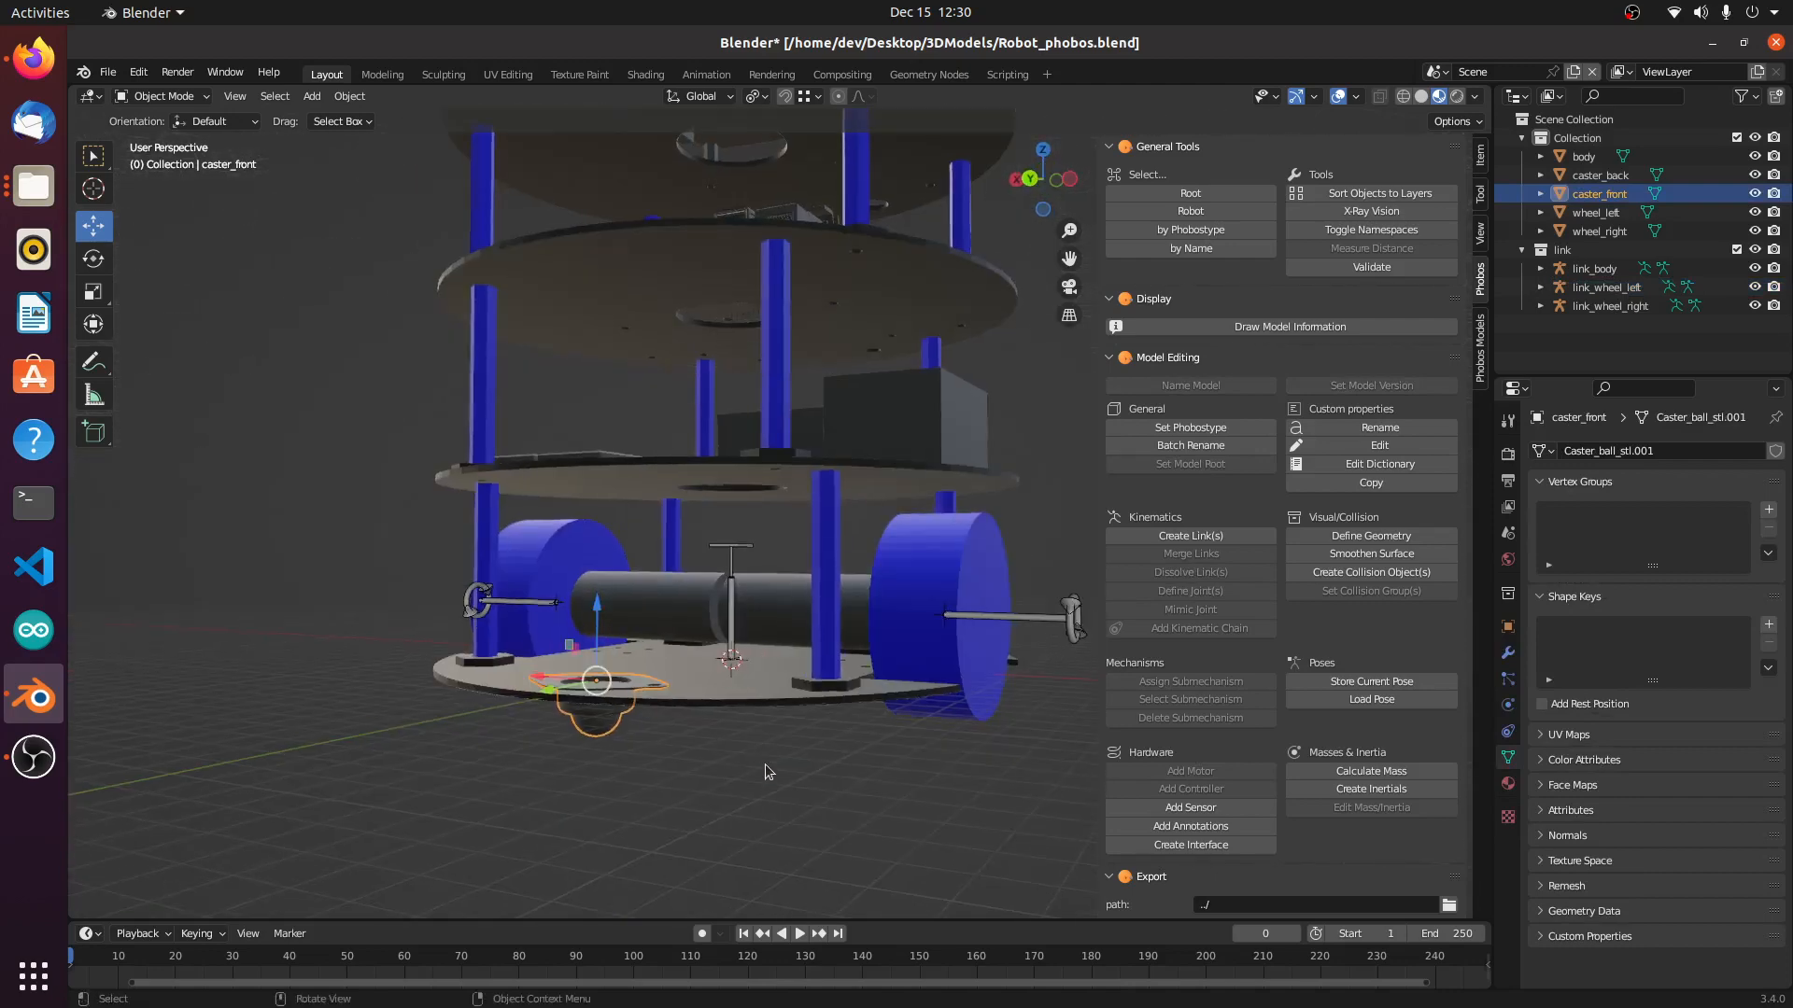
pyautogui.click(1190, 536)
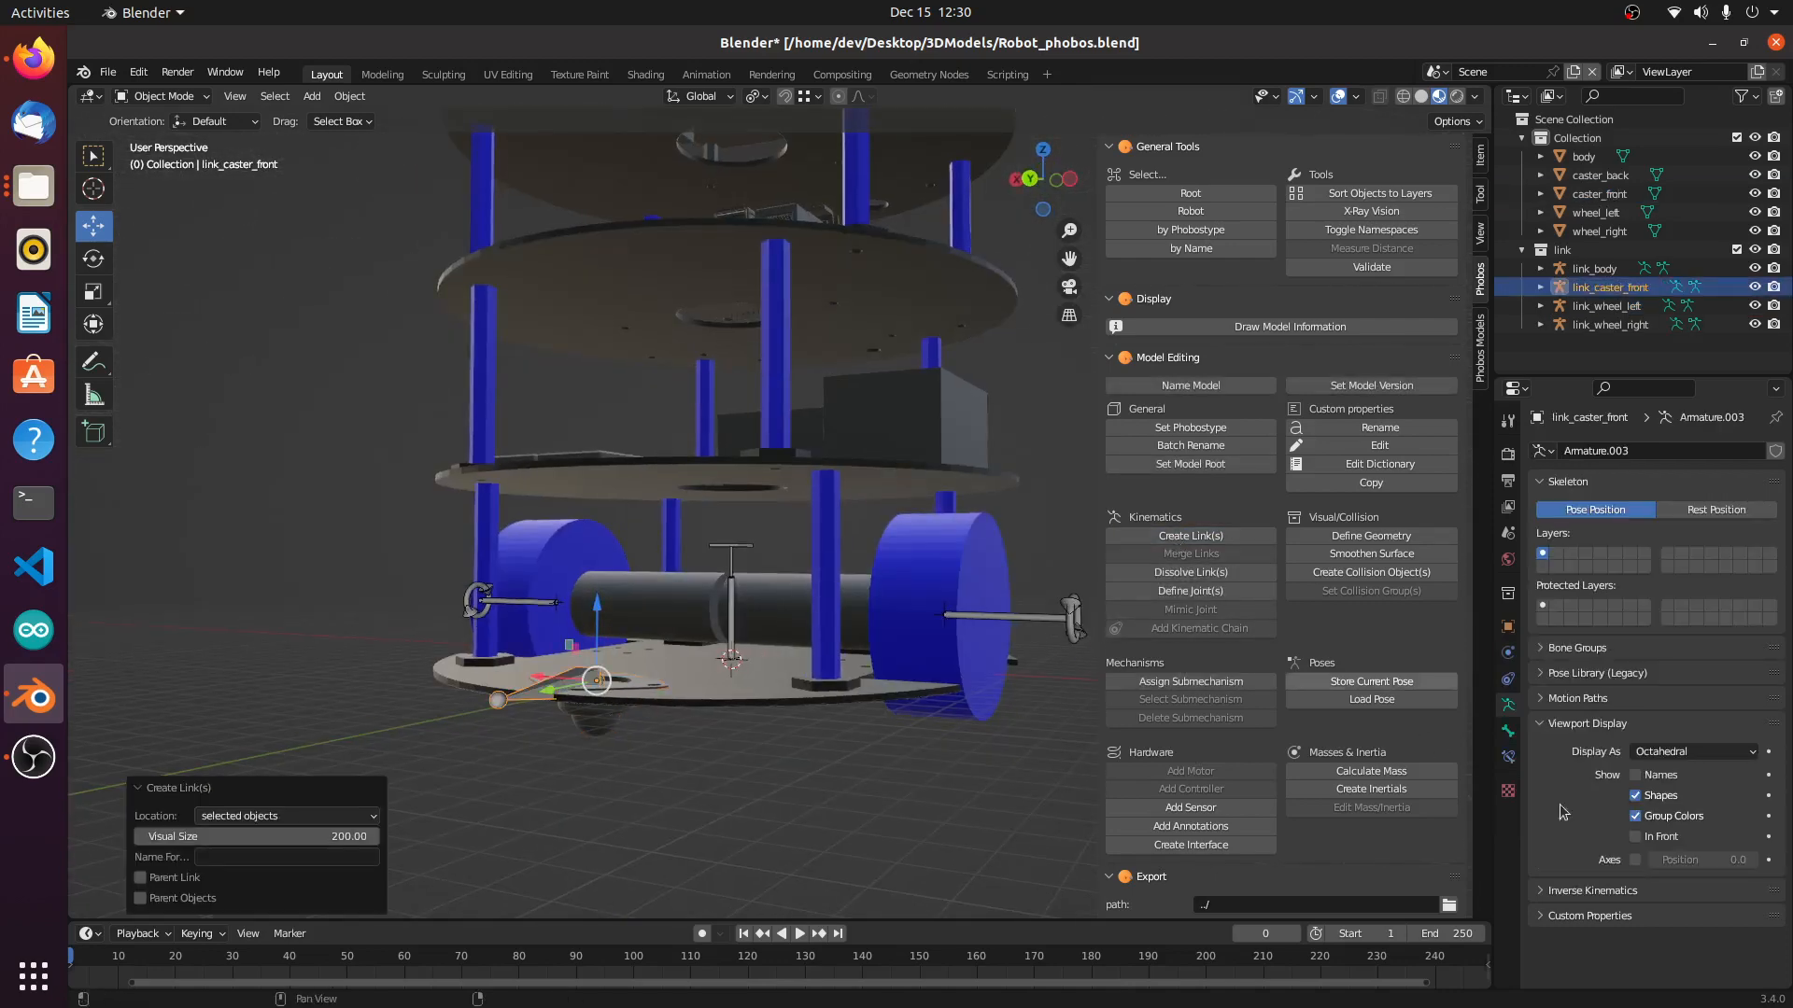
pyautogui.click(1636, 837)
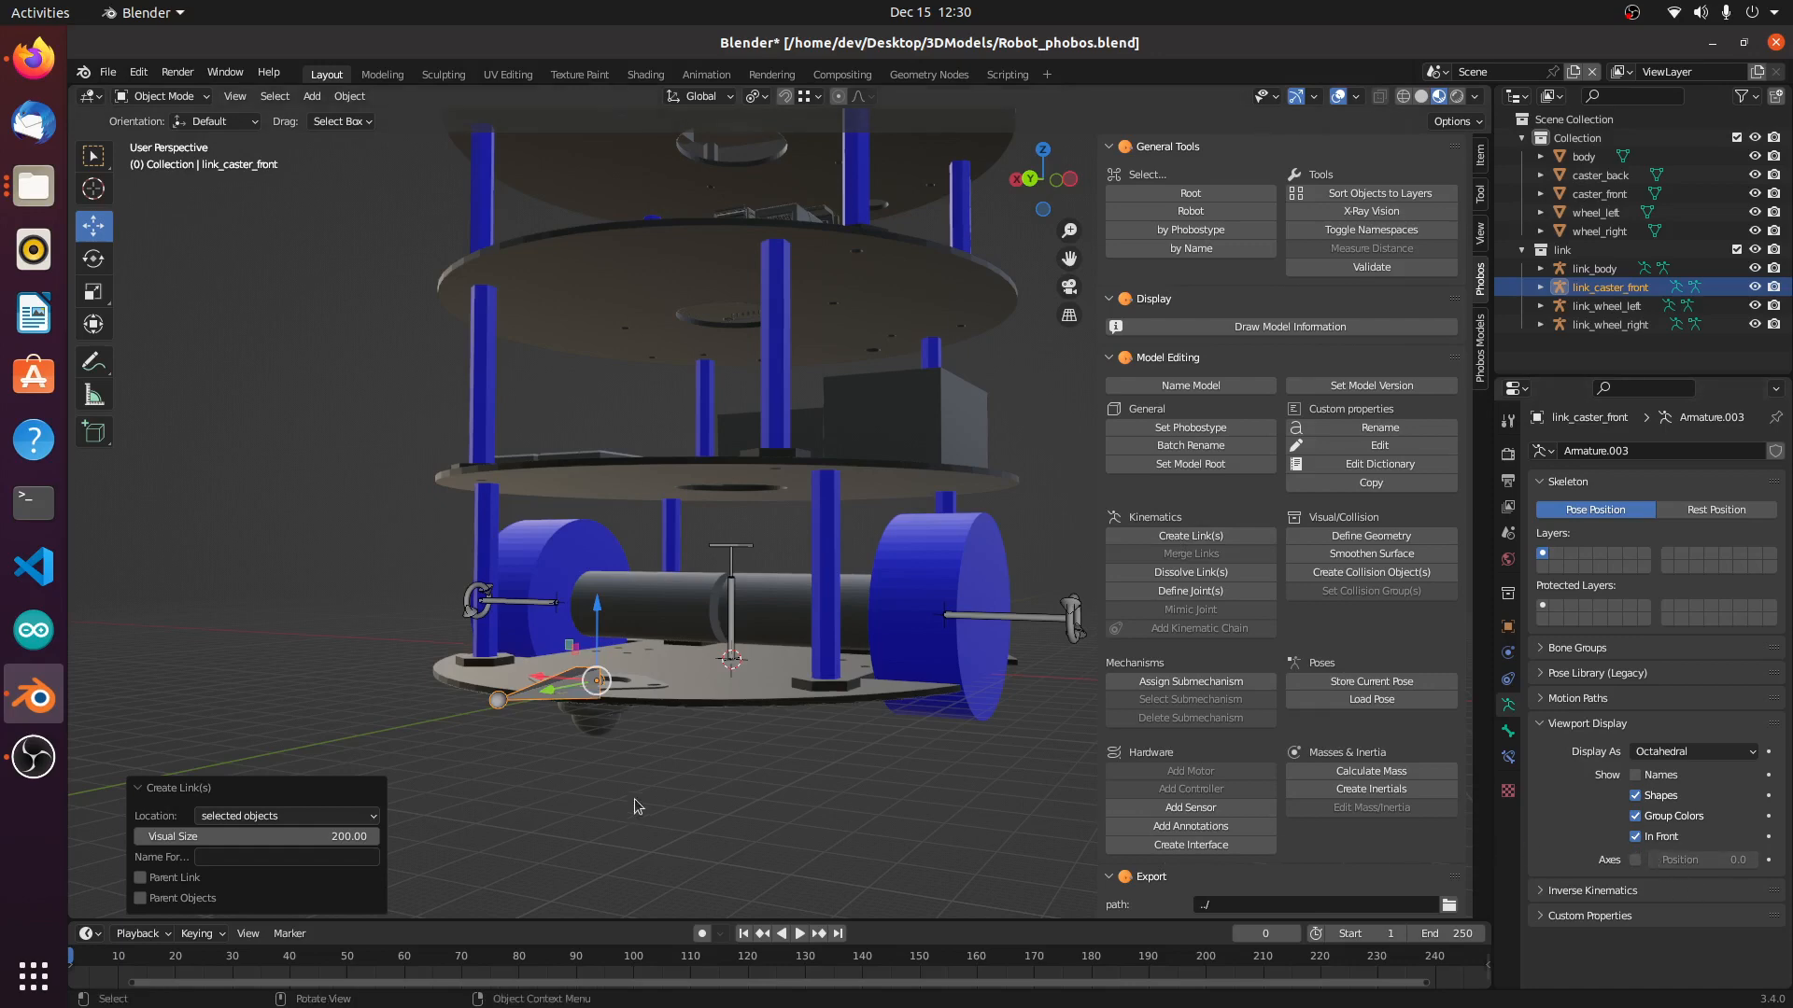
# Step: Set the X rotation of link_caster_front to 0° so the link stands upright
pyautogui.moveTo(635, 764)
pyautogui.mouseDown(button='middle')
pyautogui.moveTo(607, 776)
pyautogui.moveTo(648, 730)
pyautogui.mouseUp(button='middle')
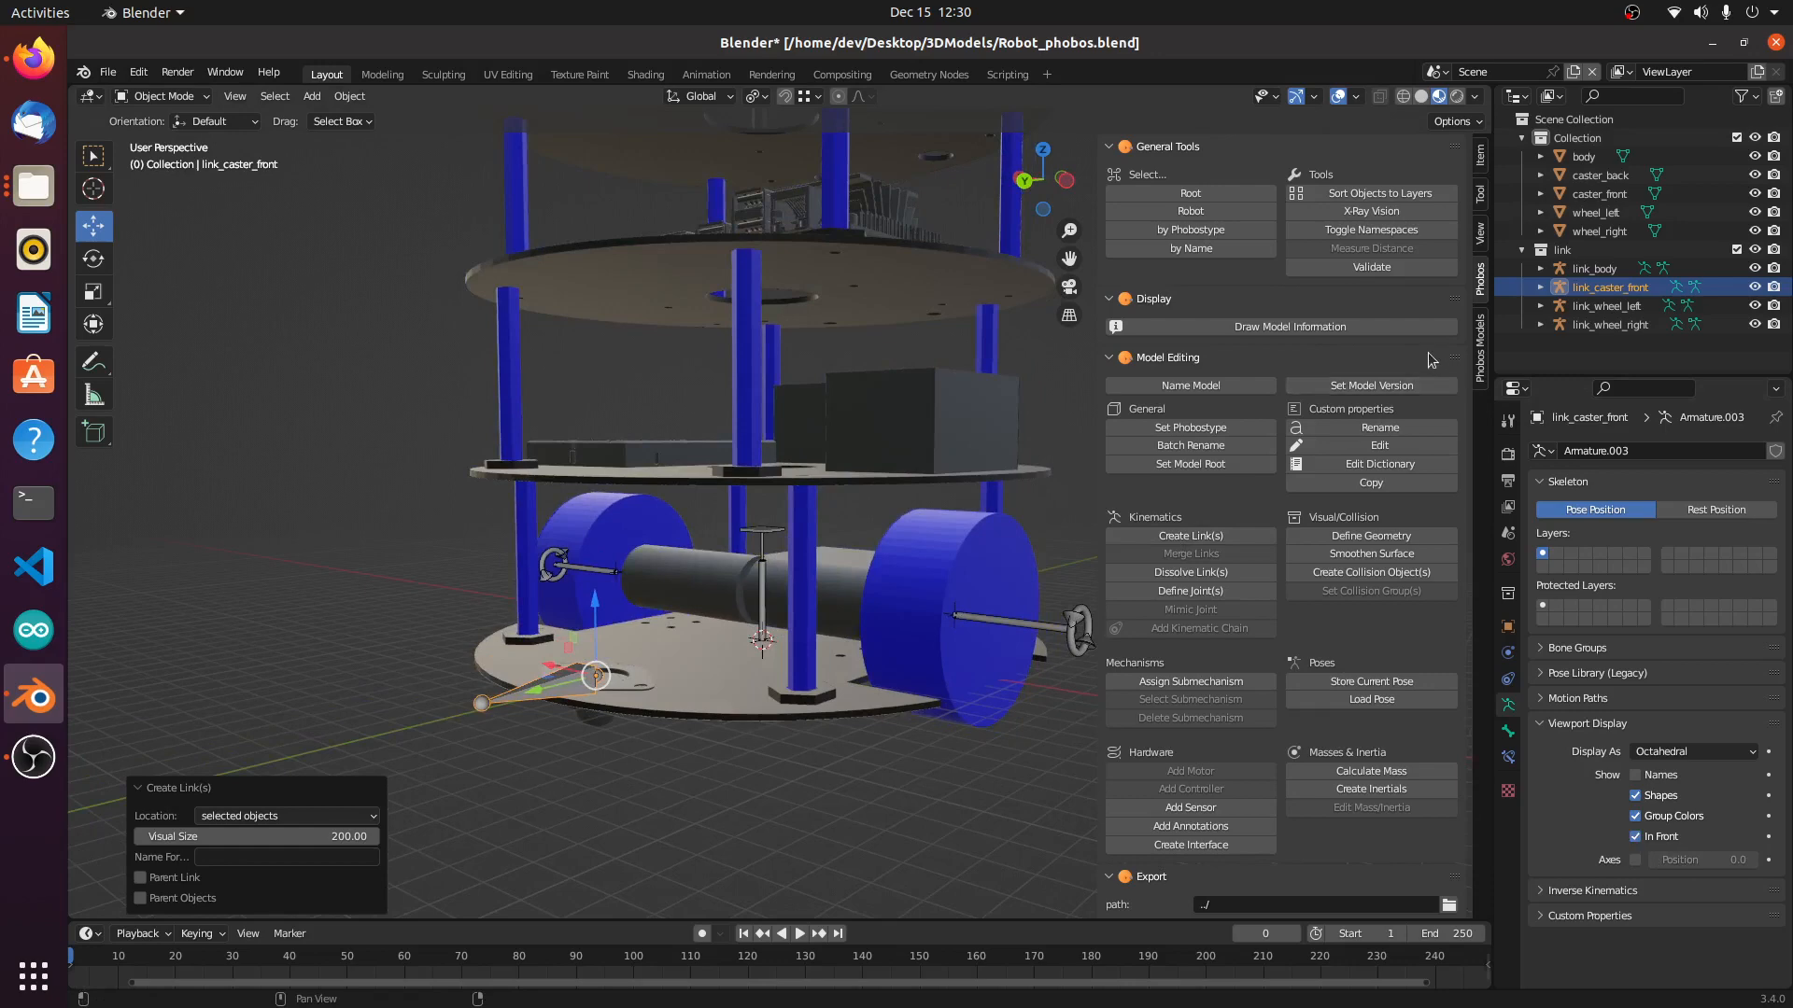
pyautogui.click(1482, 168)
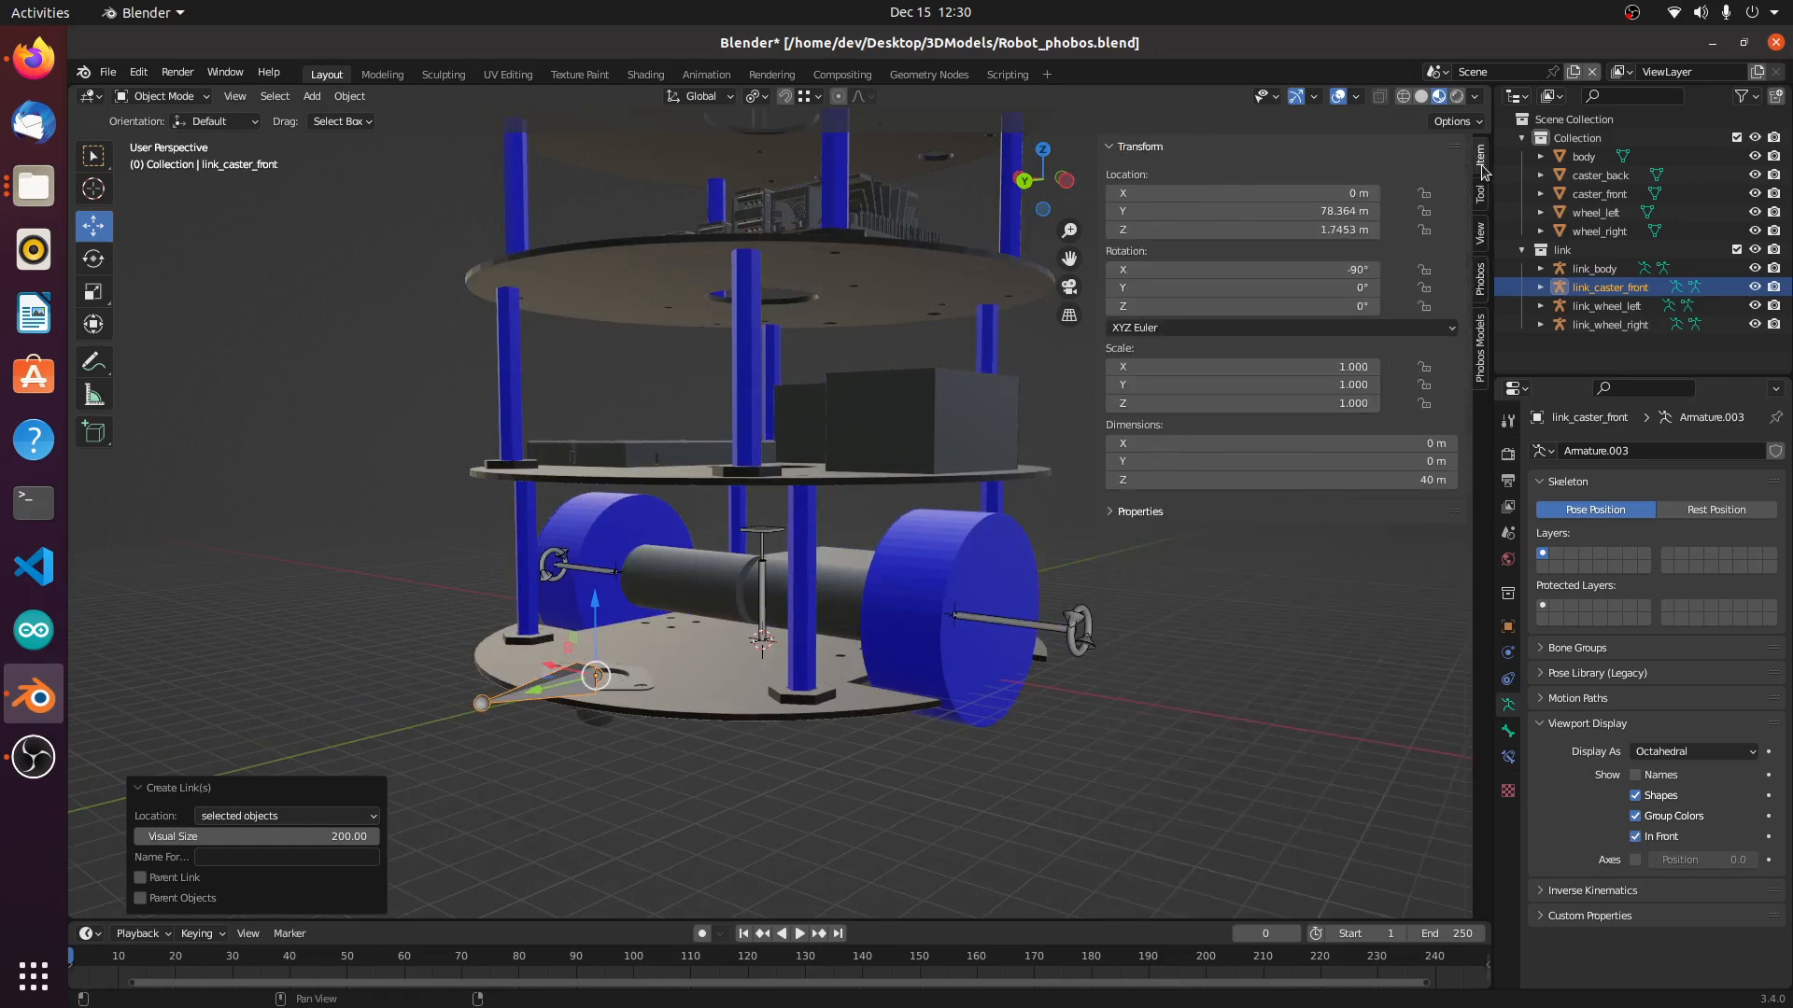
pyautogui.click(1355, 271)
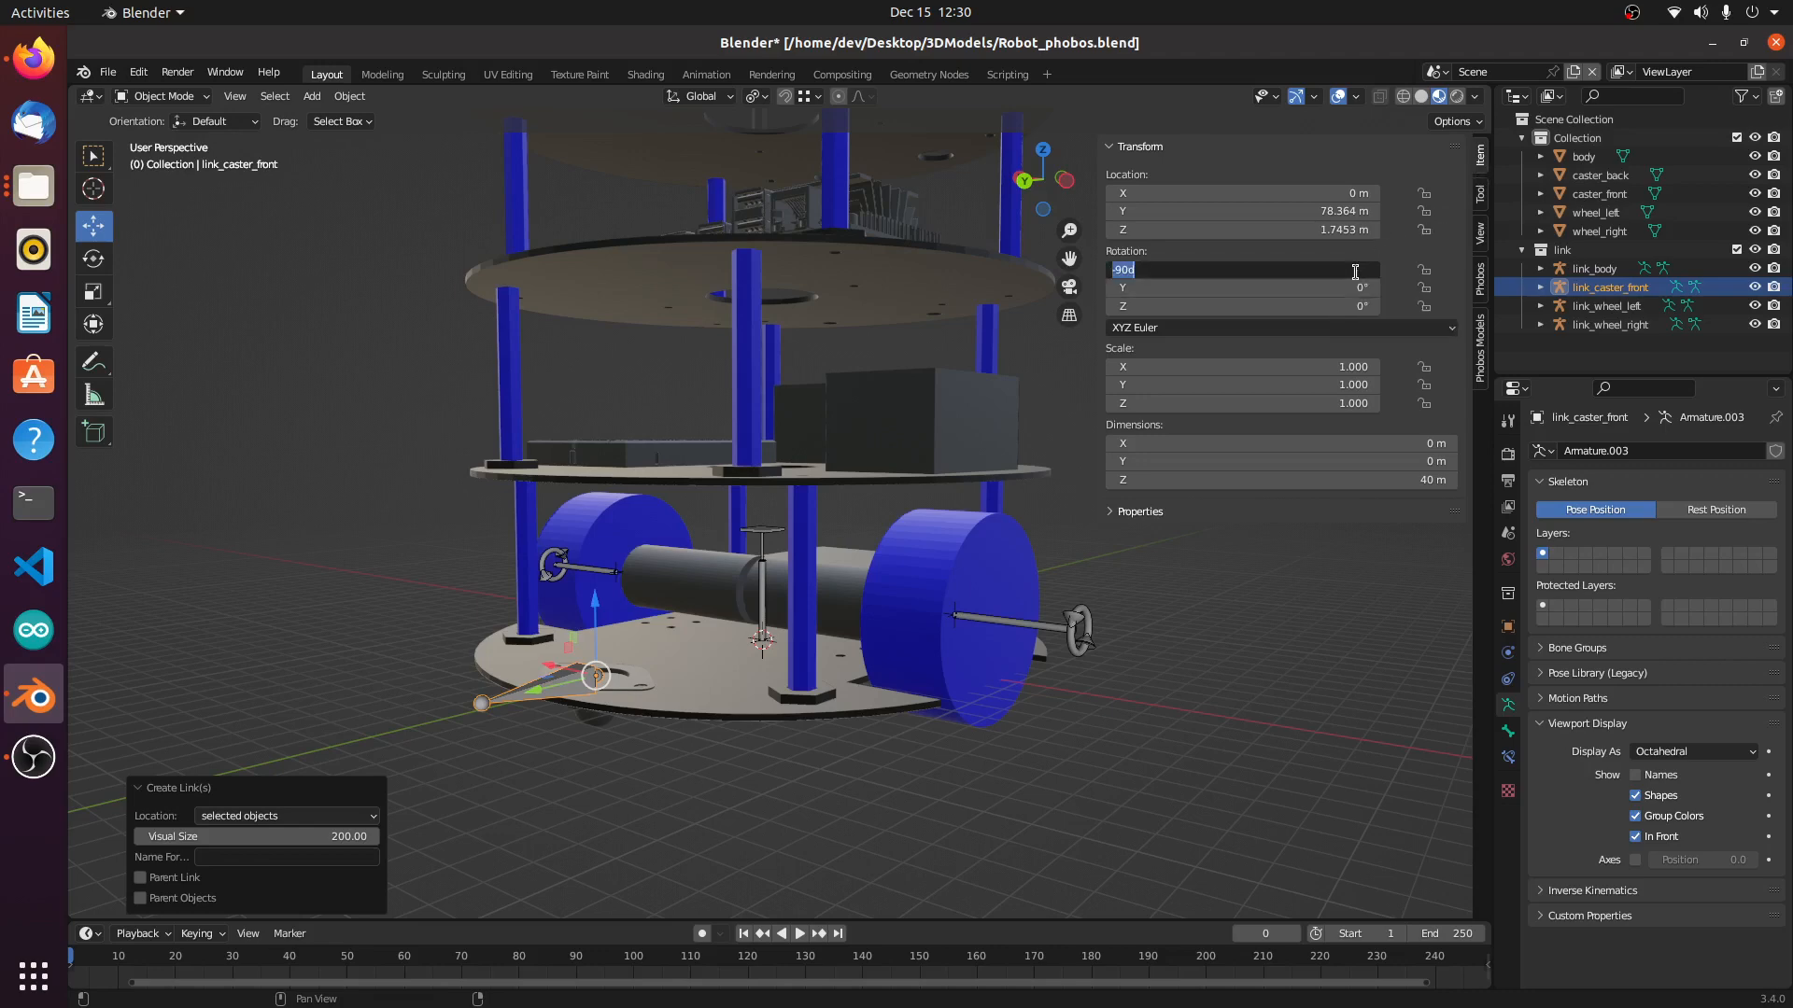
pyautogui.write('0')
pyautogui.press('Return')
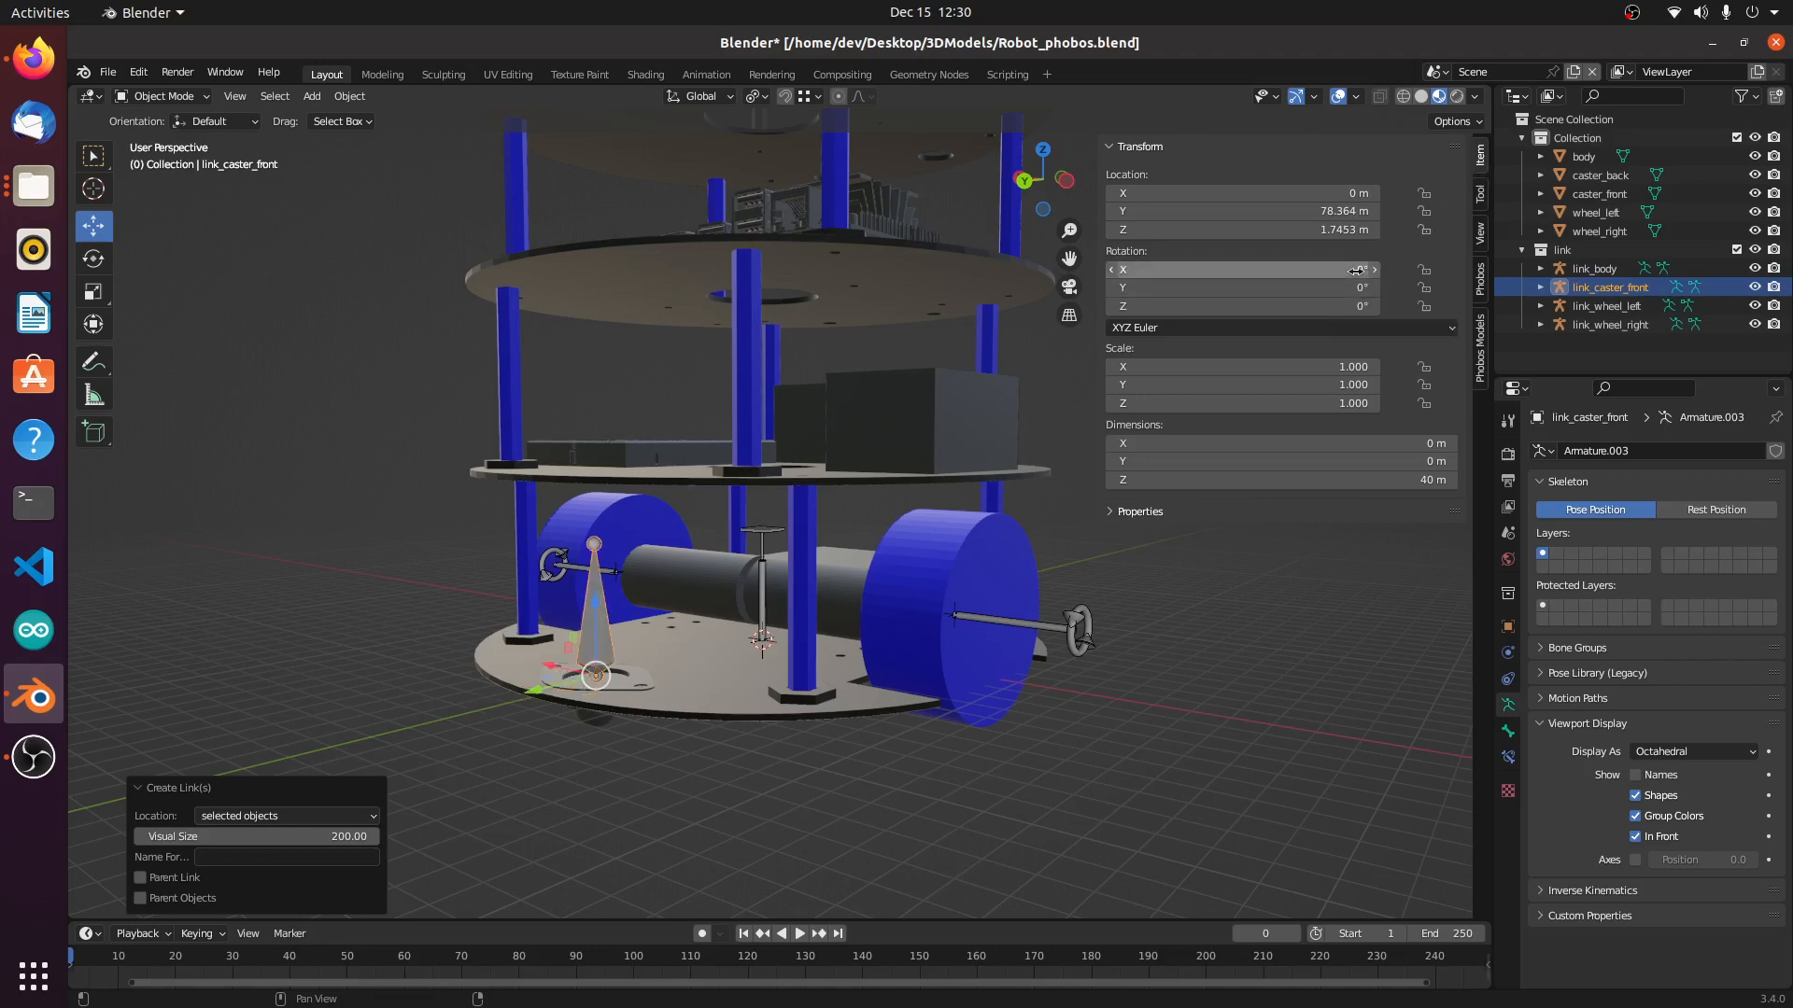
# Step: Reselect link_caster_front and define a joint of type continuous for it
pyautogui.moveTo(819, 677); pyautogui.dragTo(657, 711, button='middle')
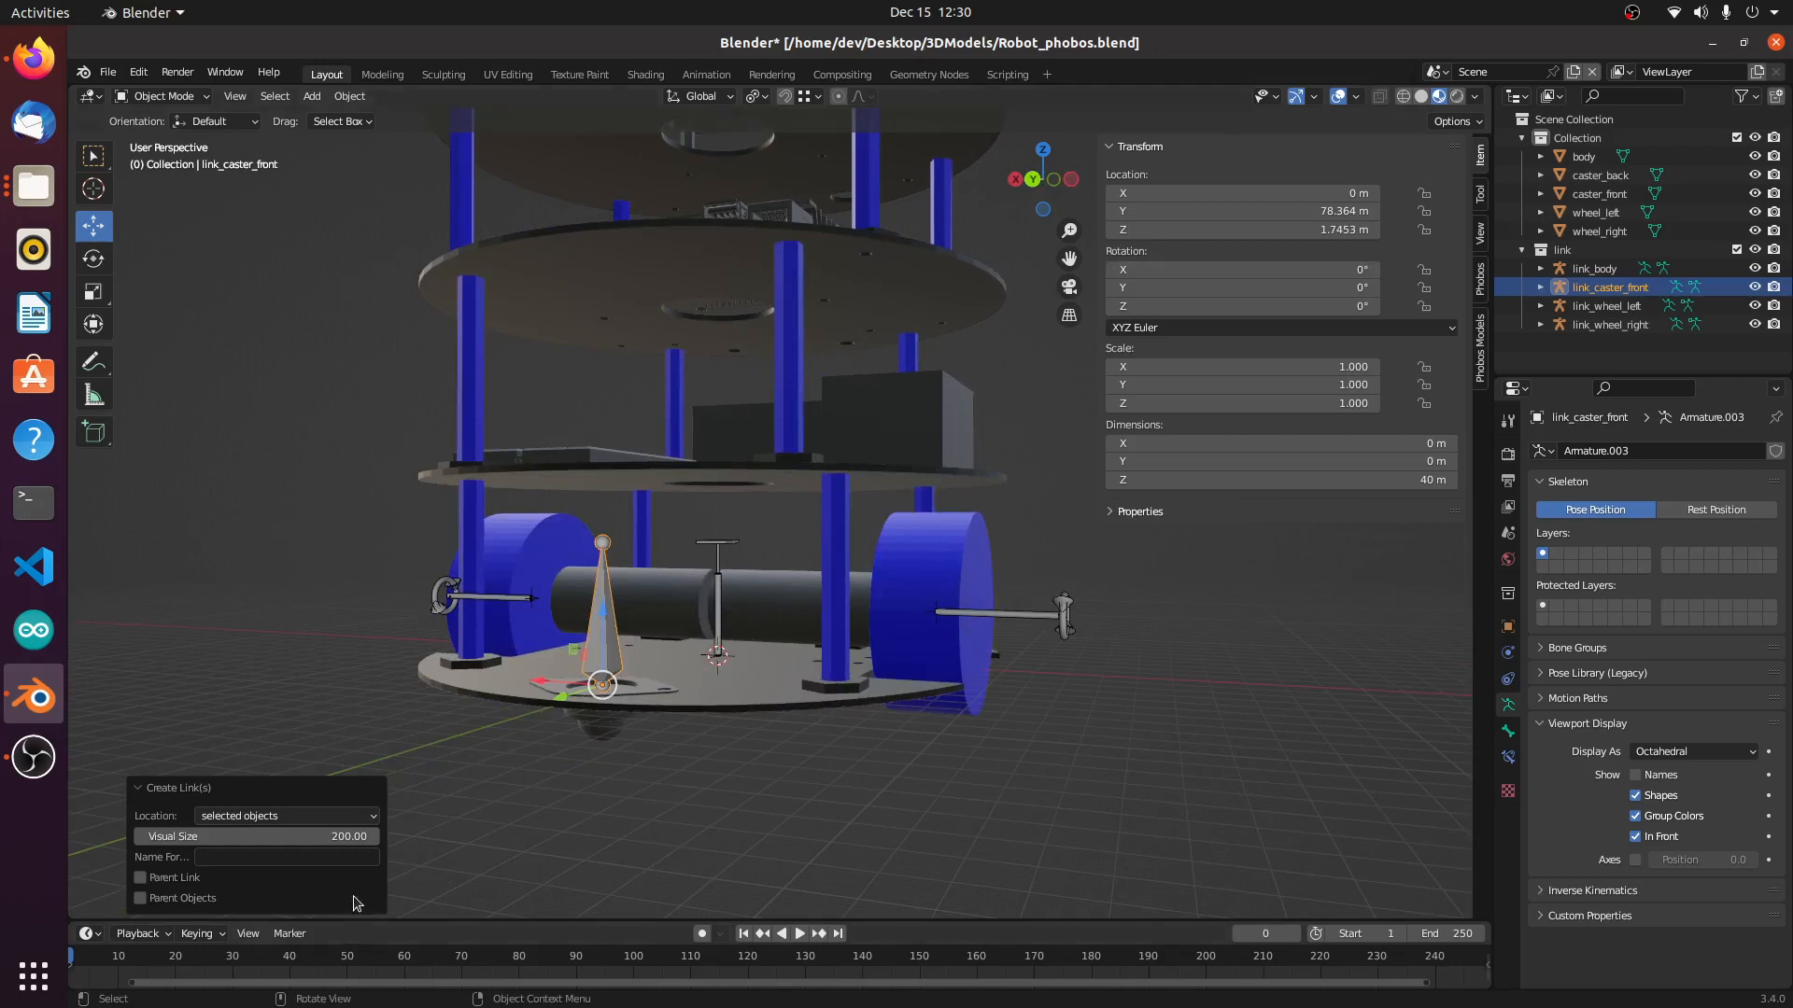
pyautogui.click(860, 760)
pyautogui.click(612, 635)
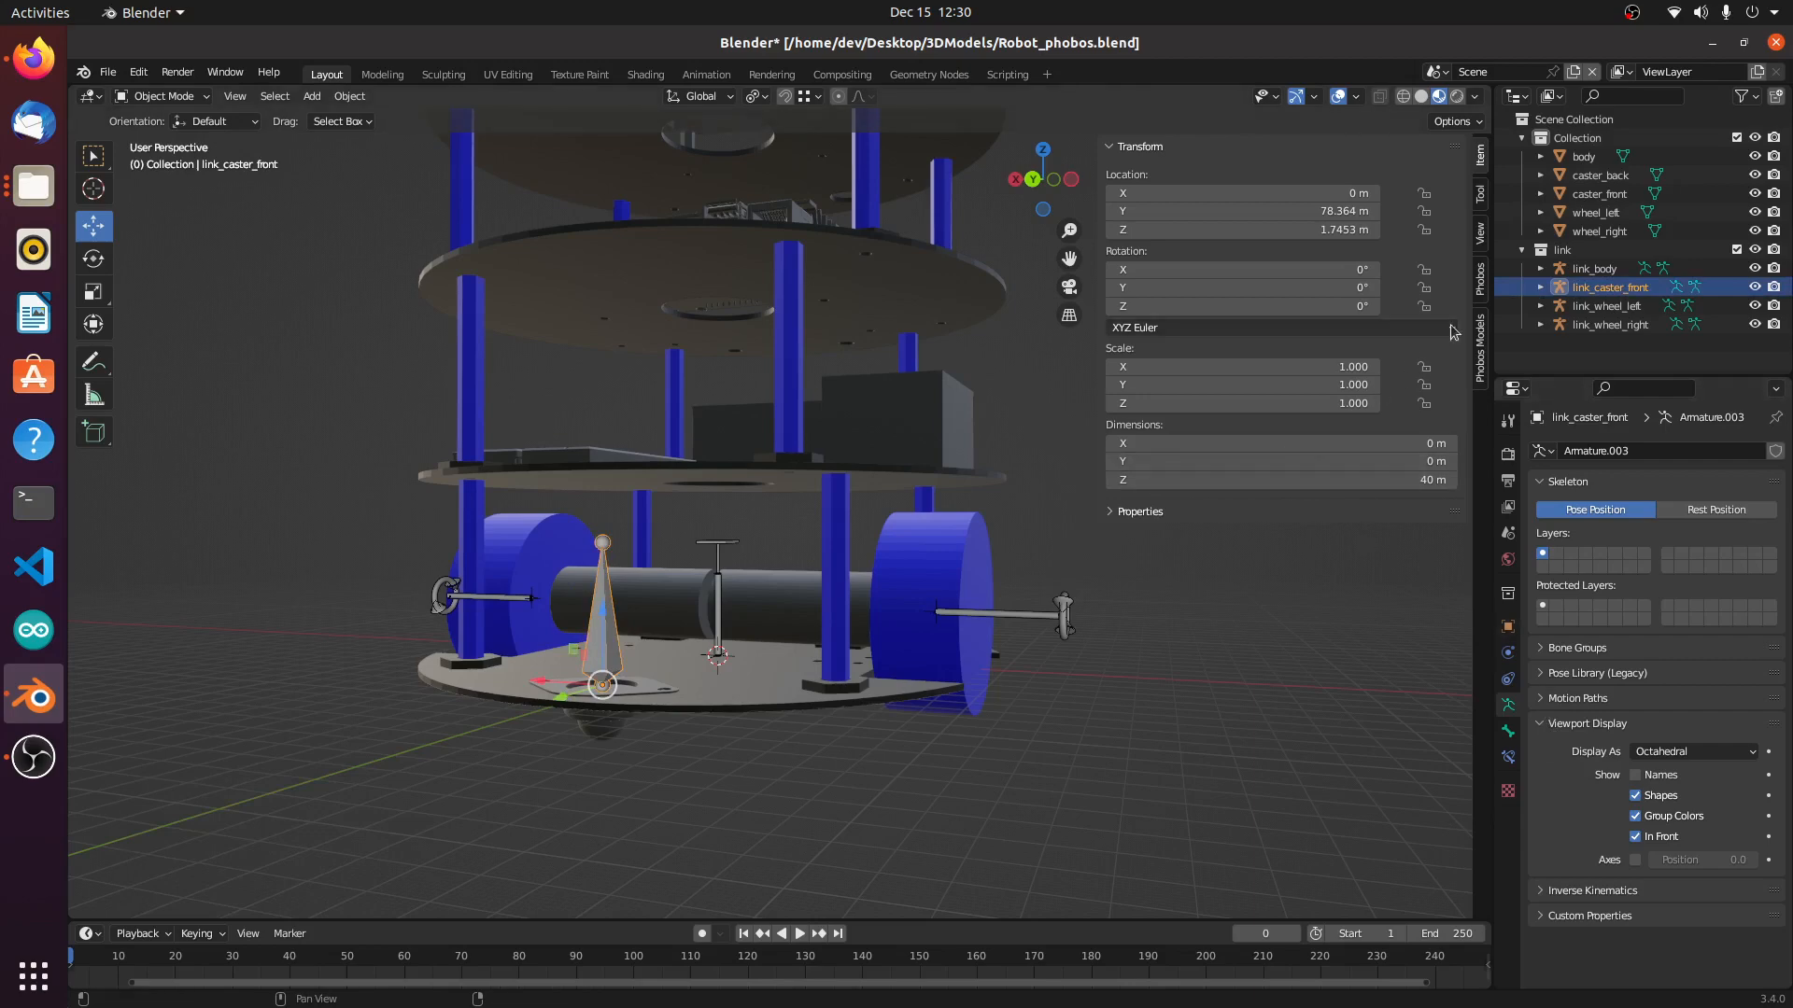
pyautogui.click(1480, 279)
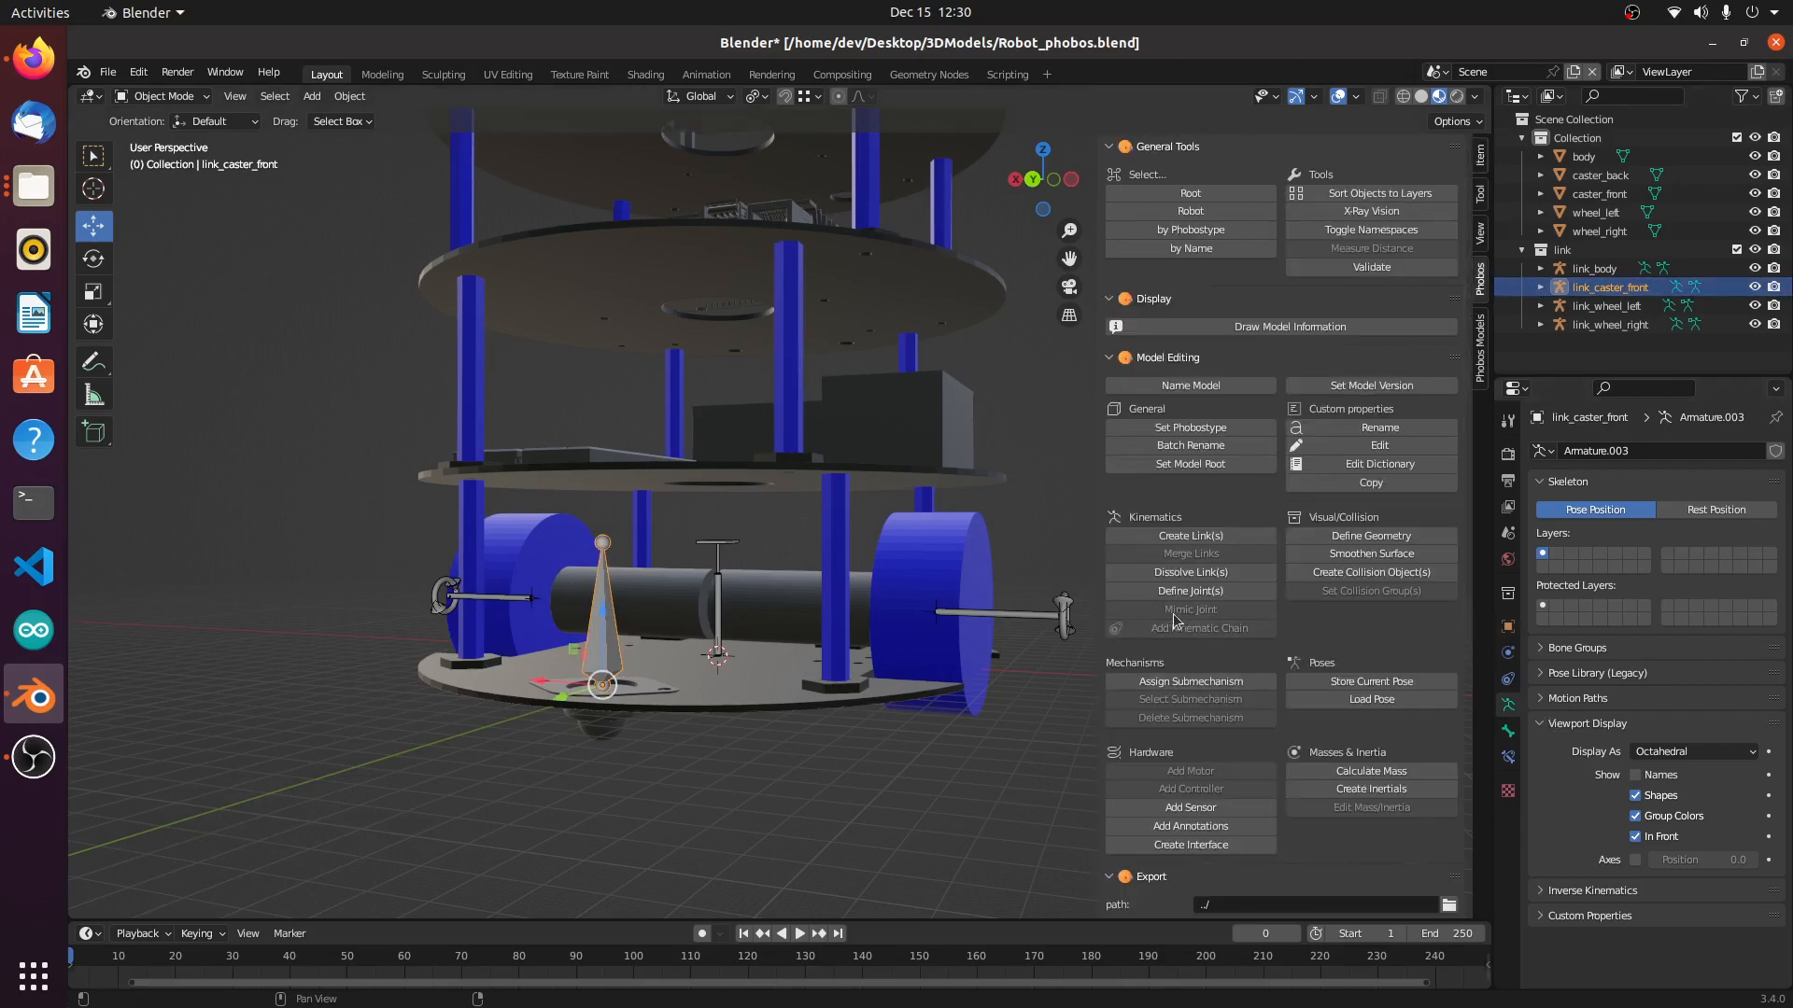
pyautogui.click(1186, 591)
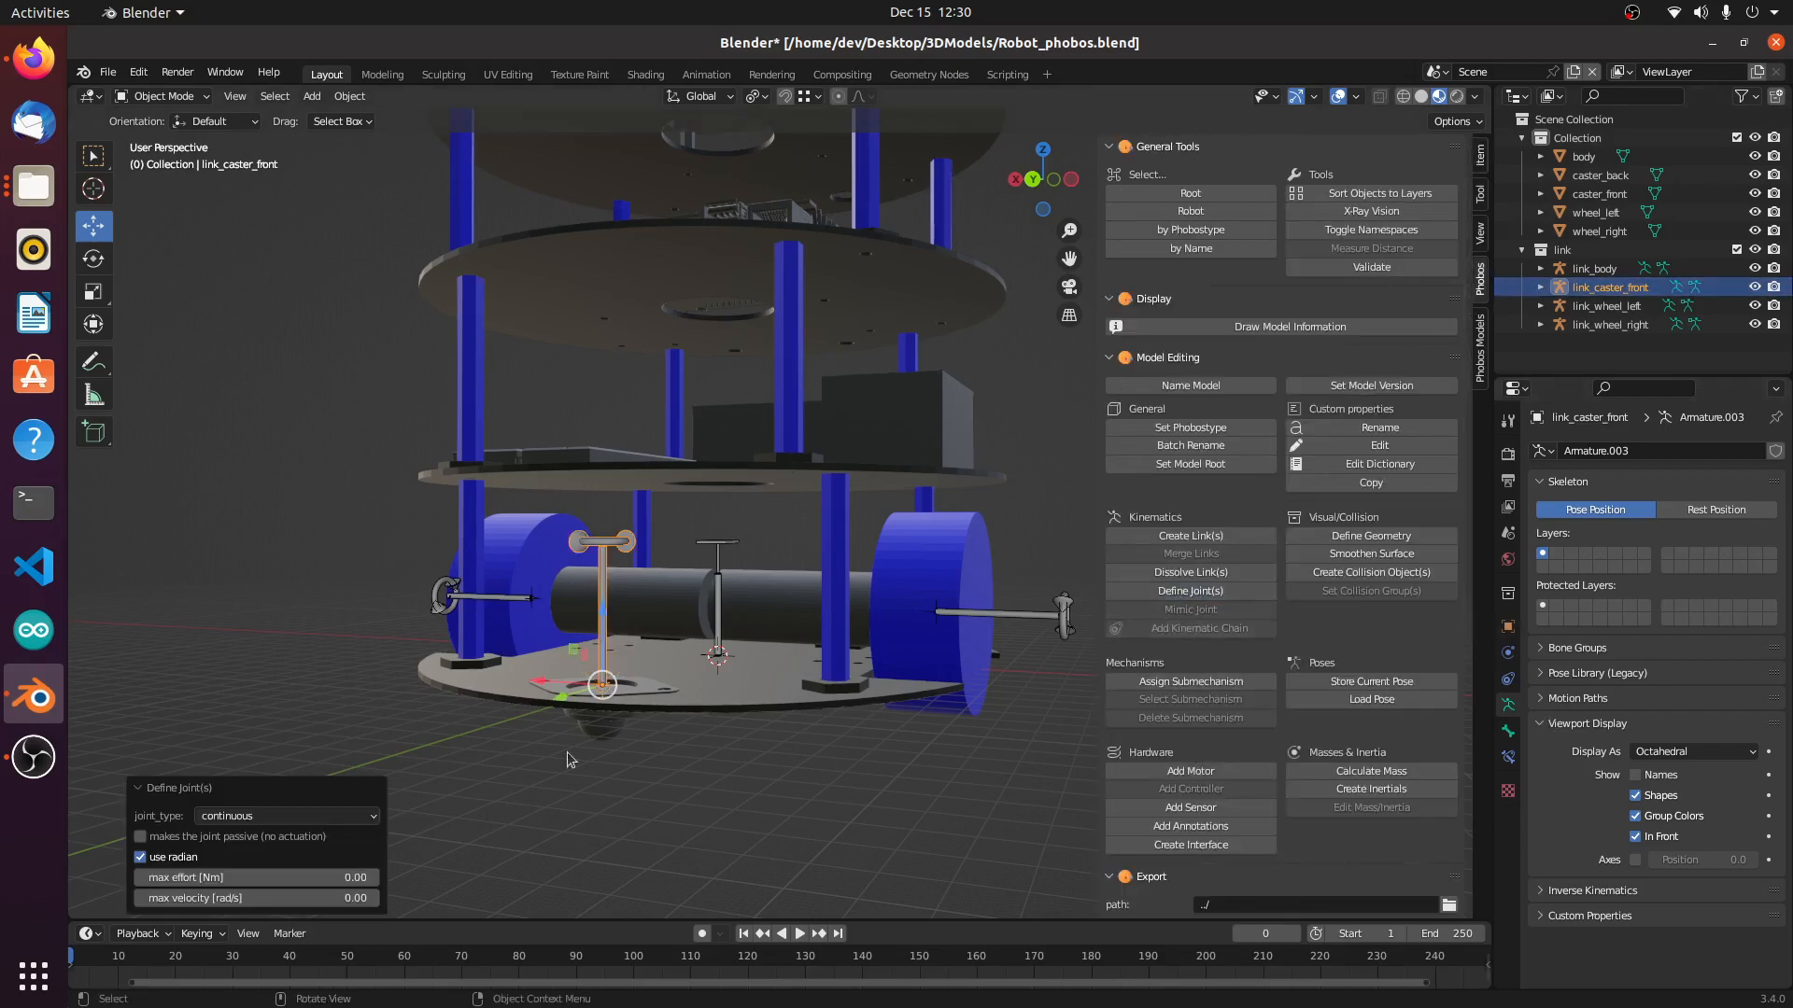
# Step: Change the joint type of link_caster_front to fixed
pyautogui.click(318, 818)
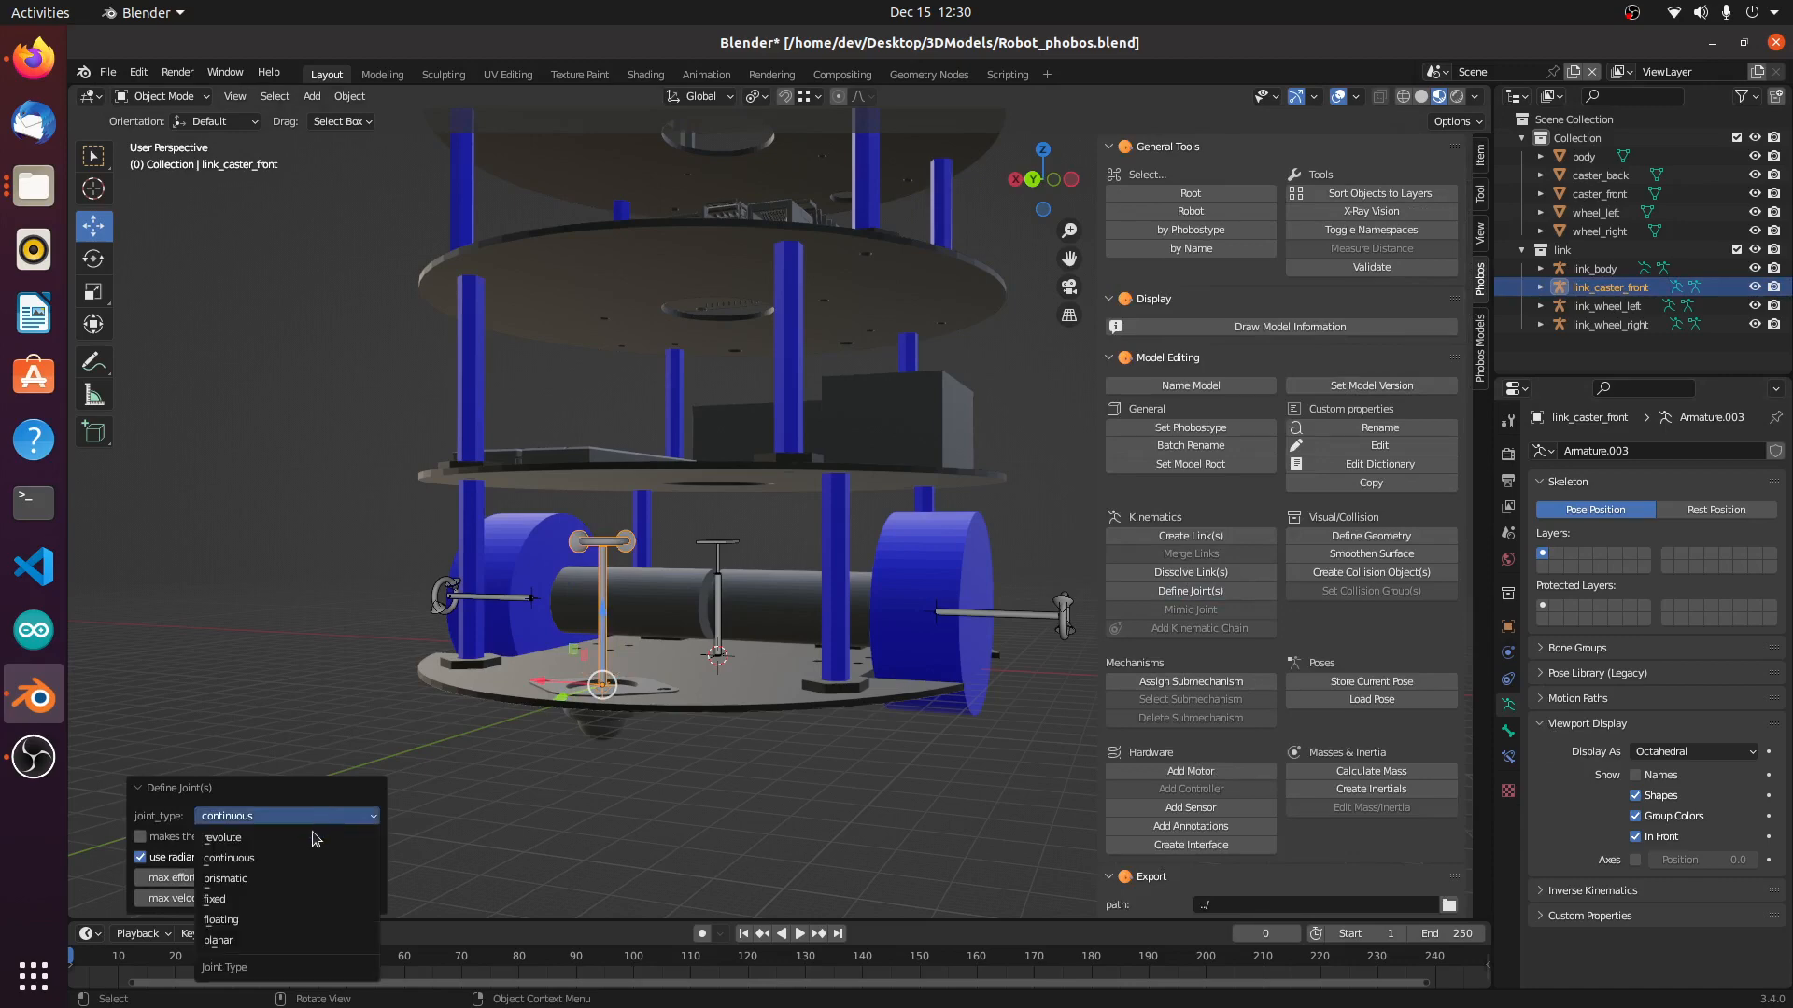
pyautogui.click(280, 899)
# Step: Create a link from caster_back at the selected object with visual size 200, and set the link's X rotation to 0°
pyautogui.moveTo(743, 795); pyautogui.dragTo(710, 805, button='middle')
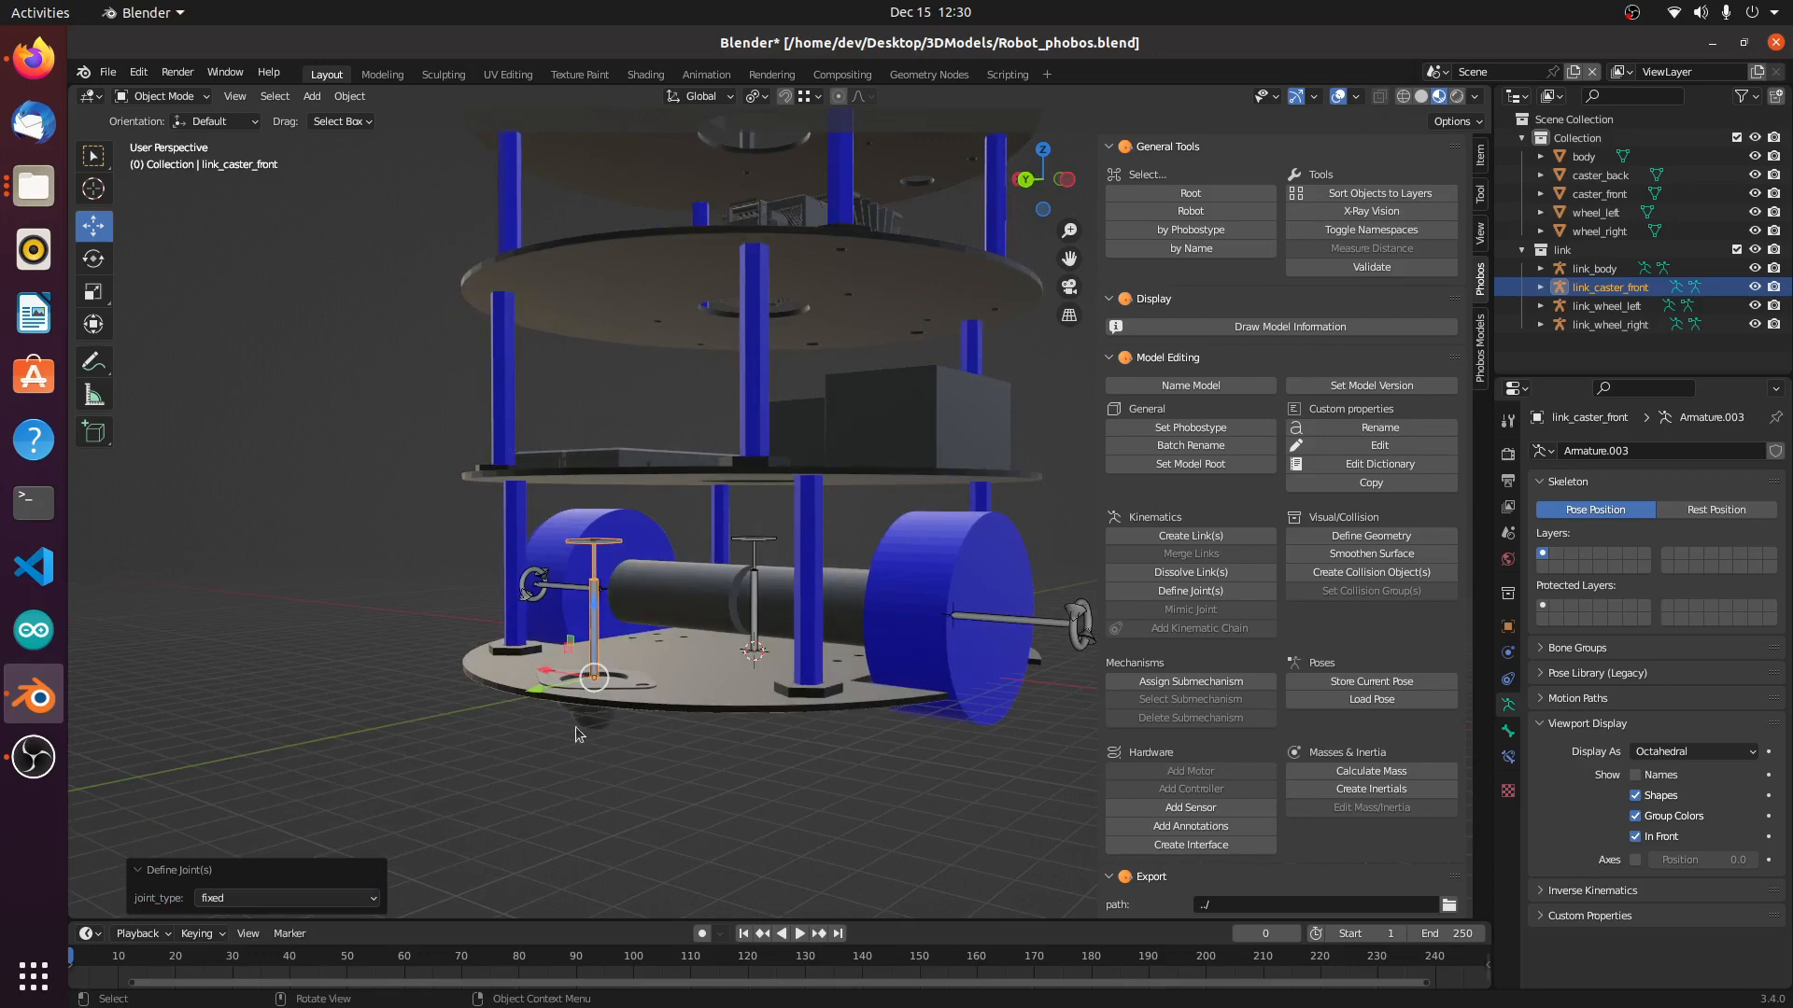
pyautogui.moveTo(793, 769); pyautogui.dragTo(764, 742, button='middle')
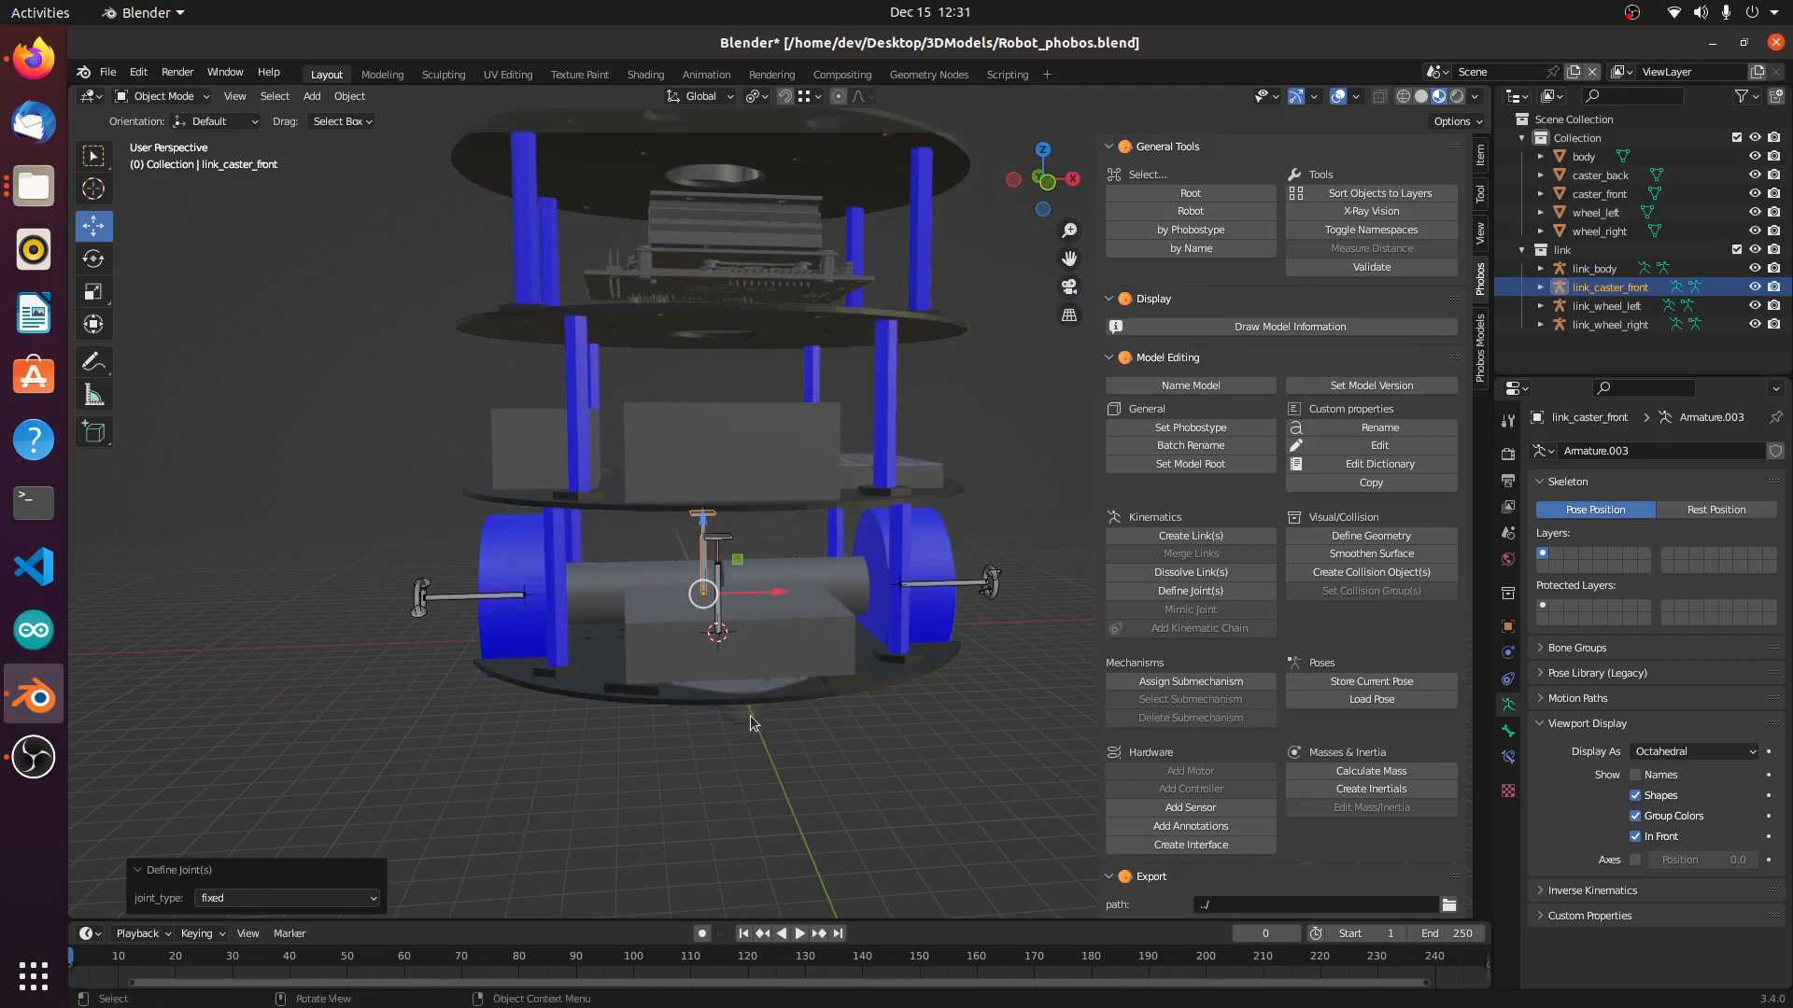
pyautogui.click(749, 715)
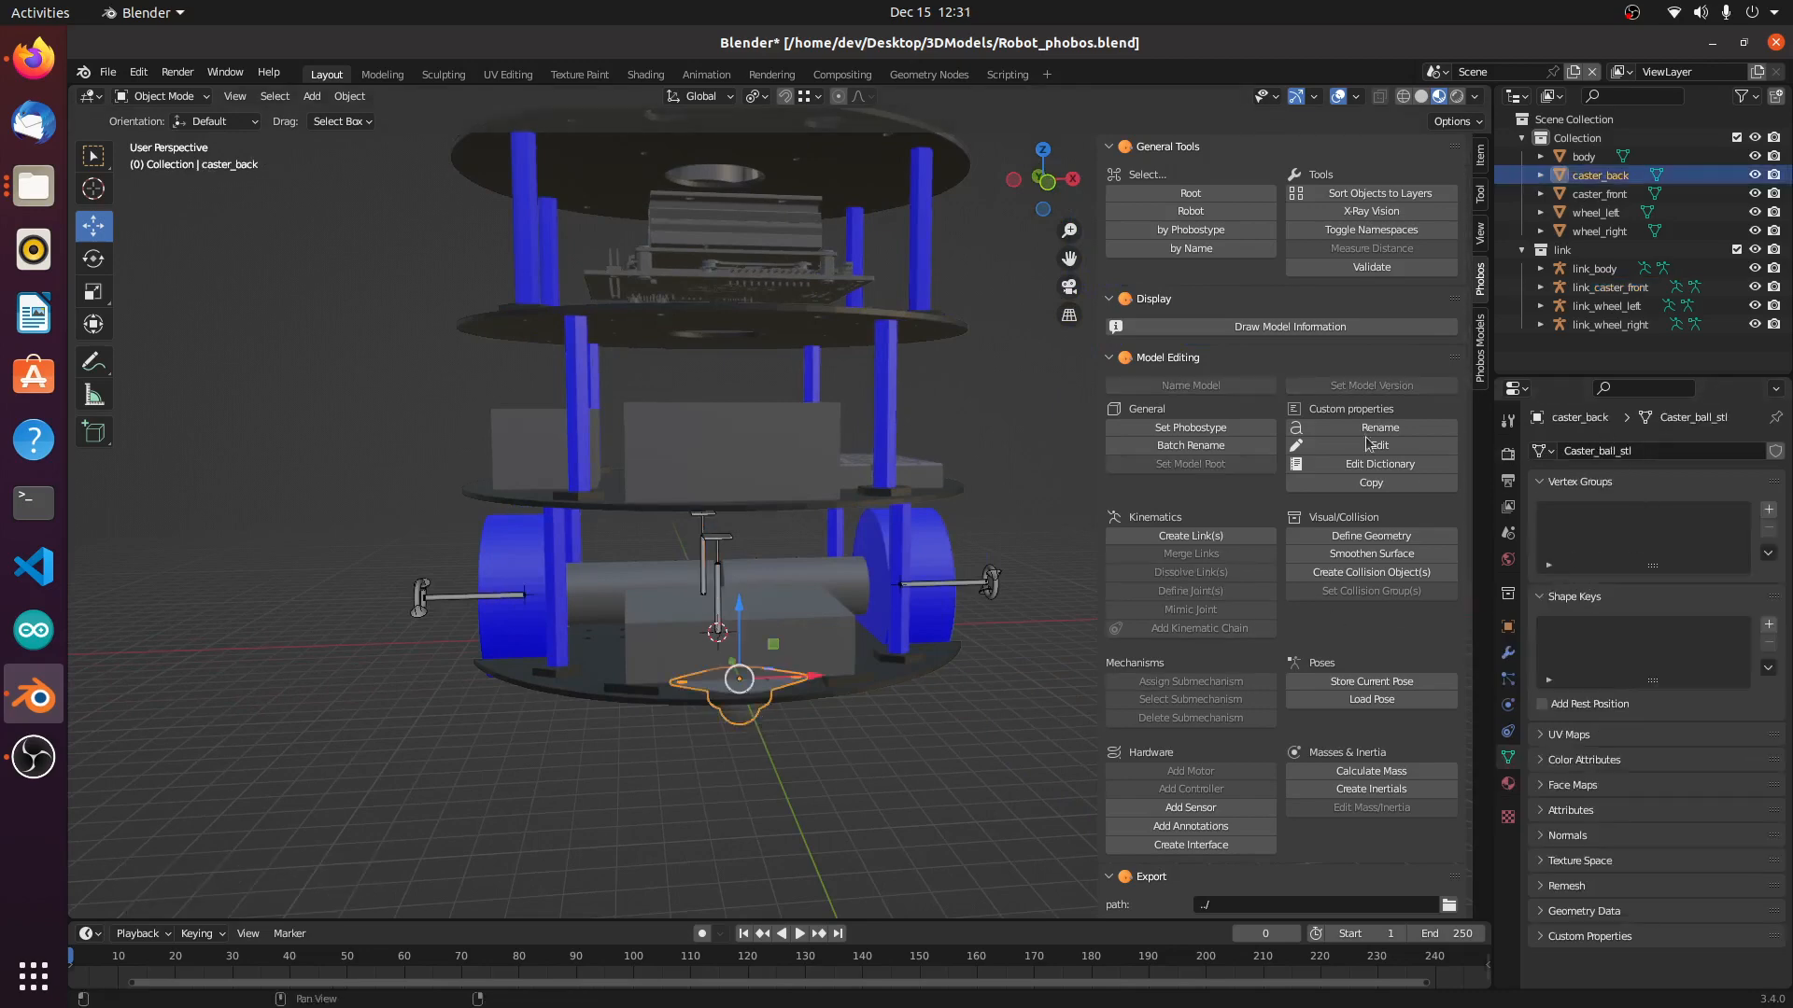
pyautogui.click(1201, 538)
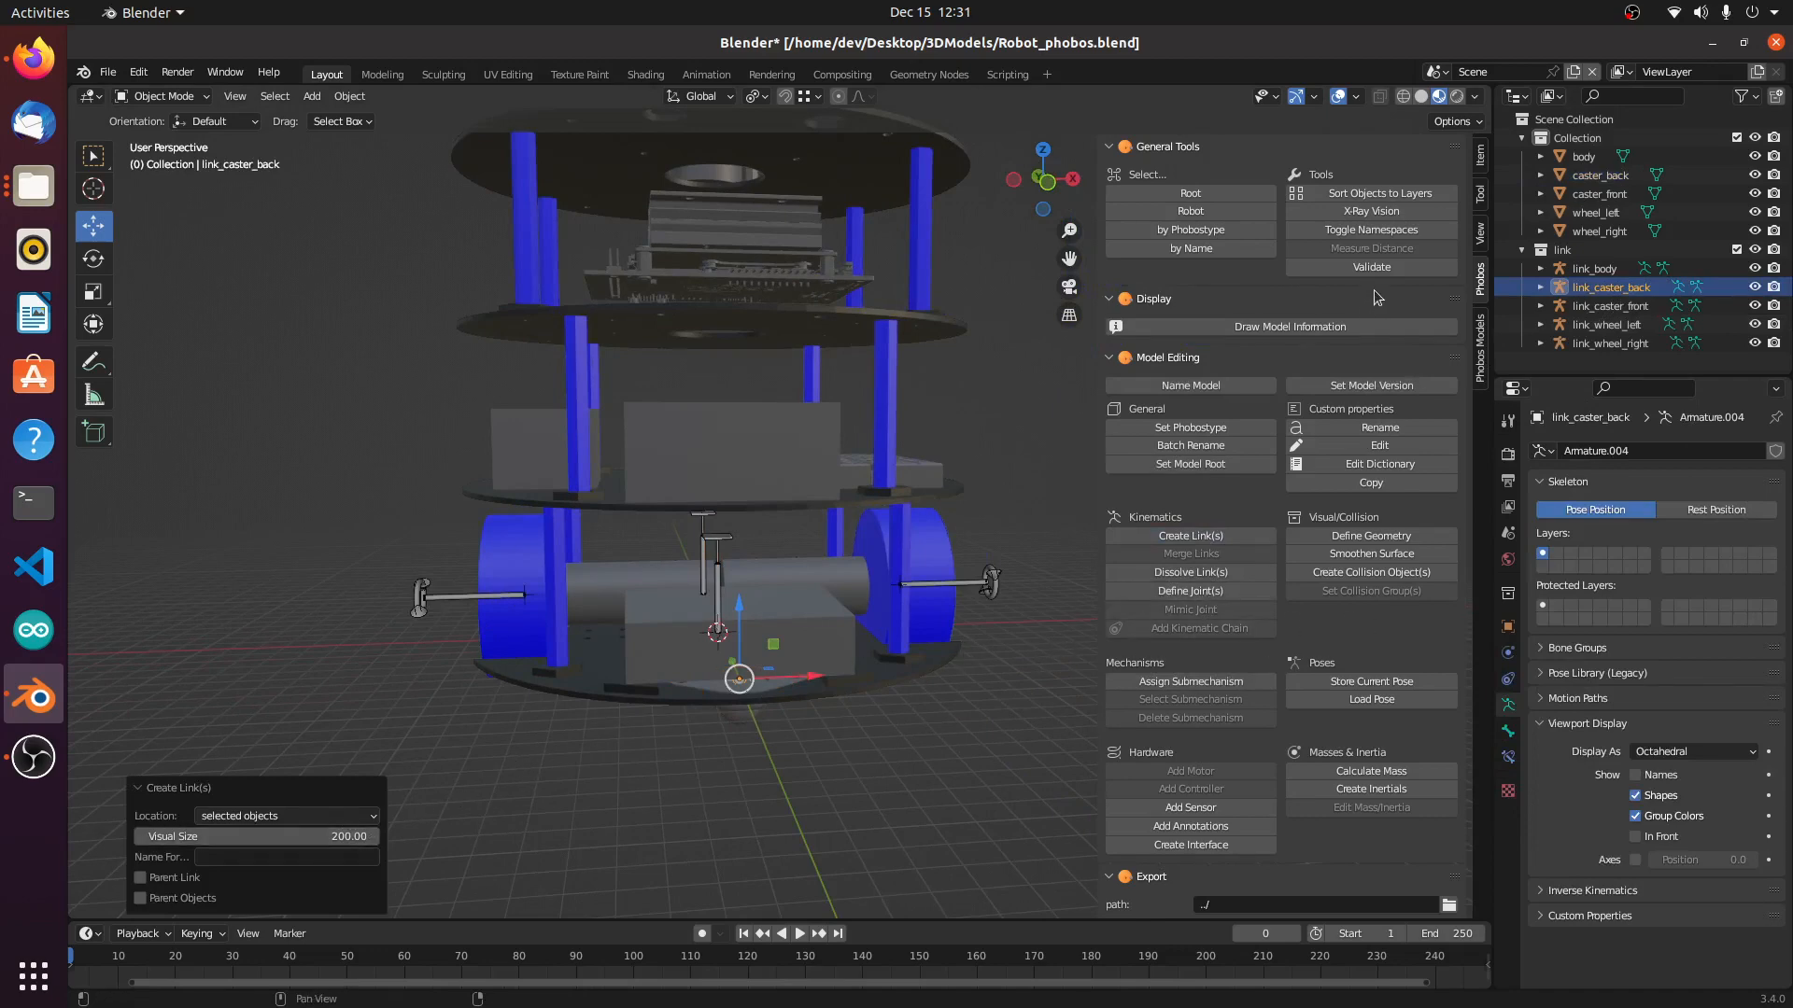
pyautogui.click(1480, 157)
pyautogui.click(1355, 265)
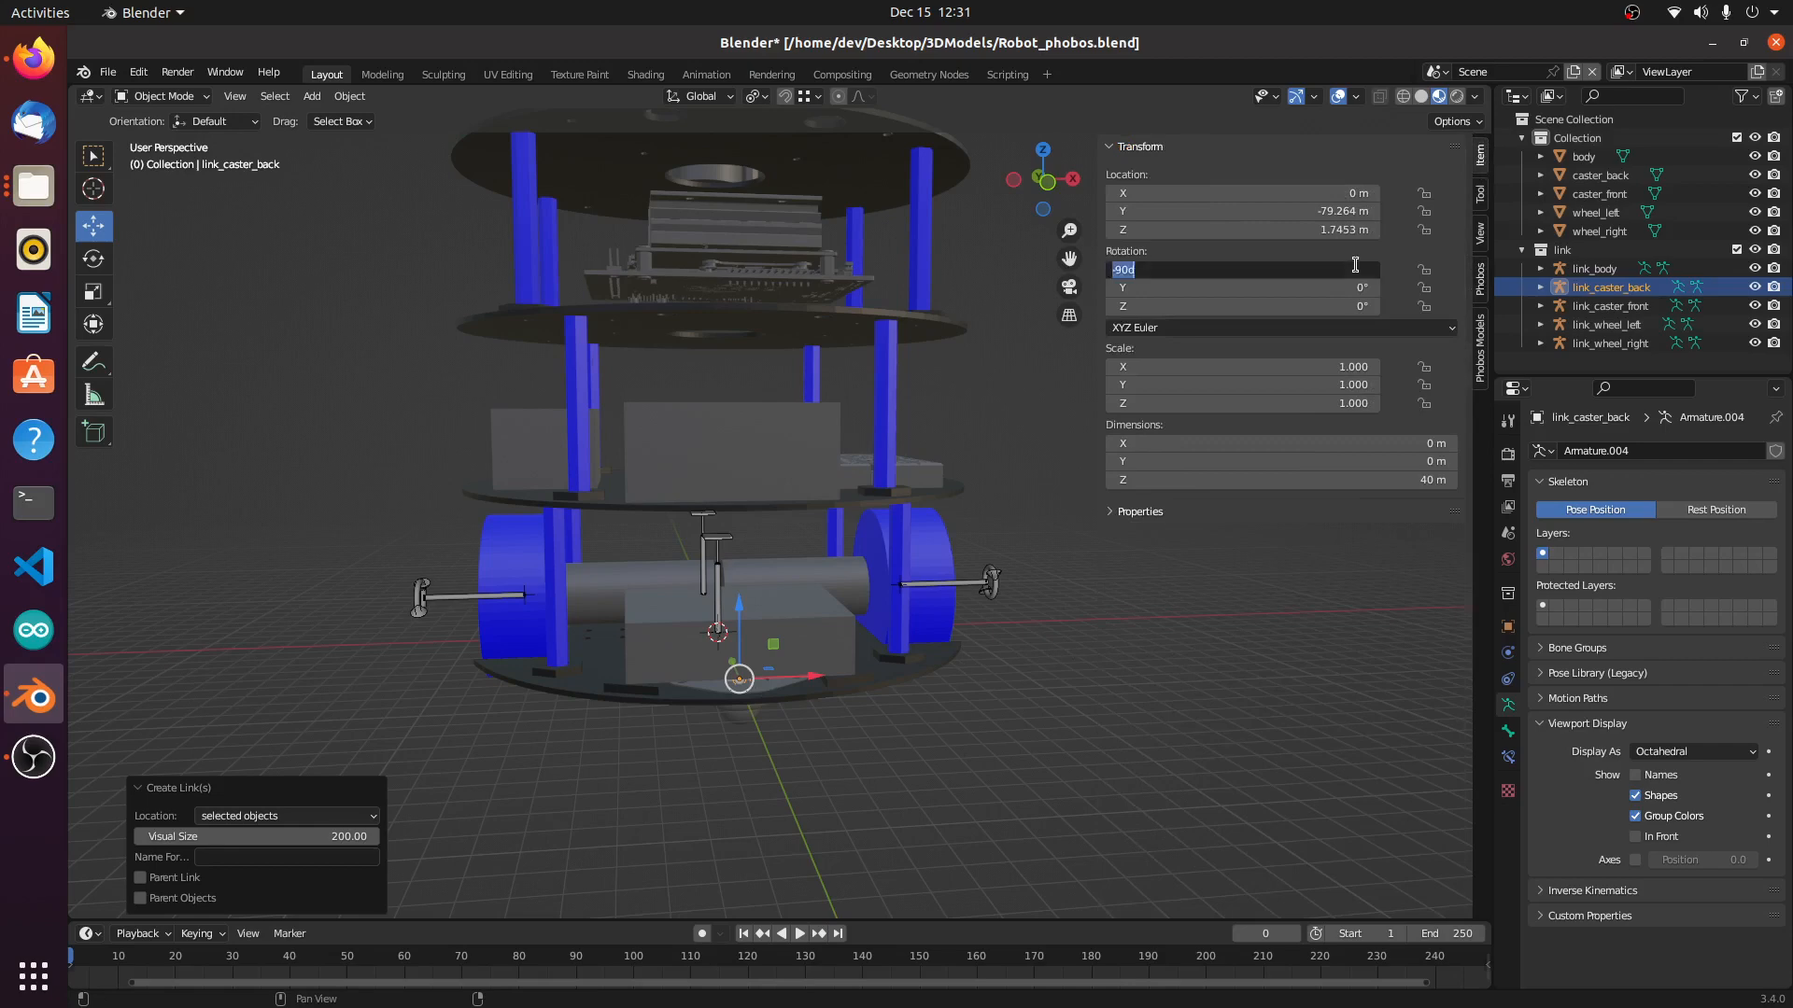
pyautogui.write('0')
pyautogui.press('Return')
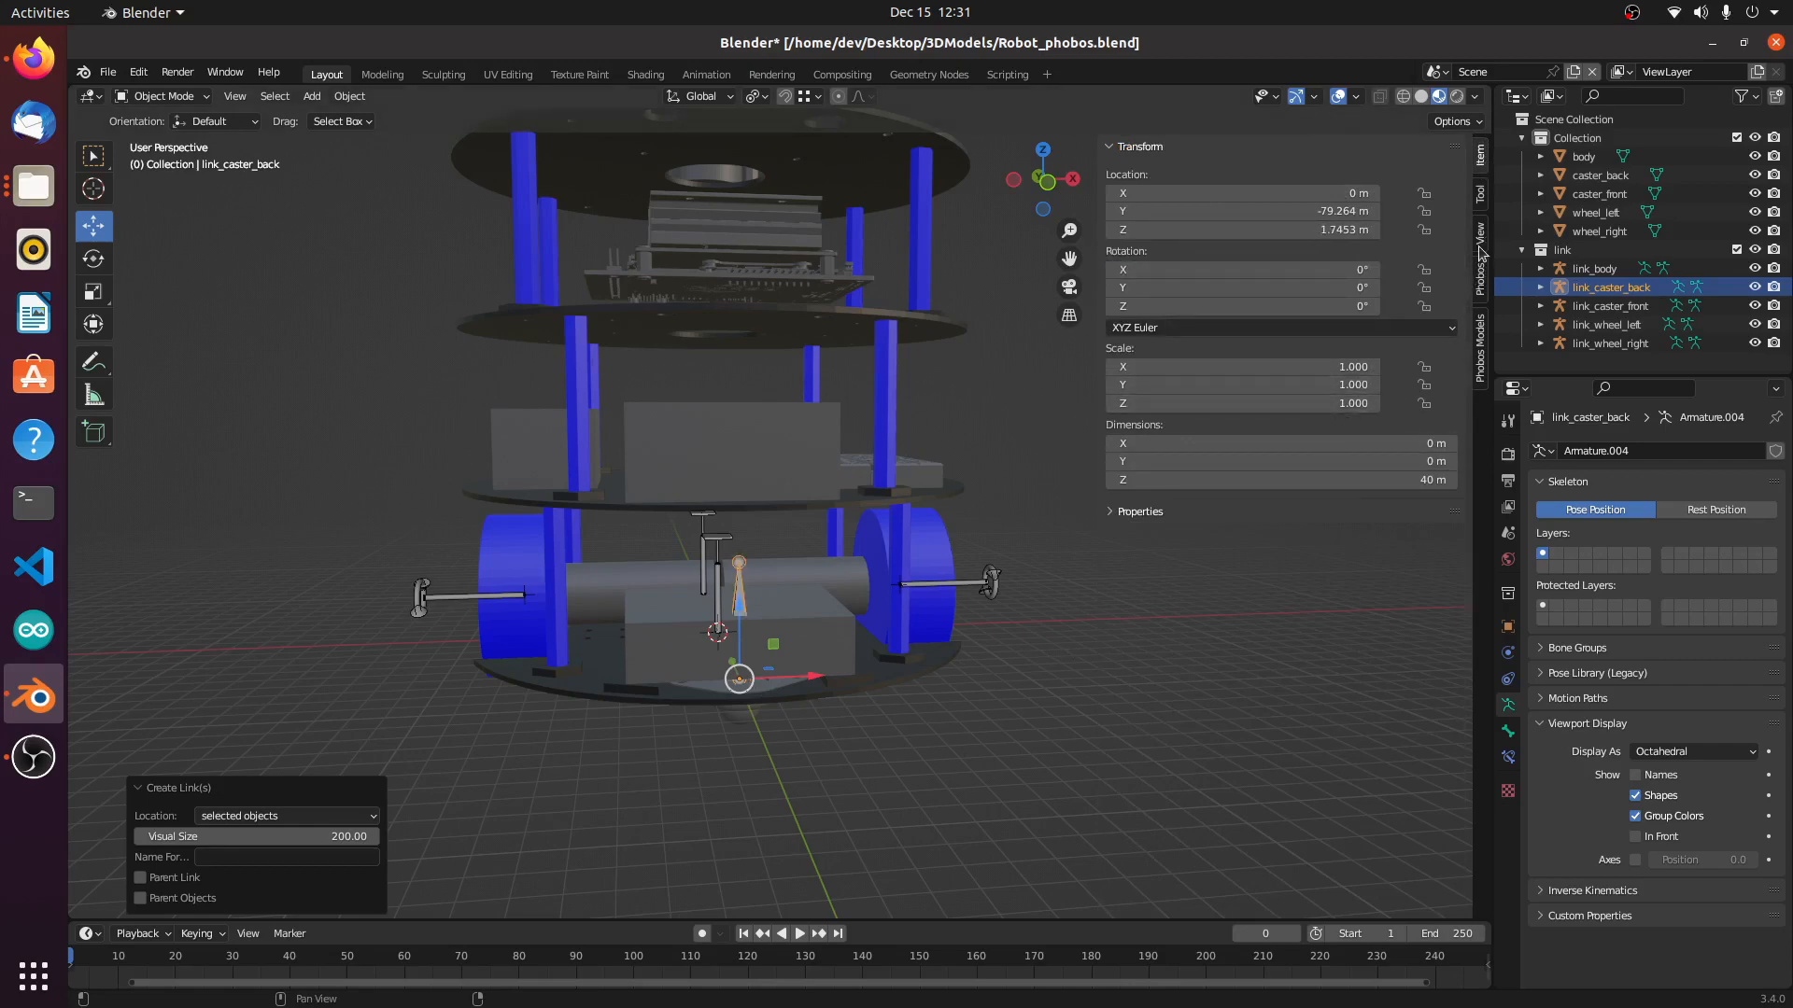
# Step: Display the link_caster_back armature in front and define a joint of type fixed for it
pyautogui.click(1649, 837)
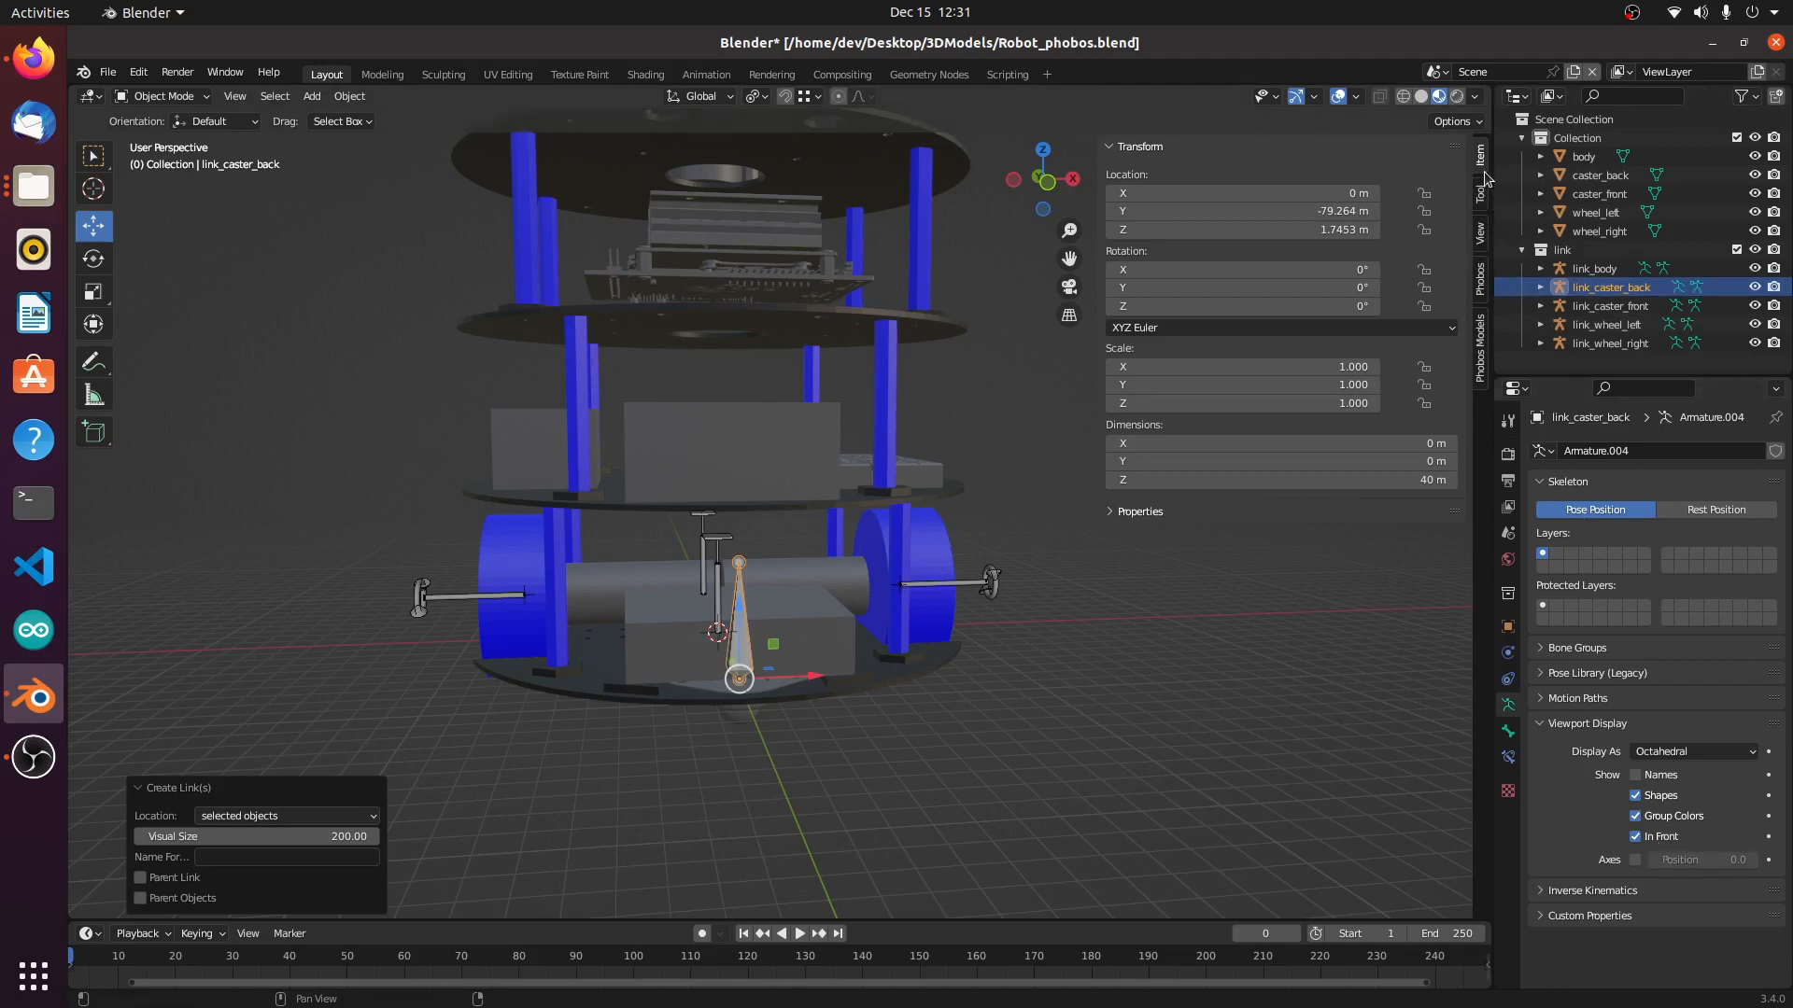
pyautogui.click(1481, 280)
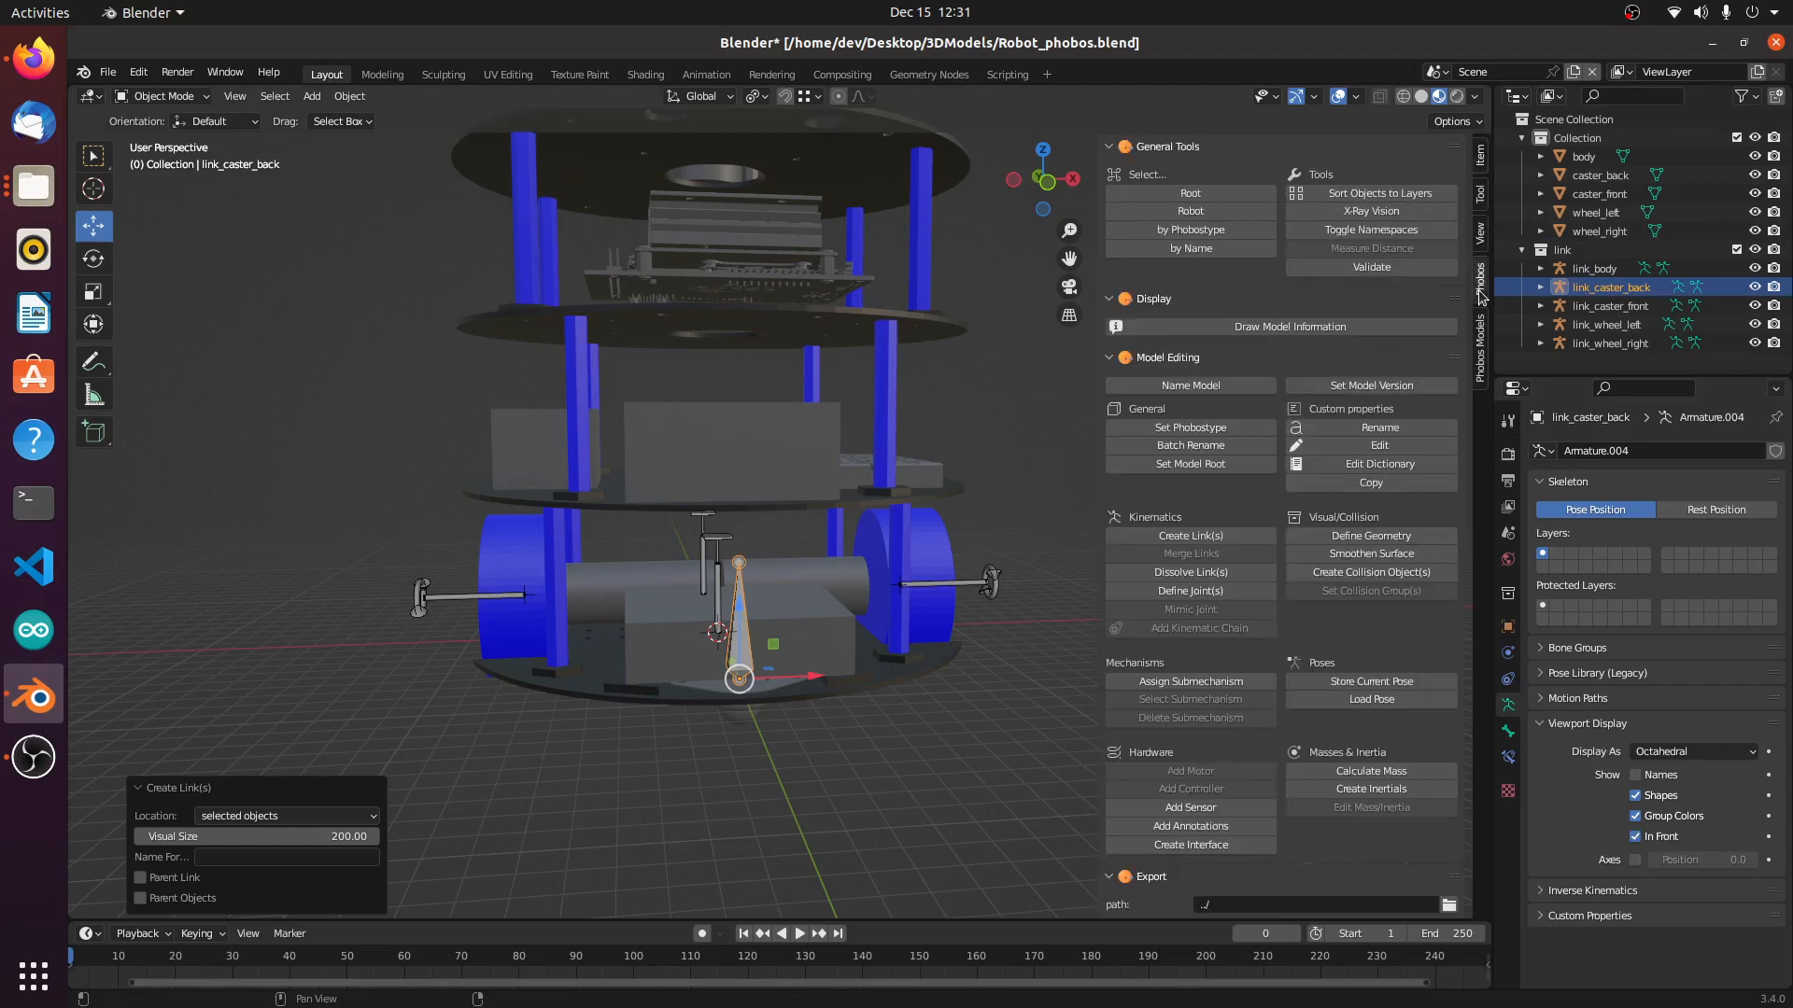
pyautogui.click(1205, 591)
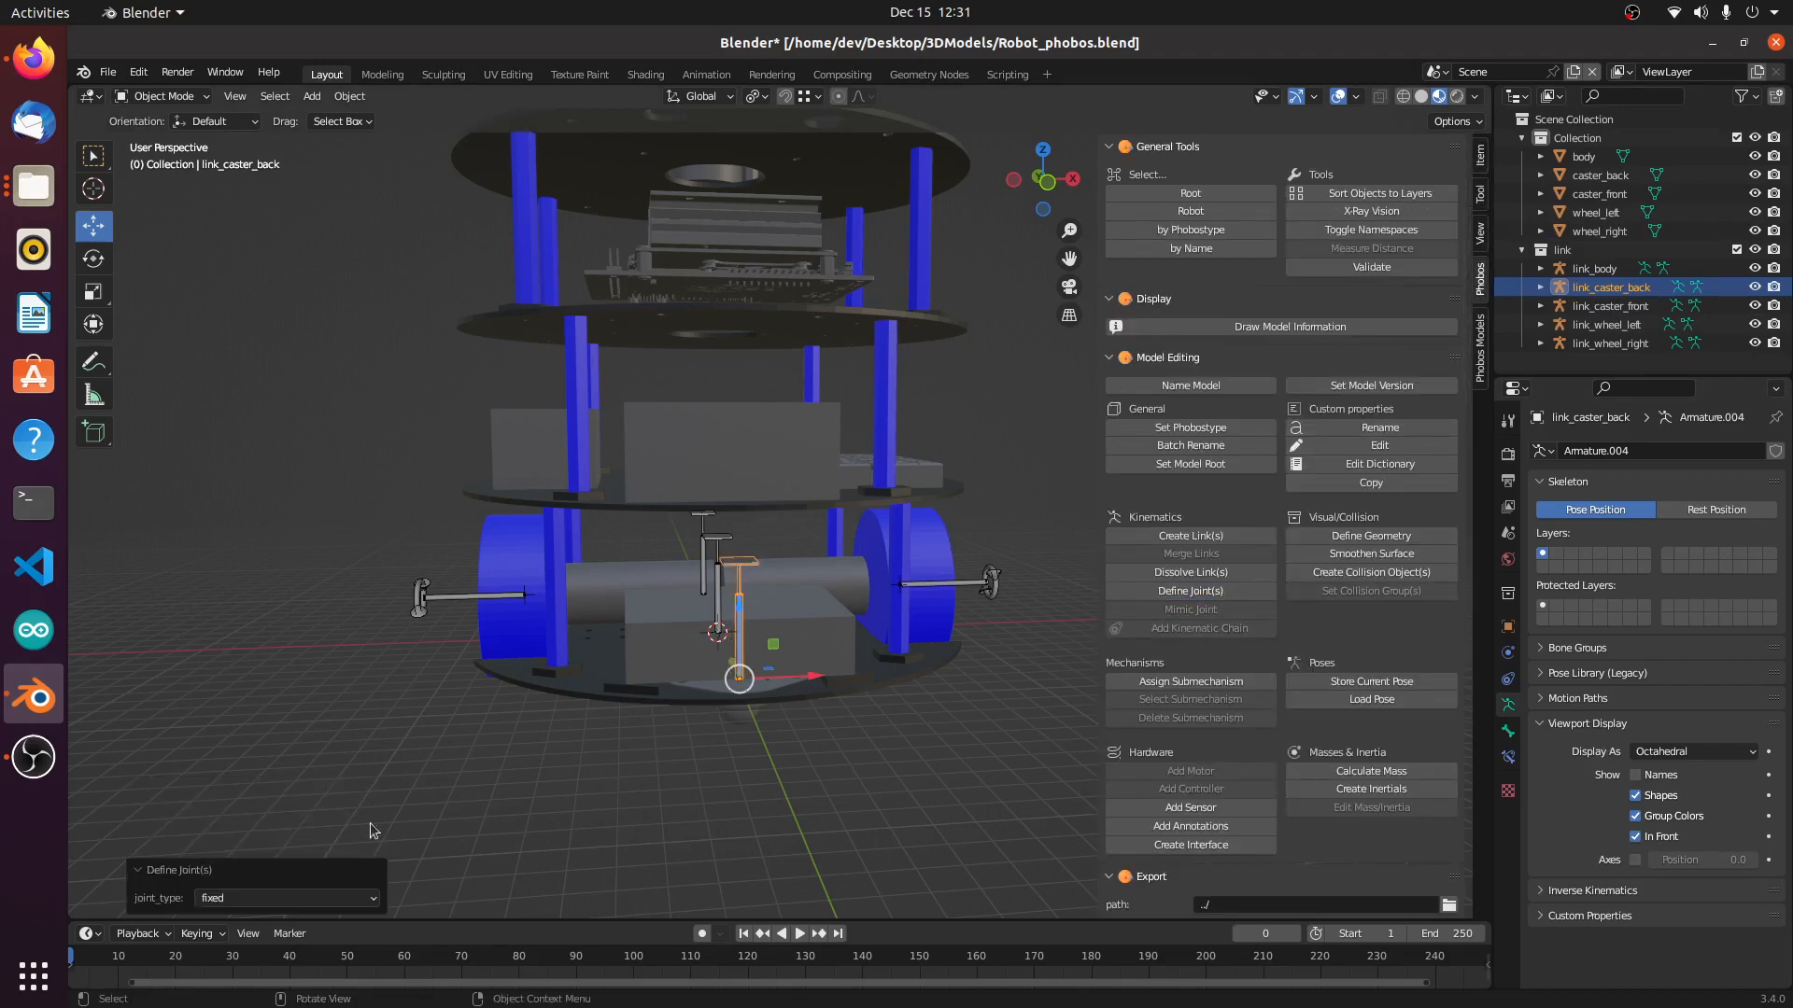
# Step: Parent link_caster_front to link_body using the Bone Relative option
pyautogui.moveTo(630, 793); pyautogui.dragTo(962, 793, button='middle')
pyautogui.scroll(3, 901, 669)
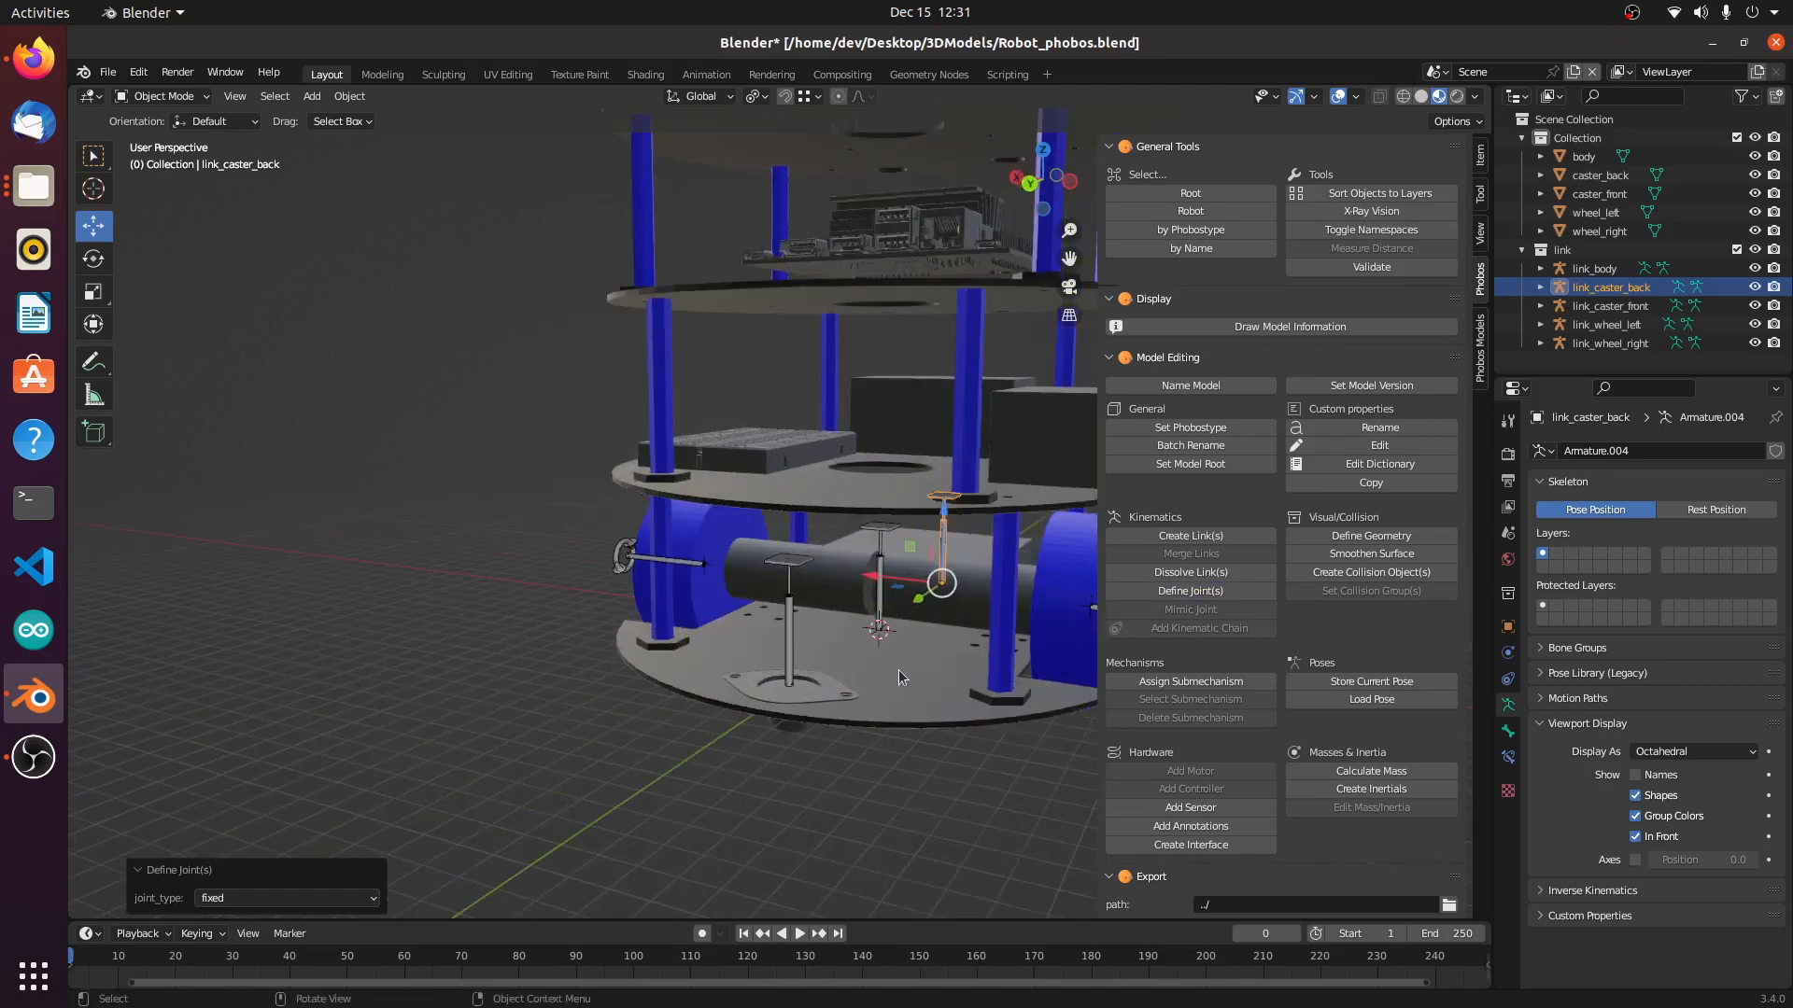
pyautogui.moveTo(898, 670); pyautogui.dragTo(716, 631, button='middle')
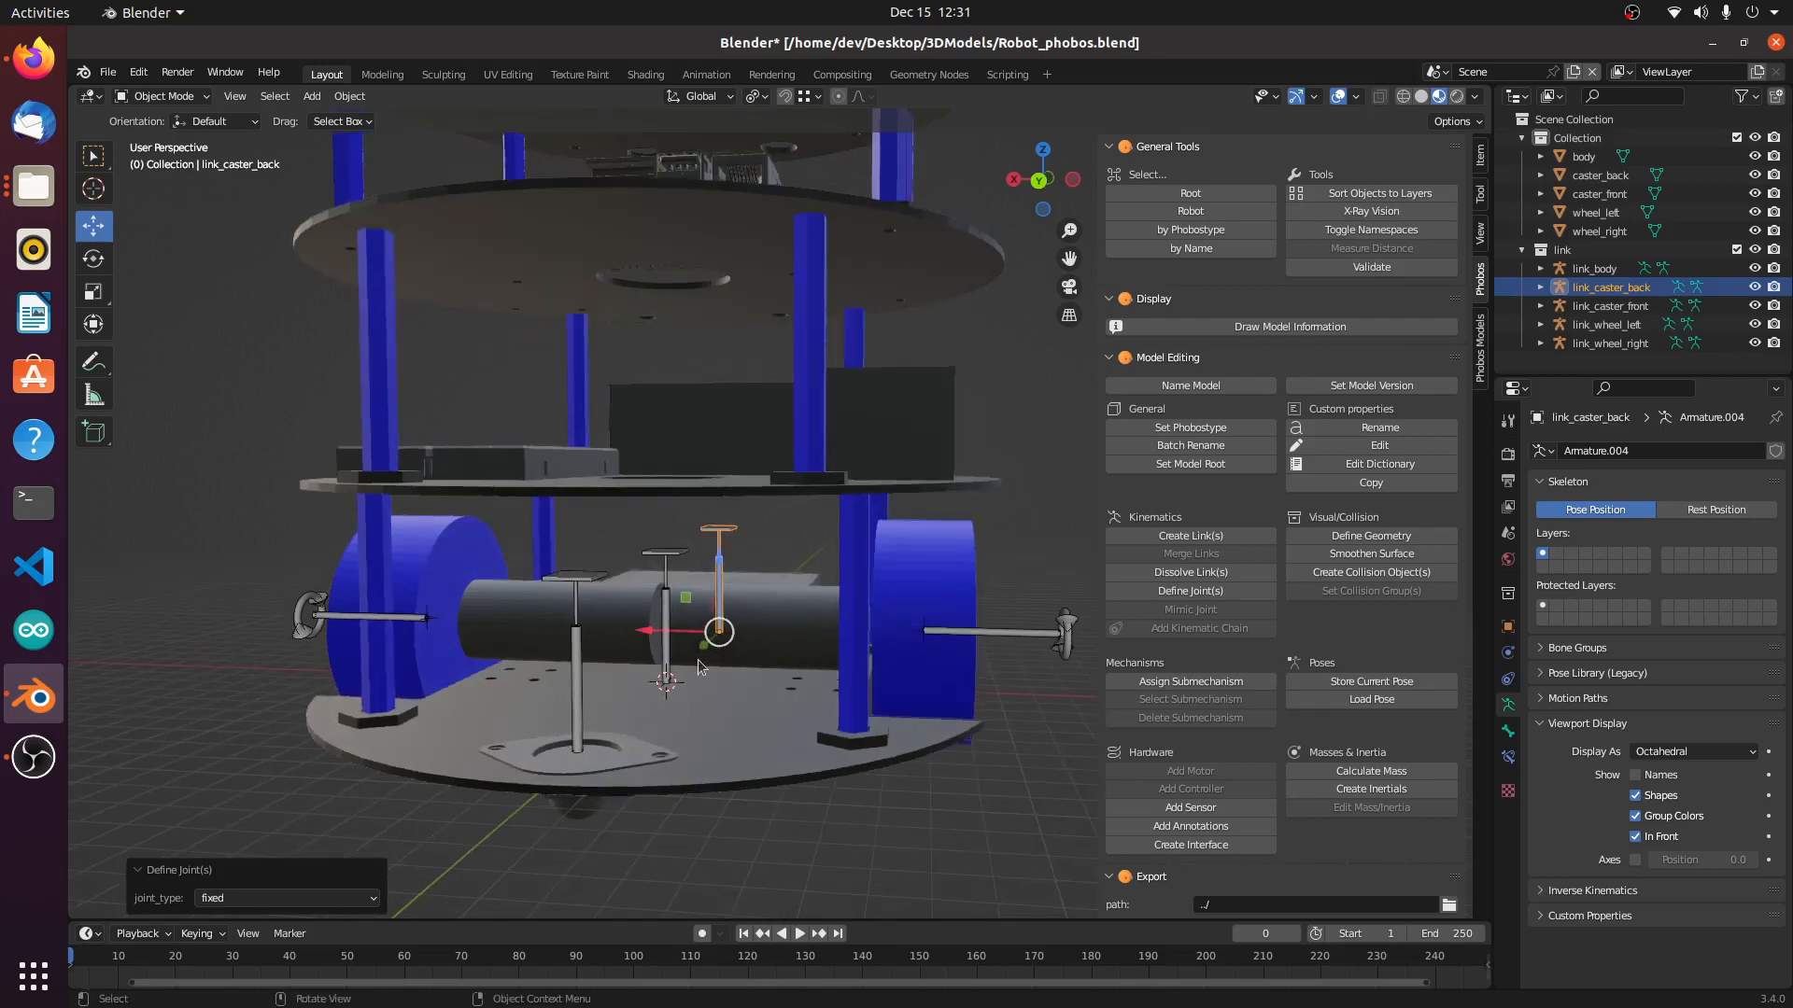
pyautogui.click(669, 611)
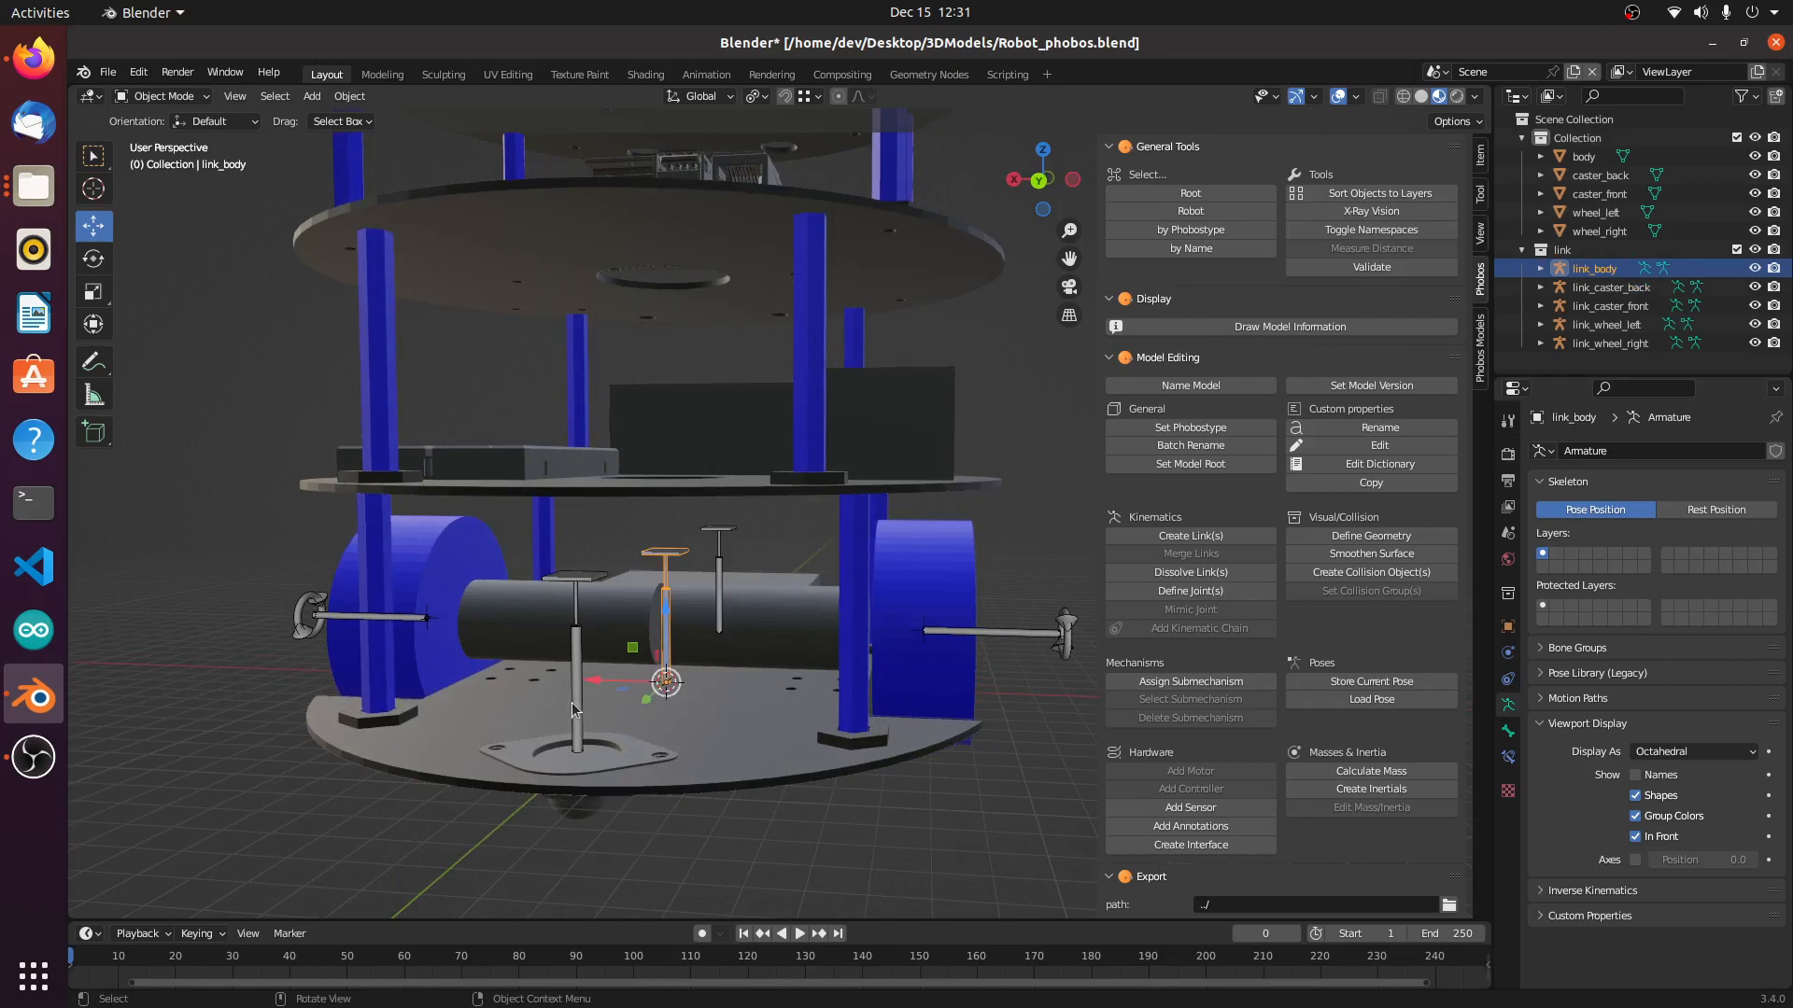
pyautogui.scroll(1, 619, 703)
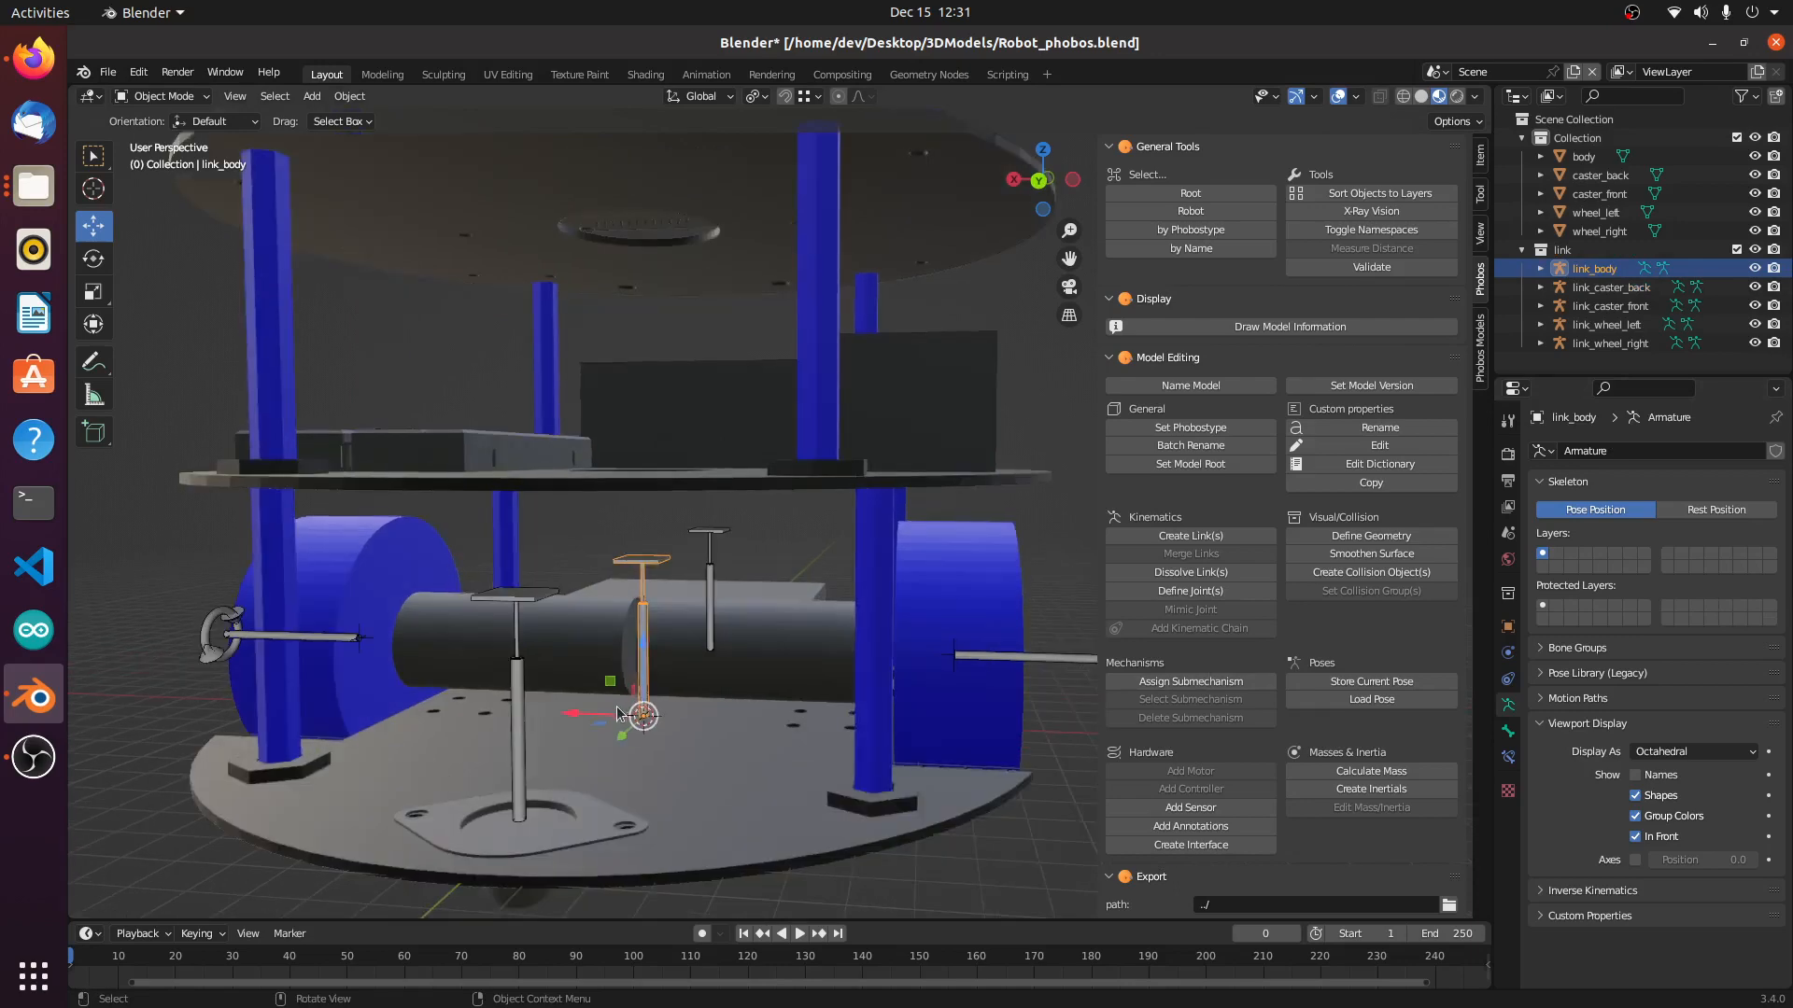
pyautogui.click(523, 731)
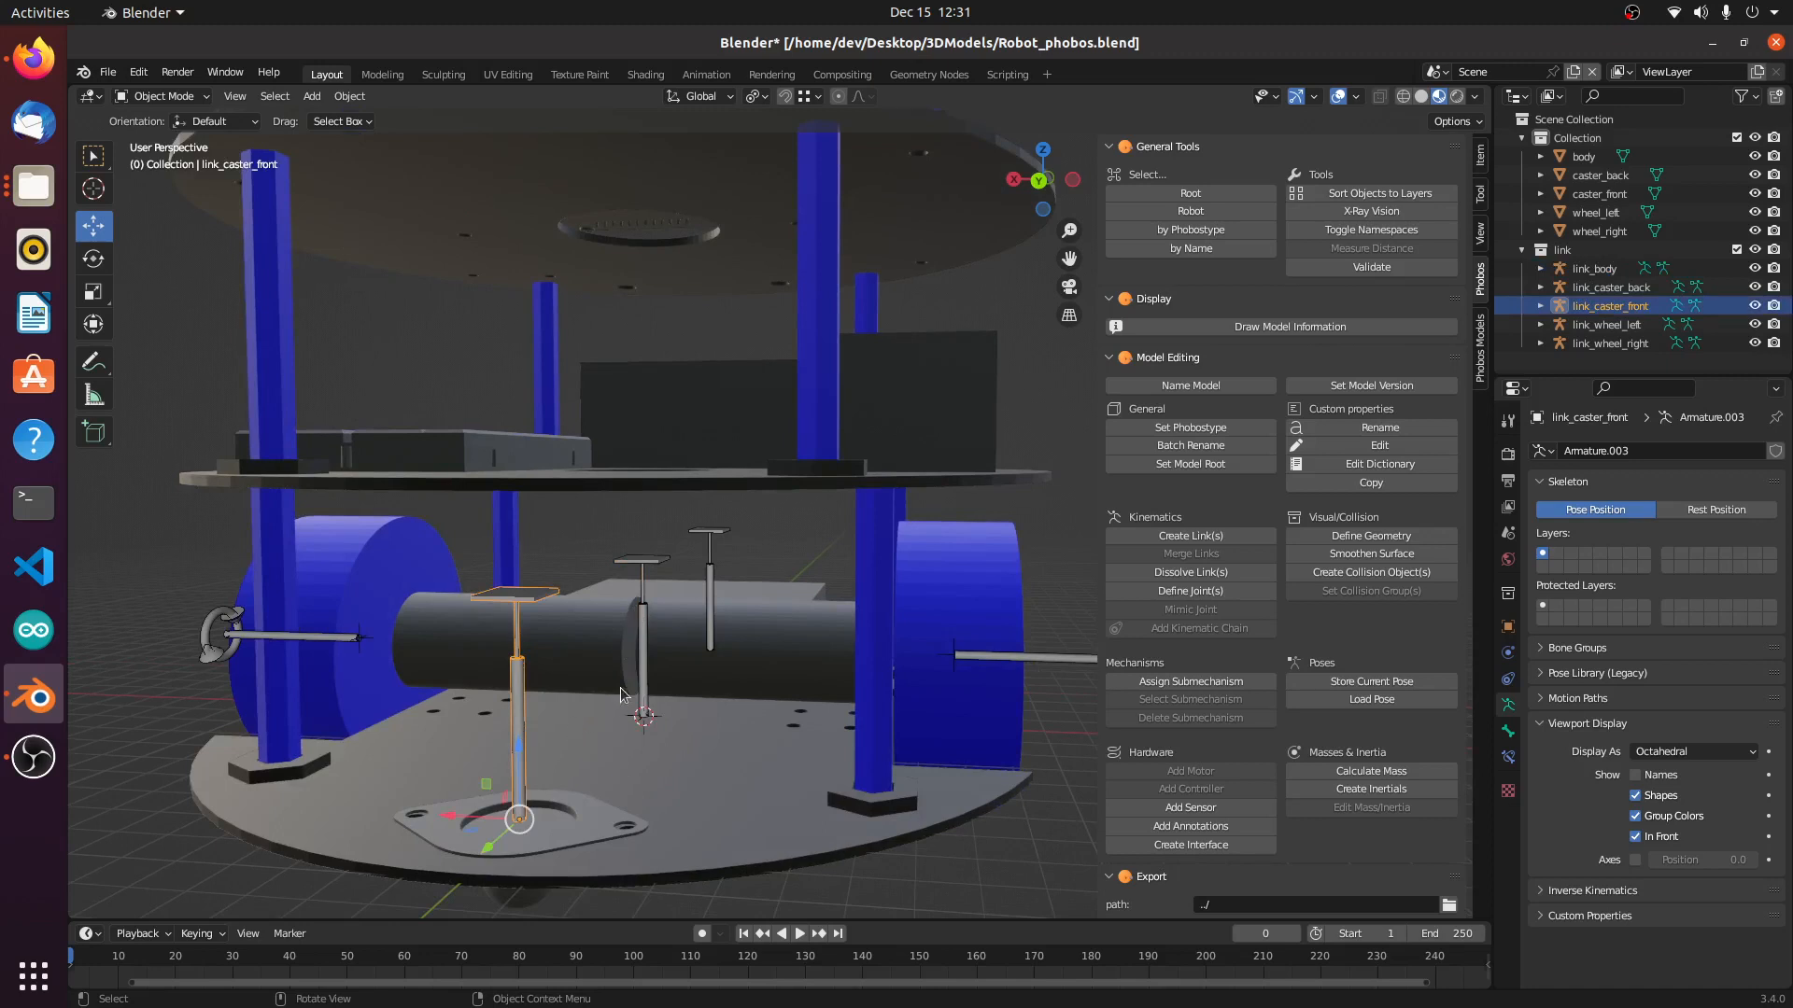
pyautogui.keyDown('shift'); pyautogui.click(645, 638); pyautogui.keyUp('shift')
pyautogui.hotkey('ctrl', 'p')
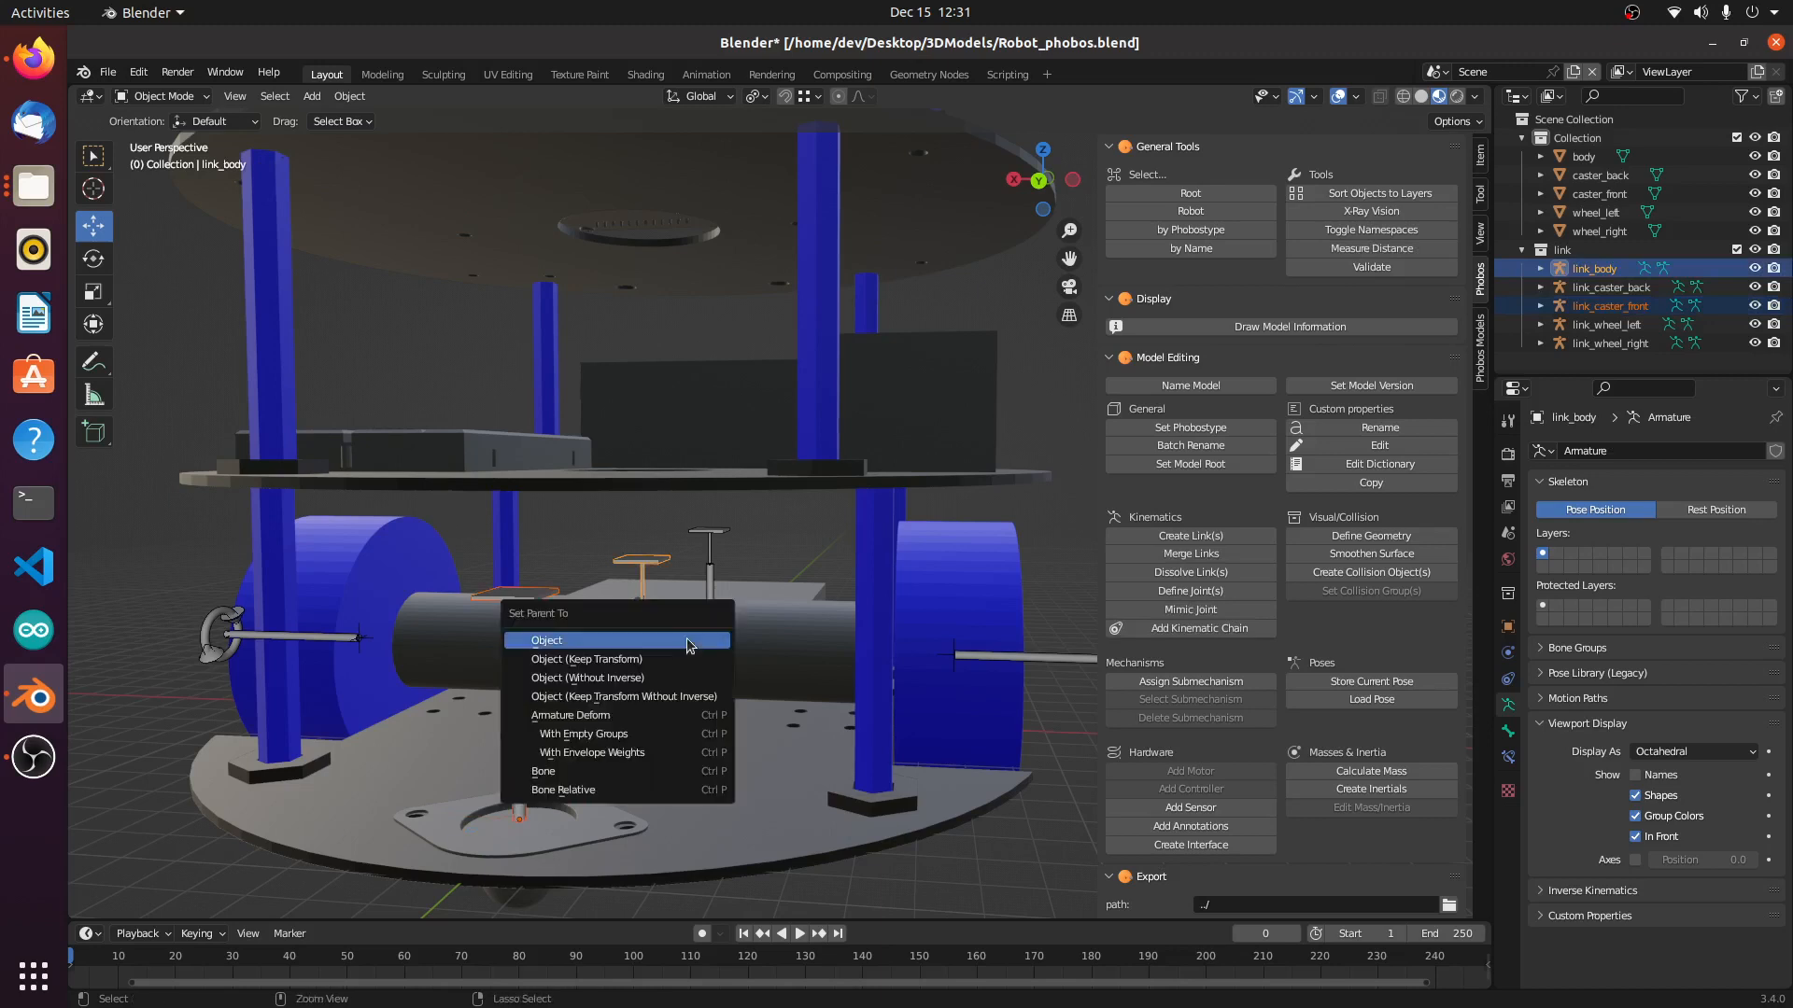
pyautogui.click(599, 793)
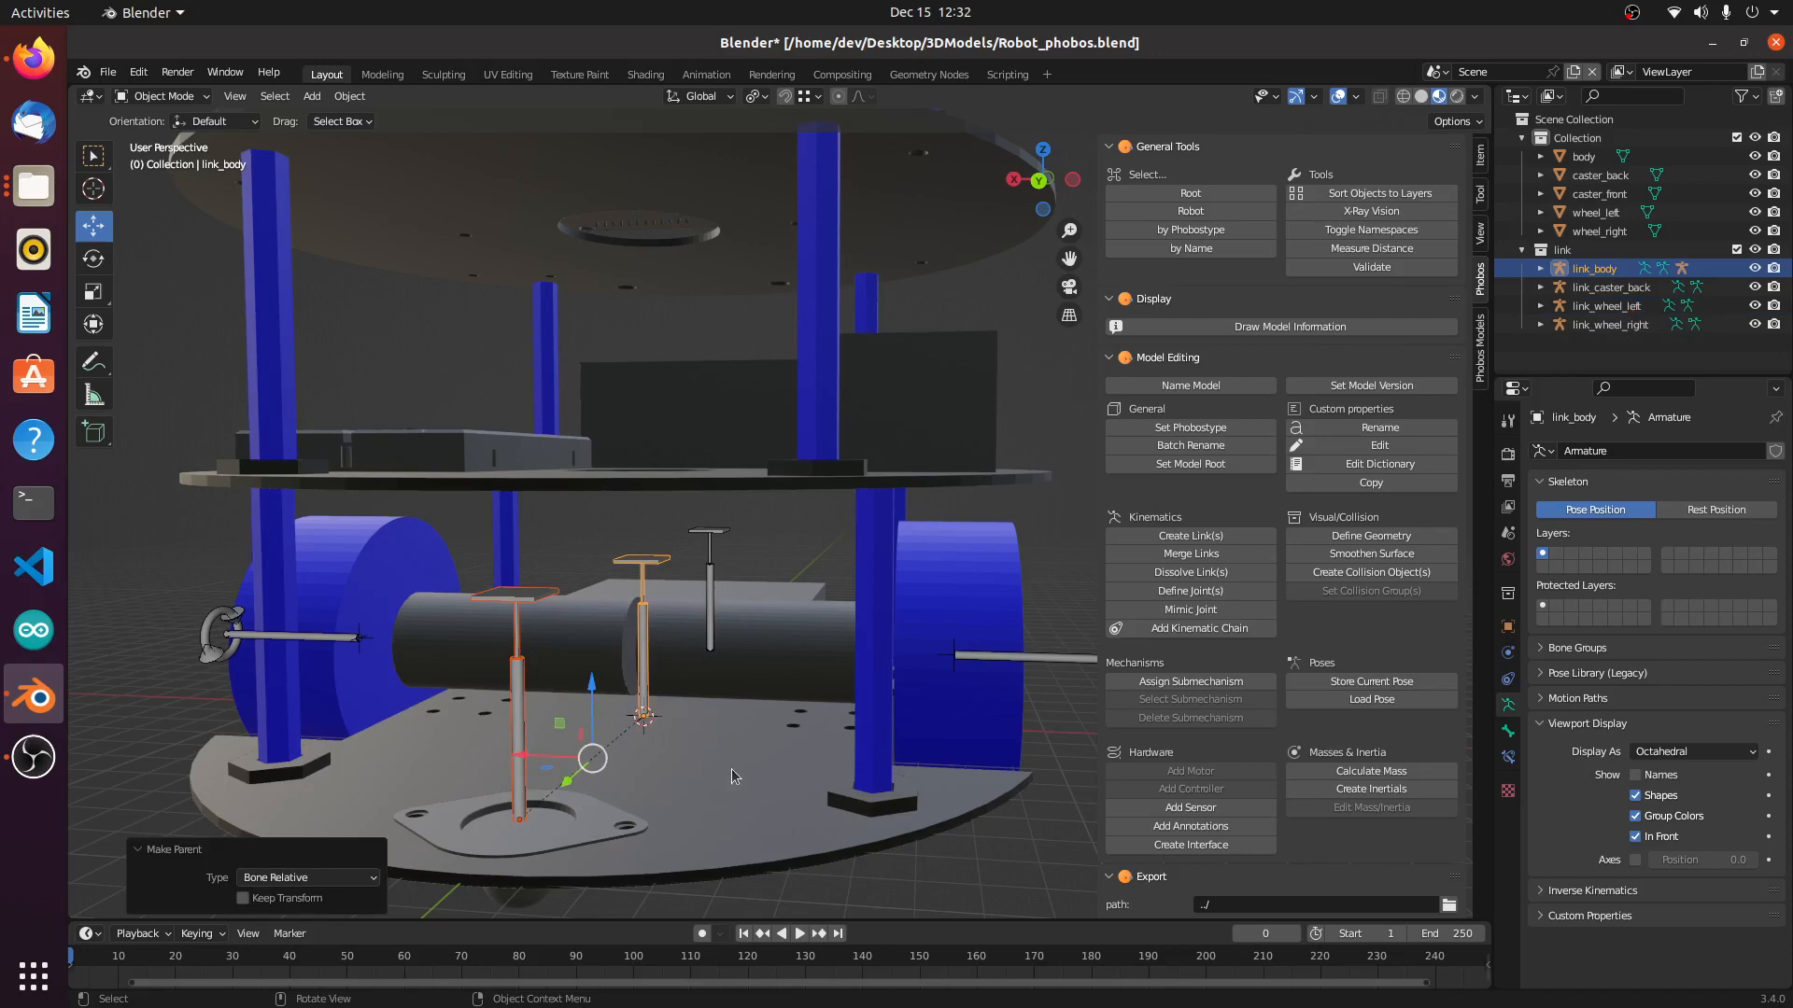
# Step: Parent link_caster_back to link_body using the Bone Relative option
pyautogui.moveTo(898, 764); pyautogui.dragTo(1072, 782, button='middle')
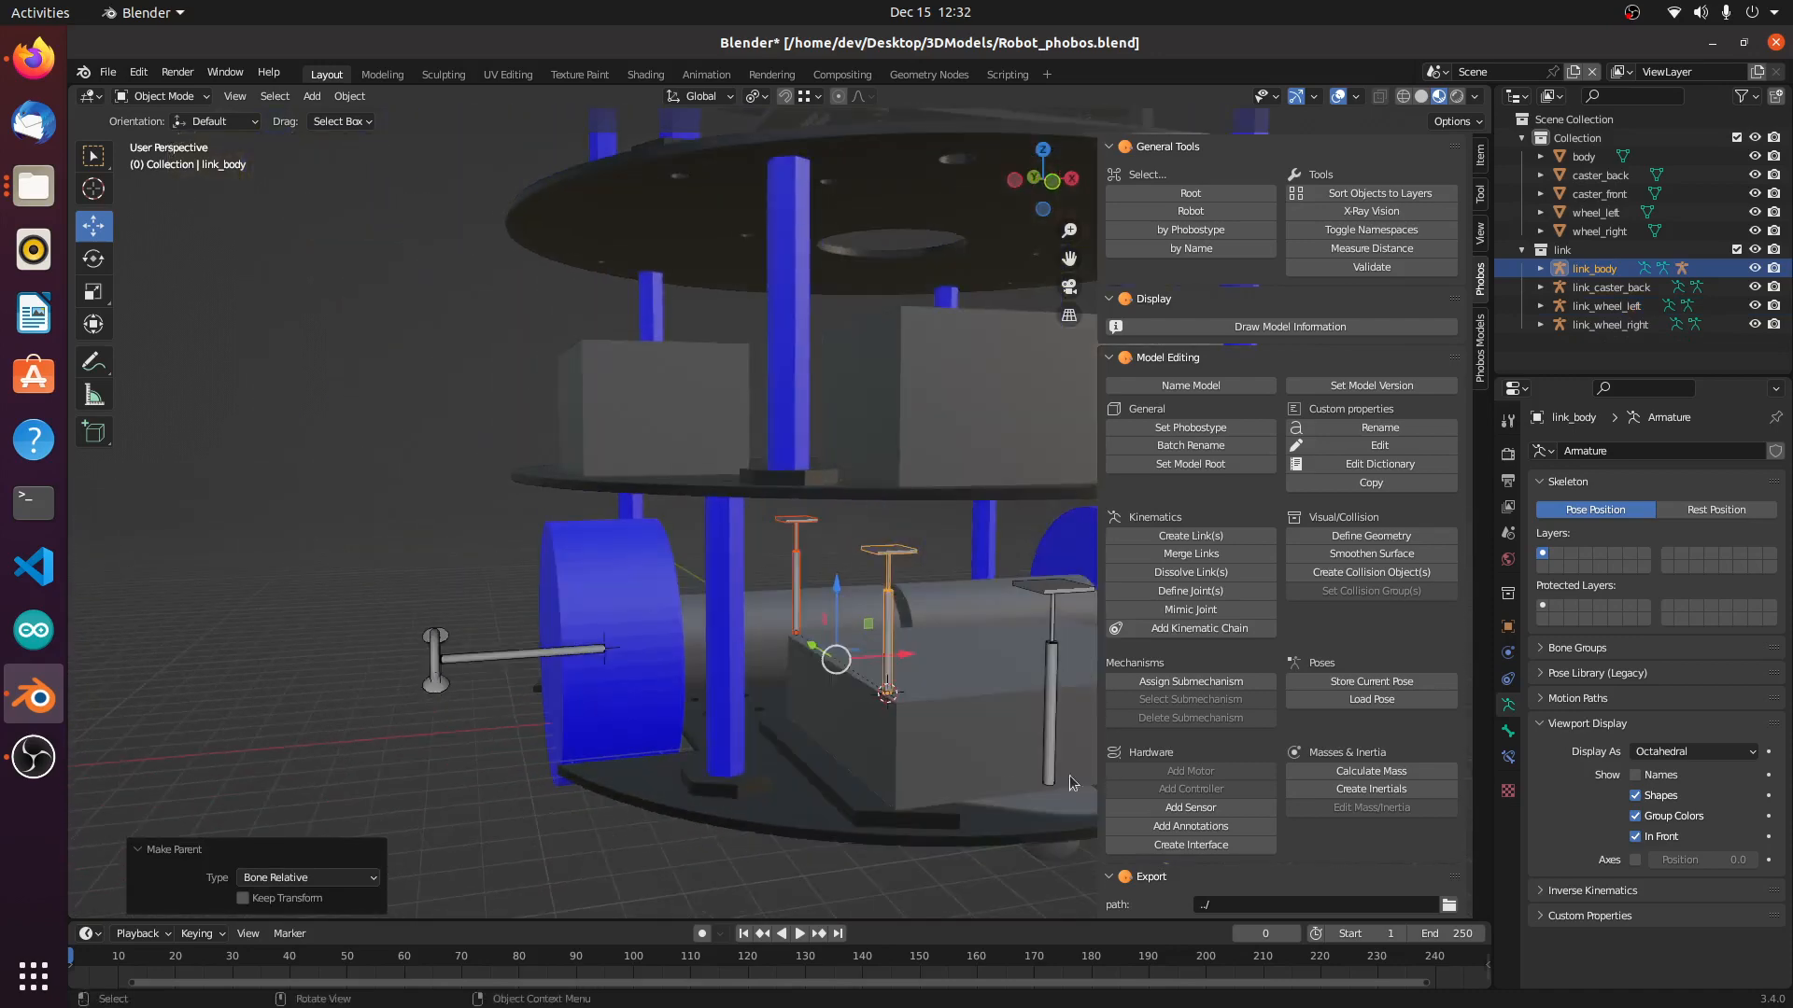
pyautogui.click(1053, 699)
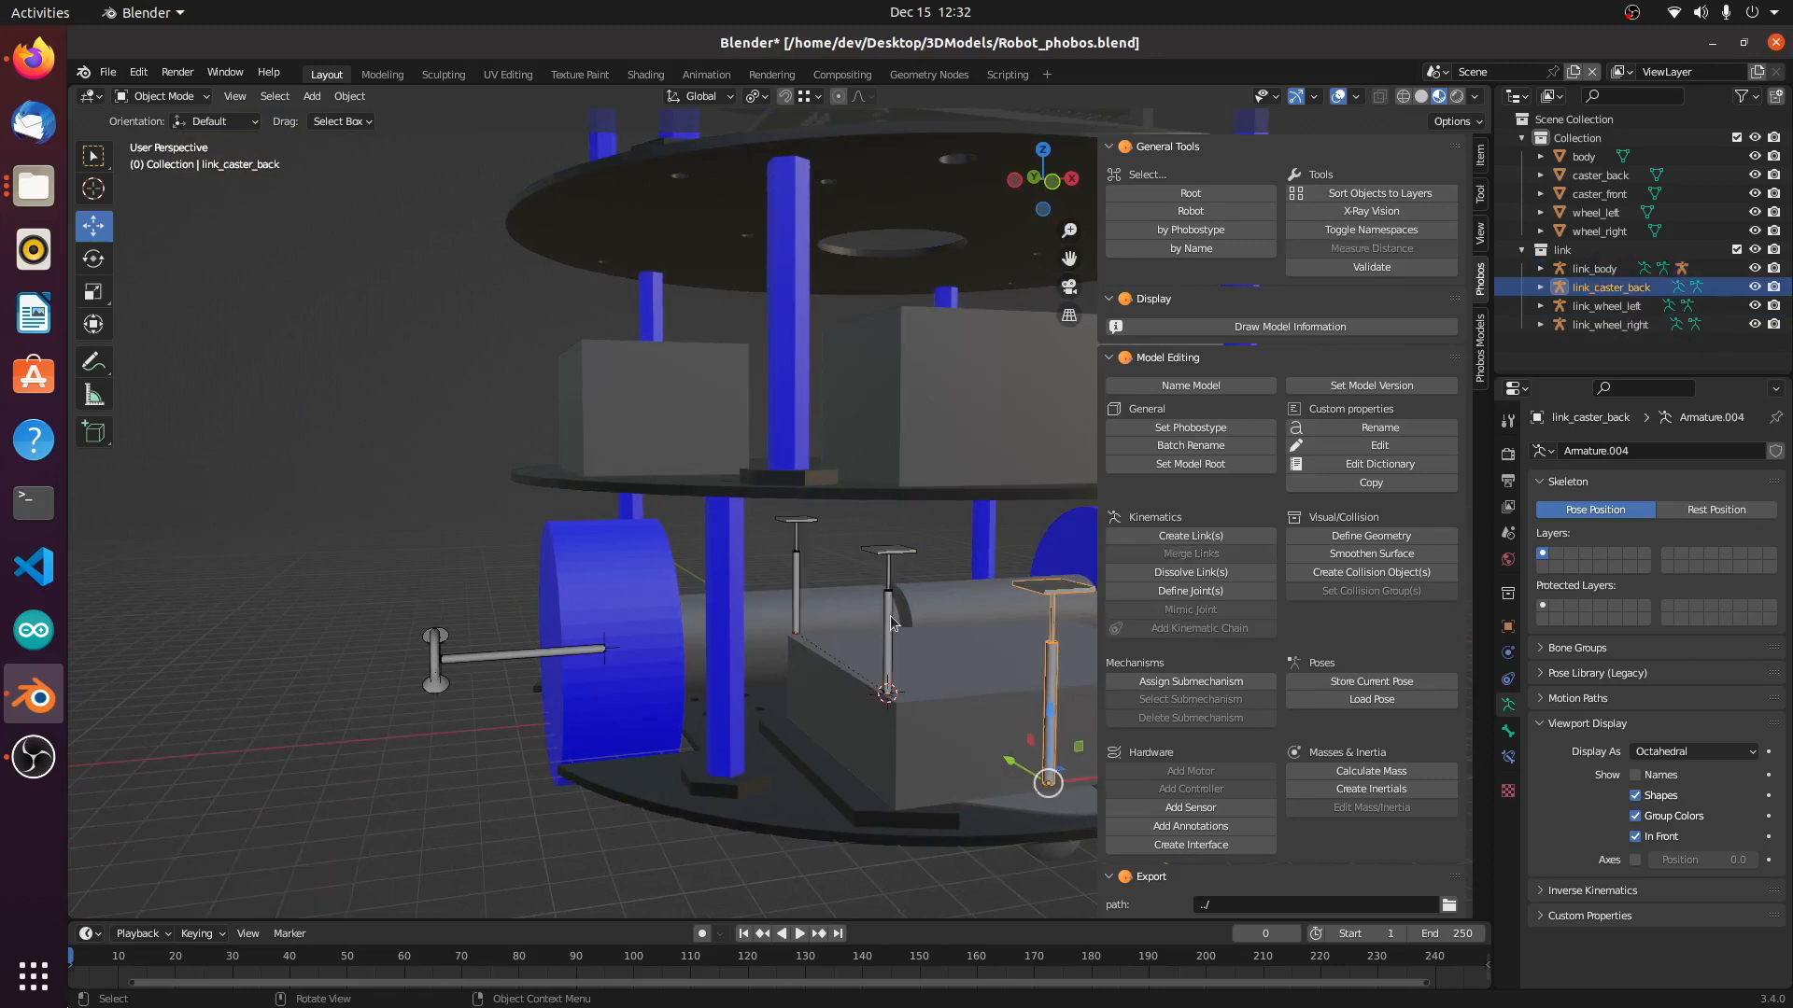
pyautogui.keyDown('shift'); pyautogui.click(889, 614); pyautogui.keyUp('shift')
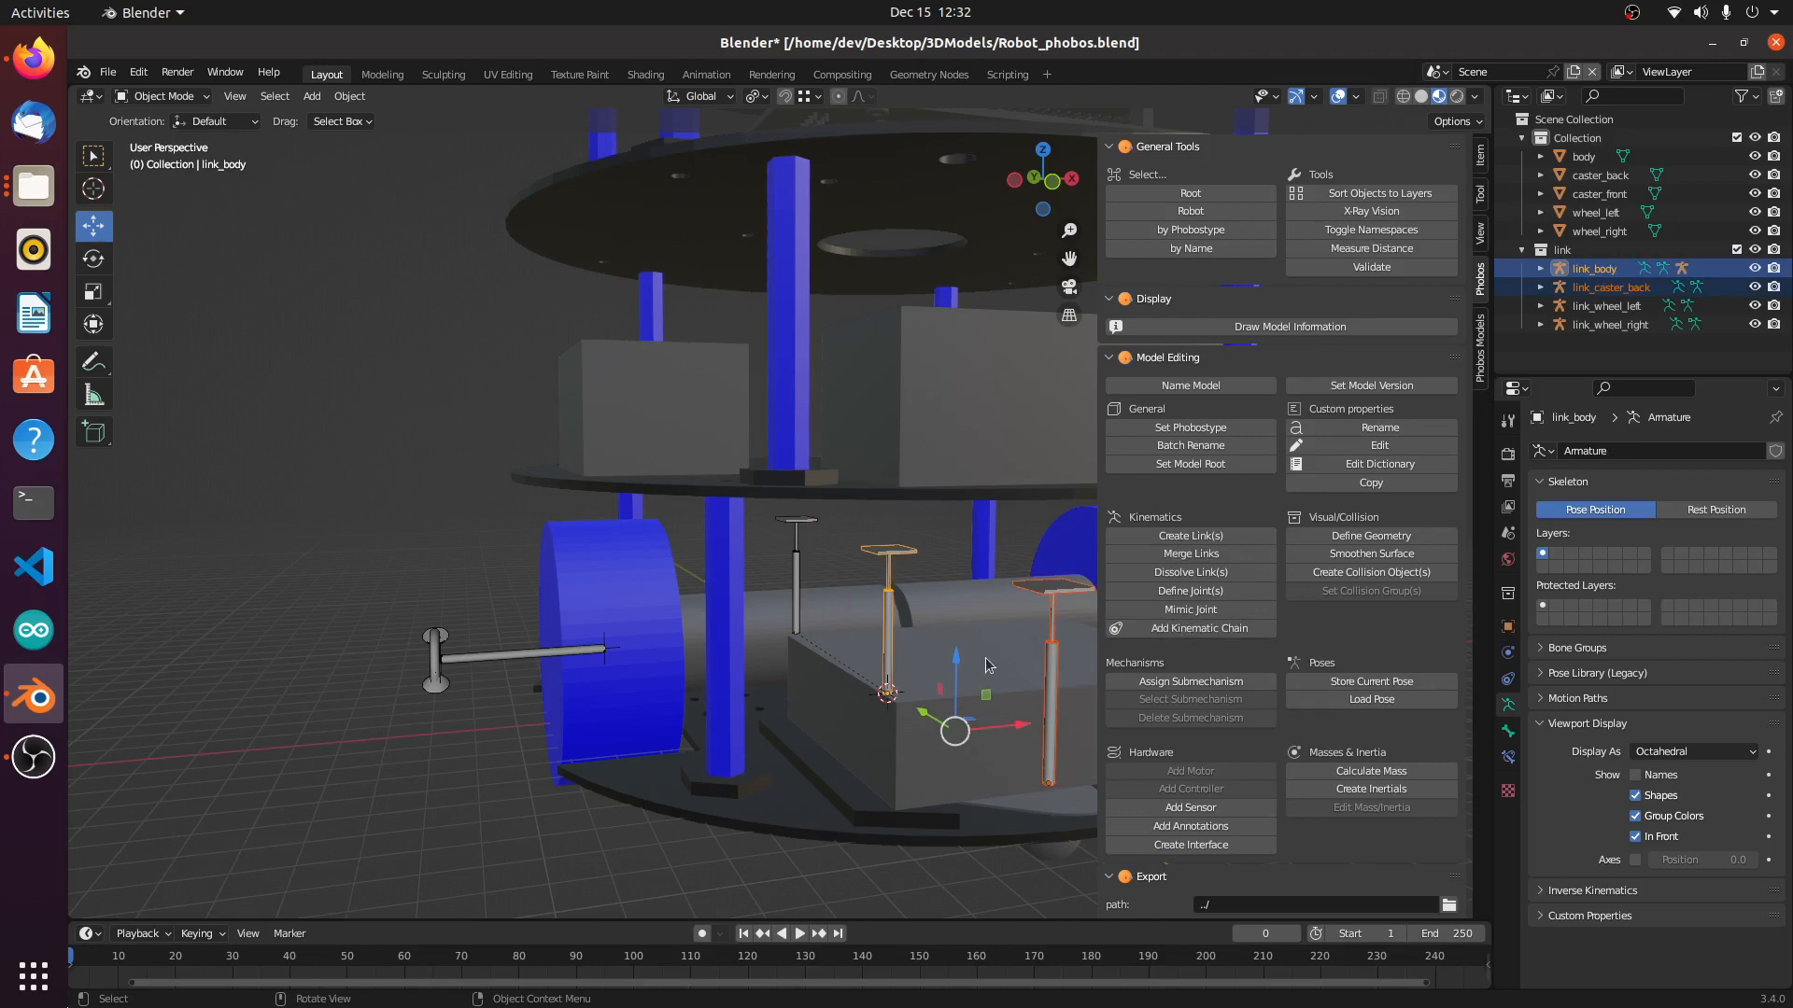
pyautogui.hotkey('ctrl', 'p')
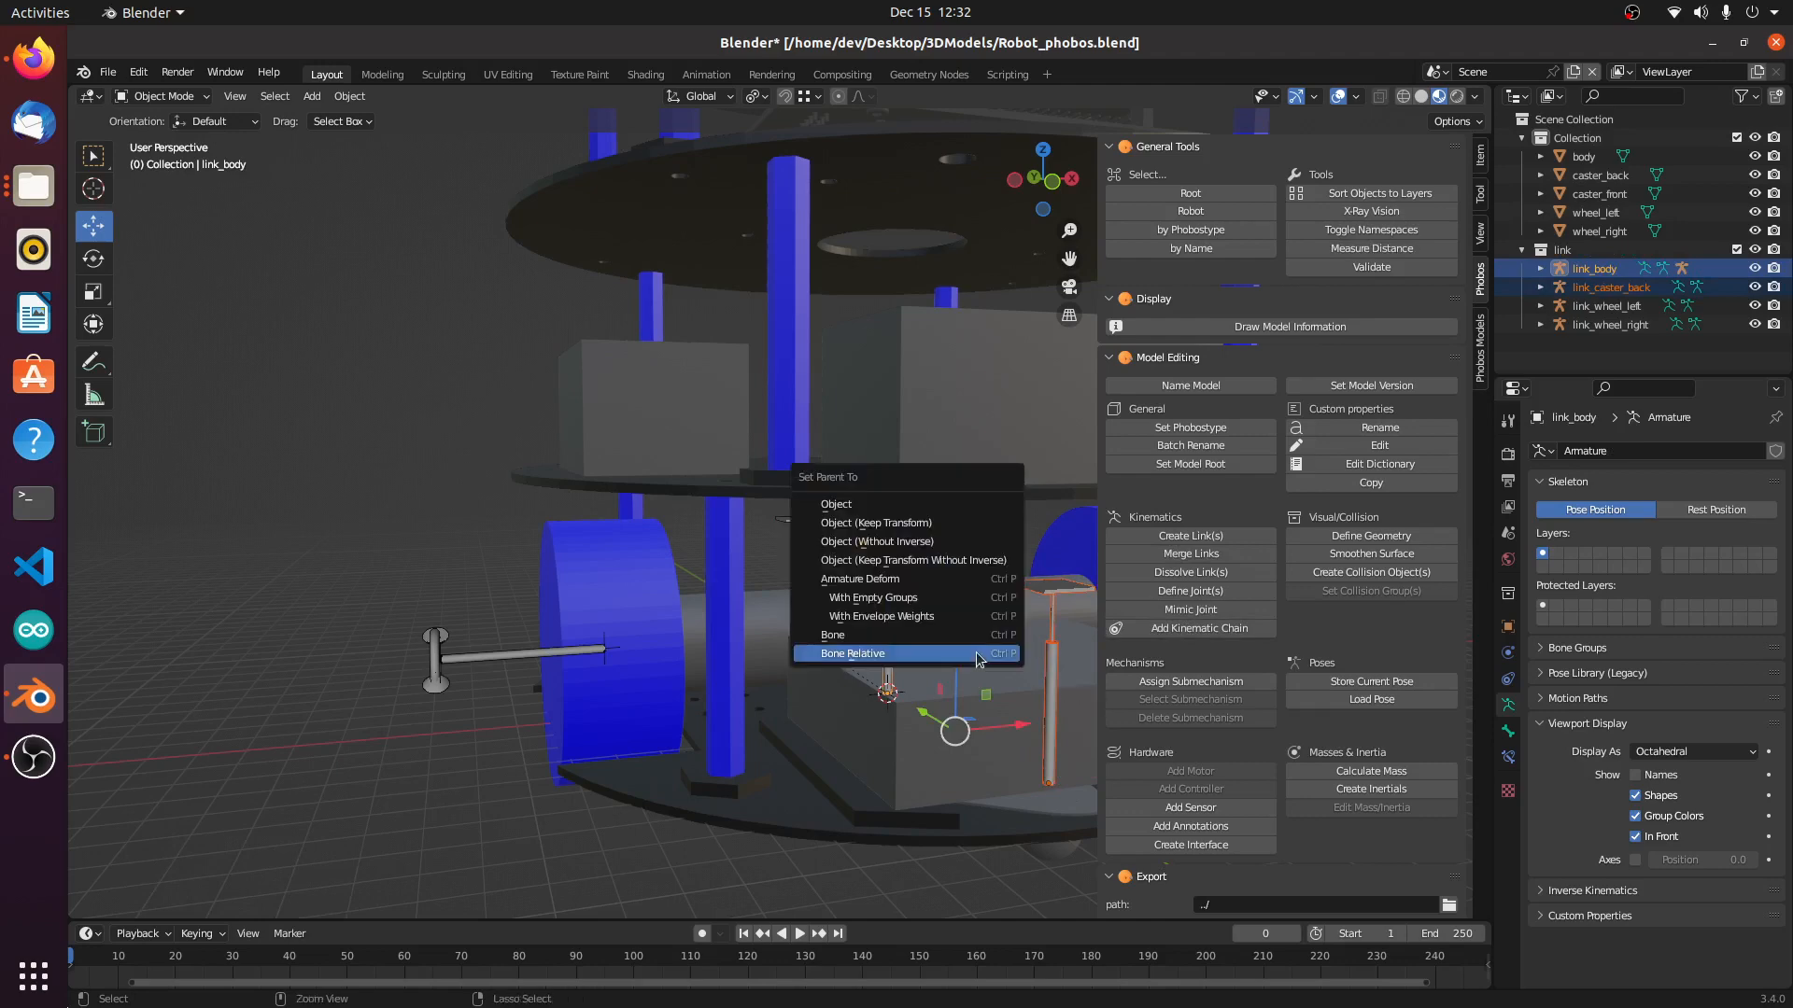
pyautogui.click(977, 660)
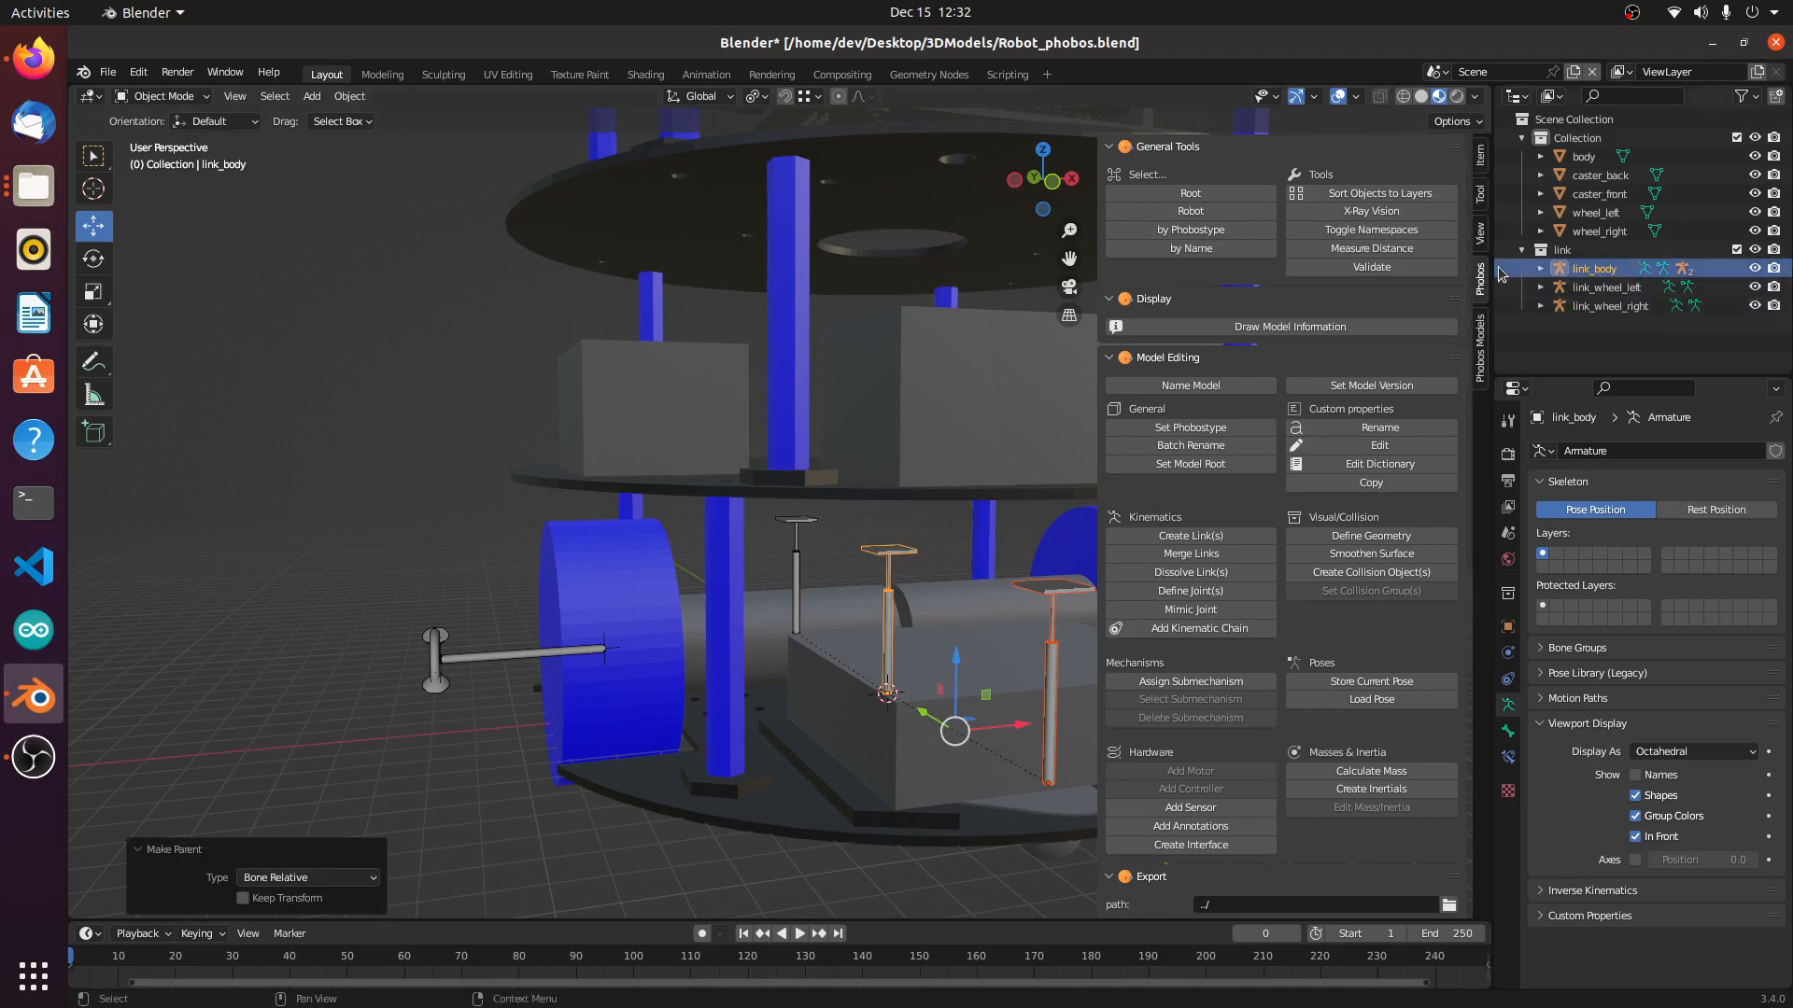
# Step: Parent link_wheel_left to link_body using the Bone Relative option
pyautogui.moveTo(761, 691); pyautogui.dragTo(727, 741, button='middle')
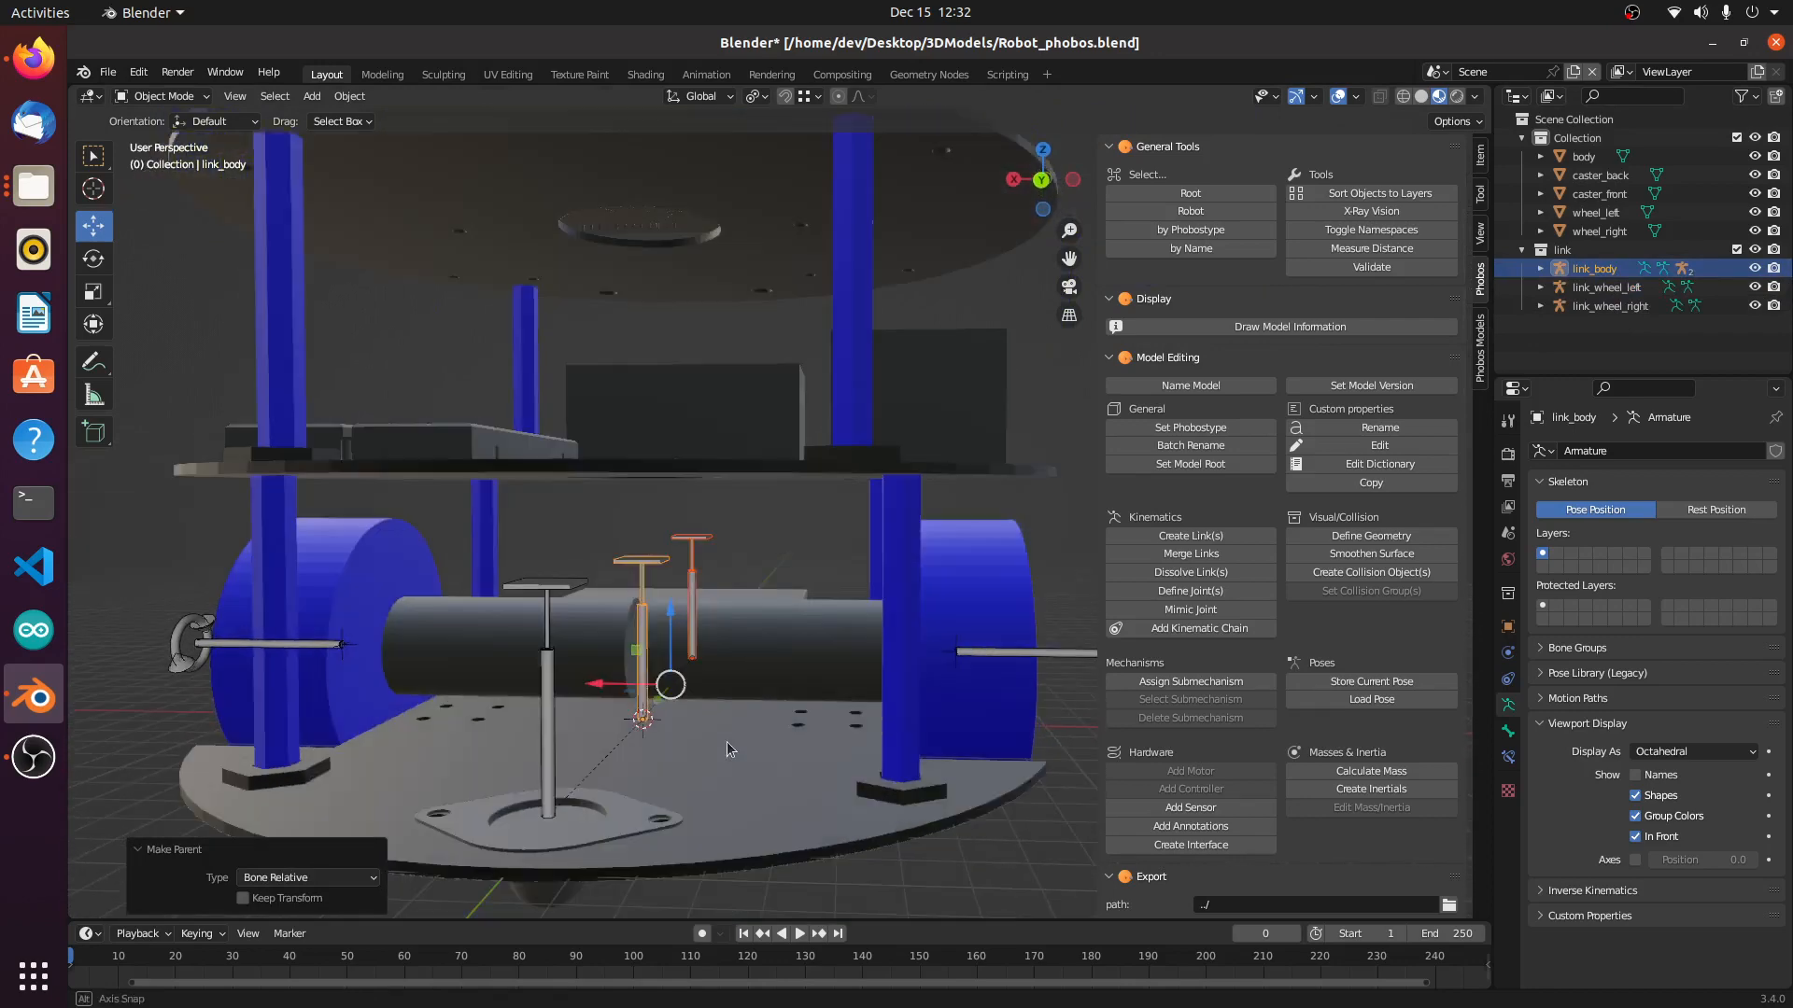
pyautogui.click(1016, 663)
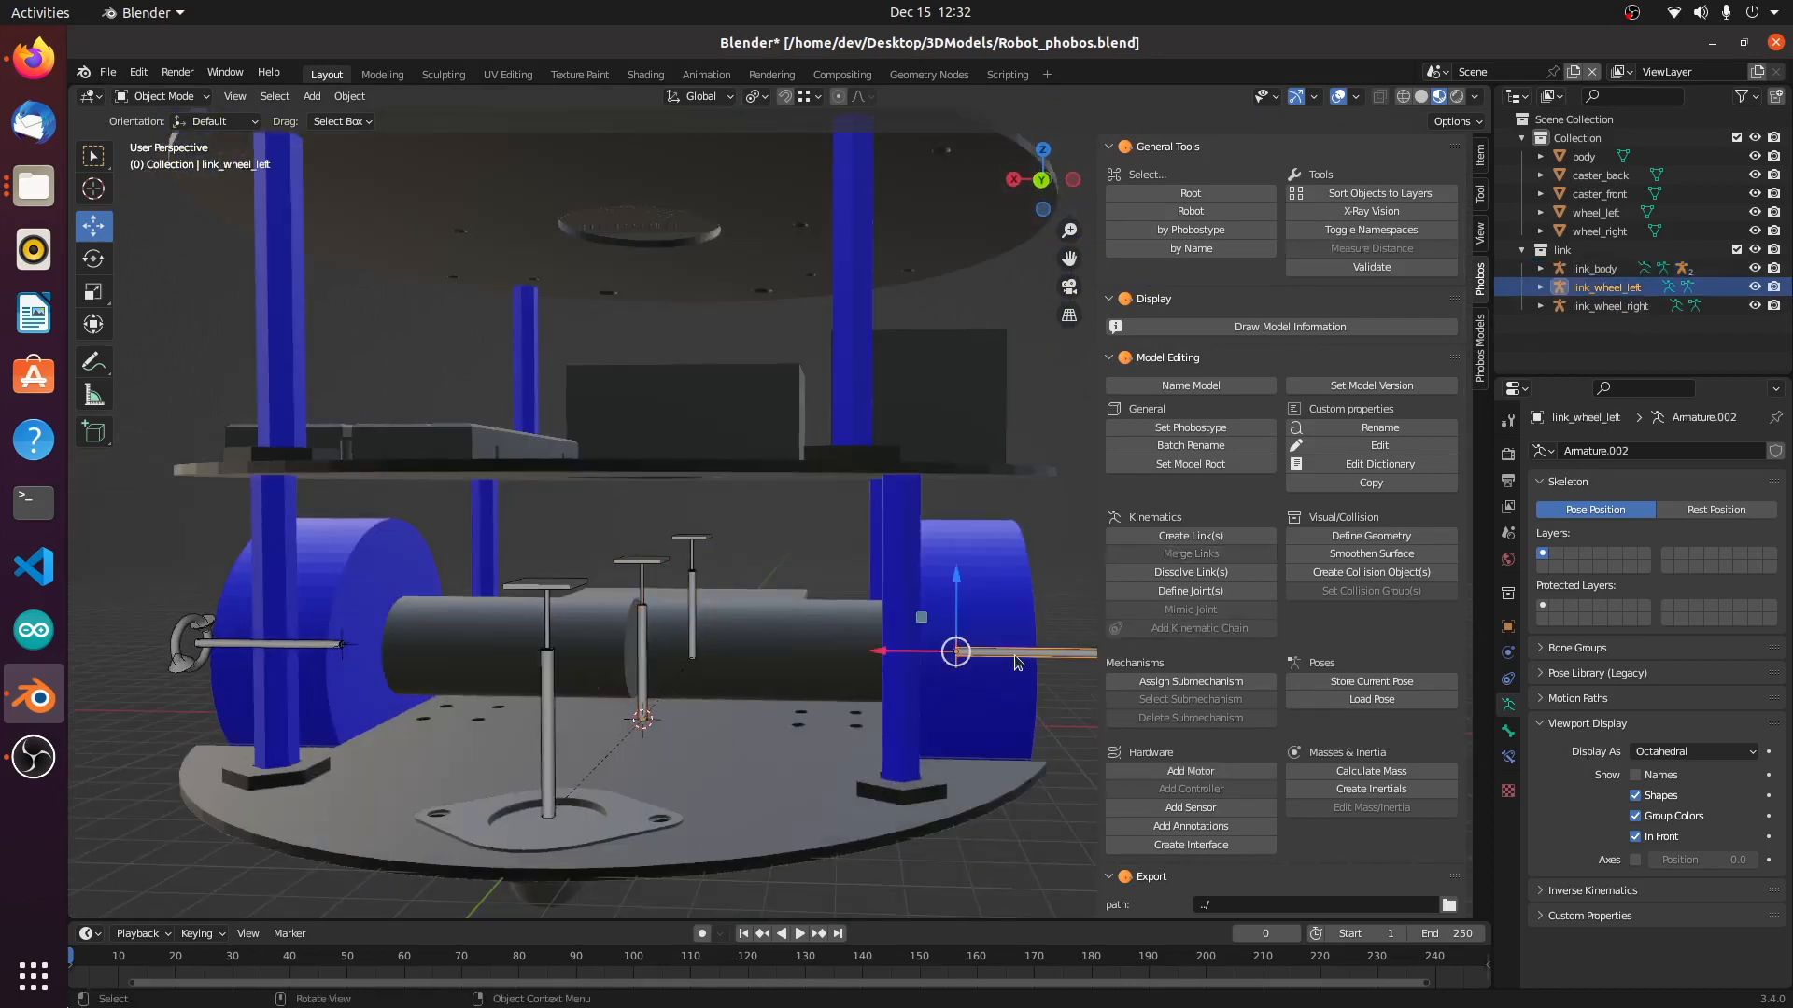
pyautogui.keyDown('shift'); pyautogui.click(646, 646); pyautogui.keyUp('shift')
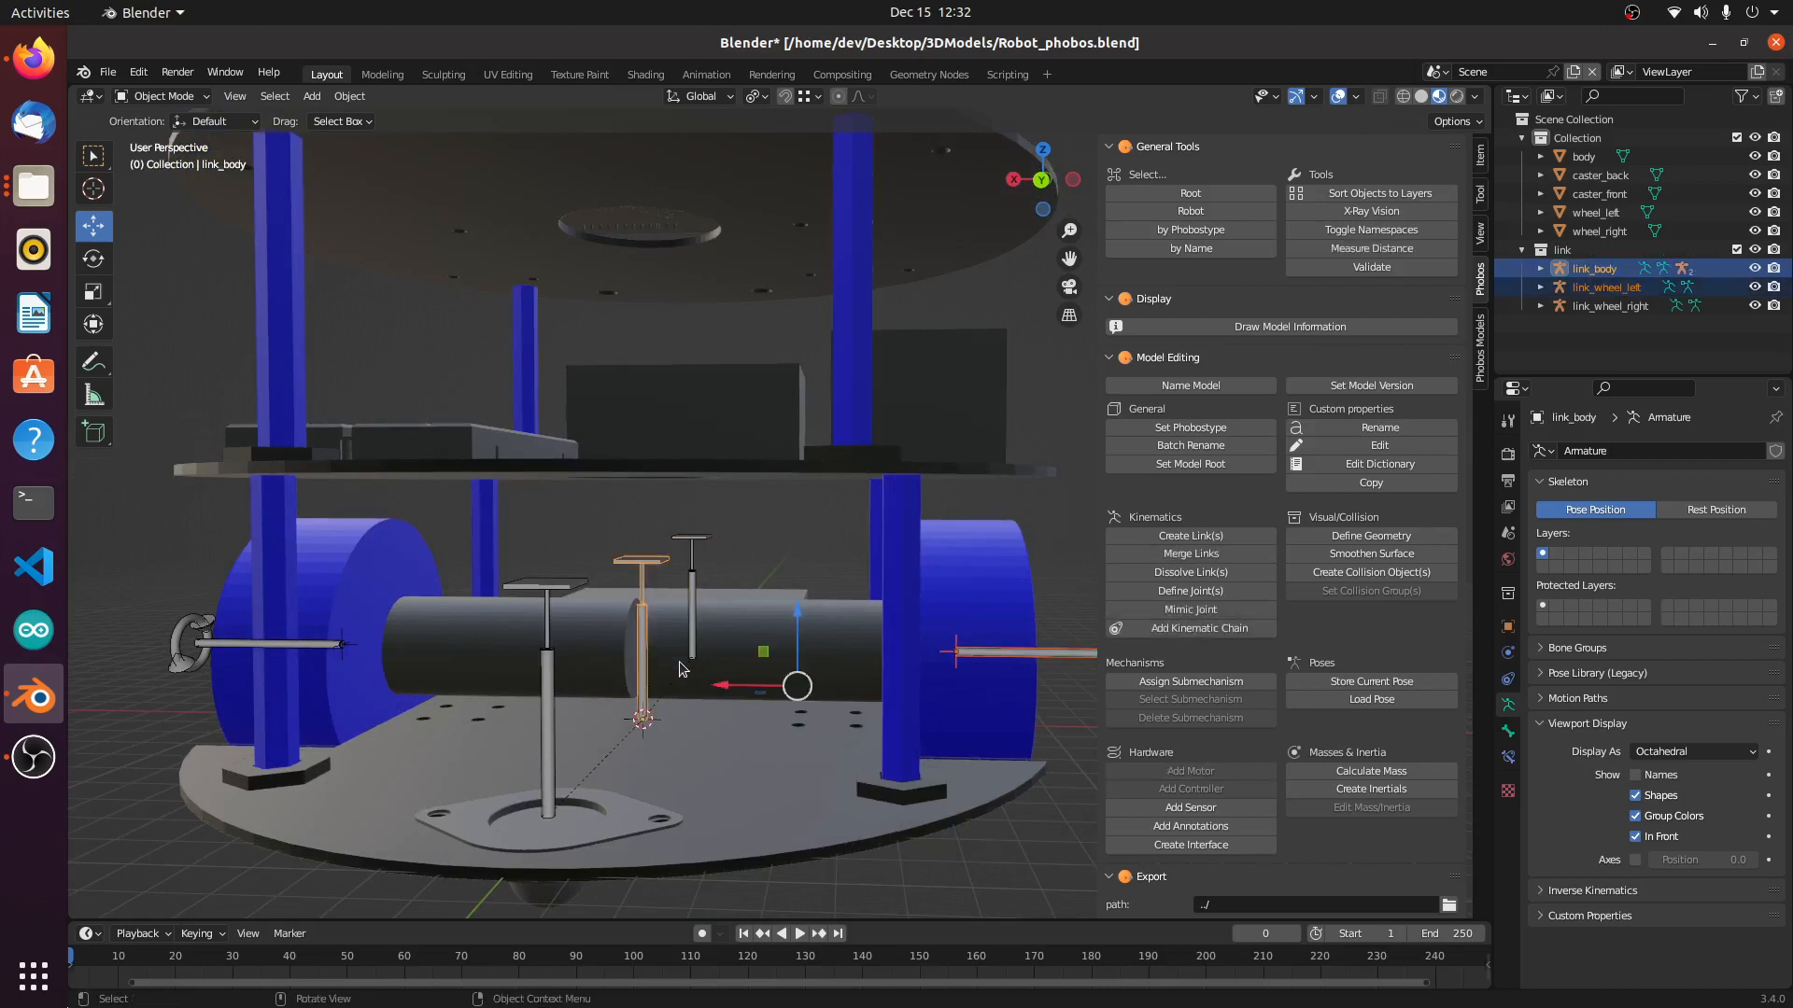
pyautogui.hotkey('ctrl', 'p')
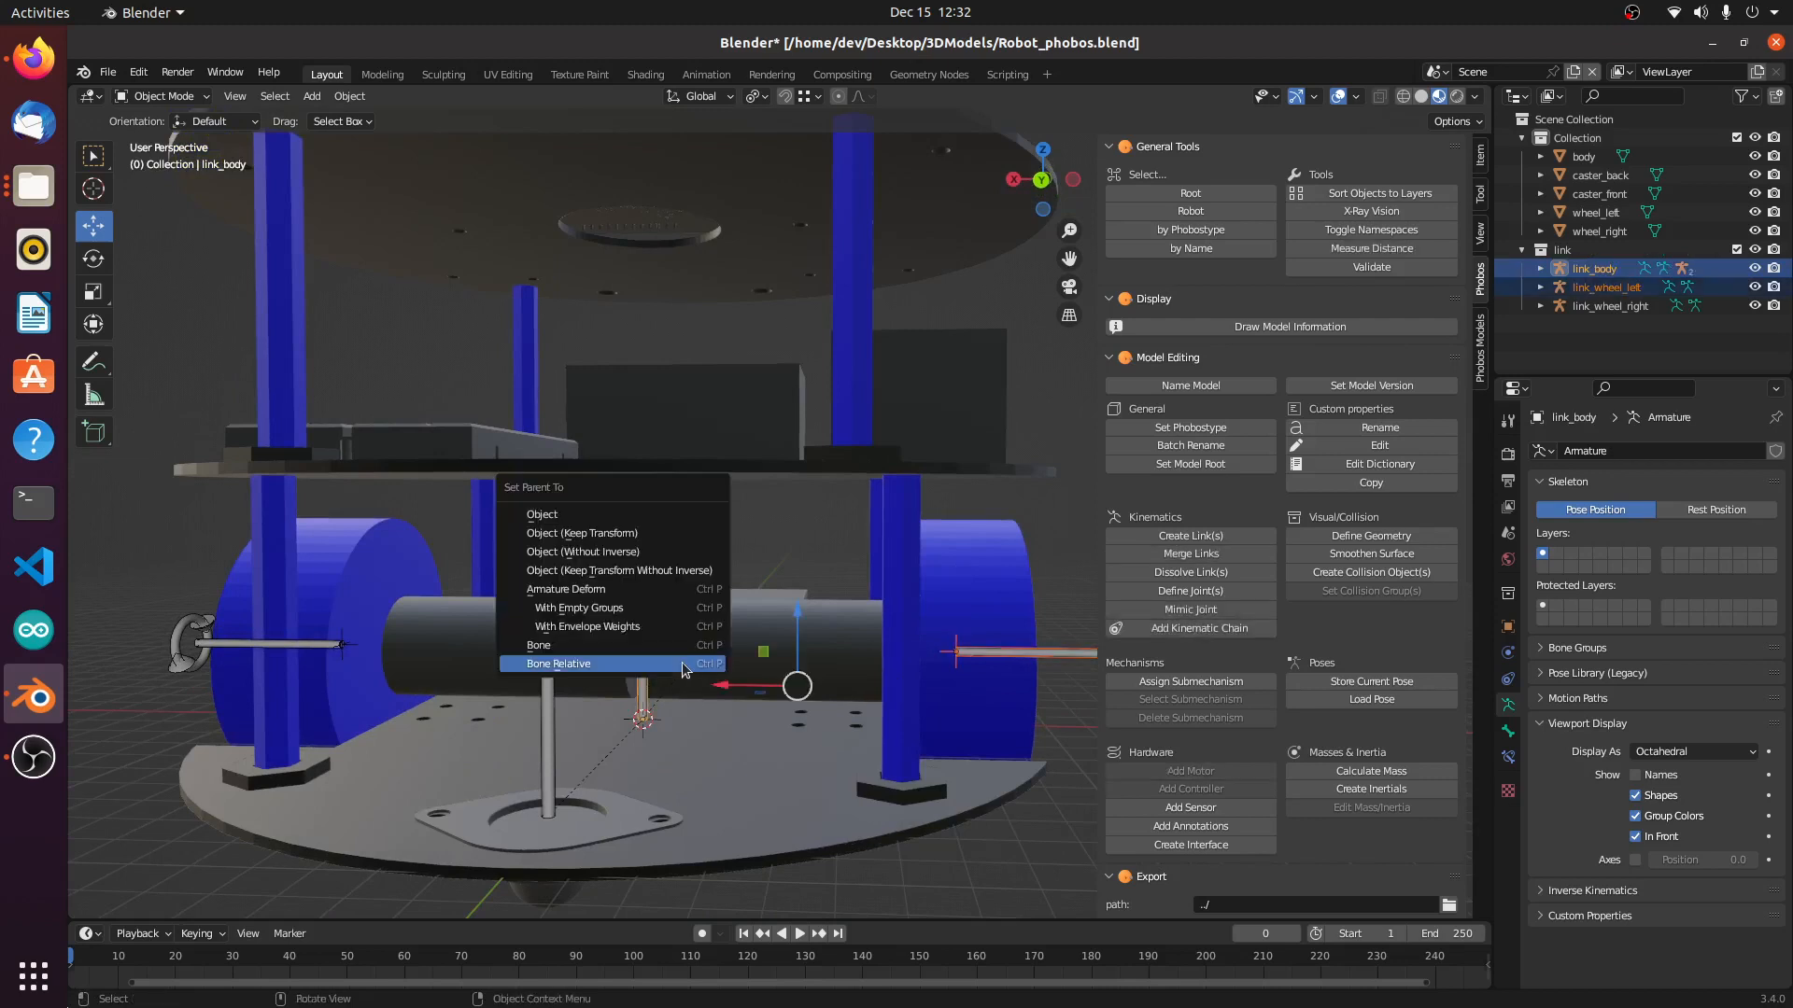
pyautogui.click(681, 669)
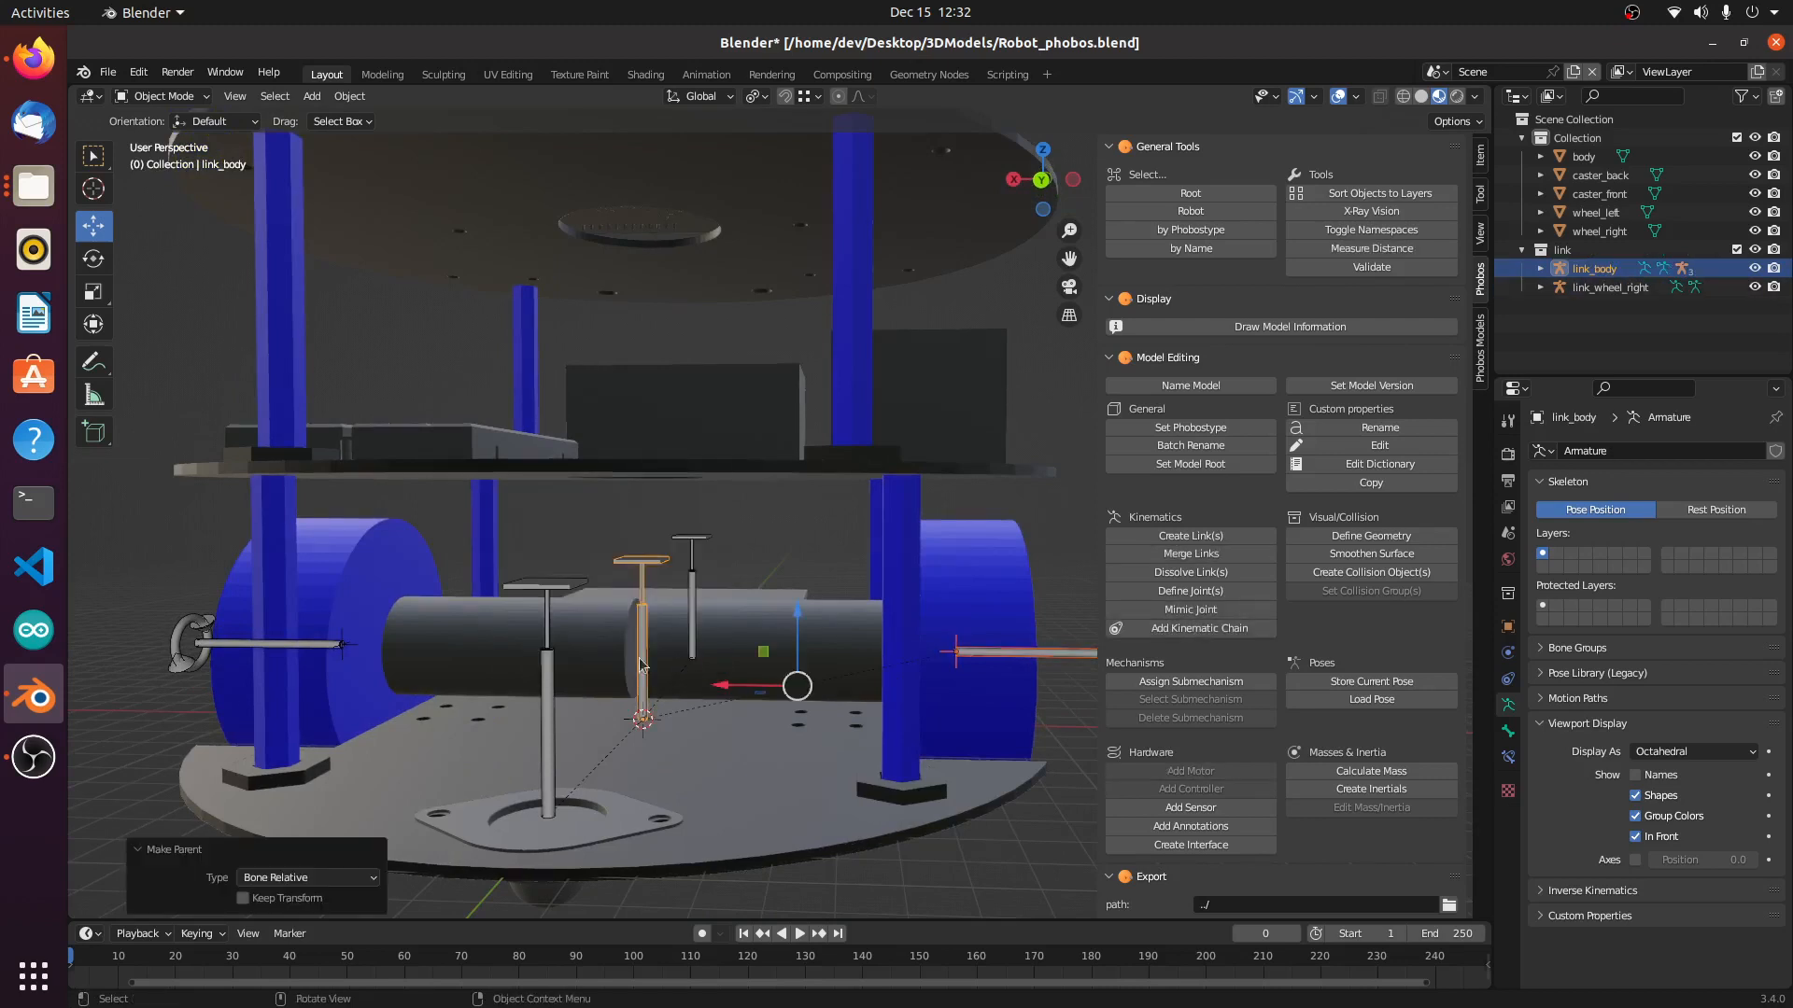
# Step: Parent link_wheel_right to link_body using the Bone Relative option
pyautogui.click(214, 642)
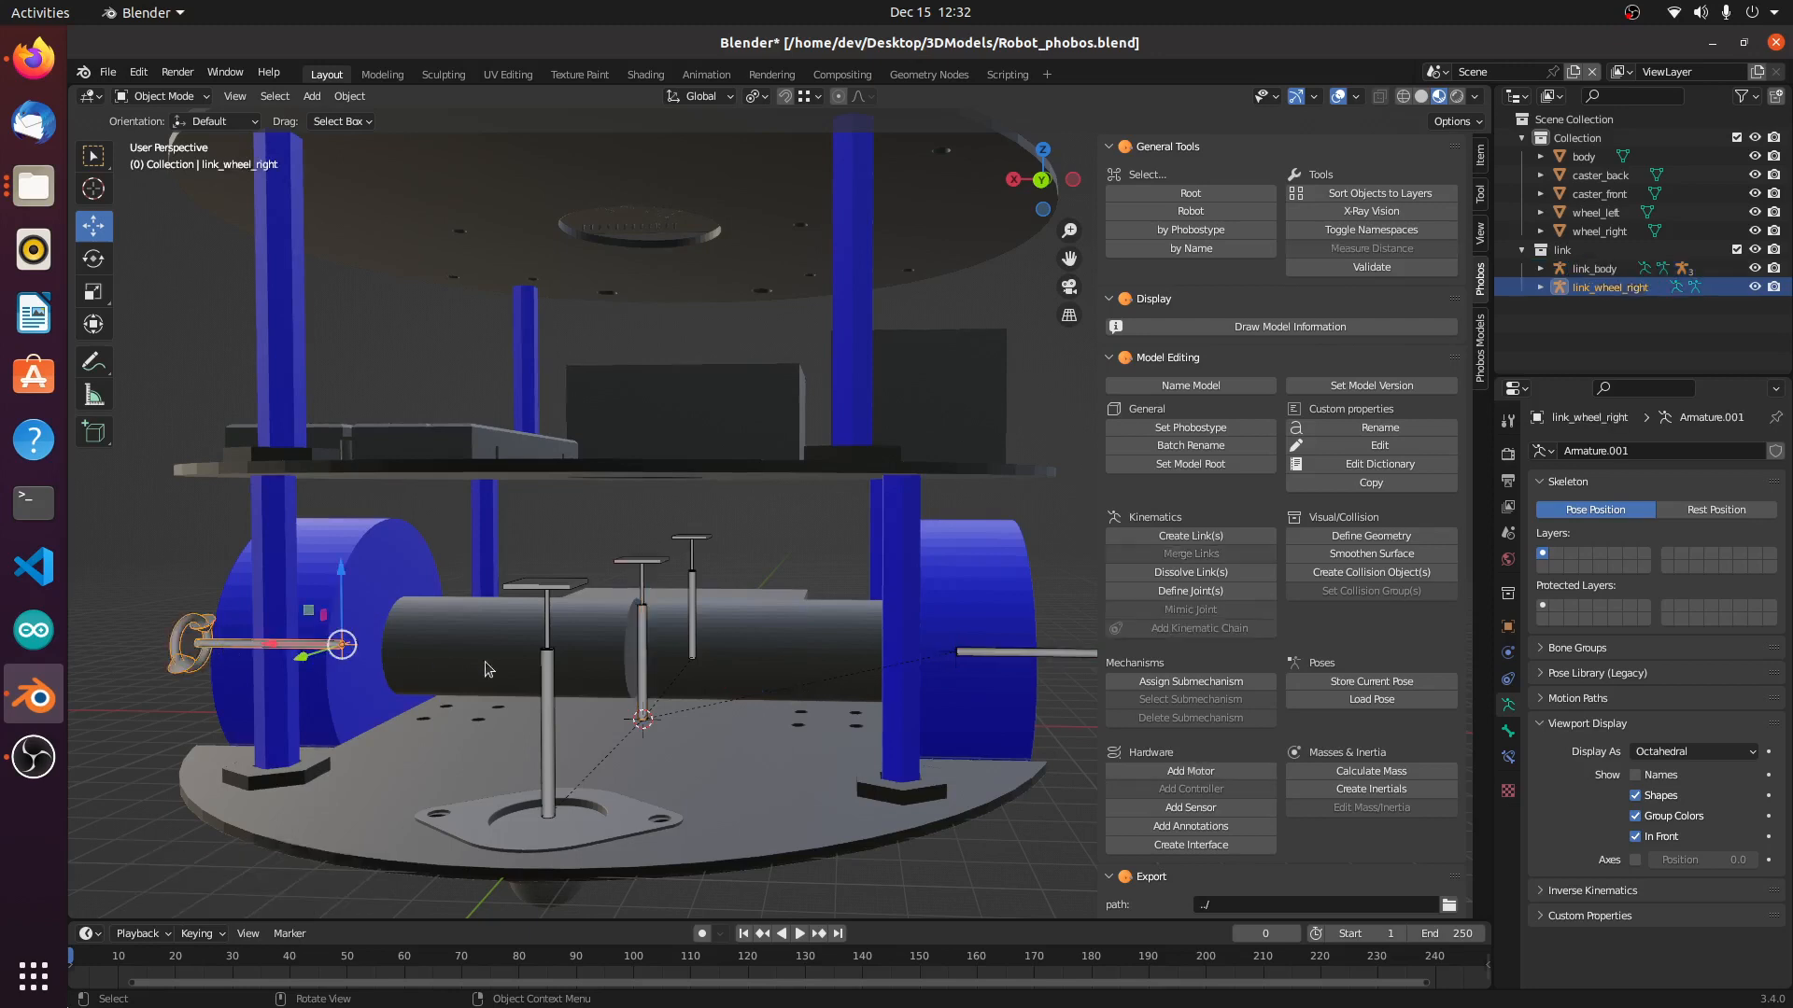
pyautogui.keyDown('shift'); pyautogui.click(641, 653); pyautogui.keyUp('shift')
pyautogui.hotkey('ctrl', 'p')
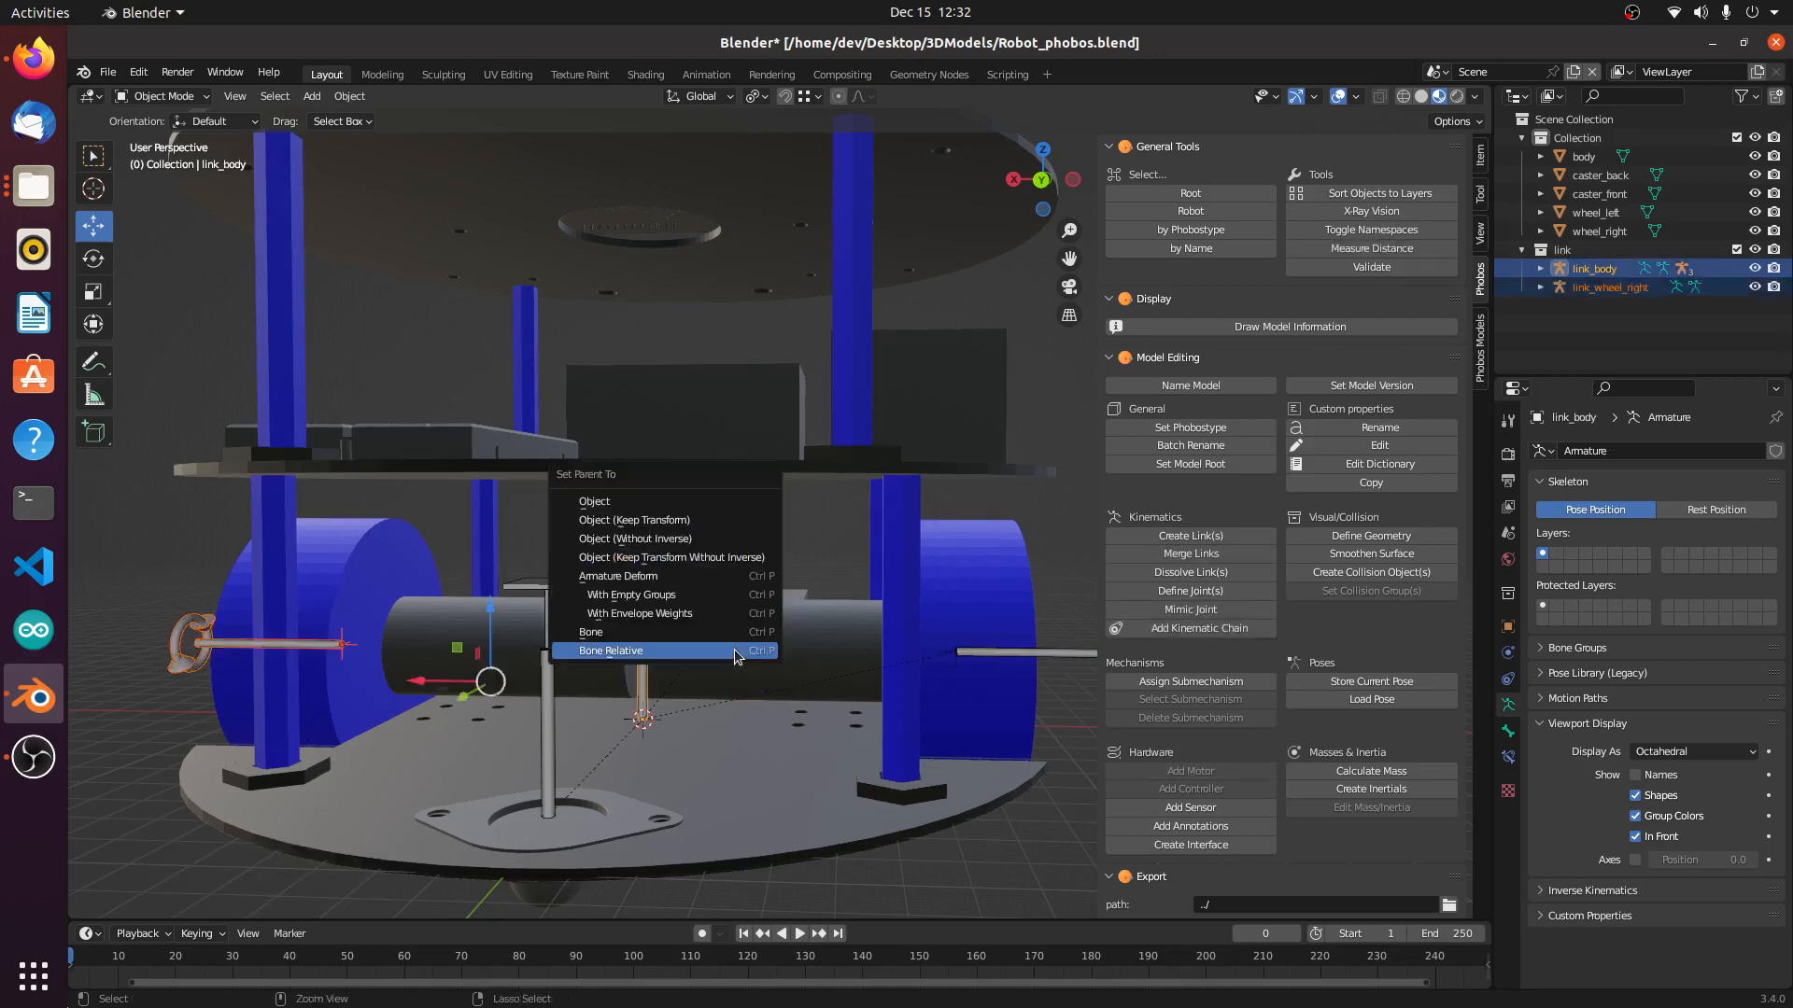
pyautogui.click(734, 649)
# Step: Clear the selection, reselect only link_body, and save the Blender file
pyautogui.moveTo(735, 677); pyautogui.dragTo(720, 720, button='middle')
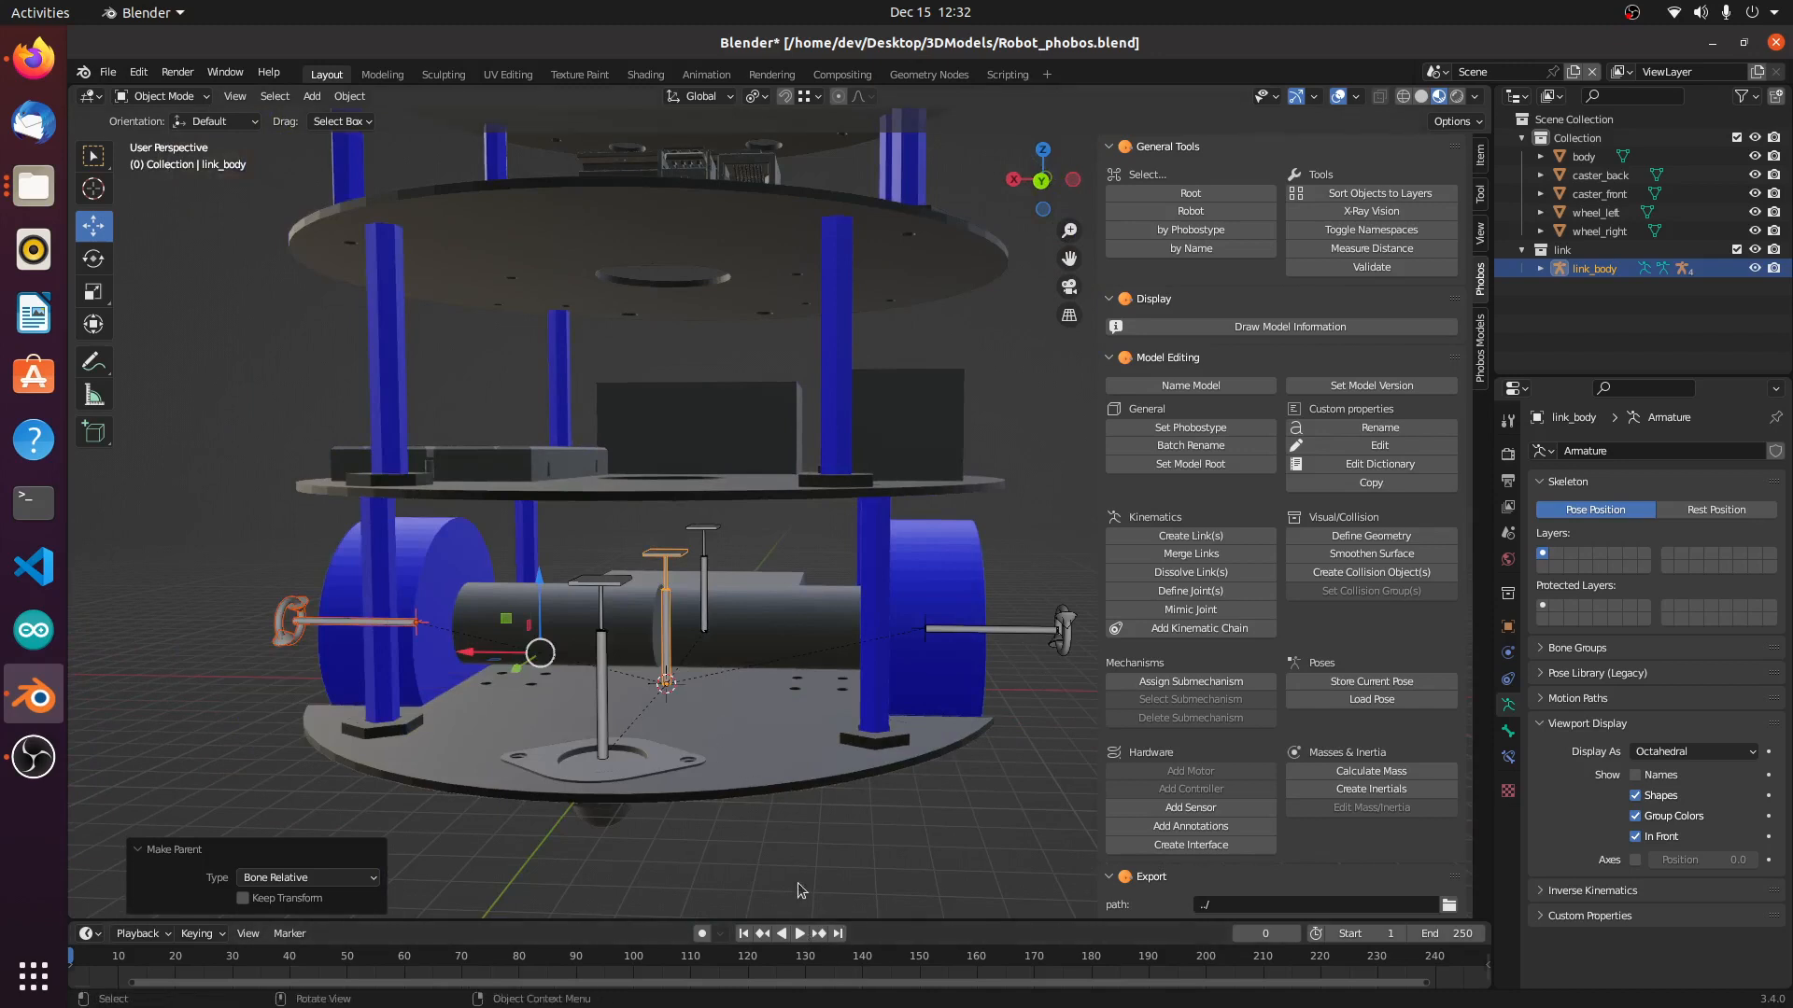
pyautogui.hotkey('alt', 'a')
pyautogui.click(672, 643)
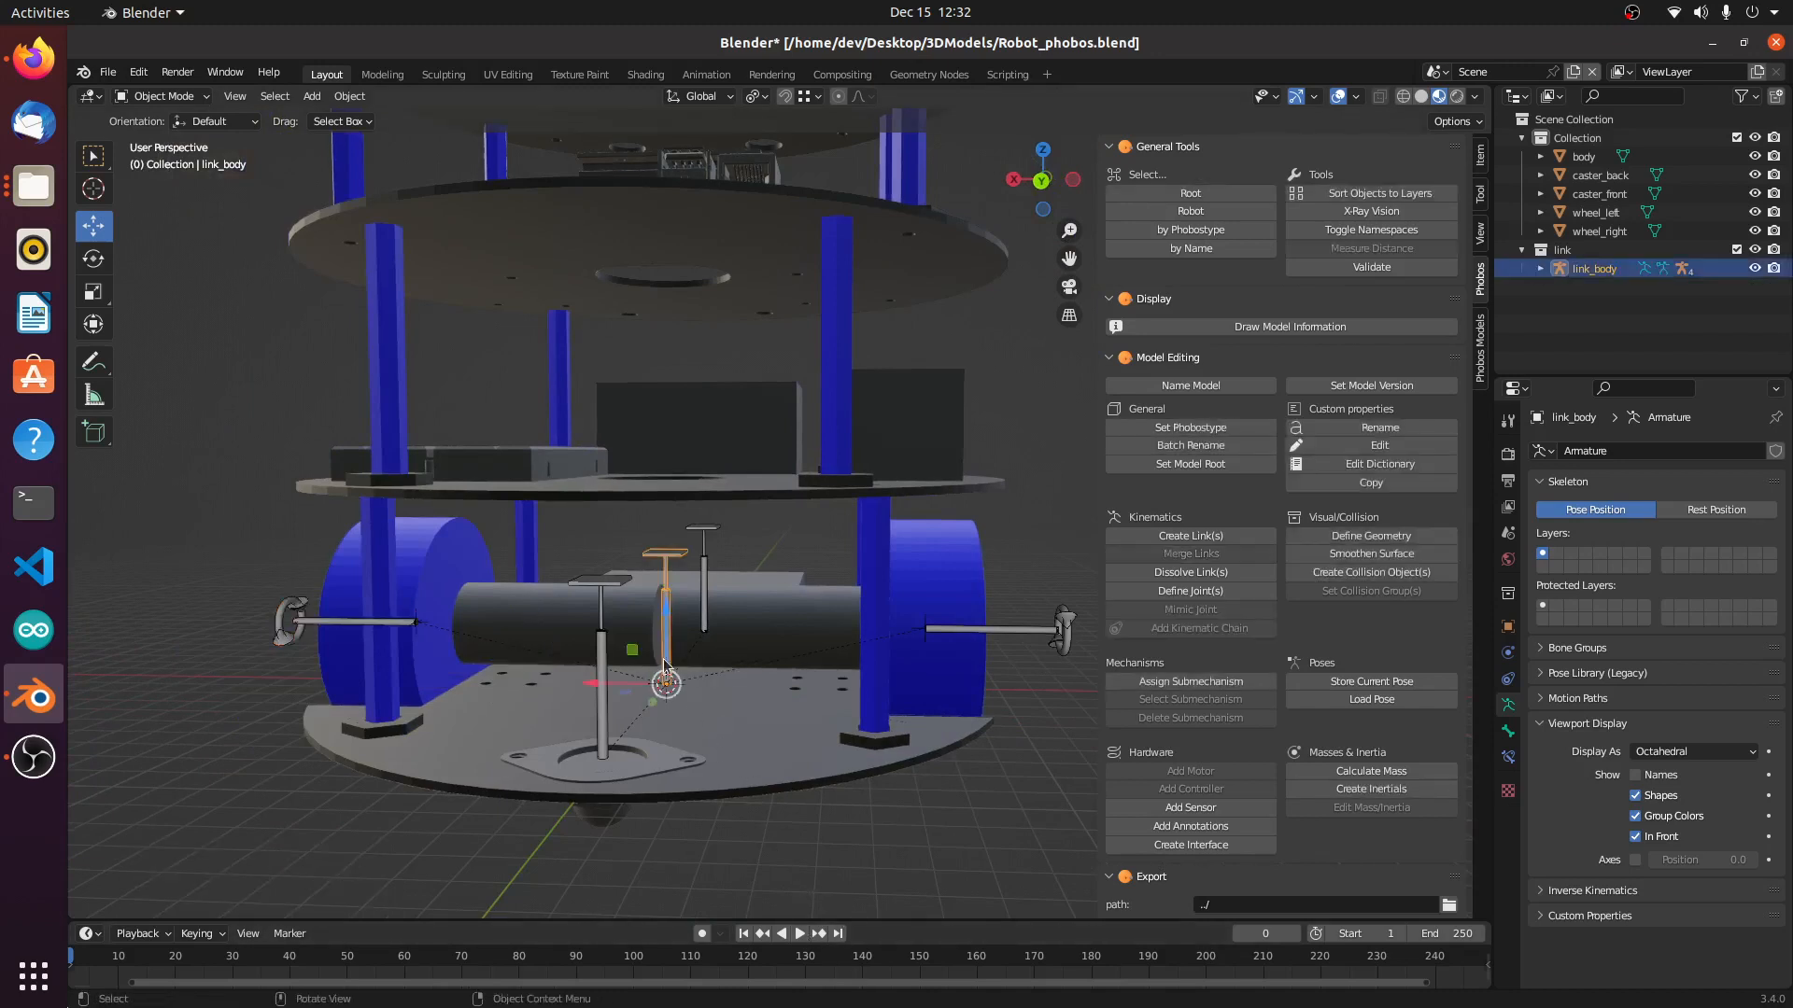
pyautogui.moveTo(673, 618); pyautogui.dragTo(698, 584)
pyautogui.moveTo(742, 756); pyautogui.dragTo(840, 747, button='middle')
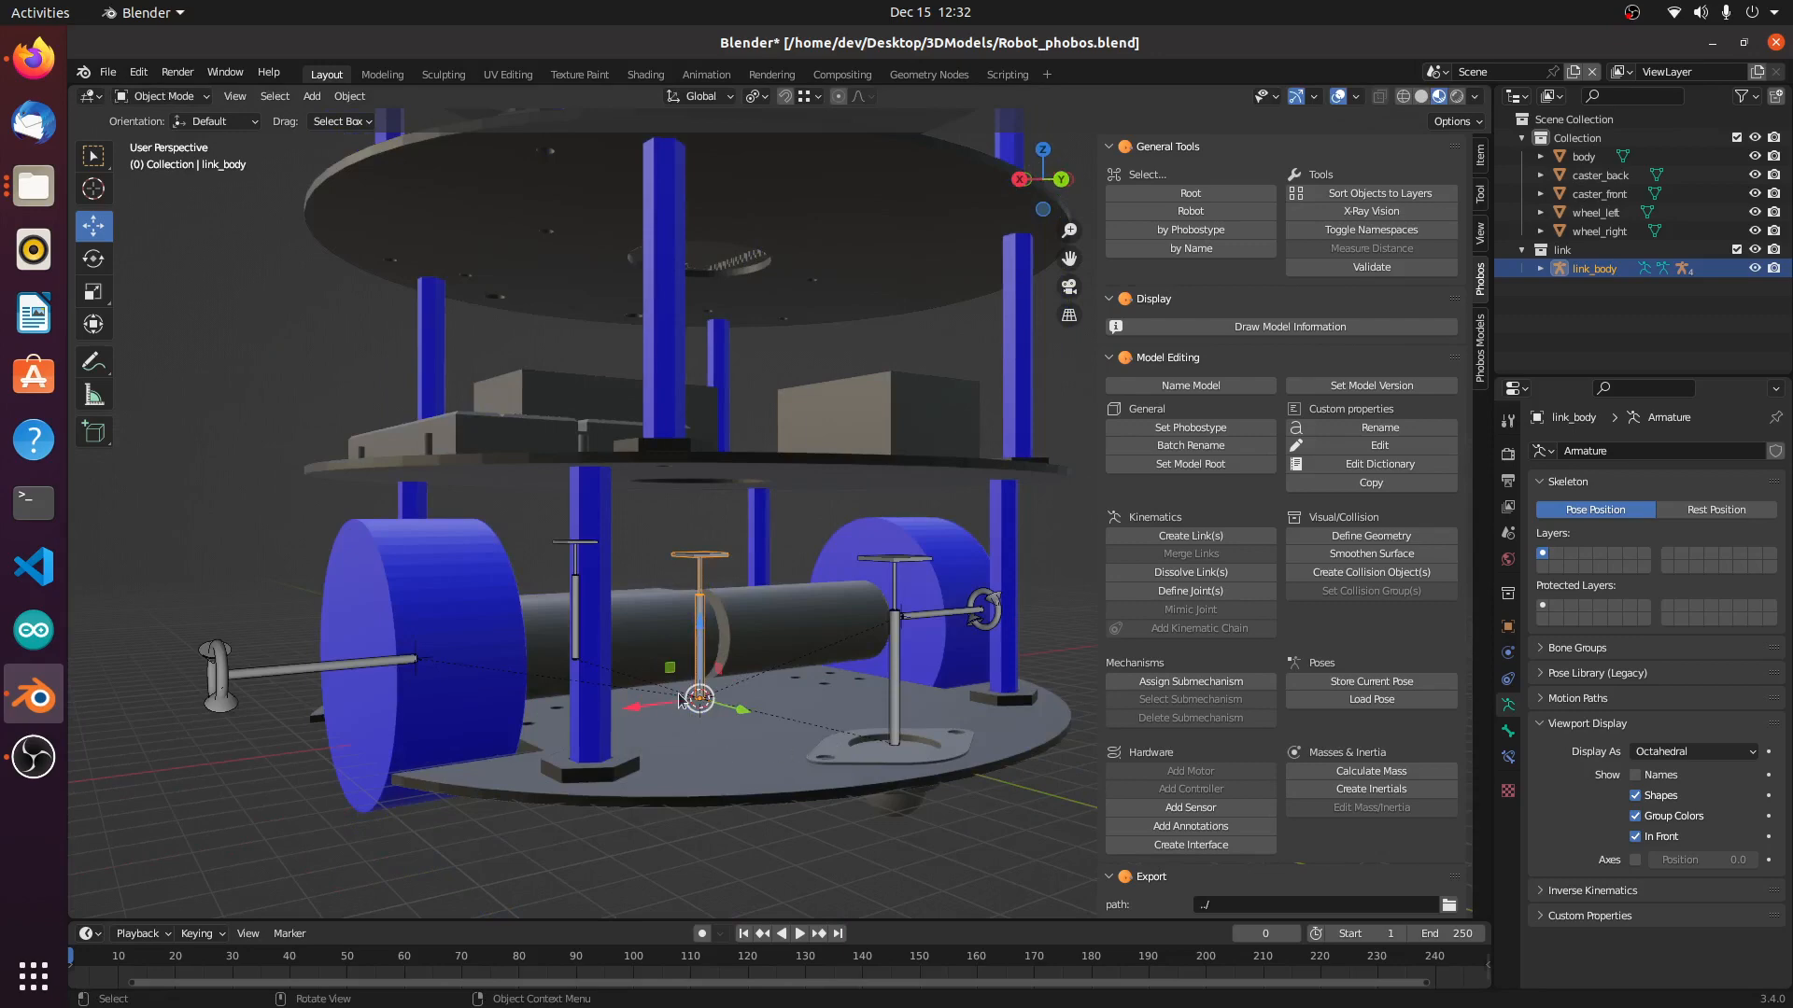
pyautogui.hotkey('ctrl', 's')
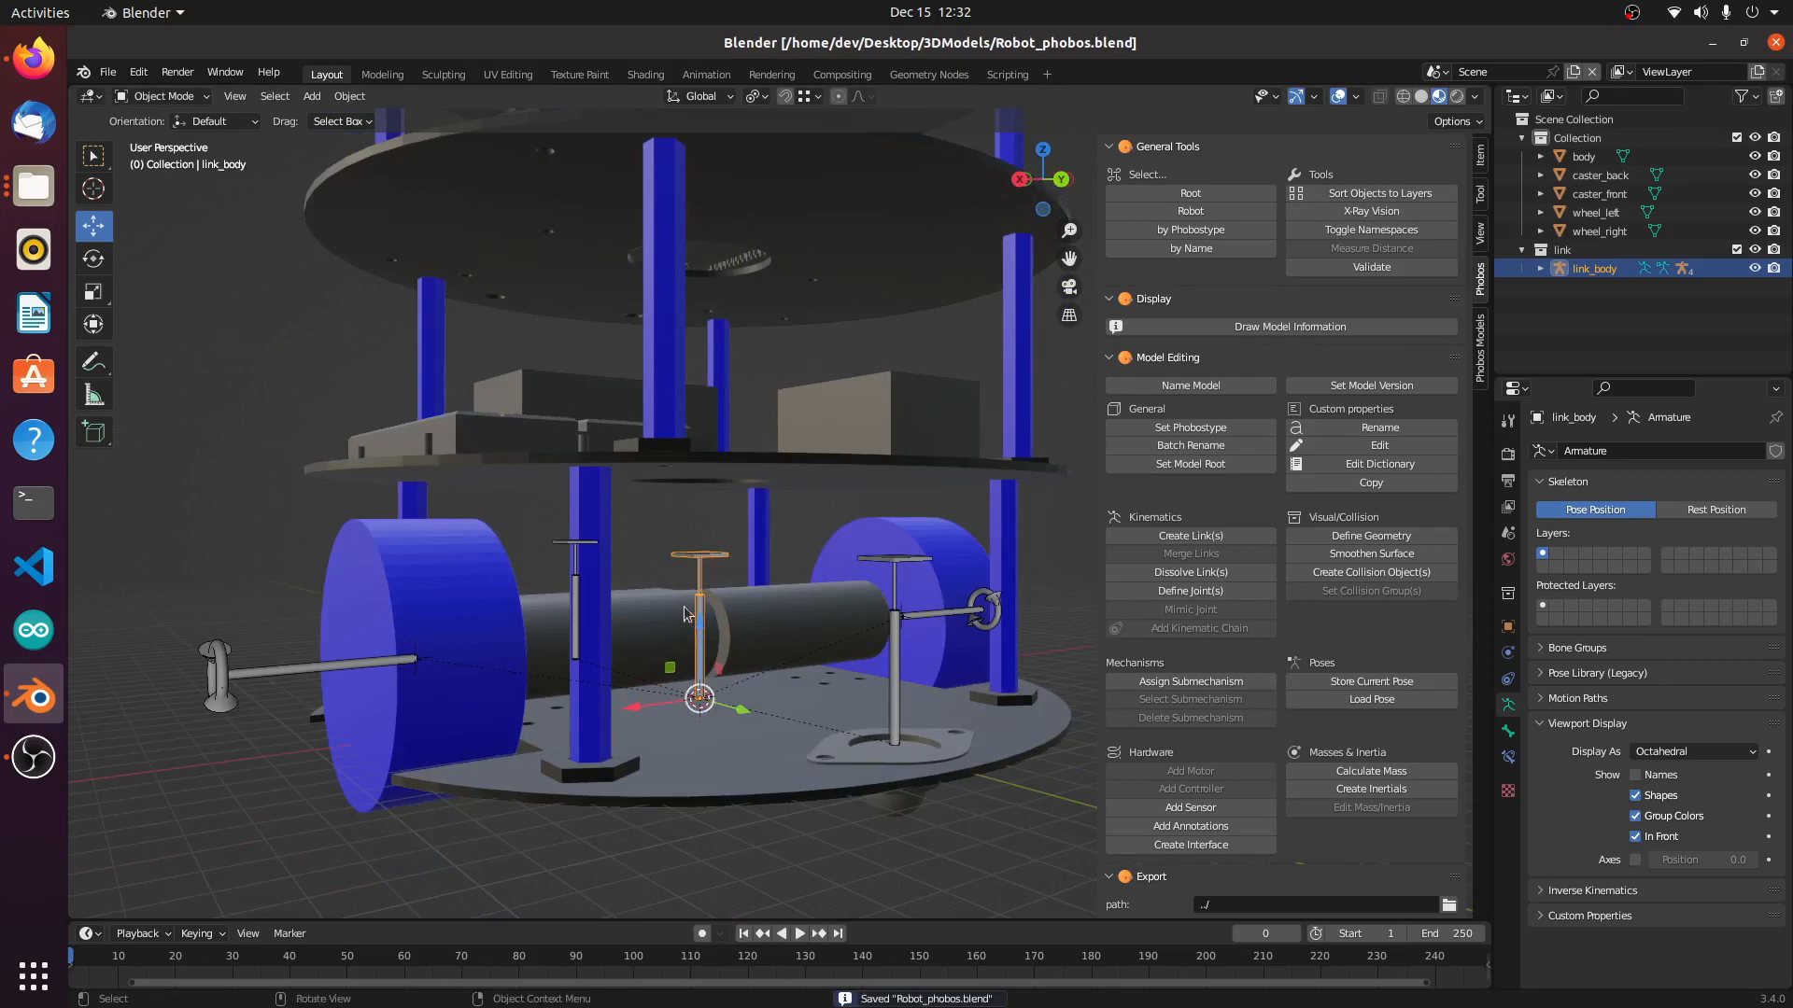
pyautogui.moveTo(686, 614); pyautogui.dragTo(703, 651, button='middle')
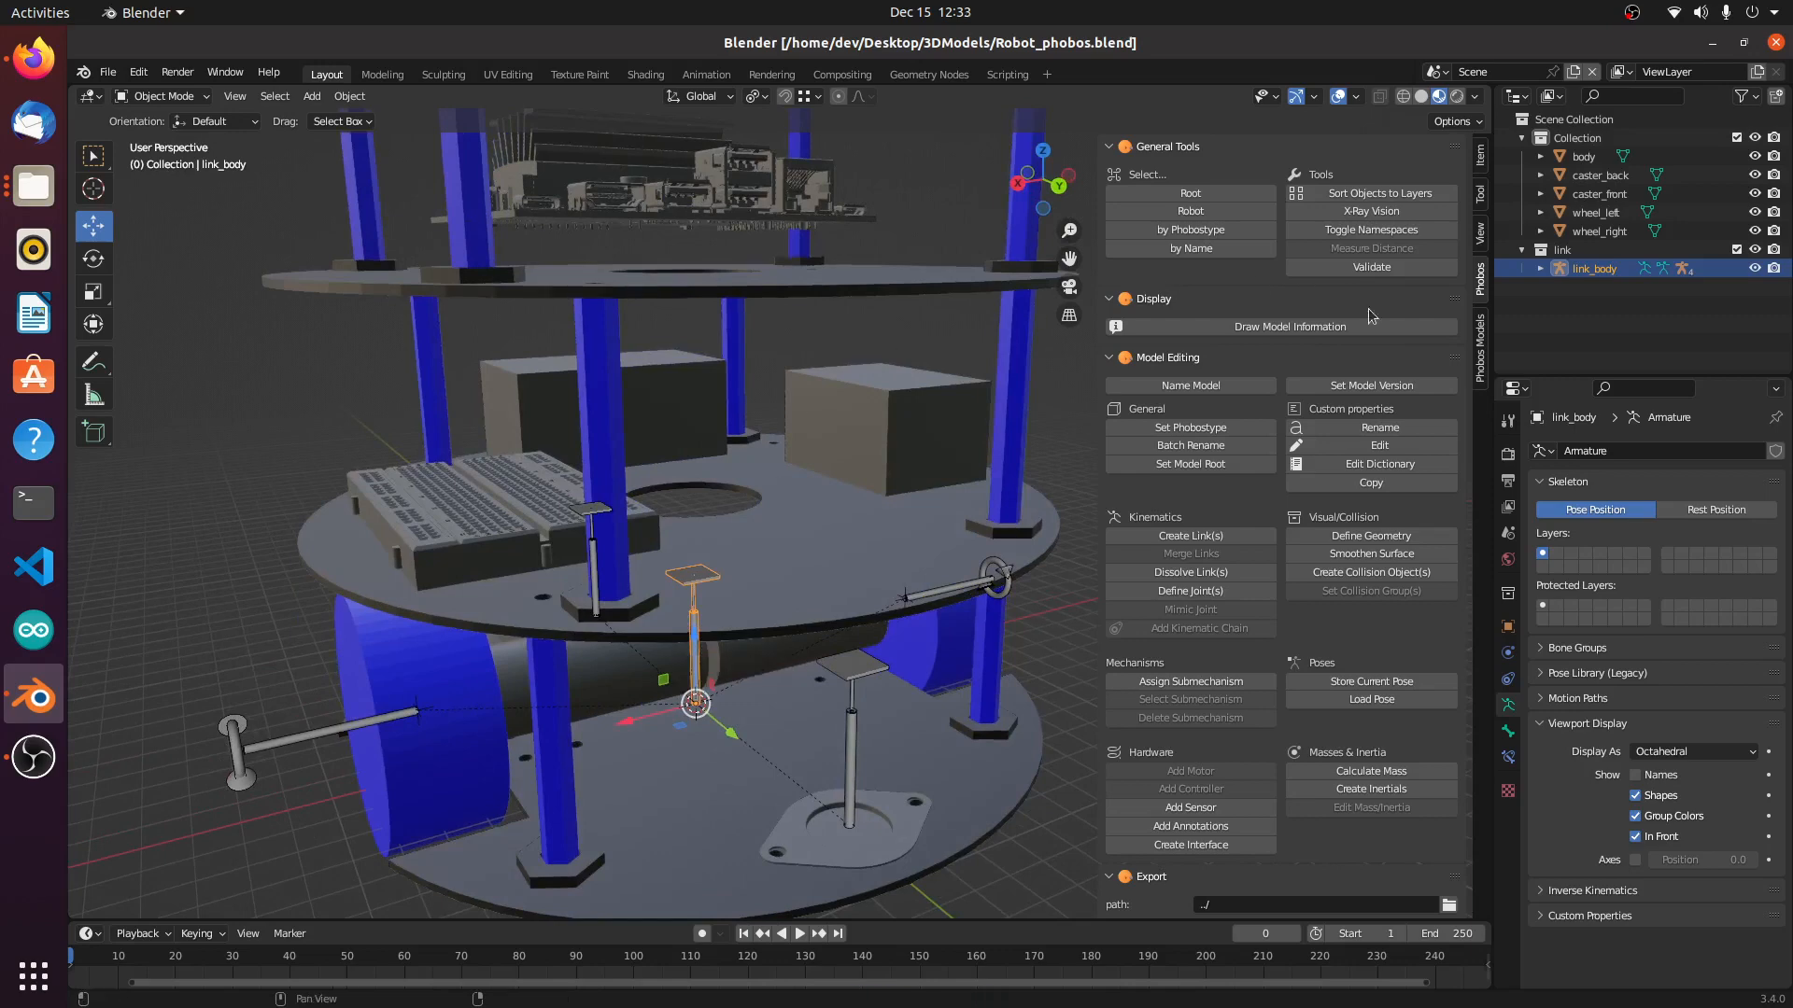
pyautogui.scroll(-6, 700, 644)
pyautogui.scroll(3, 687, 550)
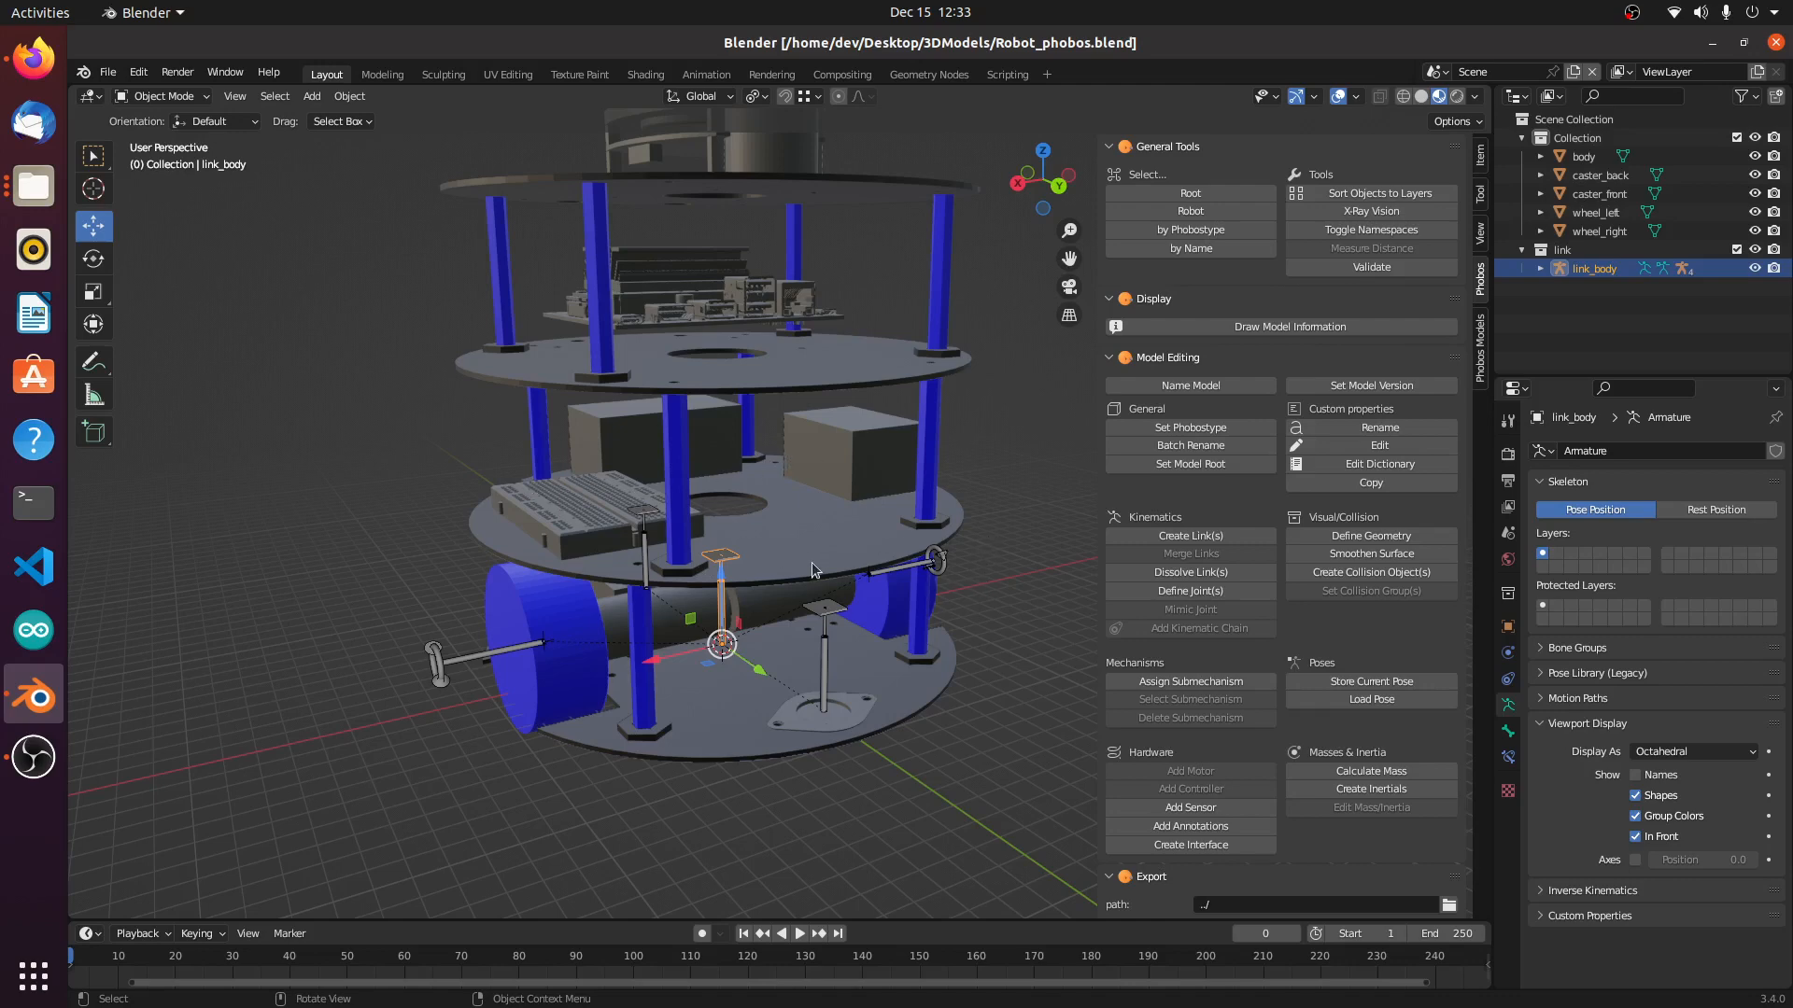
pyautogui.scroll(-1, 887, 560)
pyautogui.scroll(1, 892, 547)
pyautogui.keyDown('shift'); pyautogui.moveTo(922, 523); pyautogui.dragTo(792, 552, button='middle'); pyautogui.keyUp('shift')
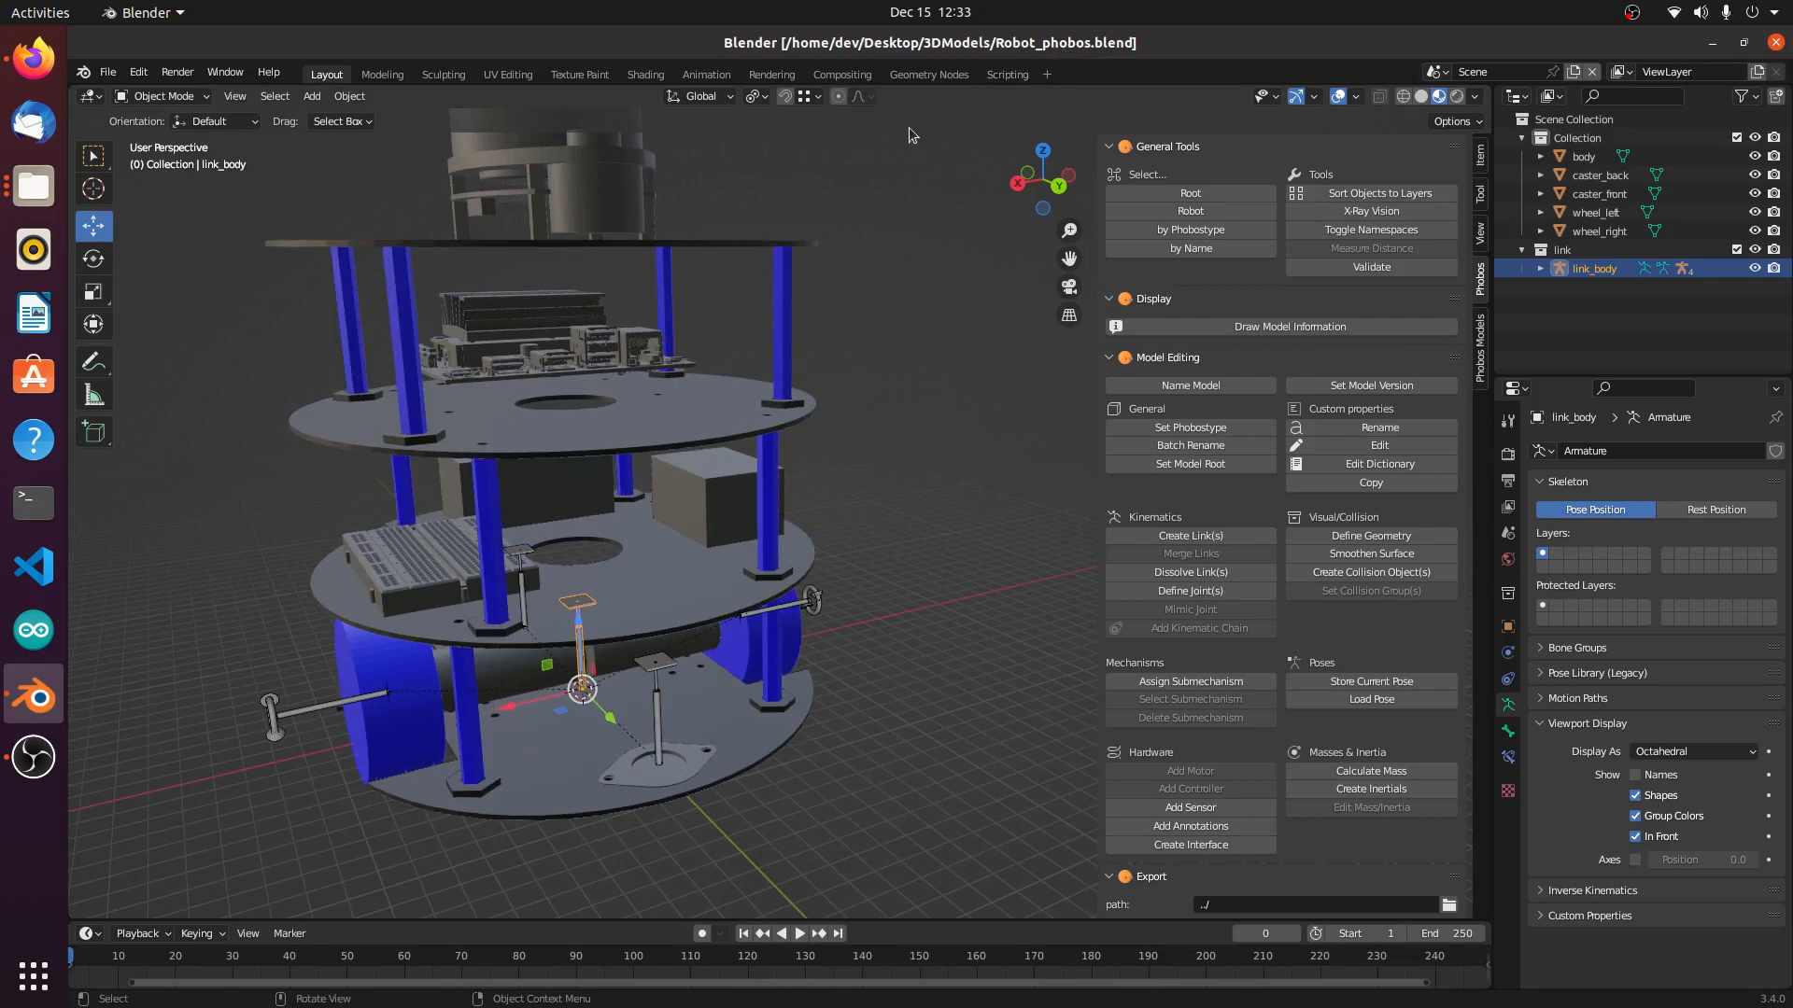
pyautogui.scroll(2, 747, 554)
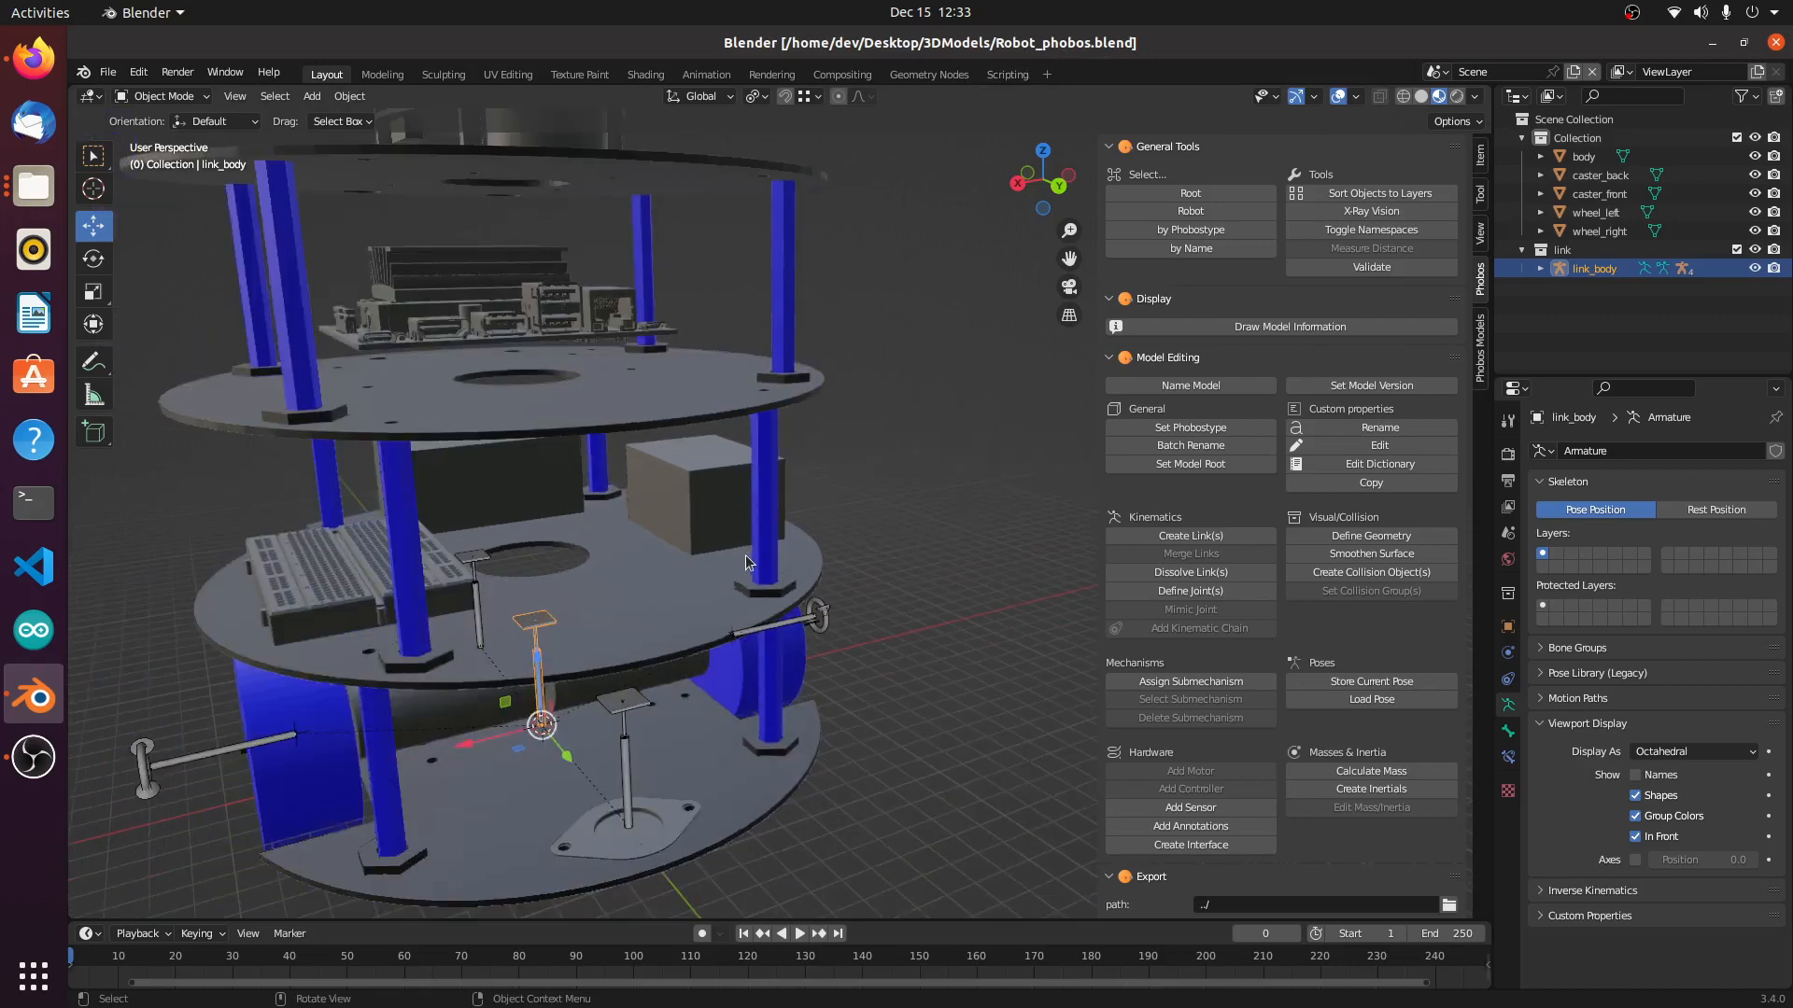
pyautogui.moveTo(705, 543); pyautogui.dragTo(469, 624, button='middle')
pyautogui.scroll(-1, 841, 588)
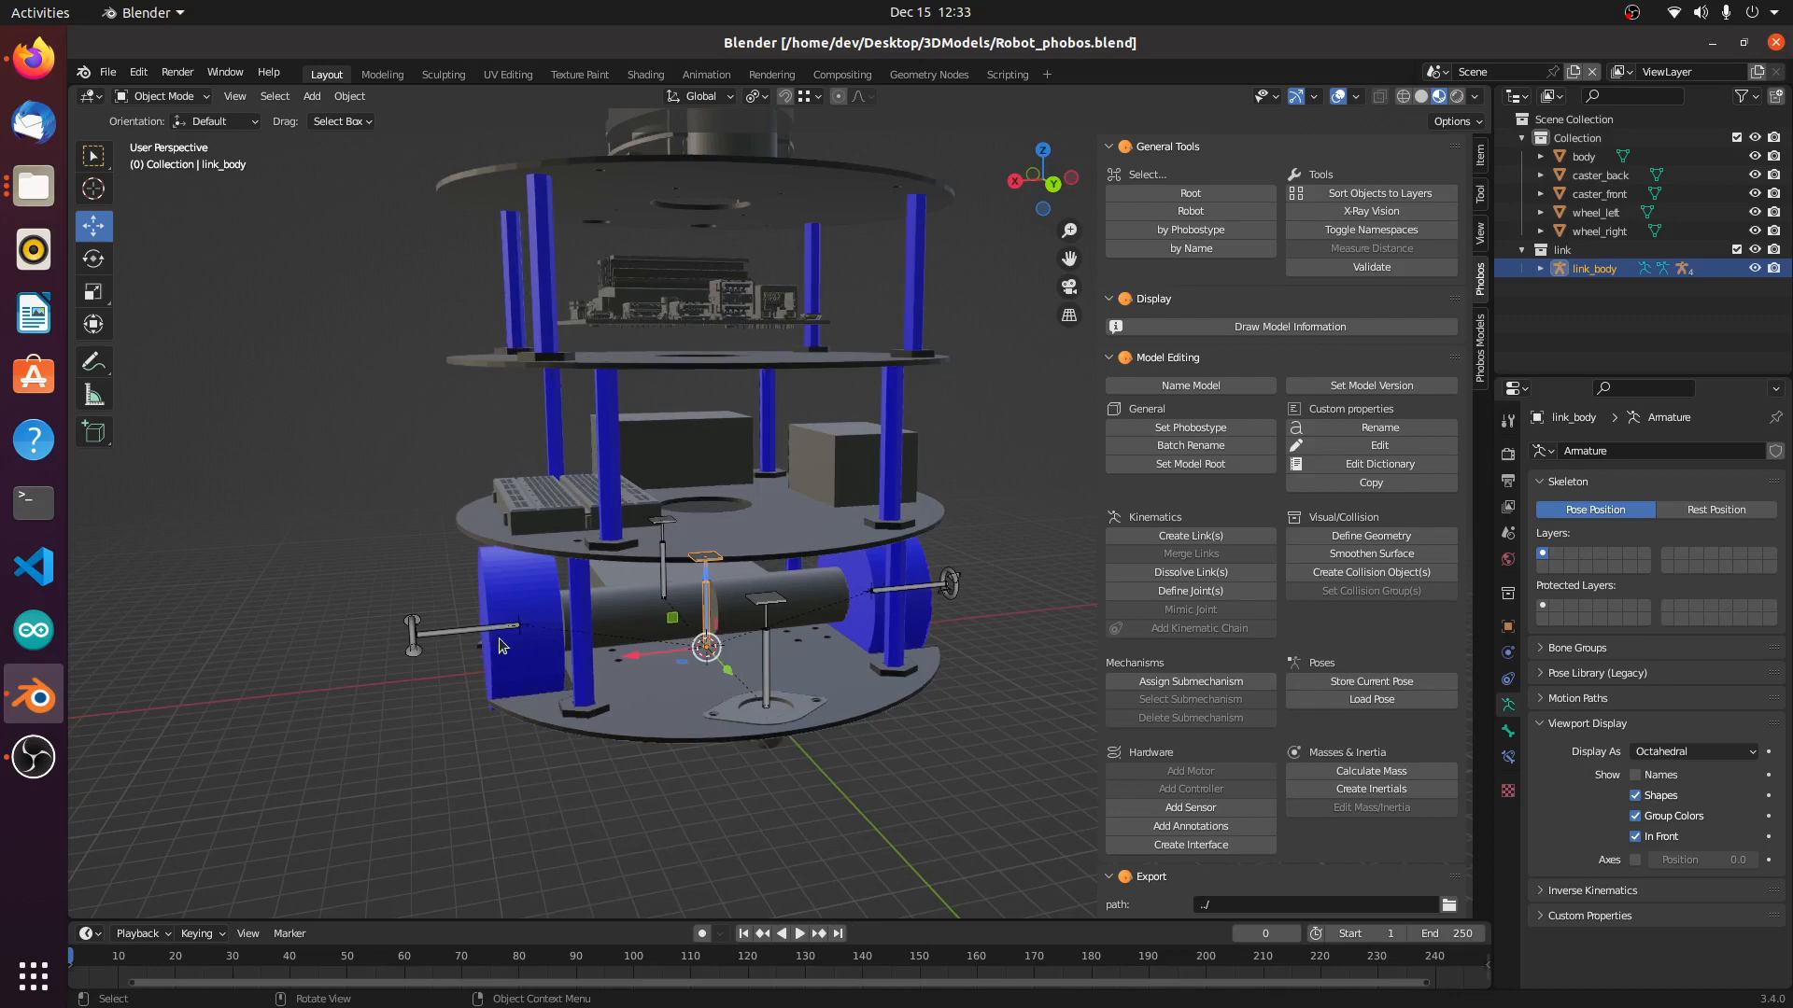
# Step: Parent the body mesh to link_body with Object (Keep Transform) and check link_body's Phobos object properties
pyautogui.scroll(2, 510, 678)
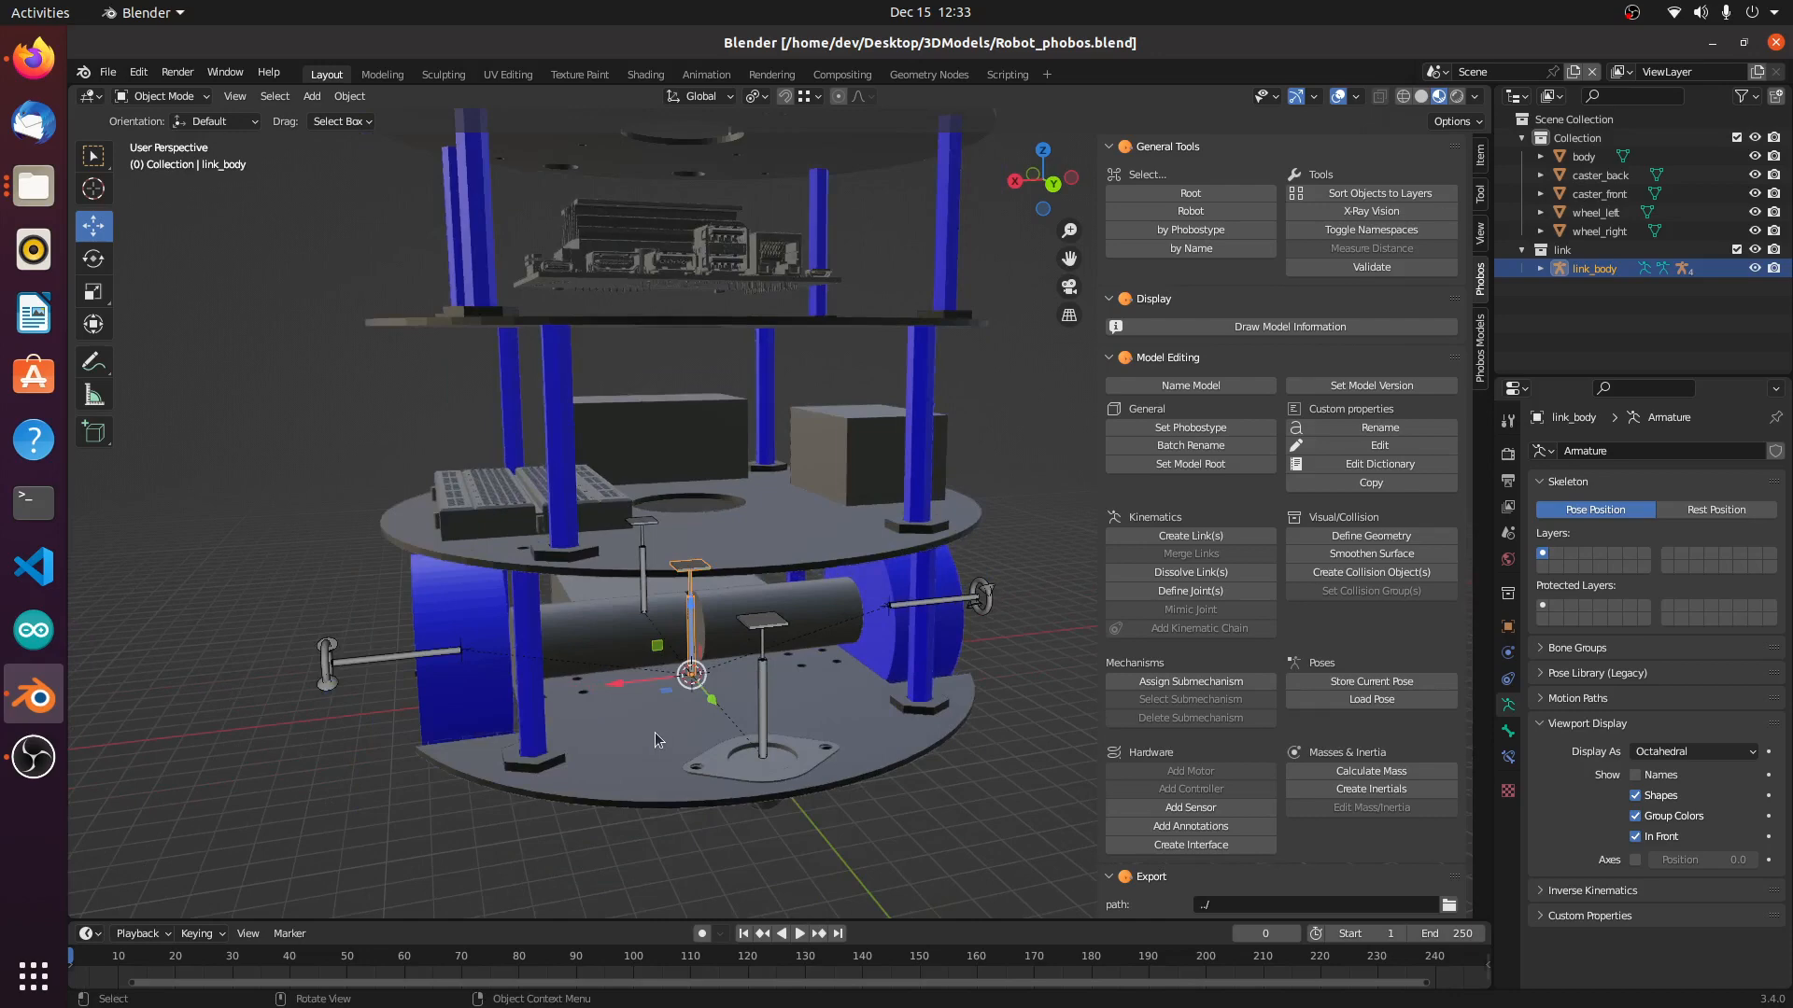
pyautogui.click(654, 744)
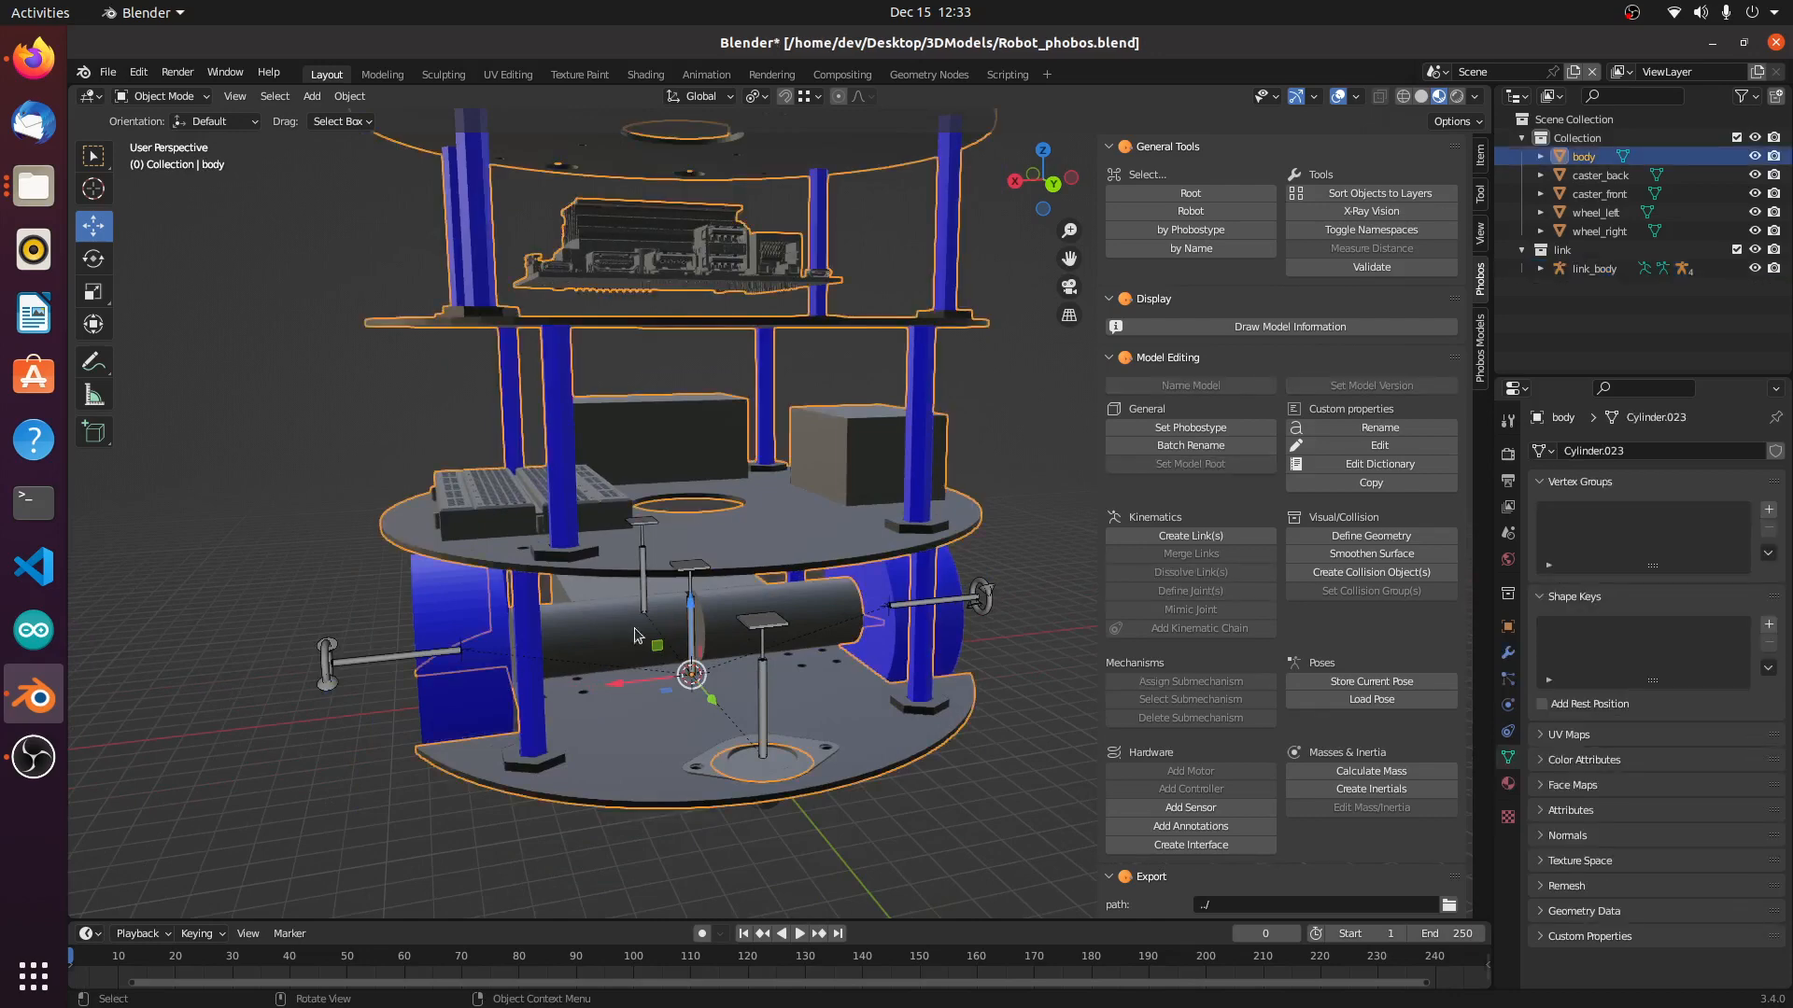
pyautogui.keyDown('shift'); pyautogui.click(694, 588); pyautogui.keyUp('shift')
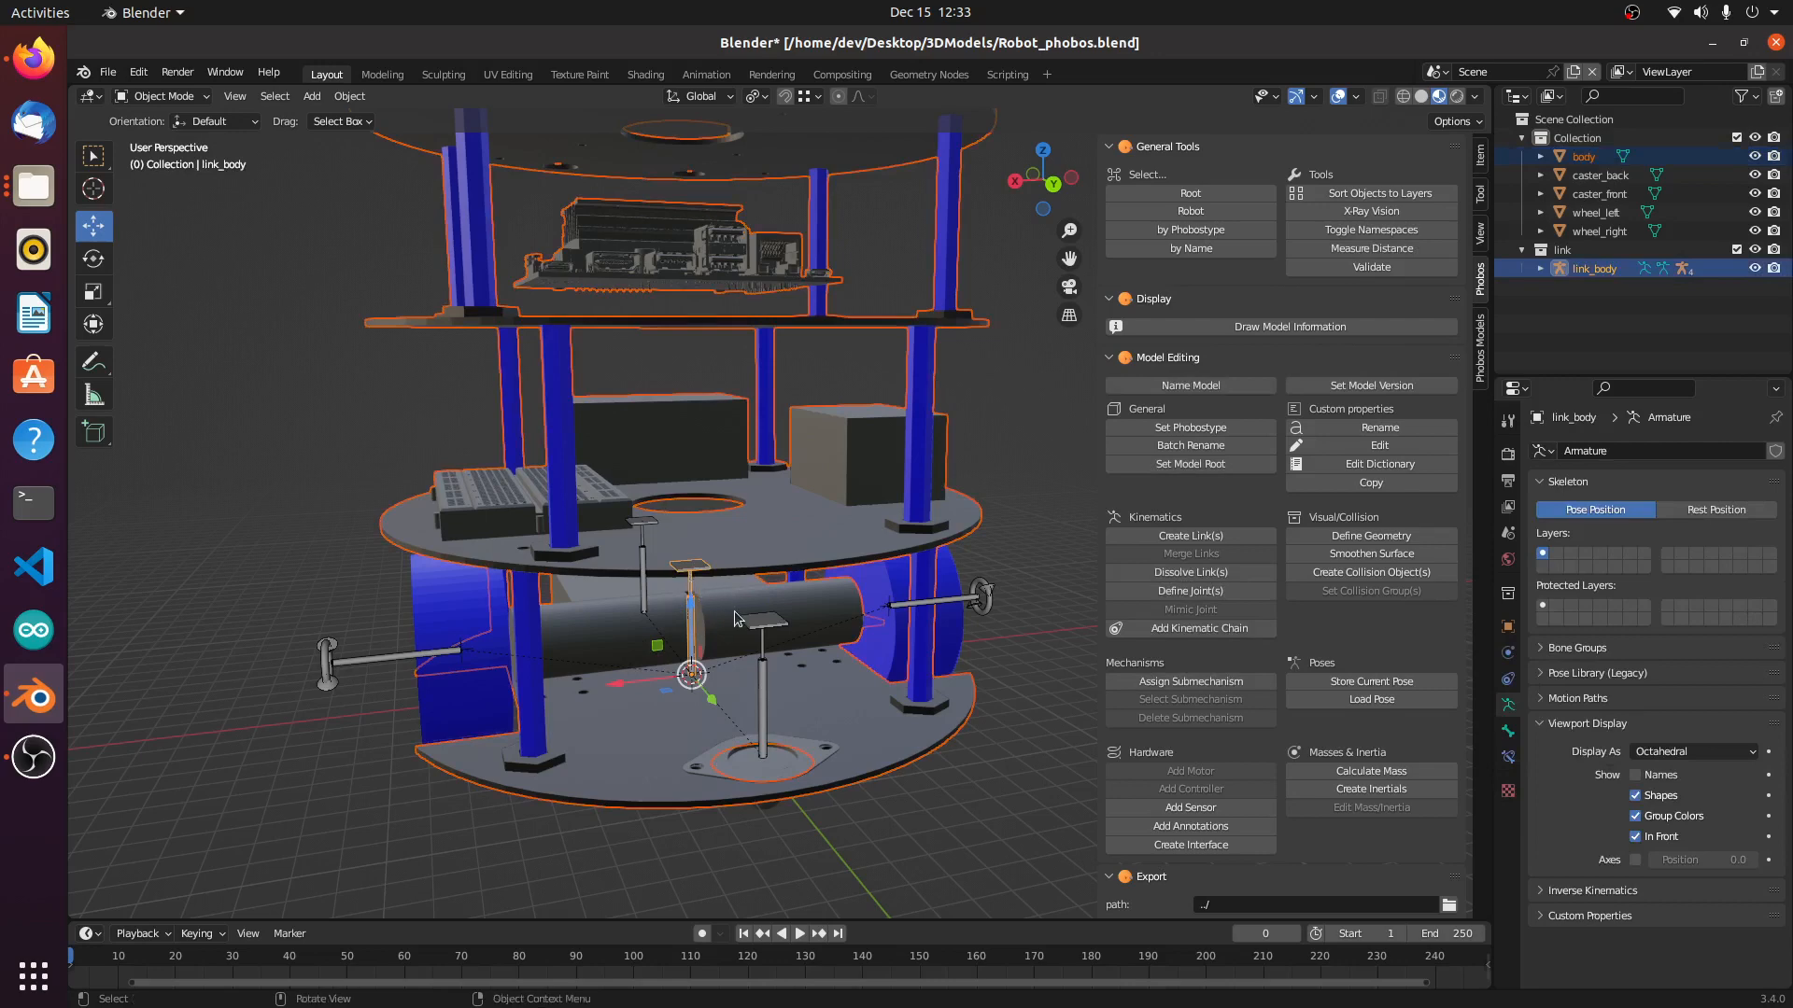
pyautogui.hotkey('ctrl', 'p')
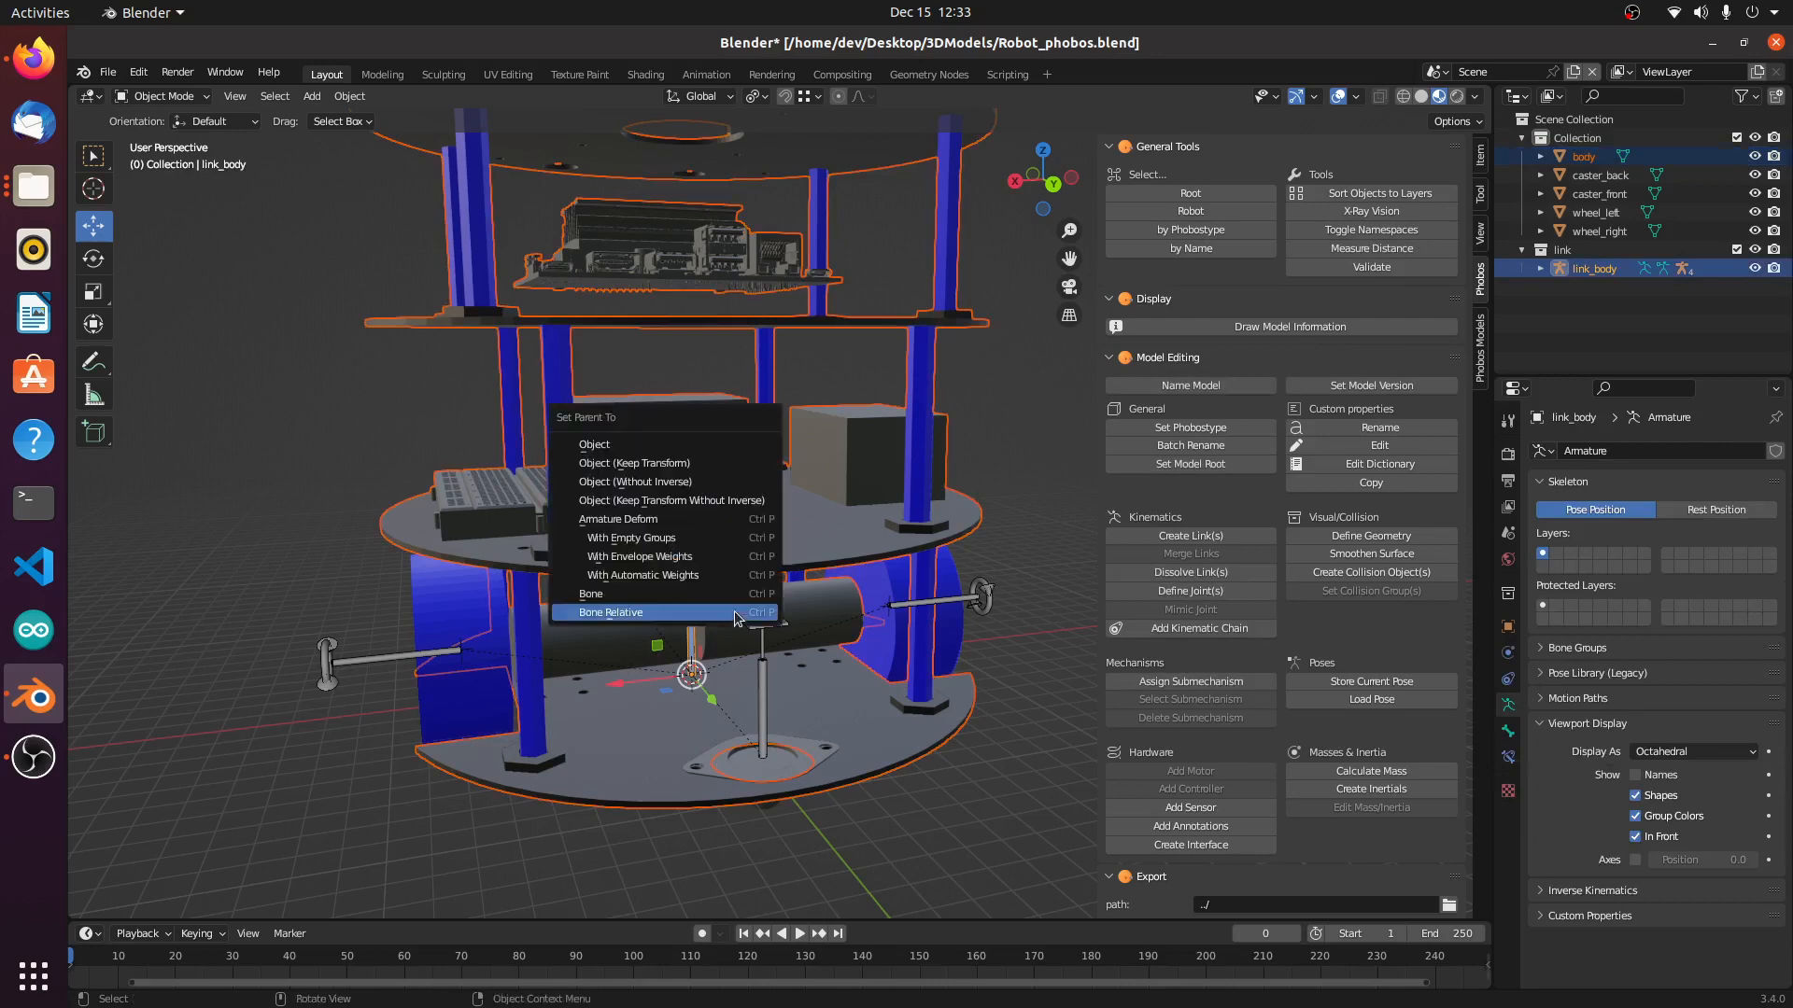
pyautogui.click(672, 464)
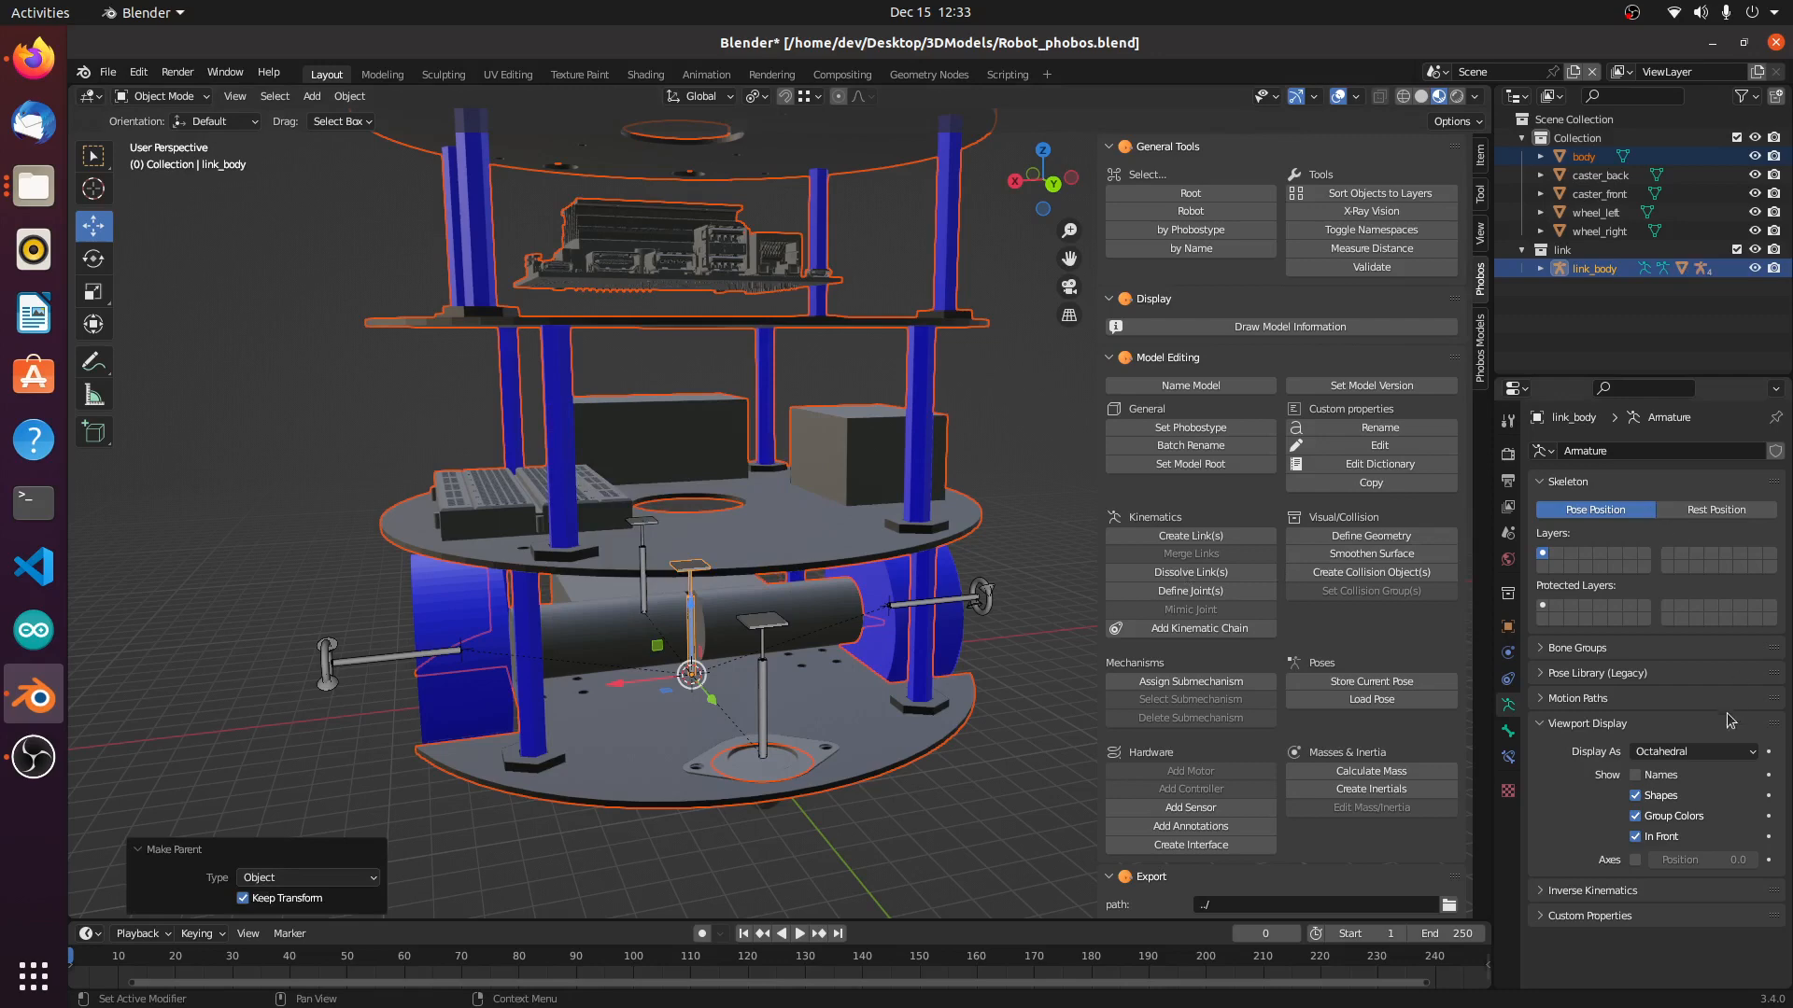
pyautogui.click(1507, 628)
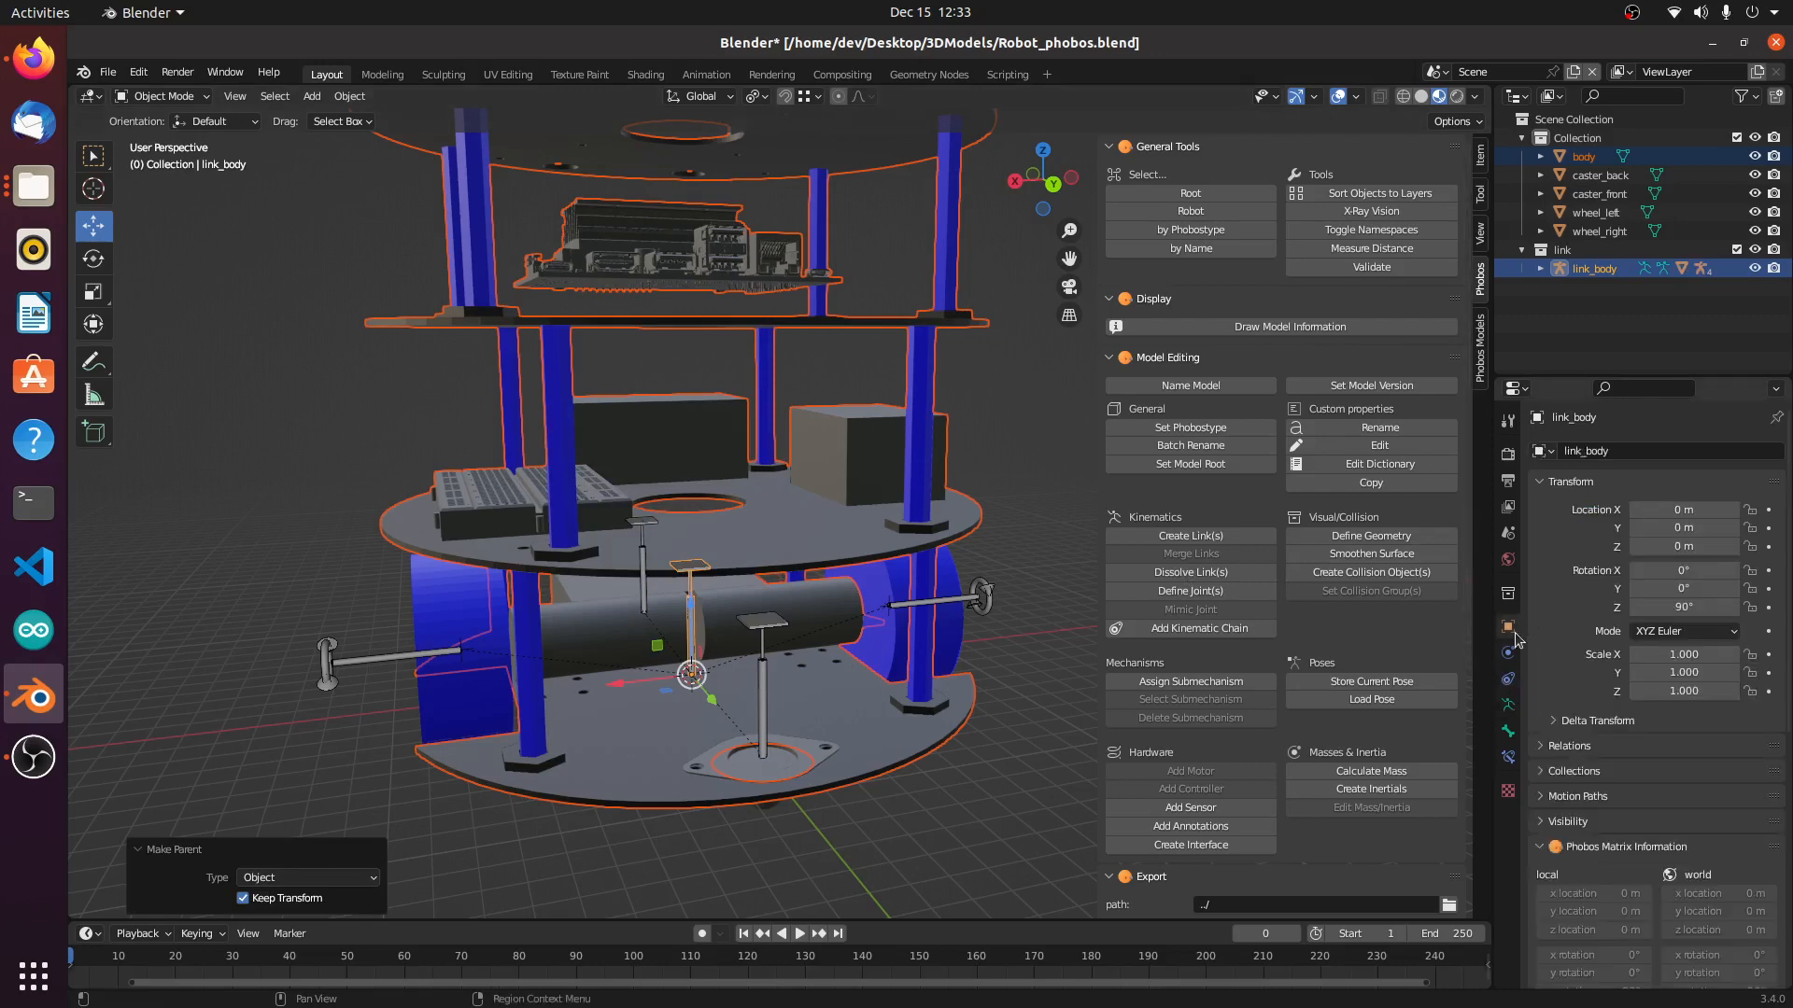
pyautogui.scroll(-12, 1632, 702)
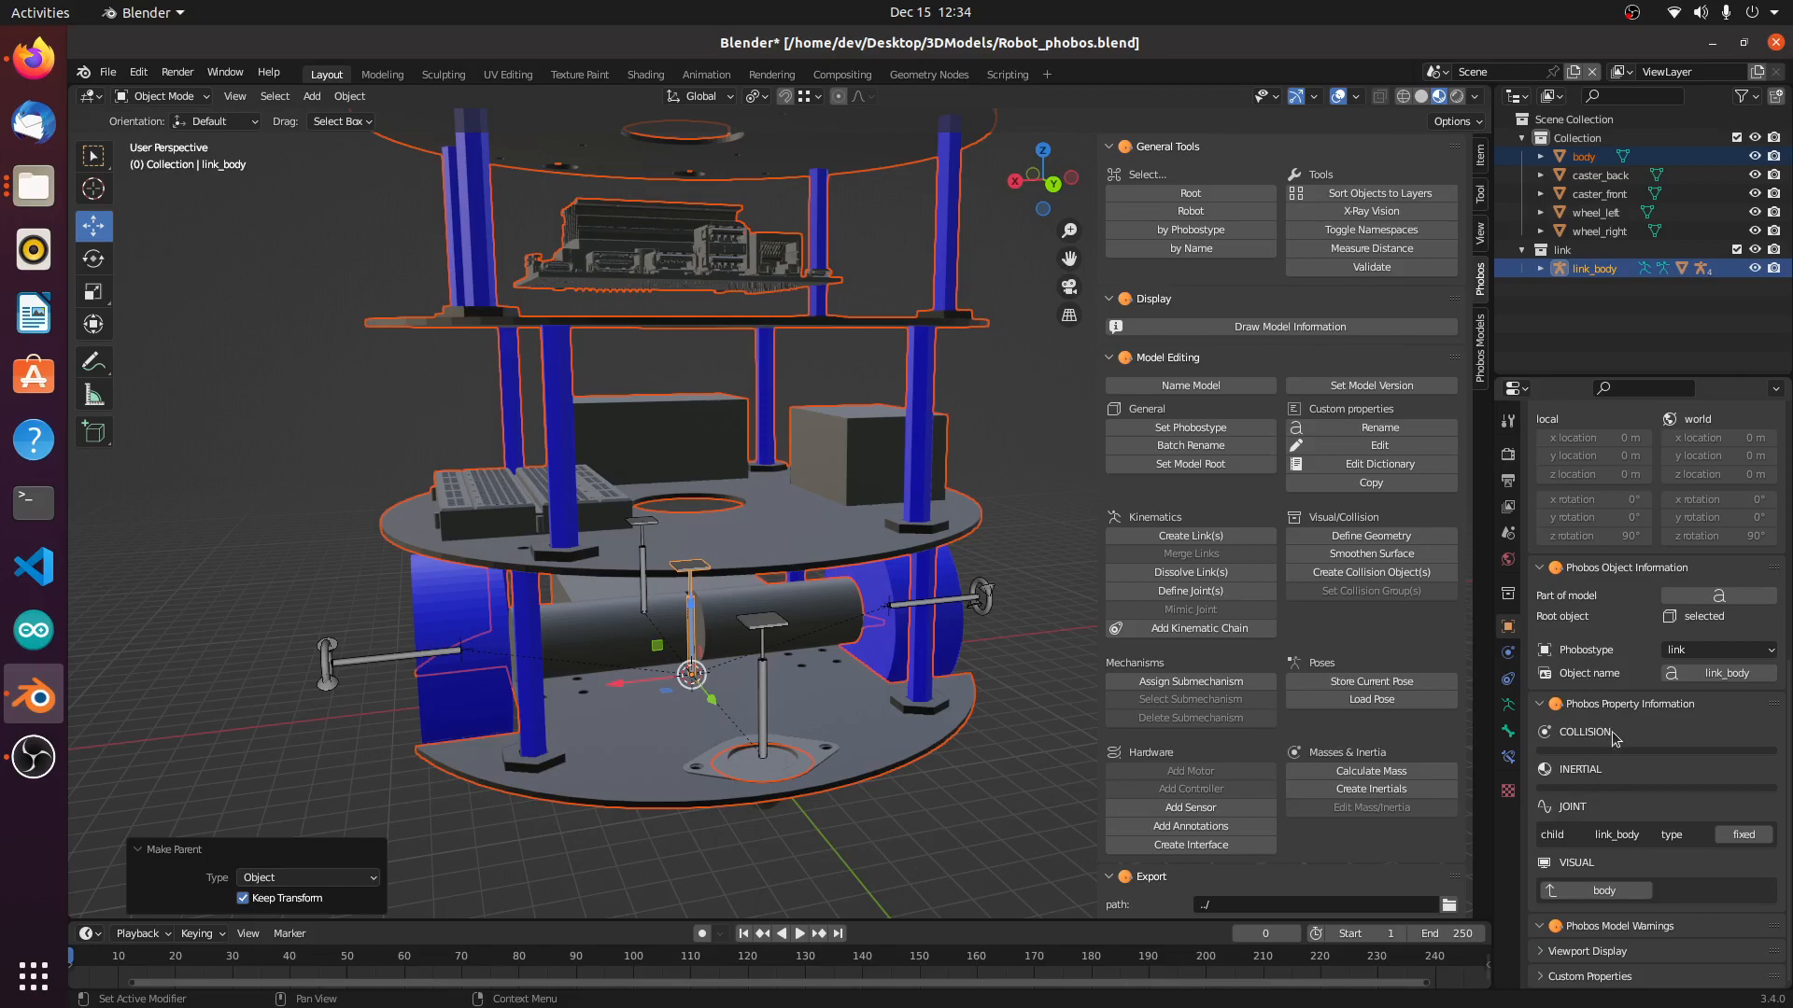
# Step: Parent the wheel_right mesh to link_wheel_right with Object (Keep Transform) and check the link's Phobos joint and visual properties
pyautogui.moveTo(788, 808); pyautogui.dragTo(534, 782, button='middle')
pyautogui.click(487, 748)
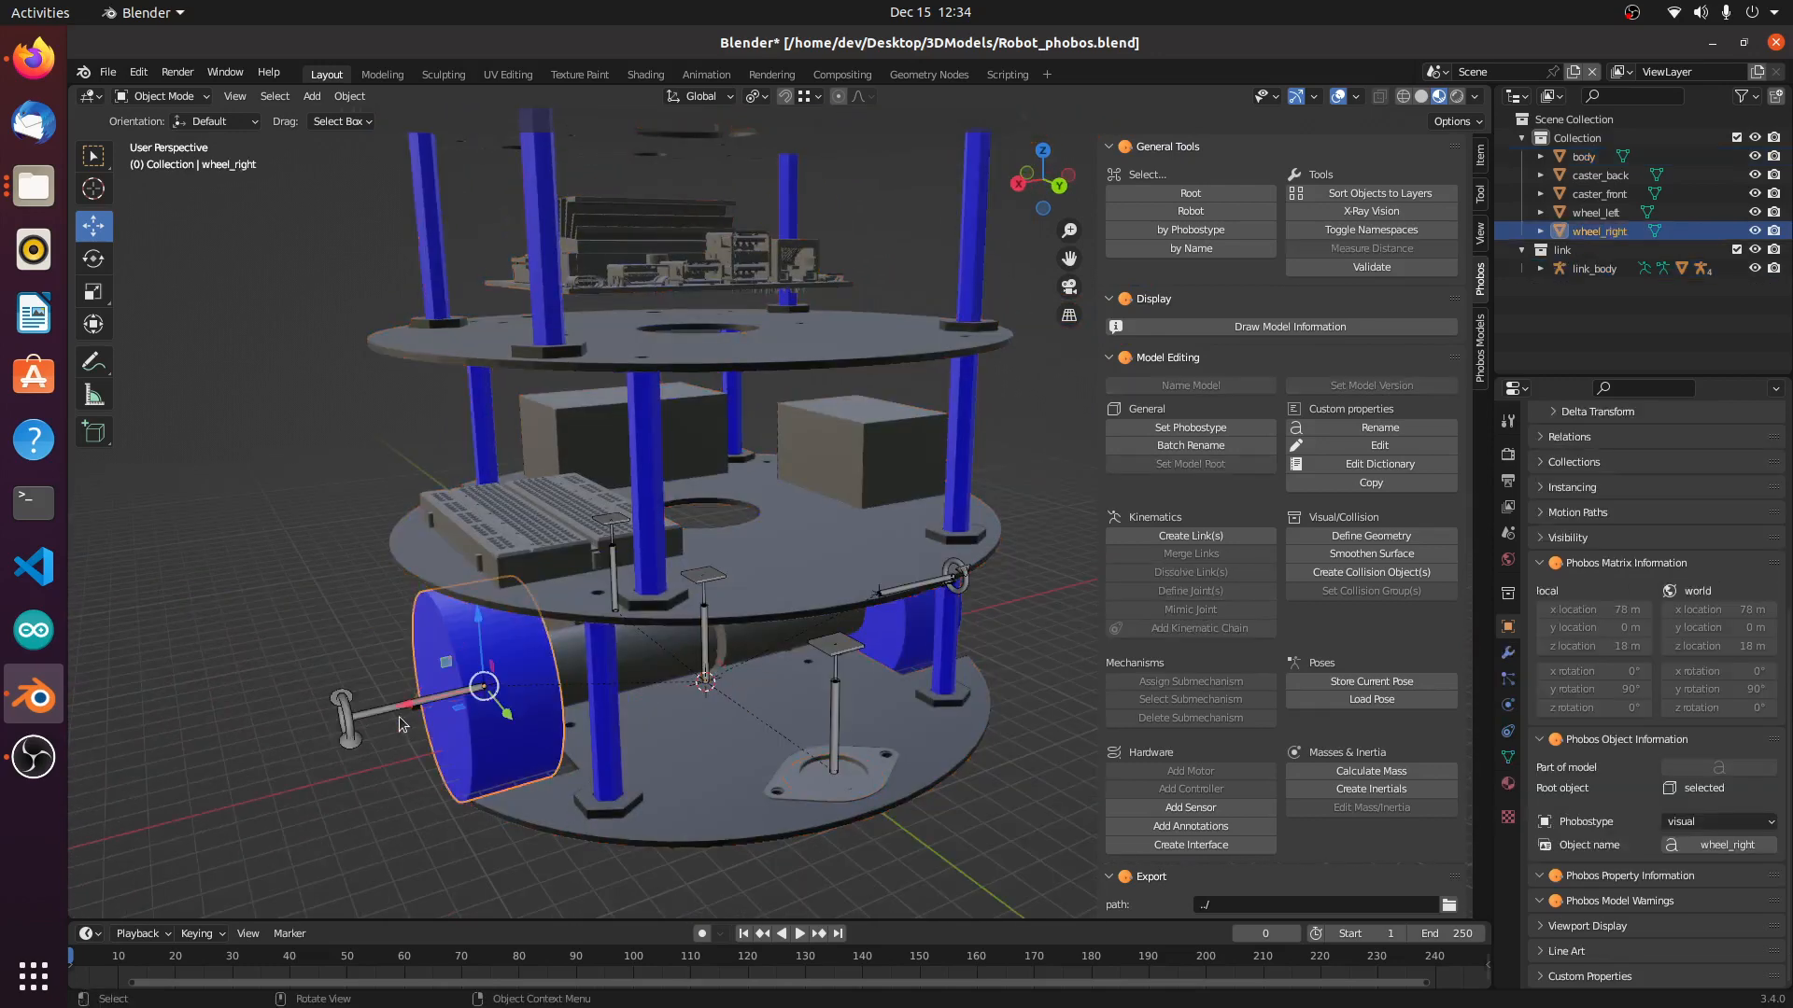
pyautogui.keyDown('shift'); pyautogui.click(378, 711); pyautogui.keyUp('shift')
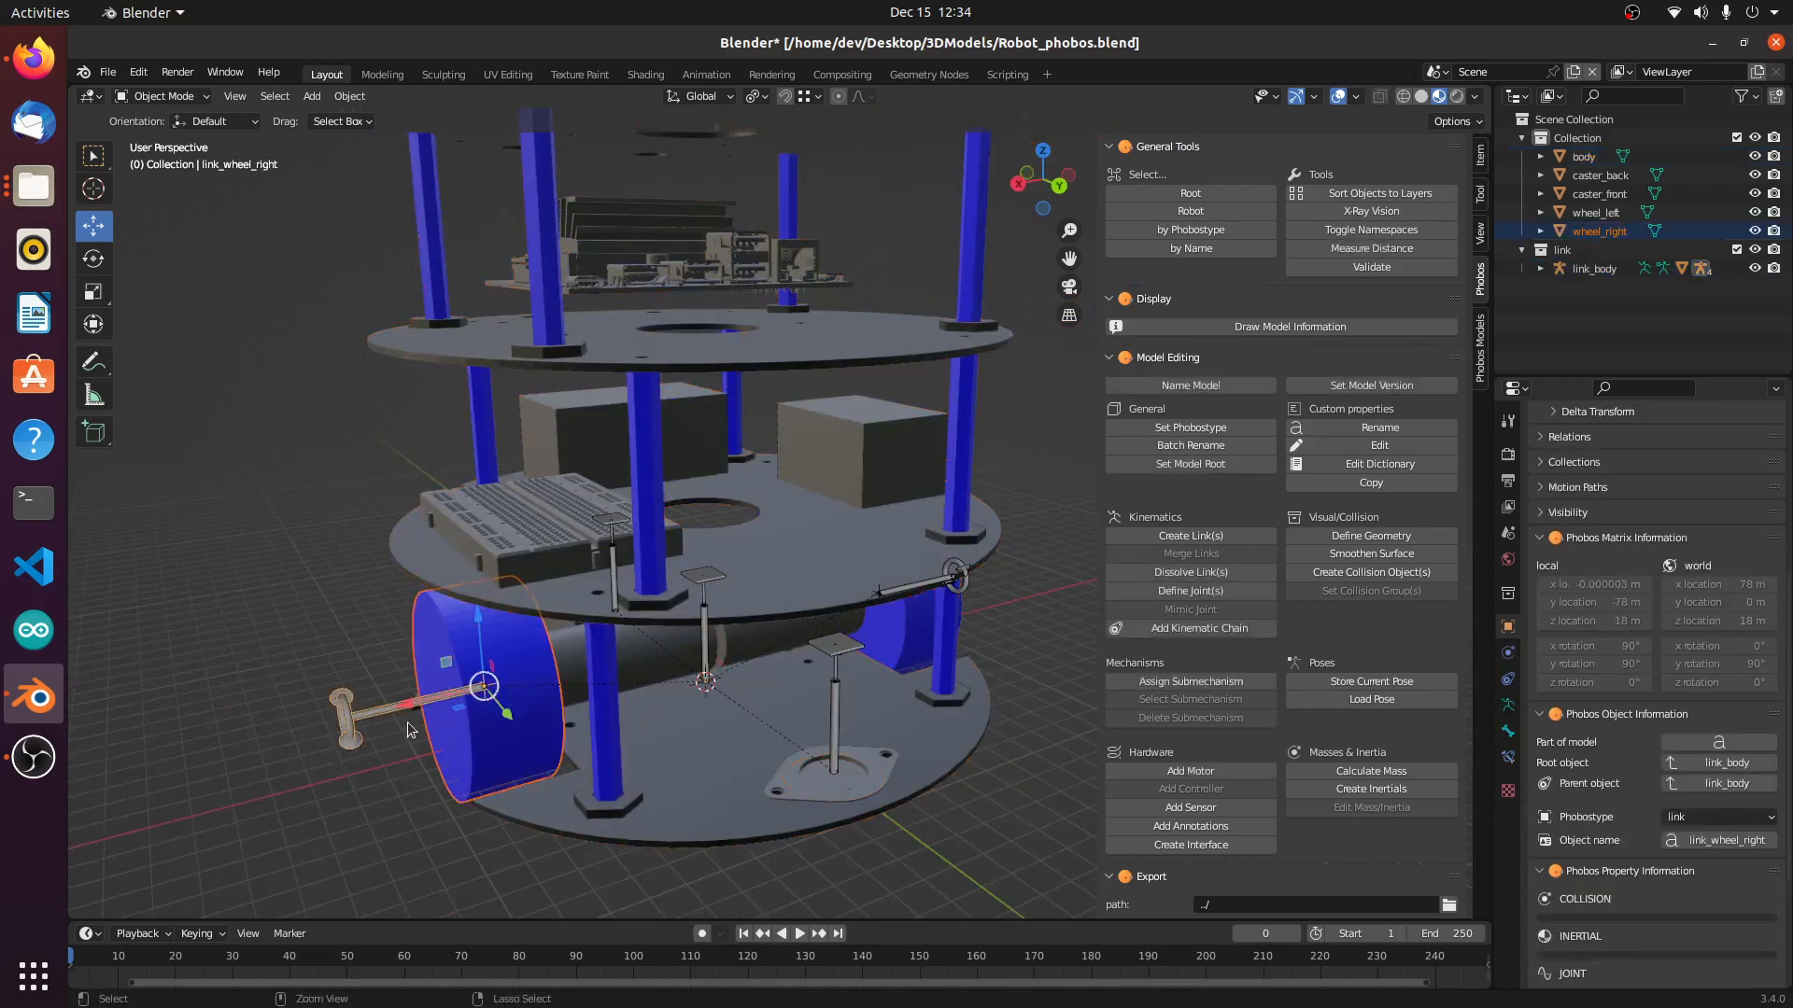
pyautogui.hotkey('ctrl', 'p')
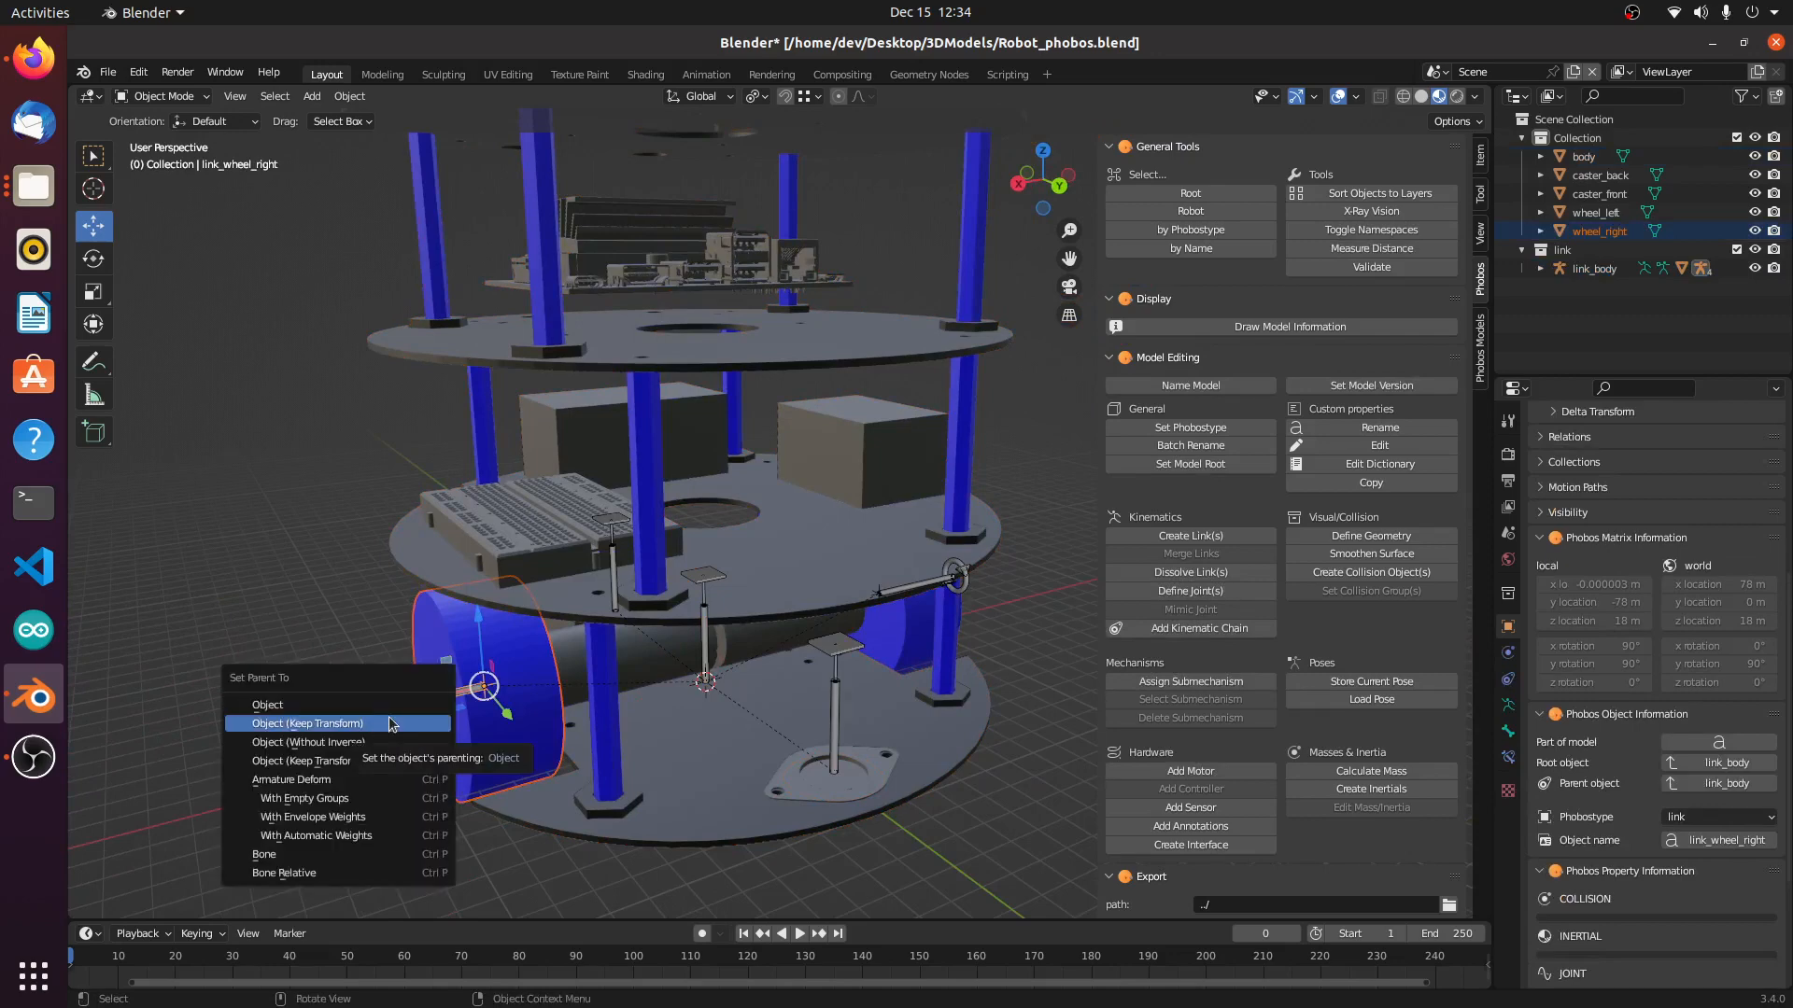
pyautogui.click(370, 726)
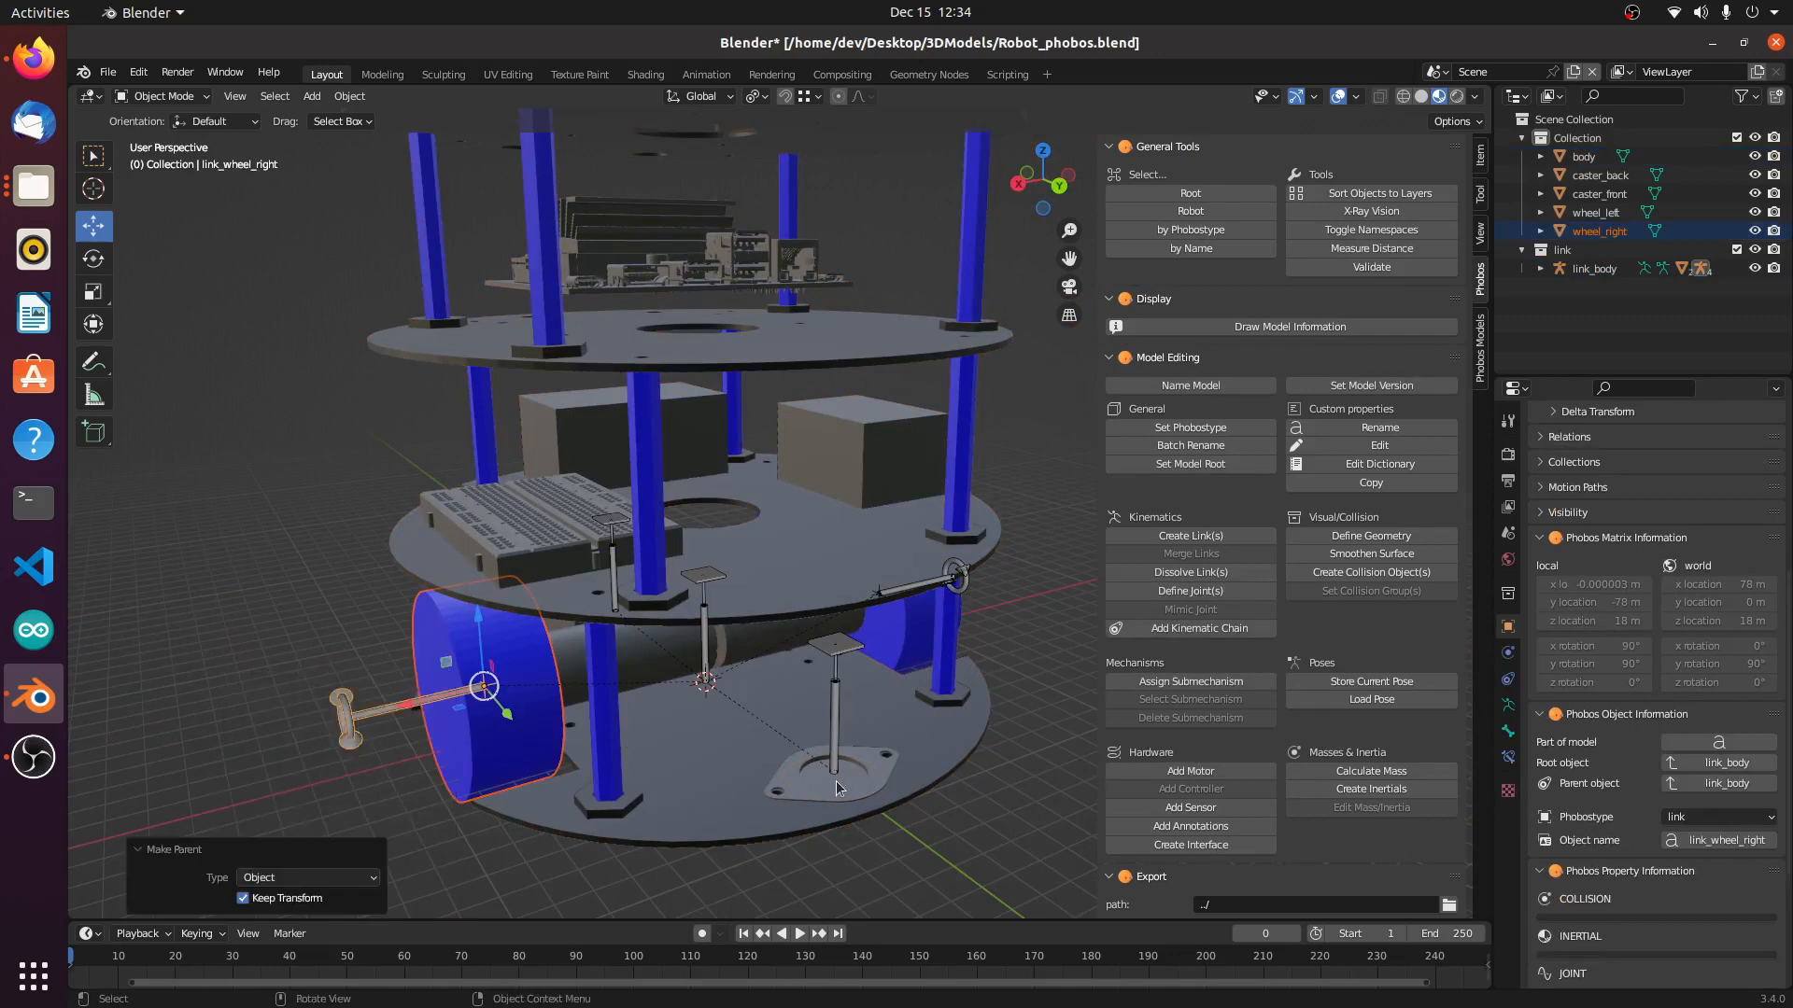
pyautogui.click(383, 724)
pyautogui.scroll(-4, 1658, 860)
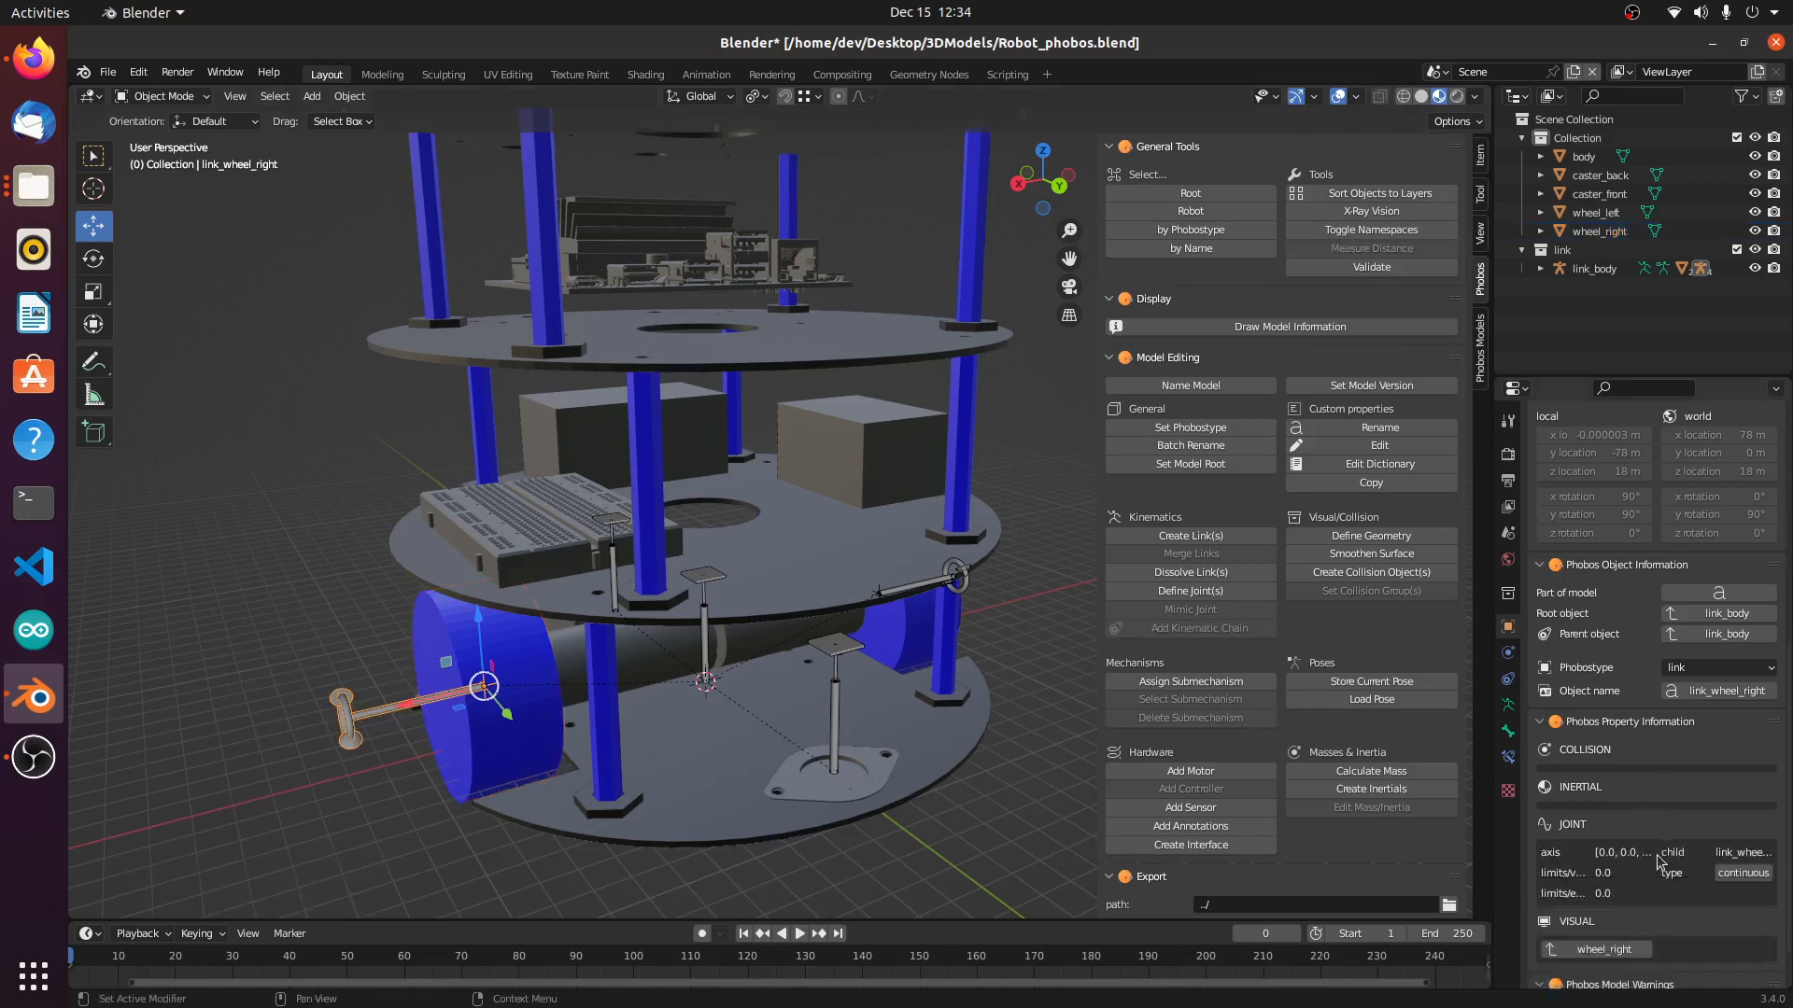
pyautogui.scroll(-2, 1658, 861)
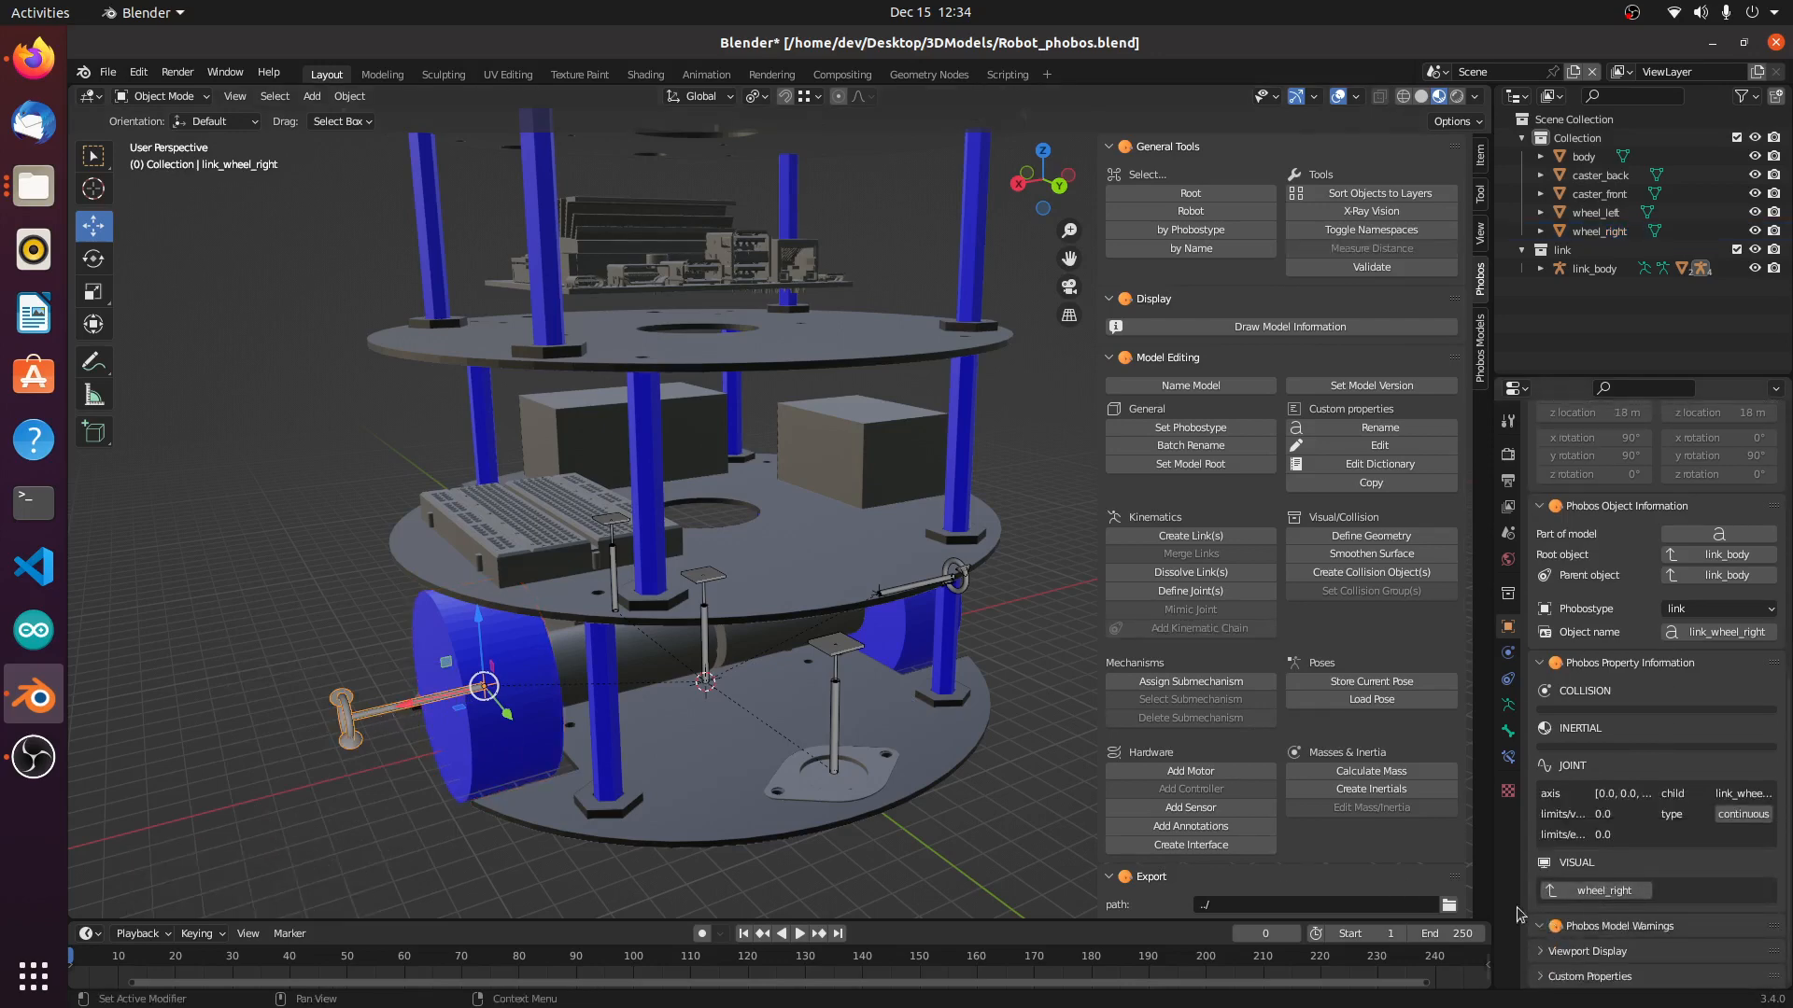
# Step: Parent the wheel_left mesh to link_wheel_left with Object (Keep Transform)
pyautogui.moveTo(983, 849); pyautogui.dragTo(912, 731, button='middle')
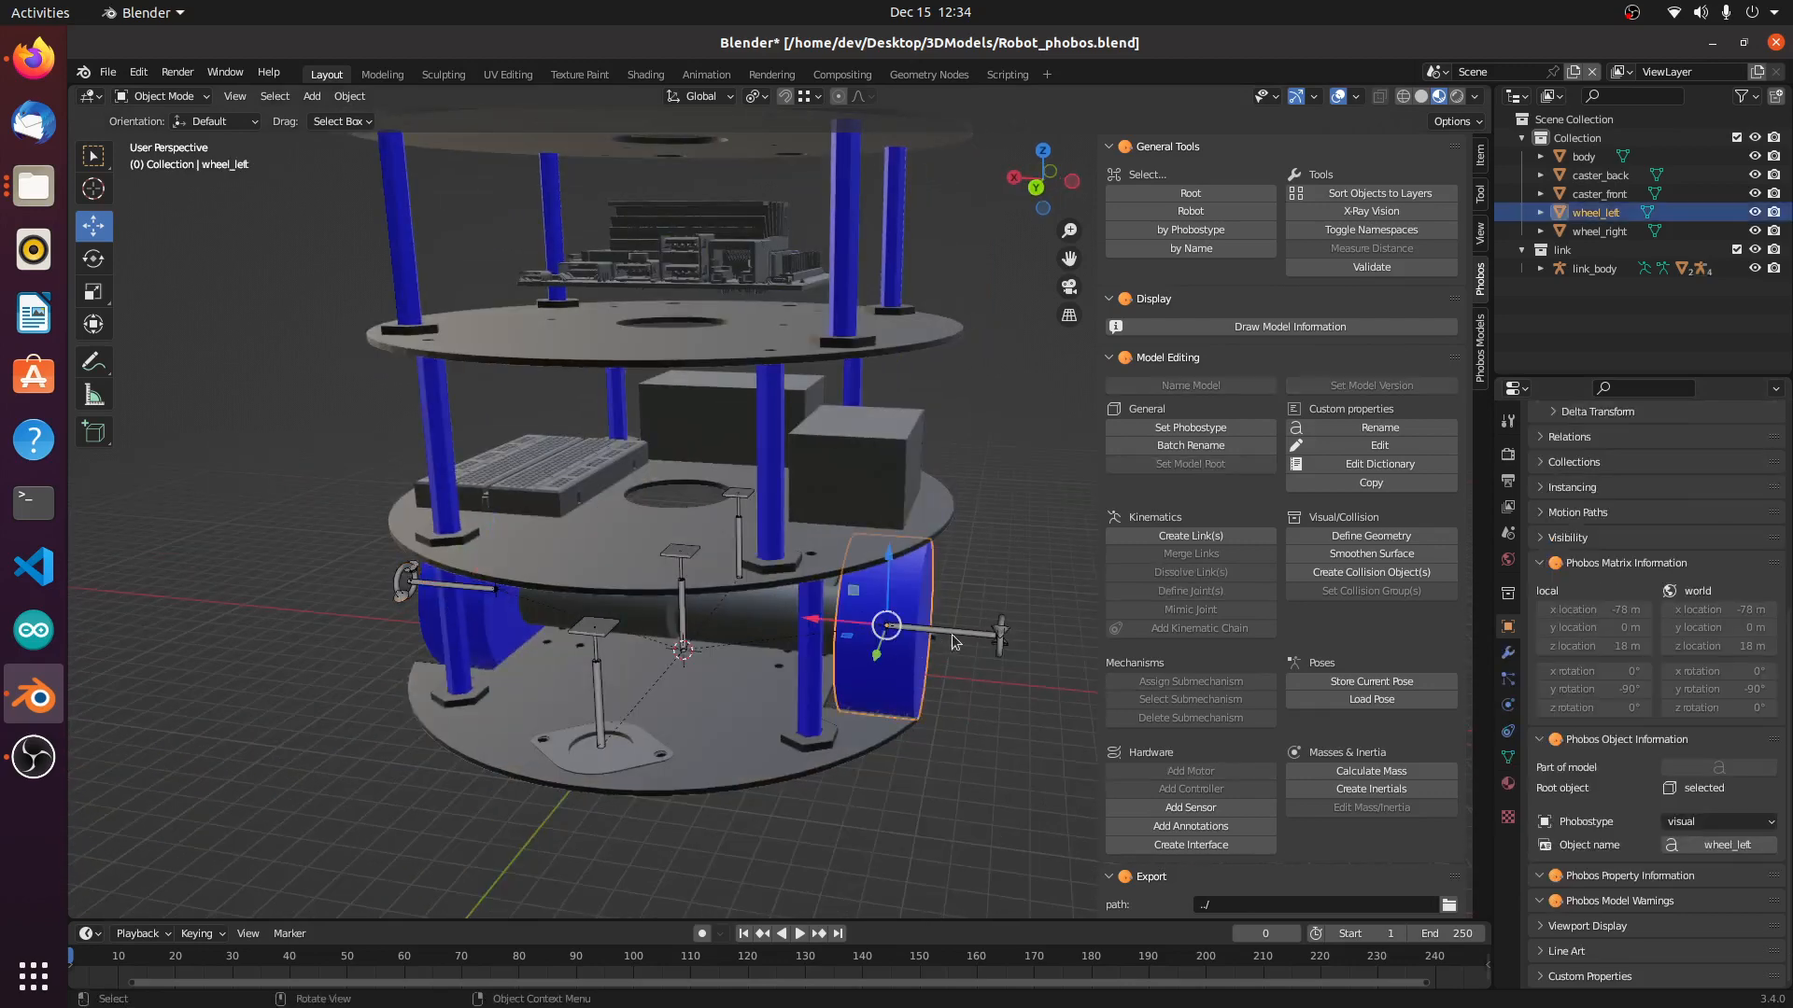
pyautogui.click(882, 643)
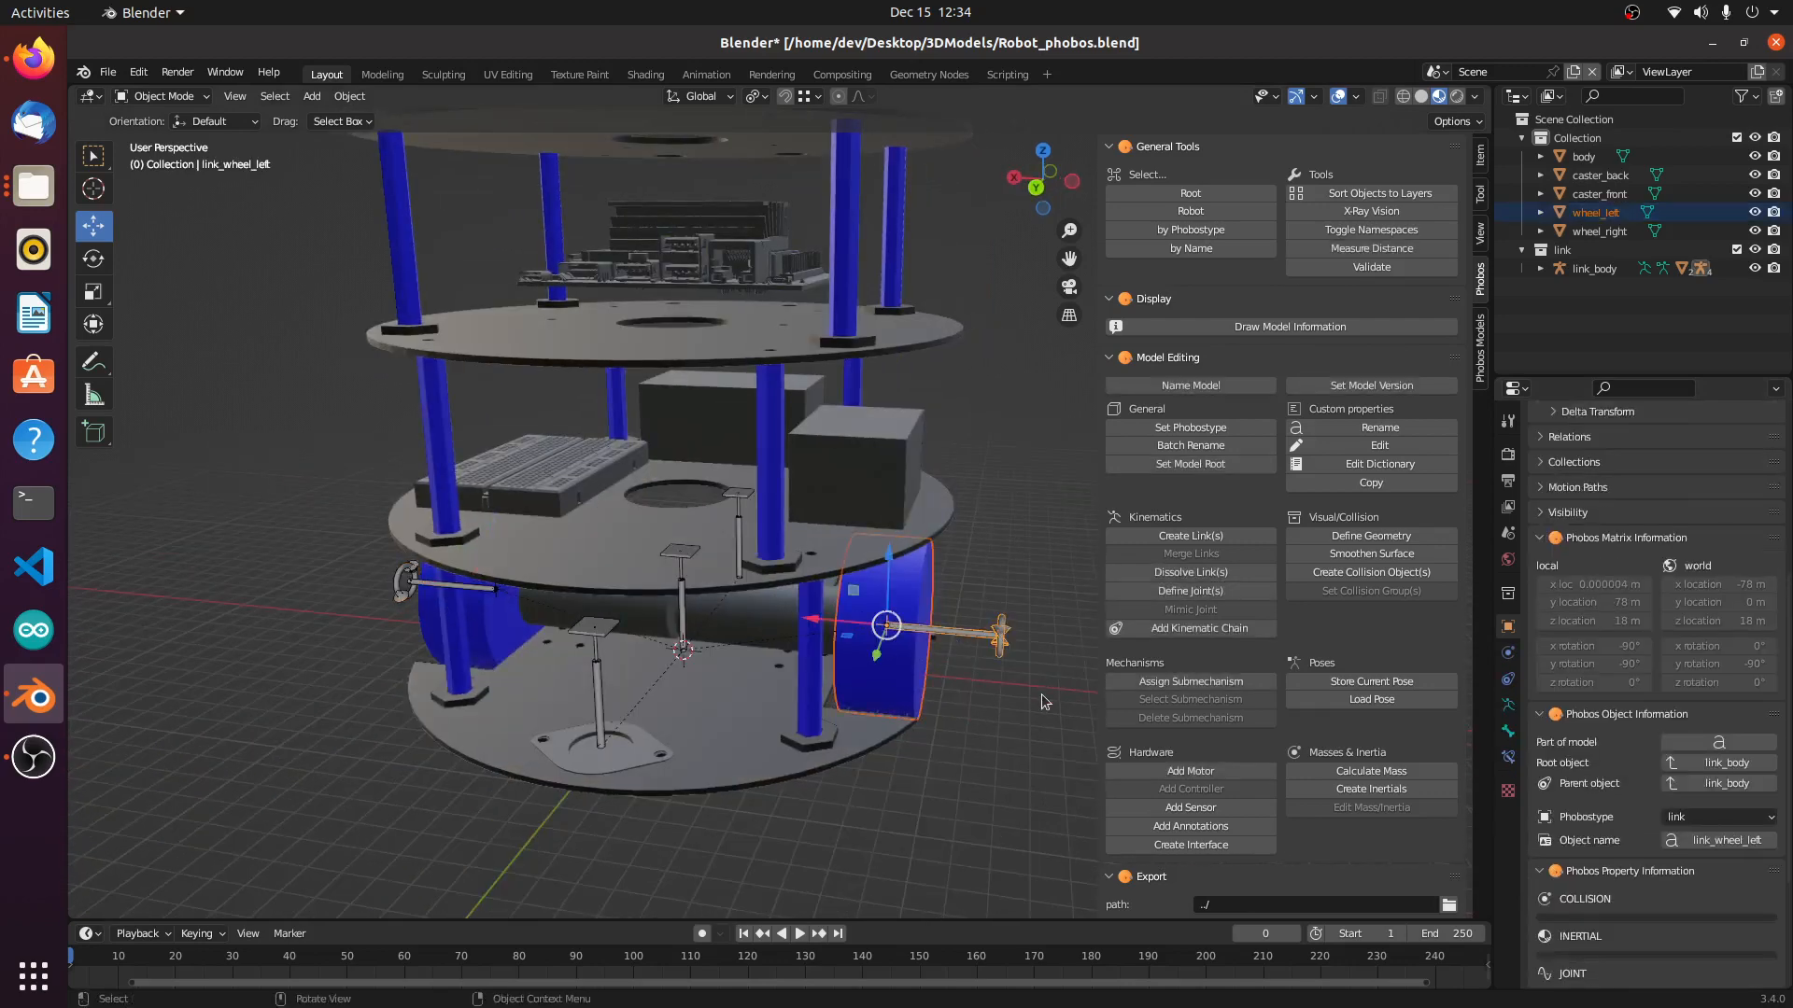
pyautogui.hotkey('ctrl', 'p')
pyautogui.click(1044, 702)
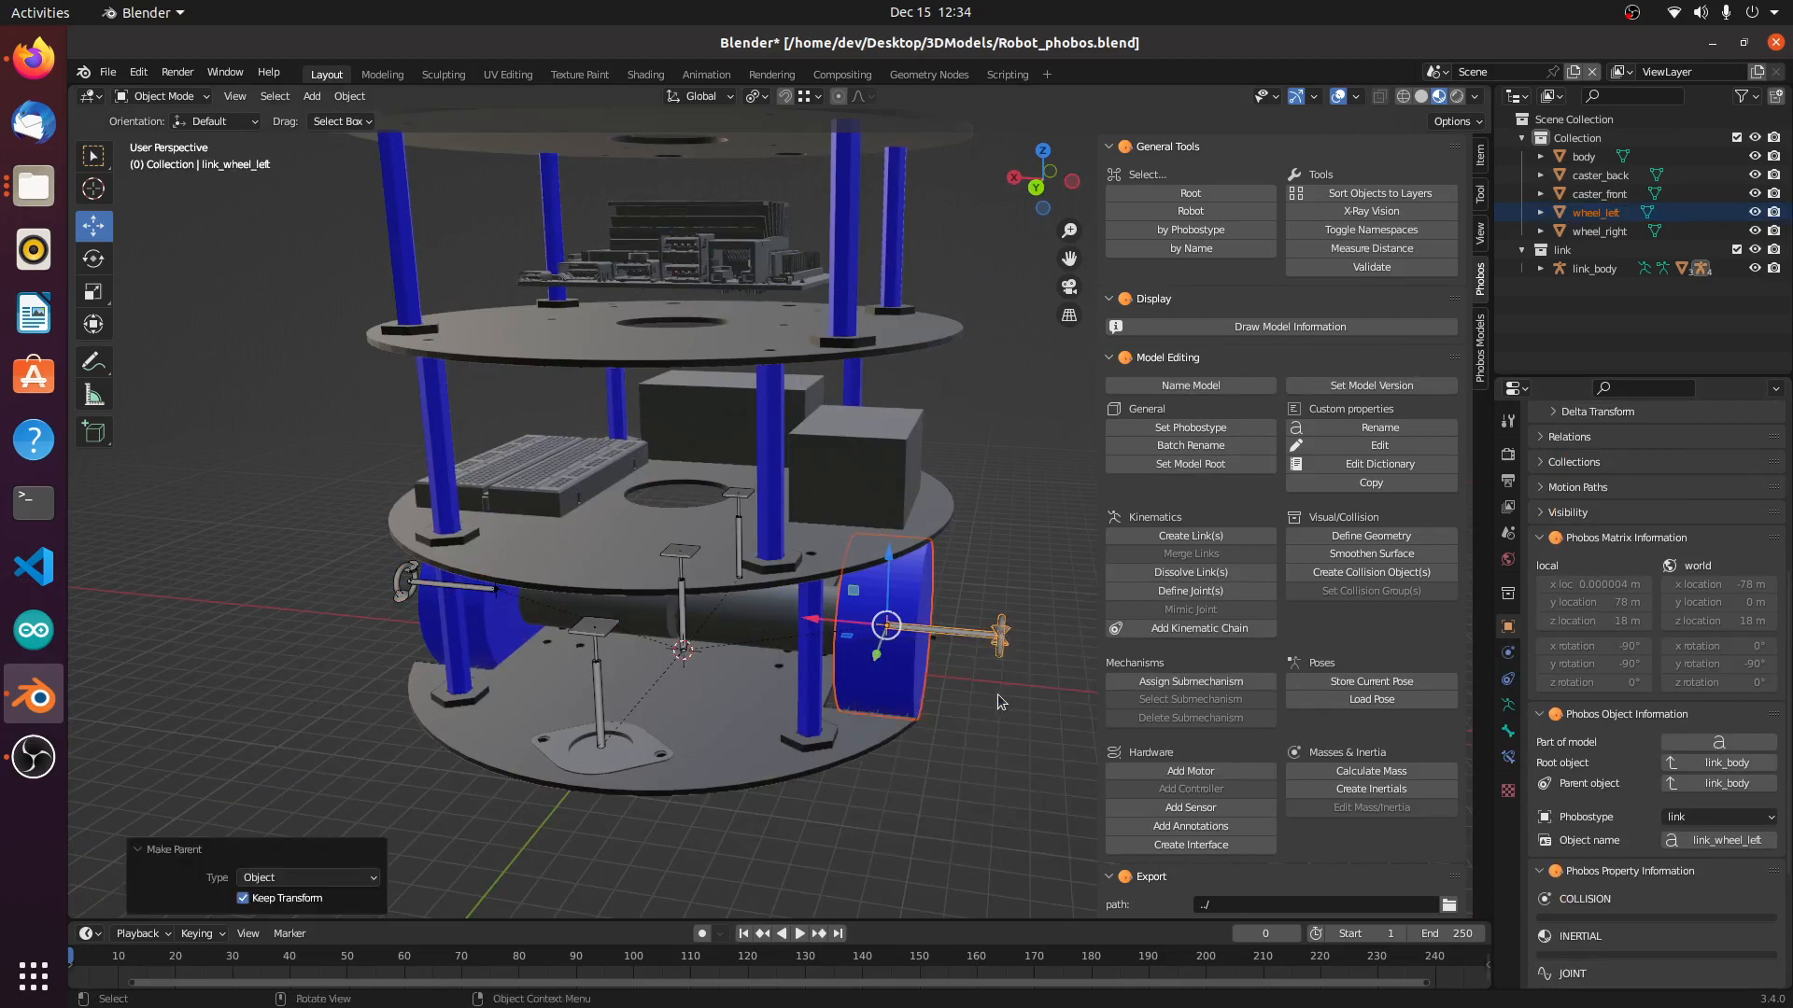
# Step: Parent the caster_front mesh to link_caster_front with Object (Keep Transform)
pyautogui.moveTo(997, 693); pyautogui.dragTo(730, 742, button='middle')
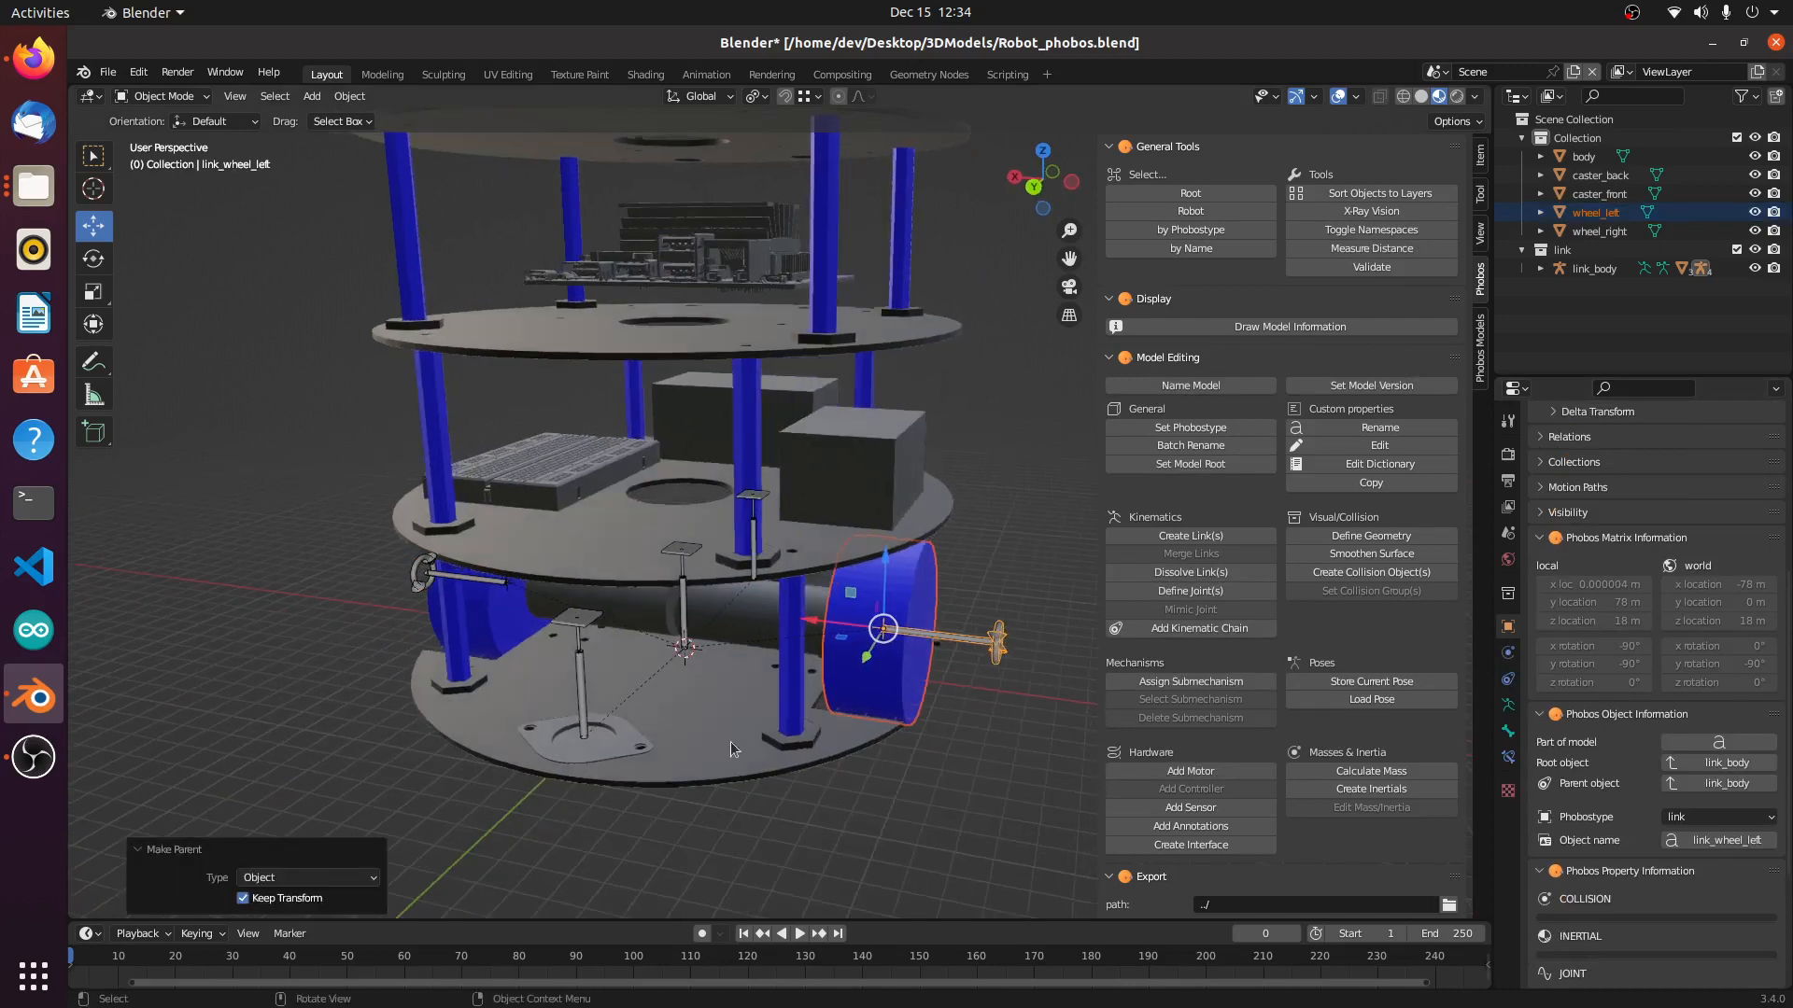
pyautogui.click(568, 750)
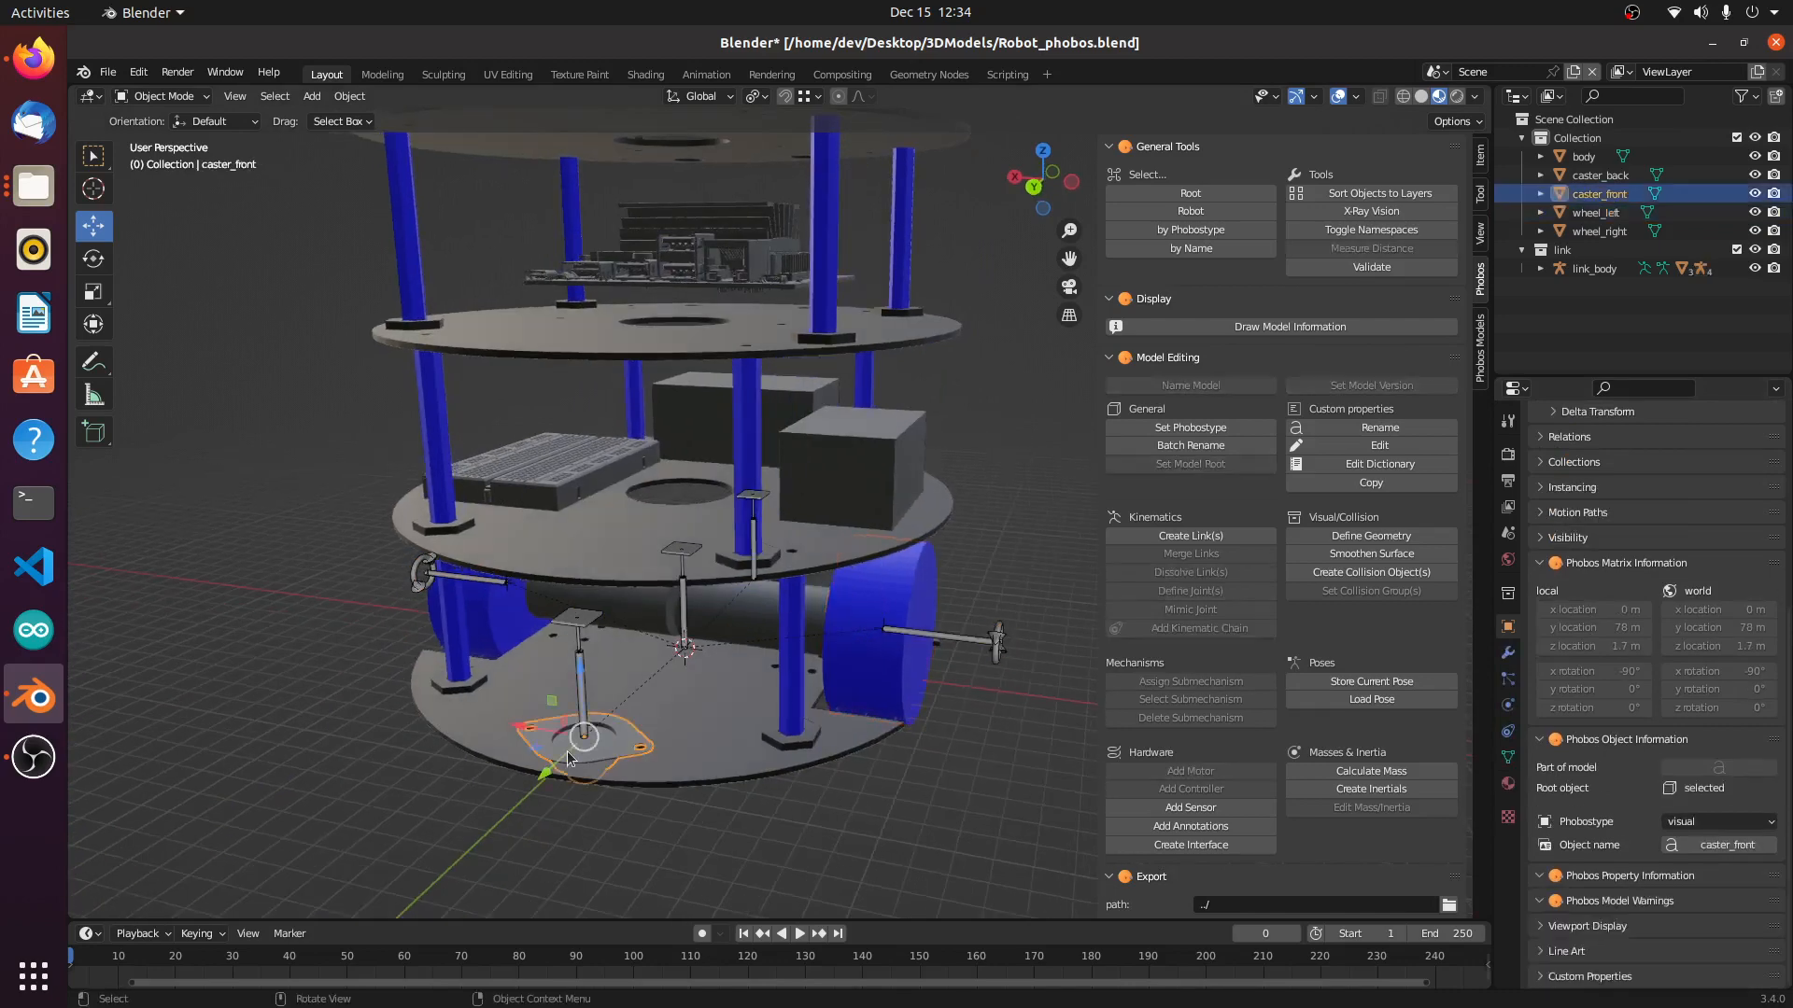
pyautogui.keyDown('shift'); pyautogui.click(582, 626); pyautogui.keyUp('shift')
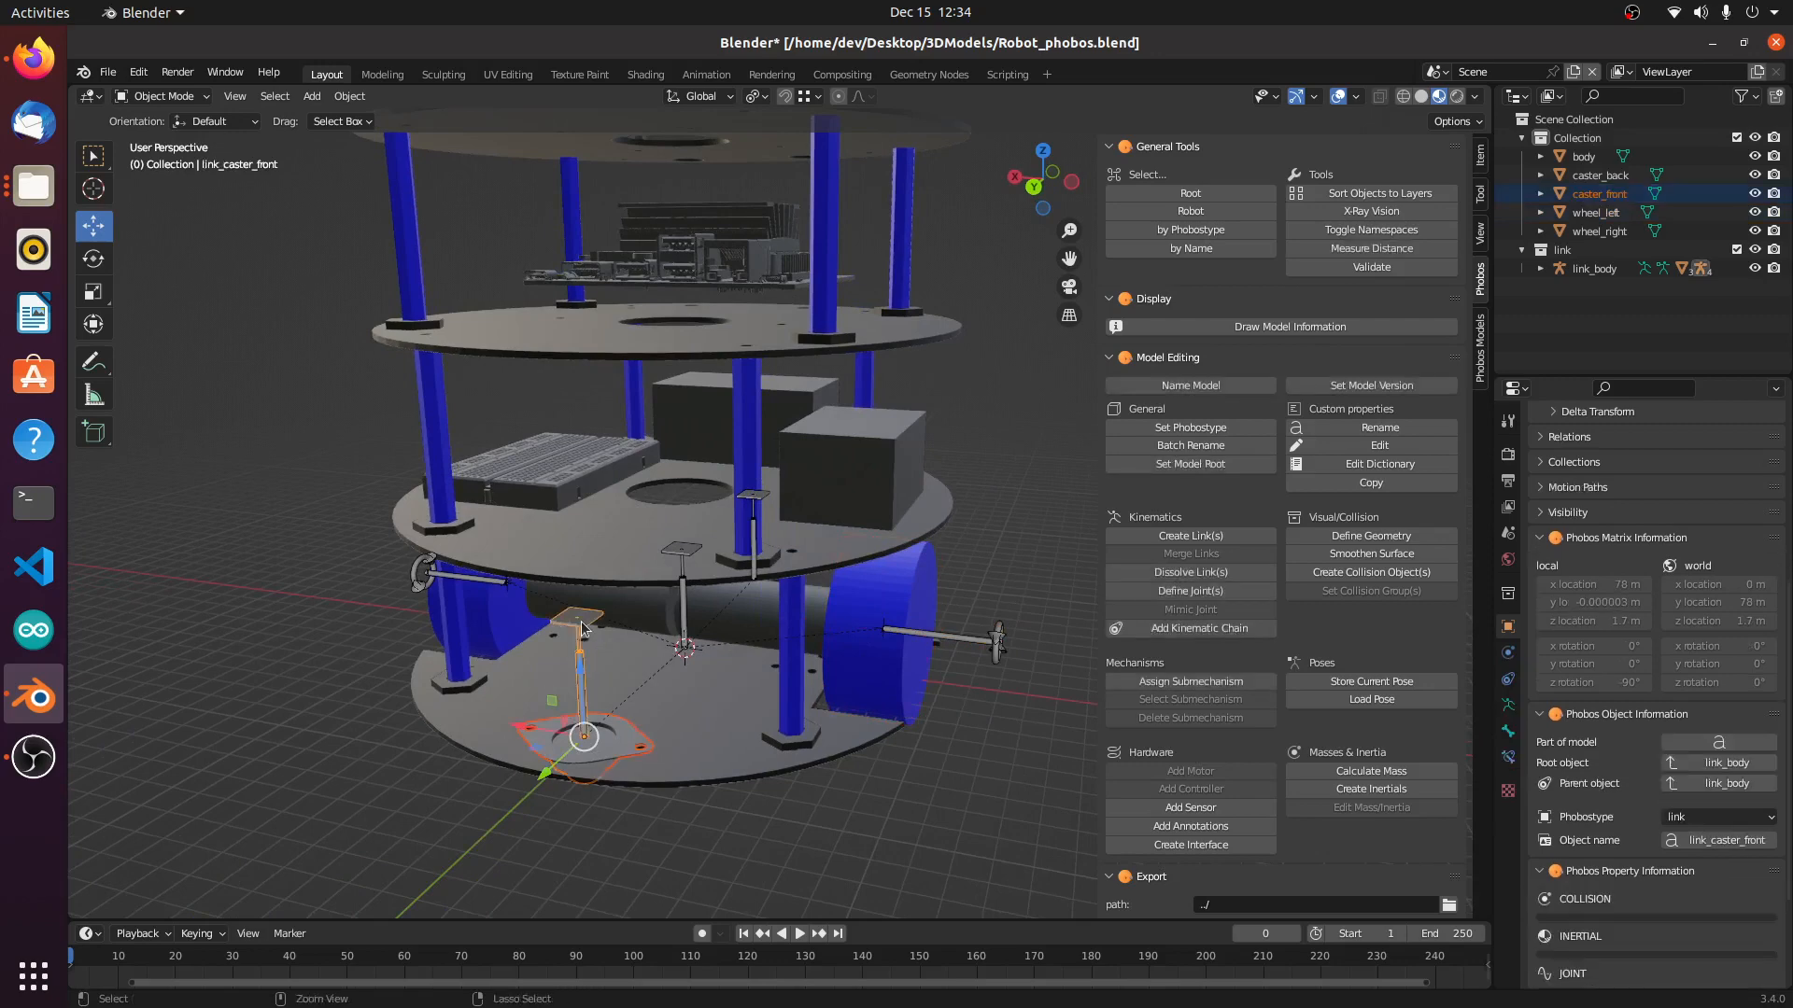
pyautogui.hotkey('ctrl', 'p')
pyautogui.click(582, 627)
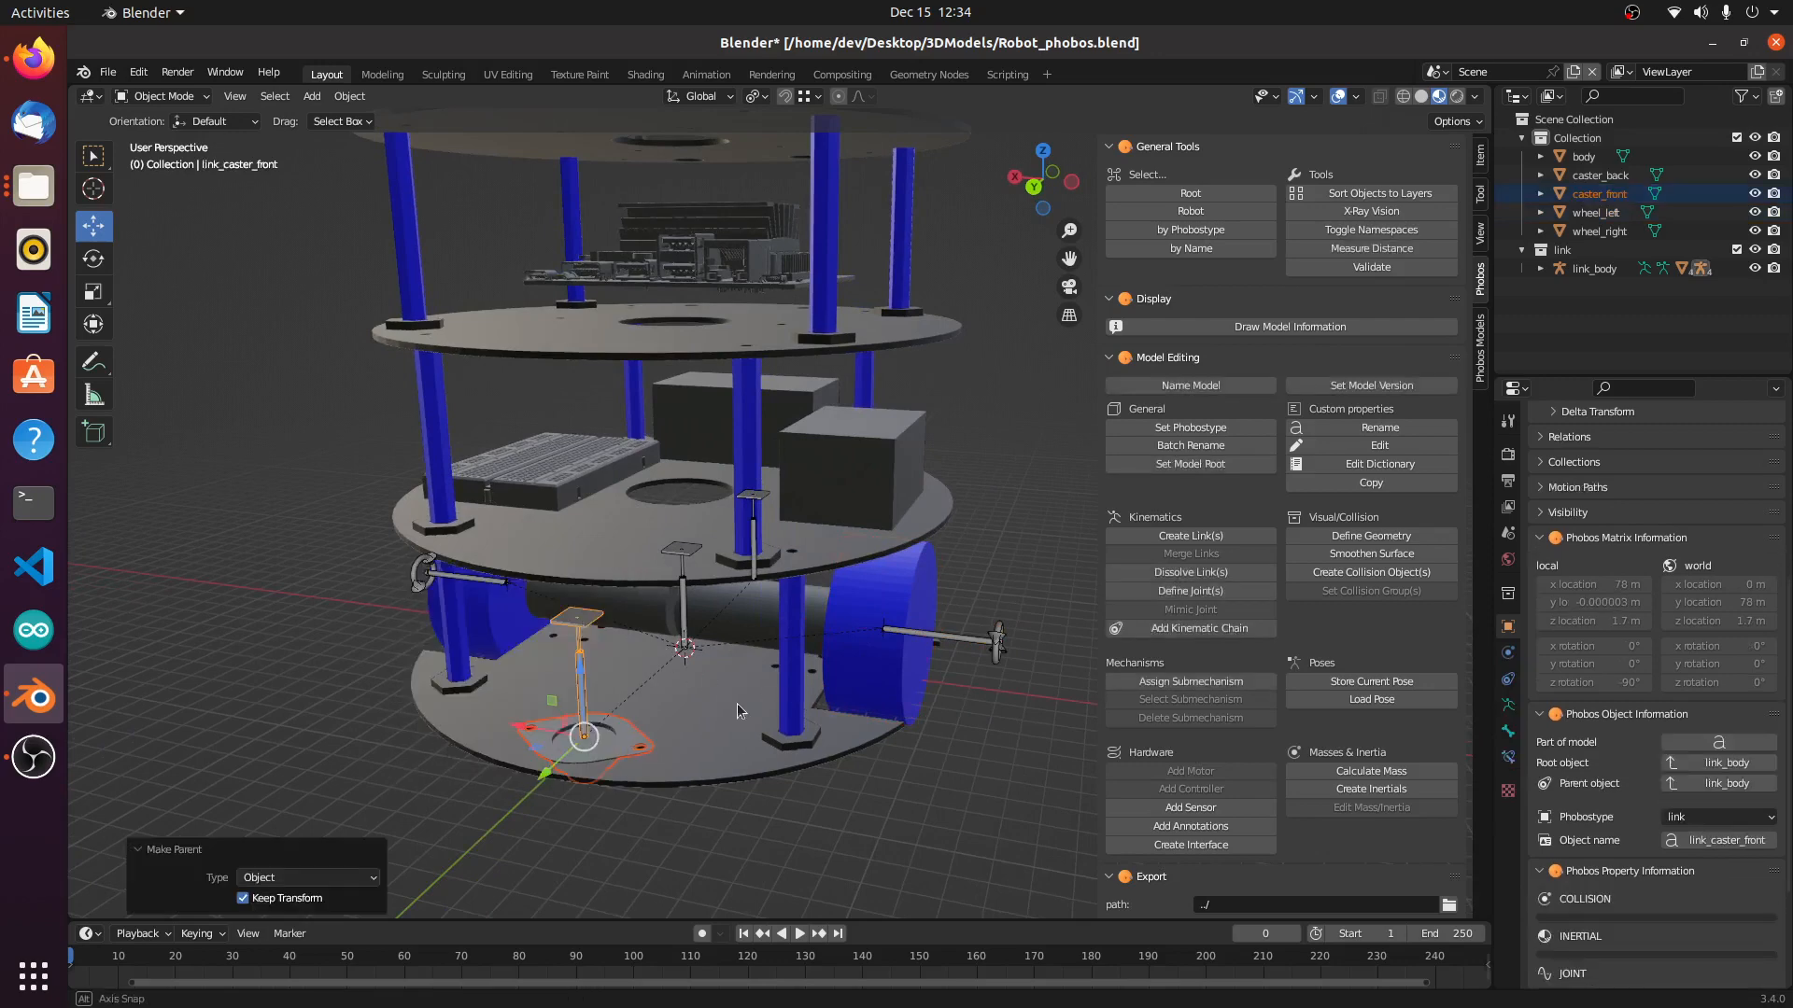
# Step: Parent the caster_back mesh to link_caster_back with Object (Keep Transform)
pyautogui.moveTo(732, 687); pyautogui.dragTo(945, 736, button='middle')
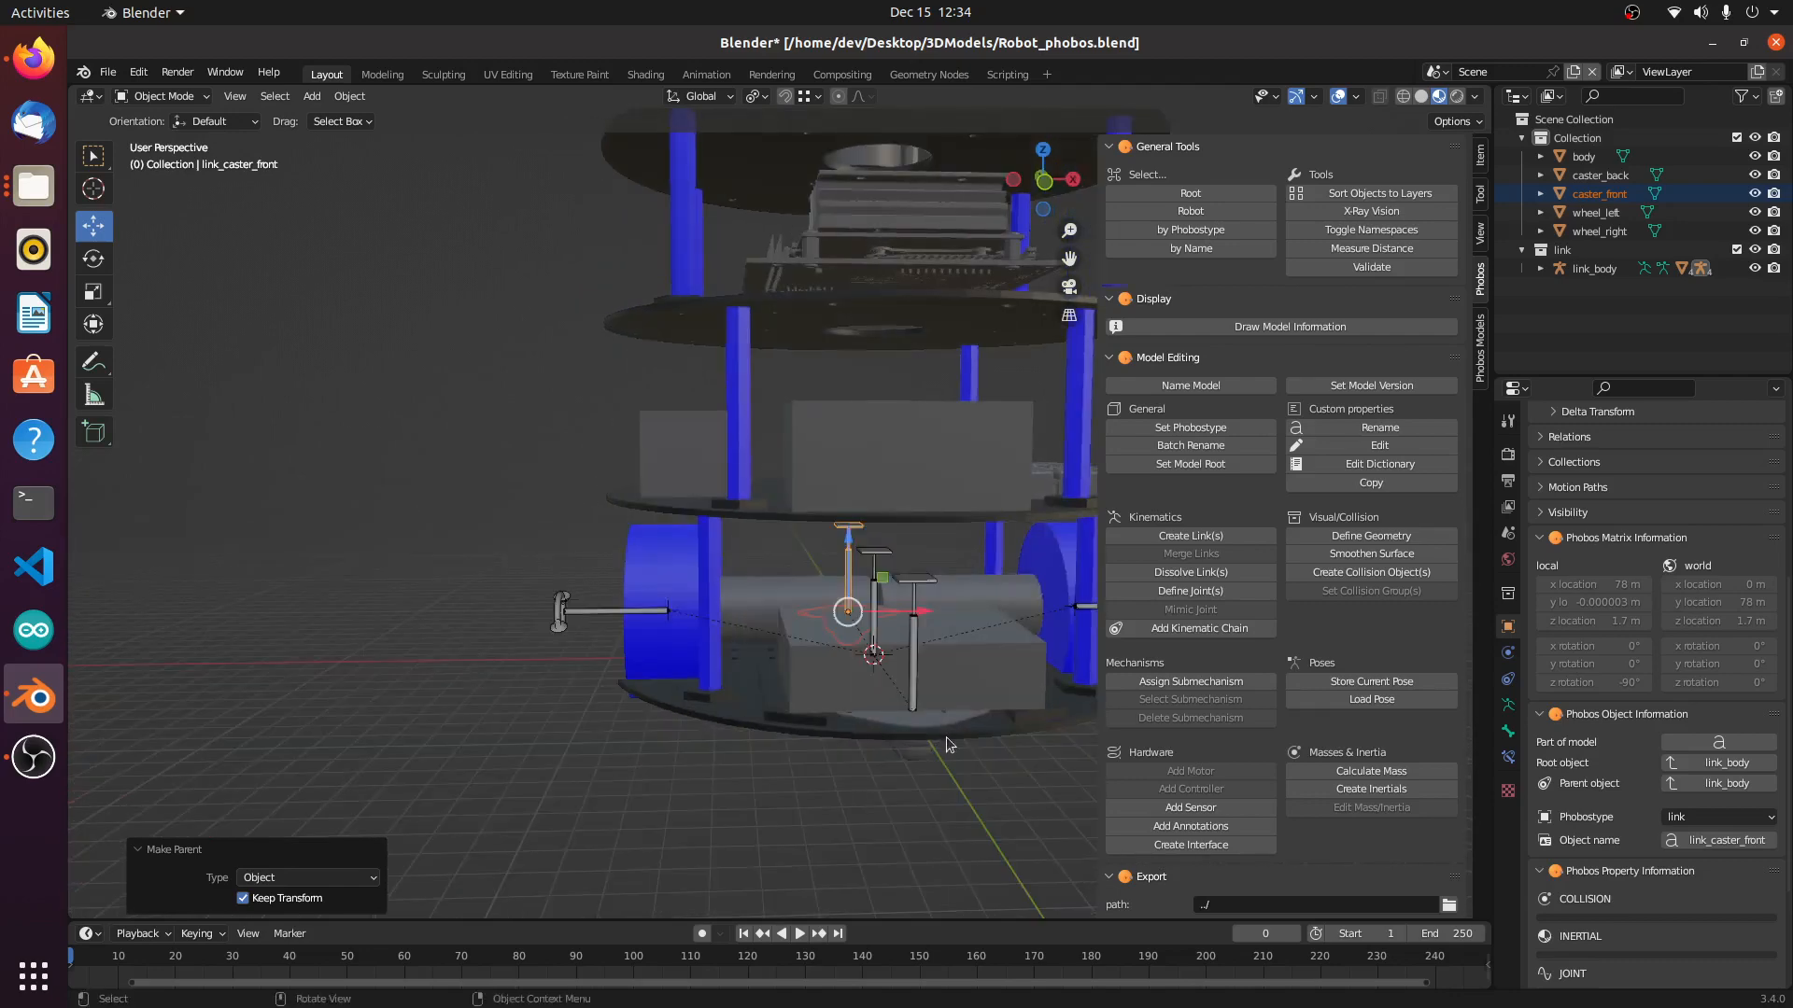
pyautogui.click(927, 717)
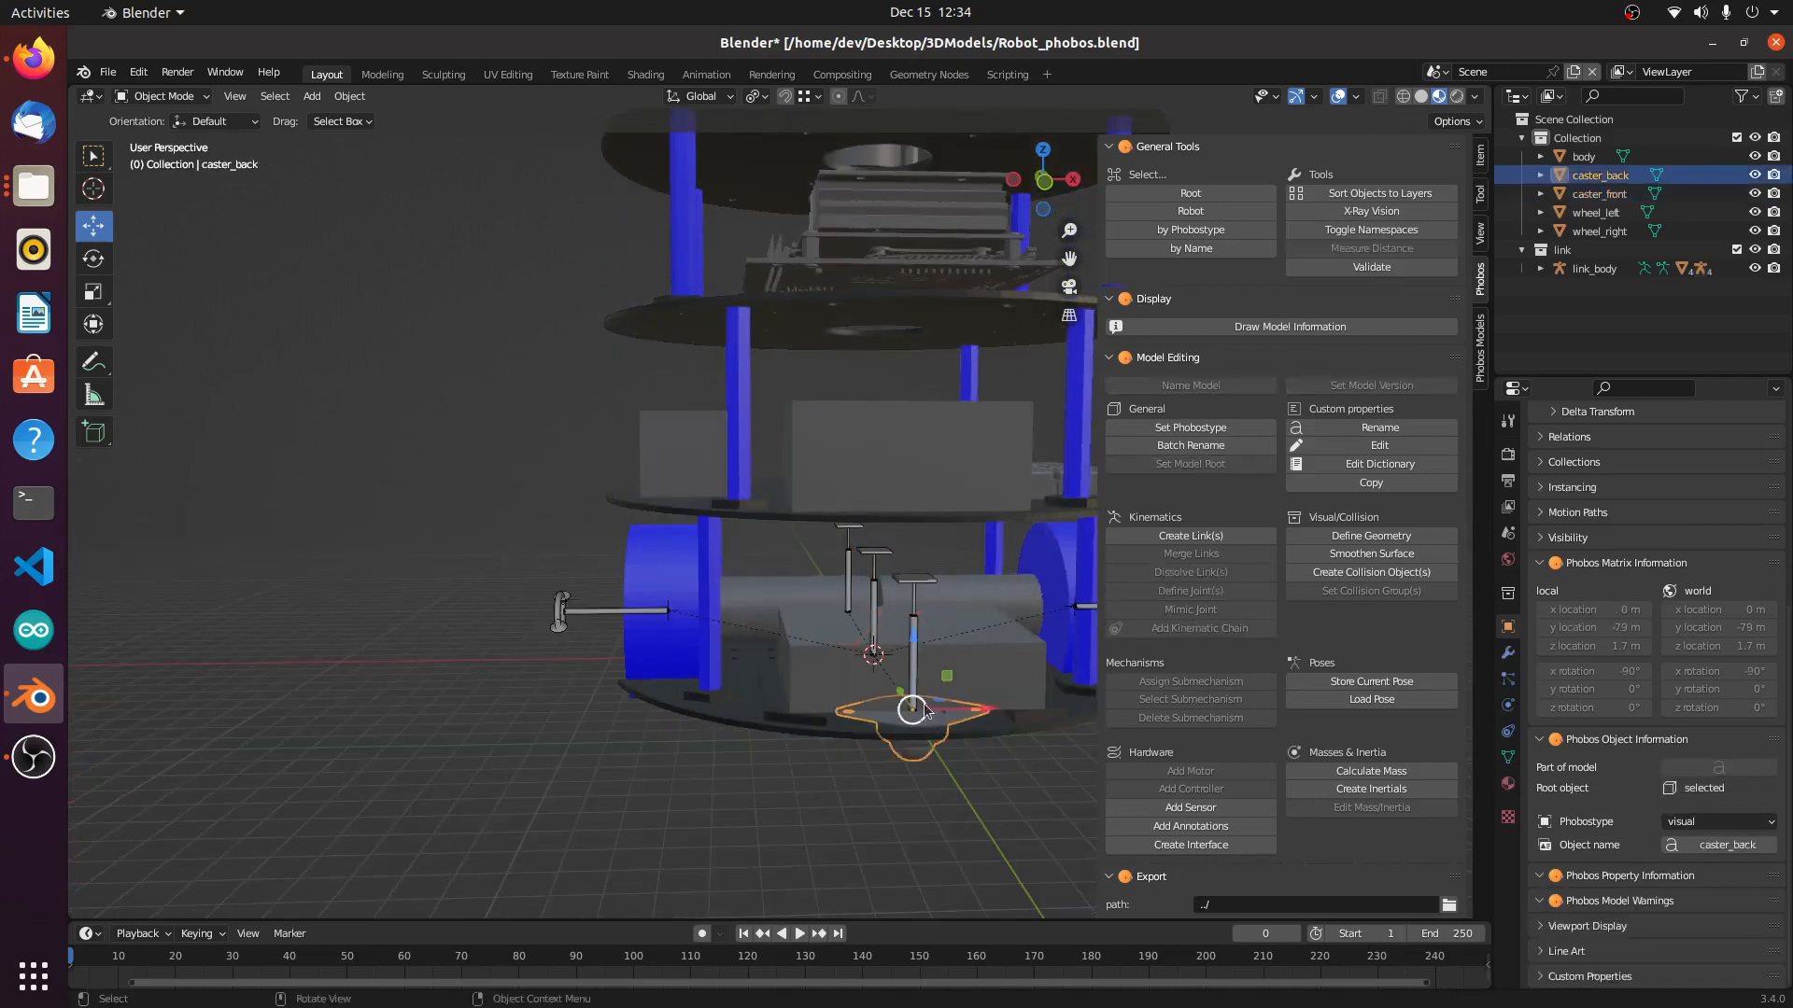
pyautogui.keyDown('shift'); pyautogui.click(918, 631); pyautogui.keyUp('shift')
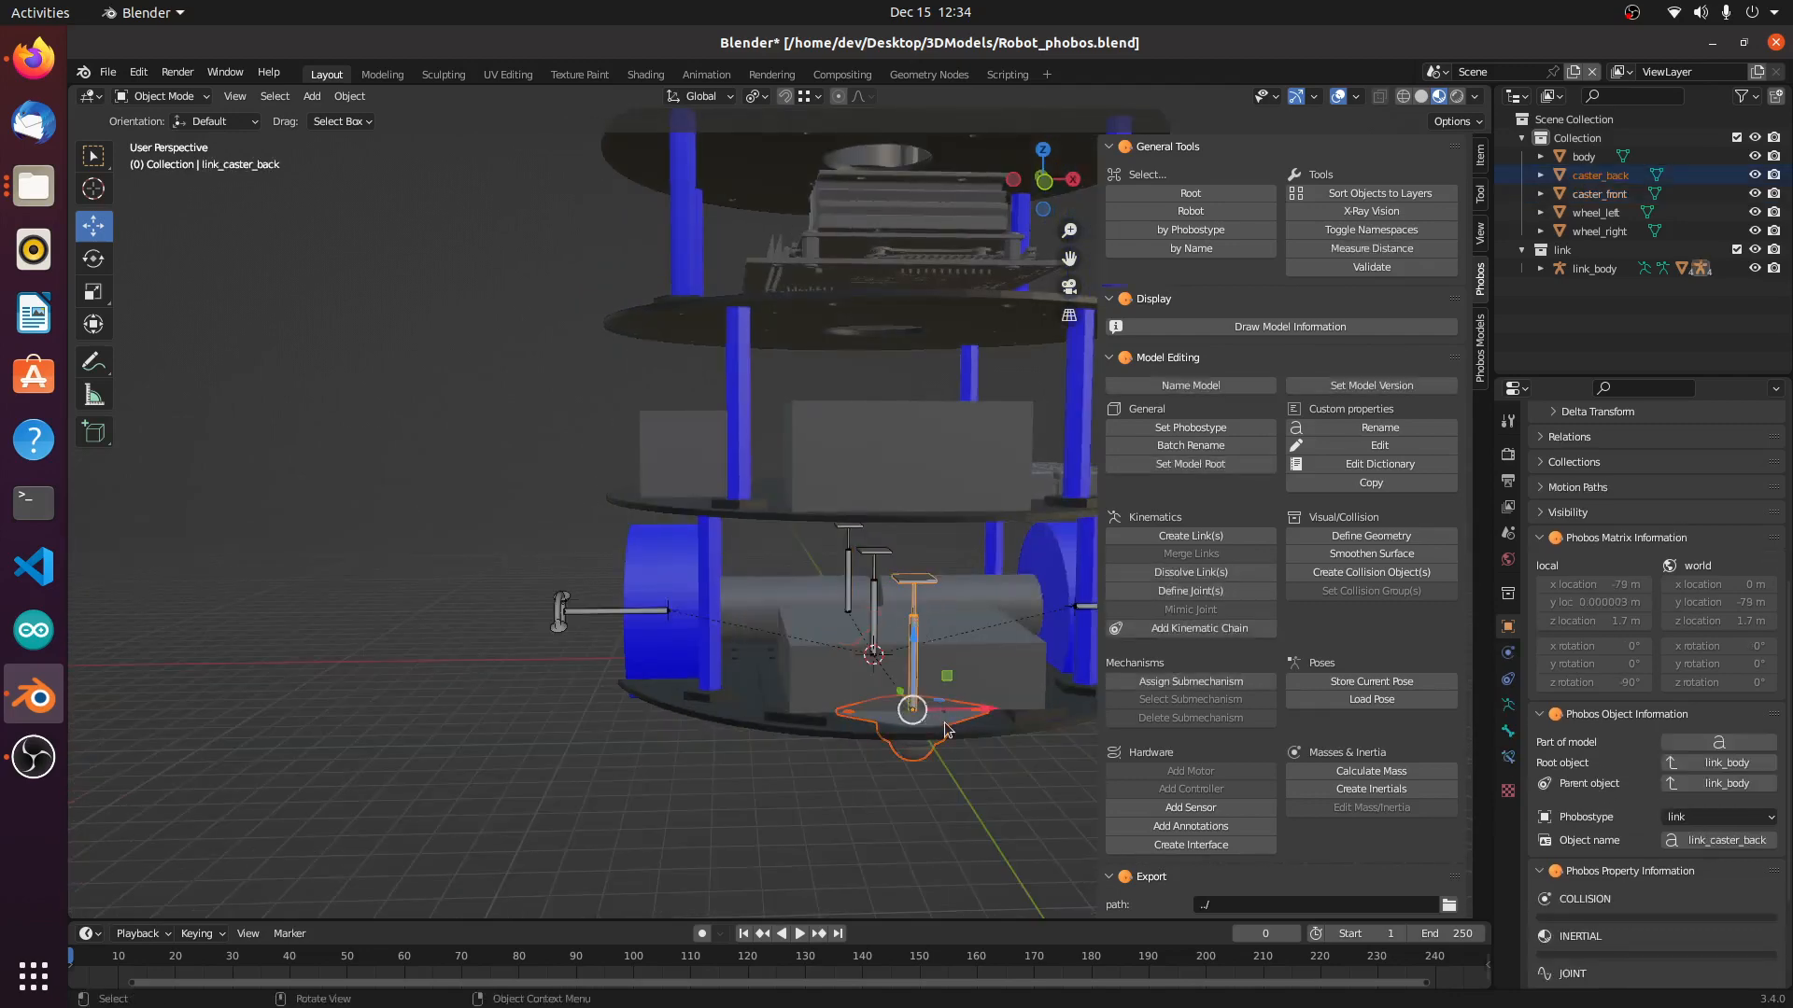
pyautogui.moveTo(947, 725); pyautogui.dragTo(972, 737, button='middle')
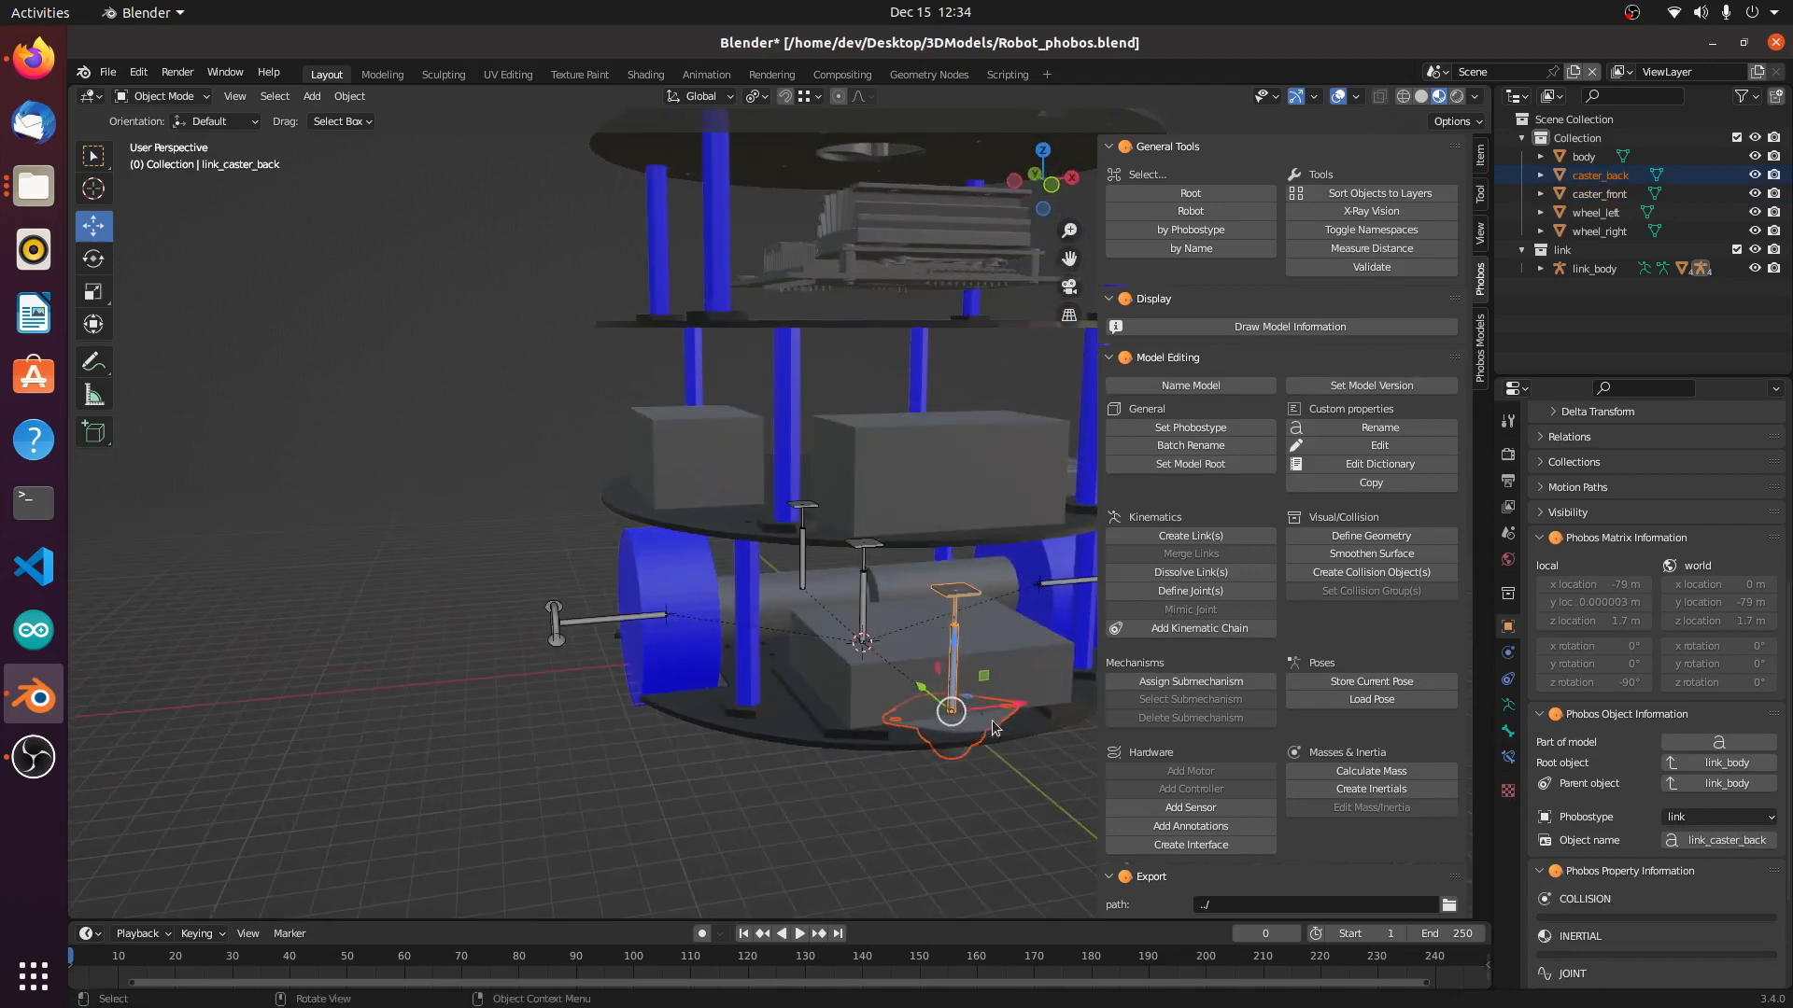
pyautogui.hotkey('ctrl', 'p')
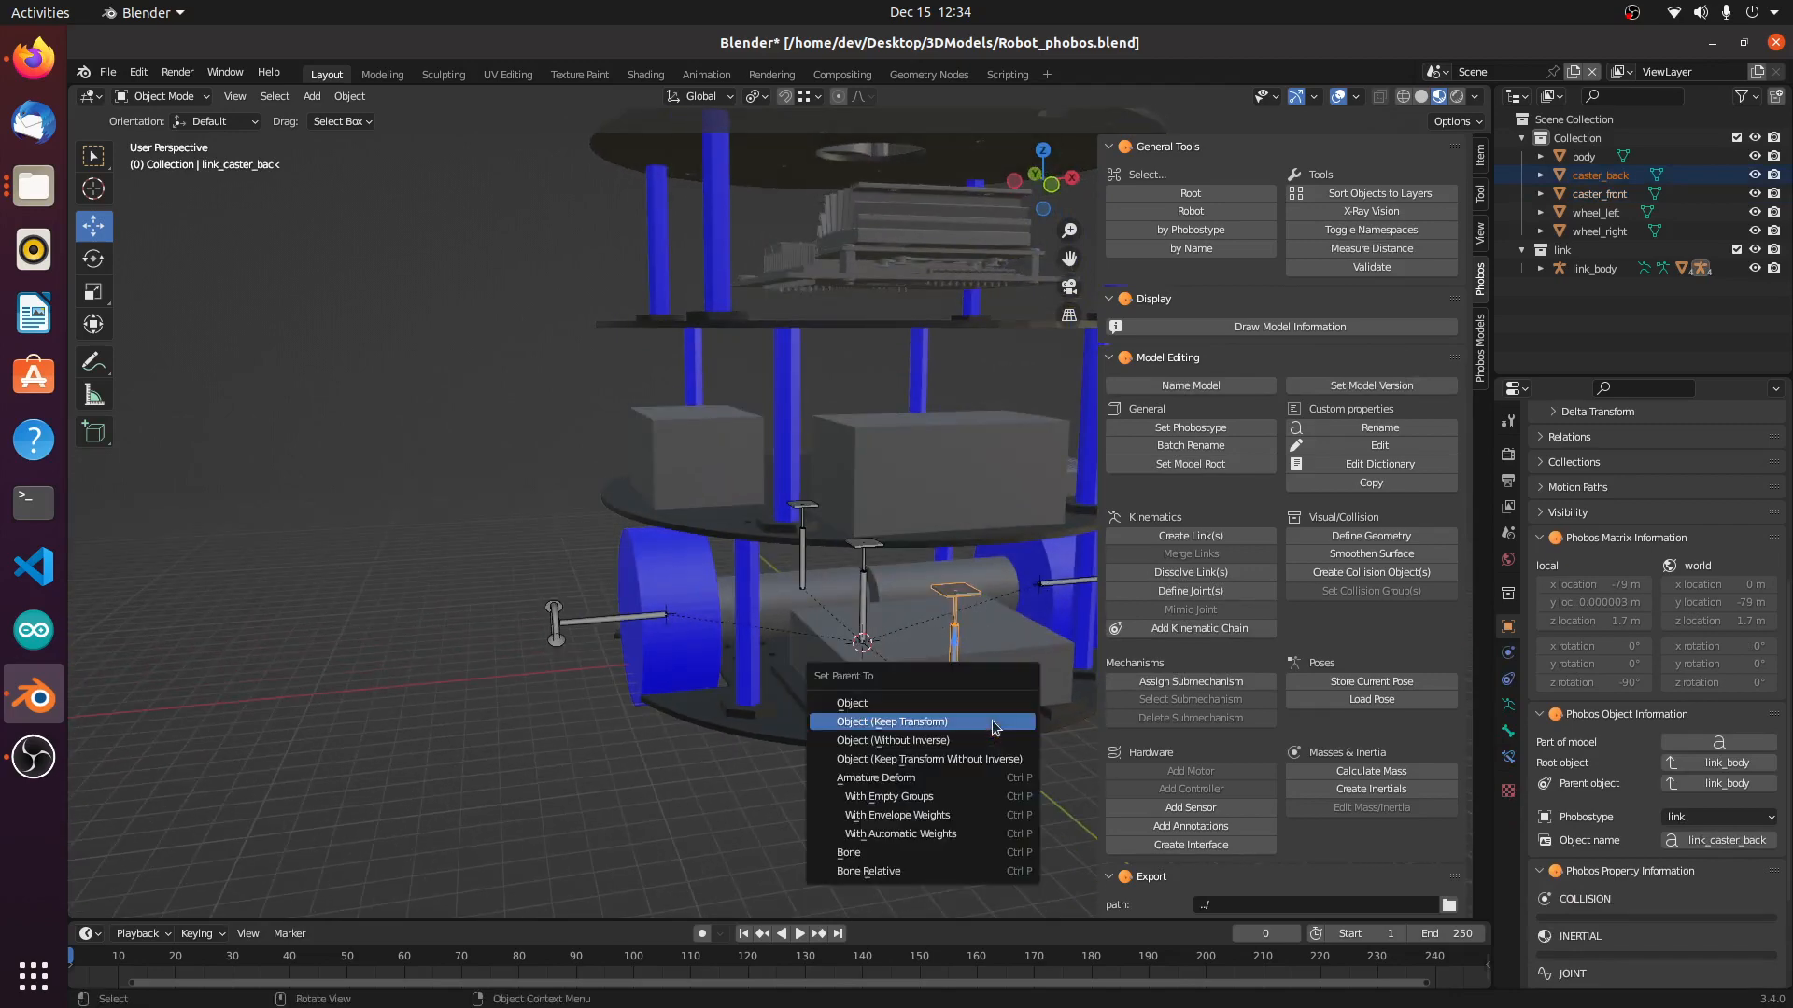
pyautogui.click(995, 723)
# Step: Select link_body, try moving it vertically to test the parenting, and undo the move
pyautogui.moveTo(993, 729); pyautogui.dragTo(950, 734, button='middle')
pyautogui.scroll(-6, 949, 734)
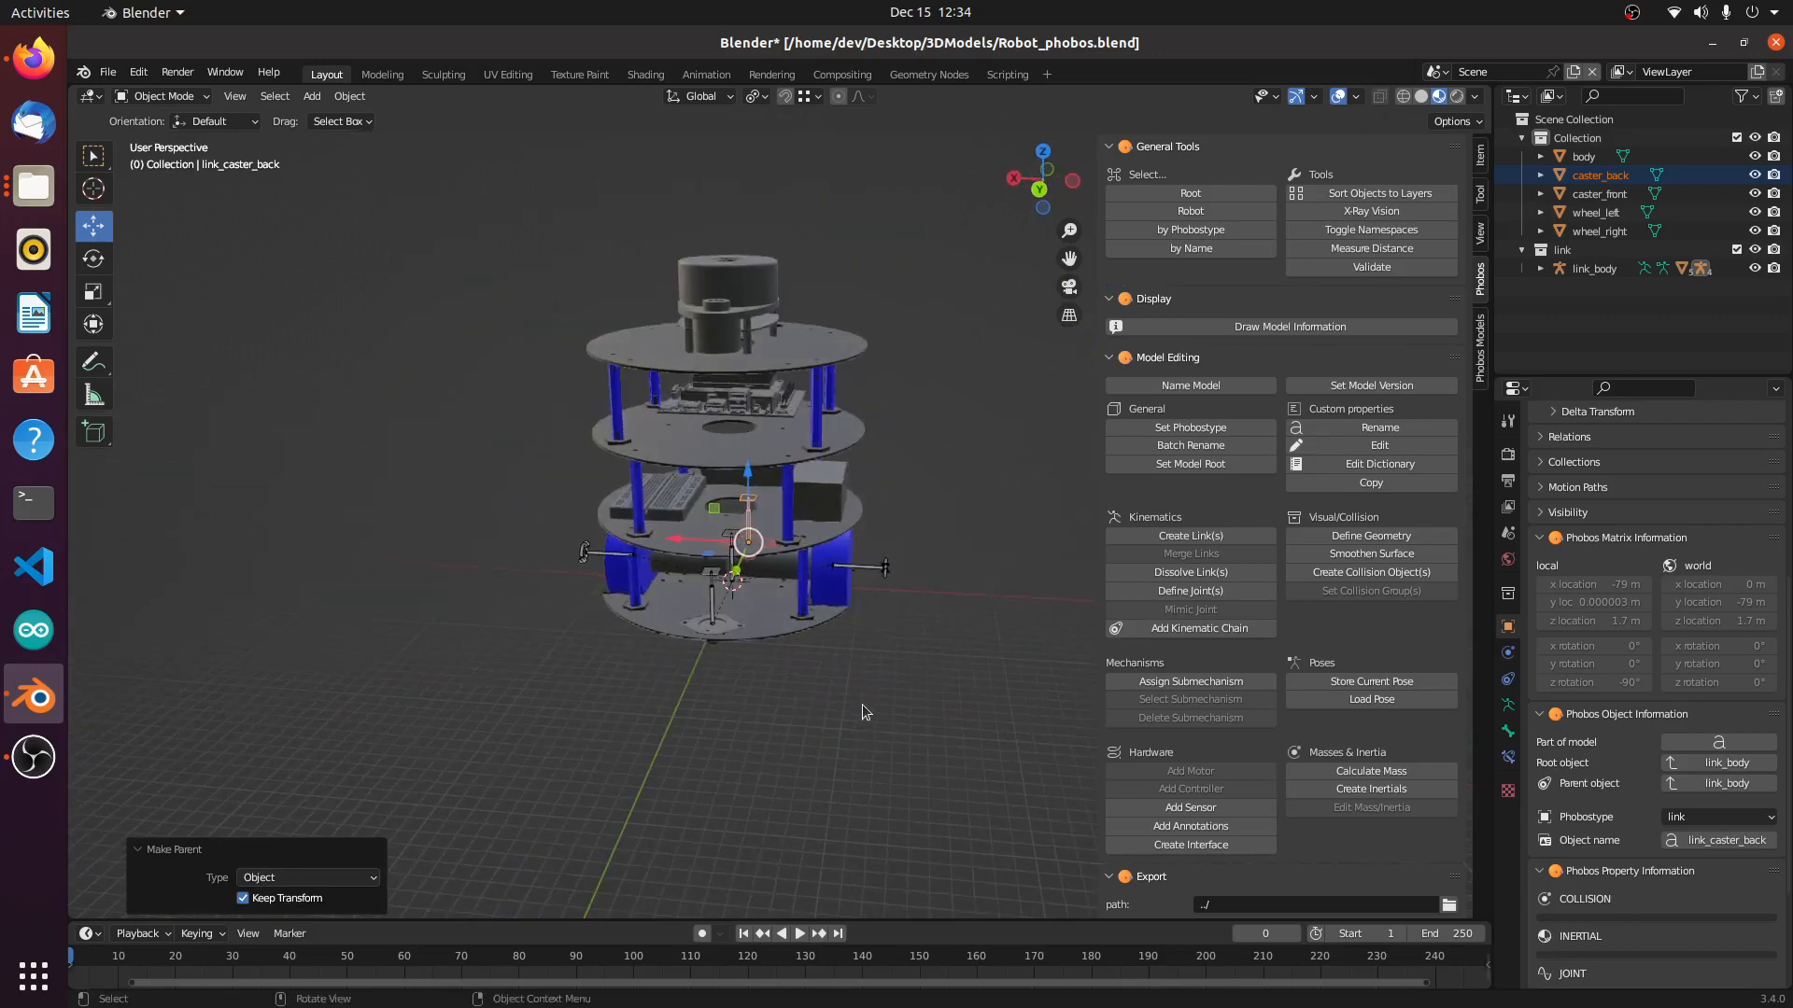
pyautogui.scroll(6, 776, 674)
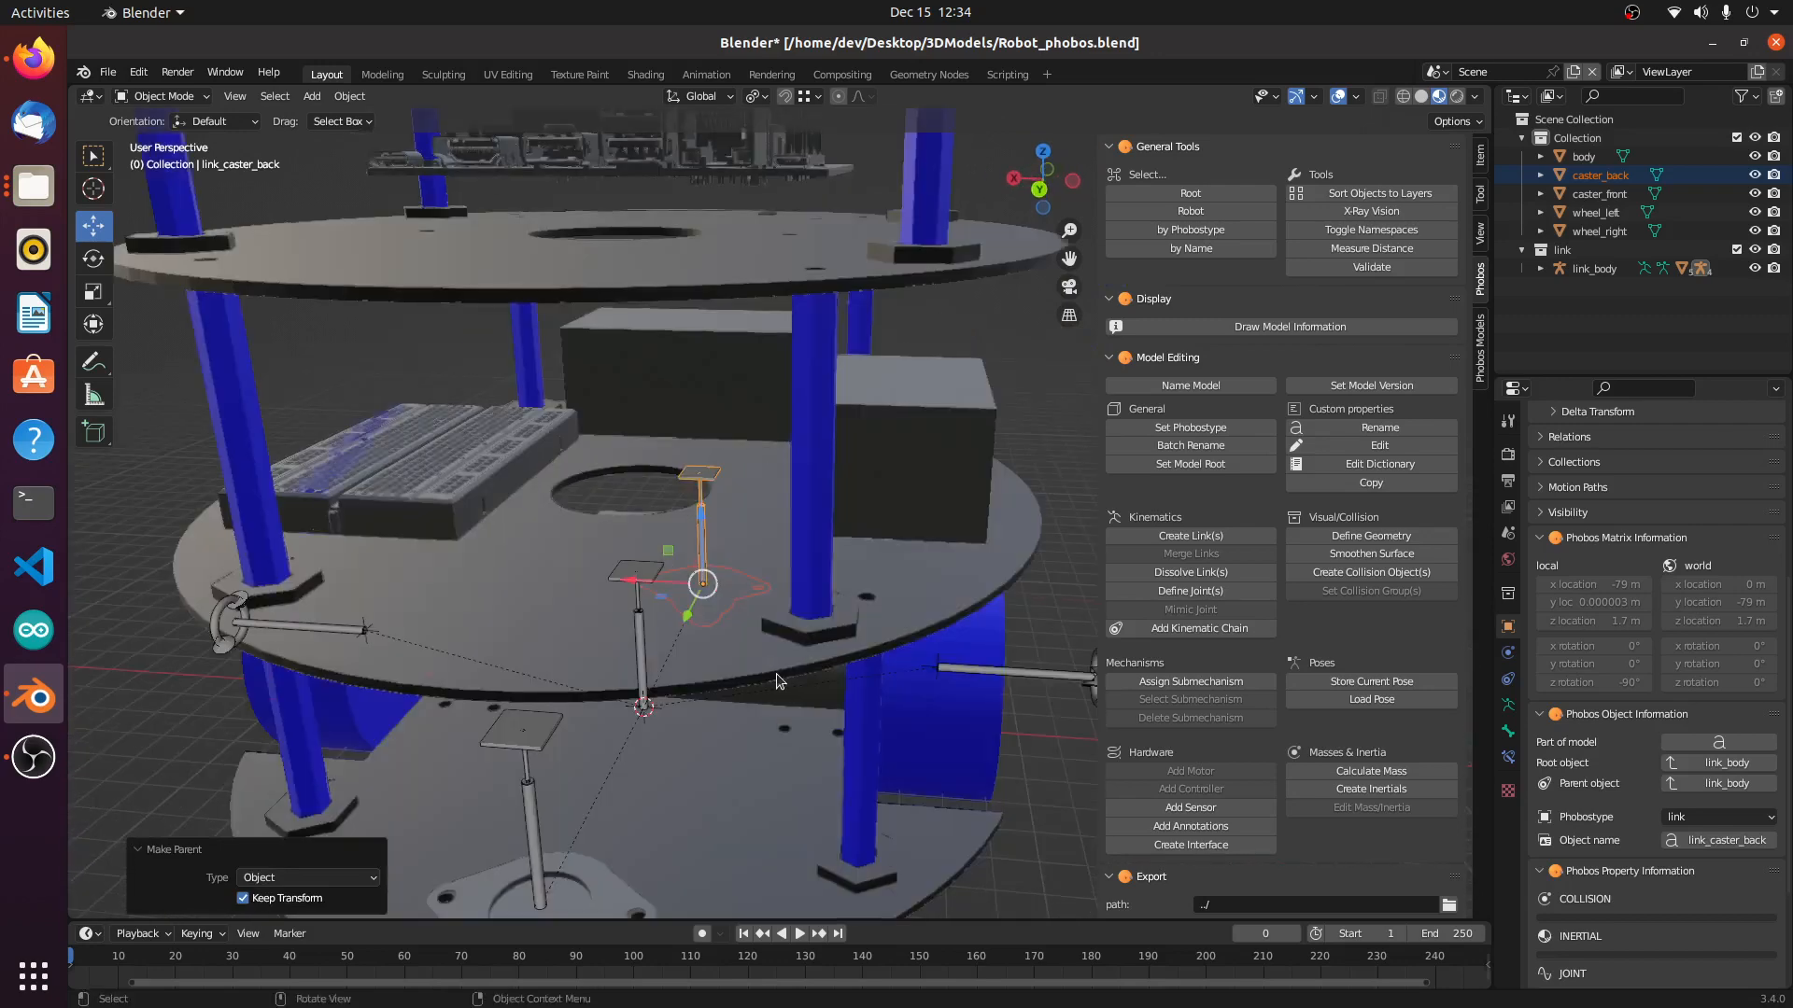
pyautogui.click(741, 709)
pyautogui.scroll(-2, 713, 736)
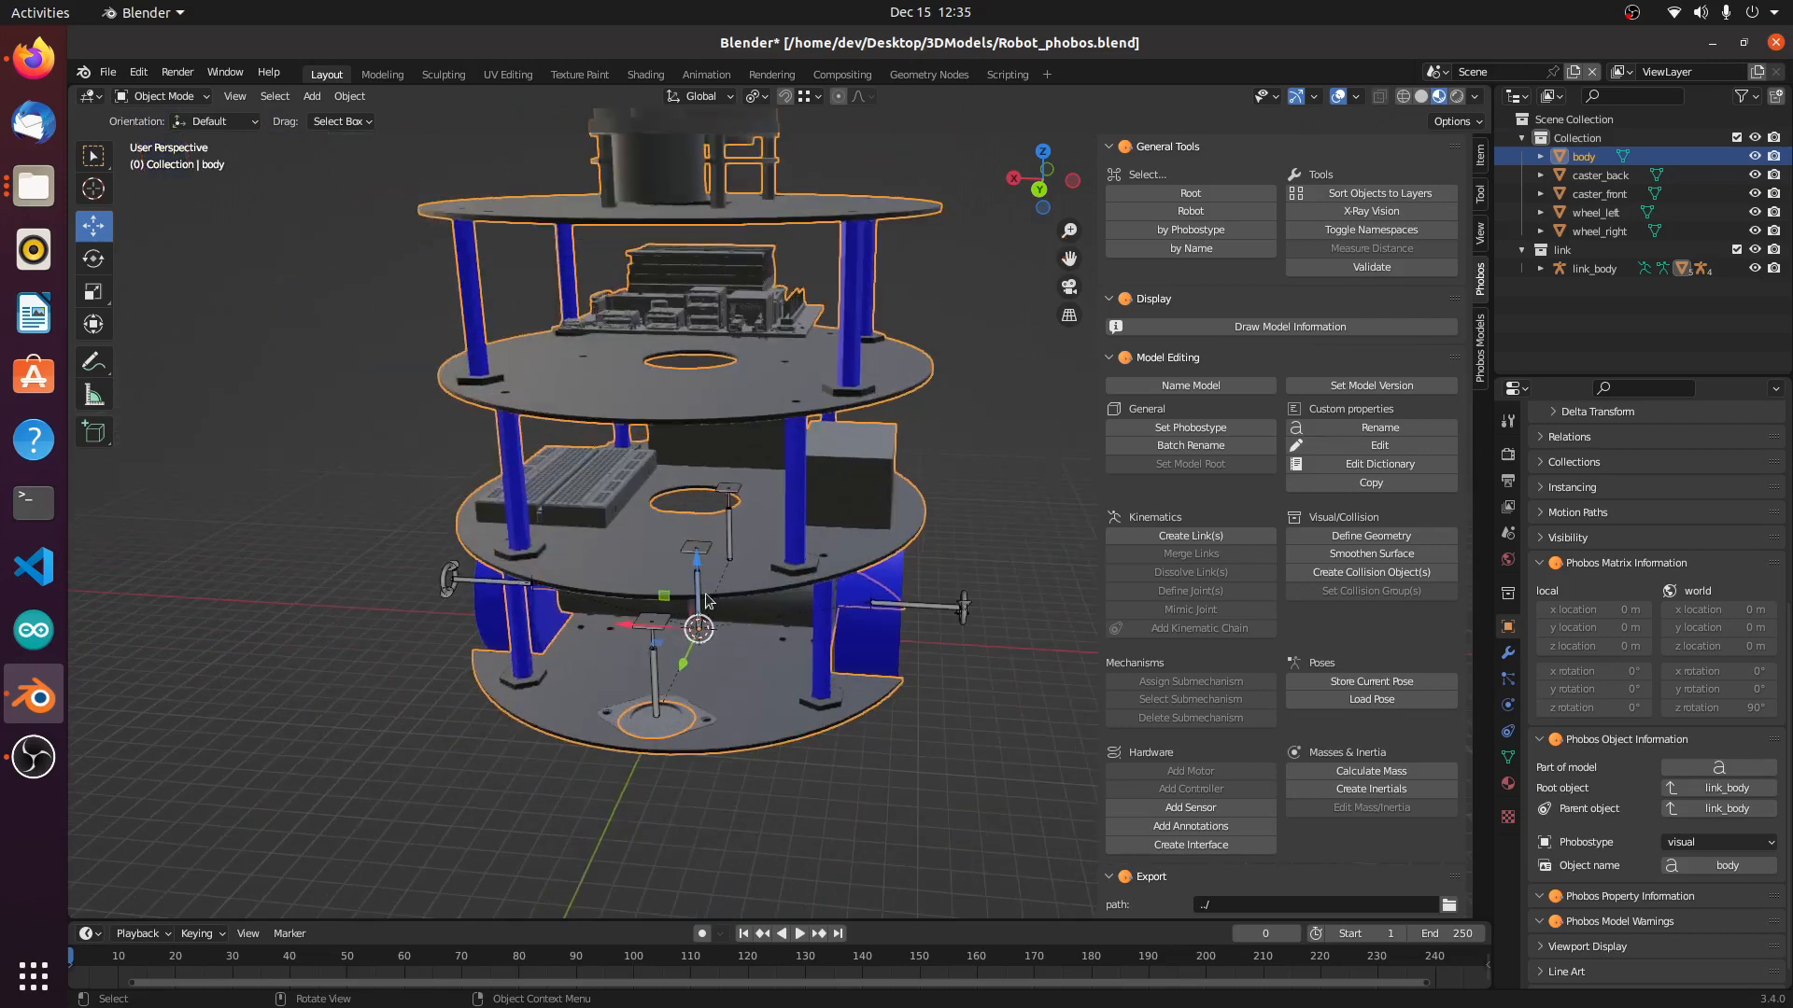
pyautogui.click(707, 562)
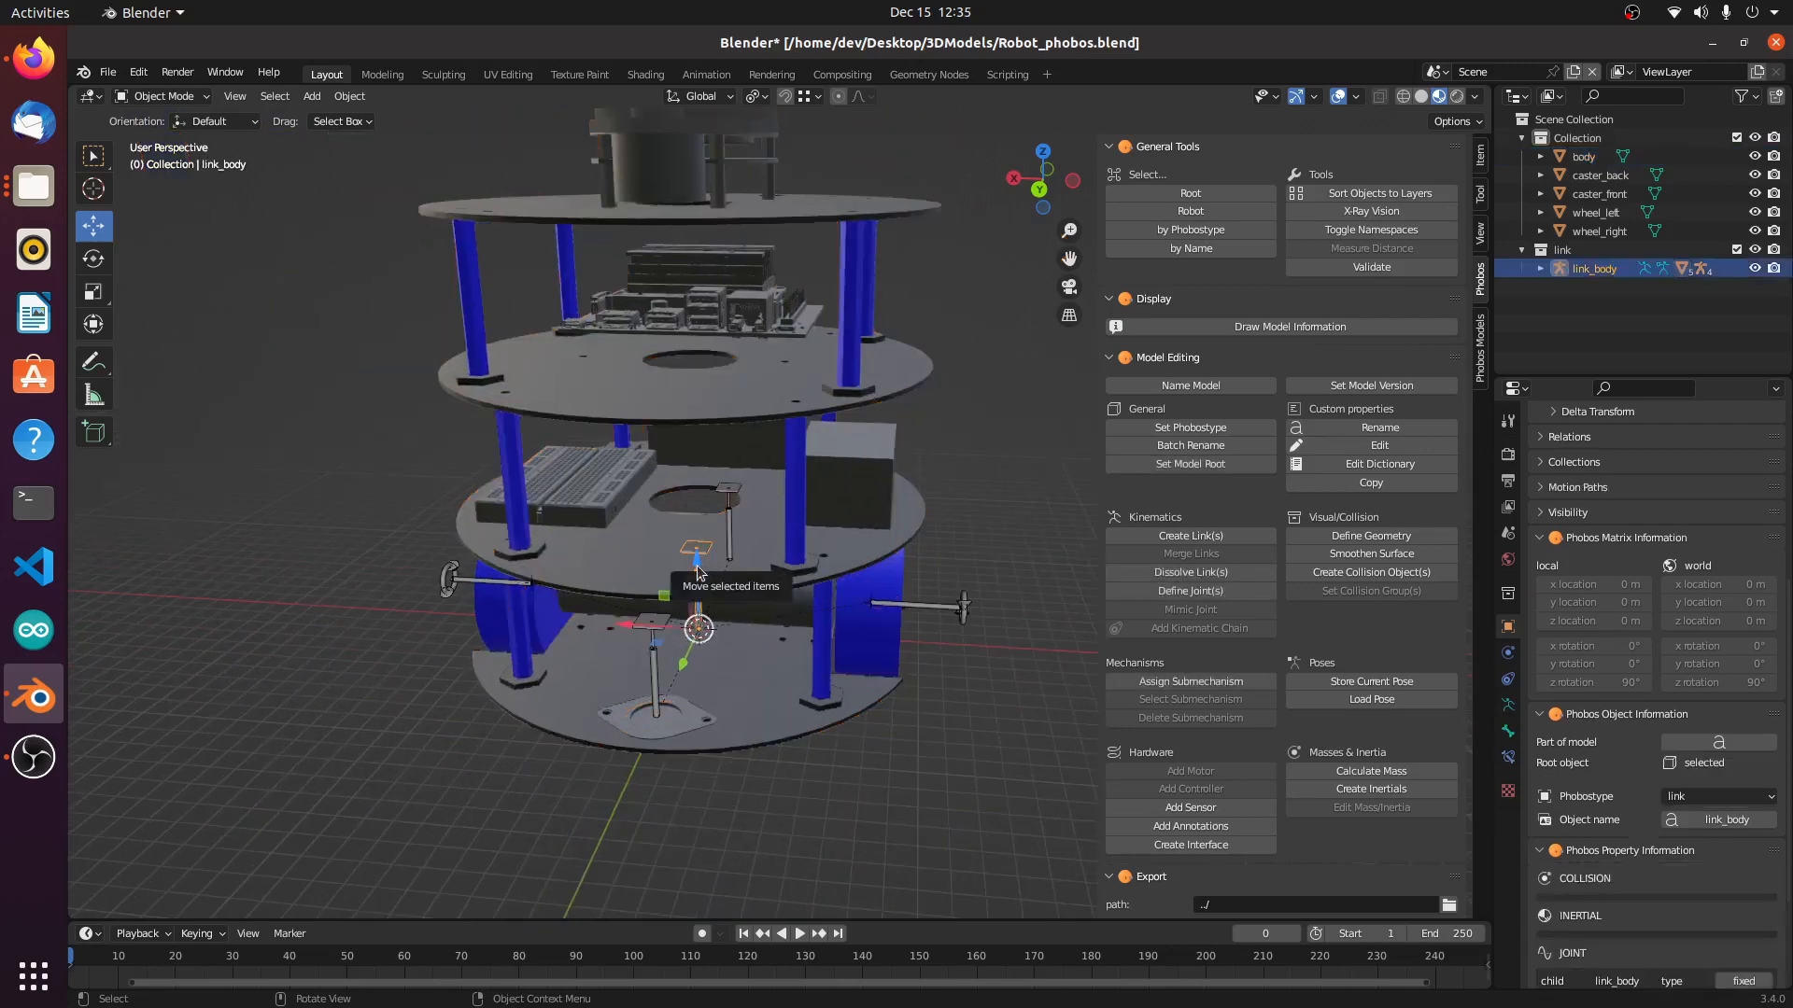
pyautogui.moveTo(698, 571); pyautogui.dragTo(786, 599)
pyautogui.hotkey('ctrl', 'z')
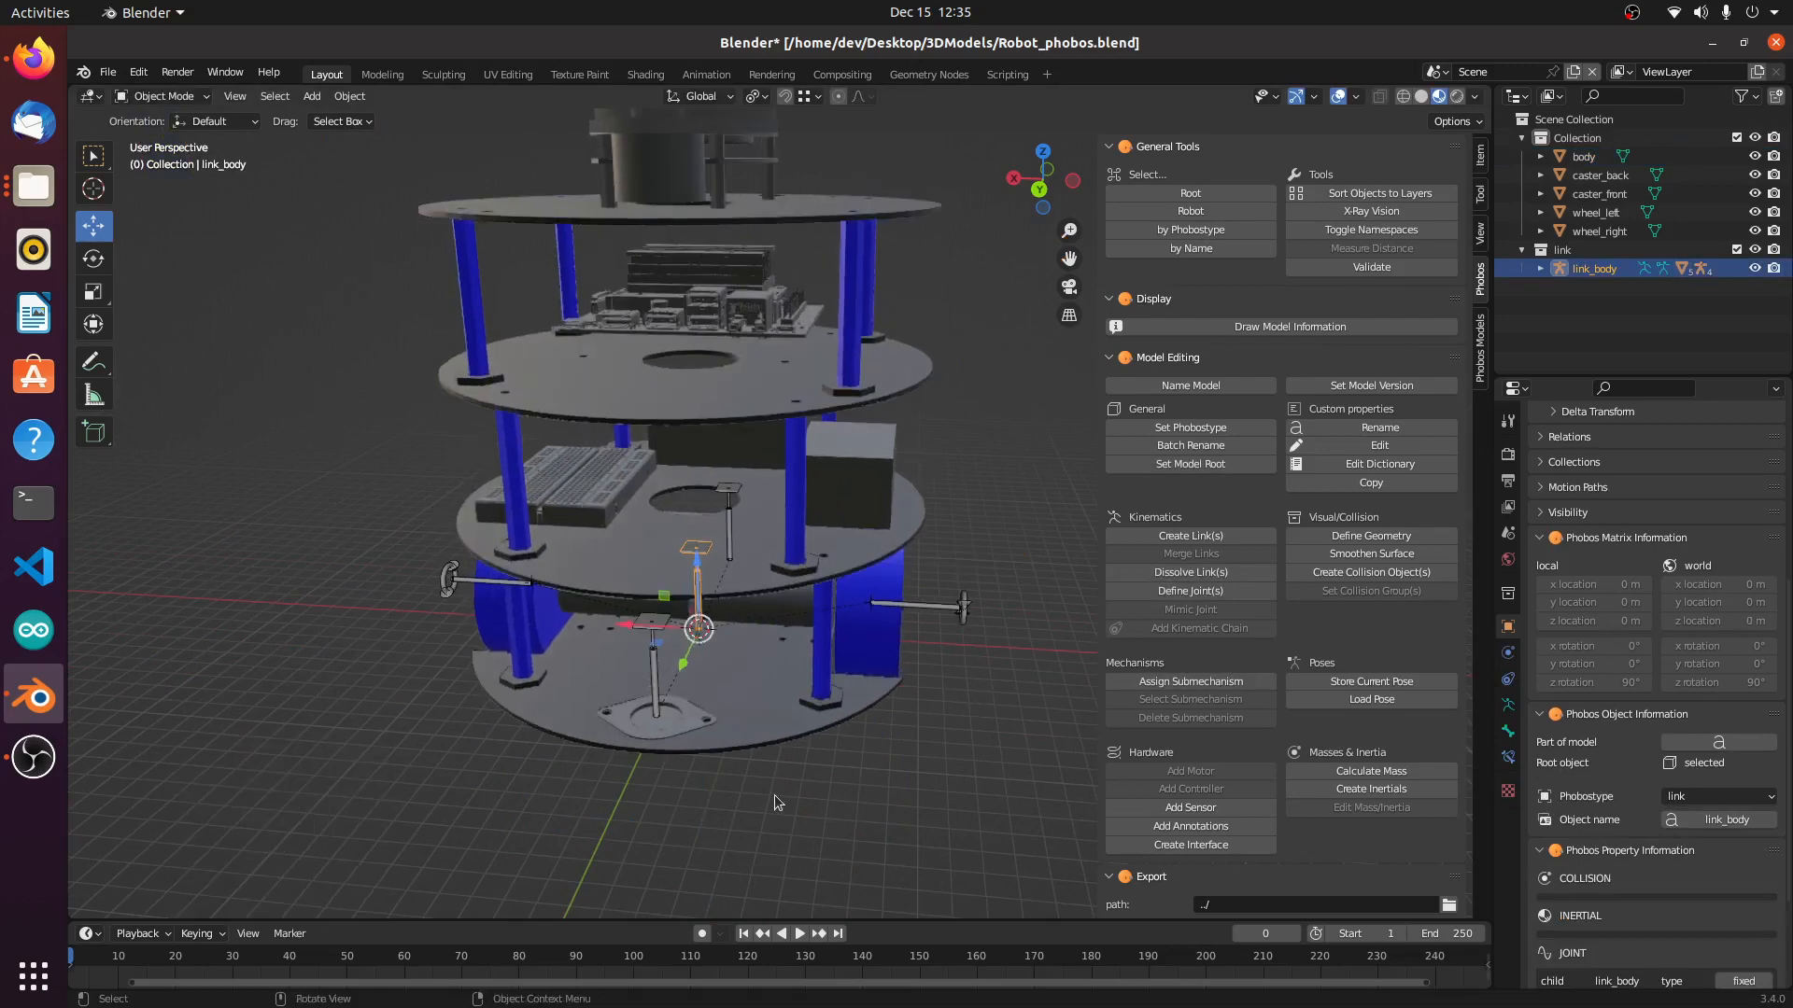
# Step: Save the robot model to Robot_phobos.blend
pyautogui.moveTo(774, 793); pyautogui.dragTo(882, 794, button='middle')
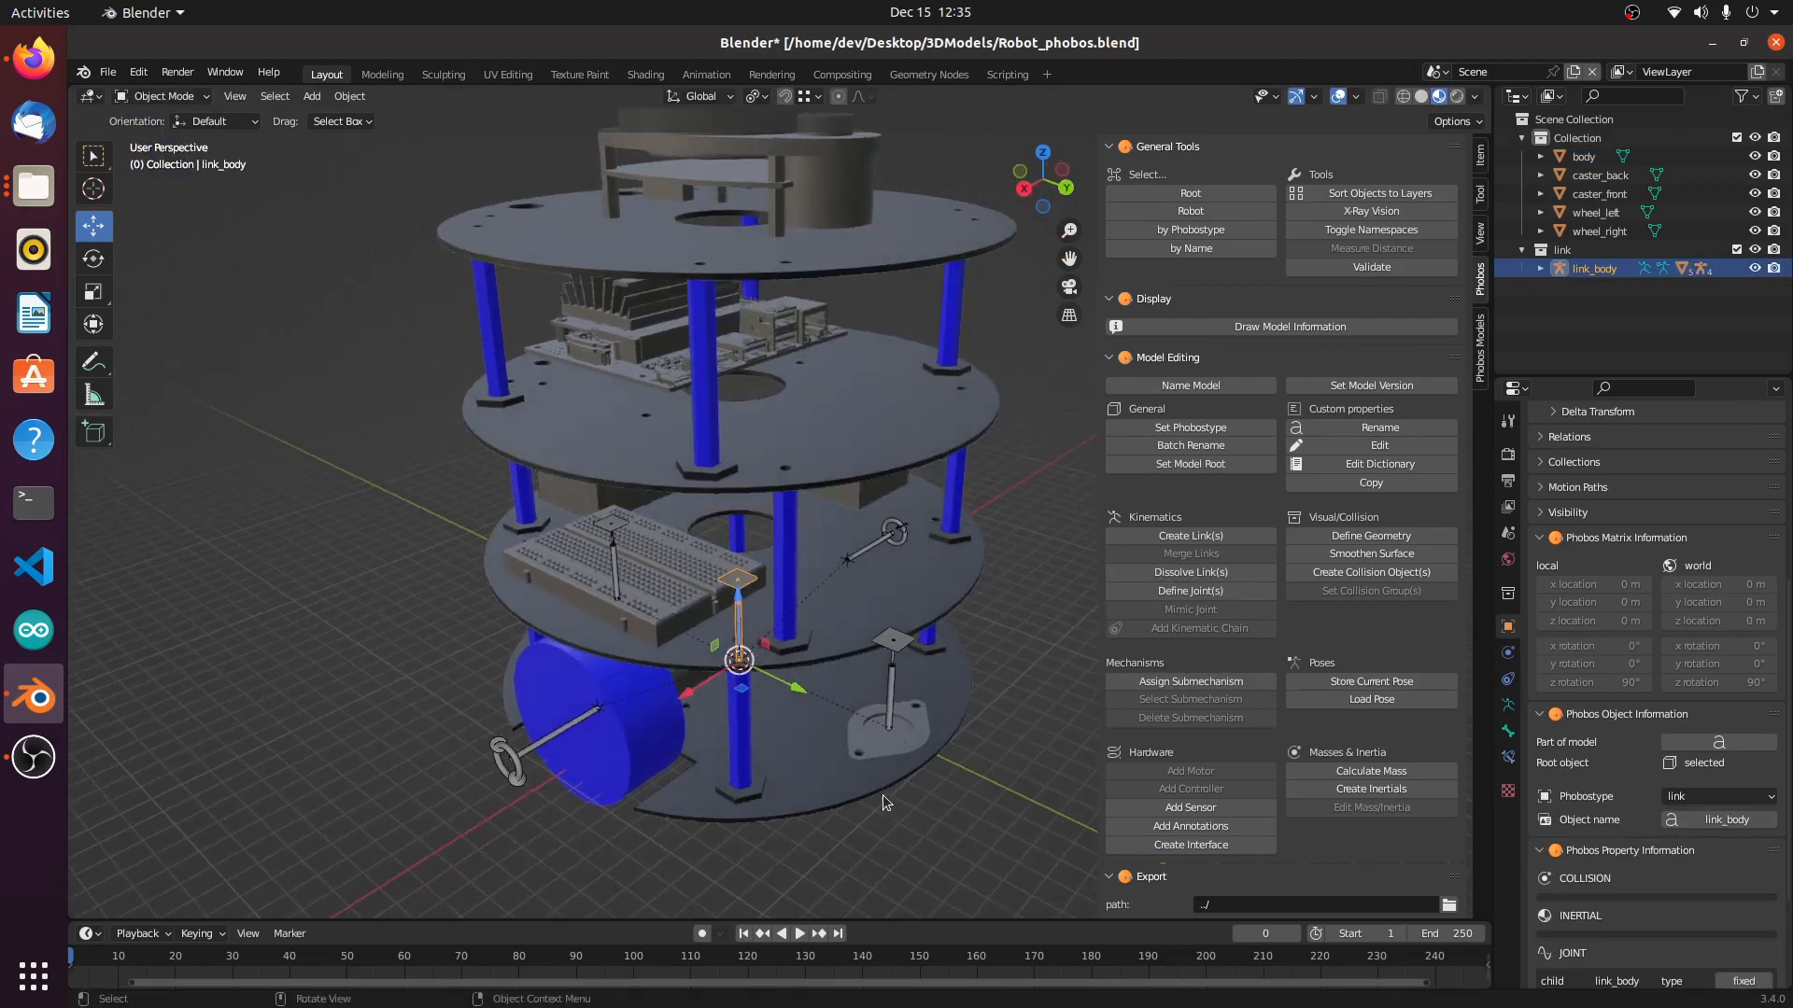
pyautogui.press('ctrl')
pyautogui.scroll(-2, 882, 796)
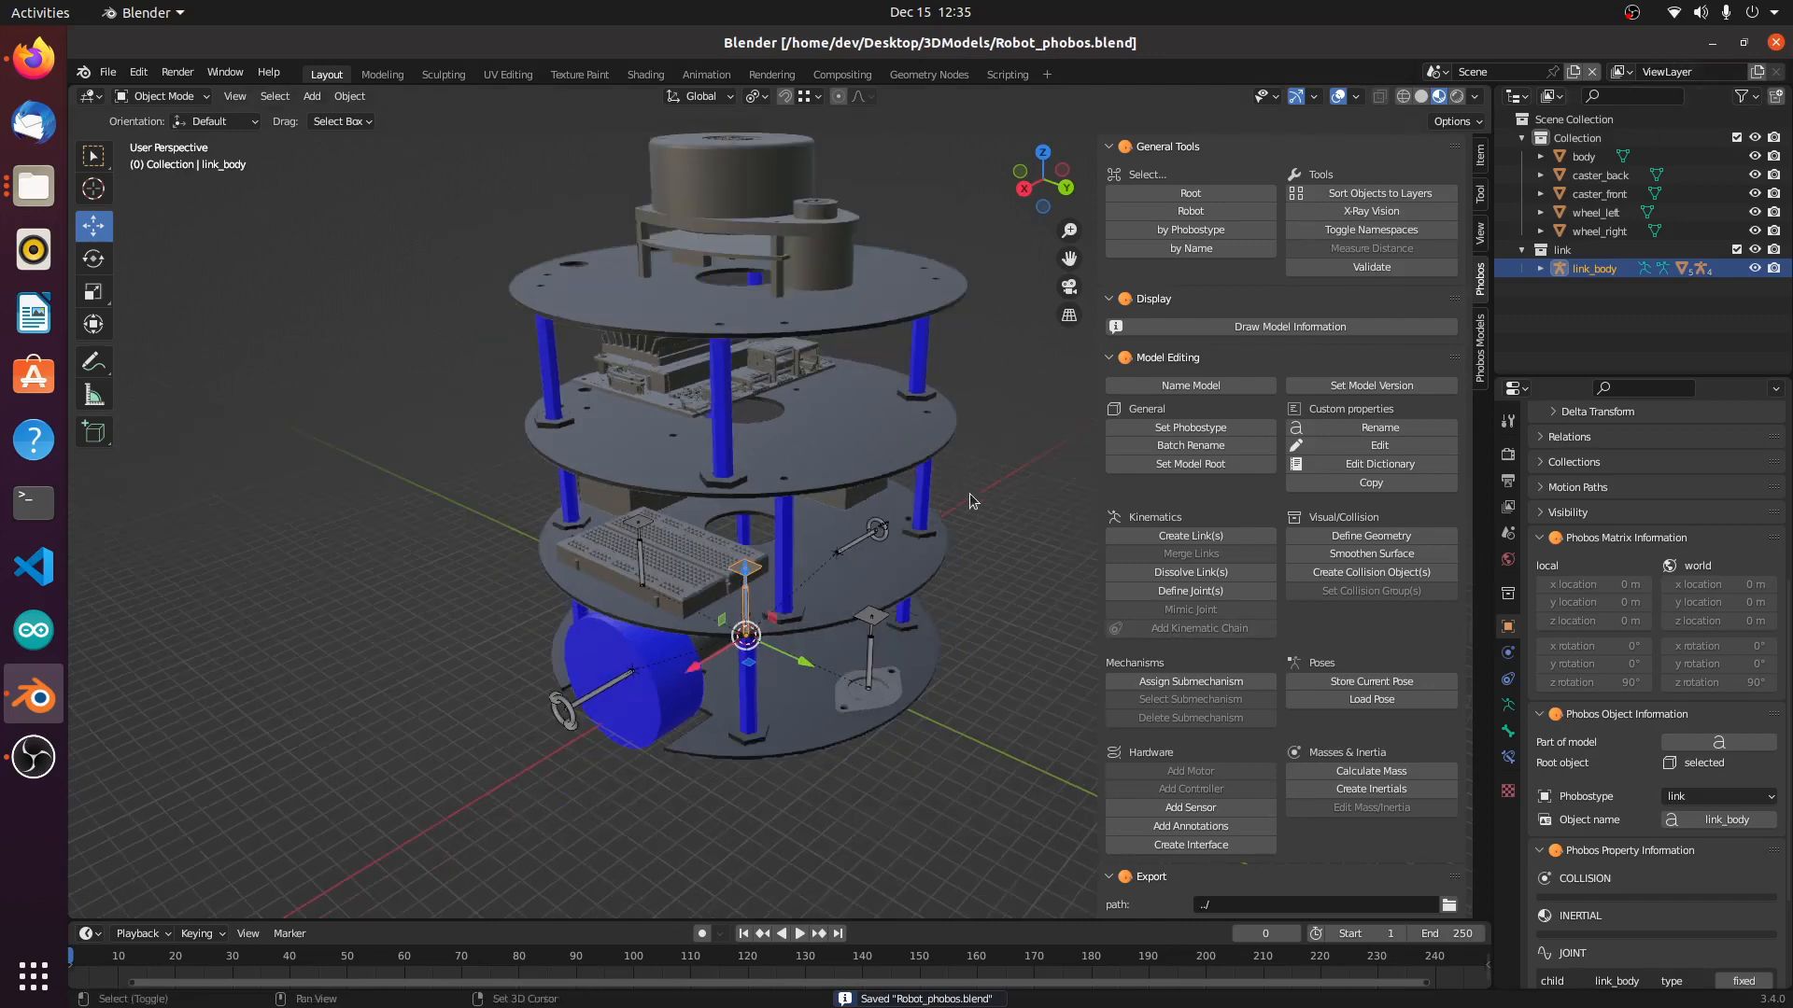
# Step: Define the geometry of the robot's body visual as type mesh
pyautogui.moveTo(969, 493); pyautogui.dragTo(876, 481, button='middle')
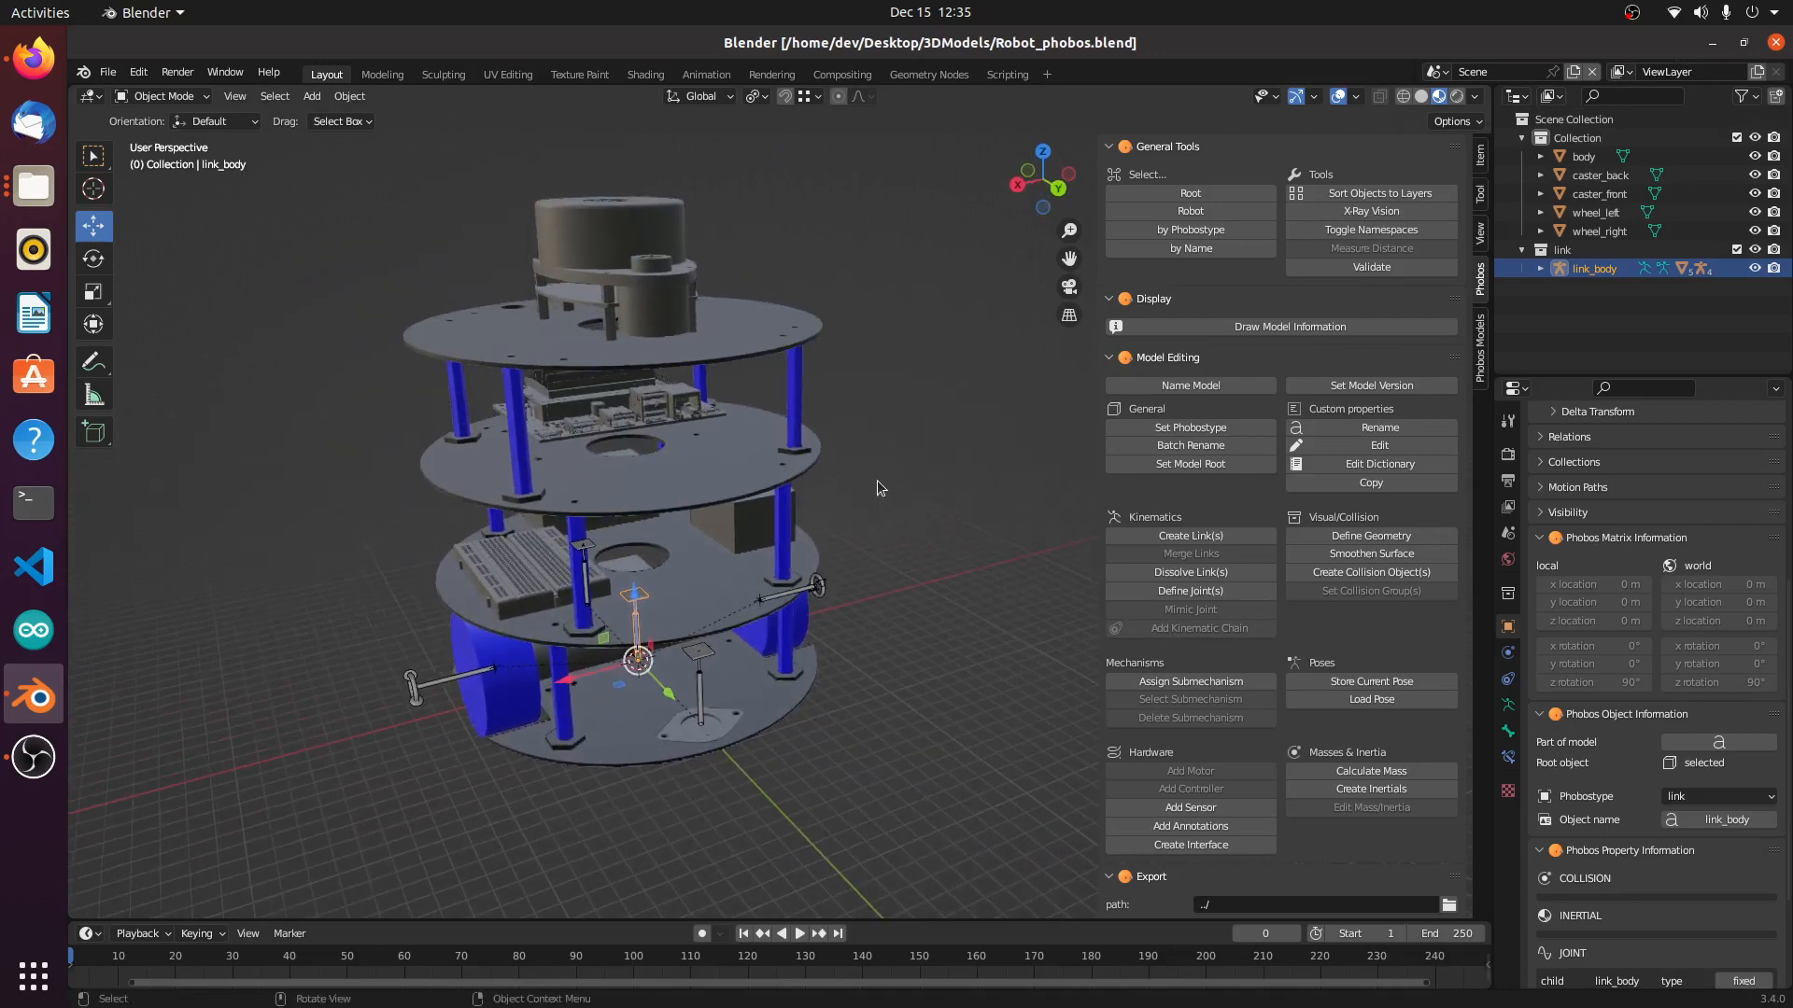
pyautogui.scroll(-4, 1649, 689)
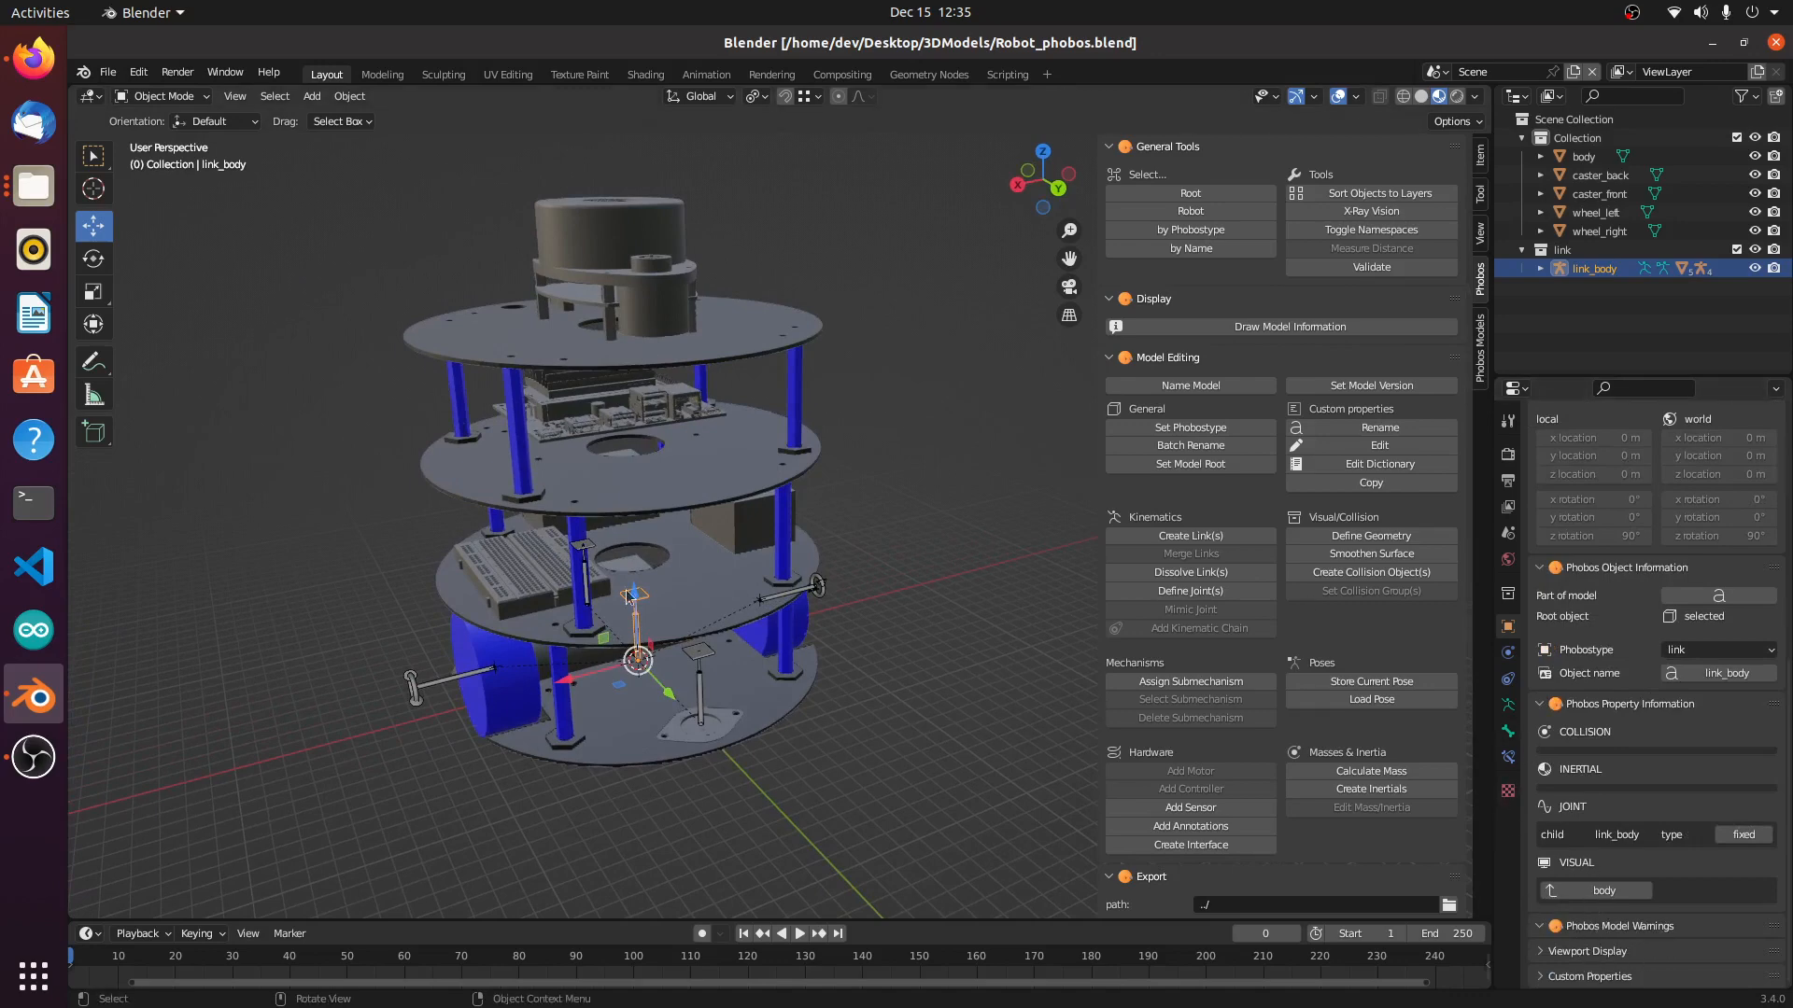
pyautogui.click(629, 482)
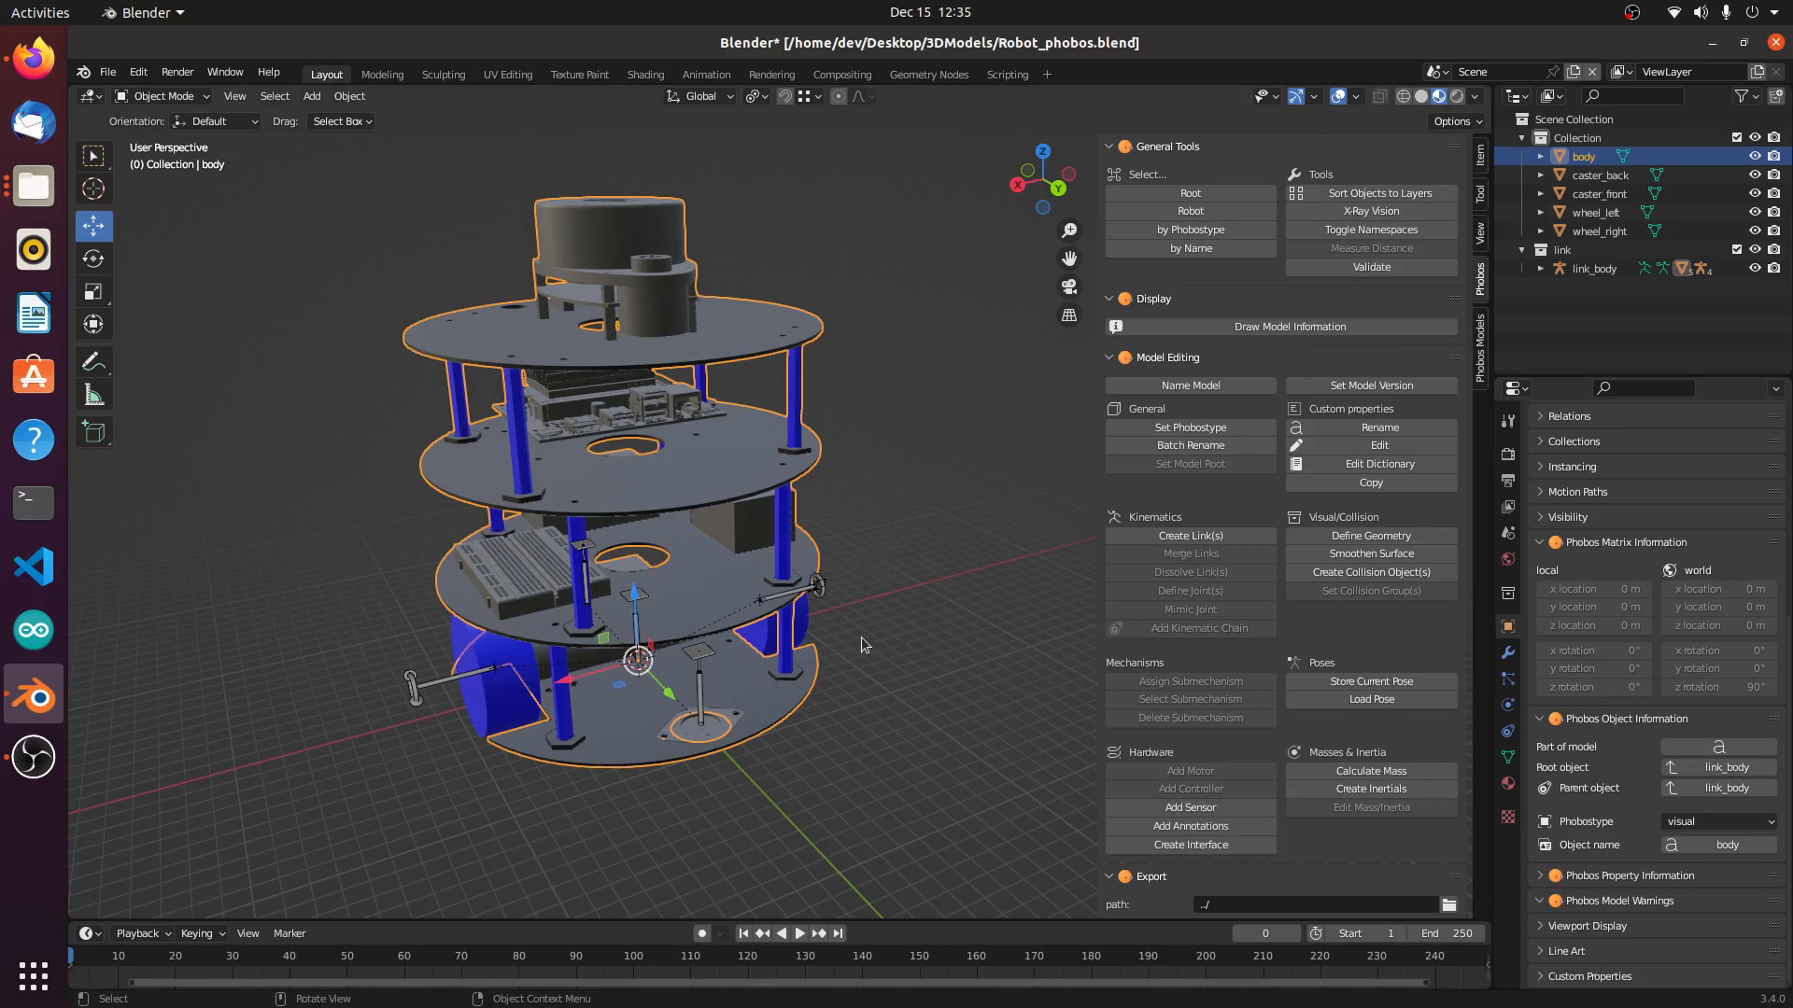
pyautogui.moveTo(909, 654); pyautogui.dragTo(825, 620, button='middle')
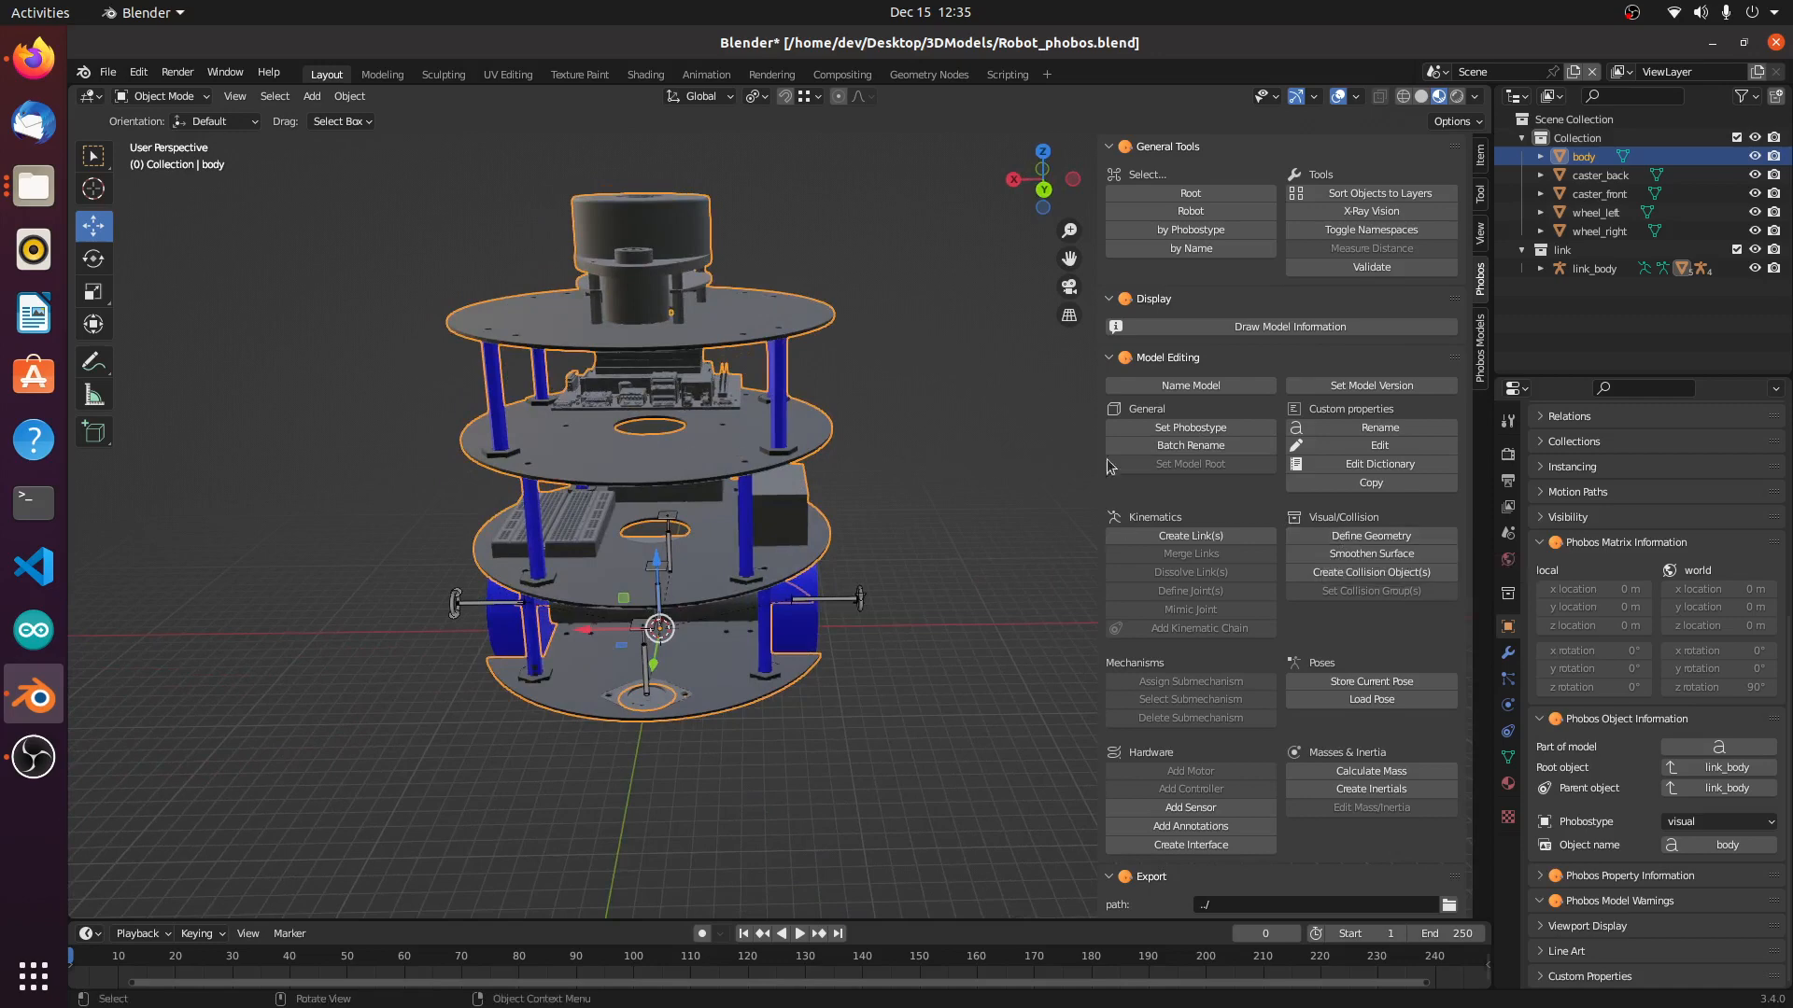
pyautogui.click(1387, 538)
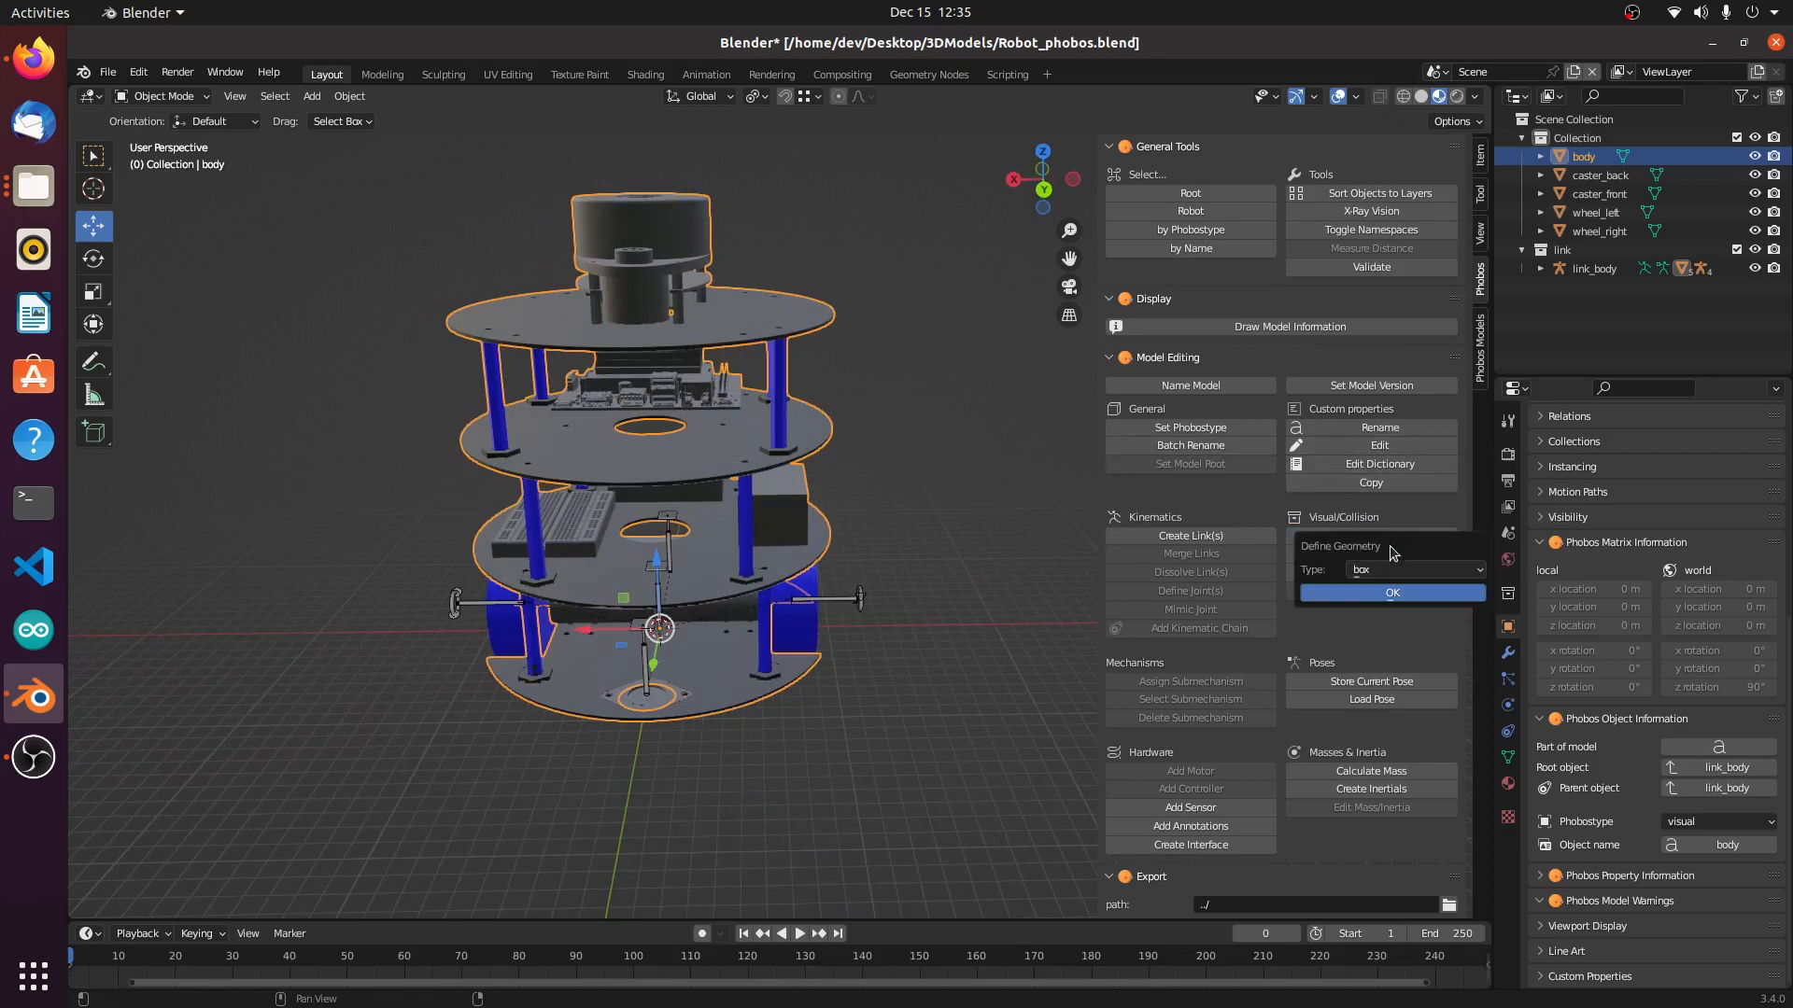
pyautogui.click(1393, 571)
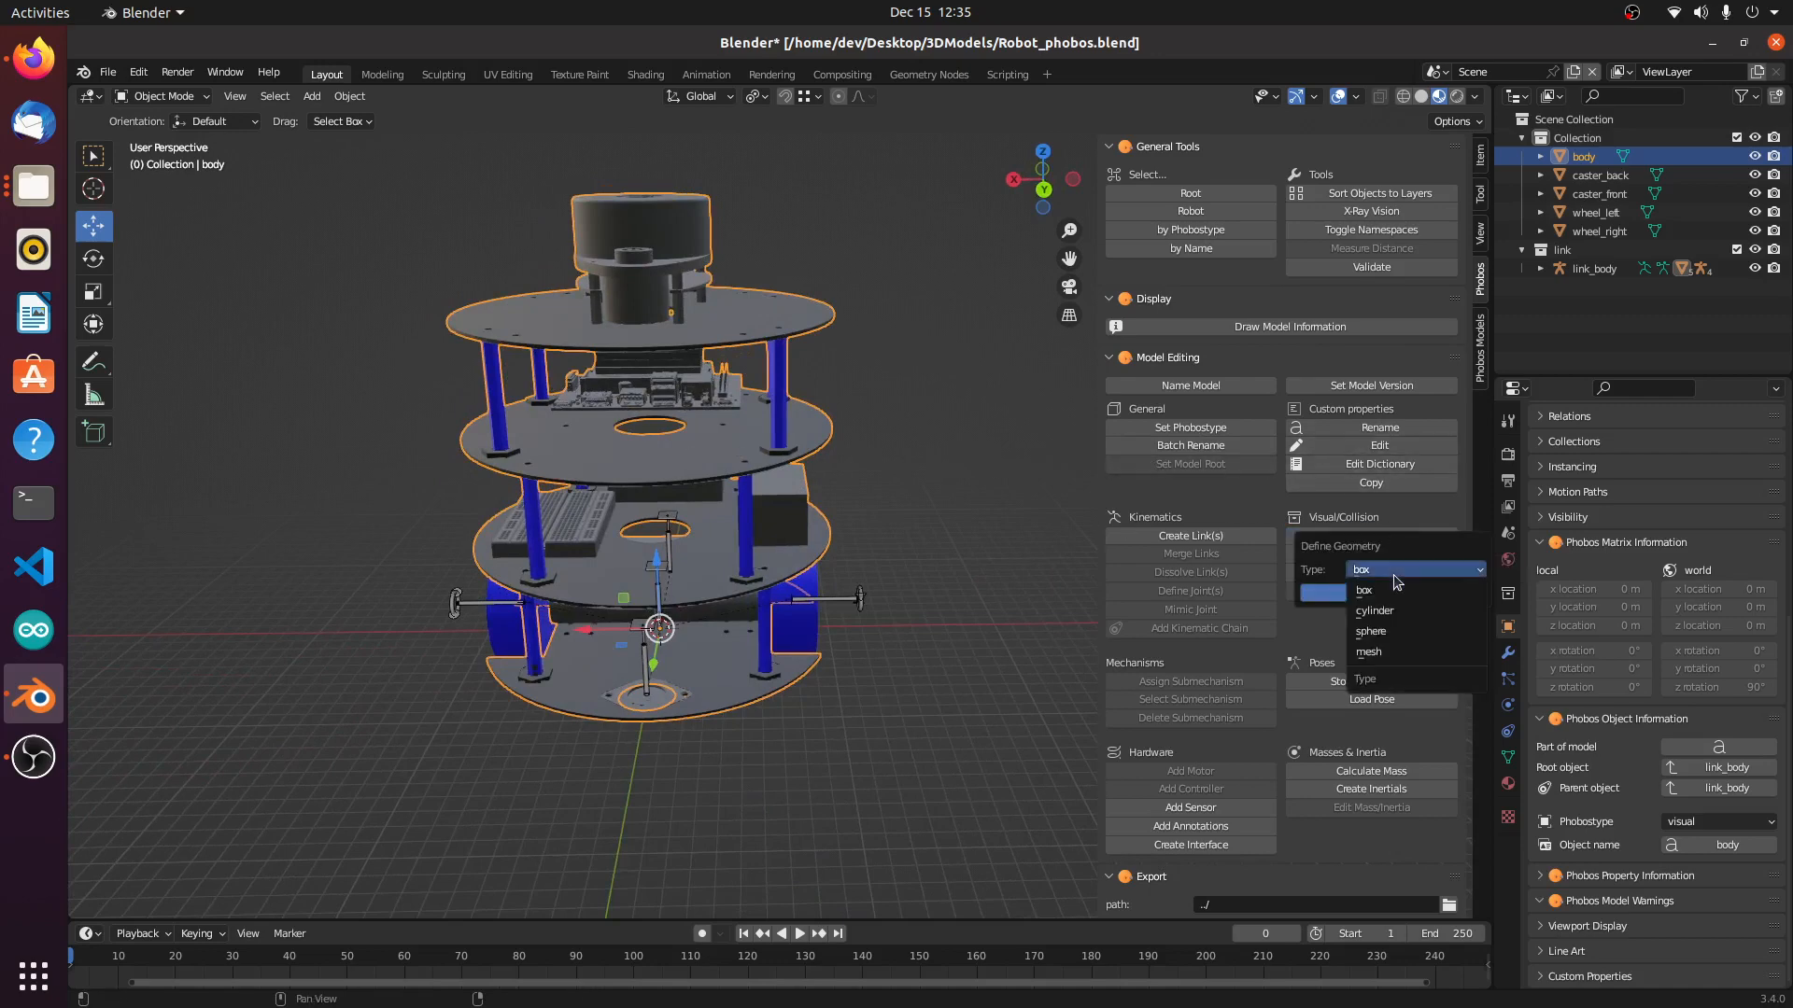
pyautogui.click(1382, 653)
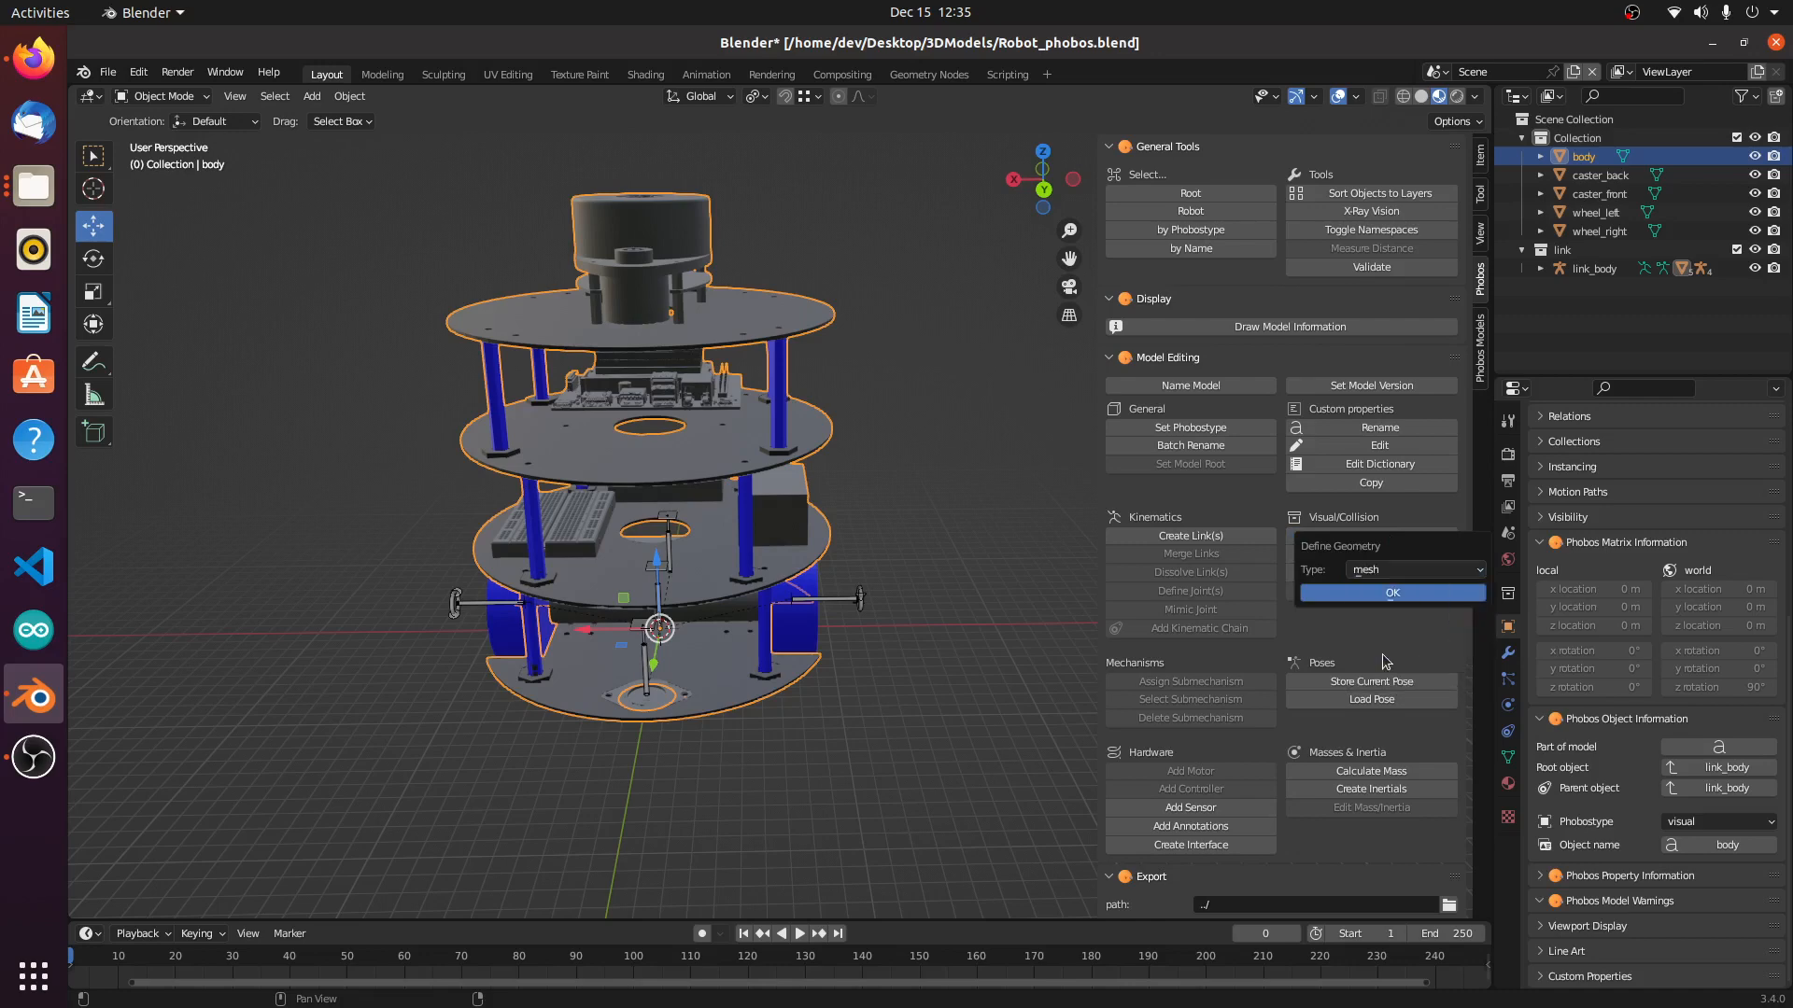
pyautogui.click(1414, 596)
# Step: Define the geometry of the wheel_left visual as type cylinder
pyautogui.scroll(2, 883, 636)
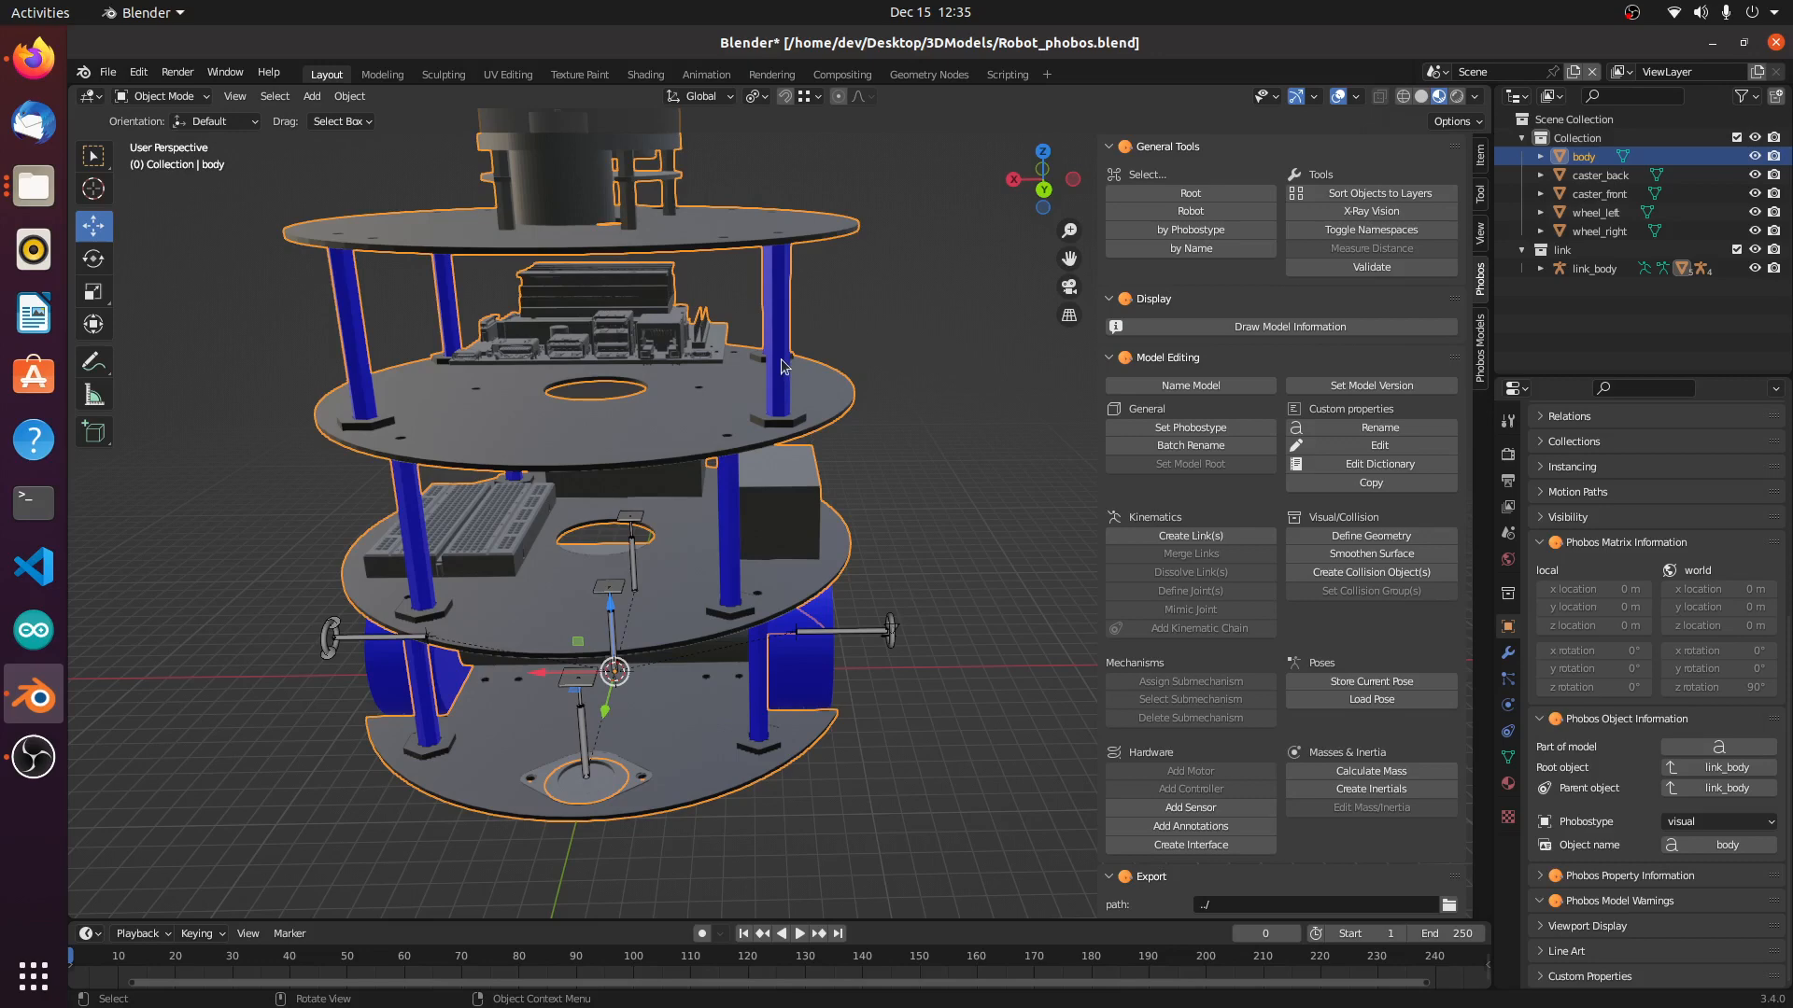
pyautogui.click(812, 666)
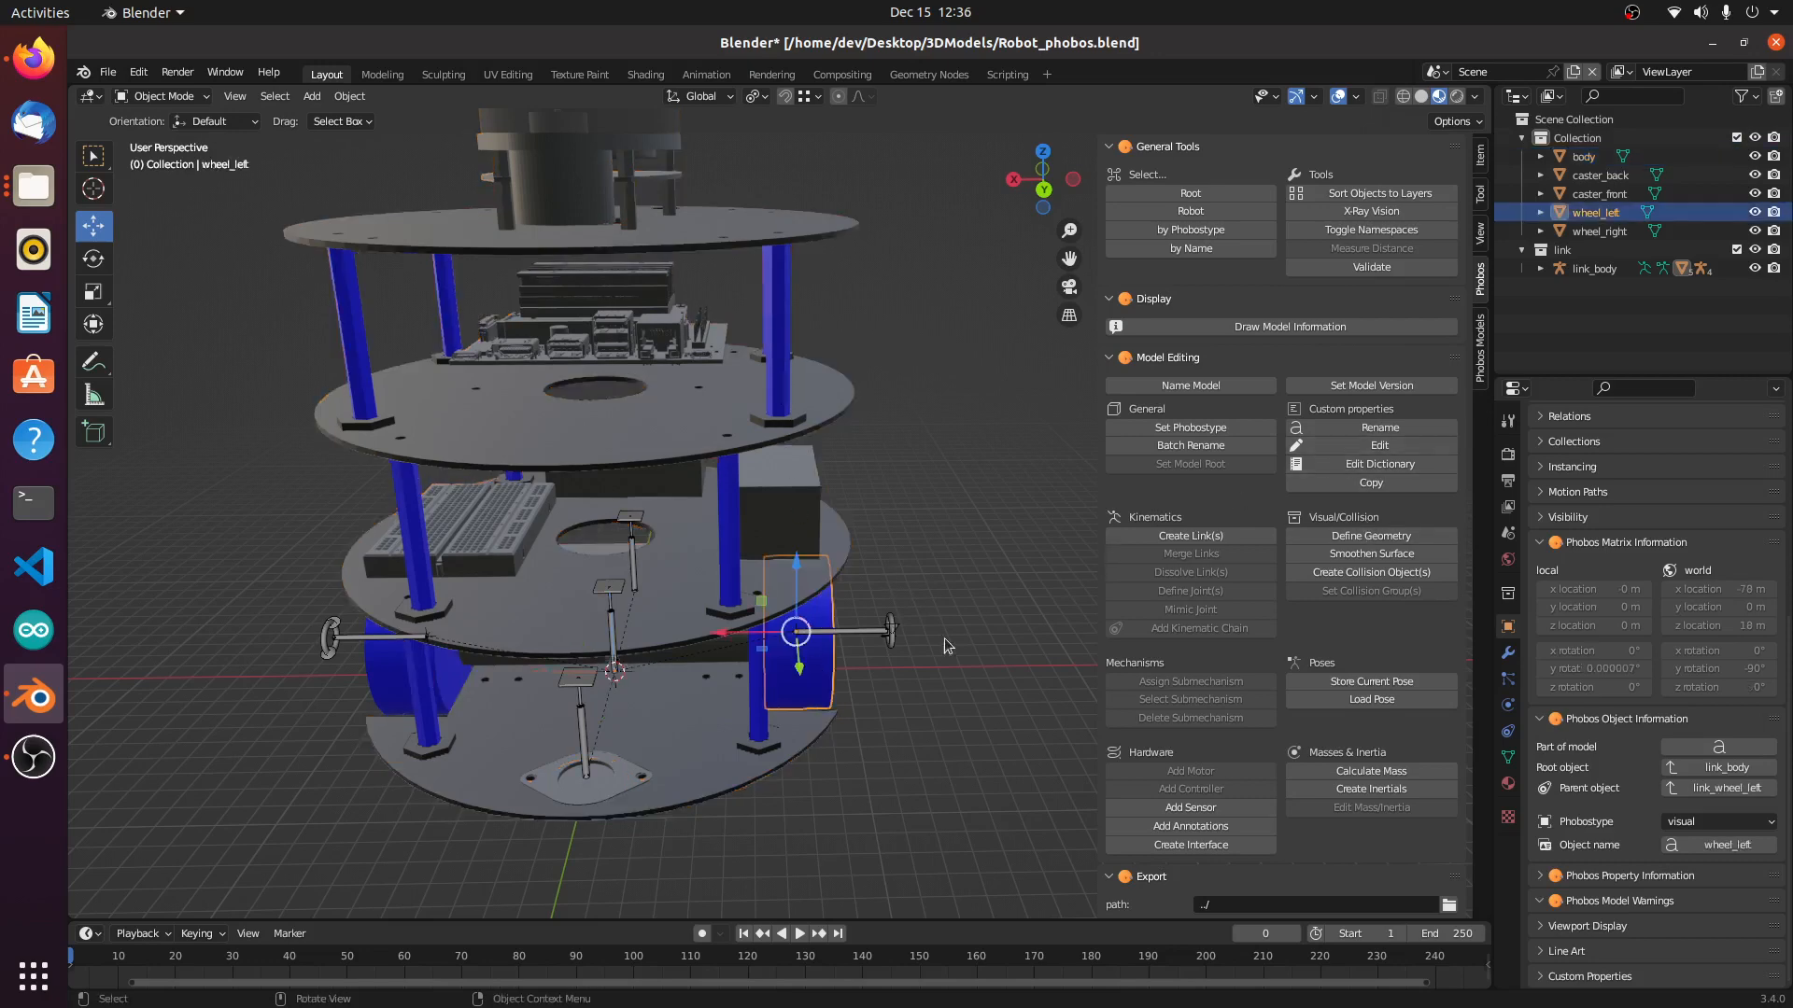
pyautogui.click(1368, 543)
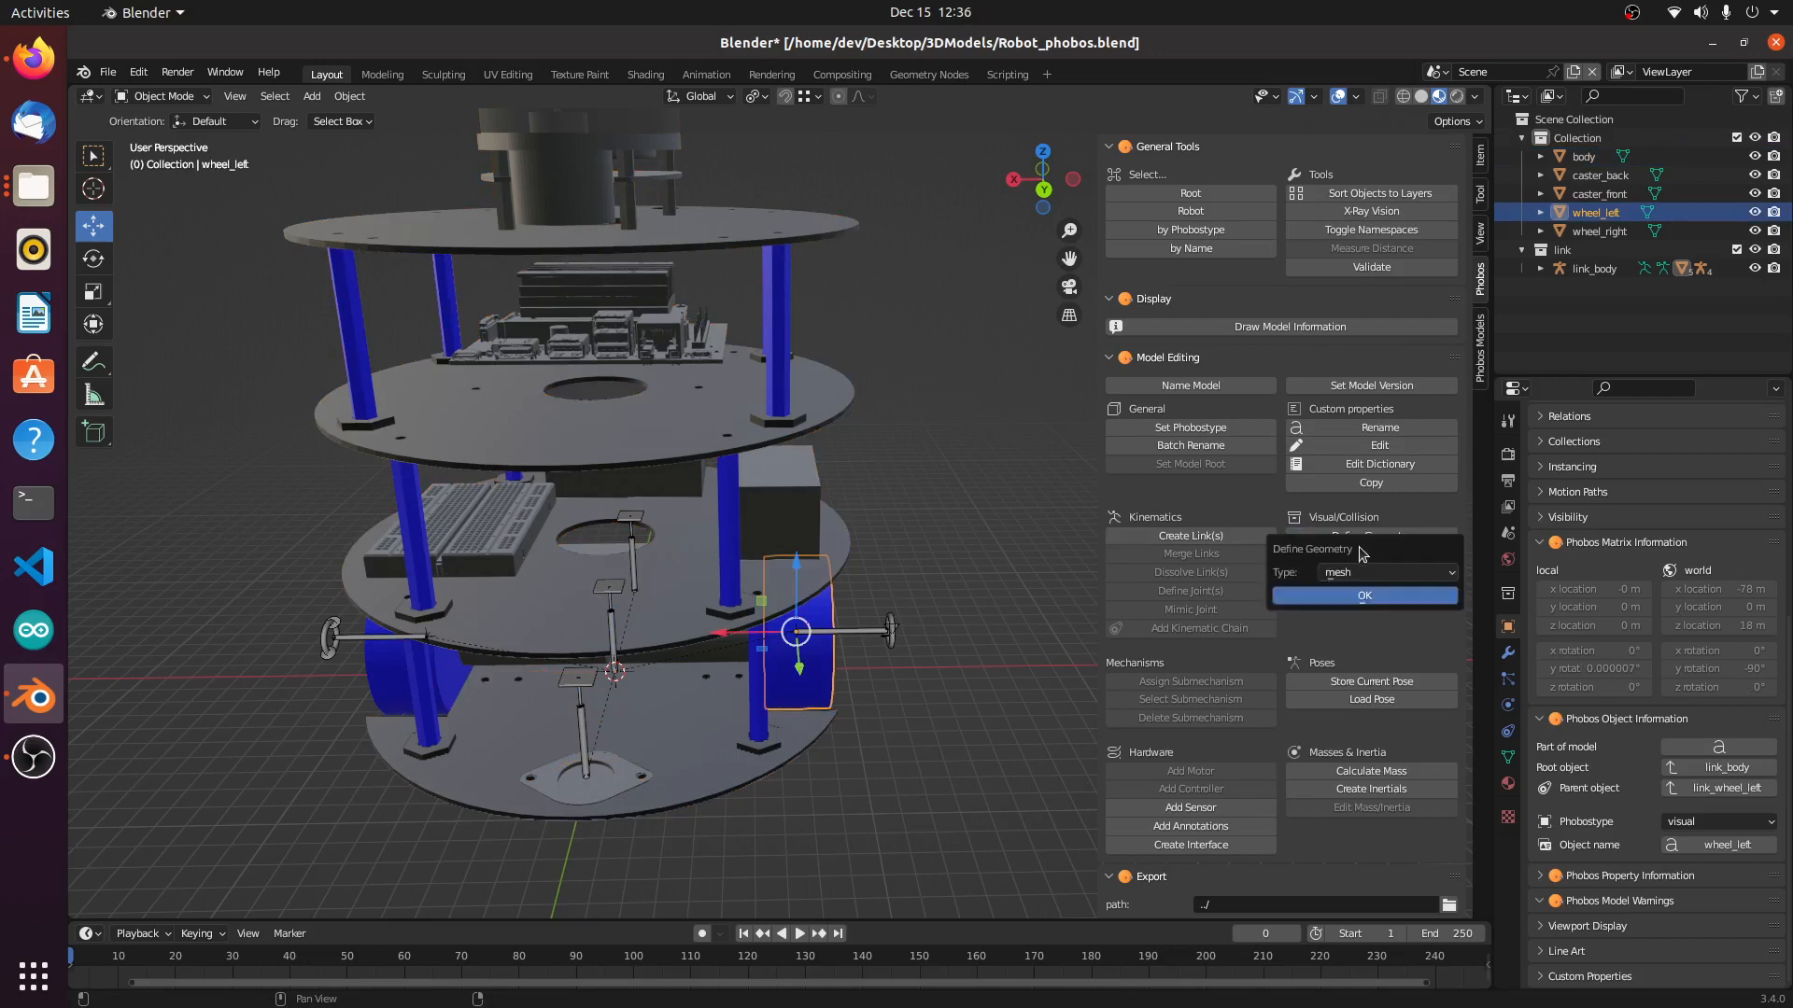
pyautogui.click(1369, 571)
pyautogui.click(1362, 621)
pyautogui.click(1364, 598)
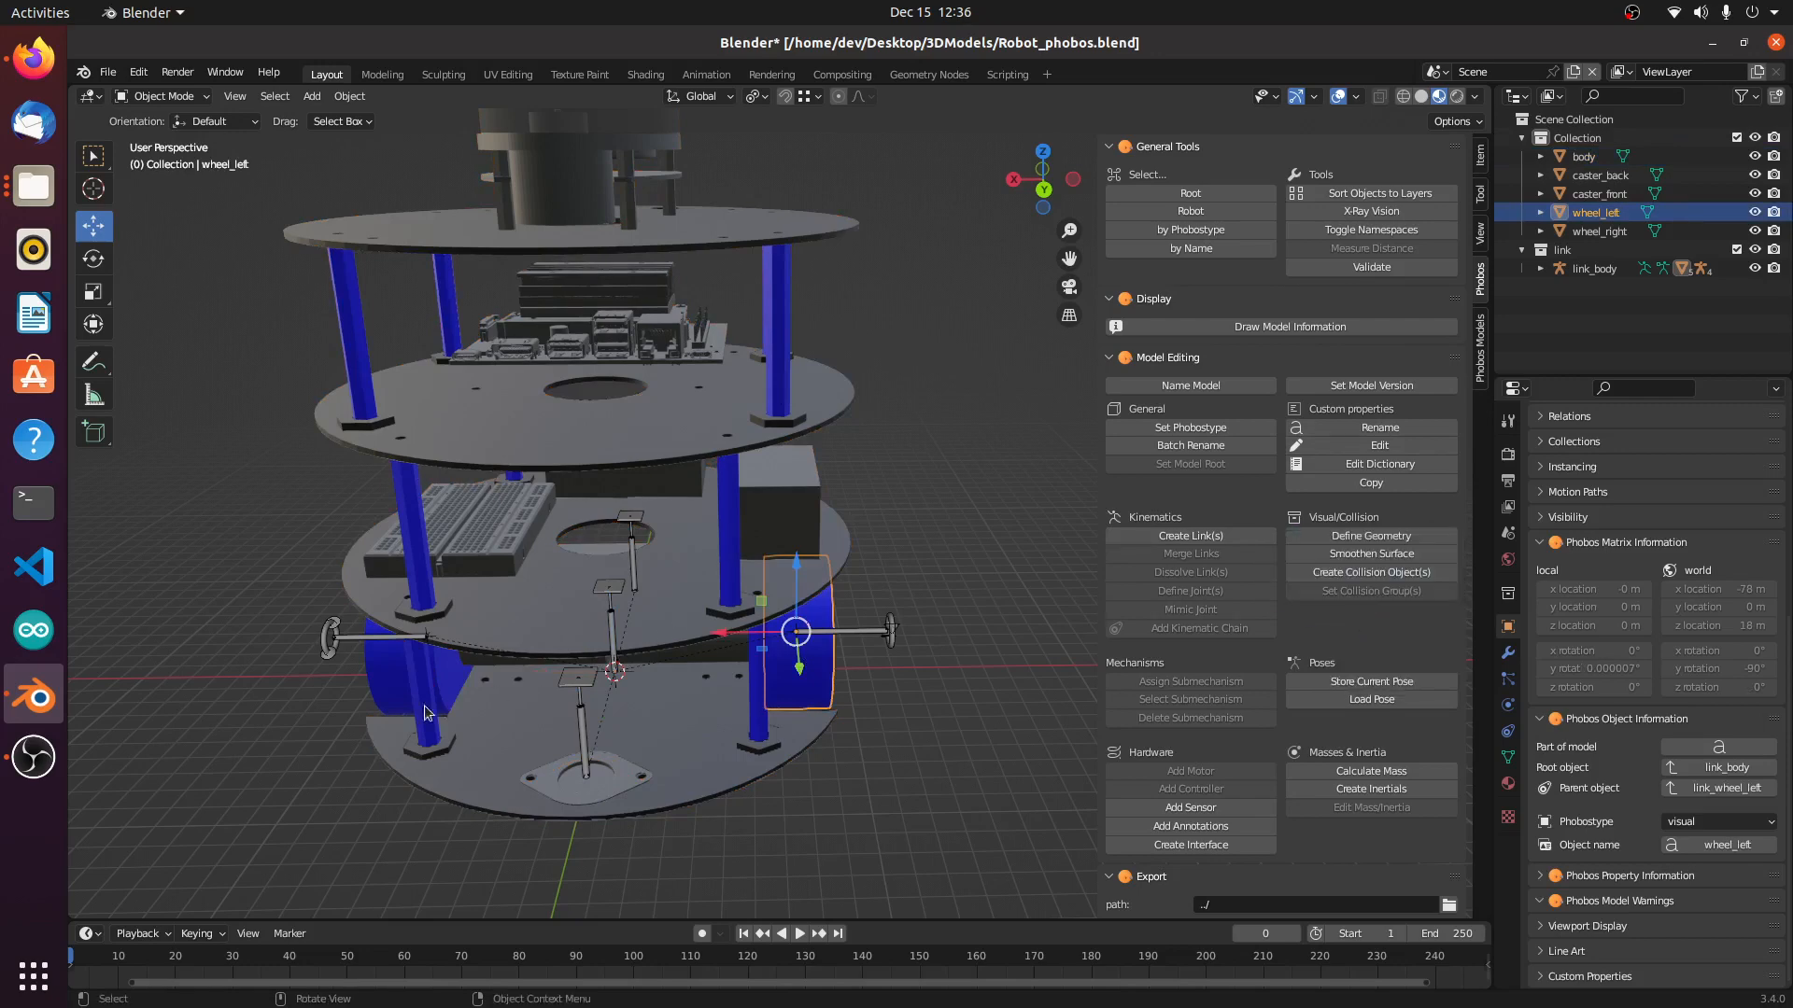
# Step: Define the geometry of the wheel_right visual as type cylinder
pyautogui.click(385, 669)
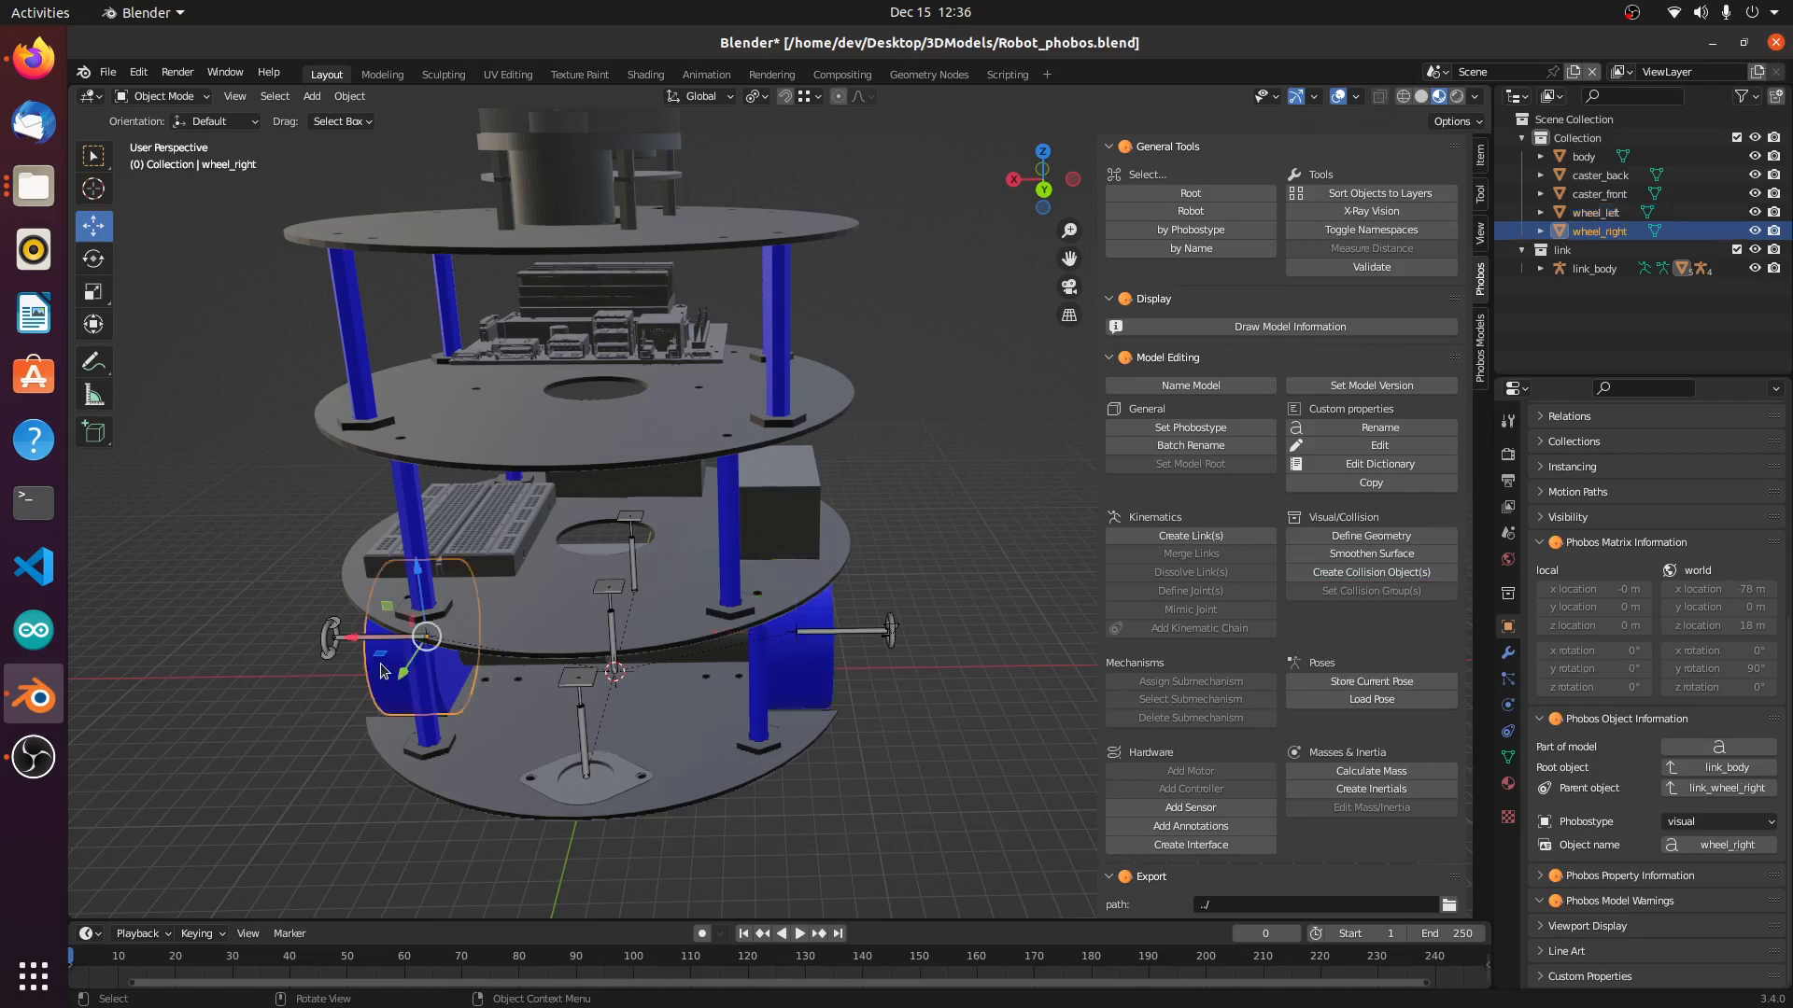
pyautogui.click(1350, 539)
pyautogui.click(1350, 600)
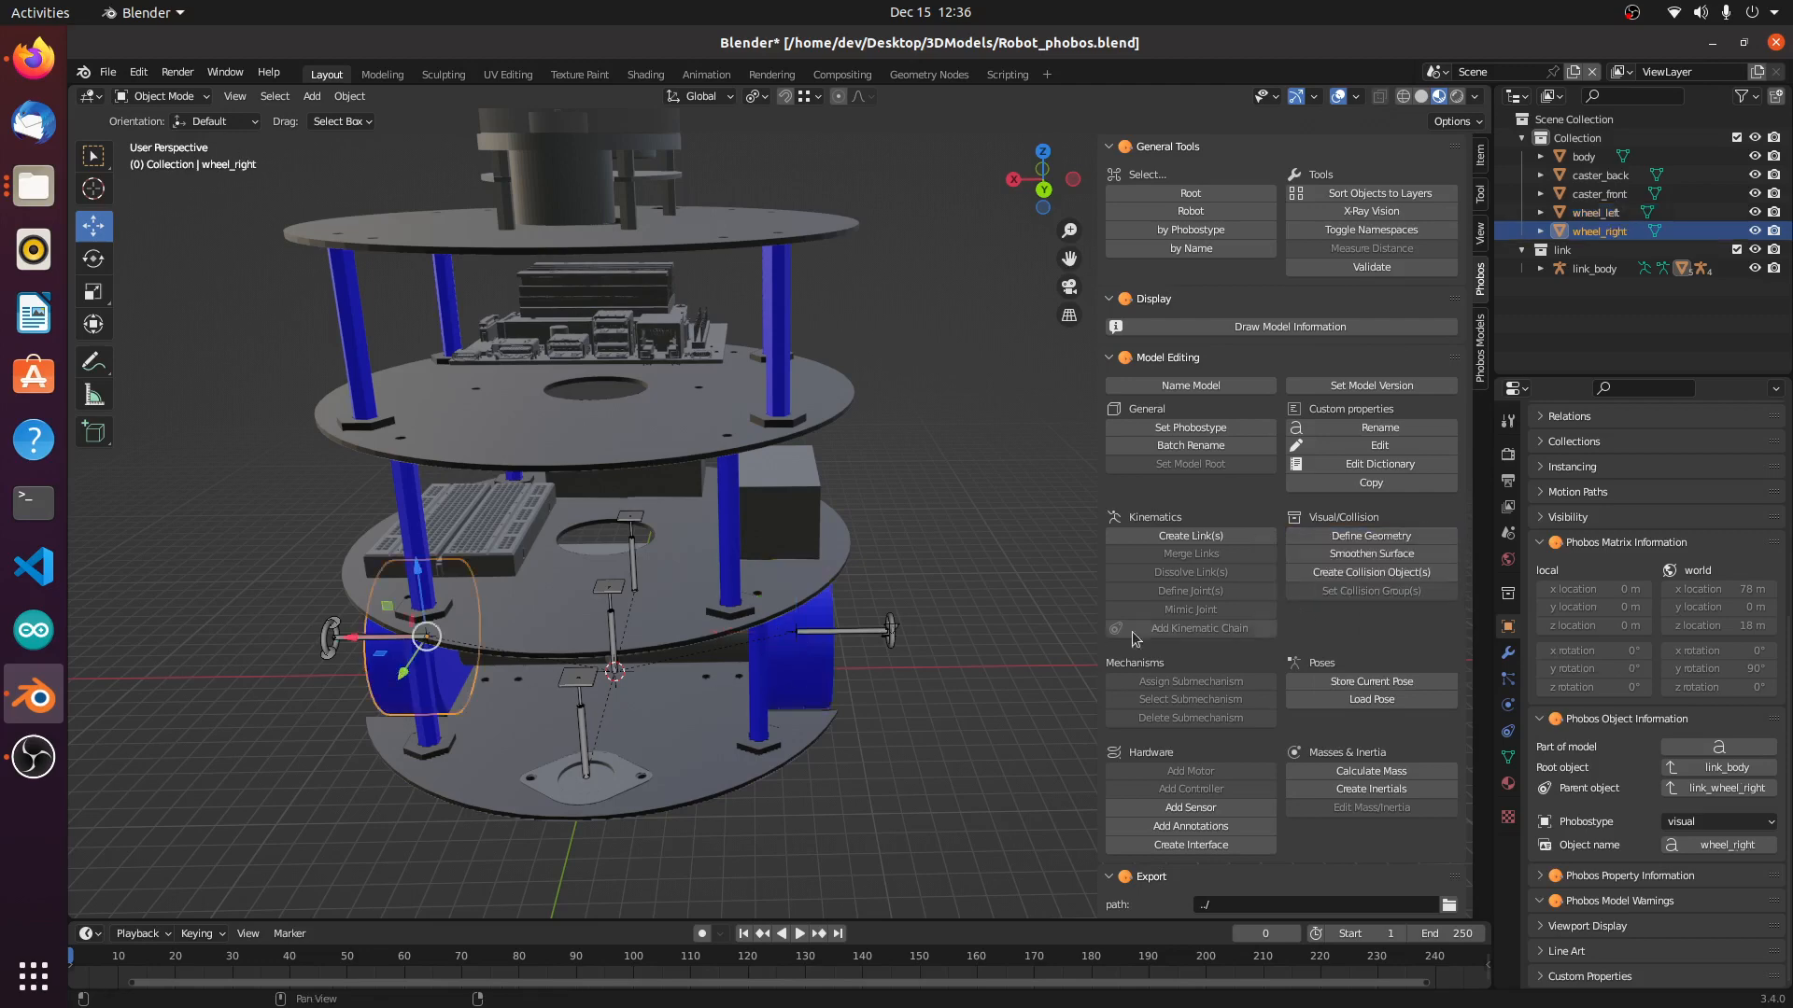
# Step: Define the geometry of the caster_front visual as type mesh
pyautogui.click(626, 779)
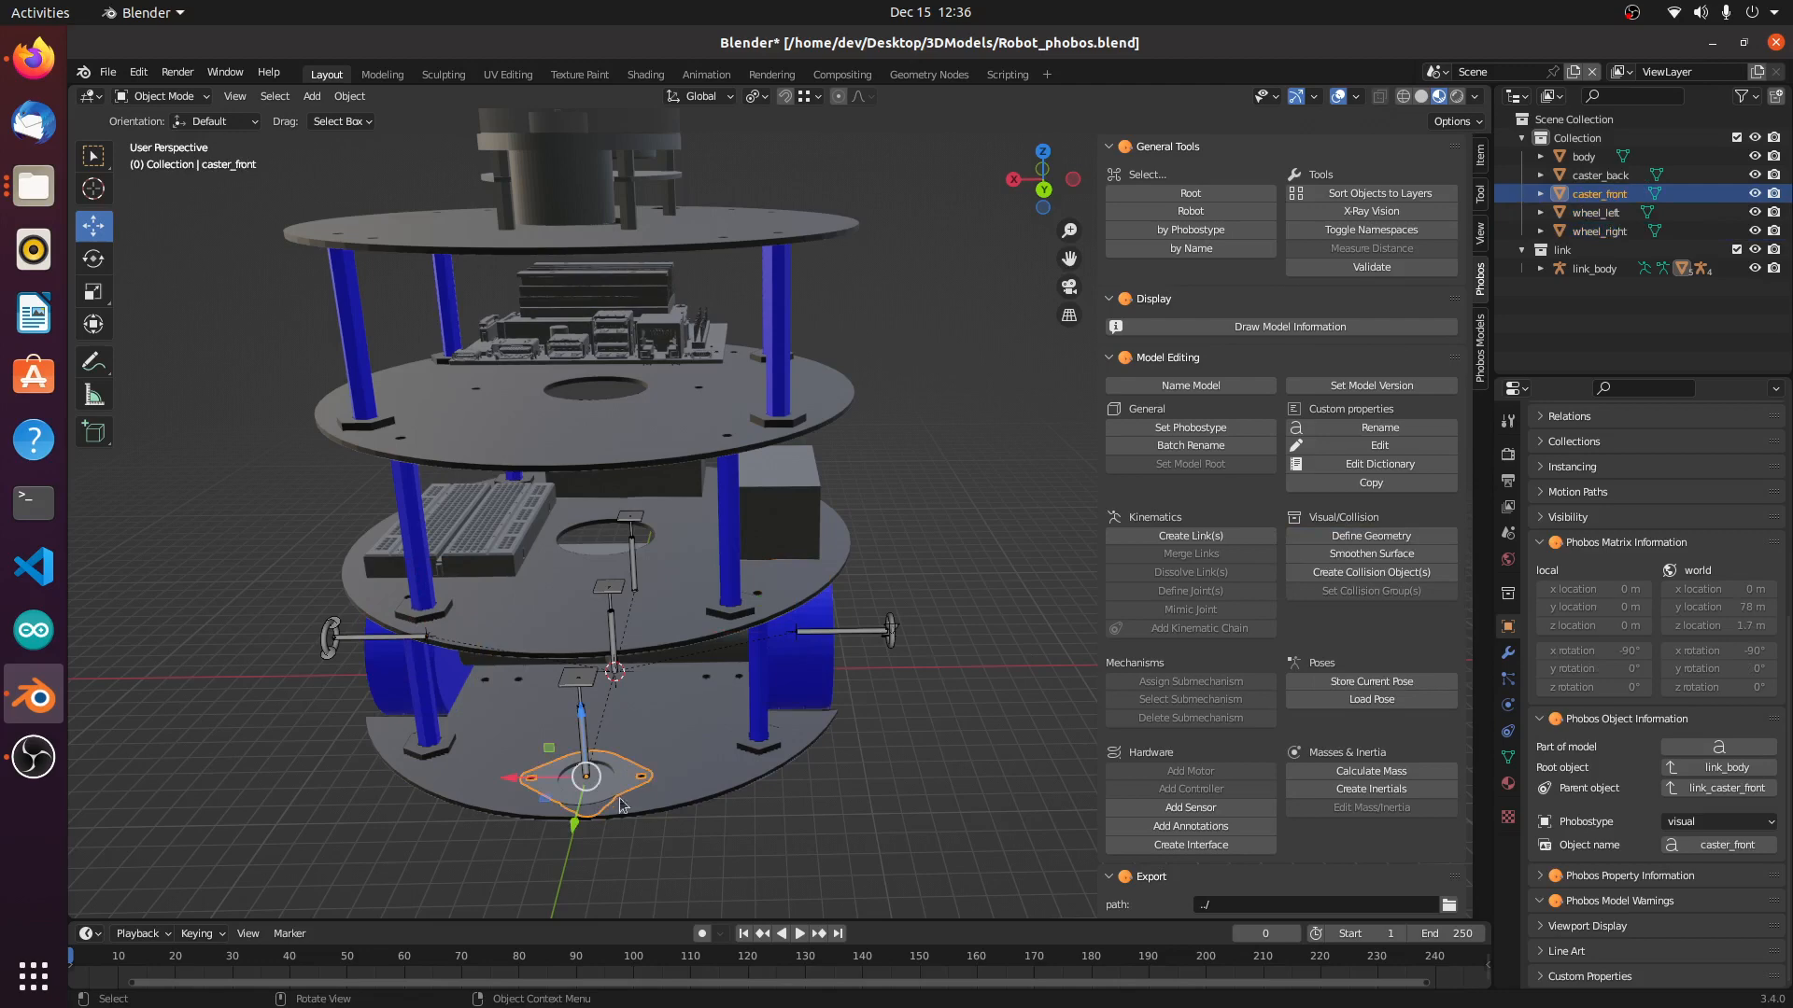
pyautogui.moveTo(948, 663); pyautogui.dragTo(947, 616, button='middle')
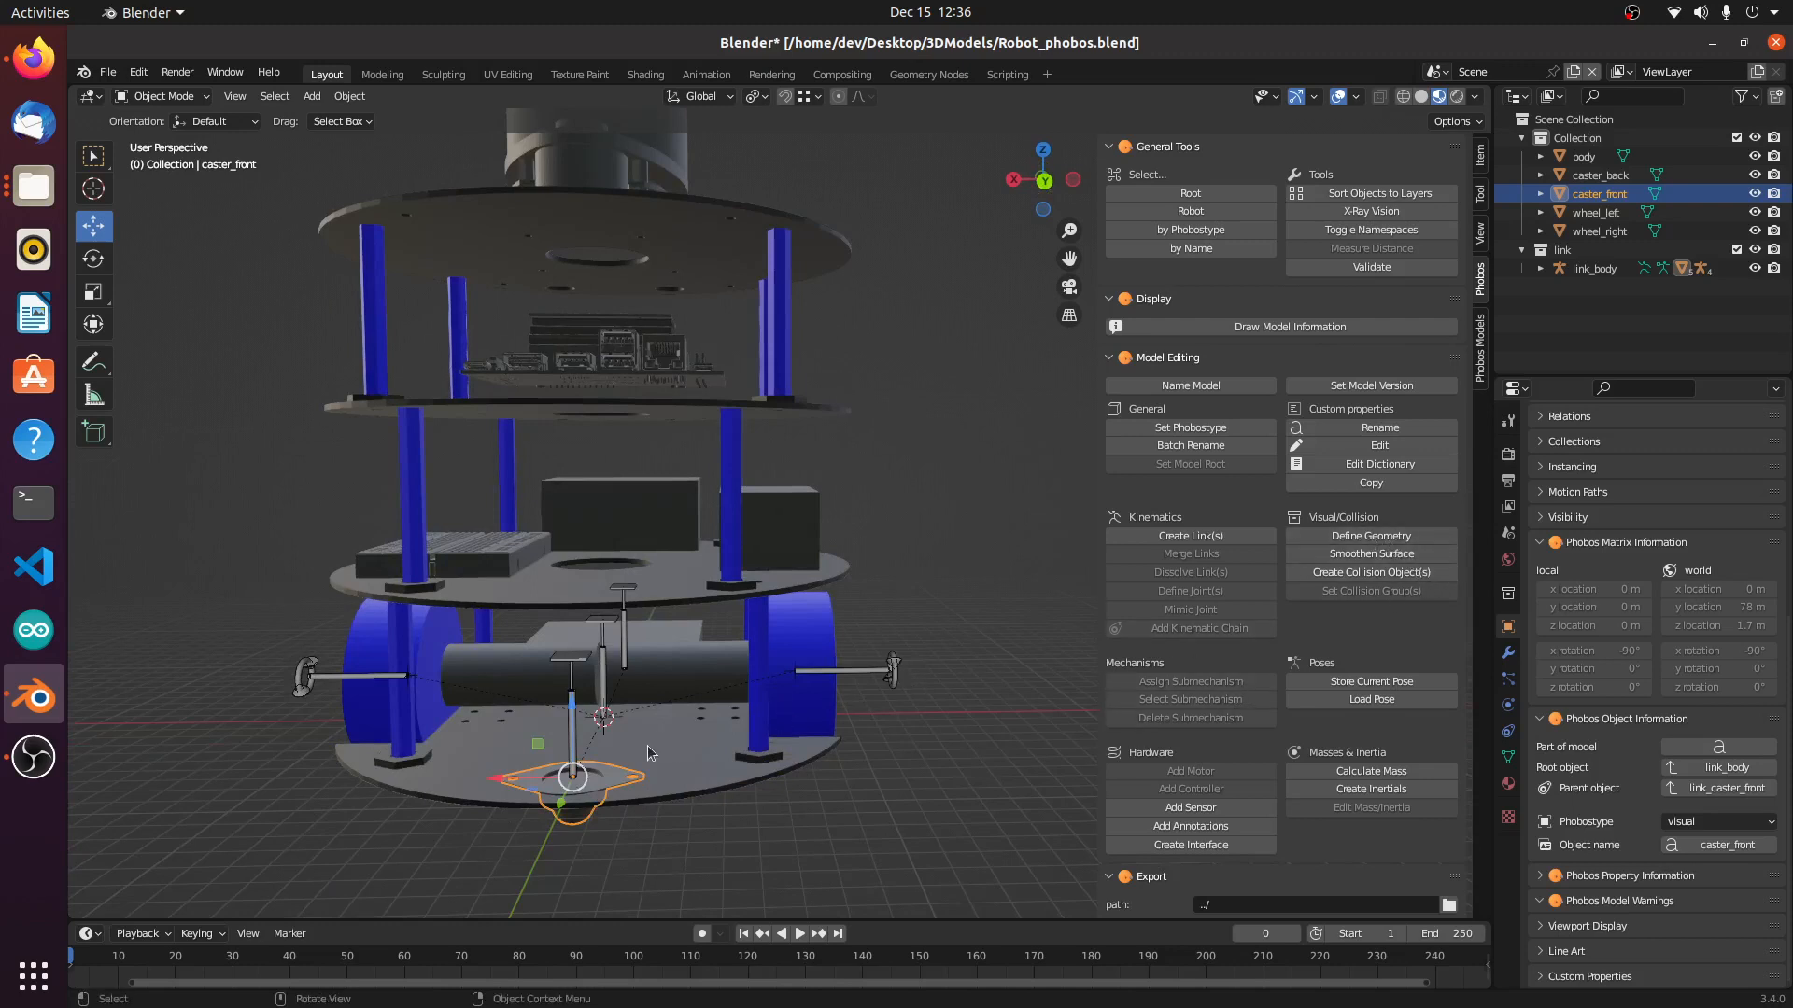
pyautogui.click(1373, 536)
pyautogui.click(1411, 570)
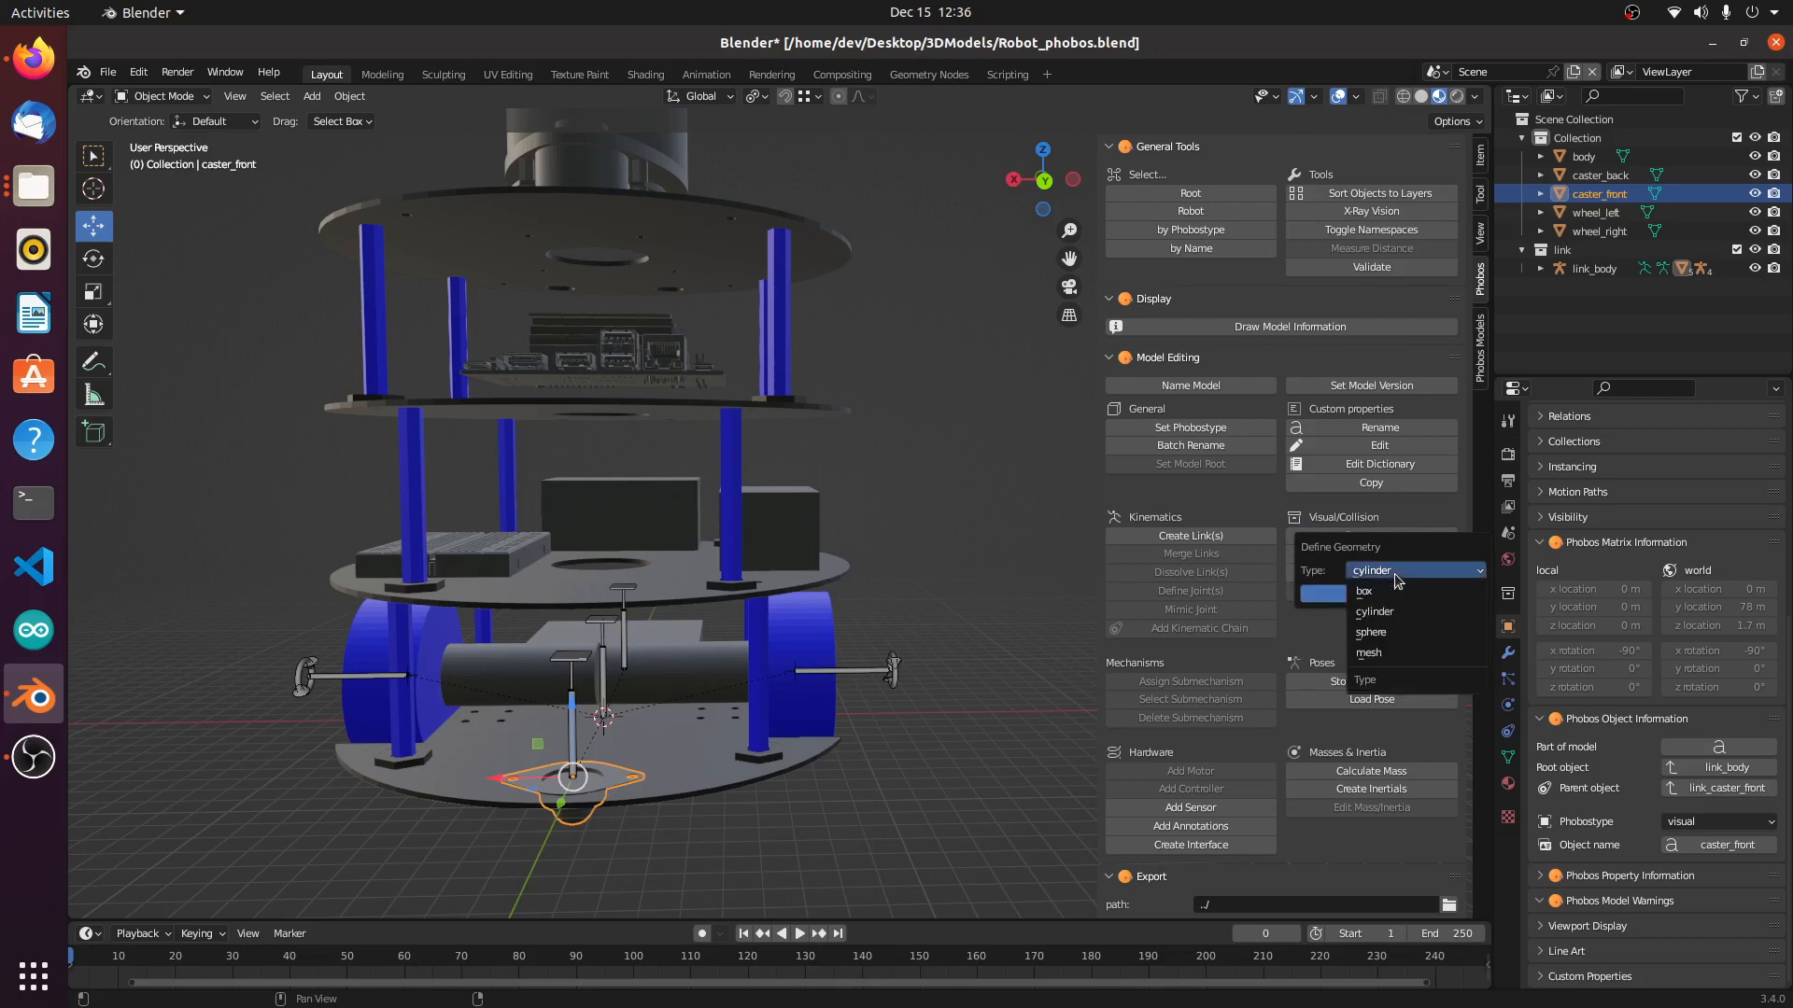
pyautogui.click(1380, 658)
pyautogui.click(1328, 595)
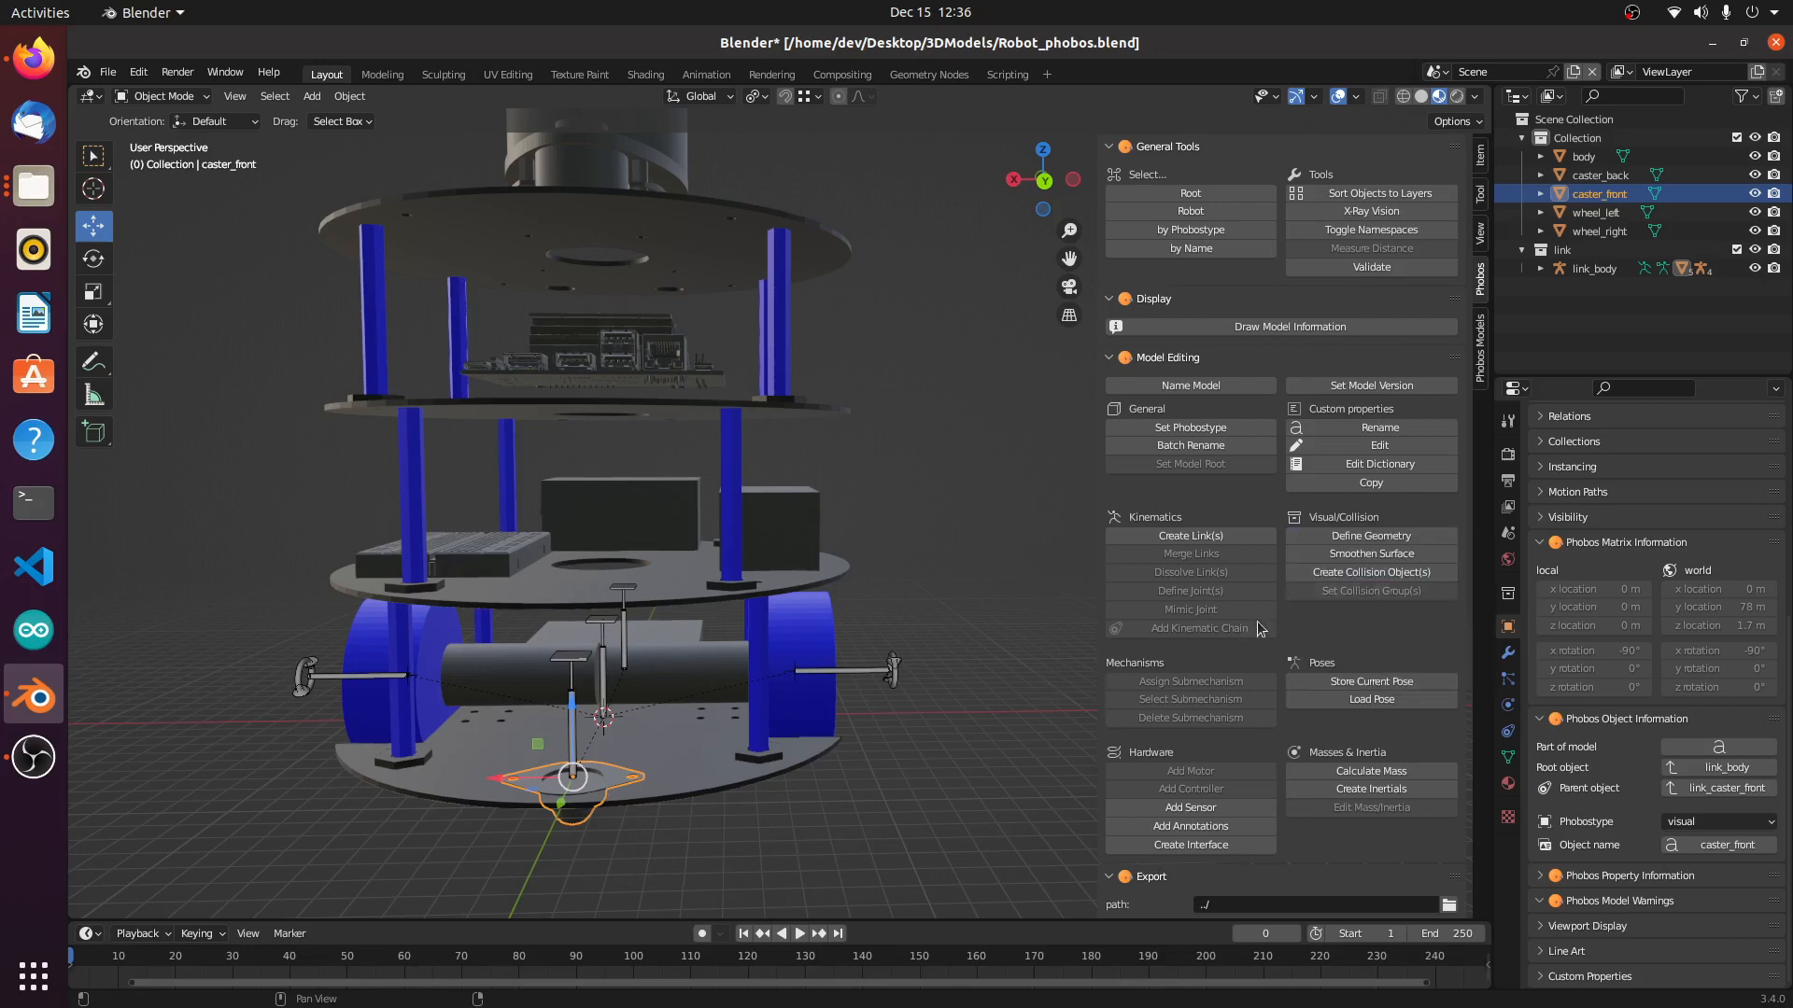
# Step: Define the geometry of the caster_back visual as type mesh
pyautogui.moveTo(885, 702); pyautogui.dragTo(791, 696, button='middle')
pyautogui.click(791, 693)
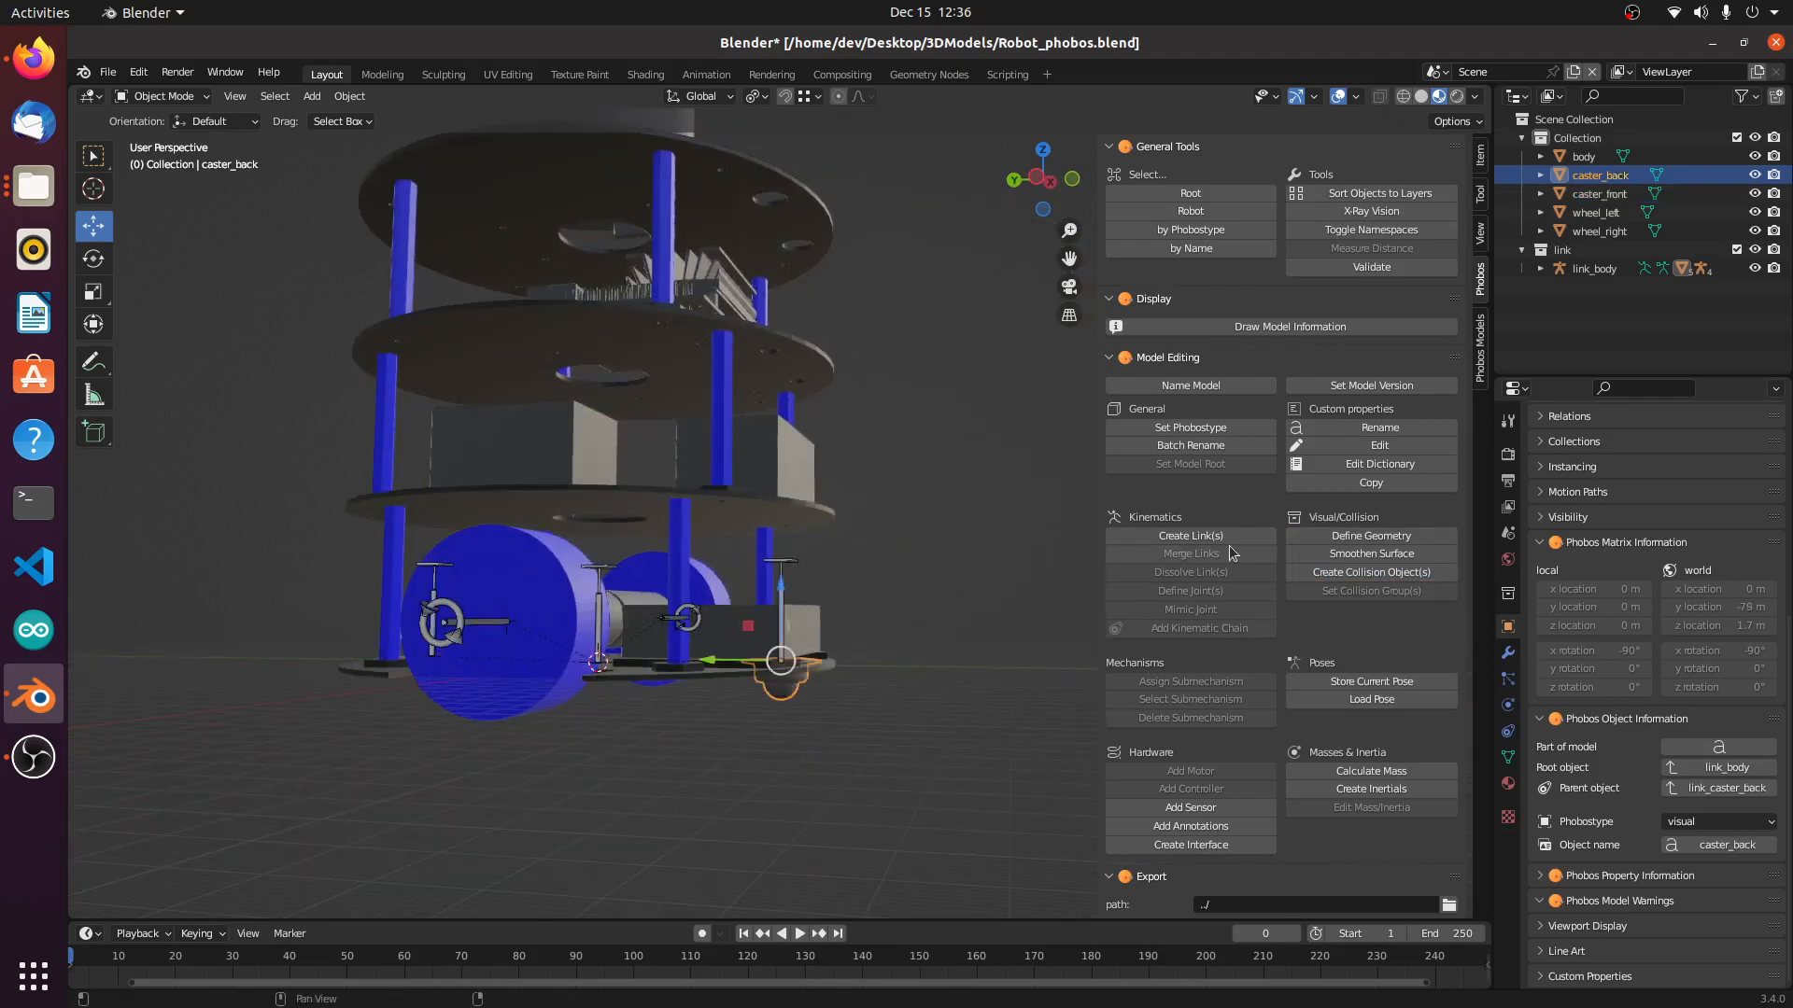
pyautogui.click(1333, 536)
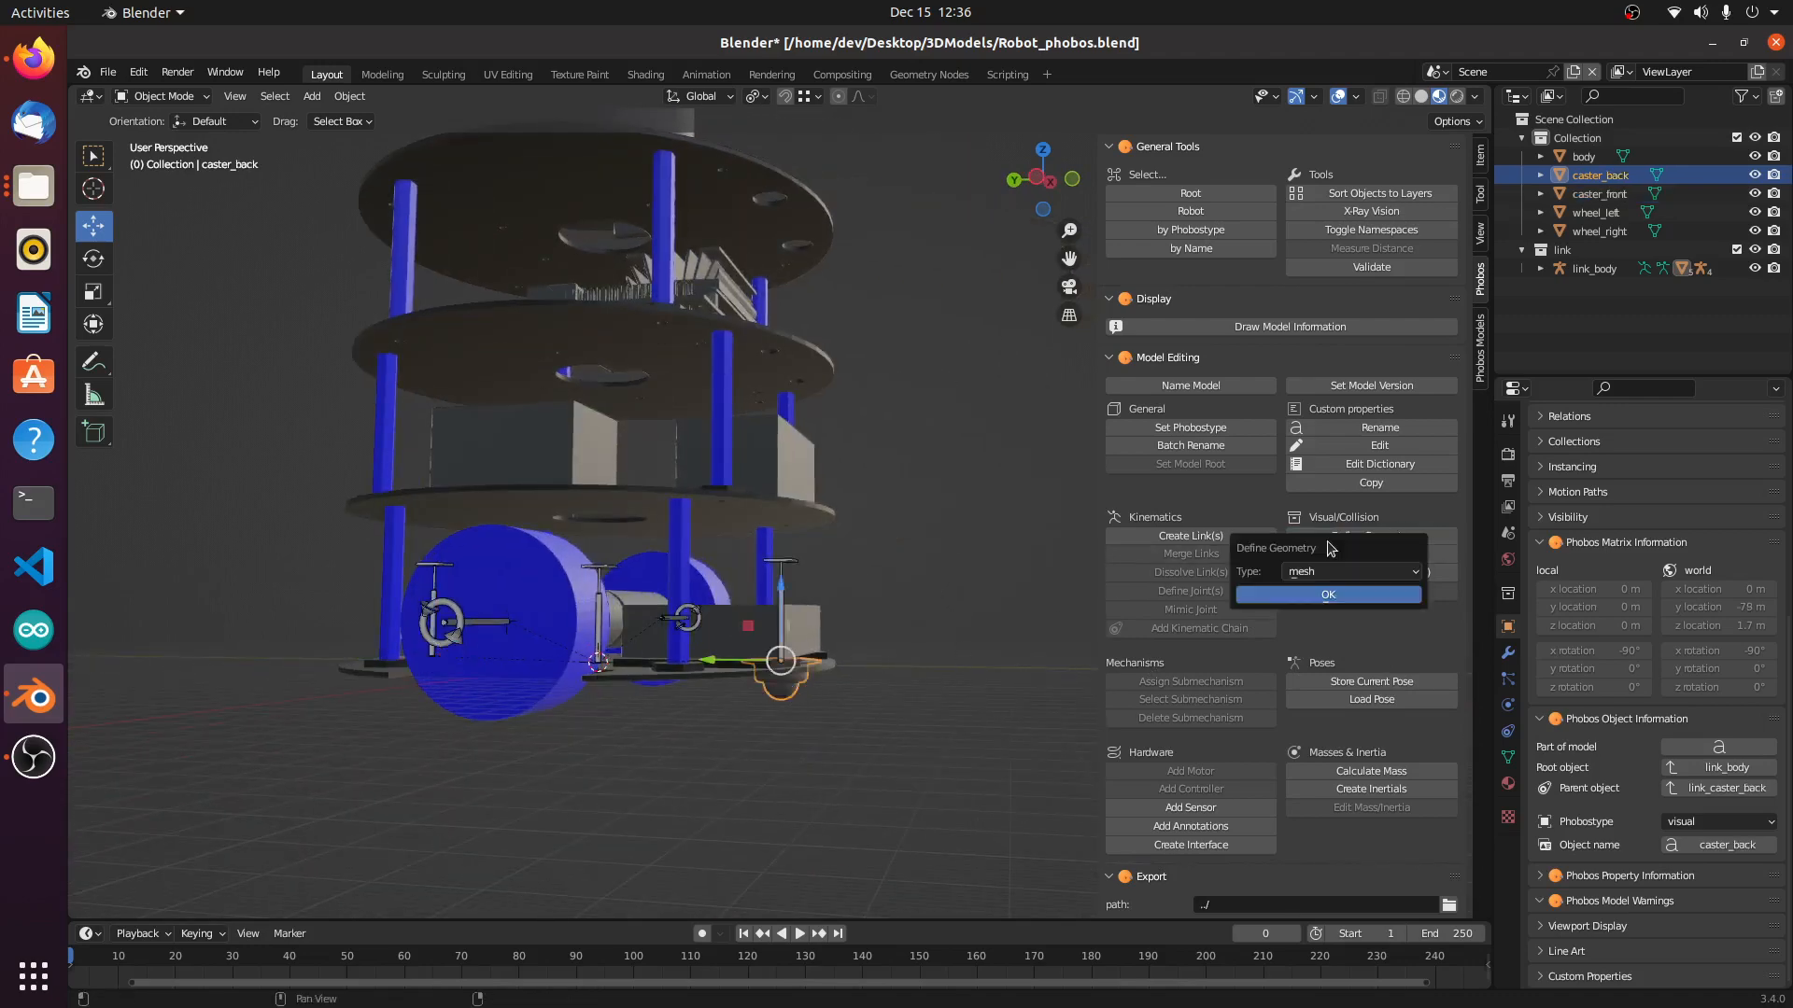
pyautogui.click(1327, 594)
# Step: Expand the Phobos property information of caster_back and check its material and geometry entries
pyautogui.moveTo(891, 660); pyautogui.dragTo(986, 707, button='middle')
pyautogui.click(1546, 876)
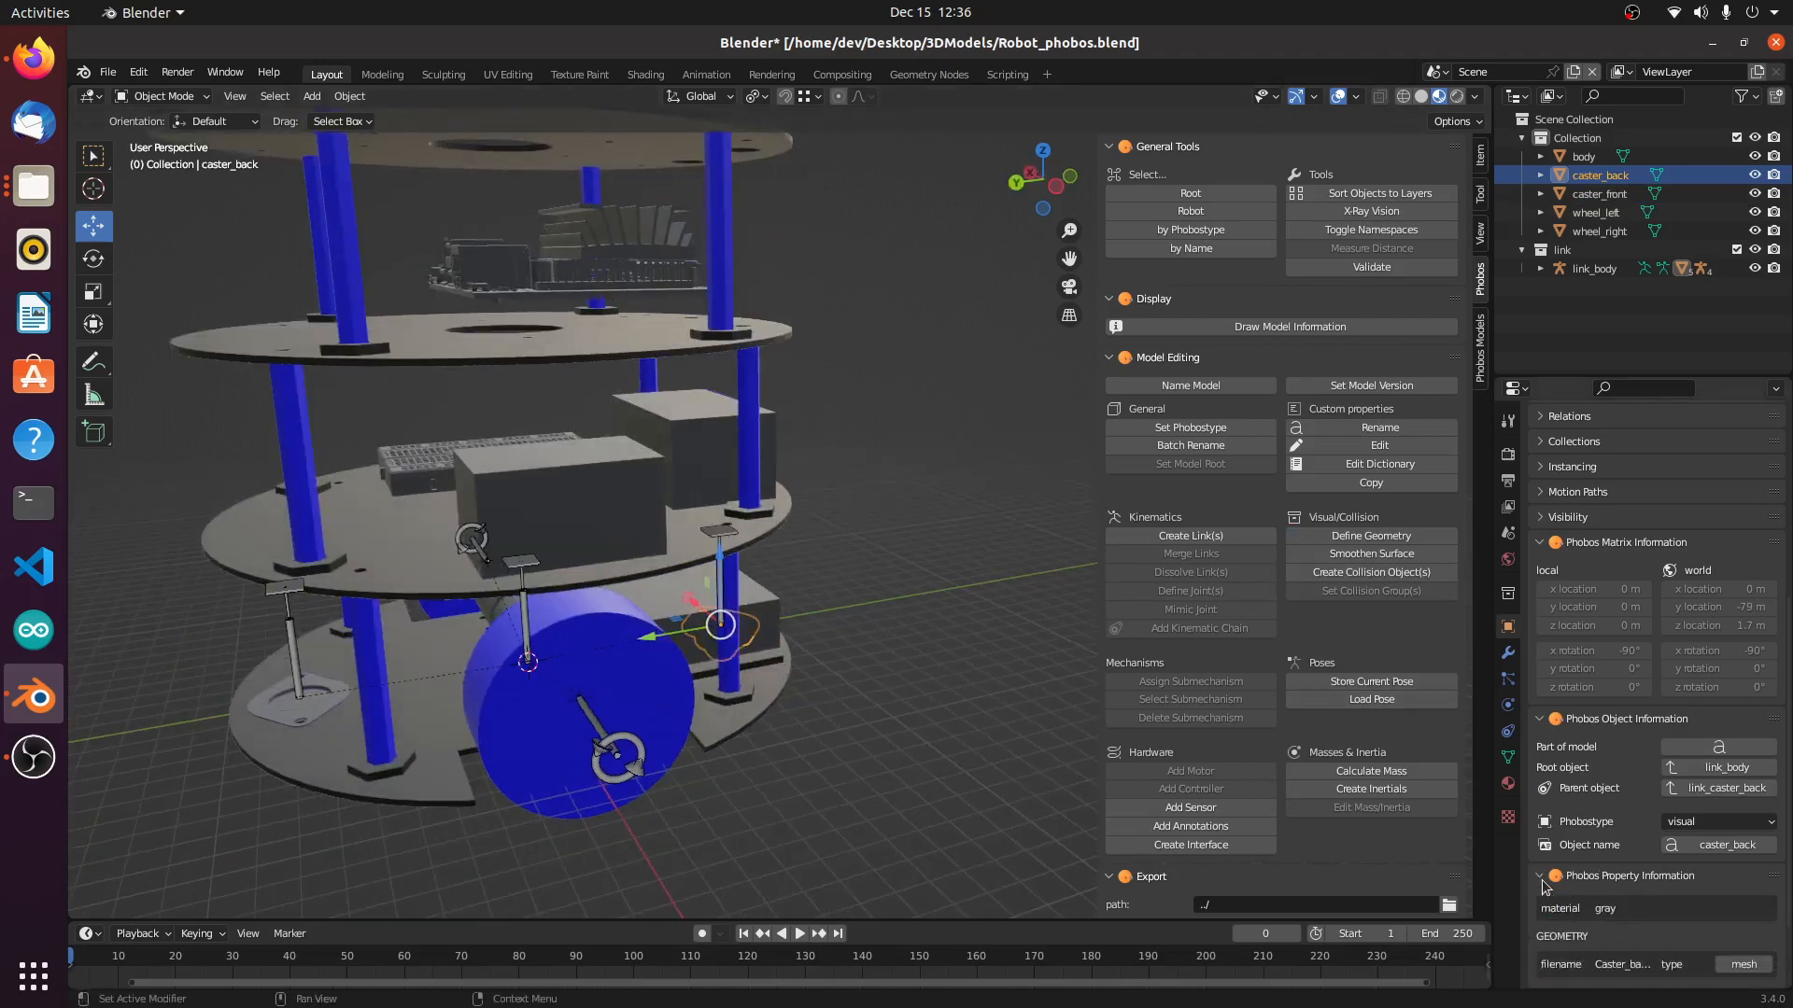
pyautogui.scroll(-3, 1578, 887)
pyautogui.moveTo(911, 738); pyautogui.dragTo(943, 720, button='middle')
pyautogui.moveTo(801, 608); pyautogui.dragTo(760, 648, button='middle')
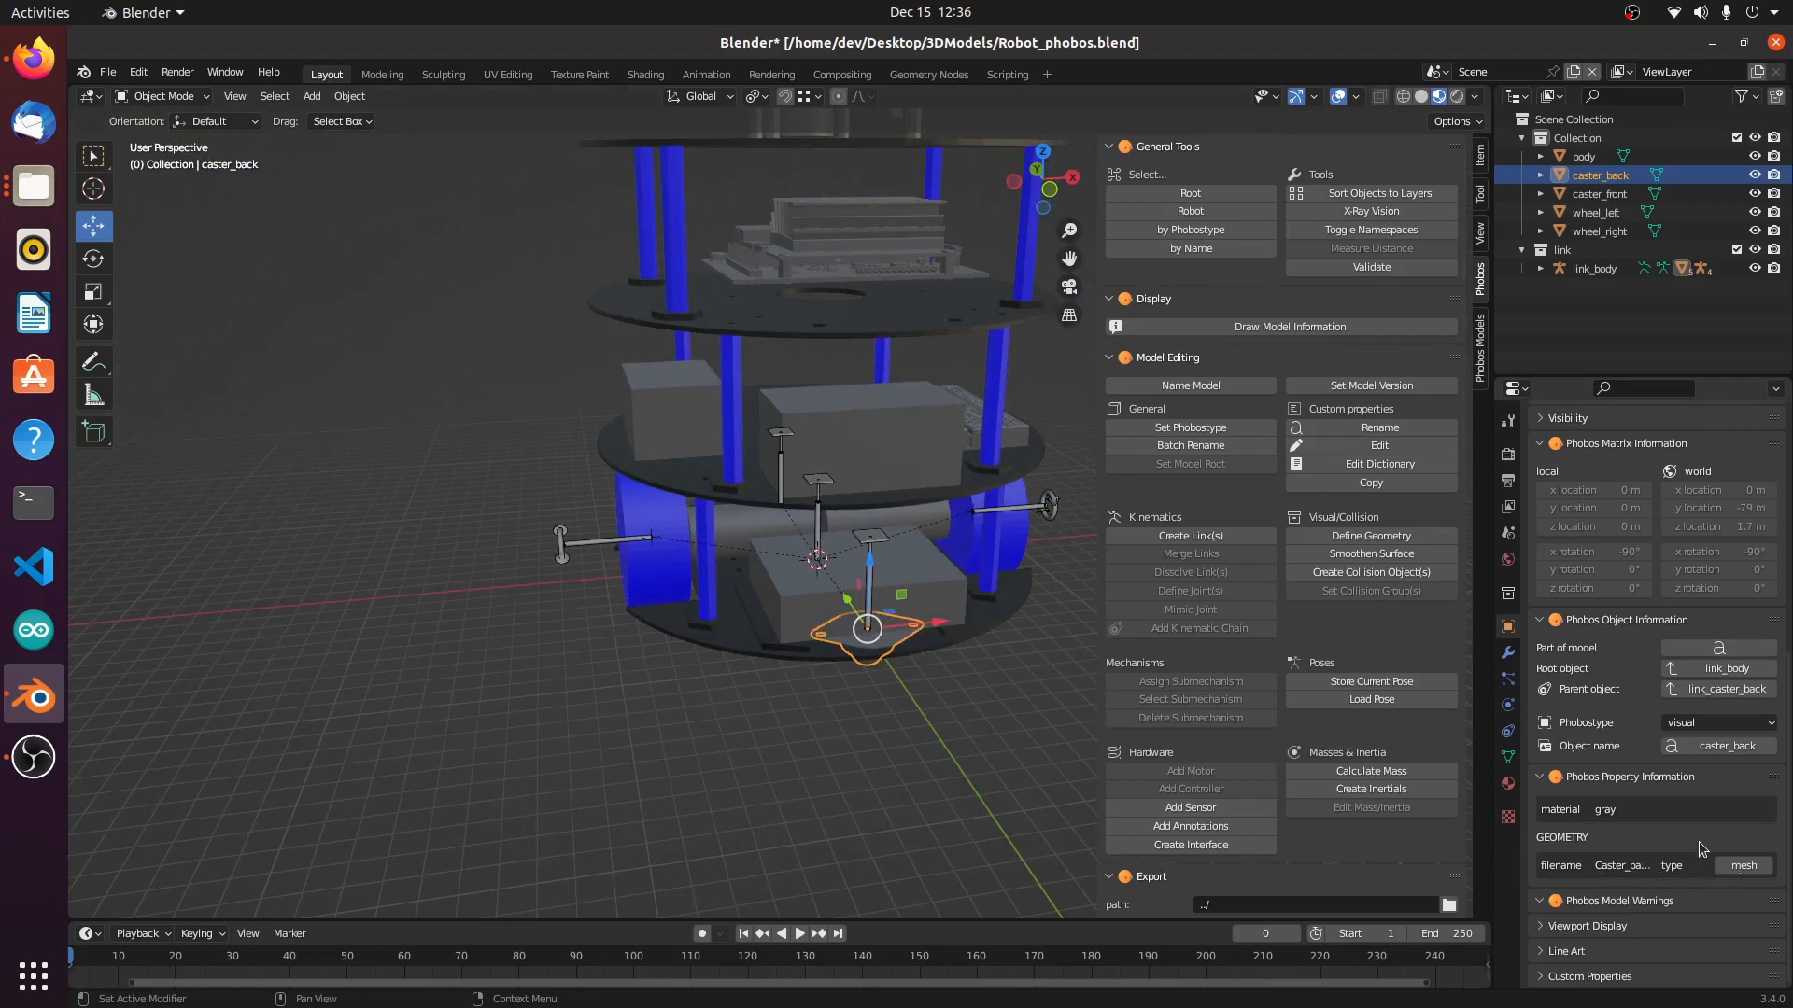
pyautogui.scroll(2, 1690, 744)
pyautogui.scroll(-1, 1688, 740)
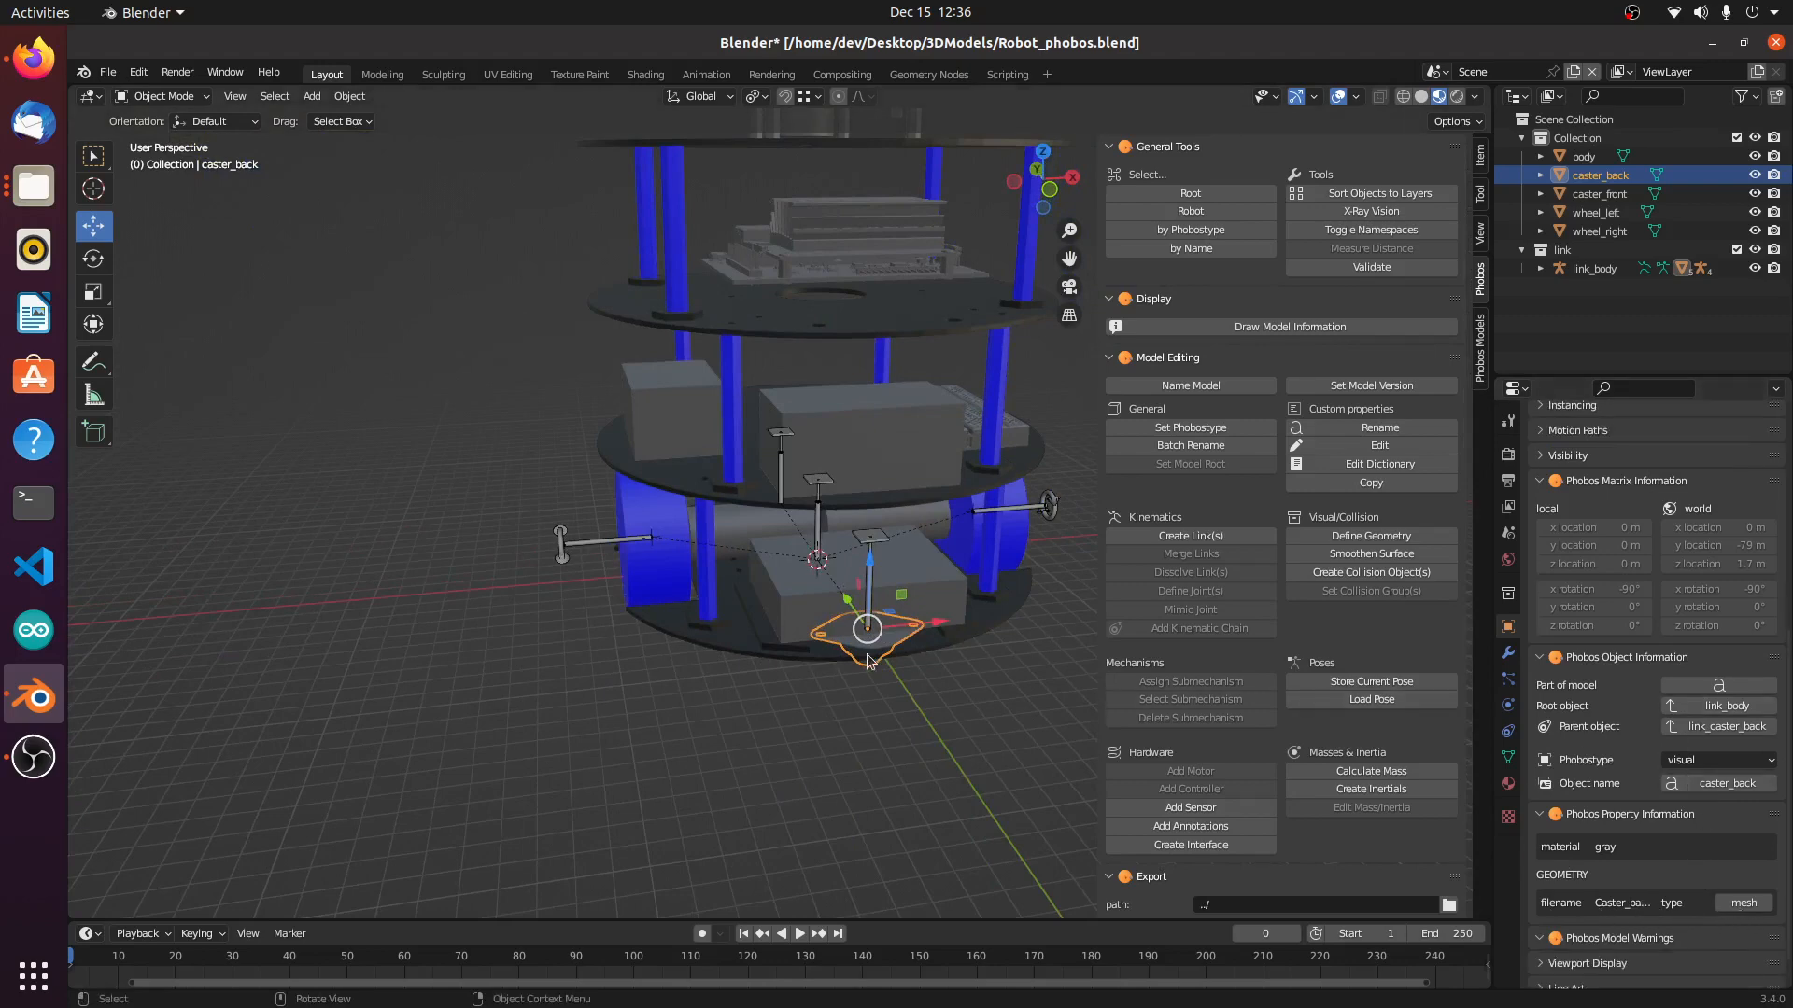
# Step: Look over the robot from several sides and save the model to Robot_phobos.blend
pyautogui.moveTo(667, 687); pyautogui.dragTo(844, 689, button='middle')
pyautogui.scroll(-5, 642, 731)
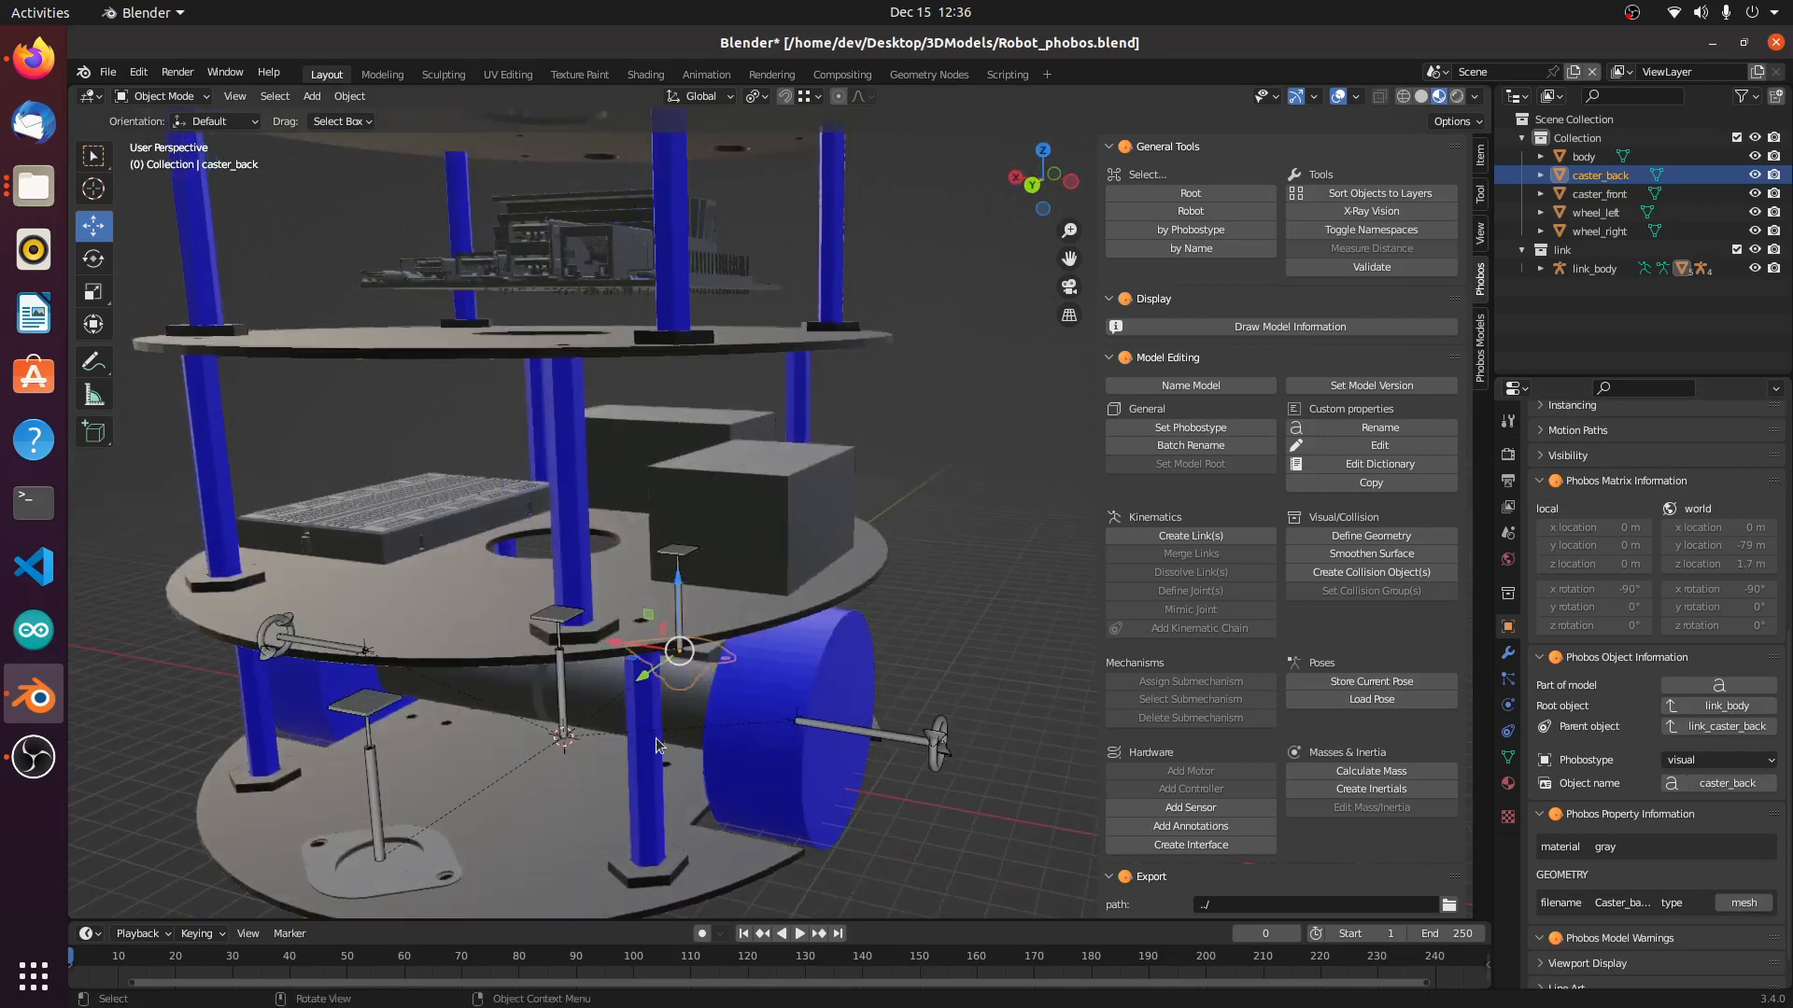
pyautogui.scroll(-2, 753, 724)
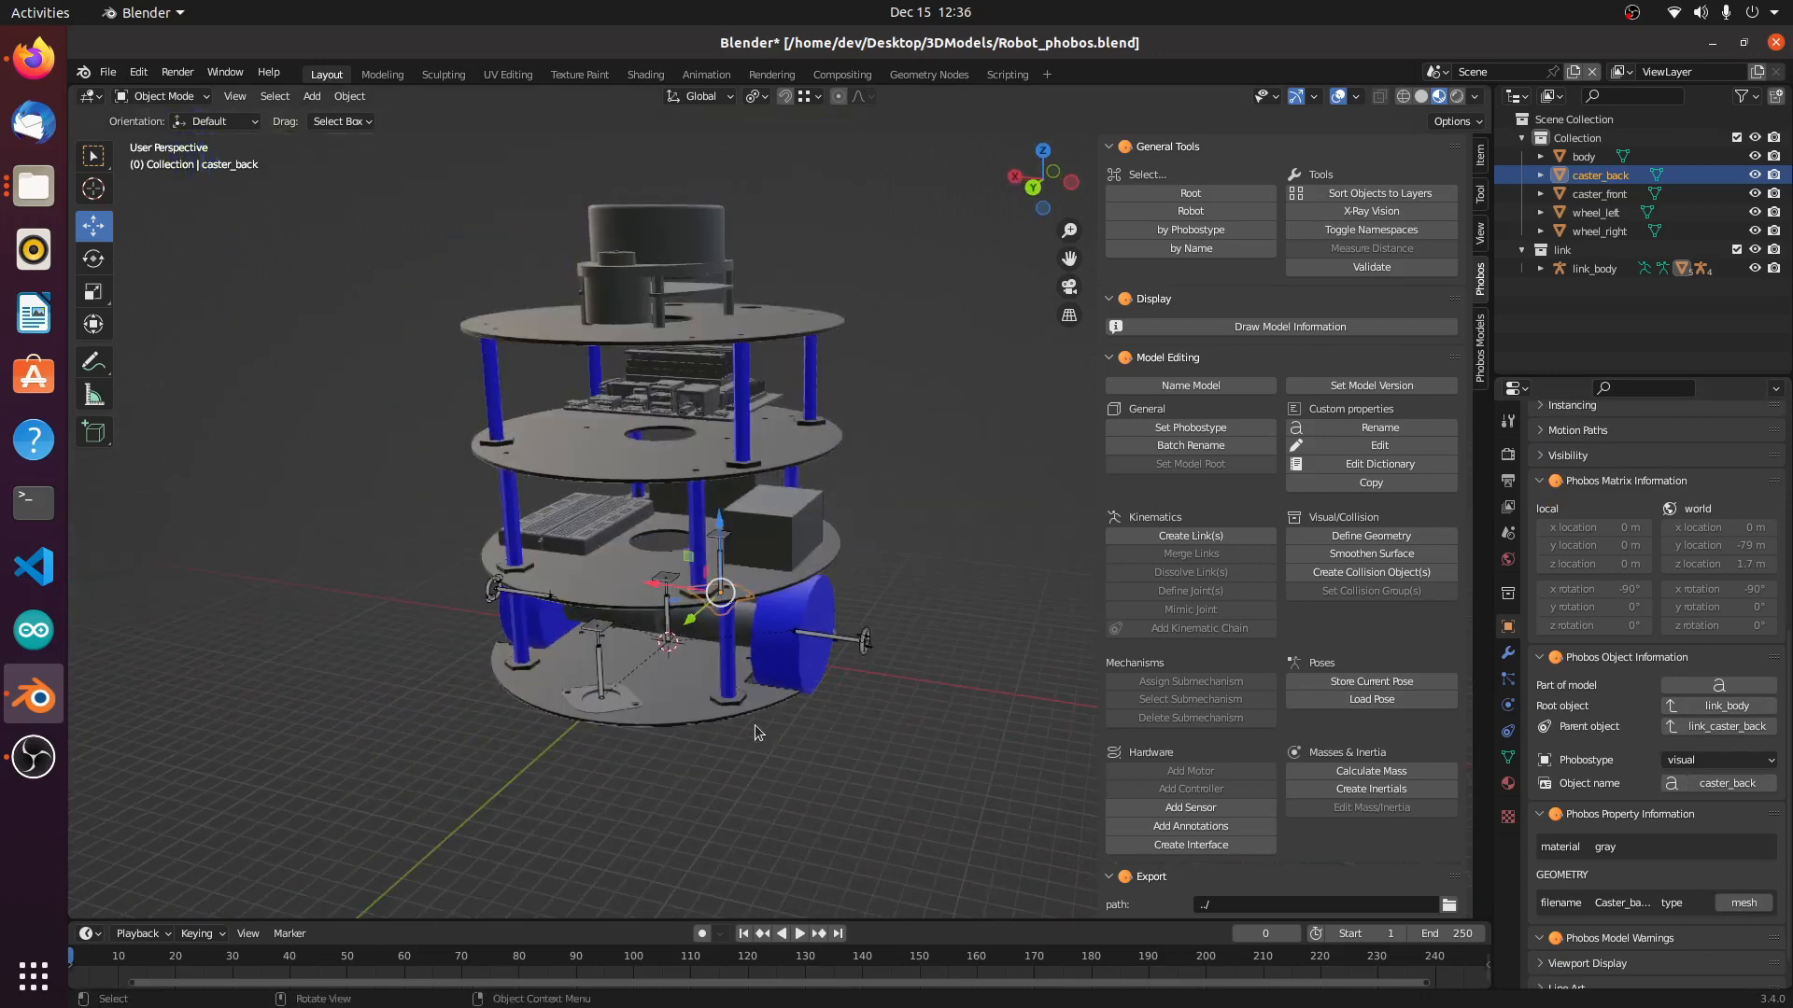
pyautogui.moveTo(730, 685); pyautogui.dragTo(859, 697, button='middle')
pyautogui.scroll(3, 859, 696)
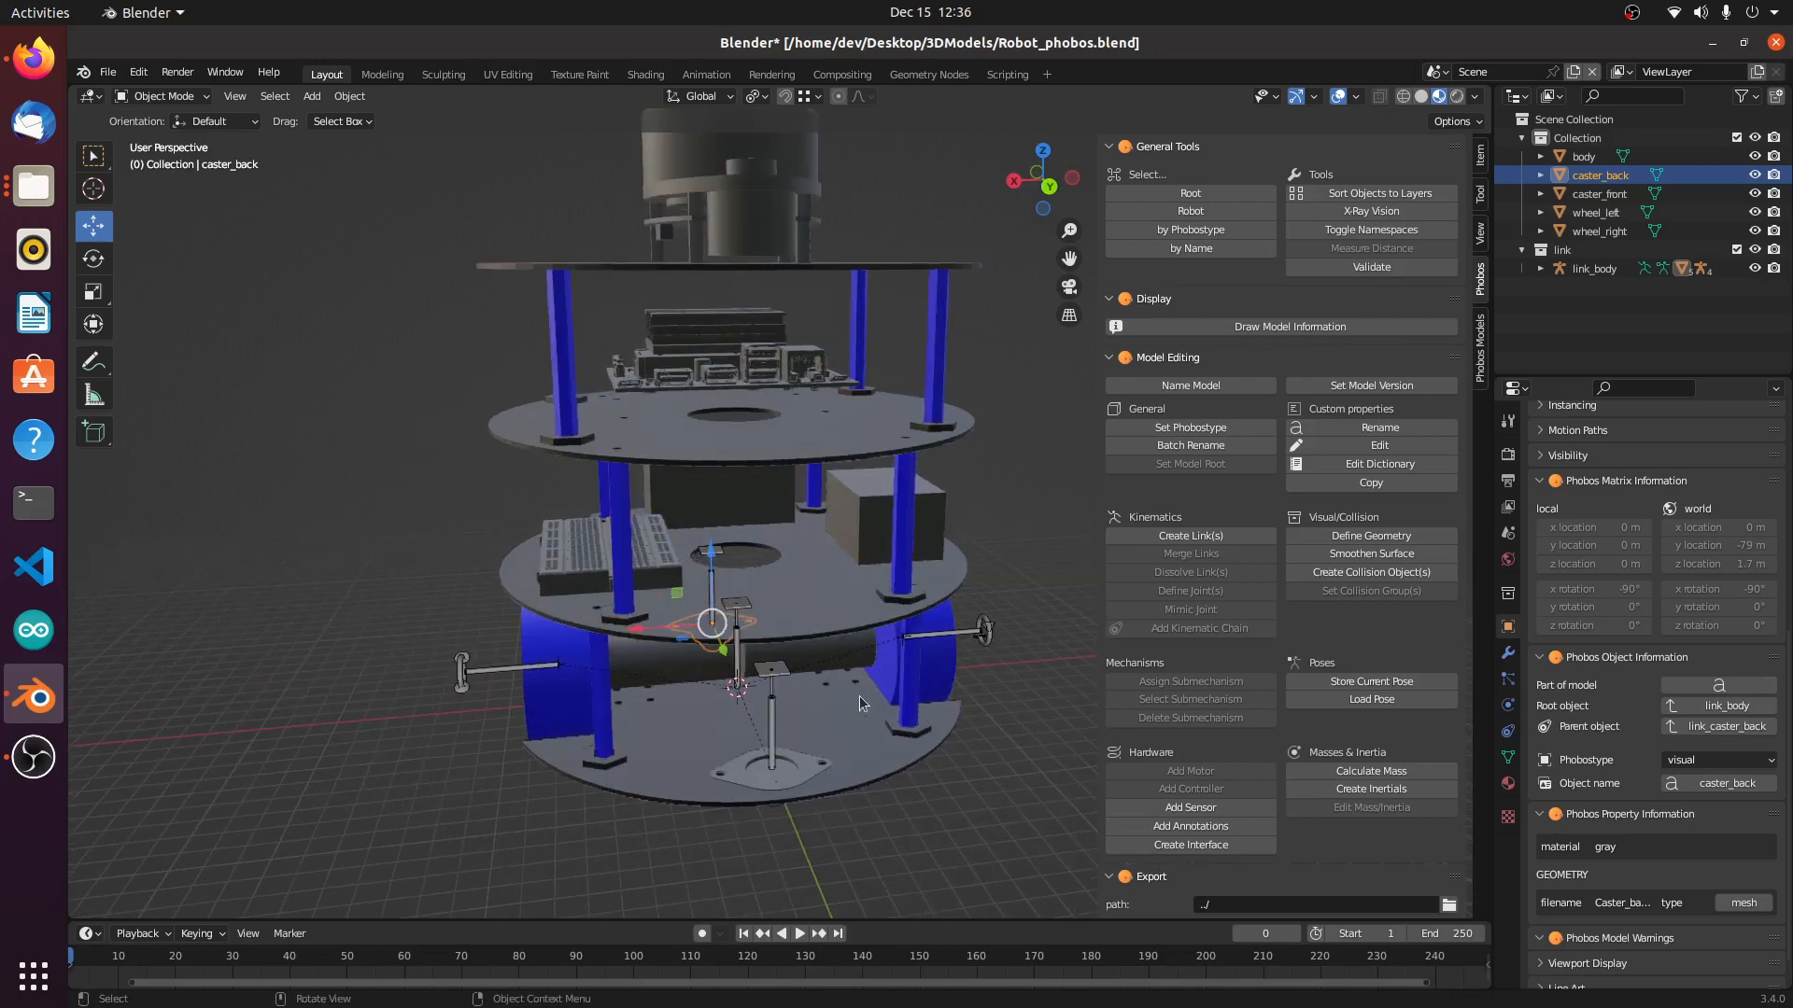
pyautogui.hotkey('ctrl', 's')
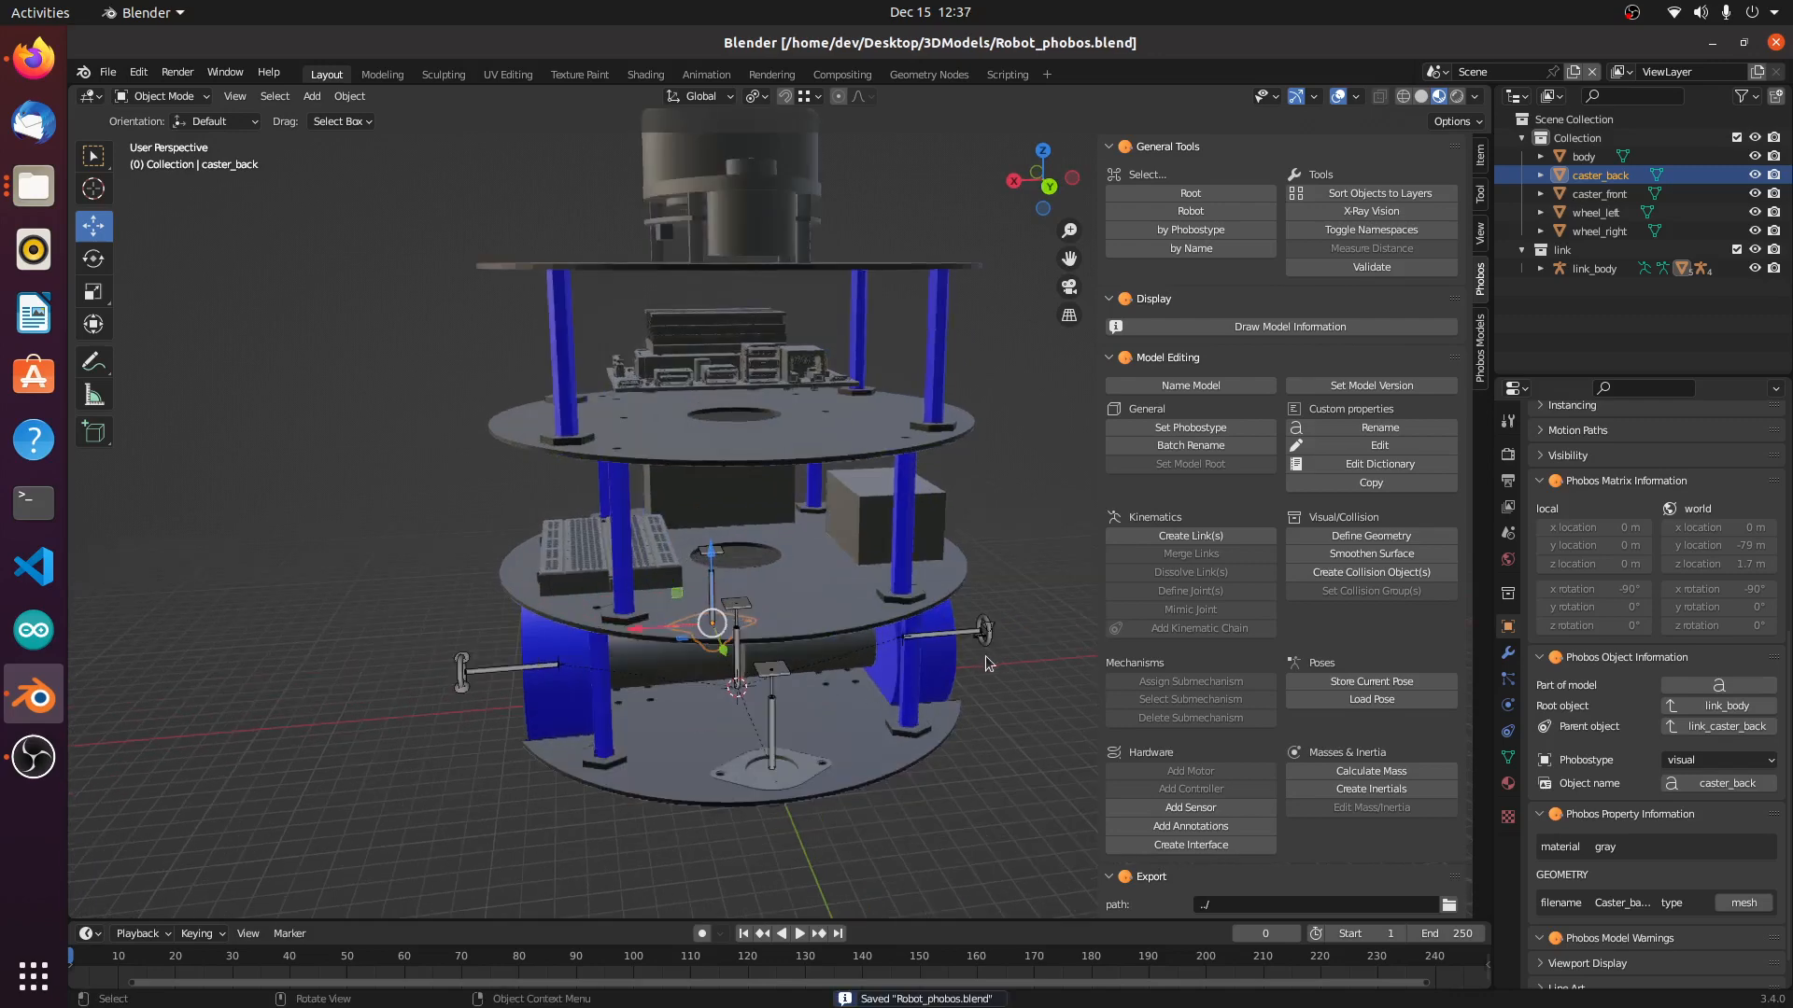
pyautogui.scroll(2, 1701, 738)
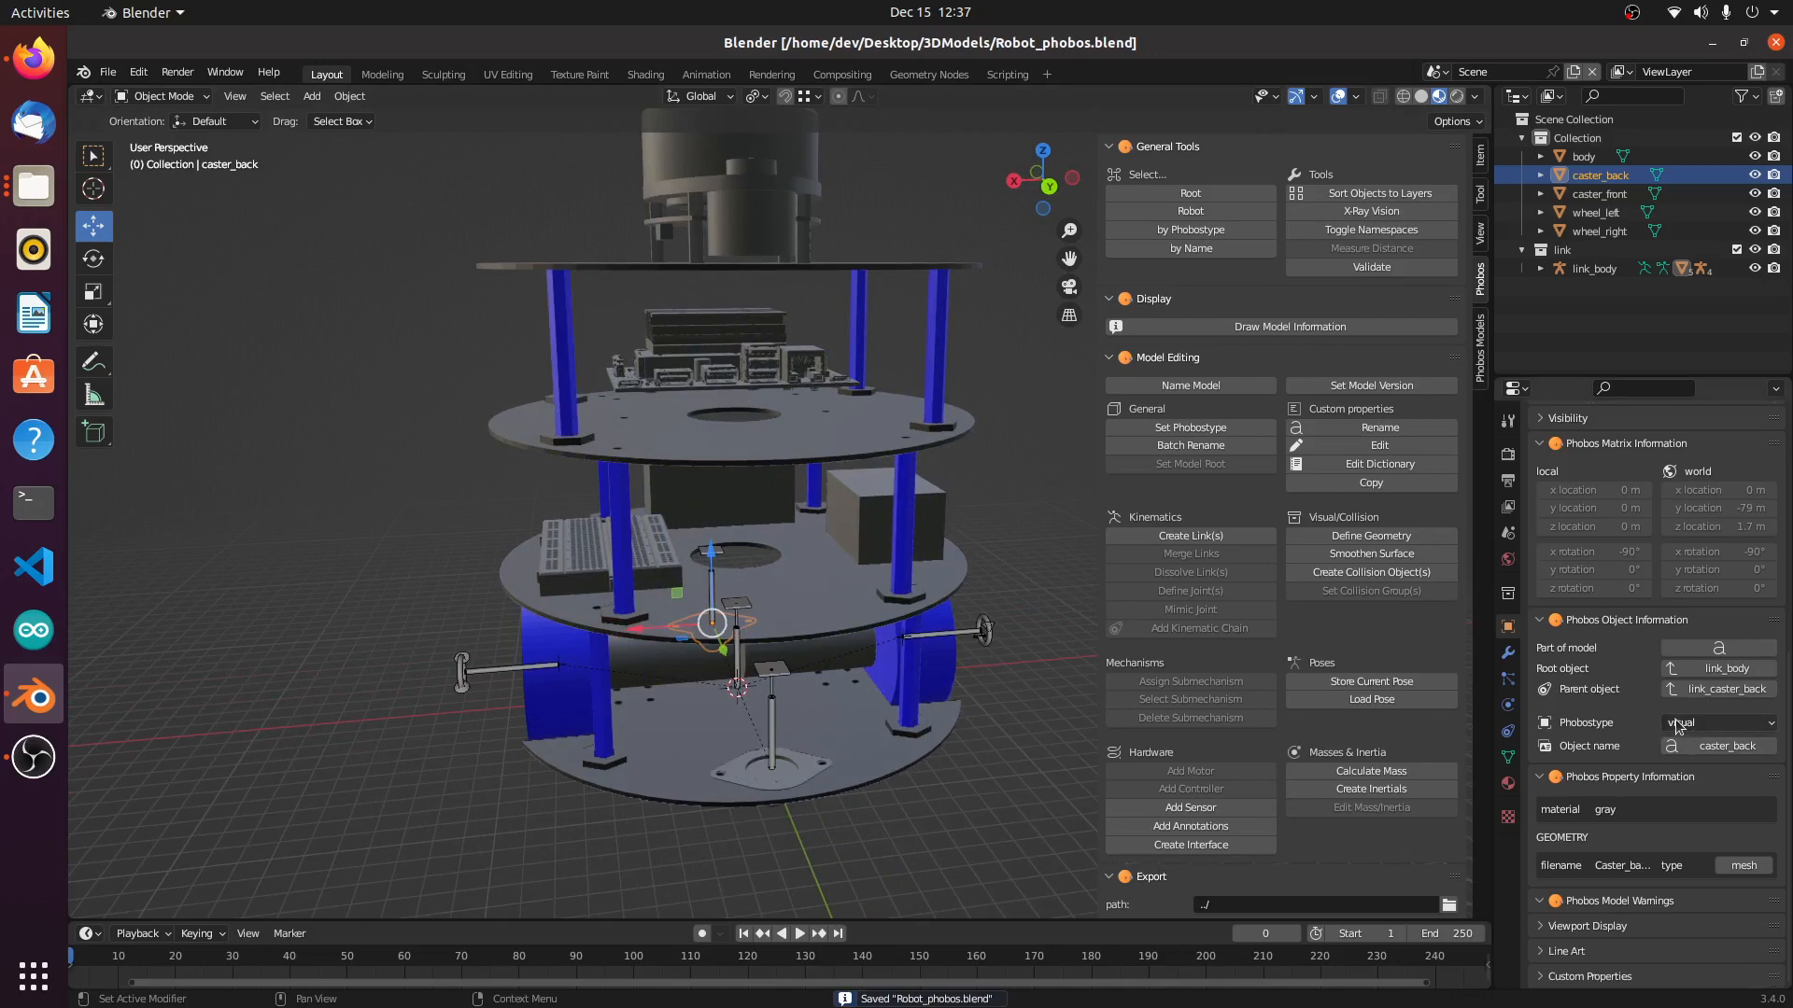
pyautogui.scroll(8, 1671, 727)
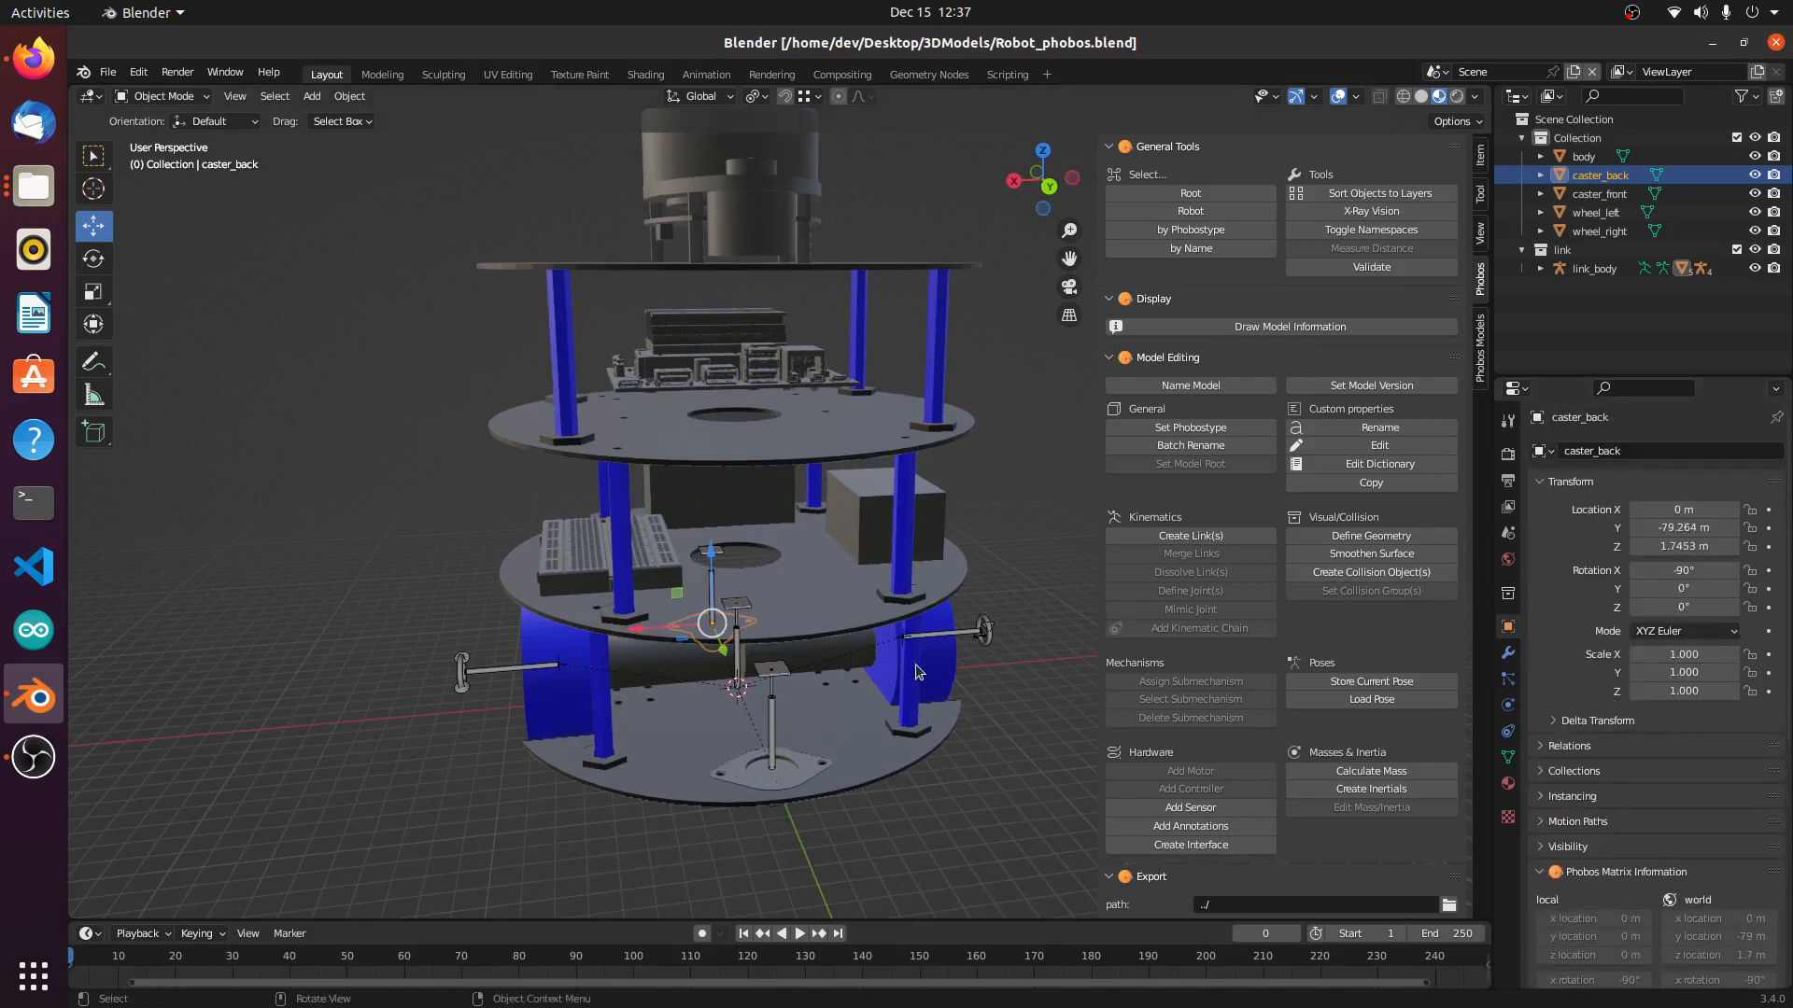
pyautogui.keyDown('shift'); pyautogui.moveTo(963, 659); pyautogui.dragTo(904, 661, button='middle'); pyautogui.keyUp('shift')
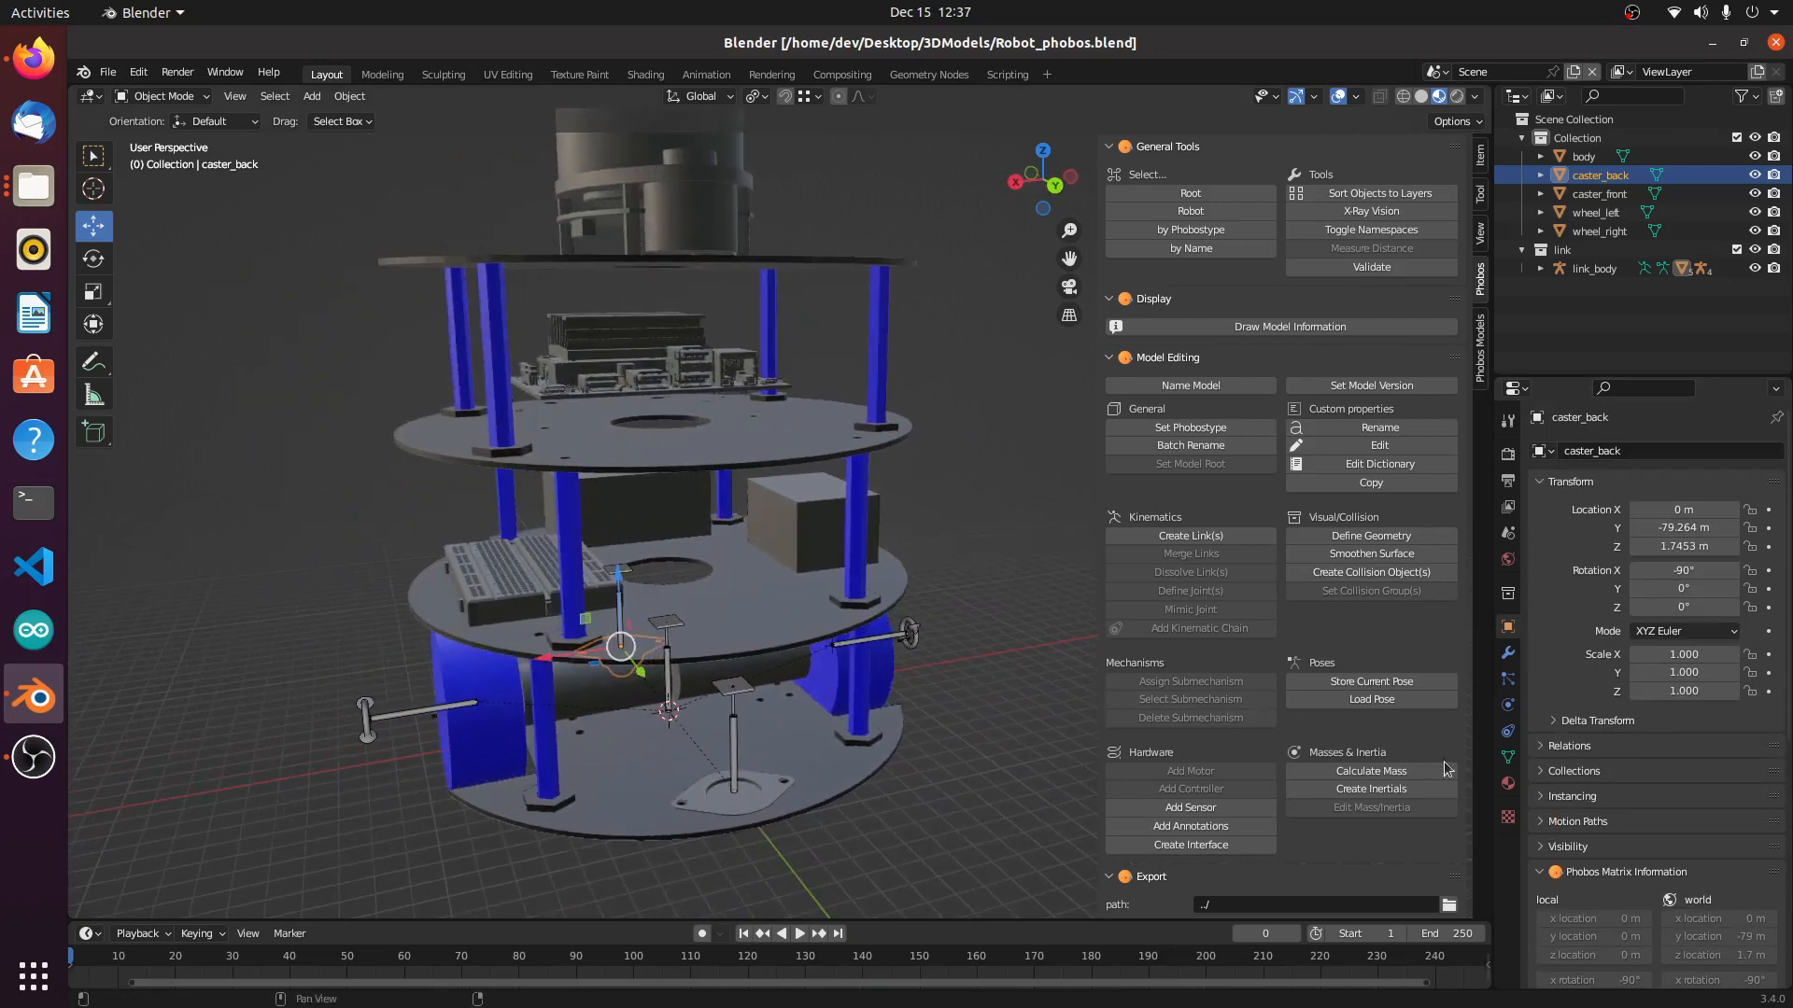
pyautogui.scroll(-5, 1615, 769)
pyautogui.scroll(-6, 1616, 769)
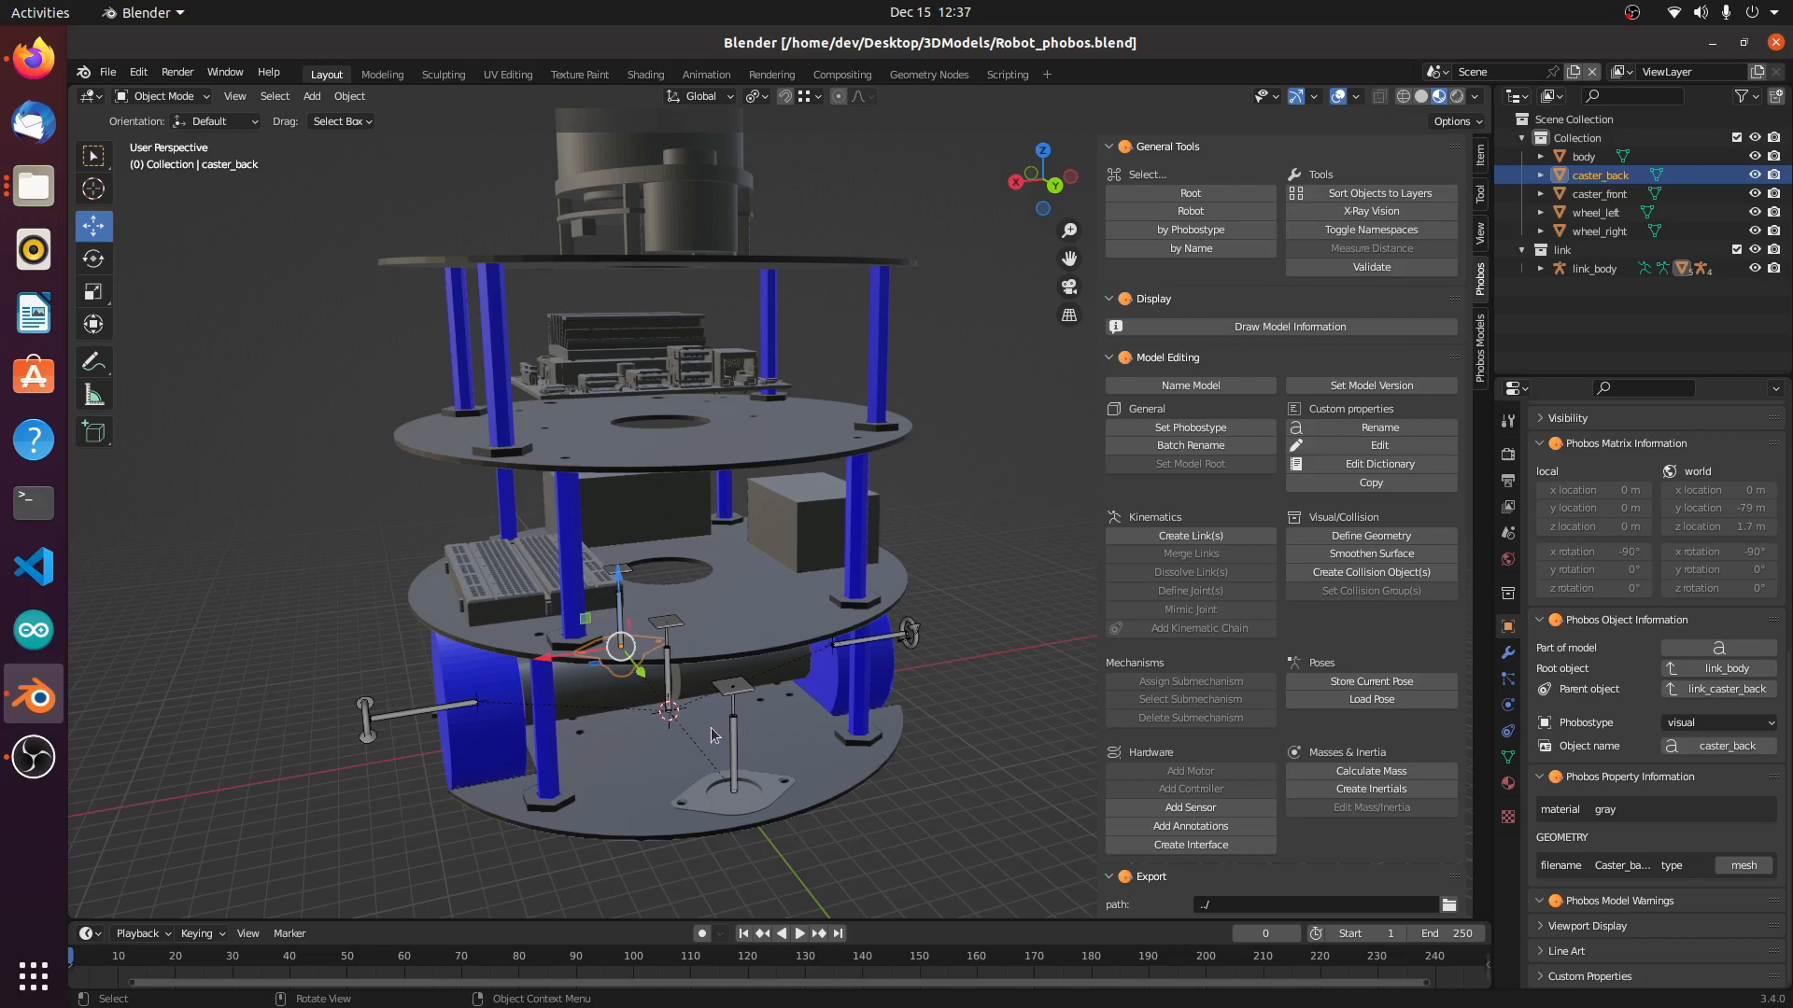
pyautogui.scroll(2, 710, 727)
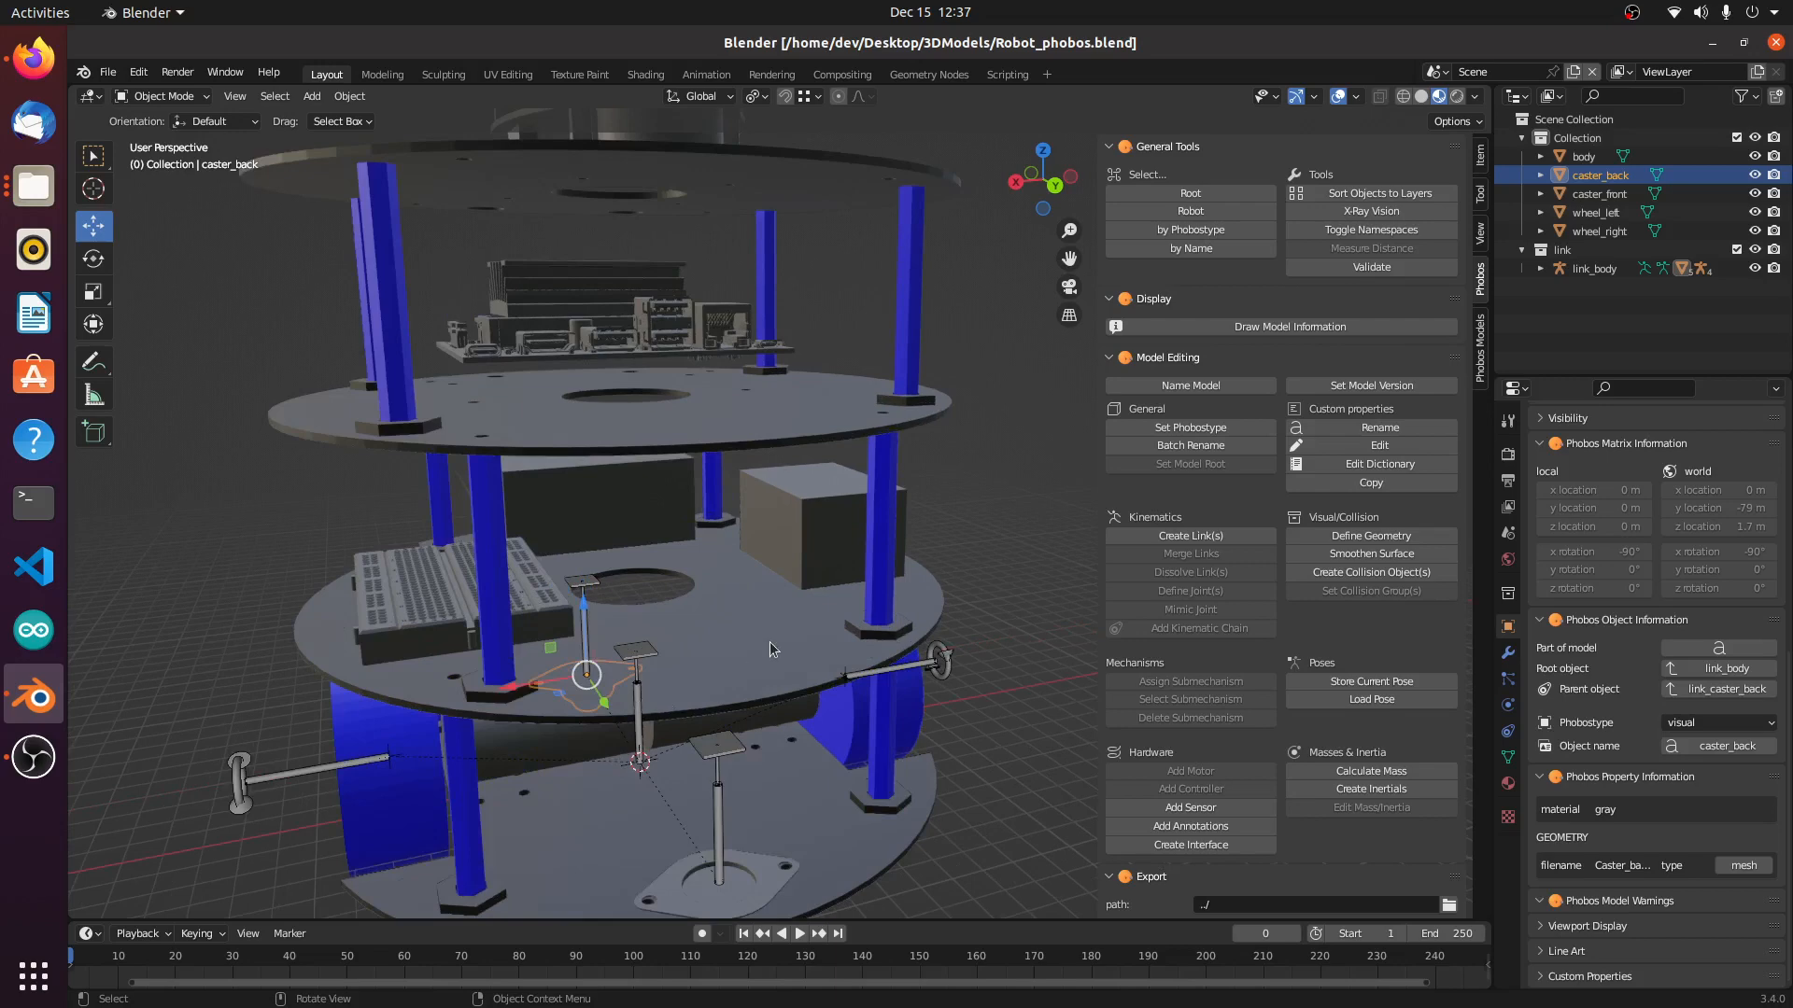
pyautogui.scroll(-3, 772, 649)
pyautogui.scroll(2, 775, 655)
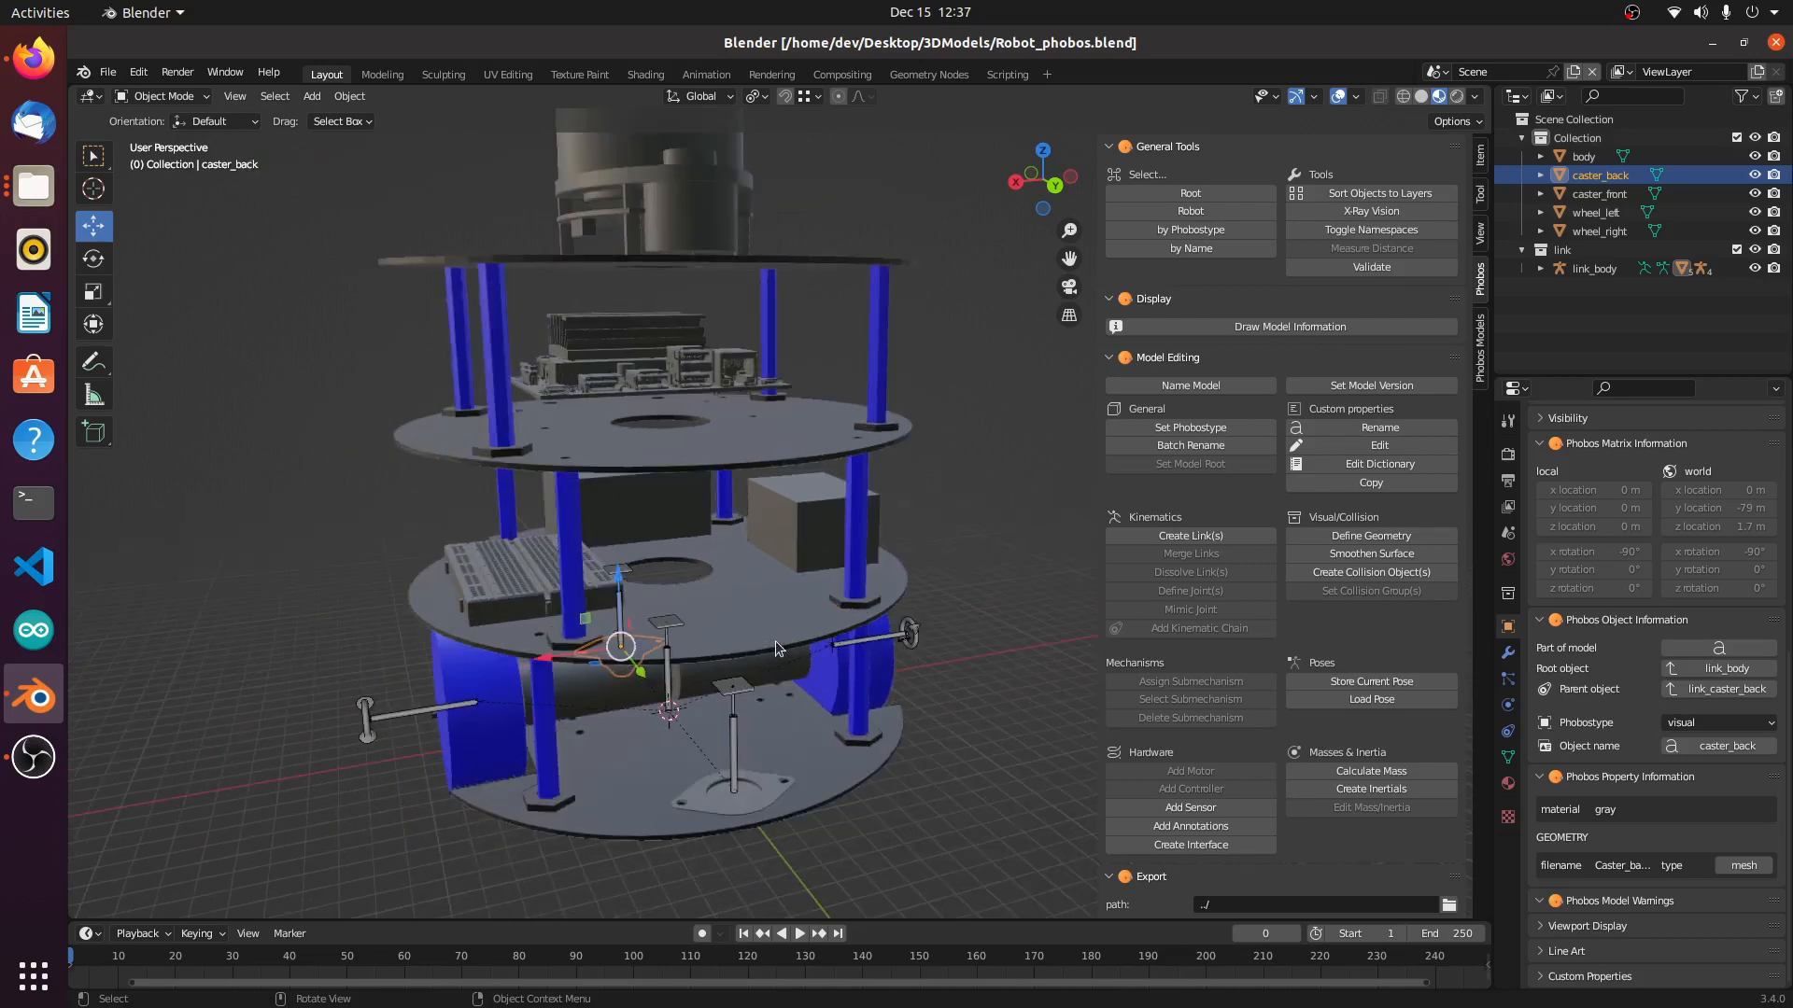
pyautogui.keyDown('shift'); pyautogui.moveTo(786, 626); pyautogui.dragTo(799, 665, button='middle'); pyautogui.keyUp('shift')
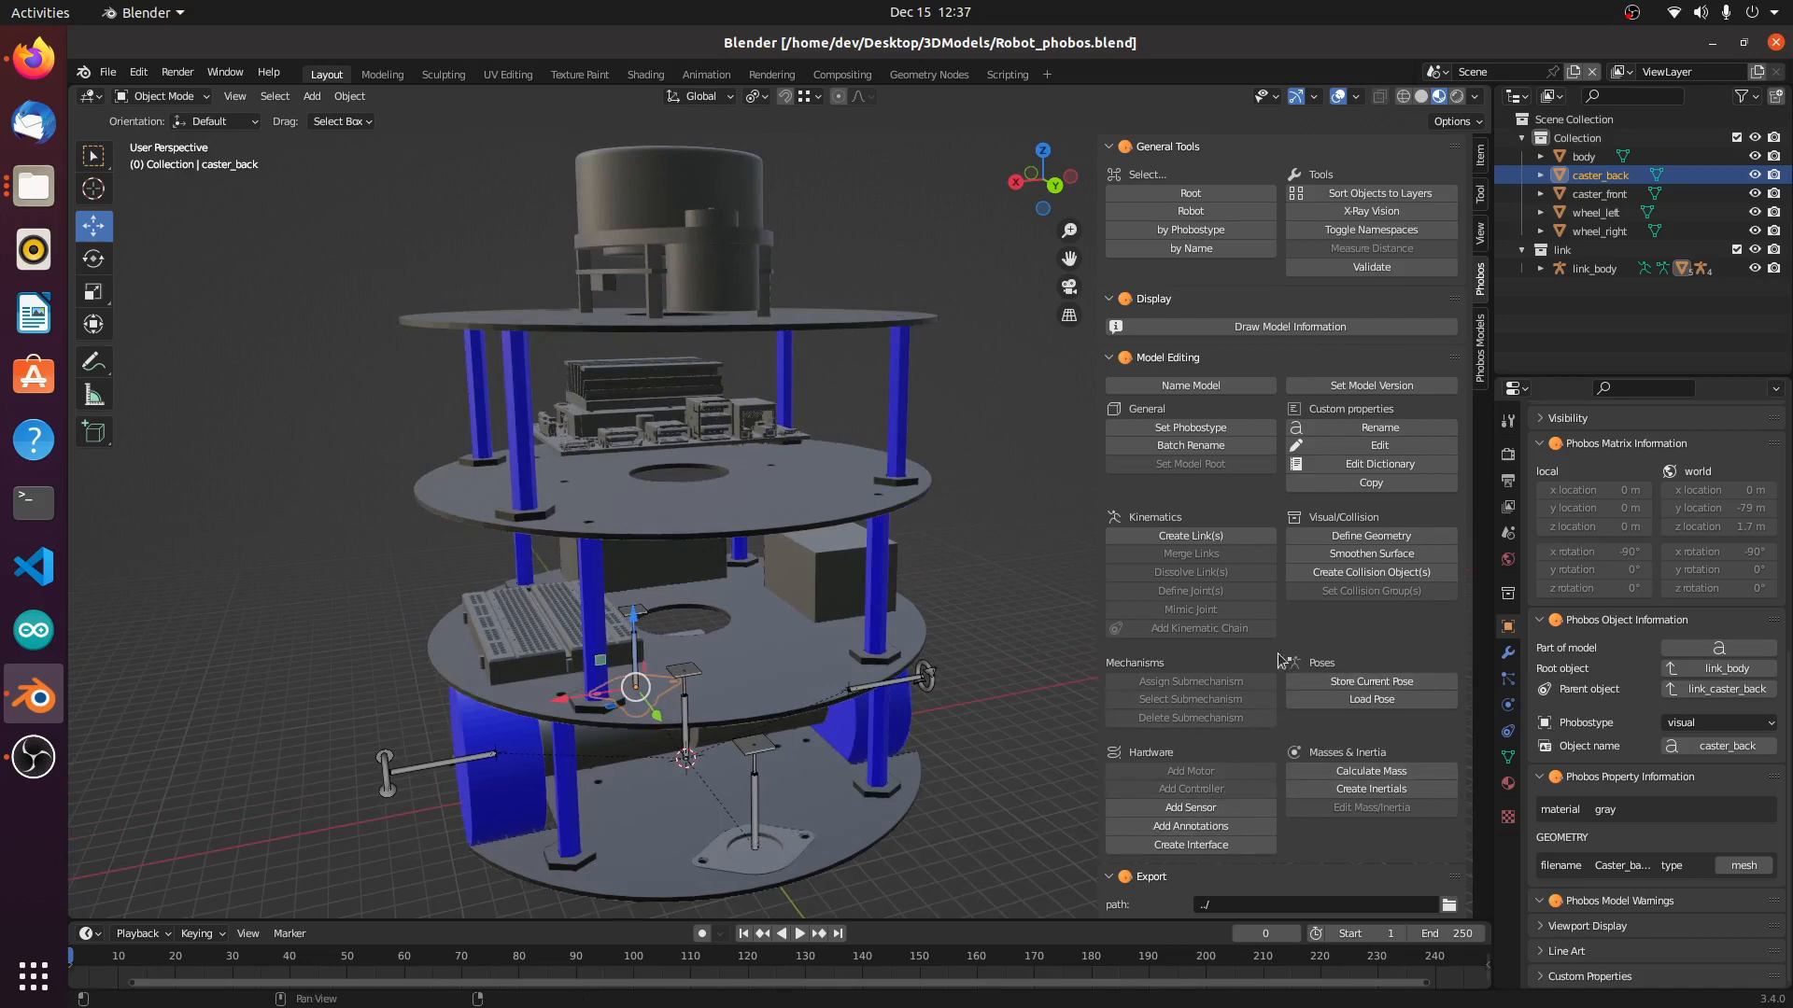
pyautogui.scroll(-2, 896, 776)
pyautogui.scroll(2, 908, 790)
pyautogui.scroll(-3, 915, 787)
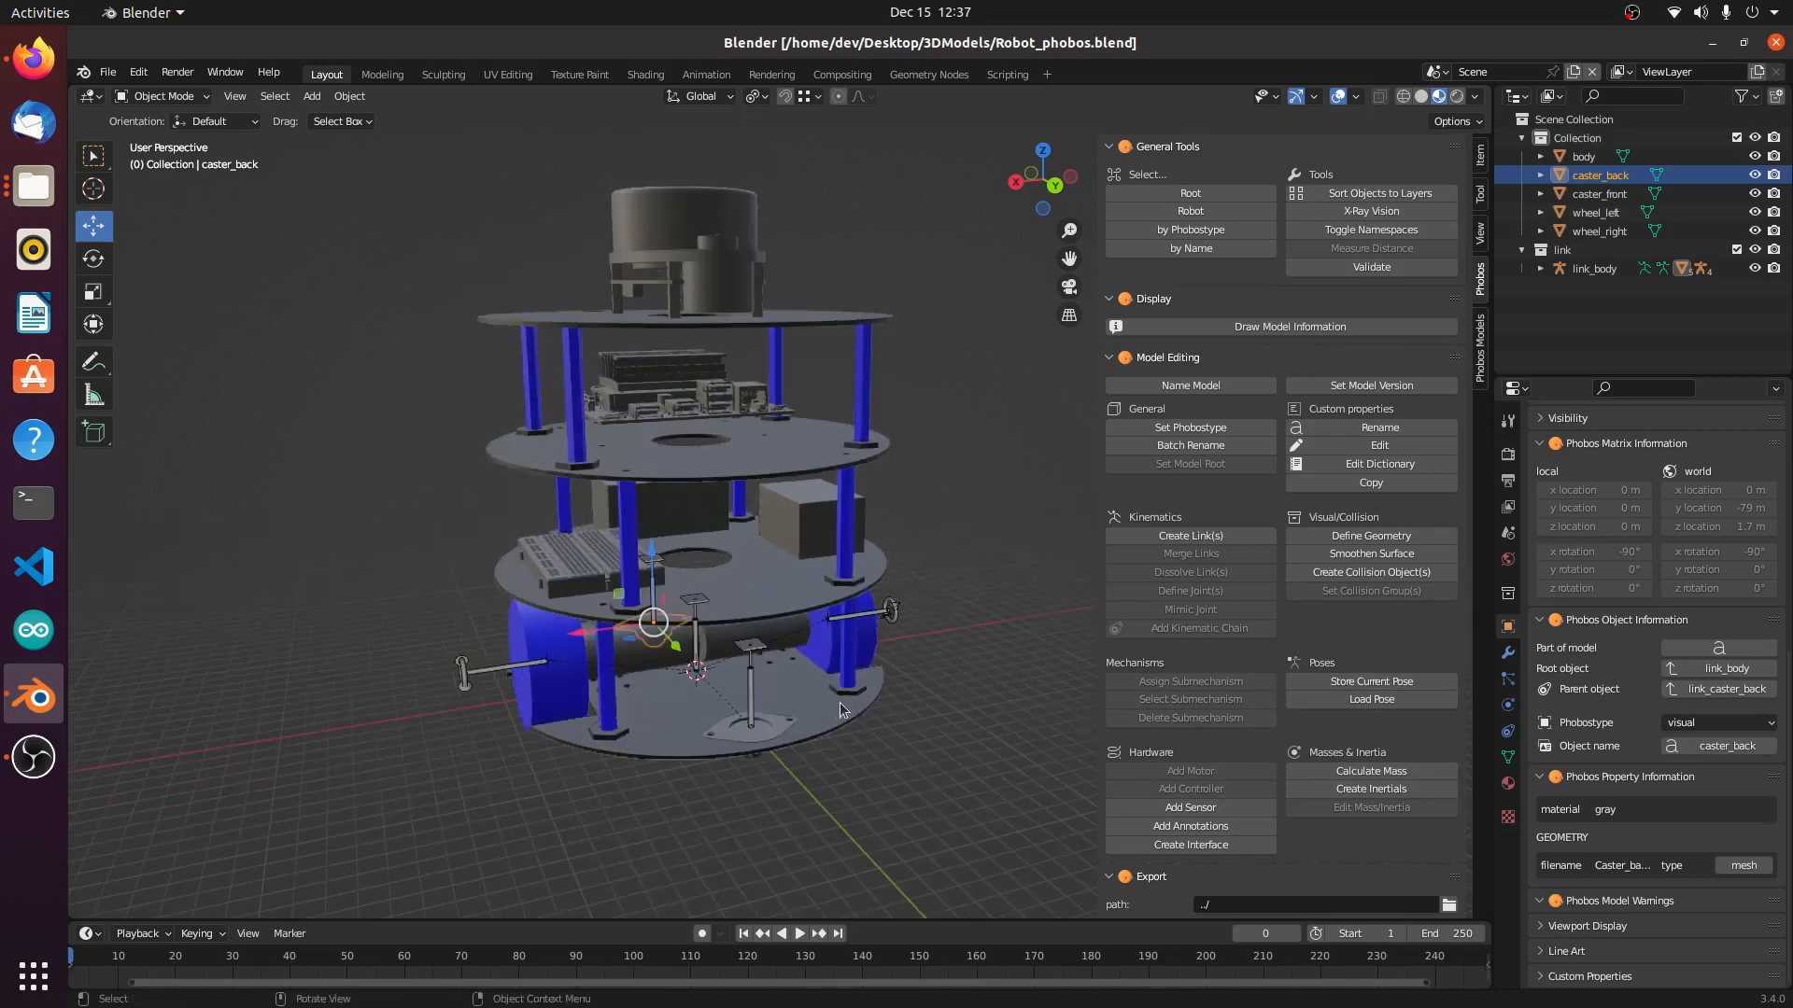
pyautogui.scroll(1, 855, 685)
pyautogui.scroll(1, 851, 696)
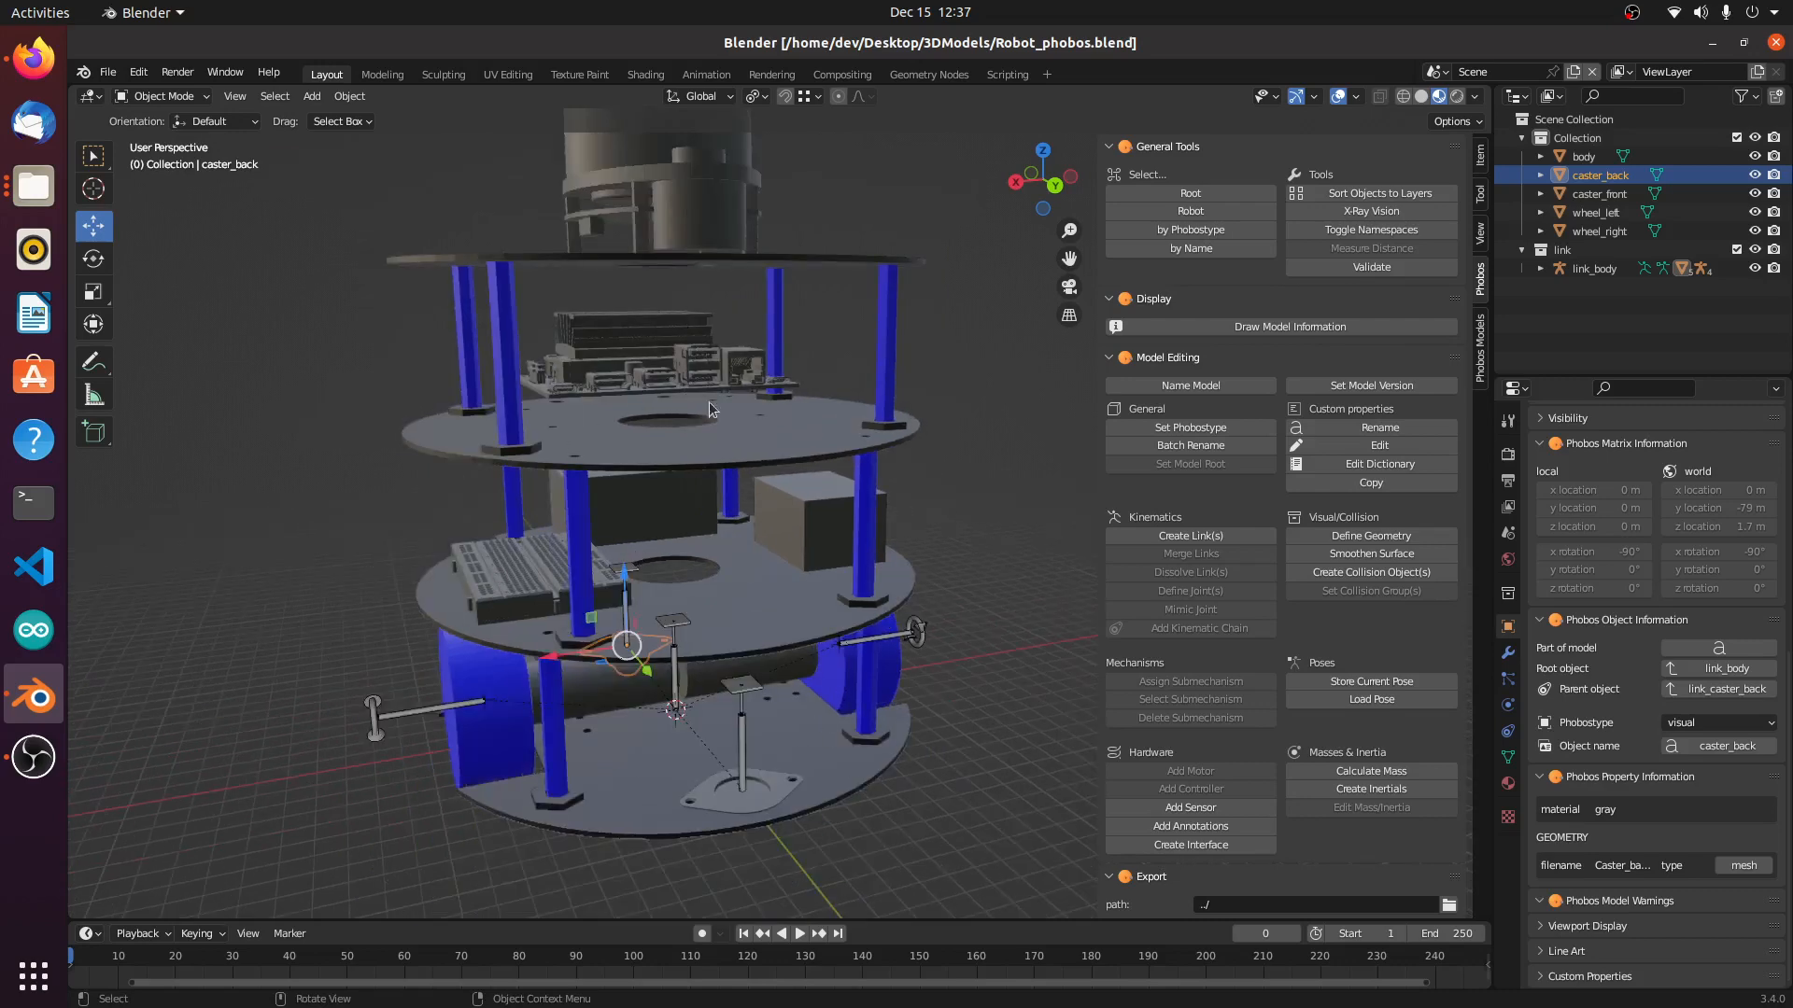
# Step: Create a collision object for the body visual with the collision type cylinder
pyautogui.click(745, 622)
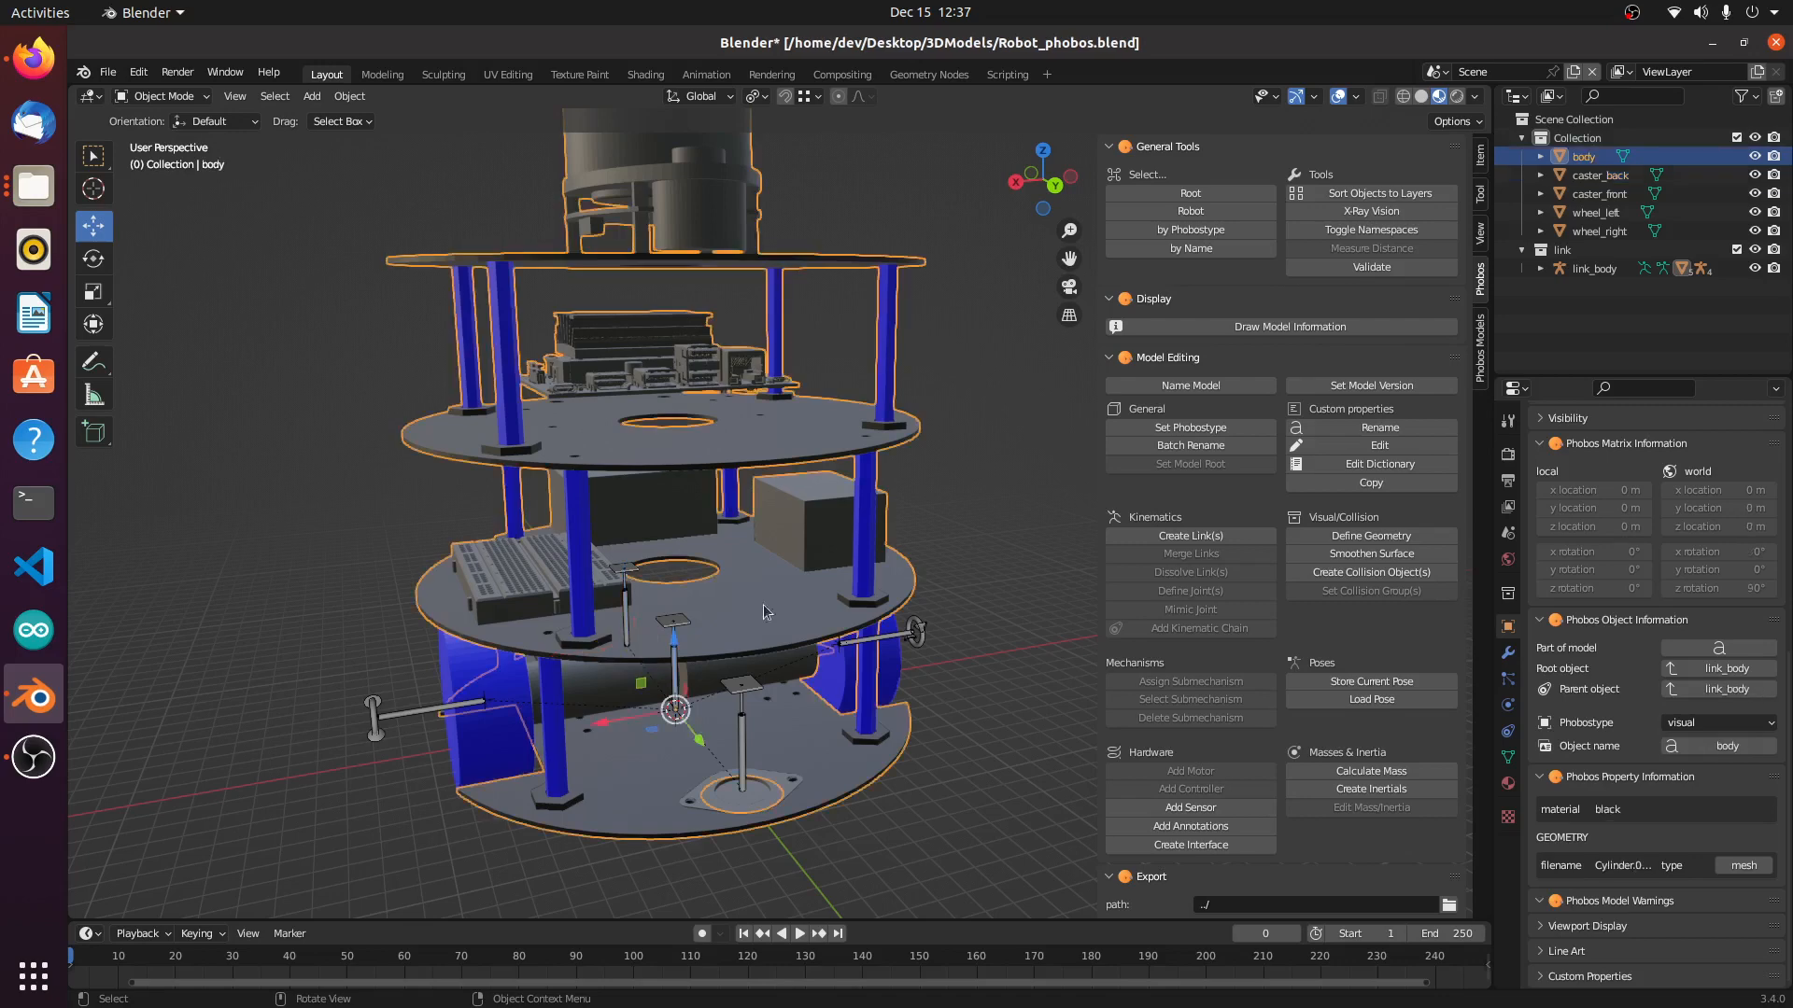
pyautogui.click(1372, 572)
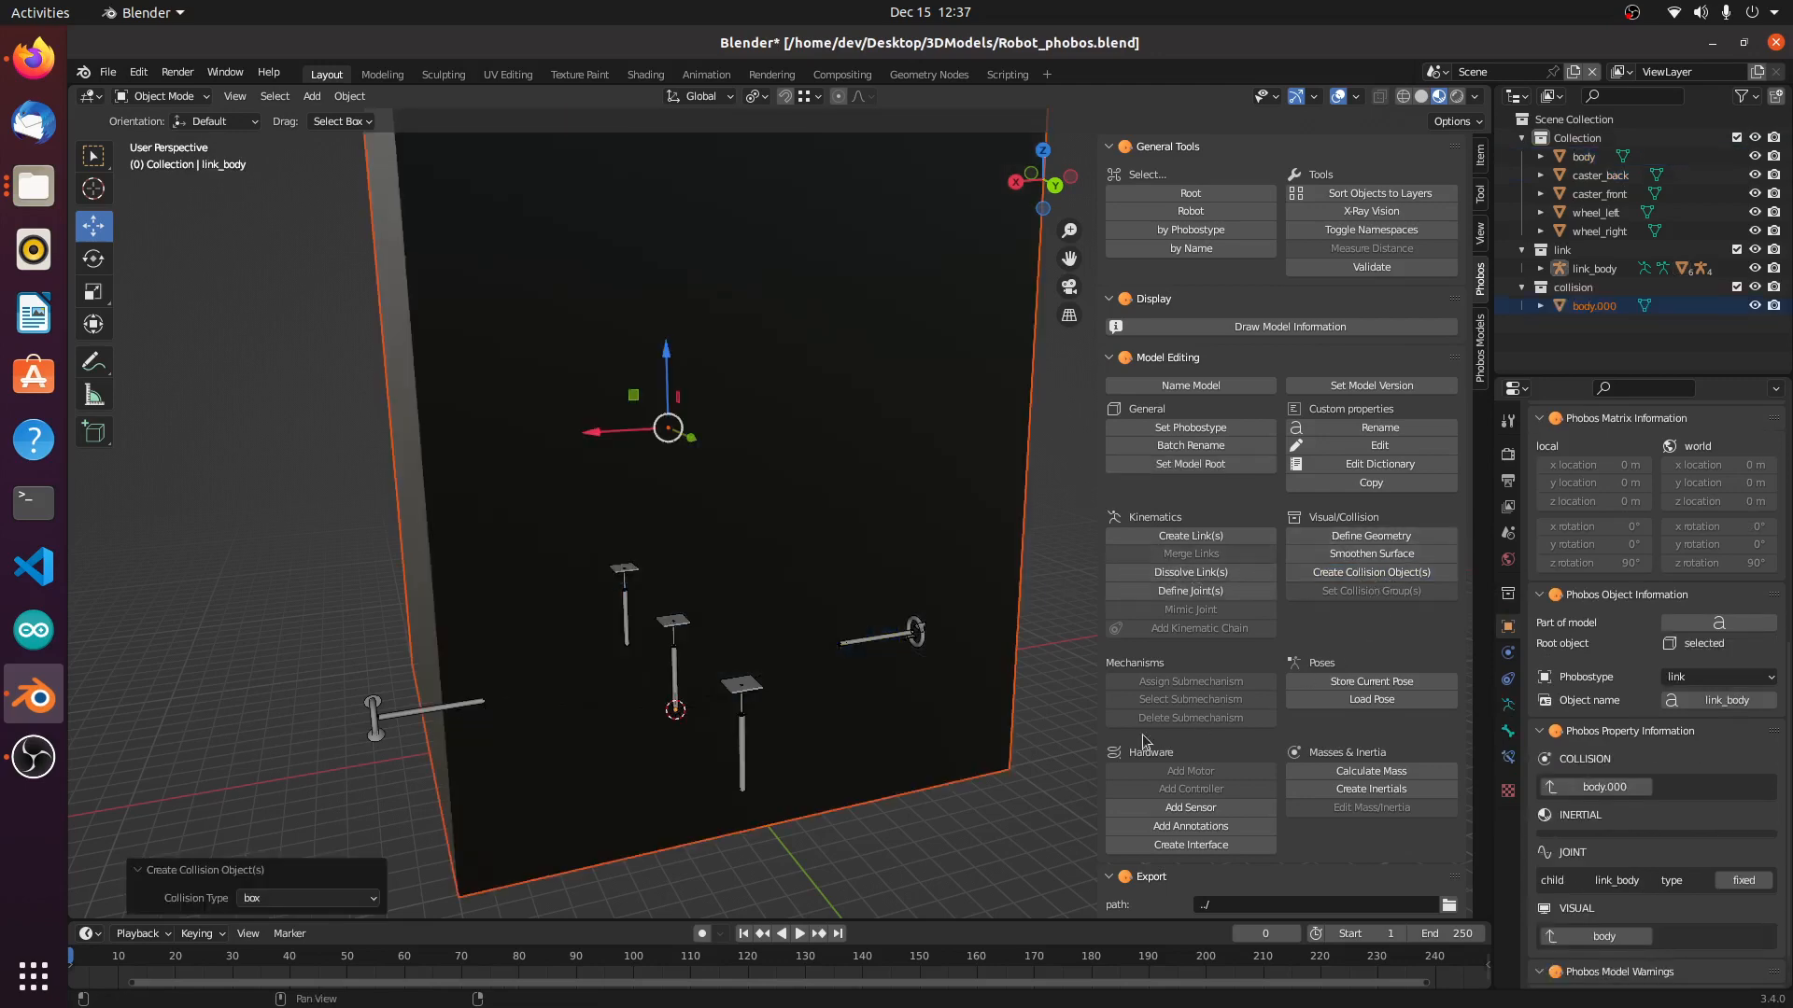
pyautogui.click(345, 899)
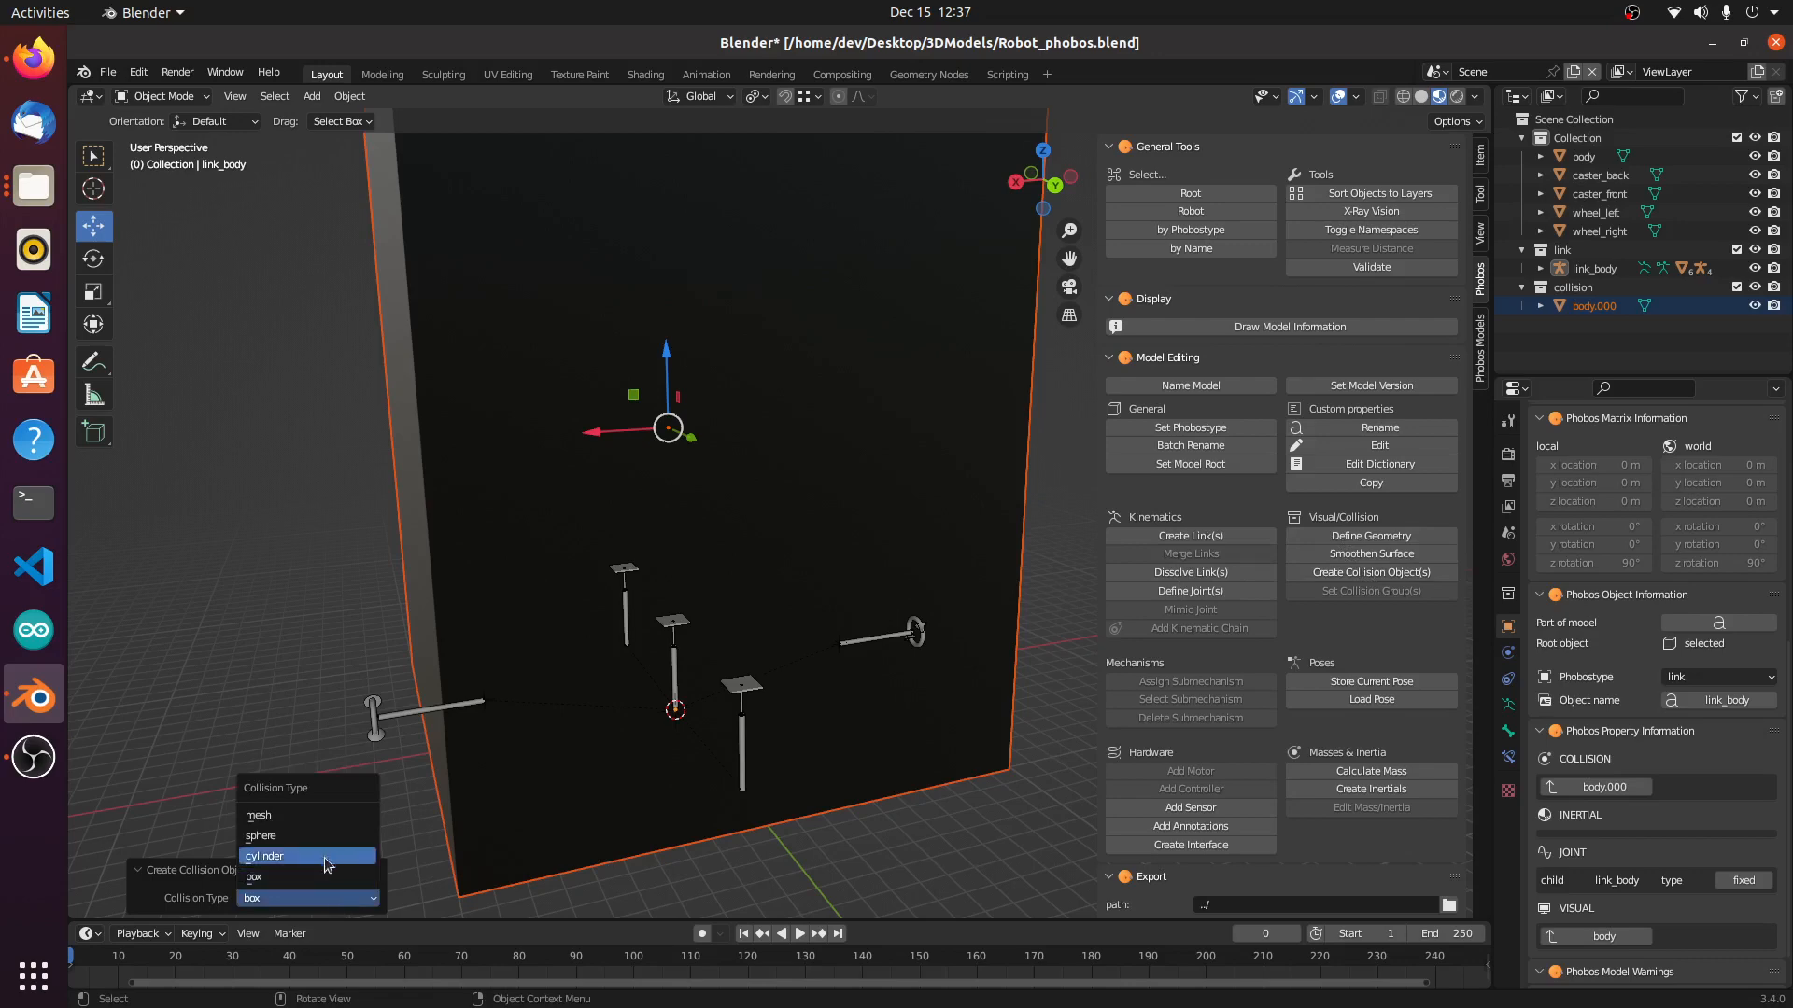
pyautogui.click(327, 857)
pyautogui.moveTo(597, 645); pyautogui.dragTo(787, 640, button='middle')
pyautogui.scroll(-2, 787, 640)
pyautogui.moveTo(722, 485); pyautogui.dragTo(846, 553, button='middle')
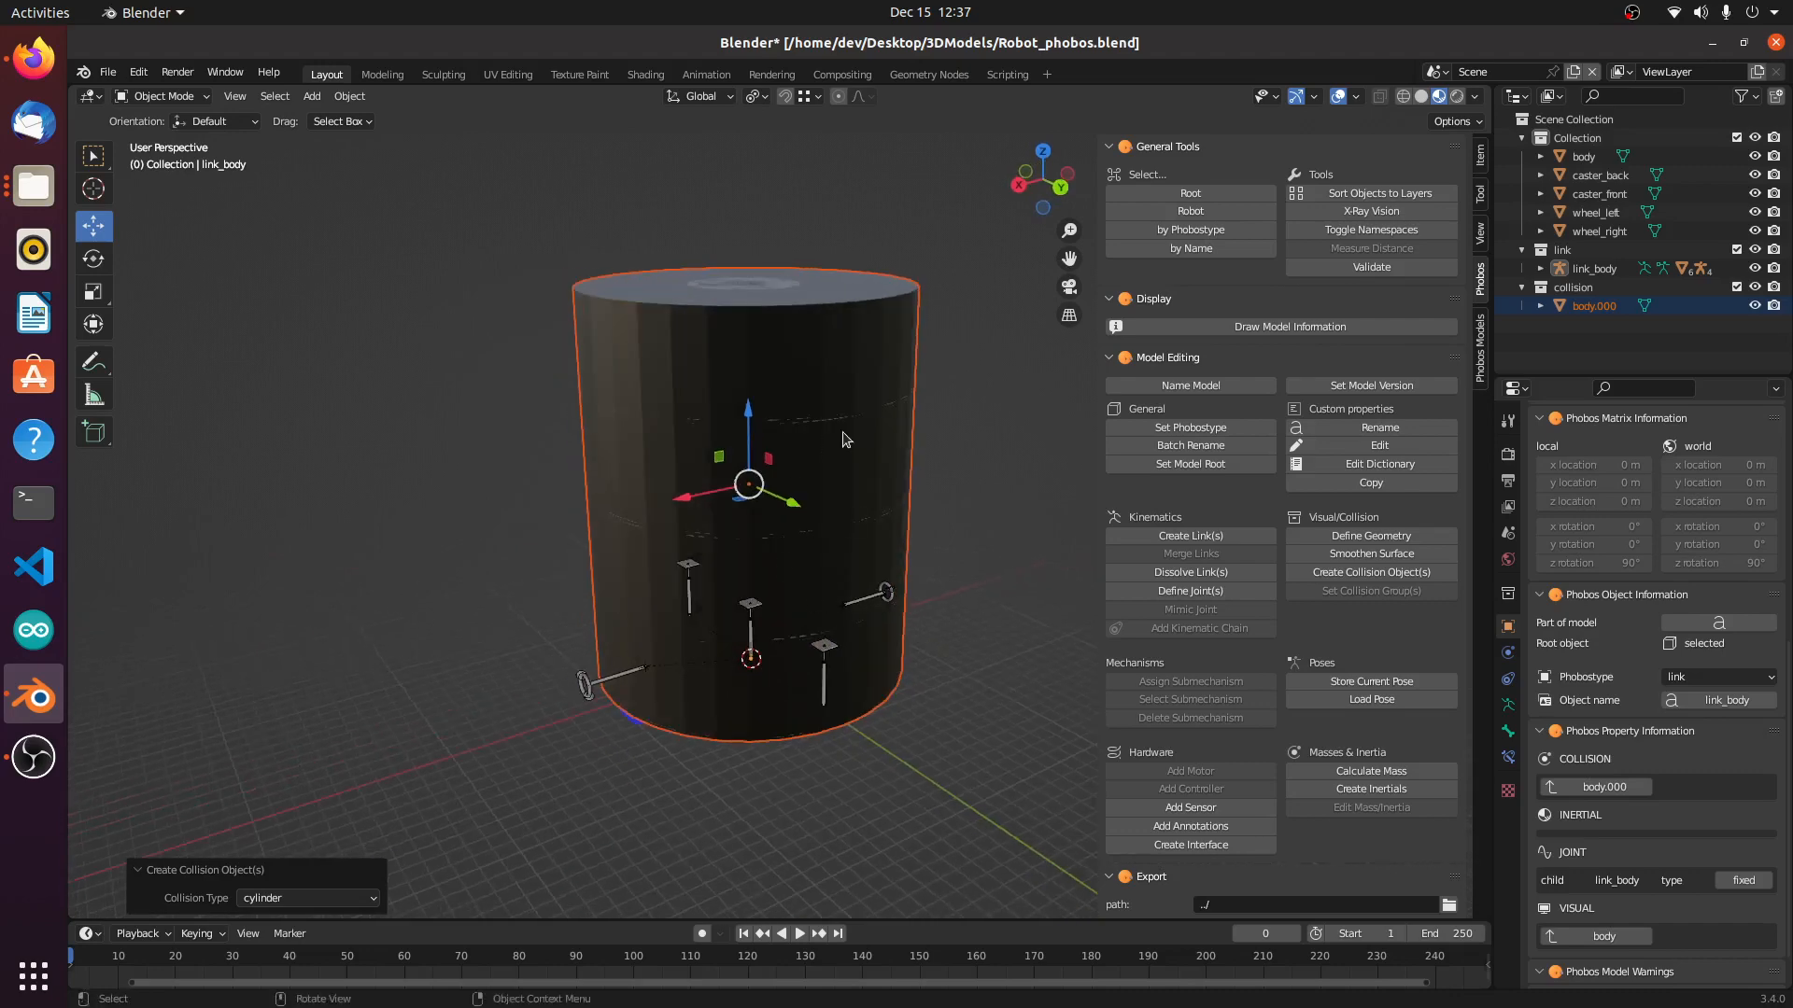
pyautogui.keyDown('shift'); pyautogui.moveTo(869, 619); pyautogui.dragTo(775, 611, button='middle'); pyautogui.keyUp('shift')
pyautogui.scroll(3, 757, 598)
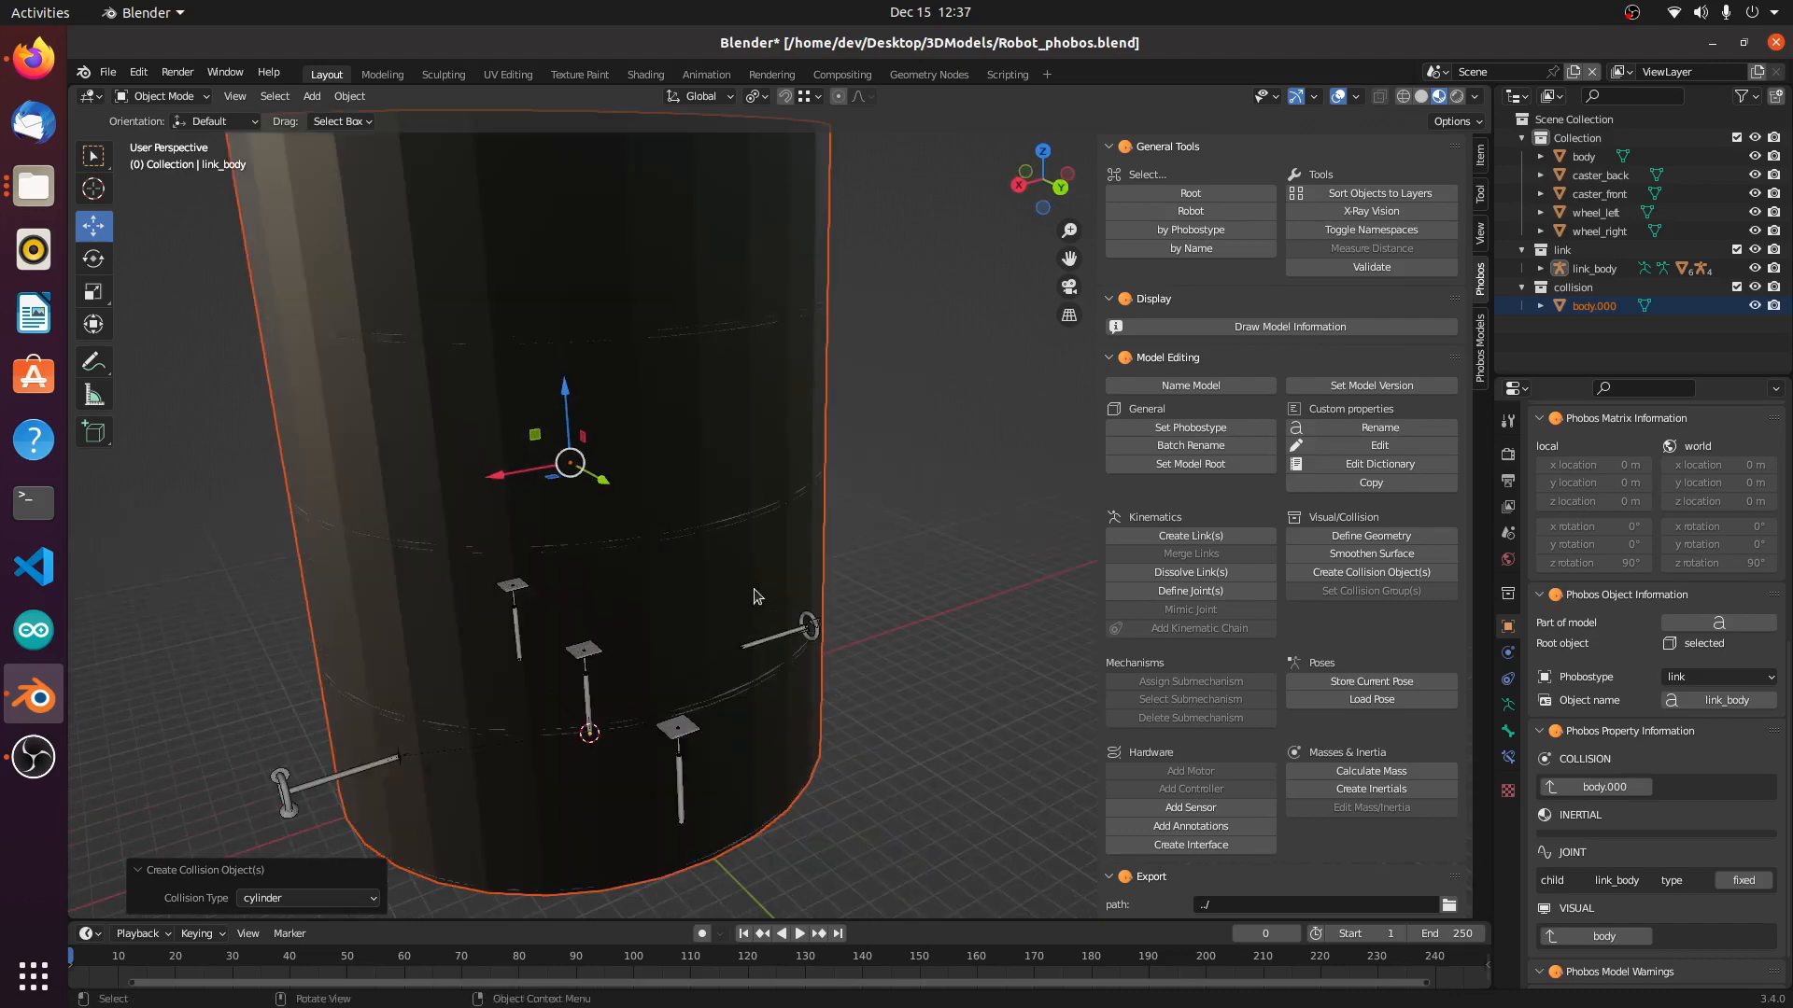
pyautogui.scroll(-2, 757, 596)
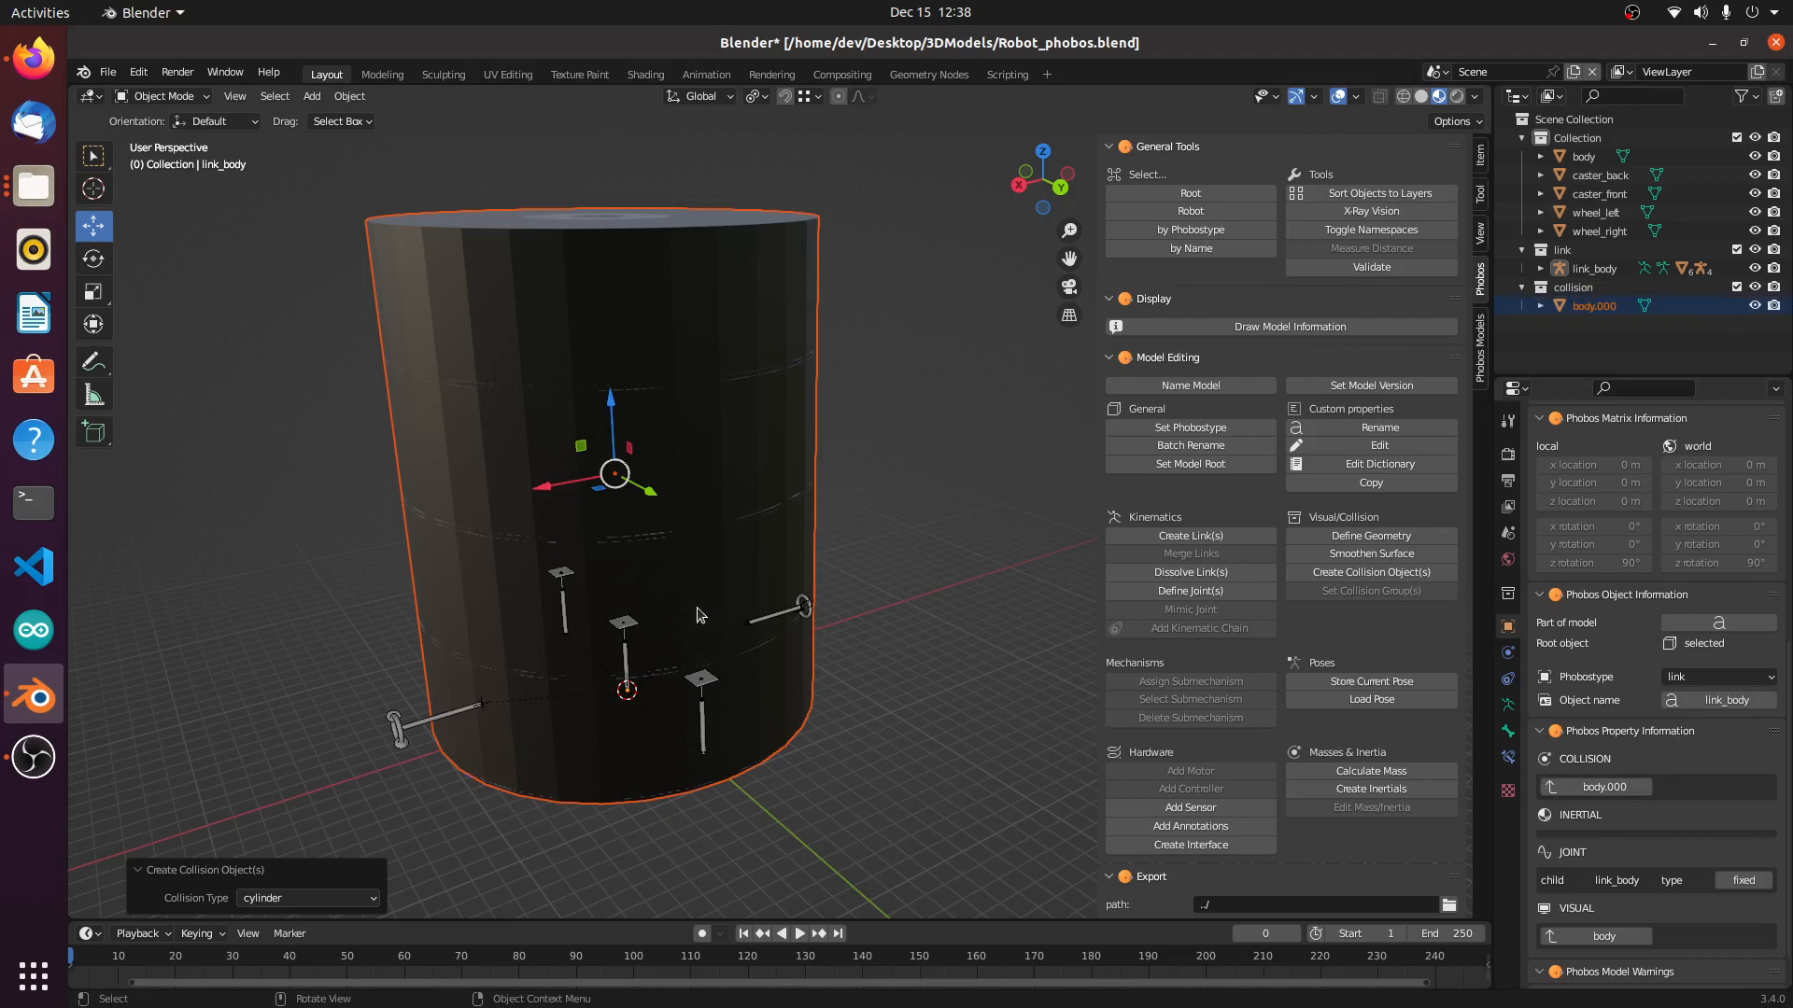
# Step: Define the geometry of the body's collision object as type cylinder
pyautogui.click(1393, 538)
pyautogui.click(1380, 579)
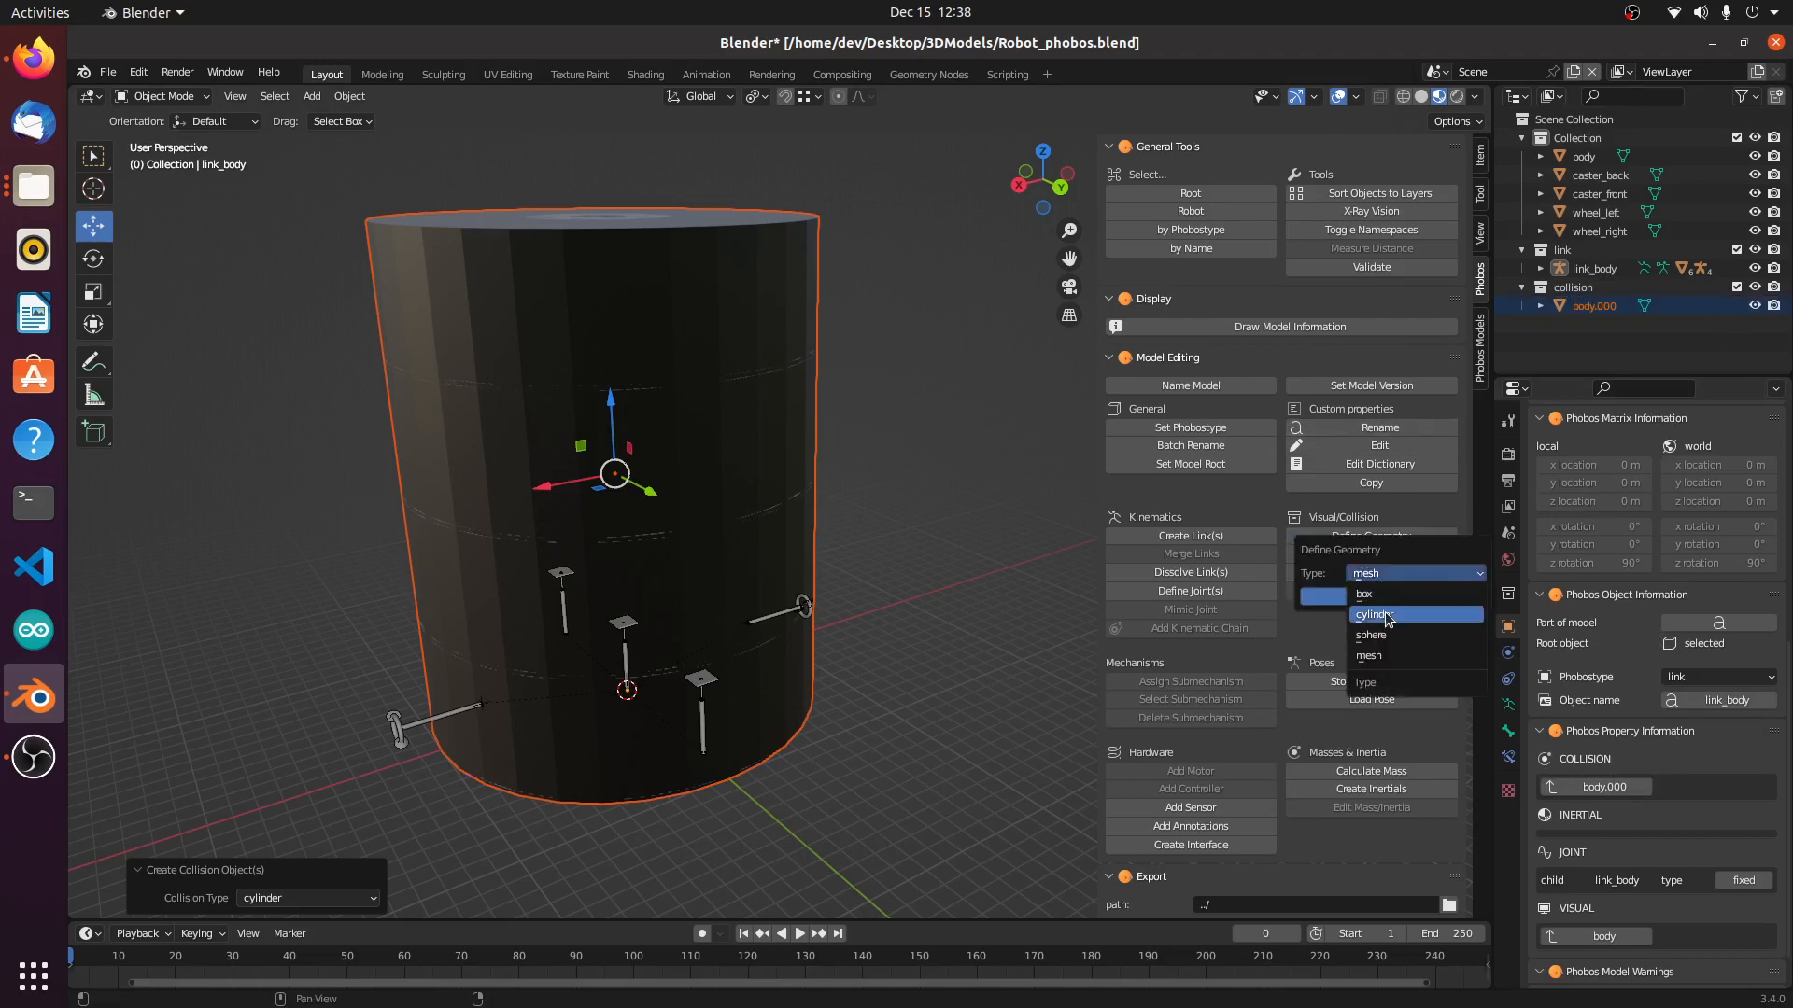
pyautogui.click(1388, 616)
pyautogui.click(1392, 597)
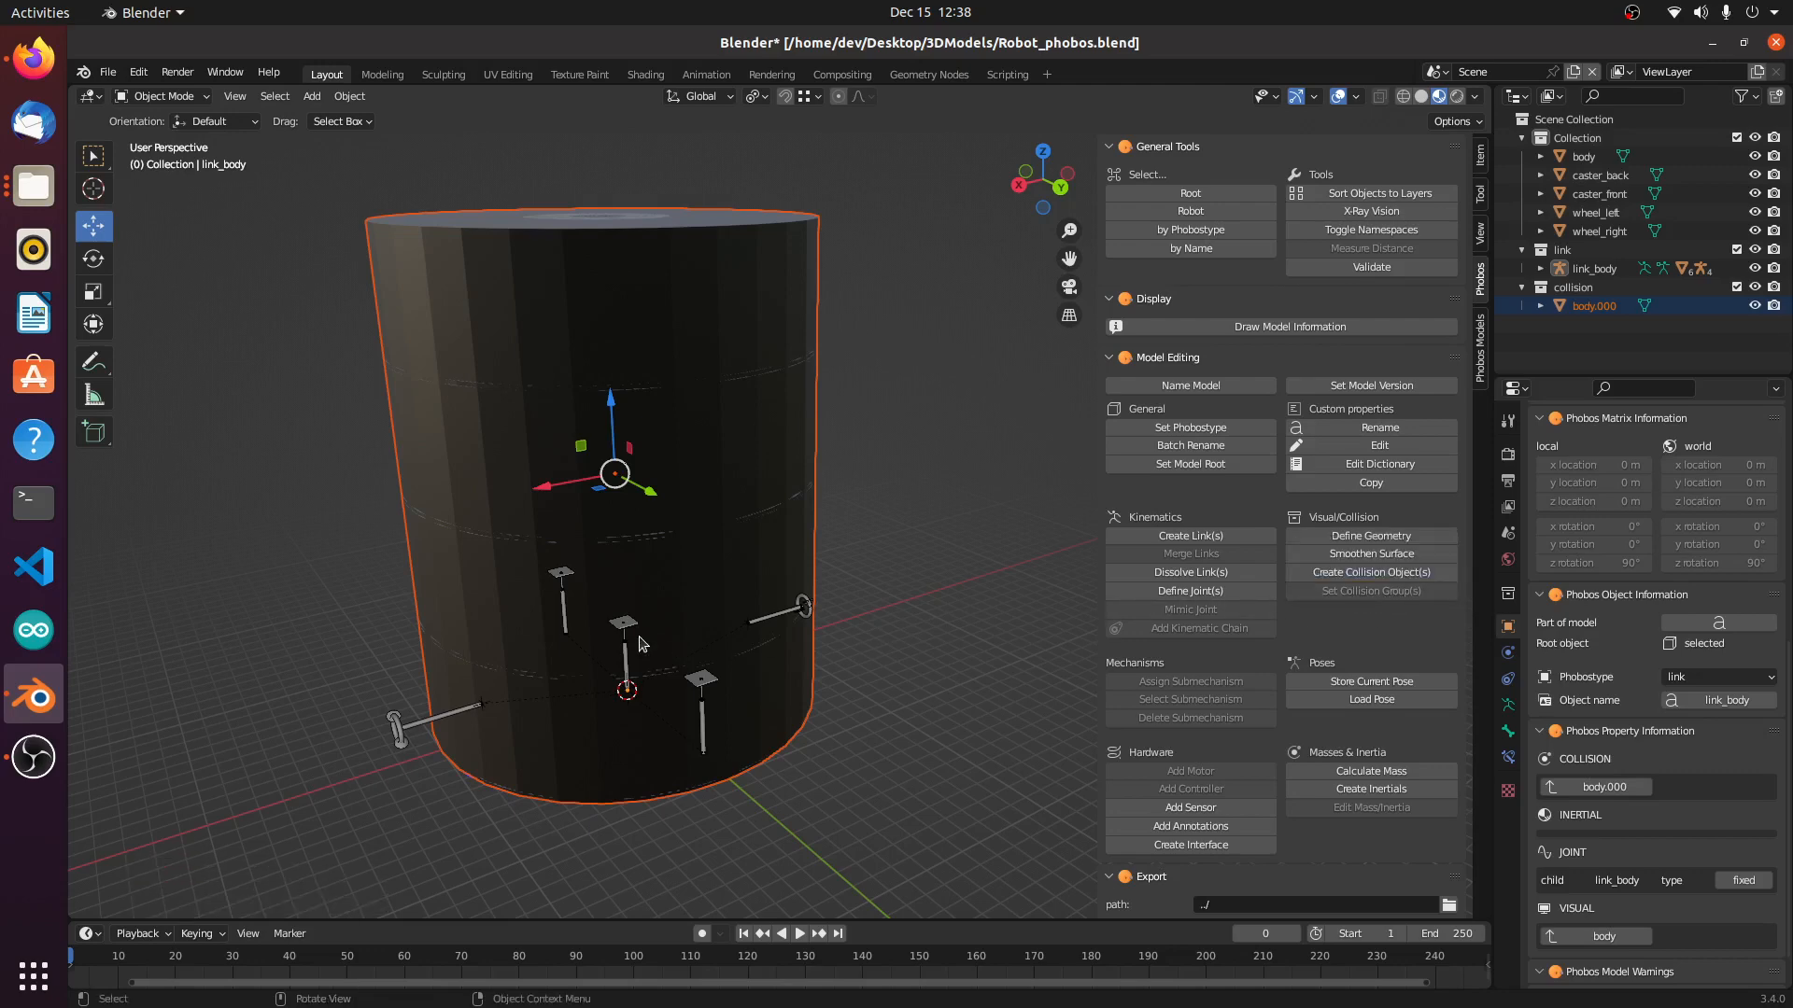
pyautogui.scroll(3, 643, 624)
pyautogui.scroll(-2, 573, 580)
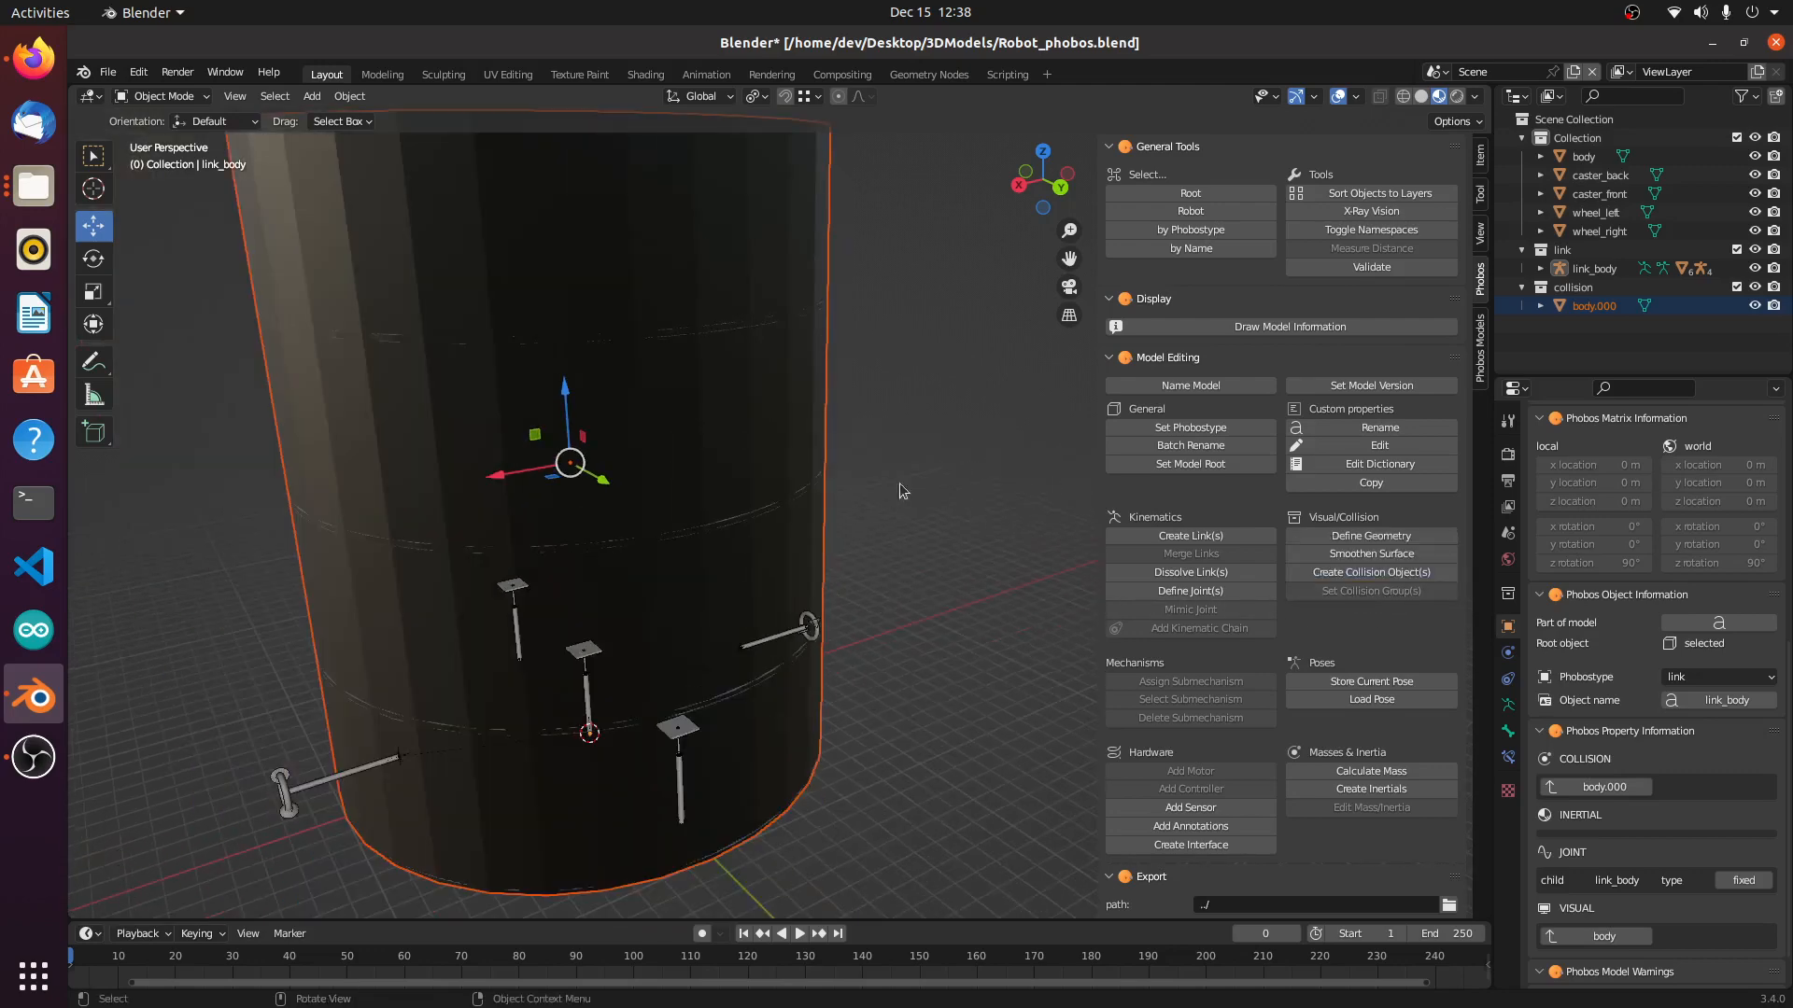
# Step: Parent the body's collision cylinder to link_body as Object (Keep Transform) and check the link's collision entry
pyautogui.click(752, 453)
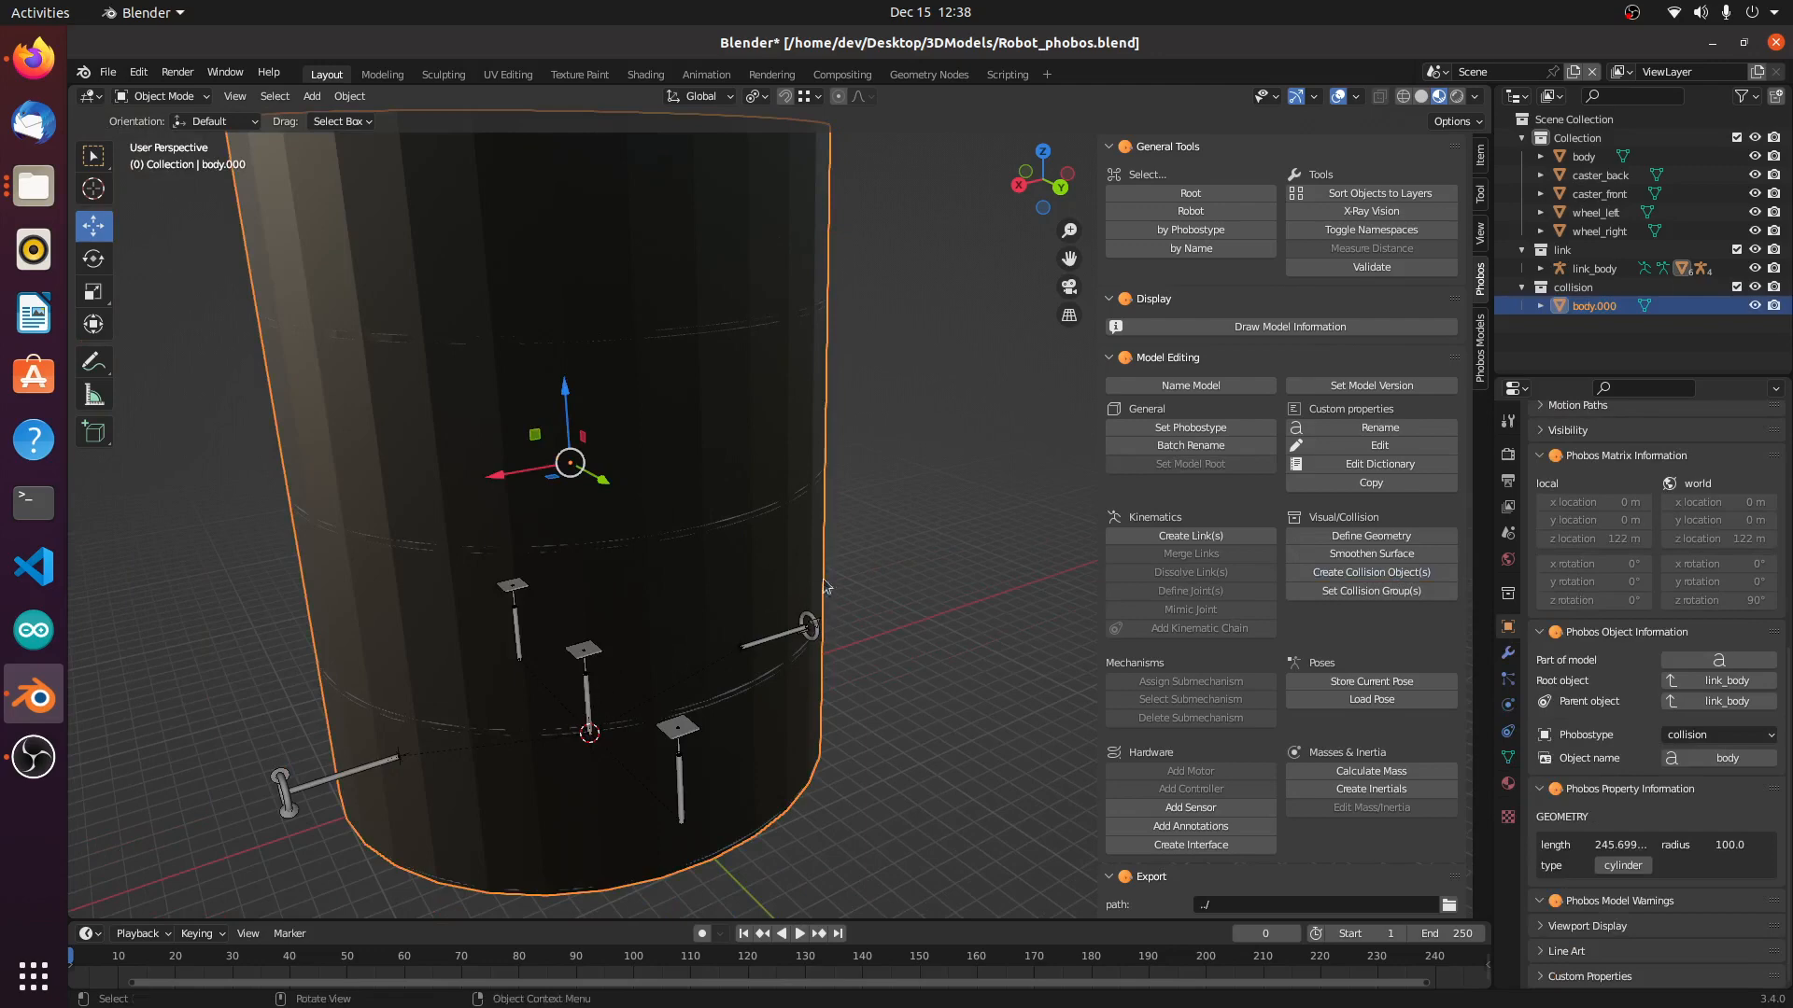
pyautogui.keyDown('shift'); pyautogui.click(588, 700); pyautogui.keyUp('shift')
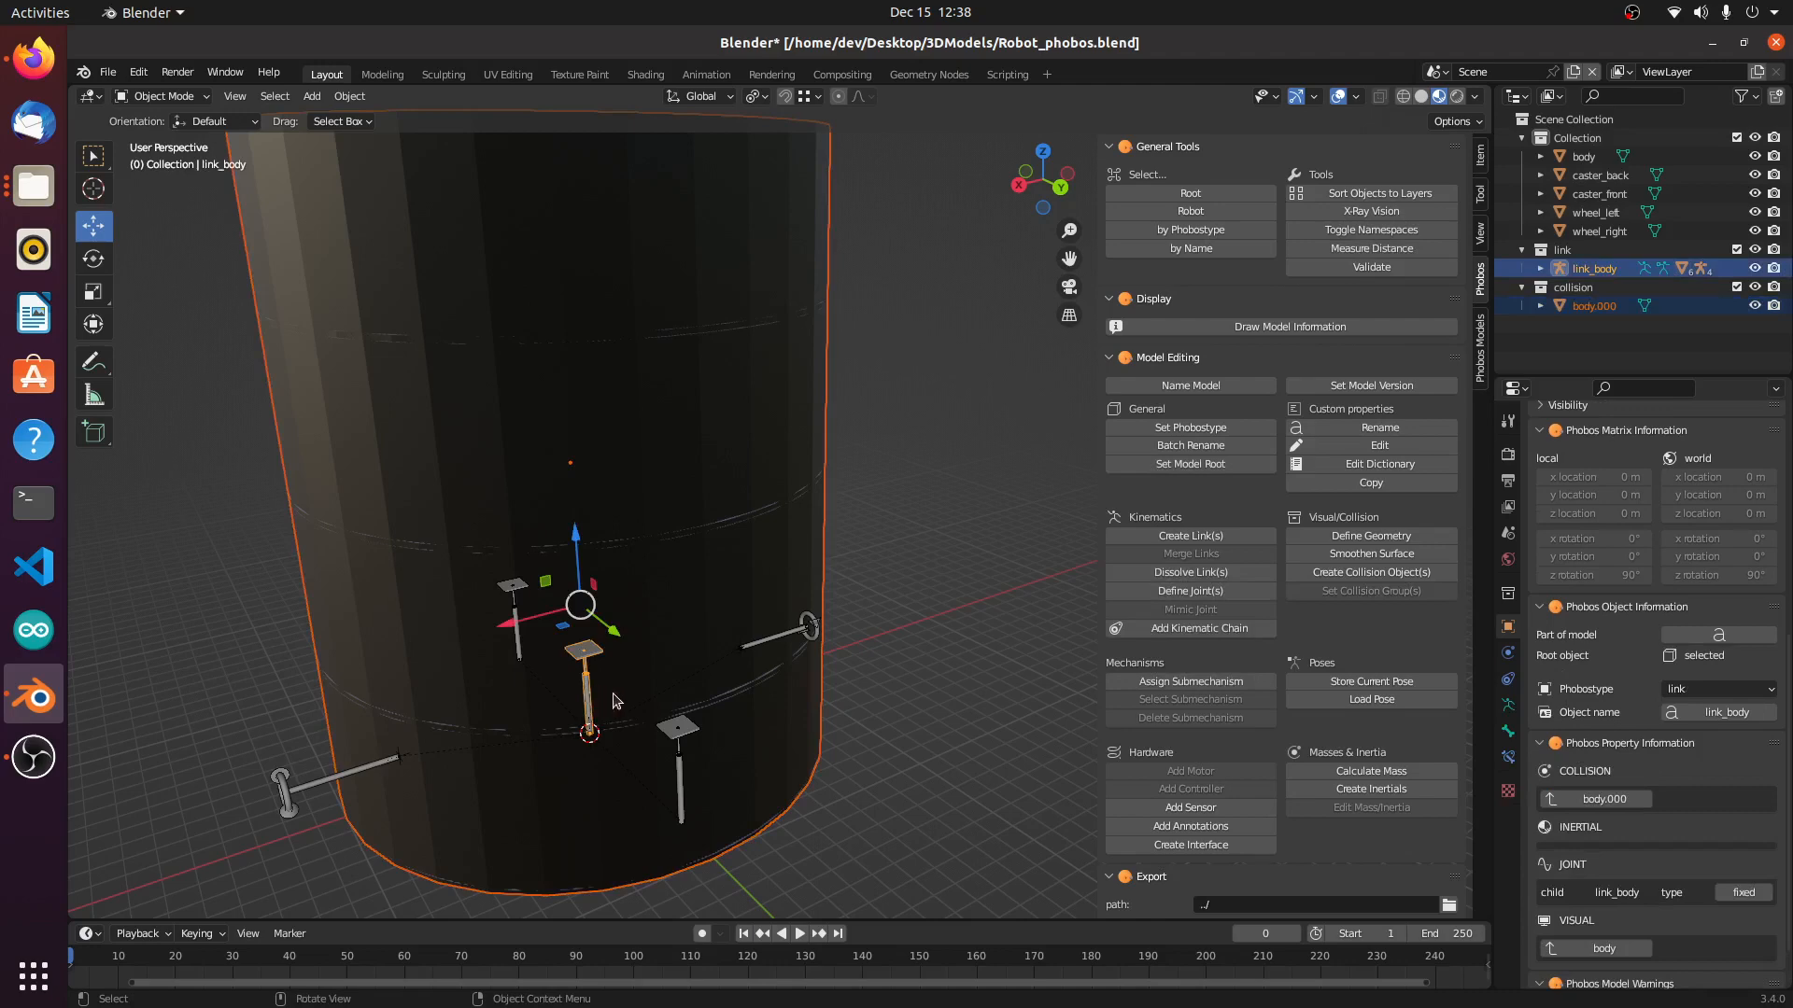
pyautogui.hotkey('ctrl', 'p')
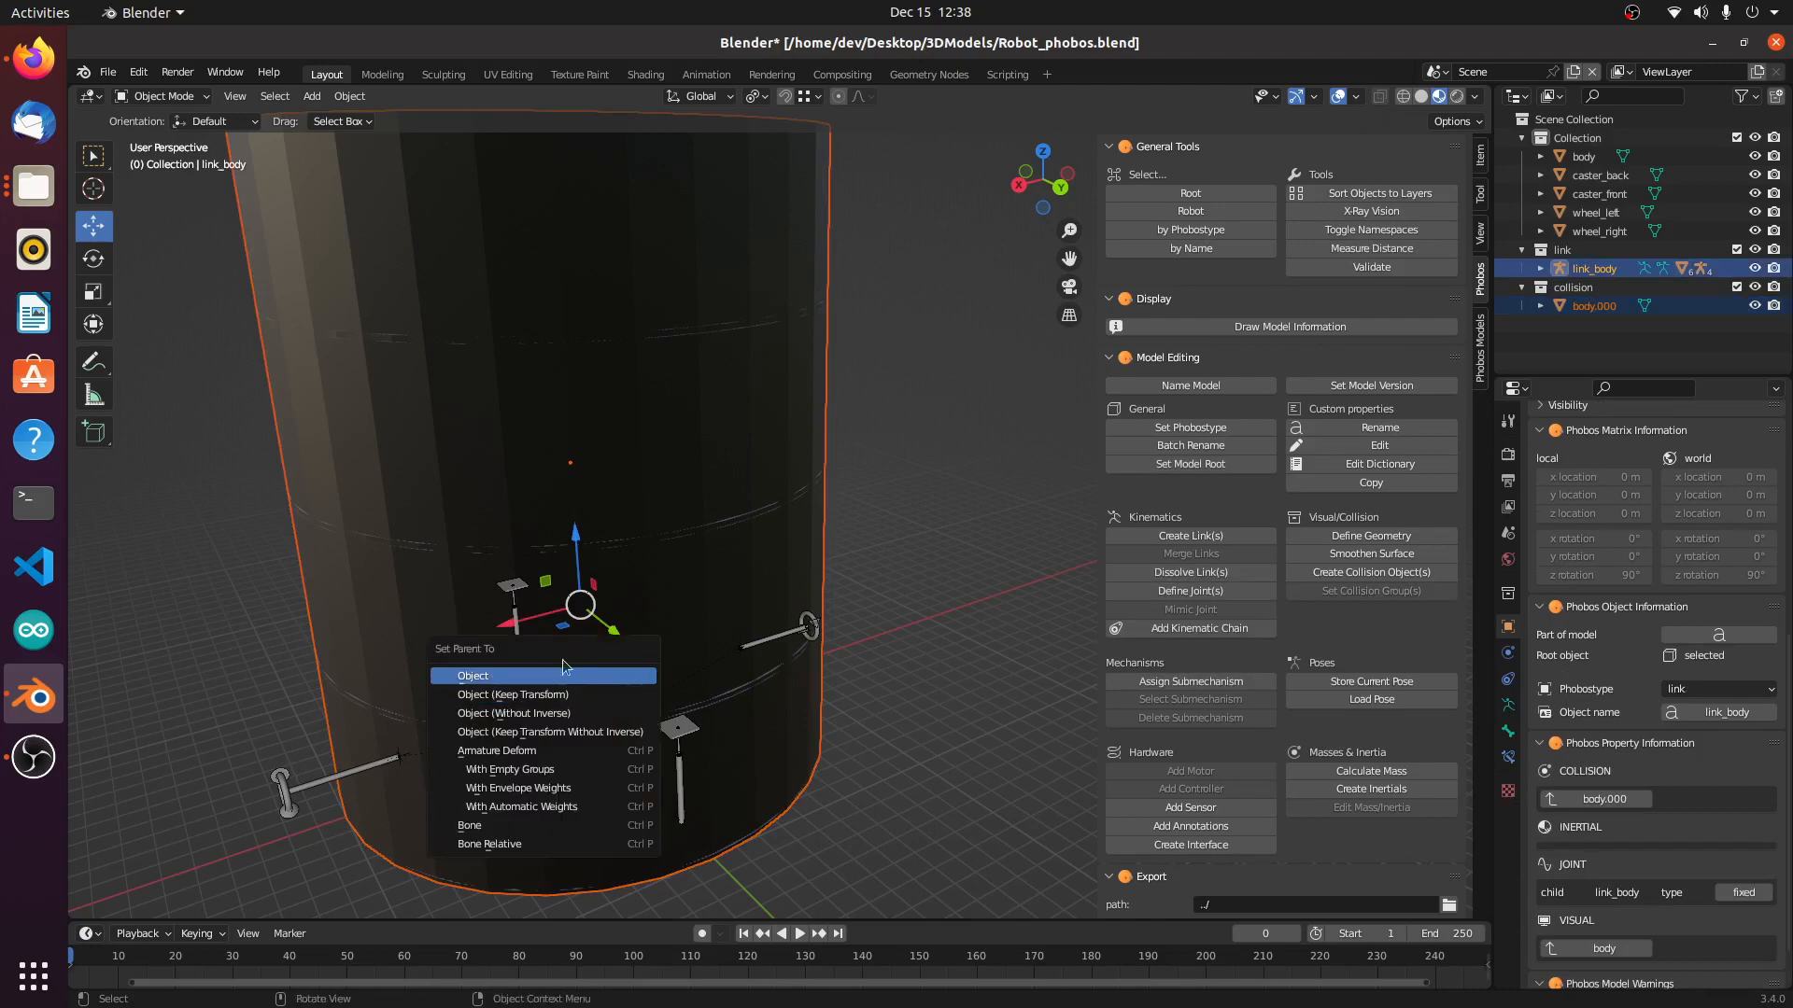
pyautogui.click(564, 698)
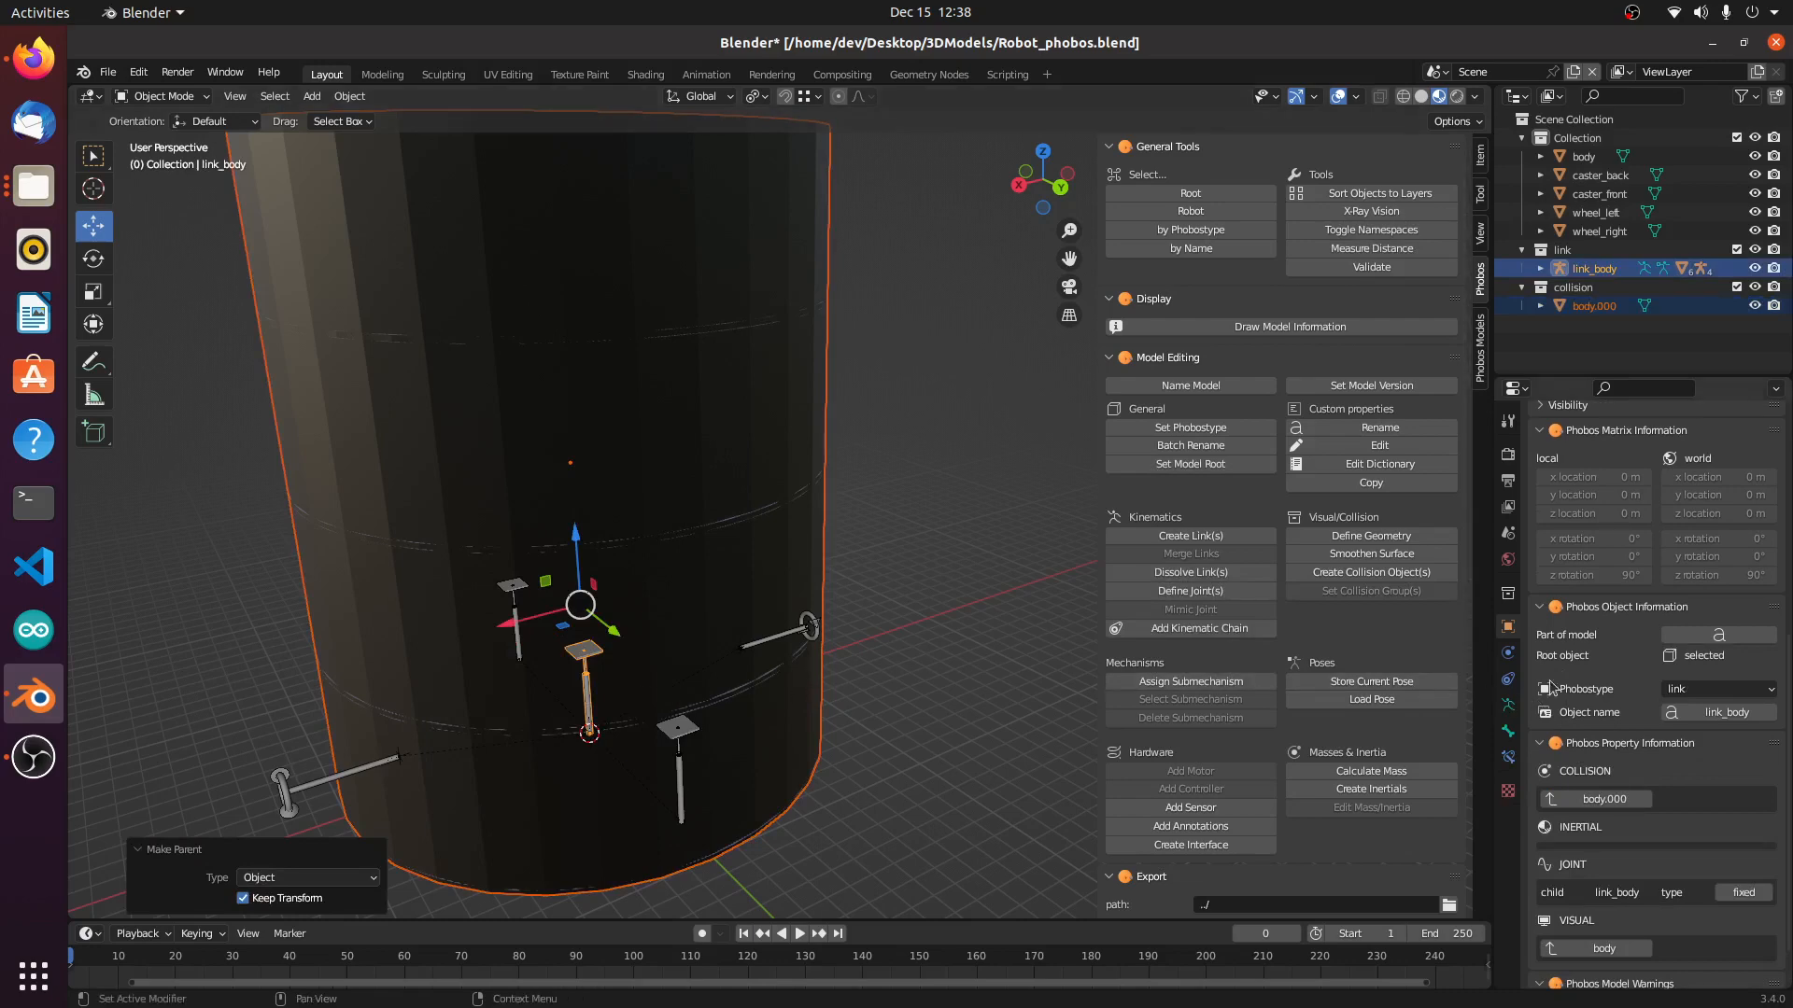
pyautogui.scroll(-1, 1629, 599)
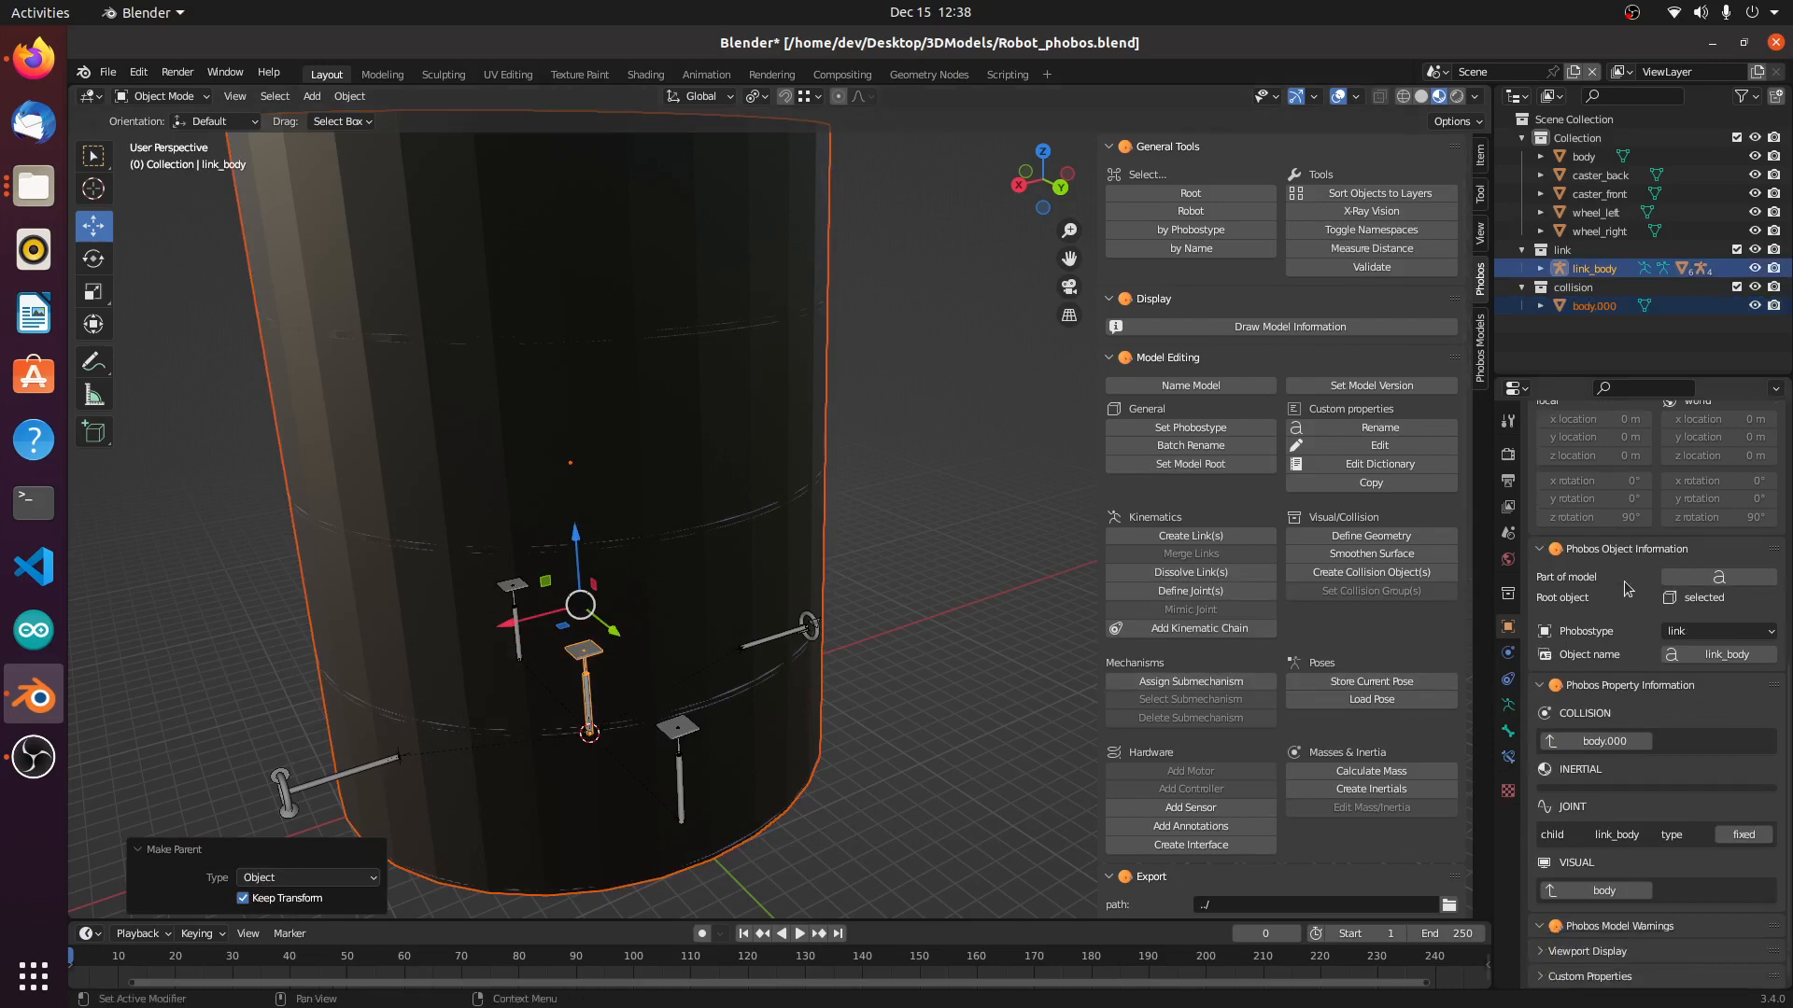
pyautogui.click(588, 693)
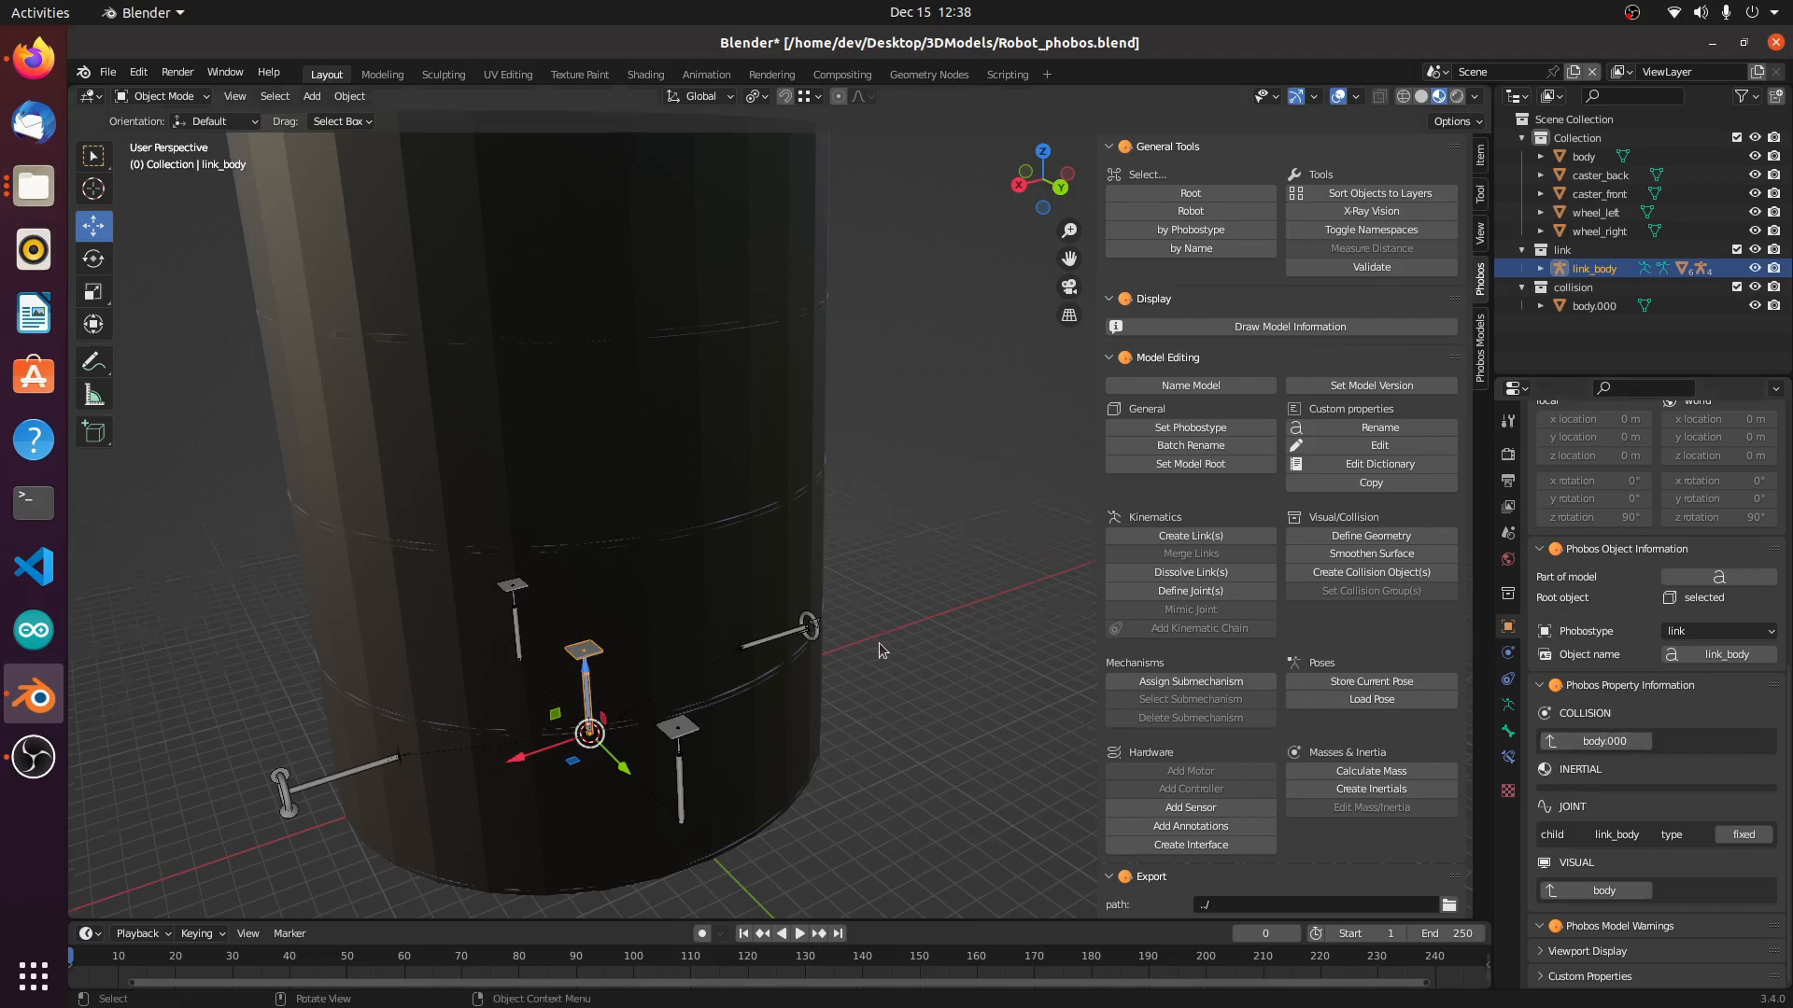
# Step: Hide the body.000 collision cylinder in the viewport
pyautogui.moveTo(878, 642); pyautogui.dragTo(918, 642, button='middle')
pyautogui.scroll(-5, 902, 631)
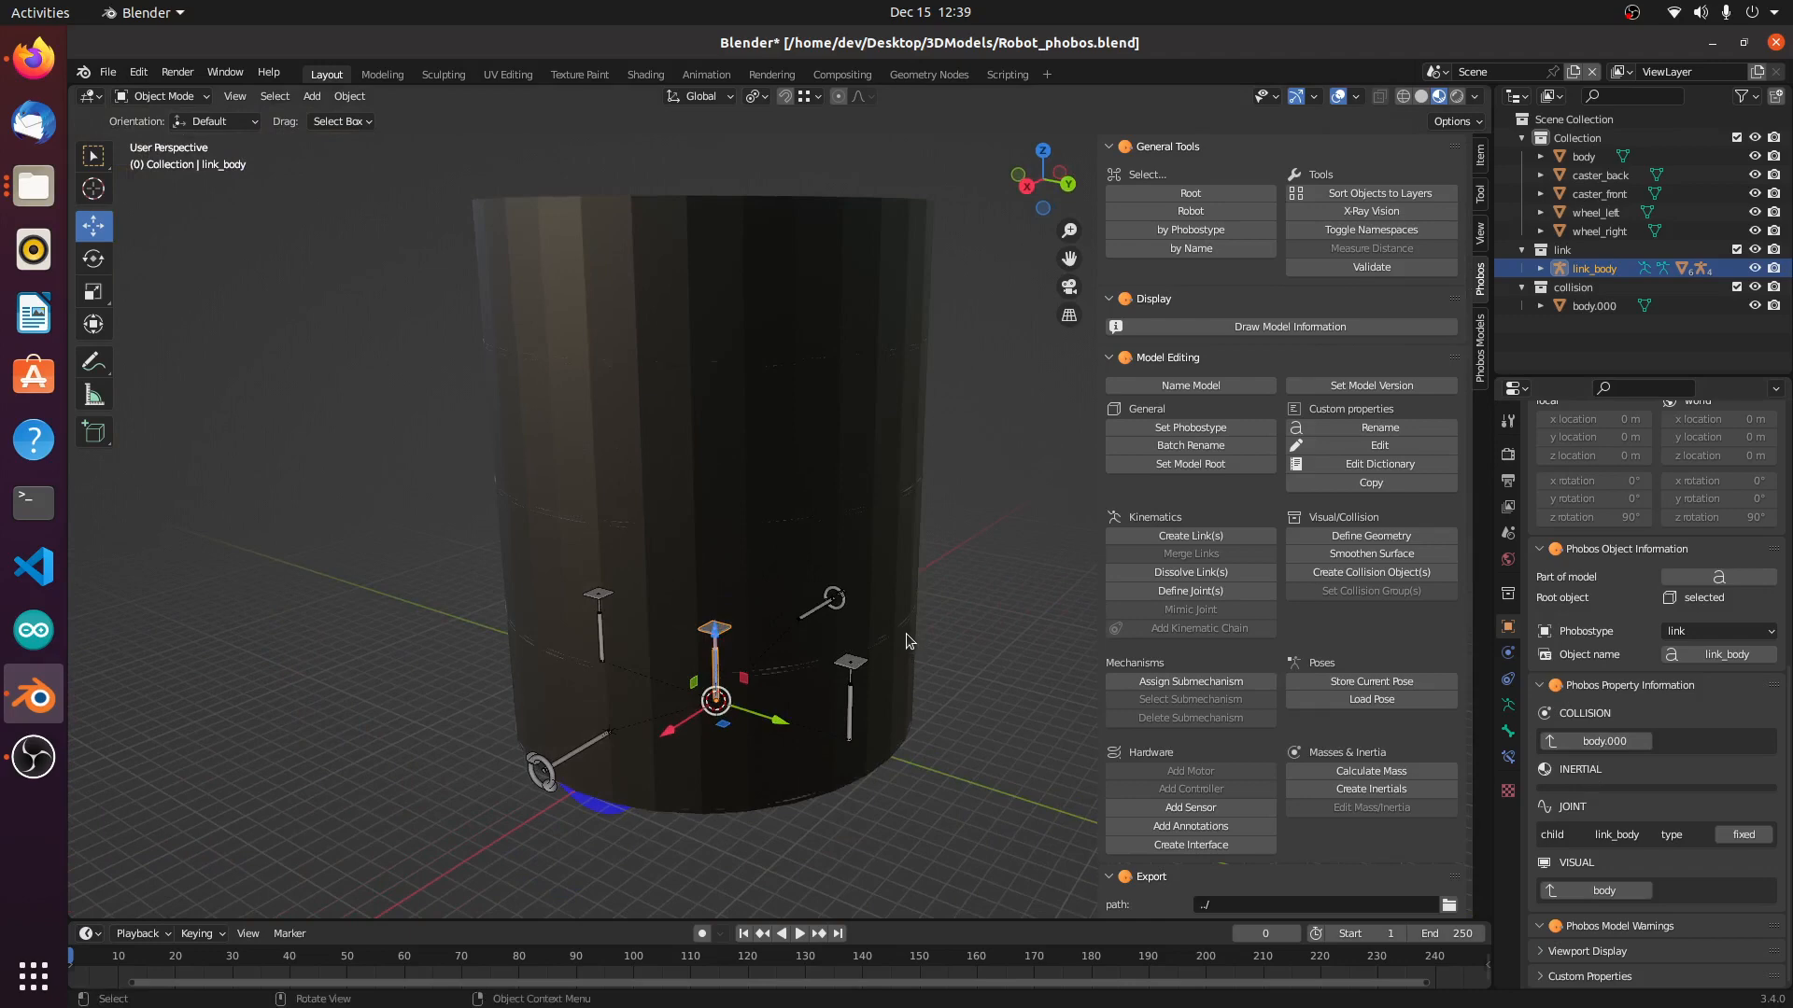
pyautogui.scroll(4, 906, 633)
pyautogui.scroll(-2, 912, 638)
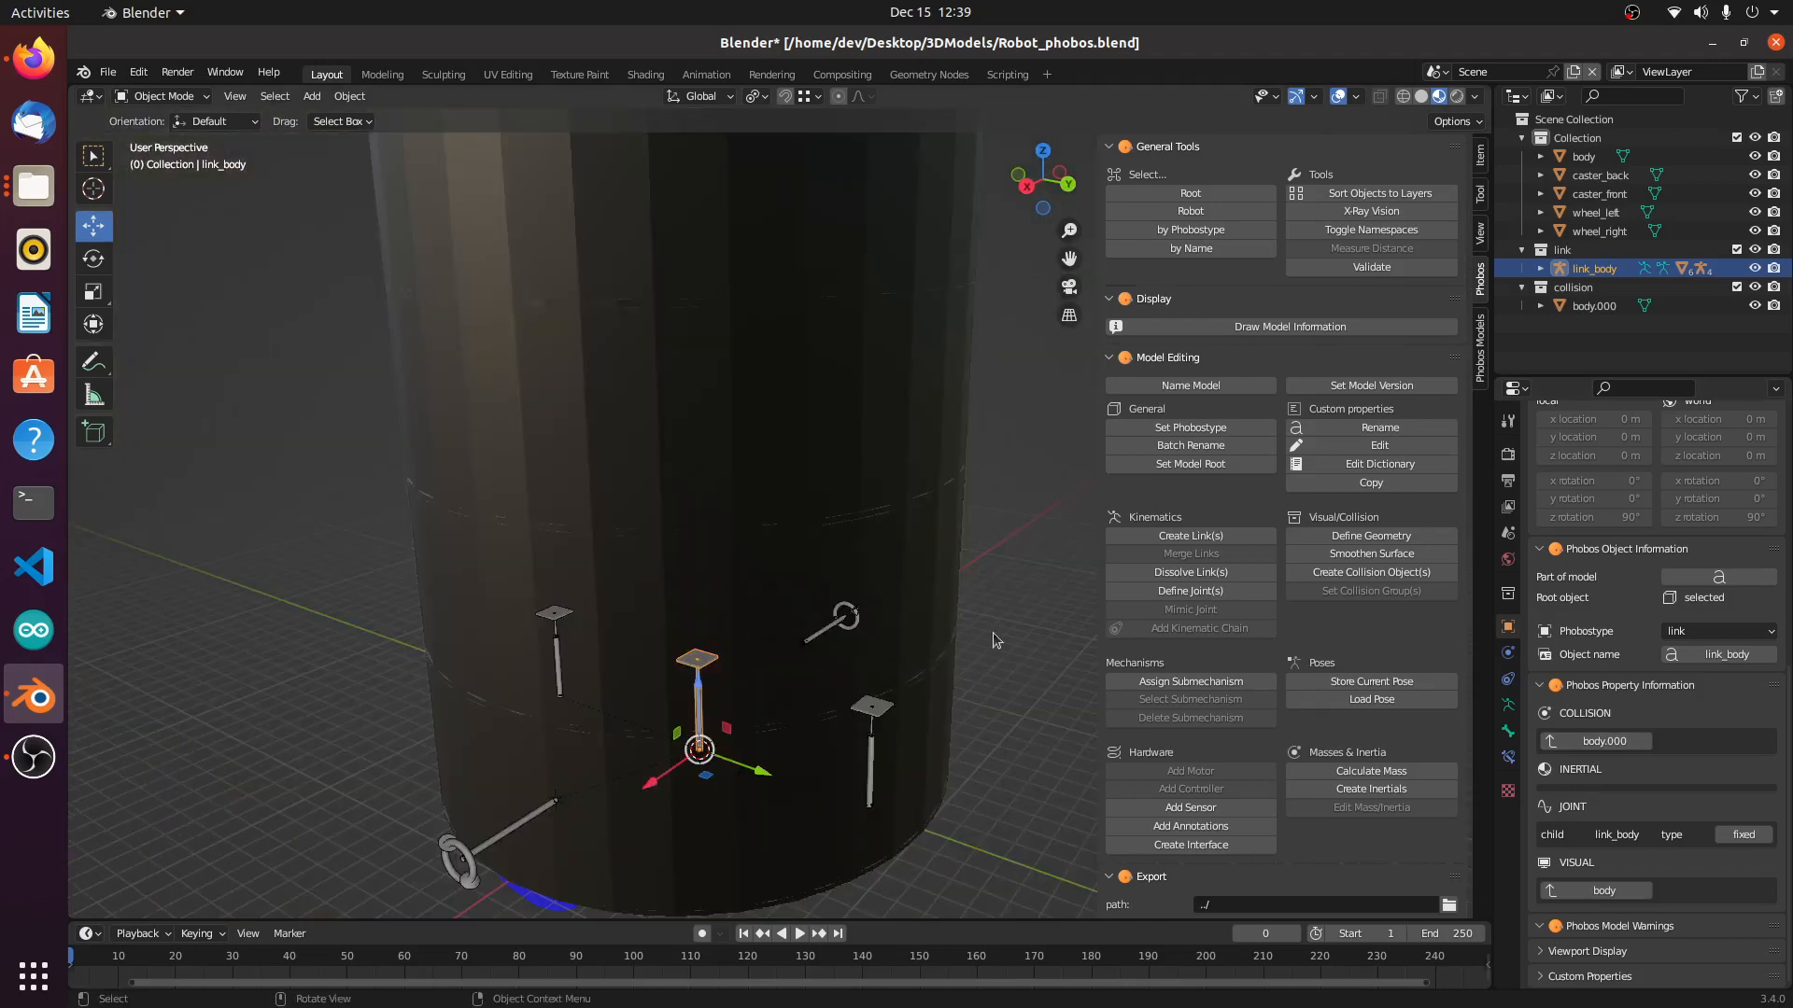
pyautogui.keyDown('shift'); pyautogui.moveTo(956, 585); pyautogui.dragTo(864, 557, button='middle'); pyautogui.keyUp('shift')
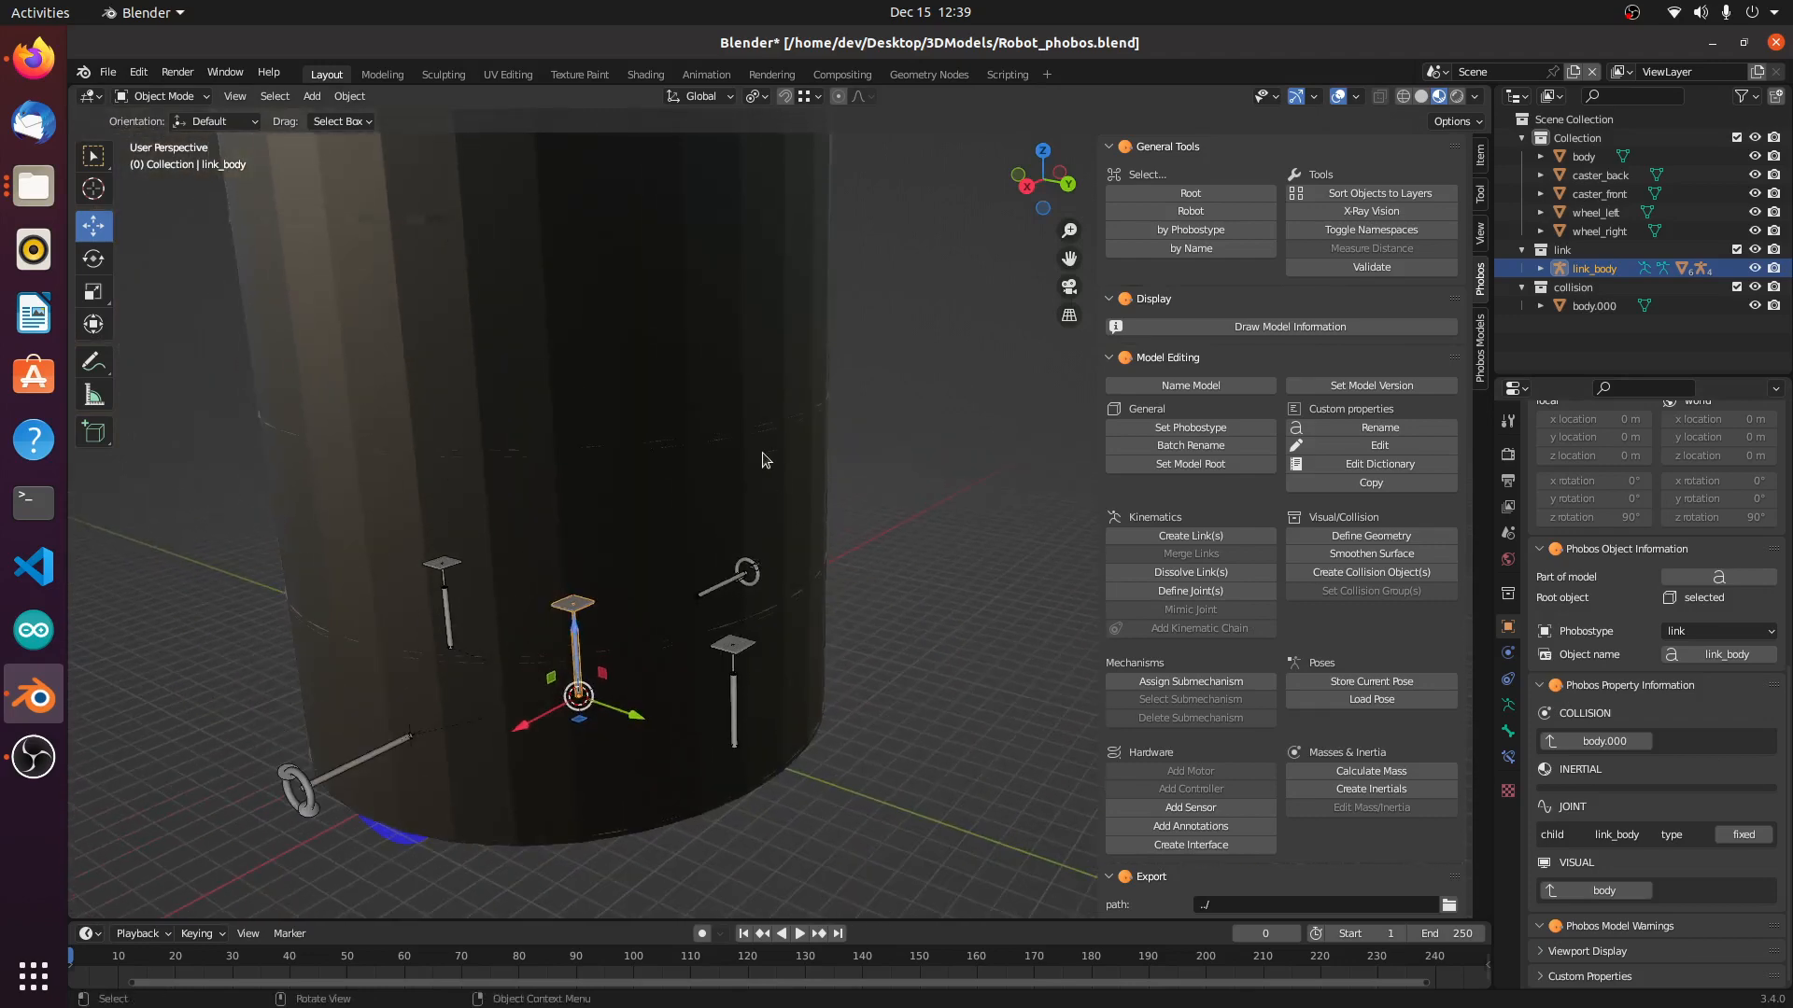
pyautogui.click(745, 429)
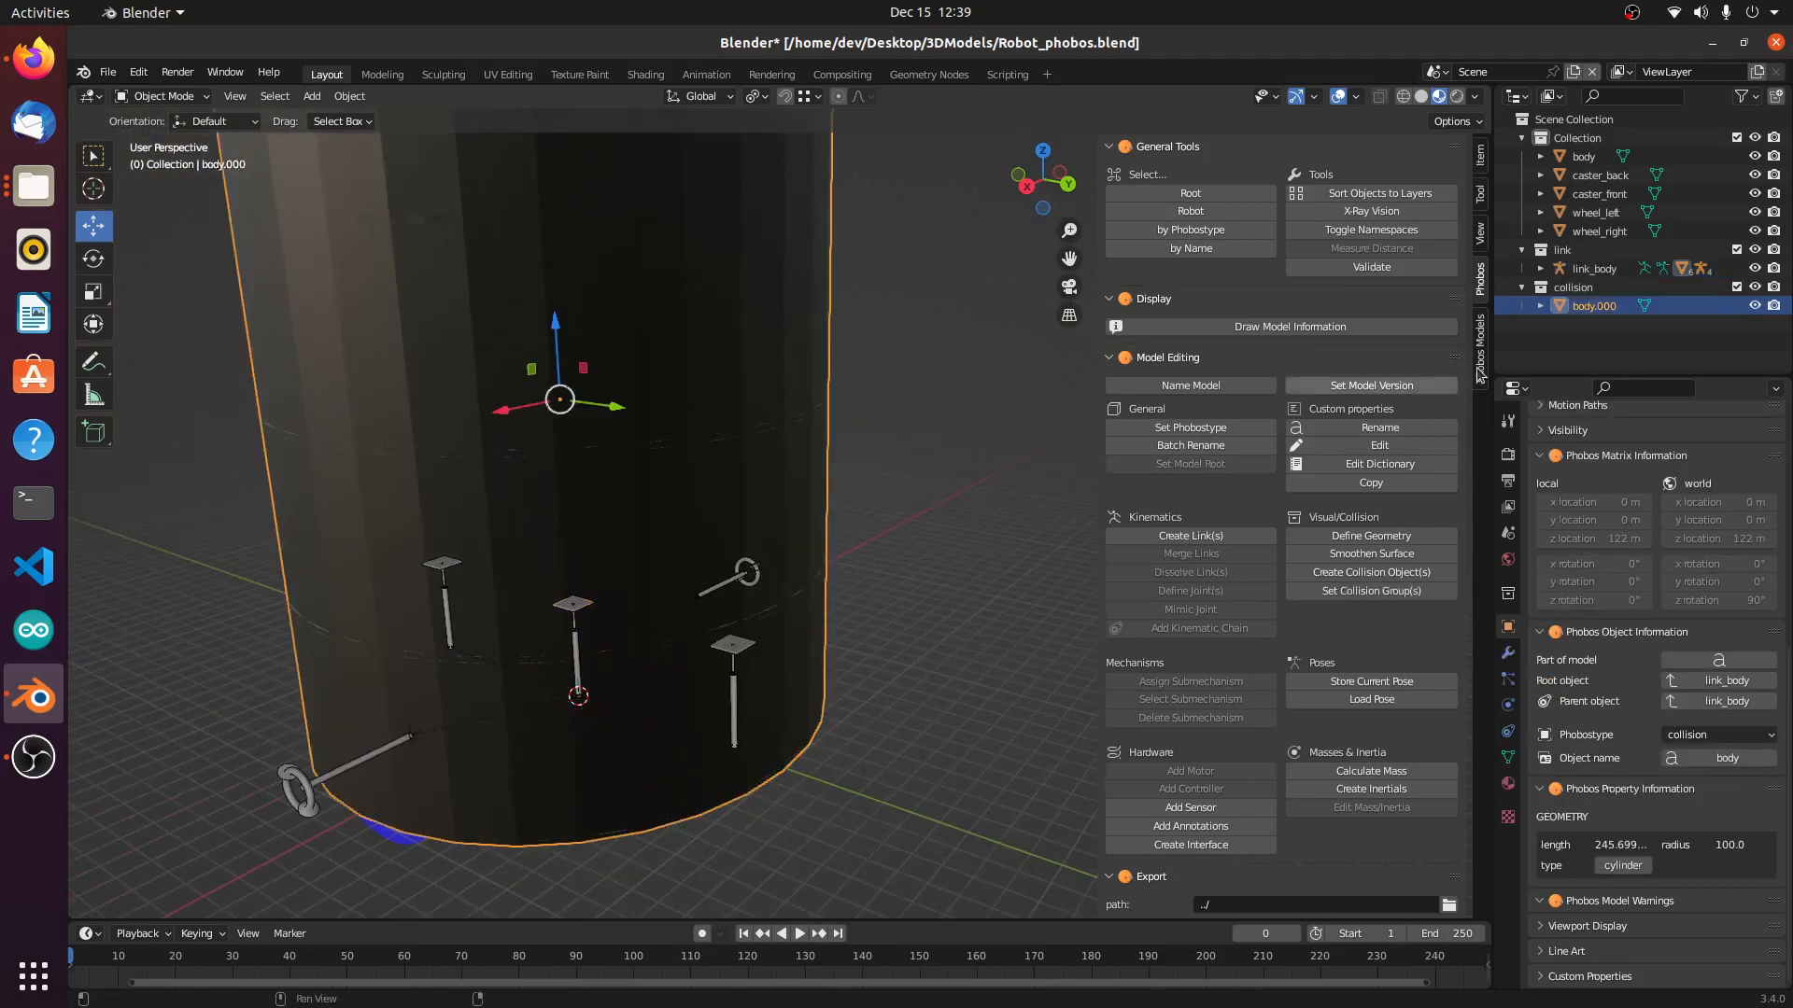
pyautogui.click(1754, 305)
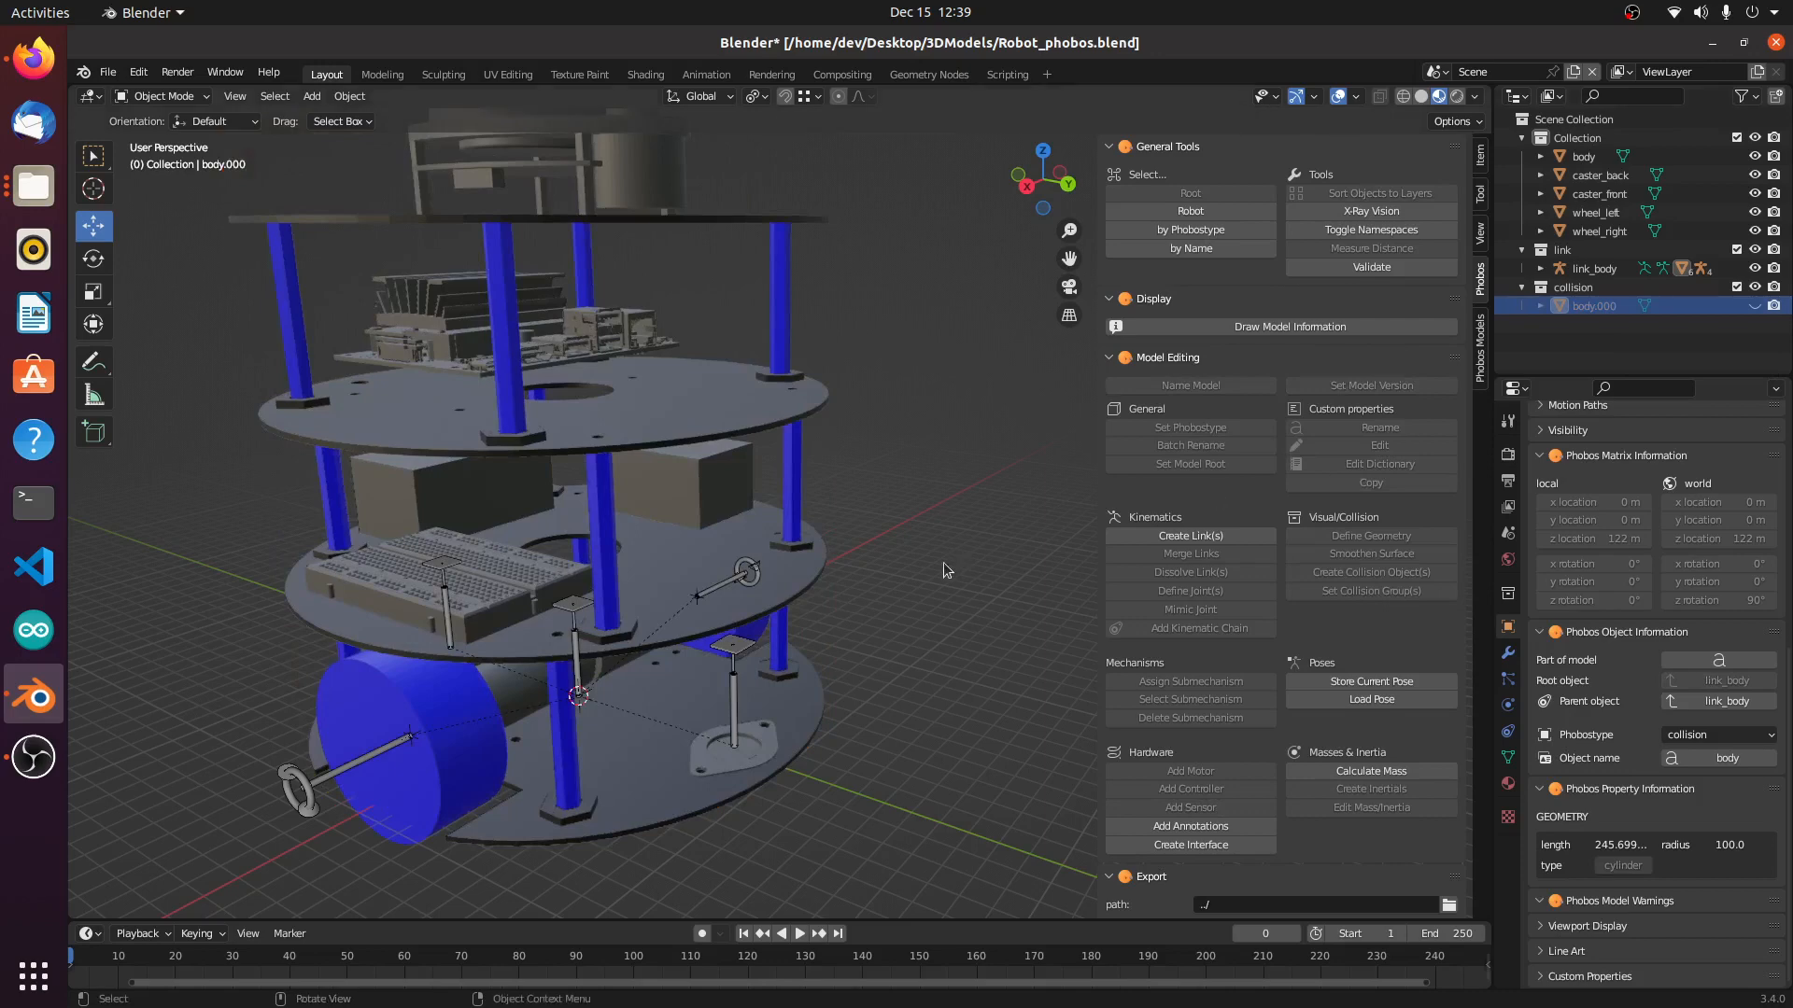
# Step: Create a cylinder collision object for the wheel_left visual and define its geometry as type cylinder
pyautogui.moveTo(920, 587); pyautogui.dragTo(691, 577, button='middle')
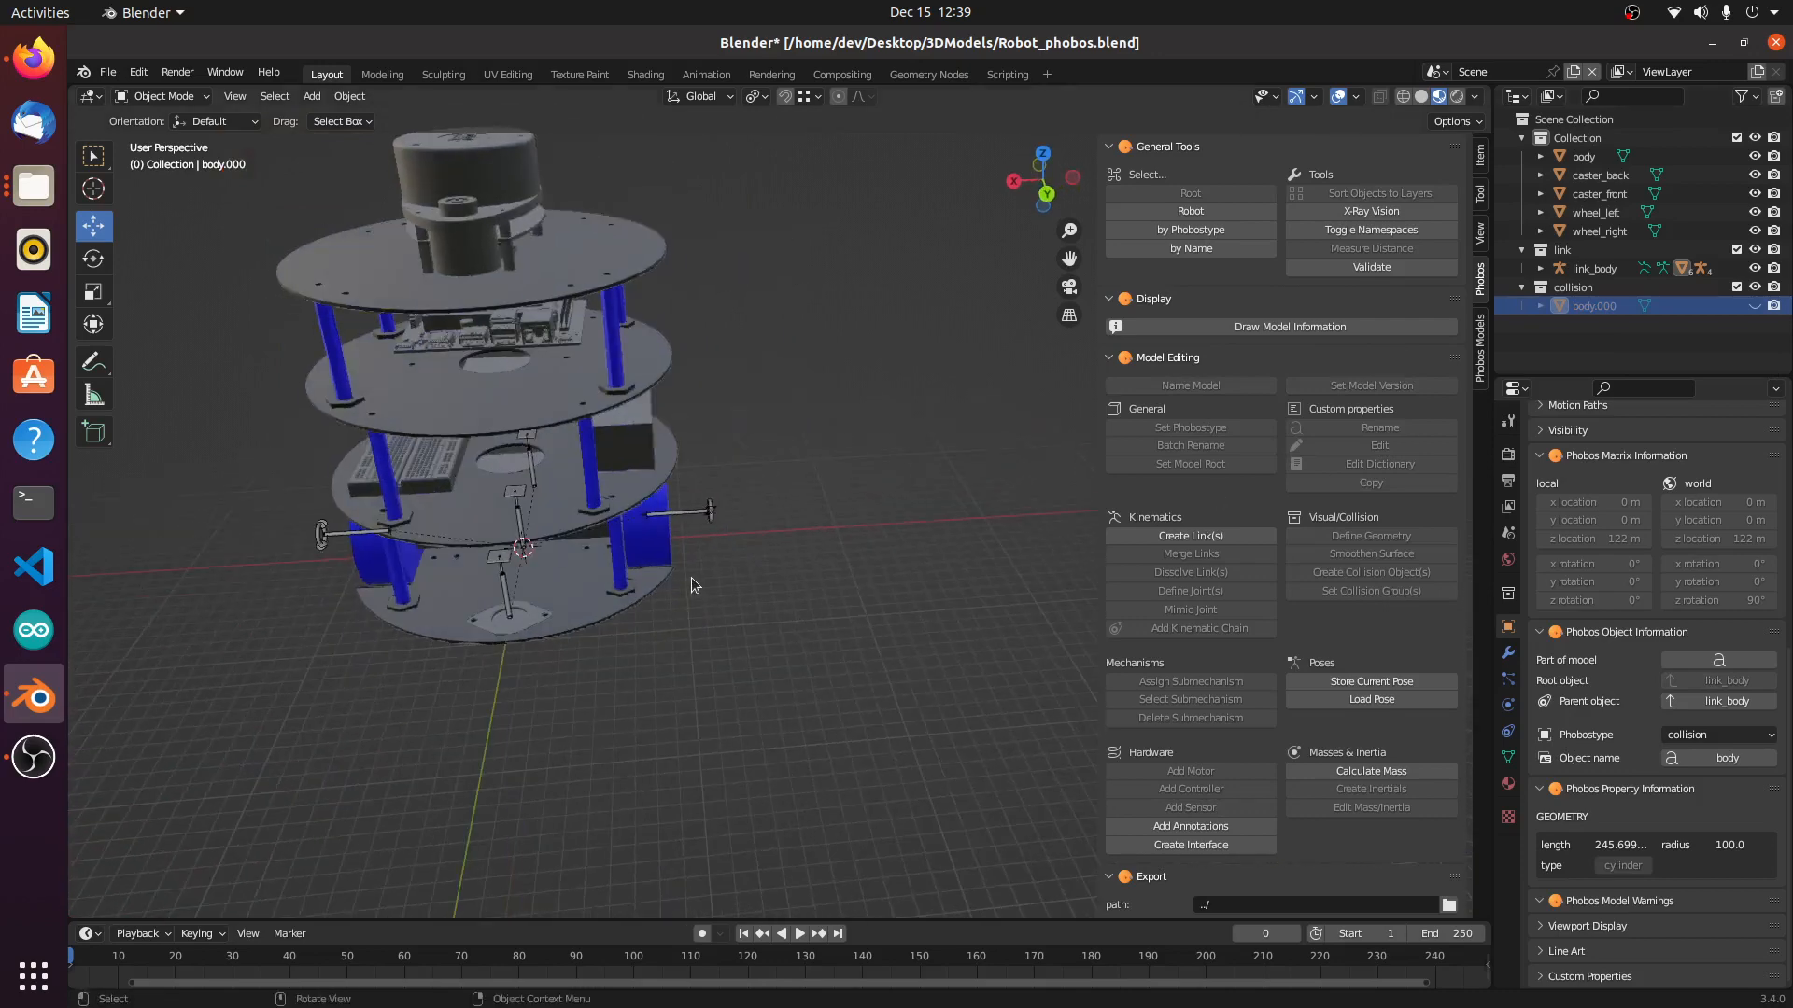
pyautogui.scroll(4, 698, 573)
pyautogui.click(575, 566)
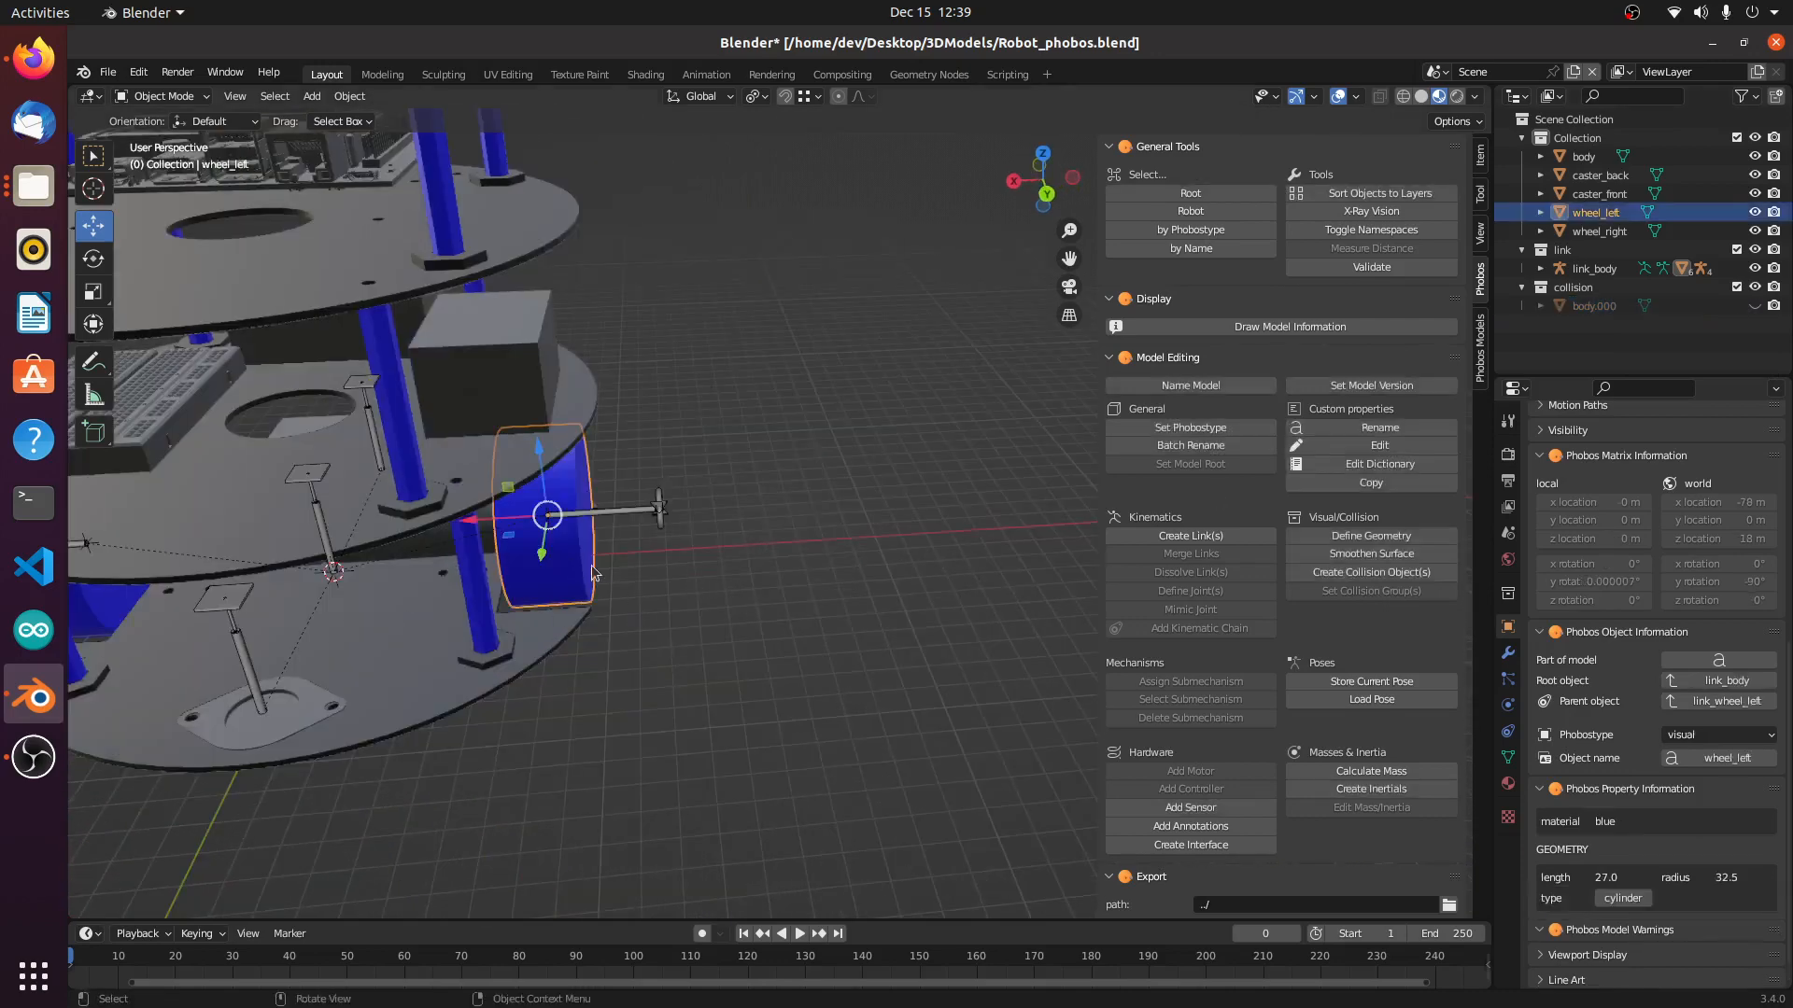
pyautogui.click(1391, 573)
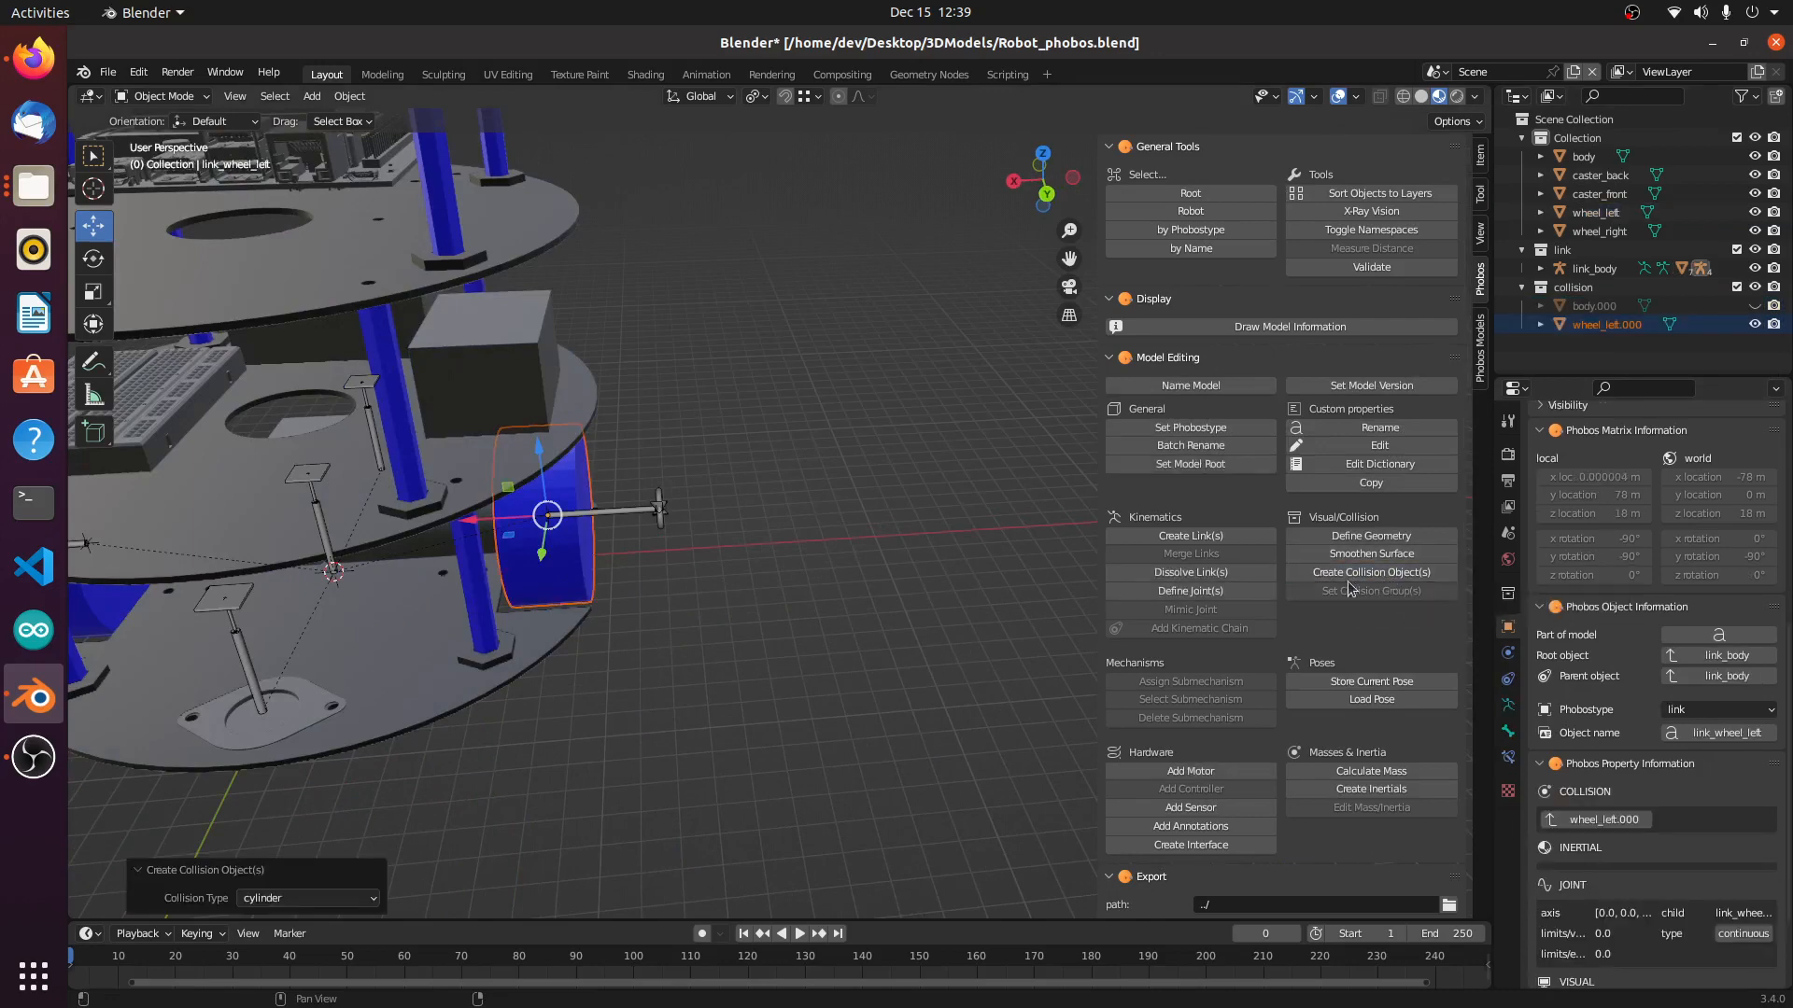
pyautogui.click(1395, 543)
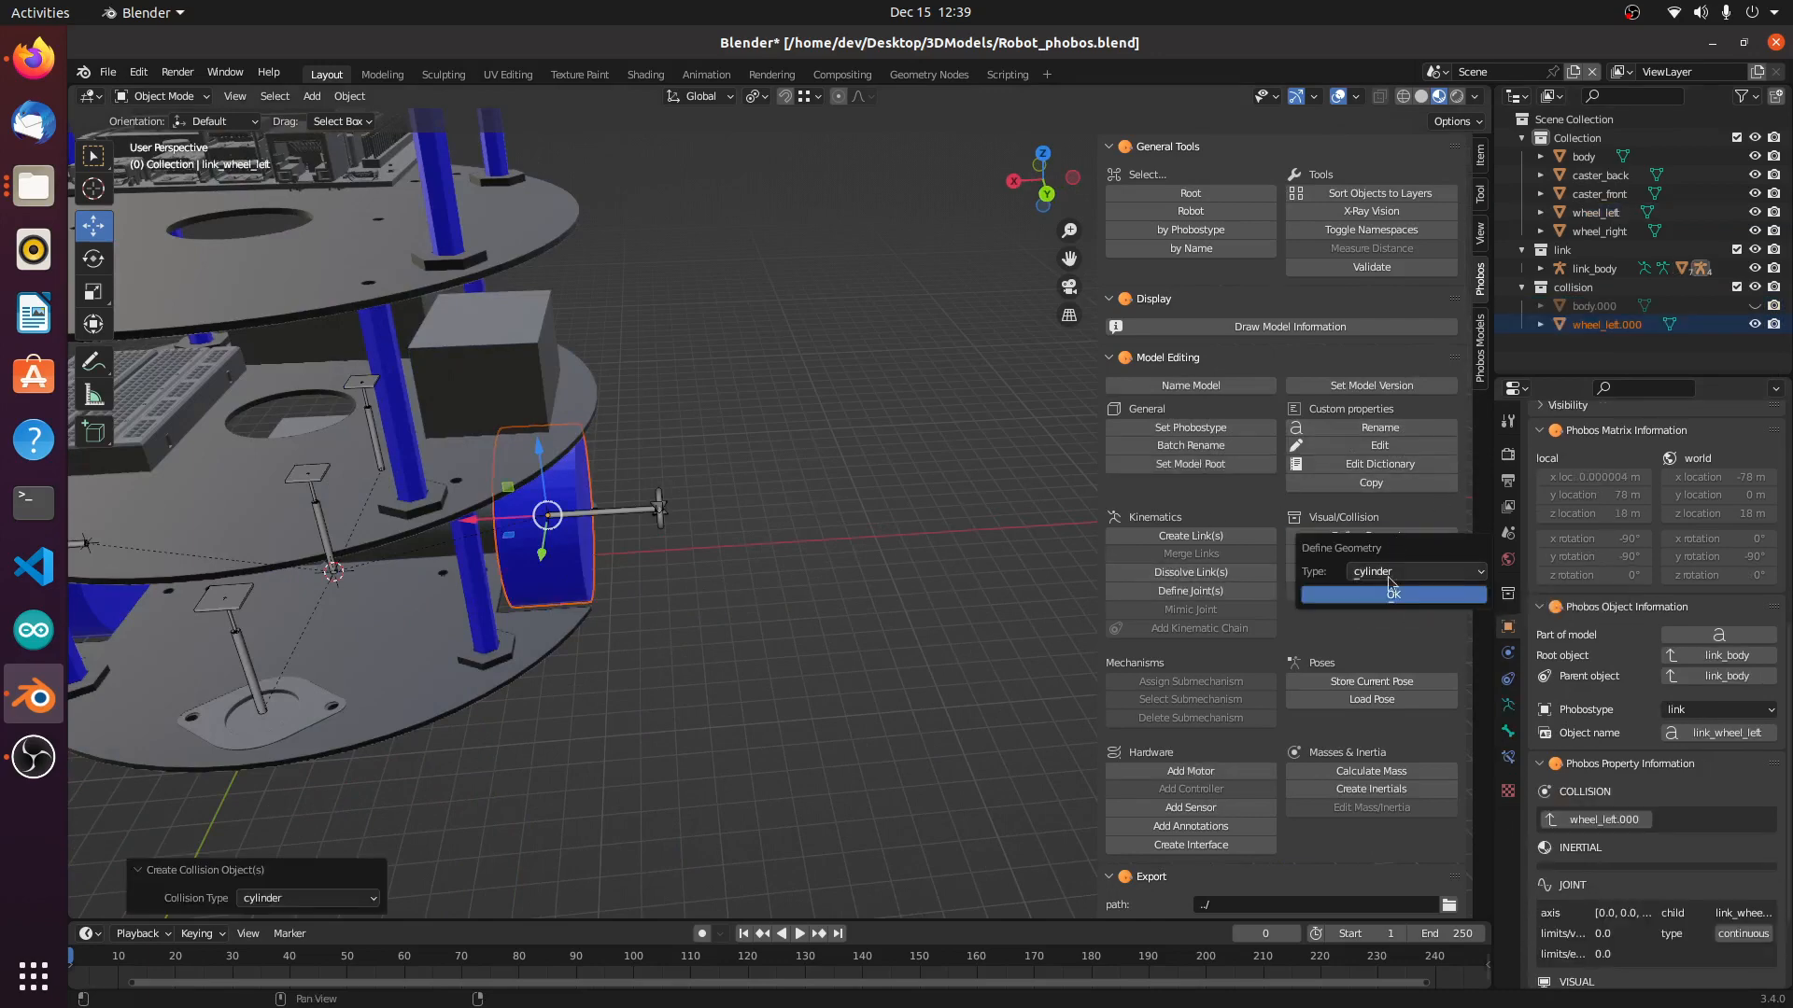
pyautogui.click(1393, 596)
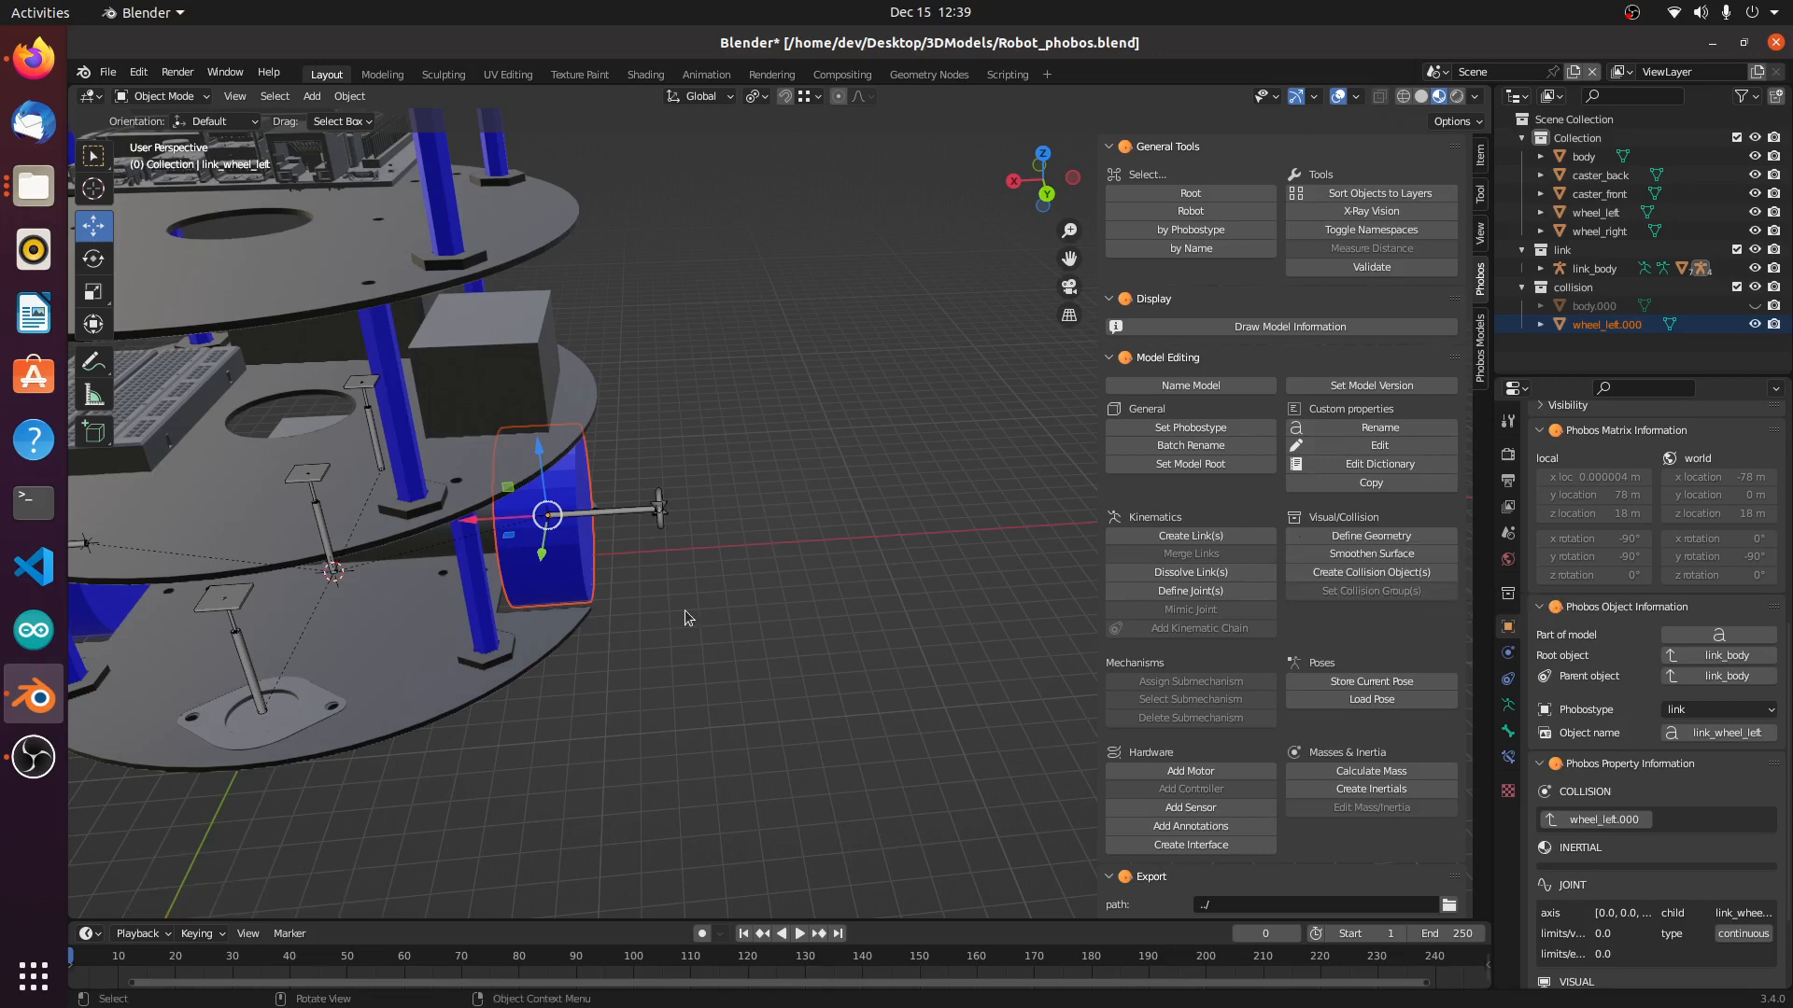
# Step: Parent the left wheel's collision object to link_wheel_left as Object (Keep Transform)
pyautogui.keyDown('shift'); pyautogui.click(622, 513); pyautogui.keyUp('shift')
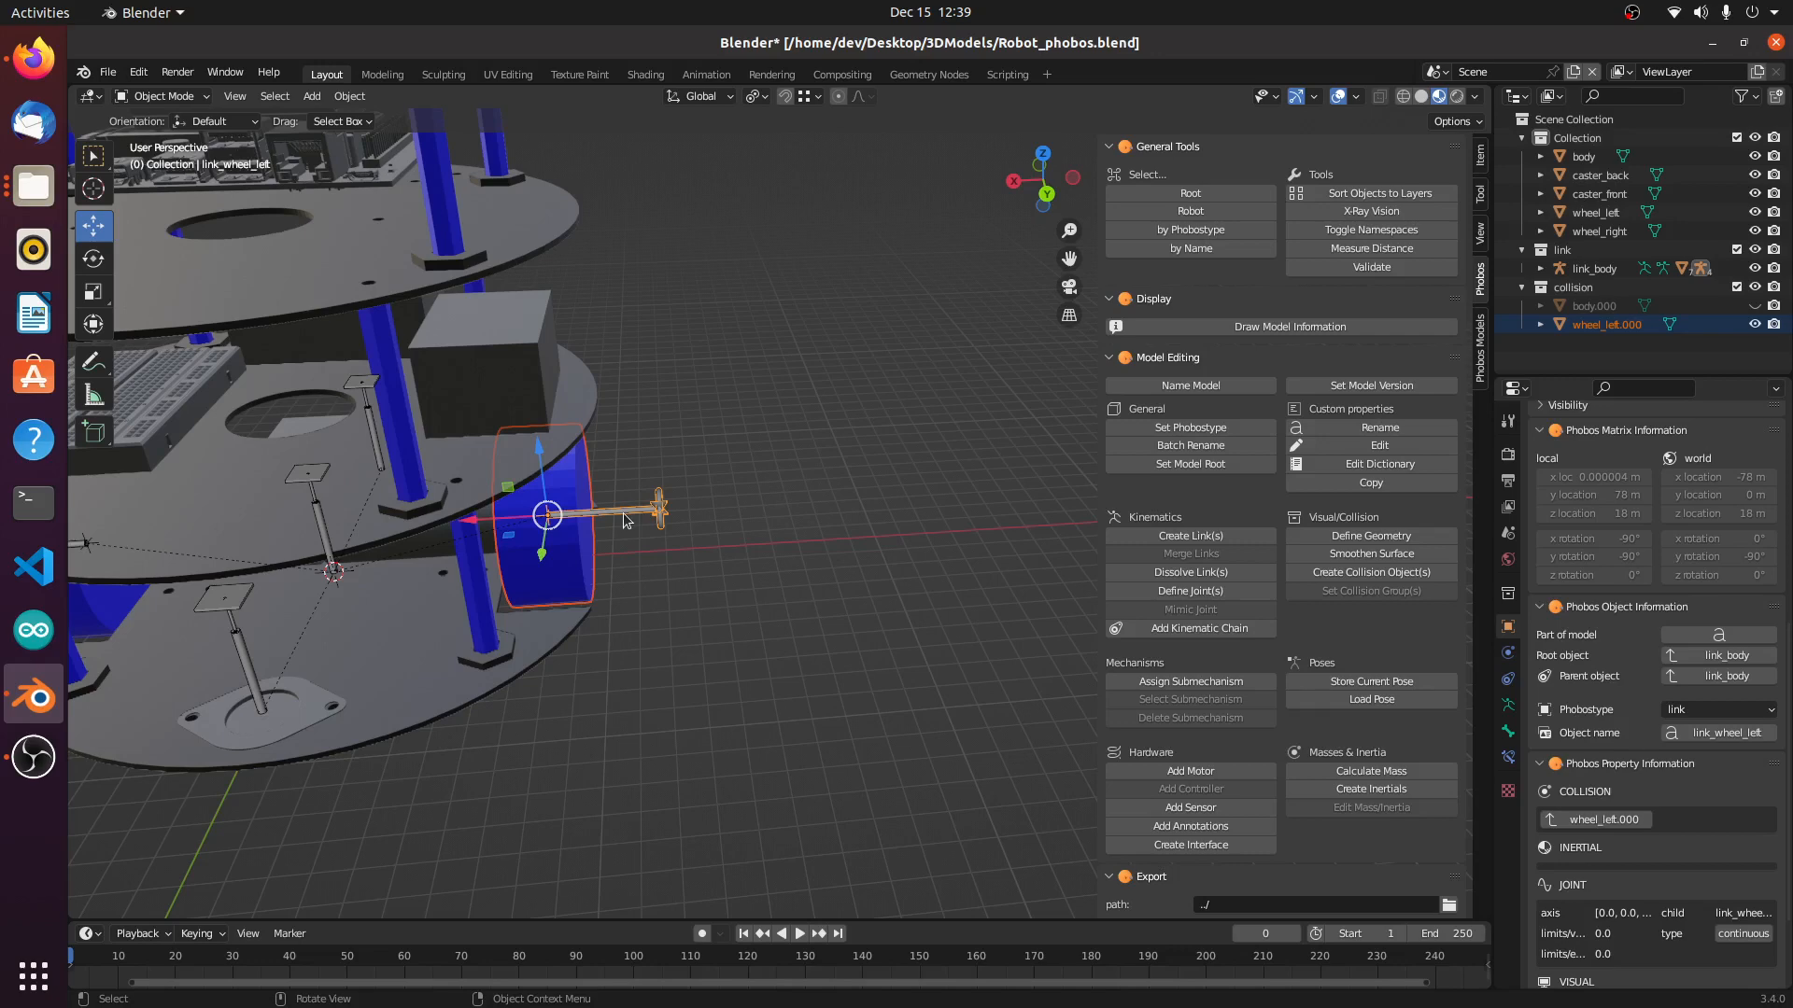
pyautogui.hotkey('ctrl', 'p')
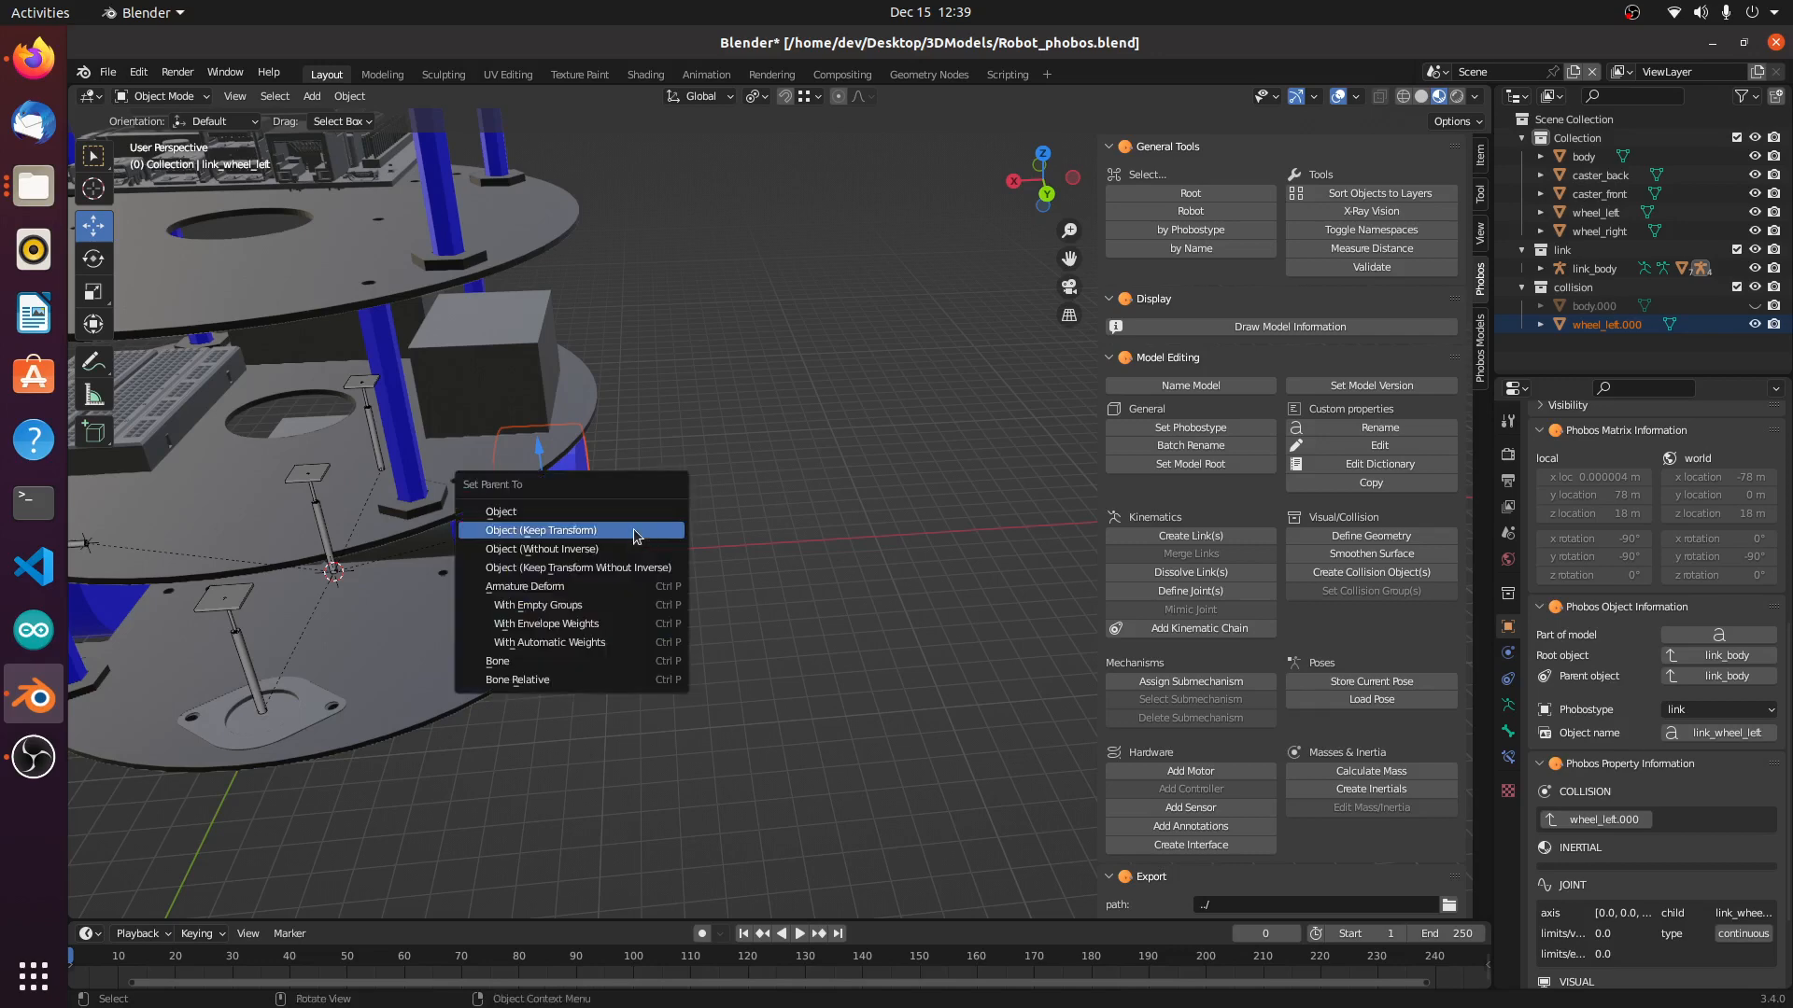
pyautogui.click(633, 529)
# Step: Create a cylinder collision object for the wheel_right visual and define its geometry as type cylinder
pyautogui.moveTo(636, 551); pyautogui.dragTo(645, 645, button='middle')
pyautogui.click(271, 642)
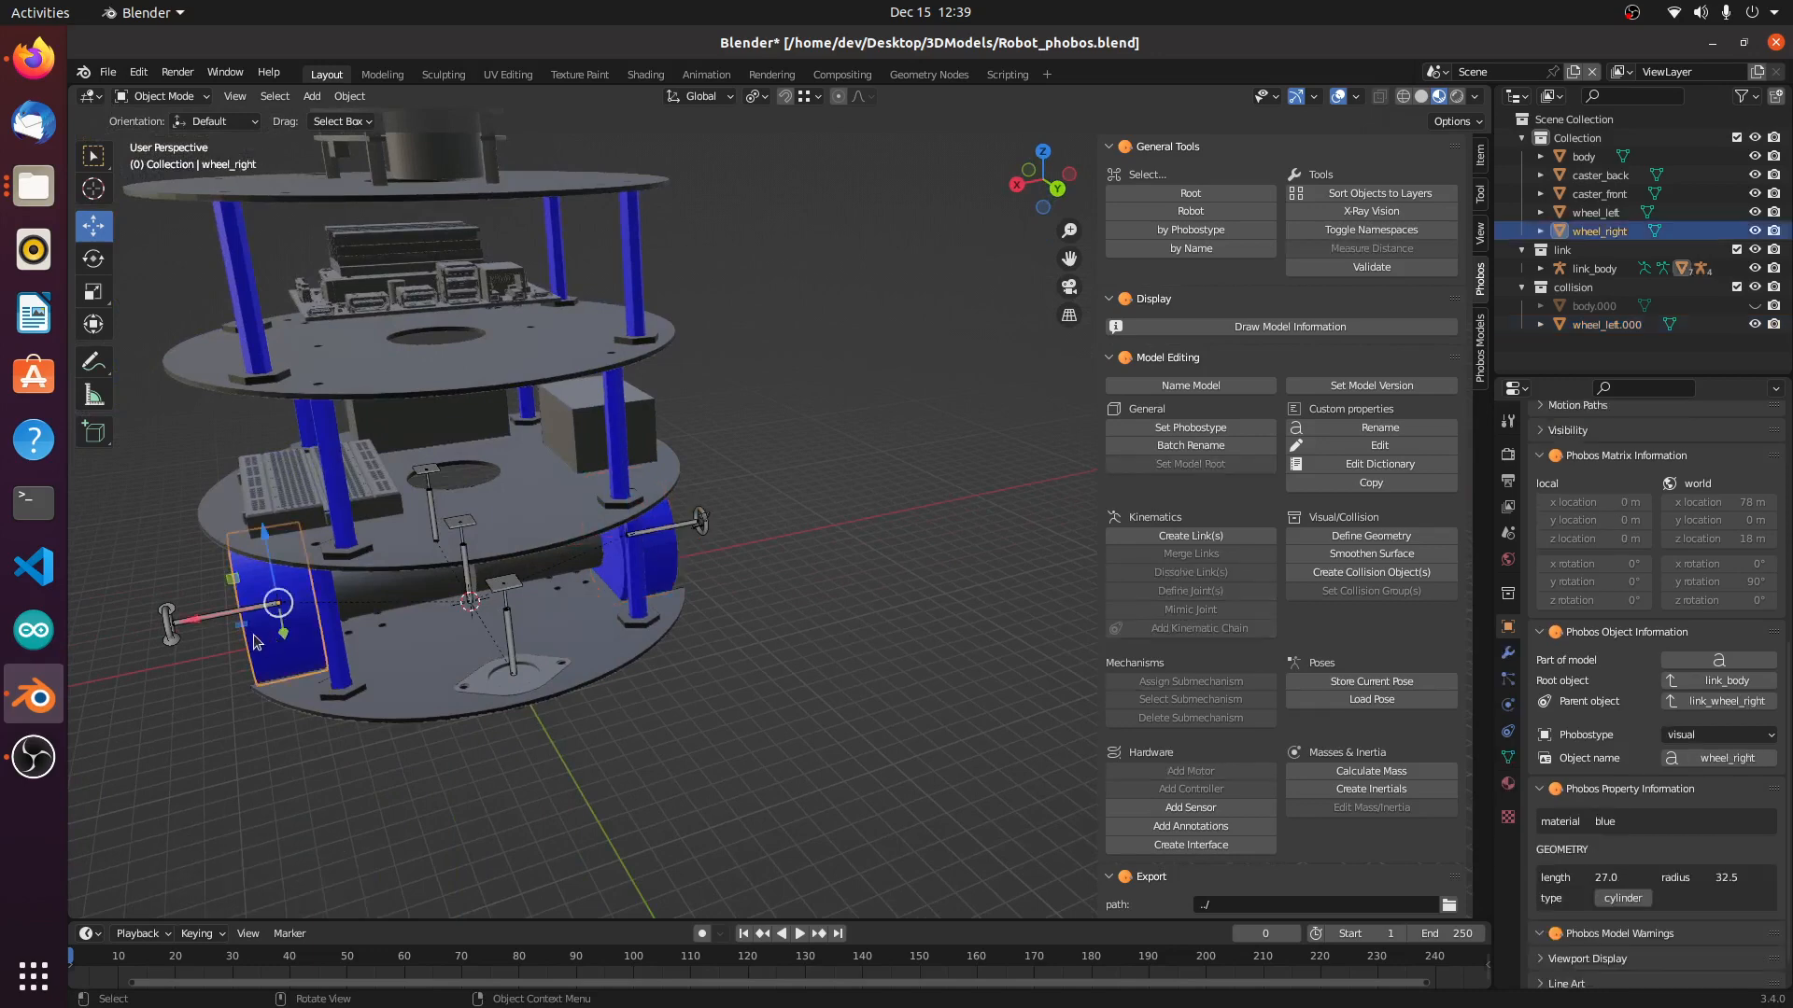
pyautogui.click(1351, 574)
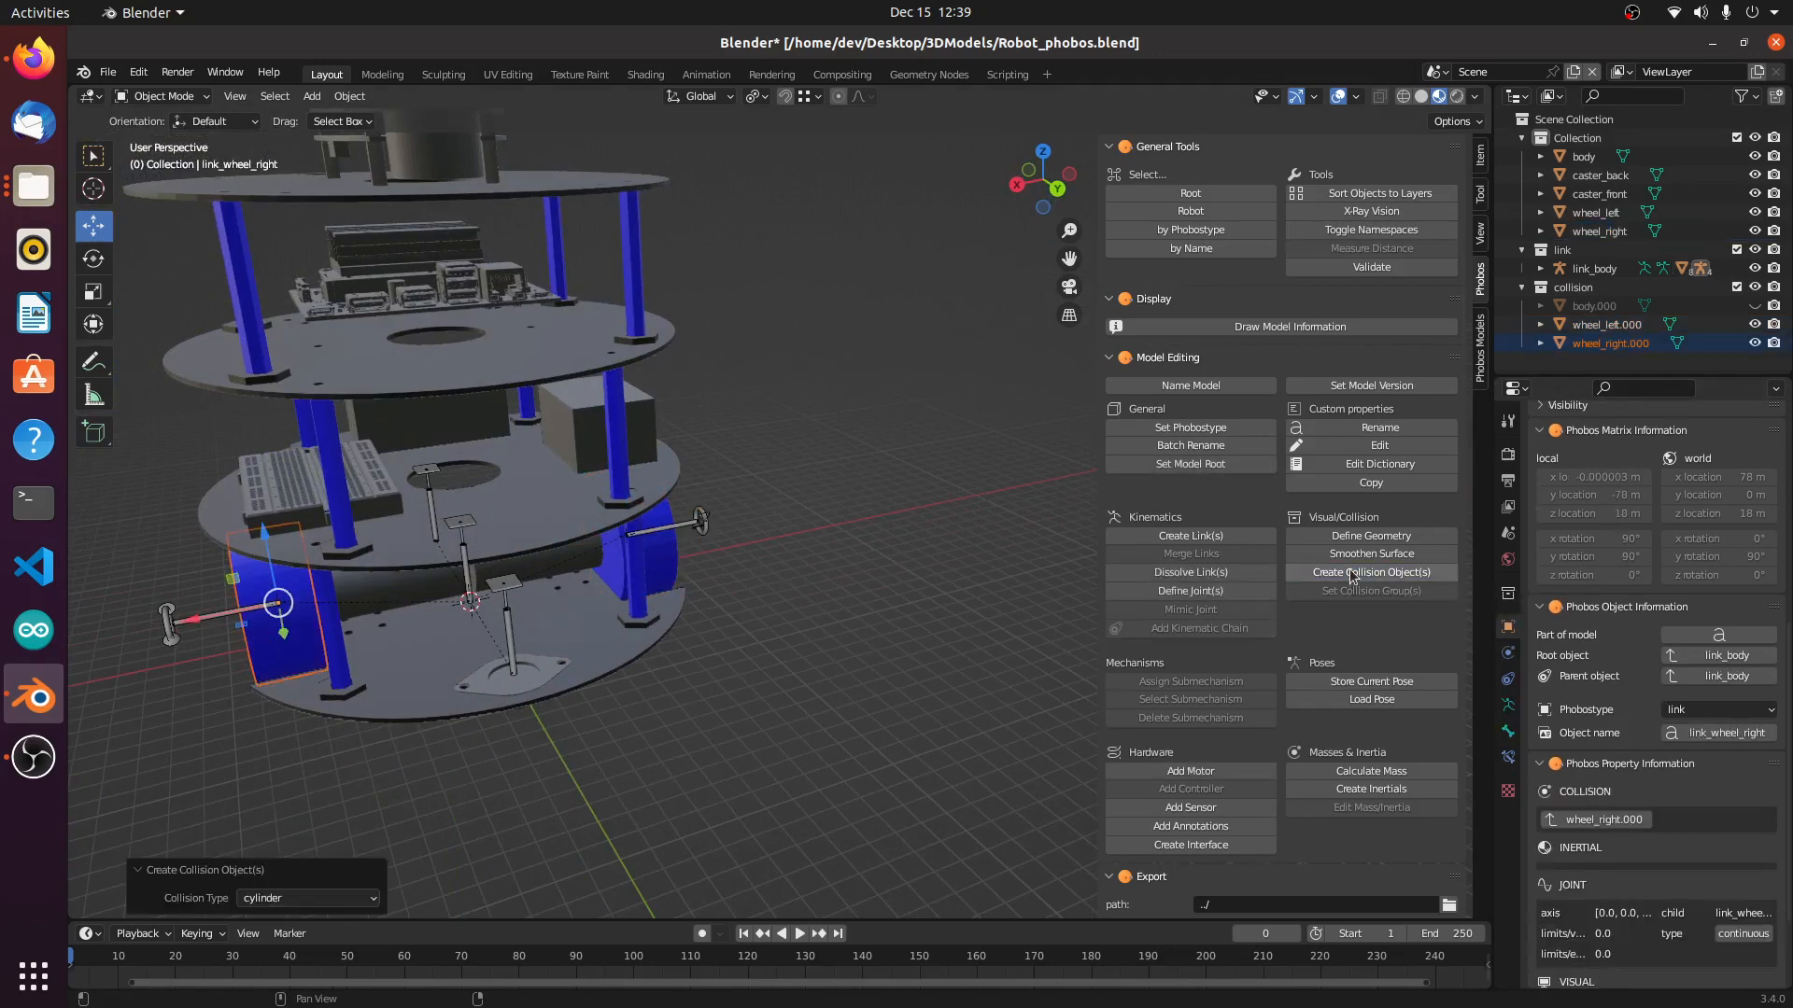
pyautogui.click(1361, 539)
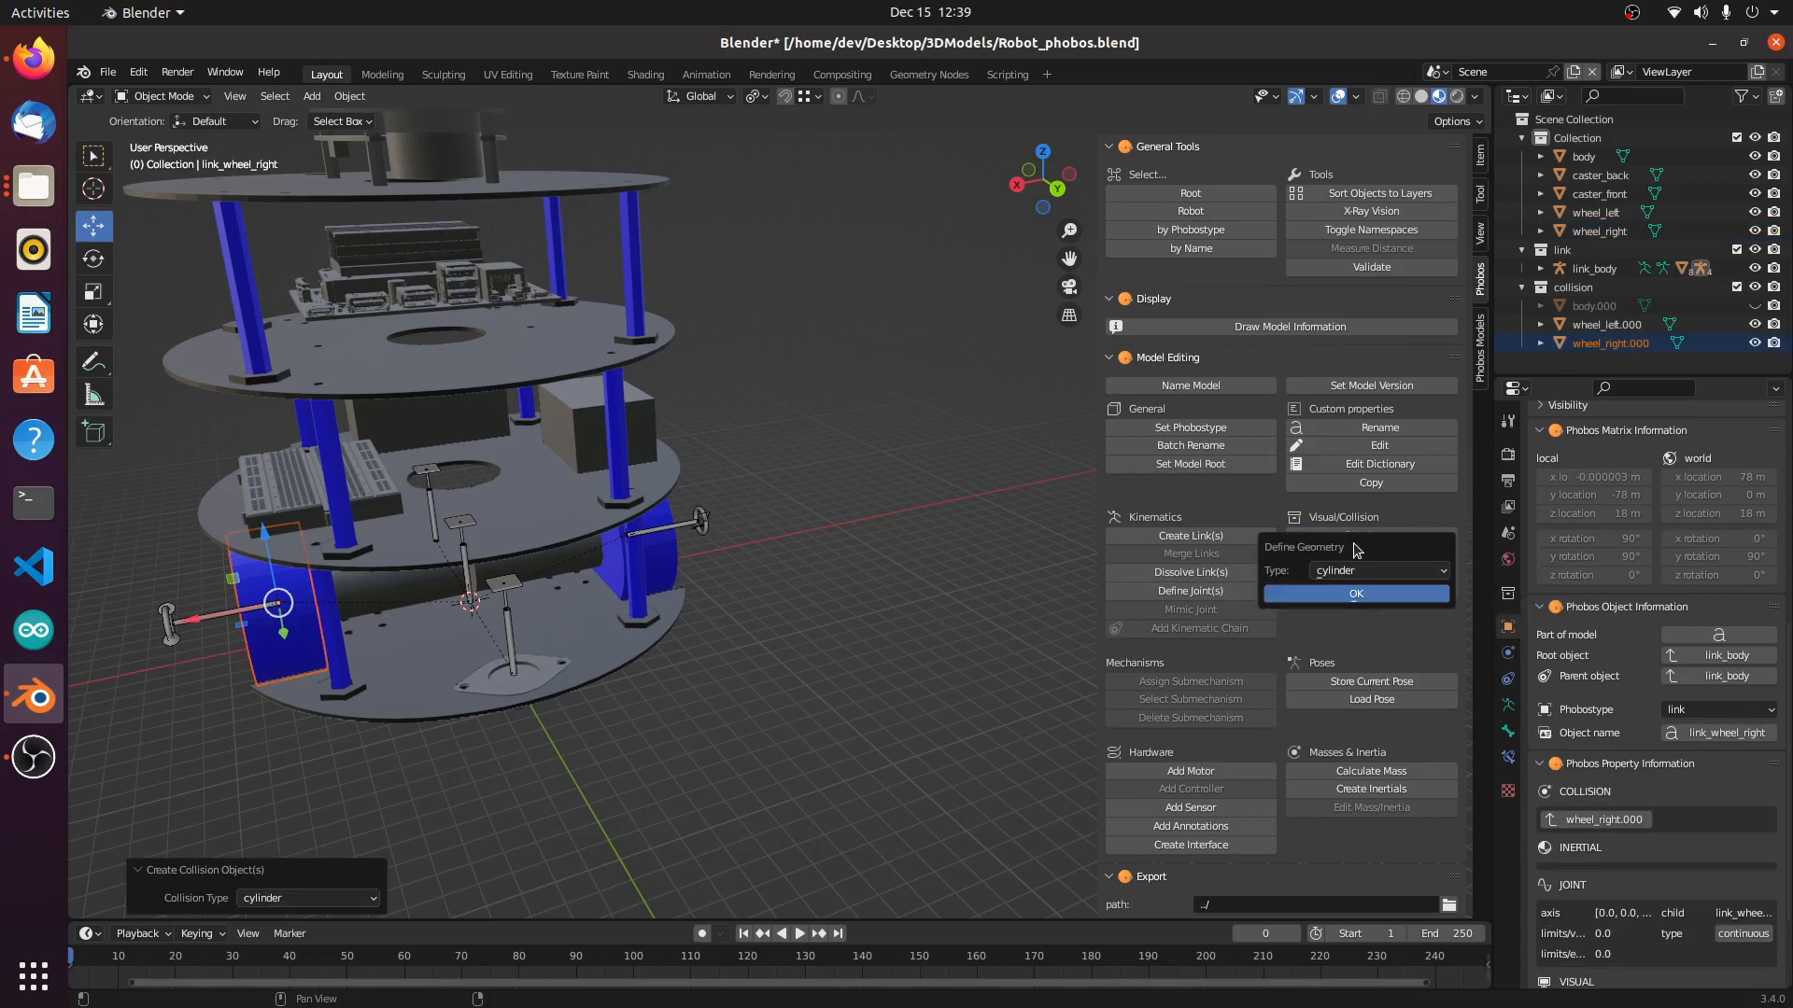
pyautogui.click(1382, 595)
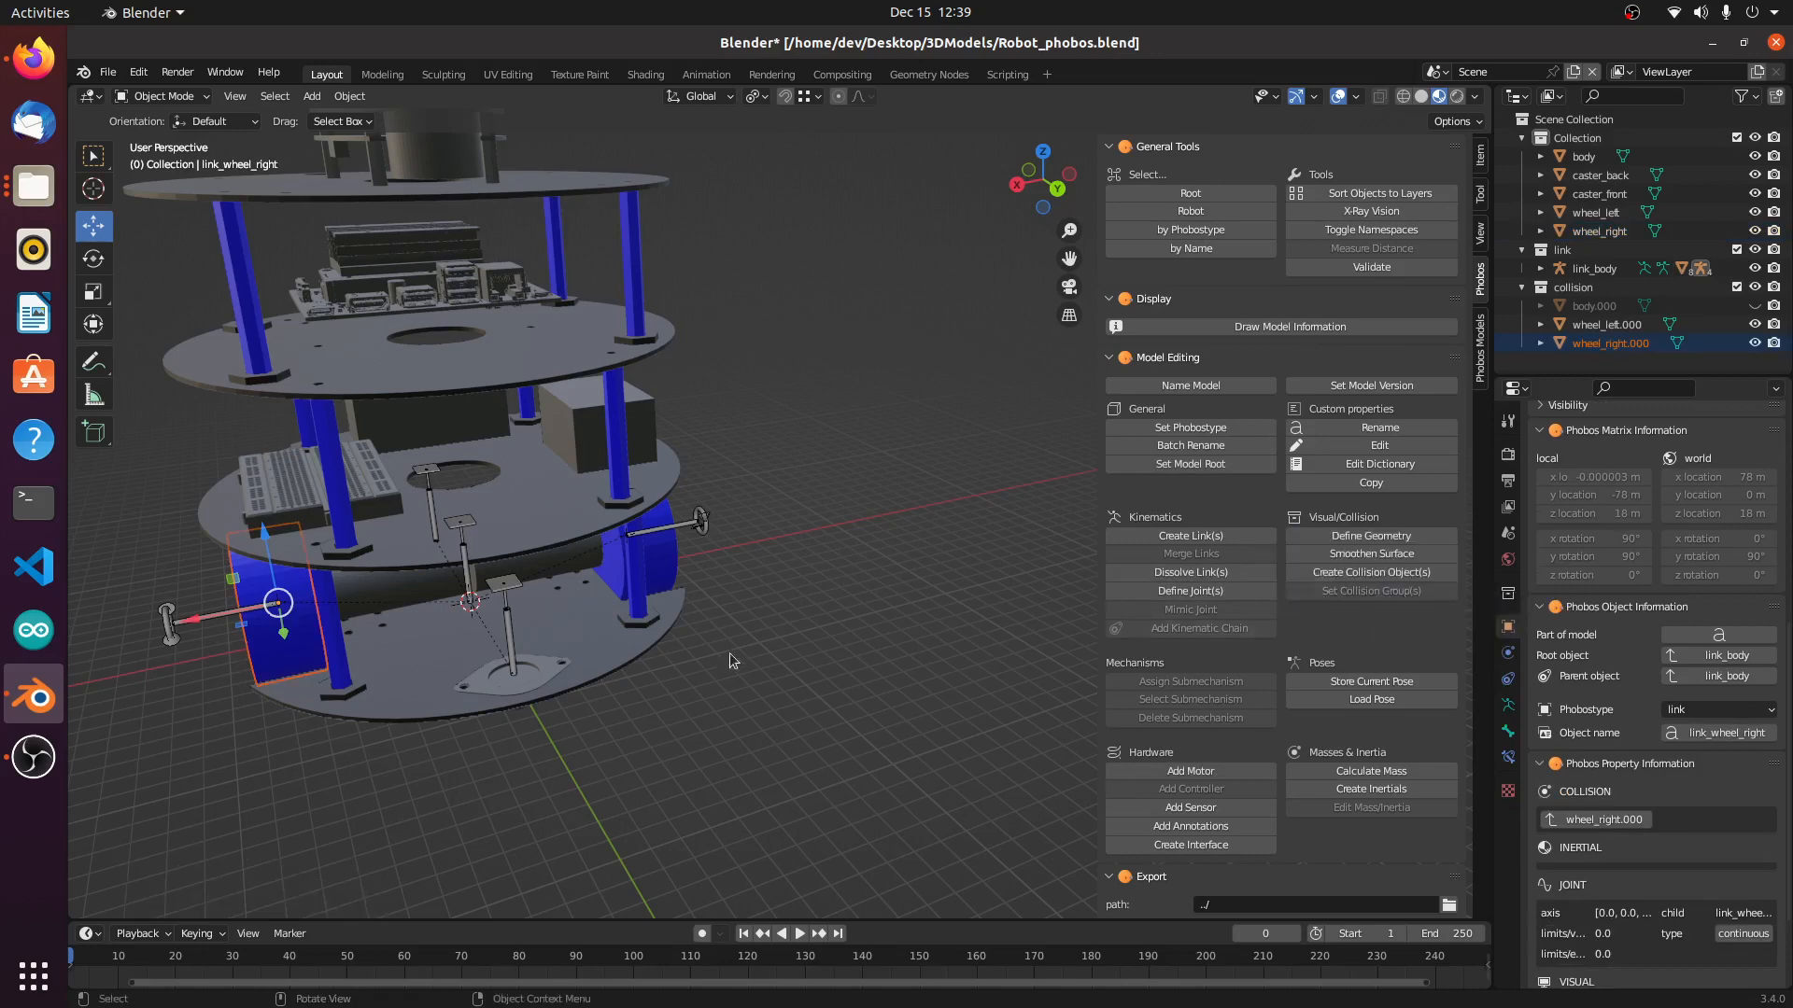
# Step: Parent the right wheel's collision object to link_wheel_right as Object (Keep Transform)
pyautogui.keyDown('shift'); pyautogui.click(171, 626); pyautogui.keyUp('shift')
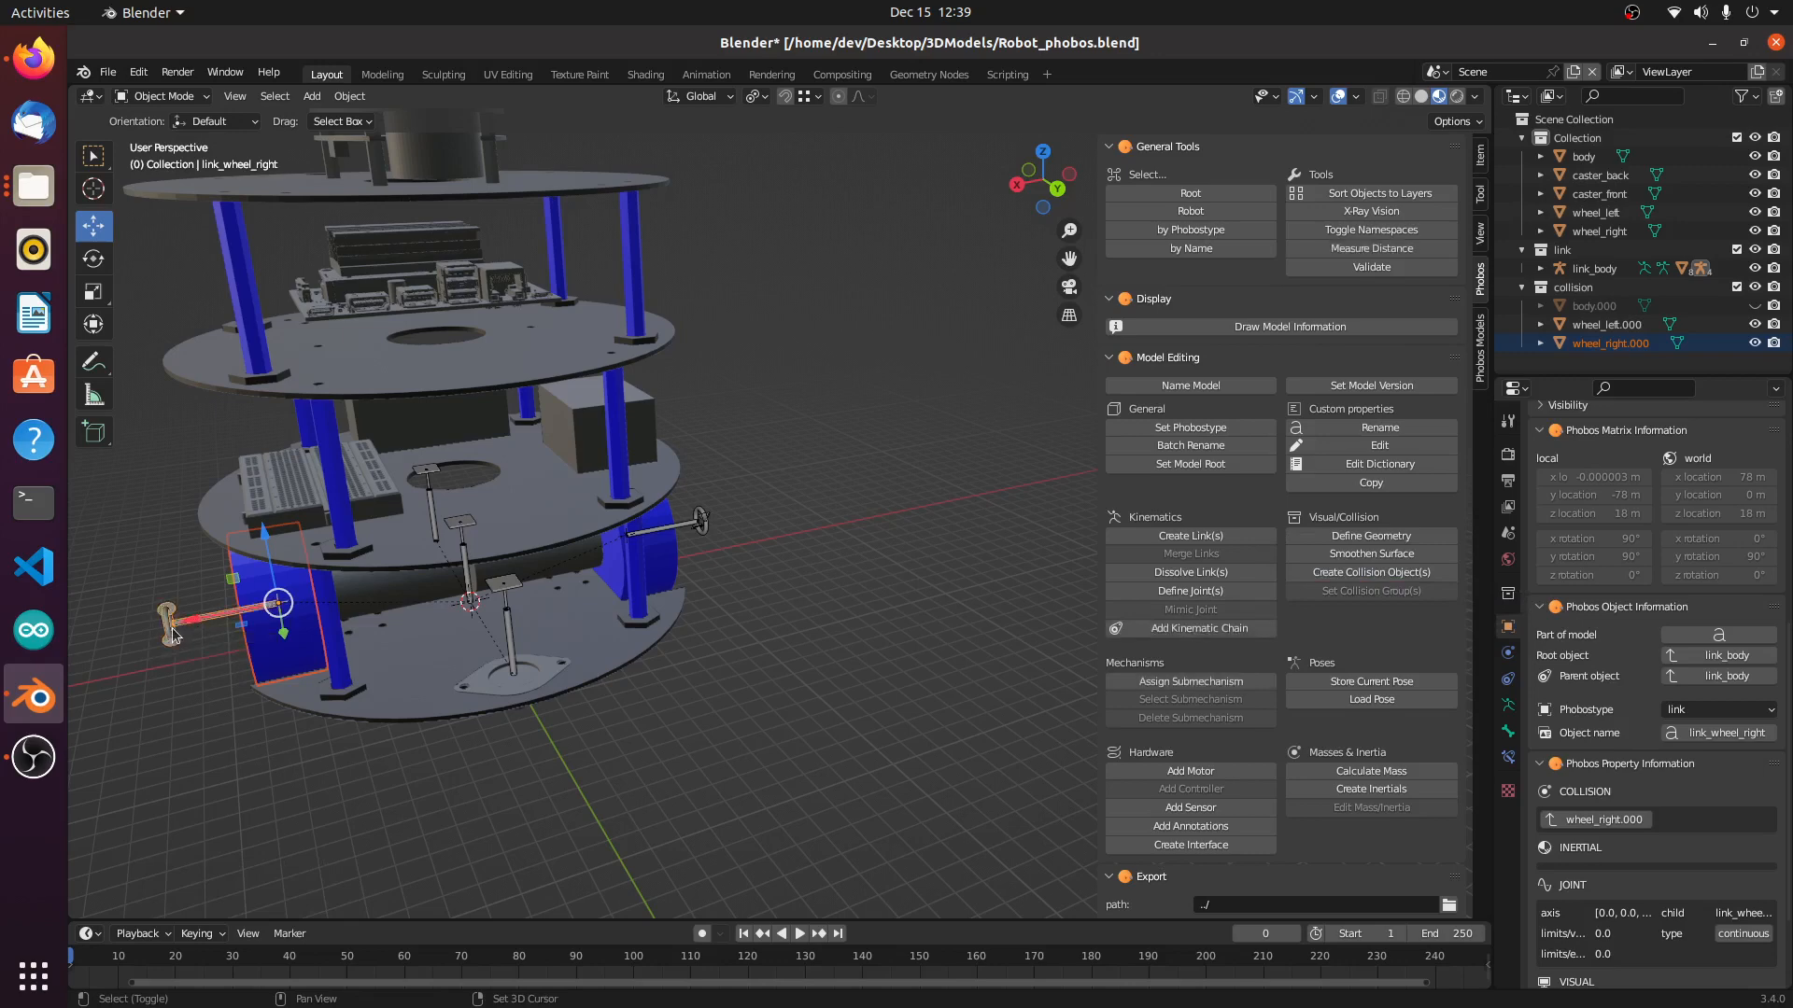
pyautogui.hotkey('ctrl', 'p')
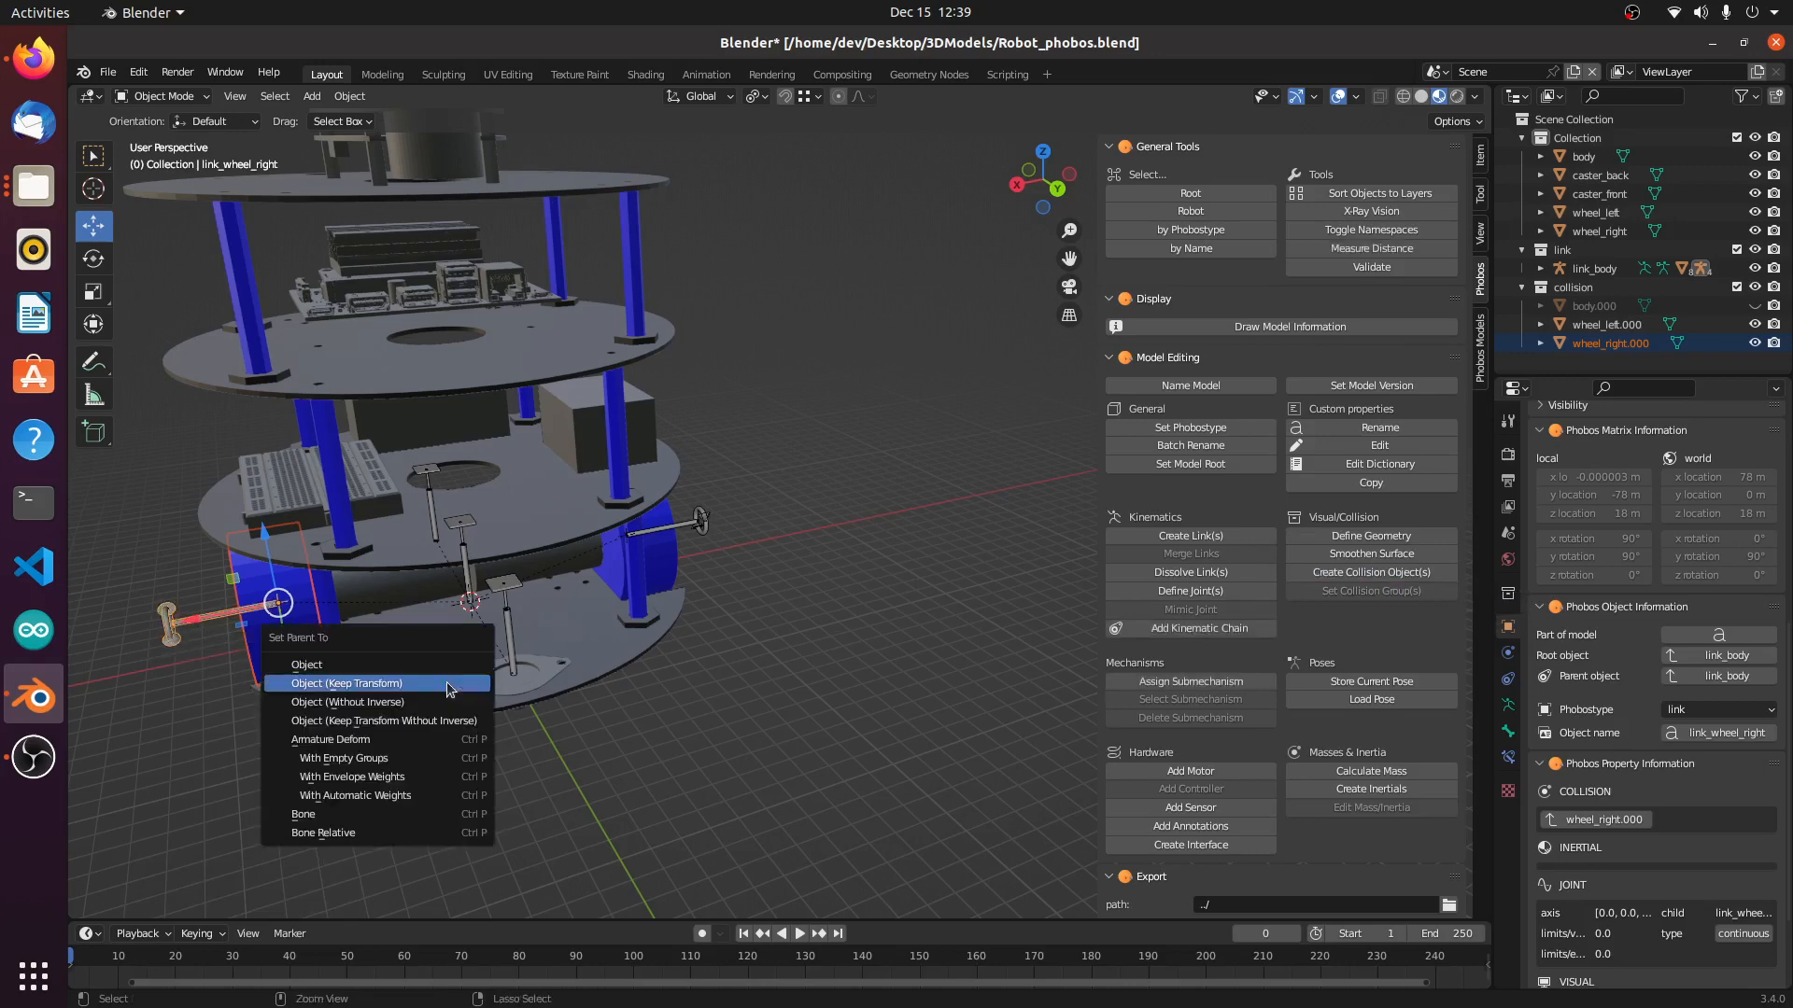
pyautogui.click(447, 682)
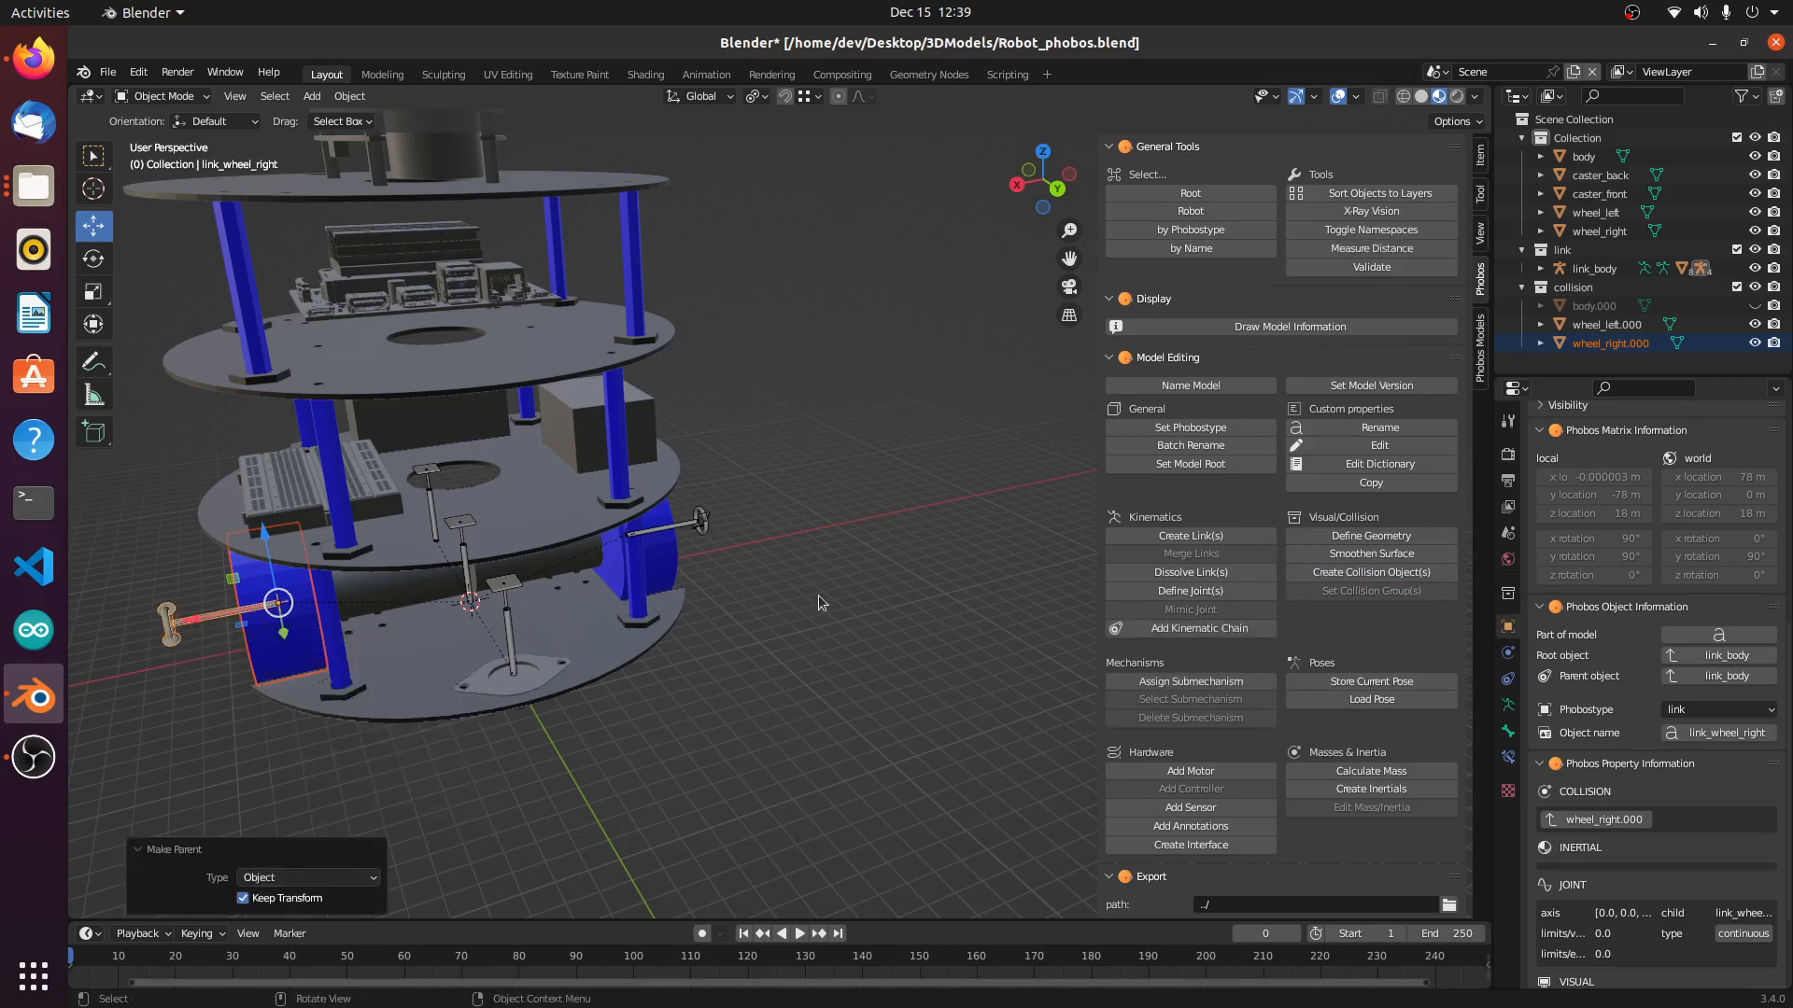
pyautogui.moveTo(823, 618); pyautogui.dragTo(771, 586, button='middle')
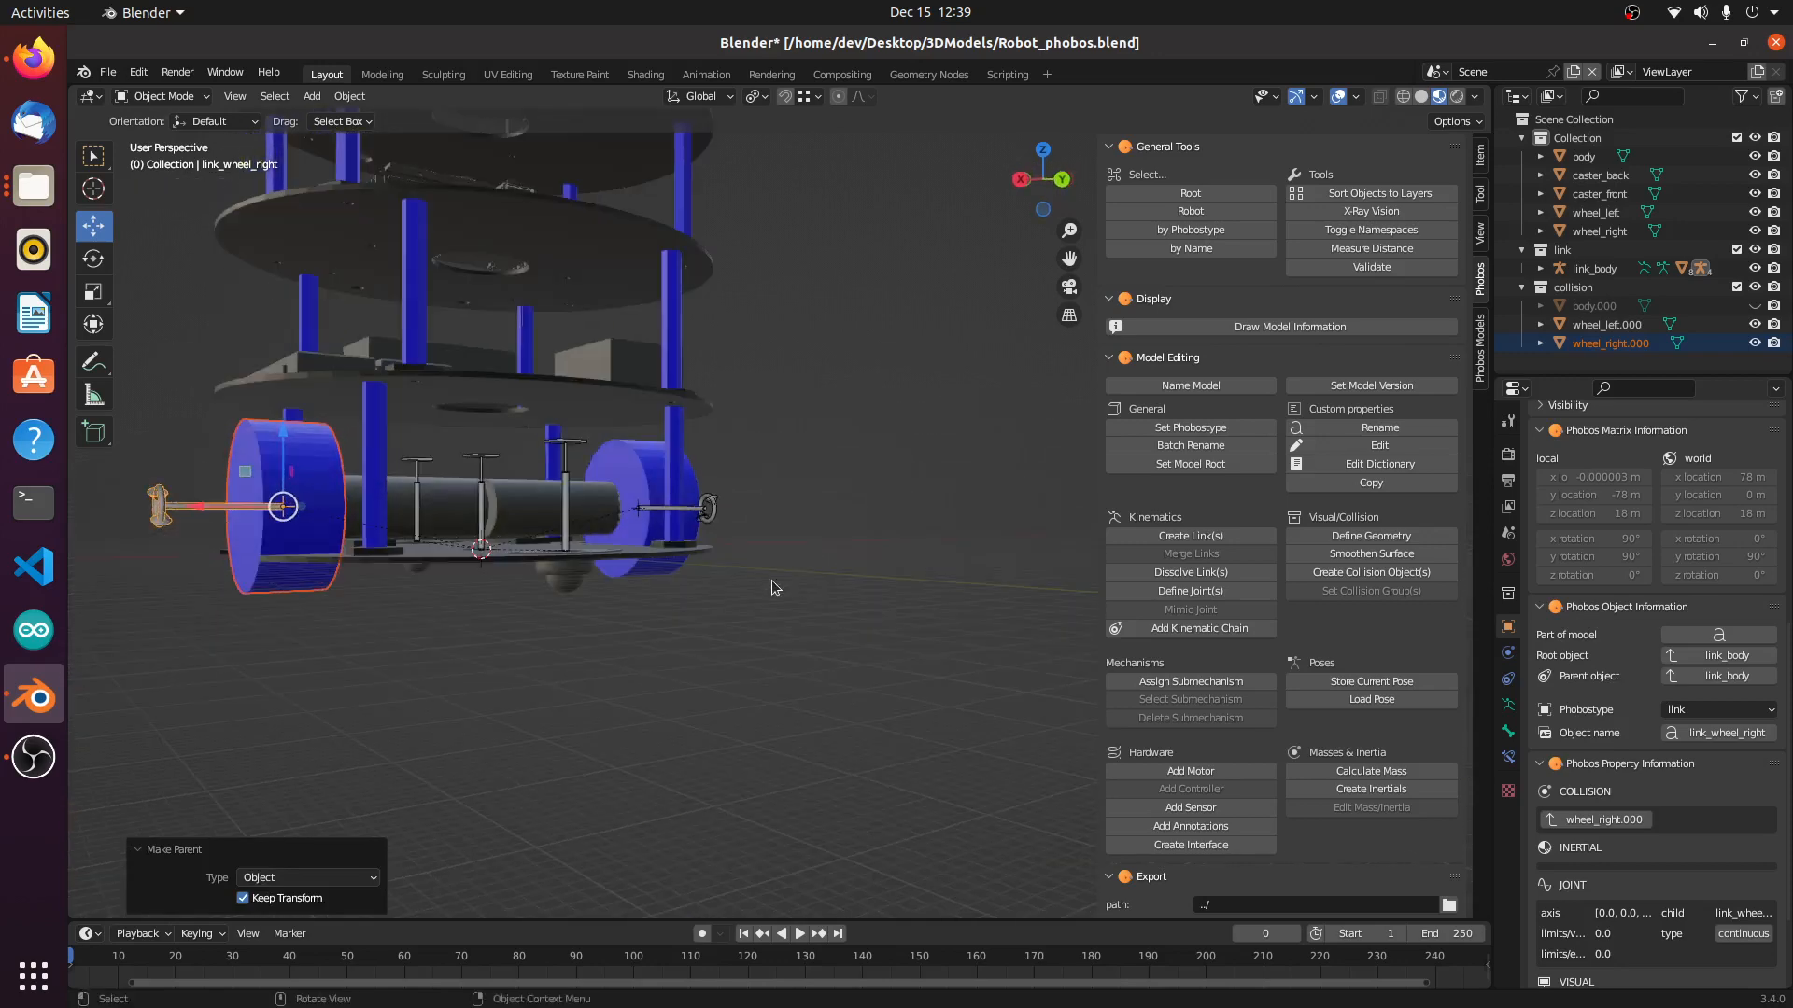
pyautogui.click(570, 577)
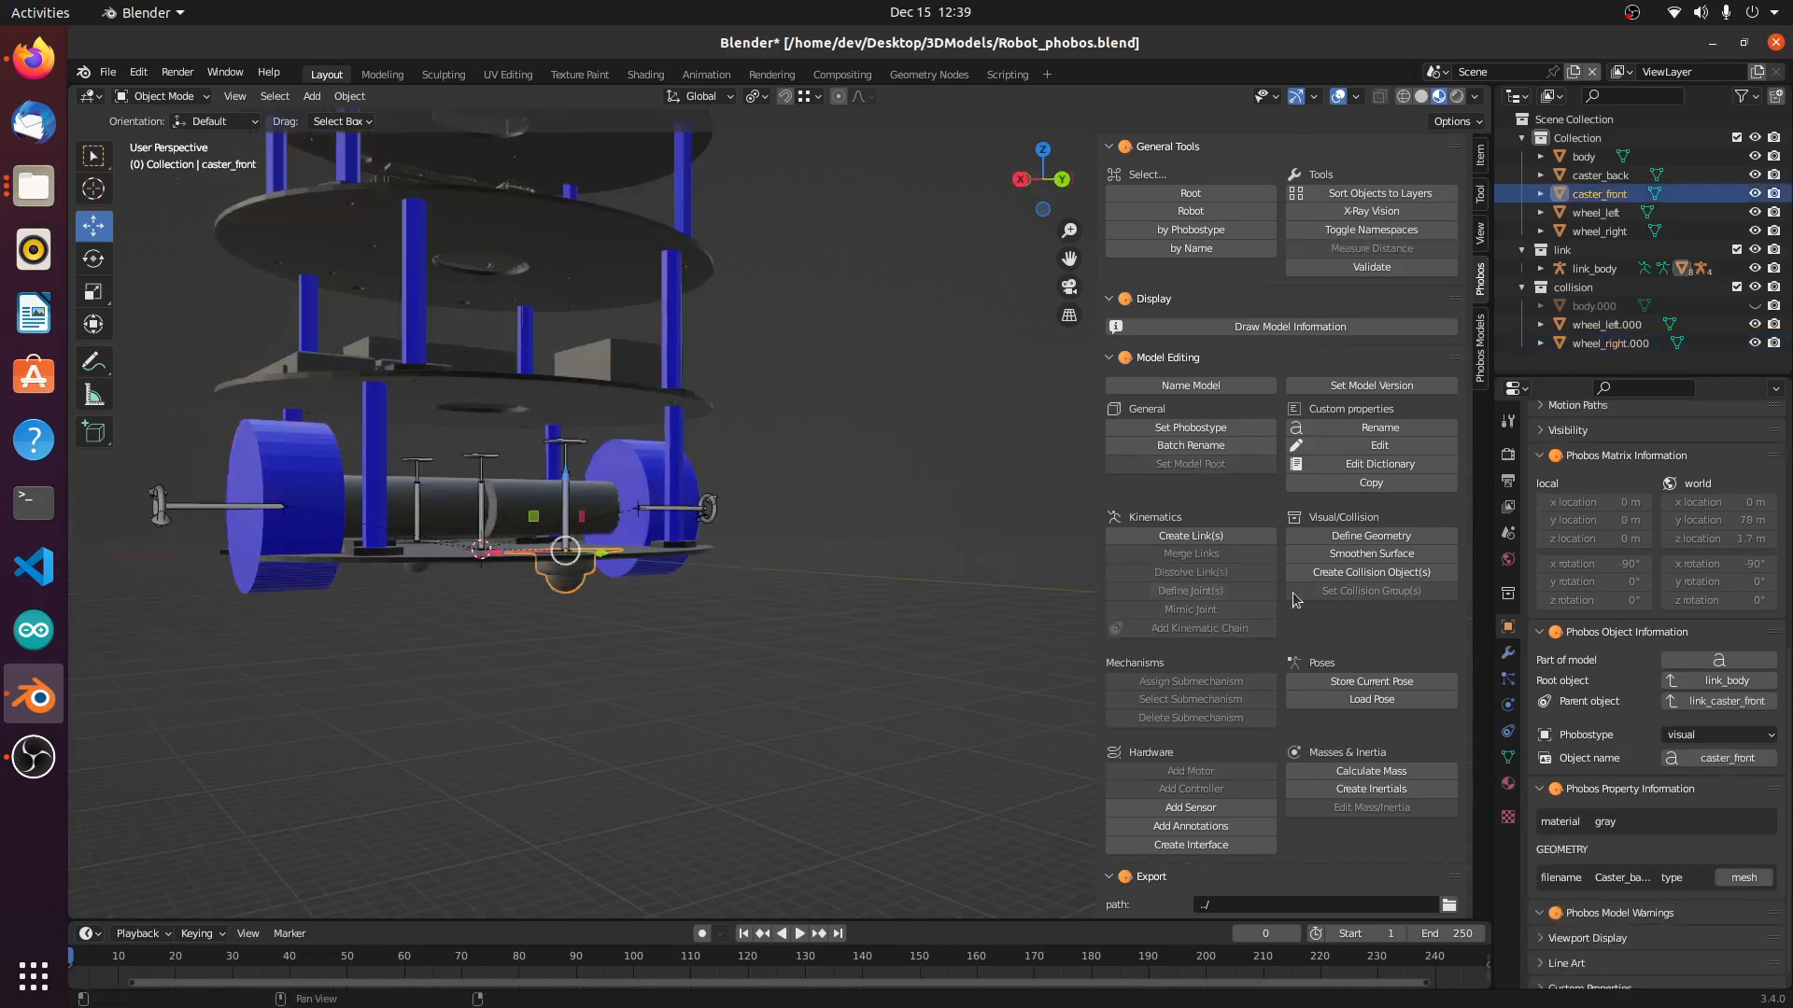
pyautogui.click(1371, 572)
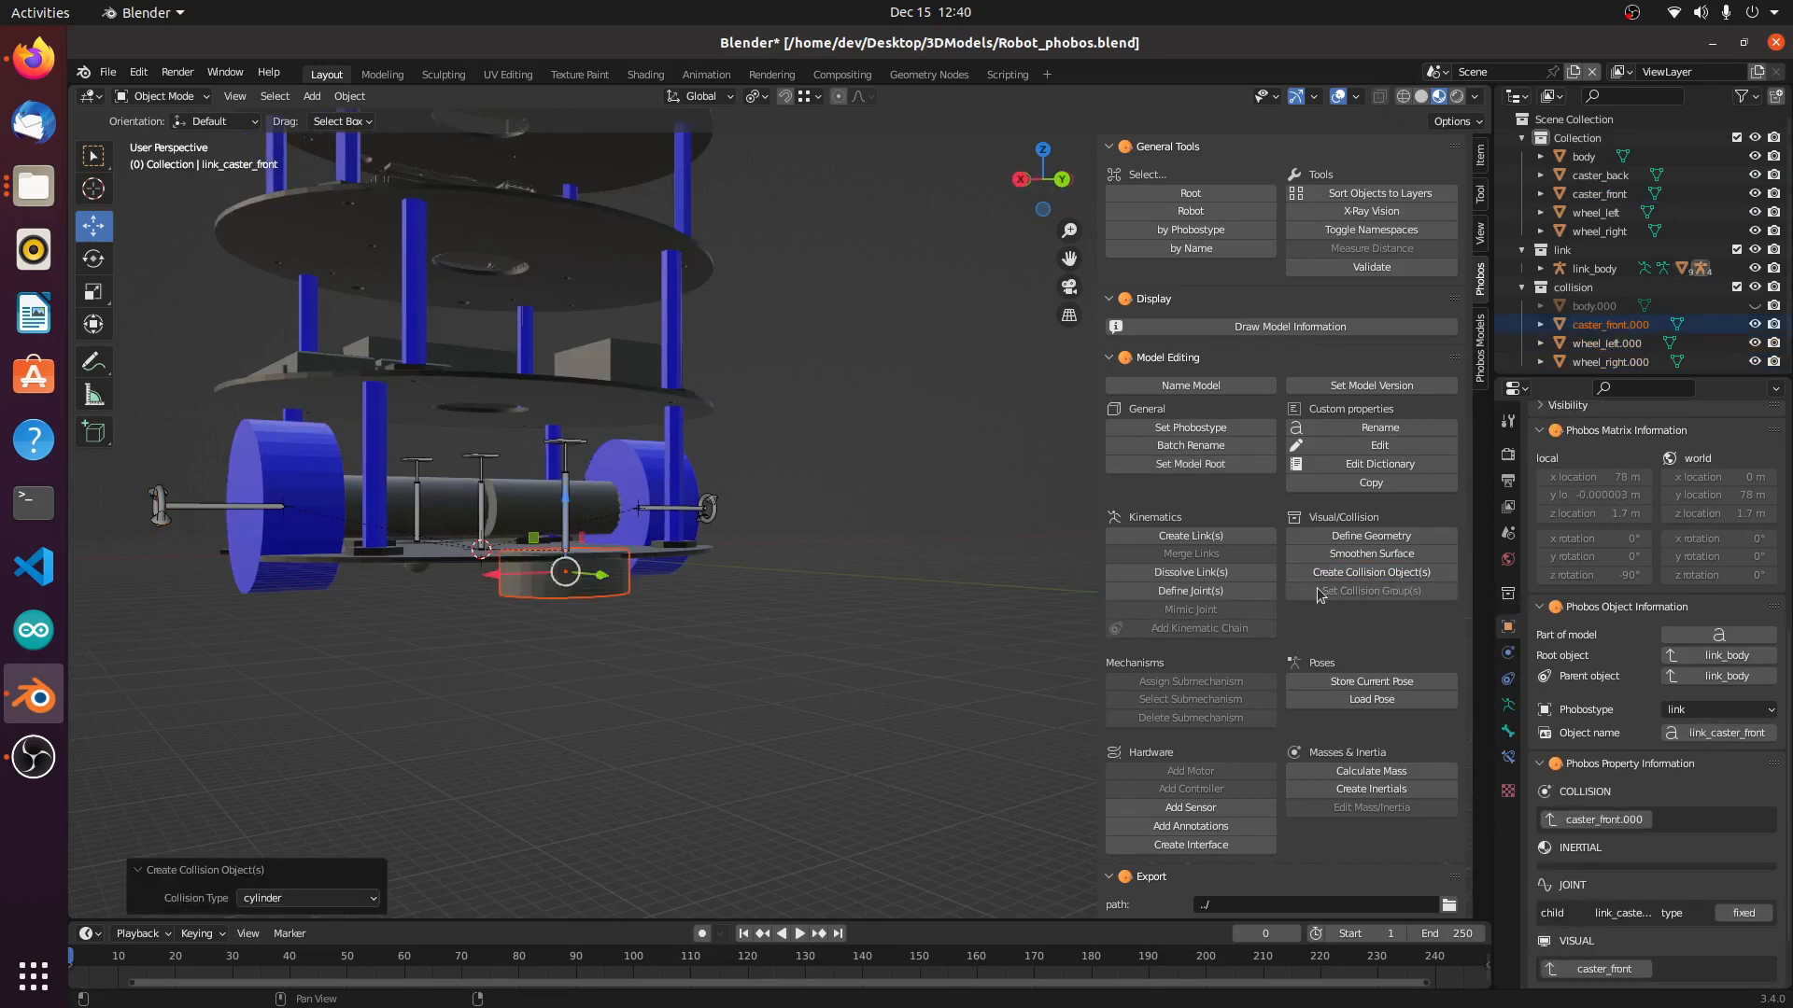
pyautogui.click(1361, 539)
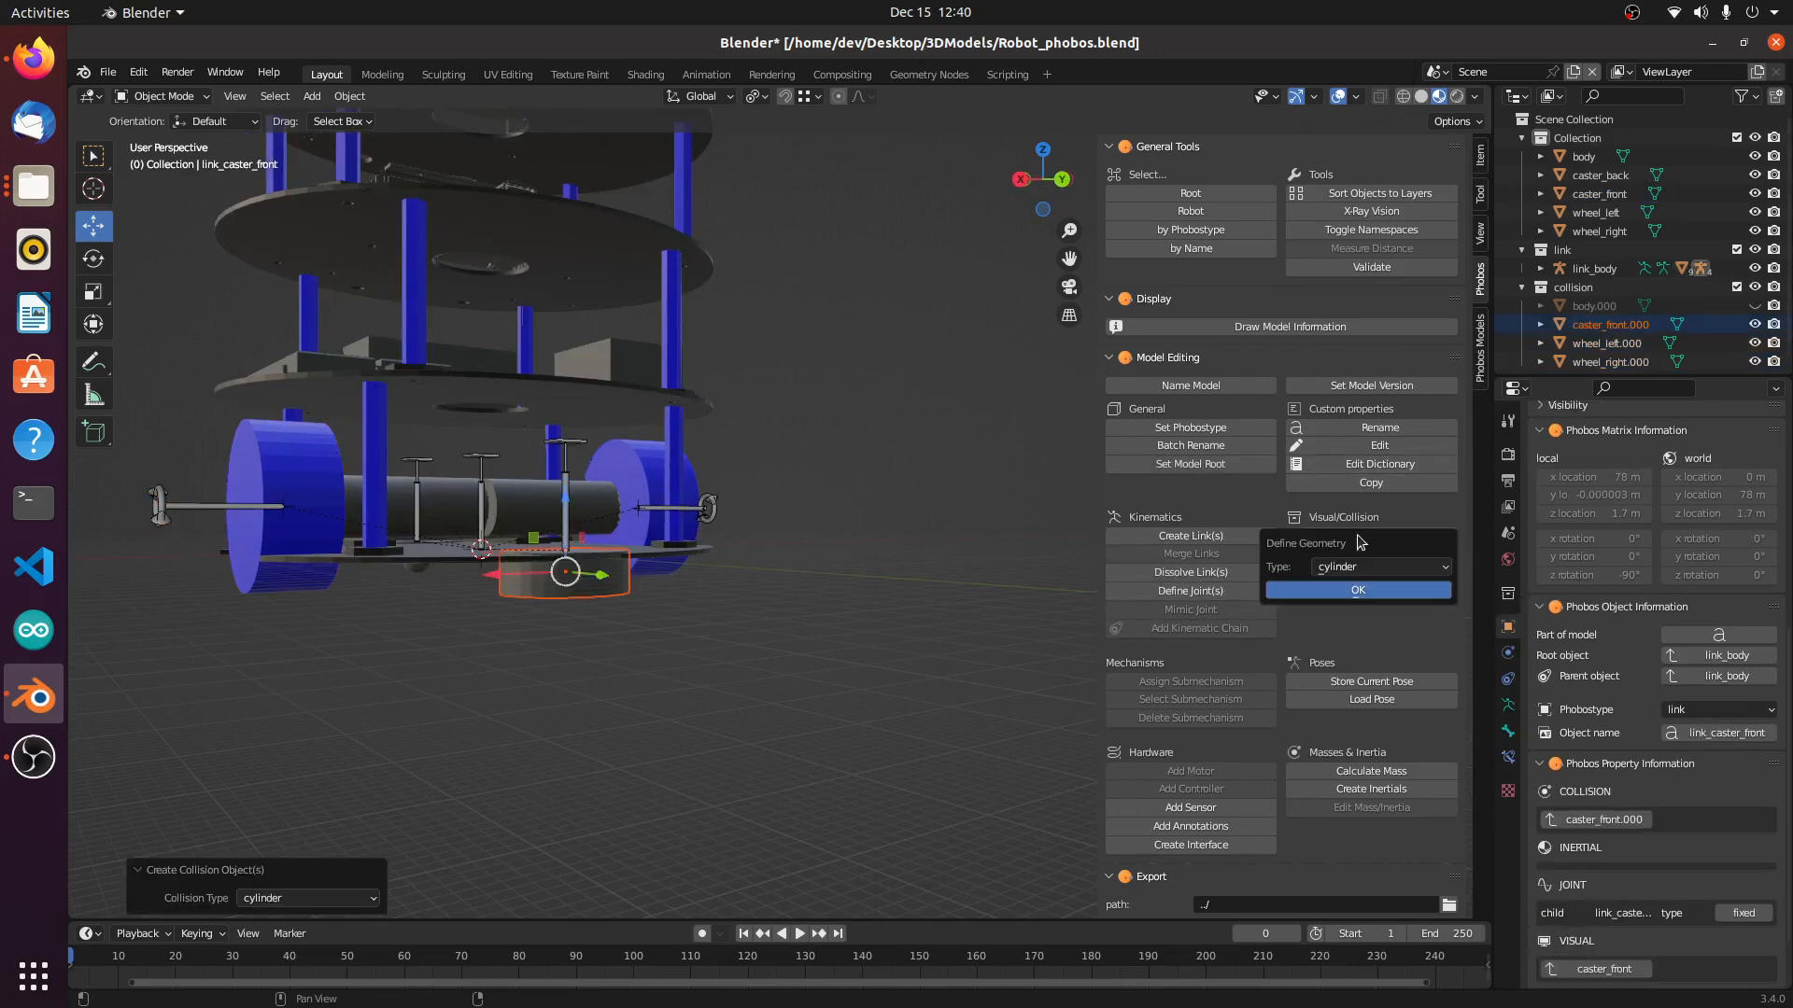
pyautogui.click(1369, 566)
pyautogui.click(1357, 651)
pyautogui.click(1357, 592)
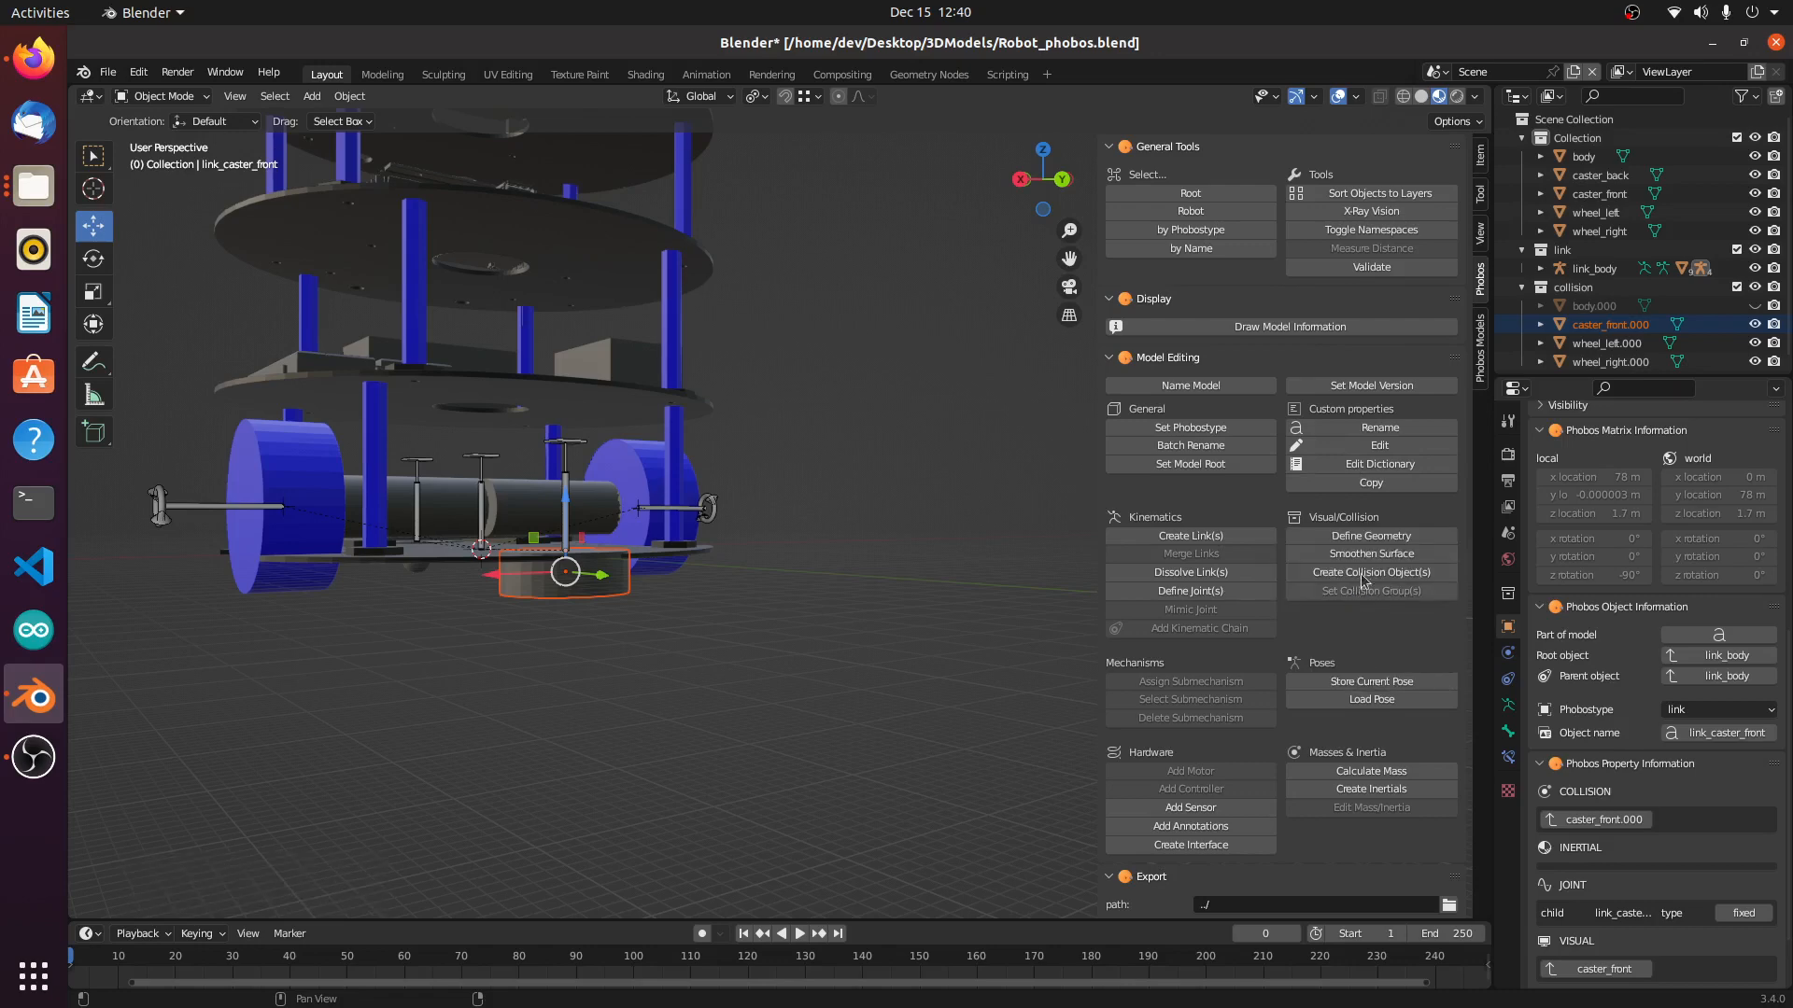
pyautogui.click(617, 595)
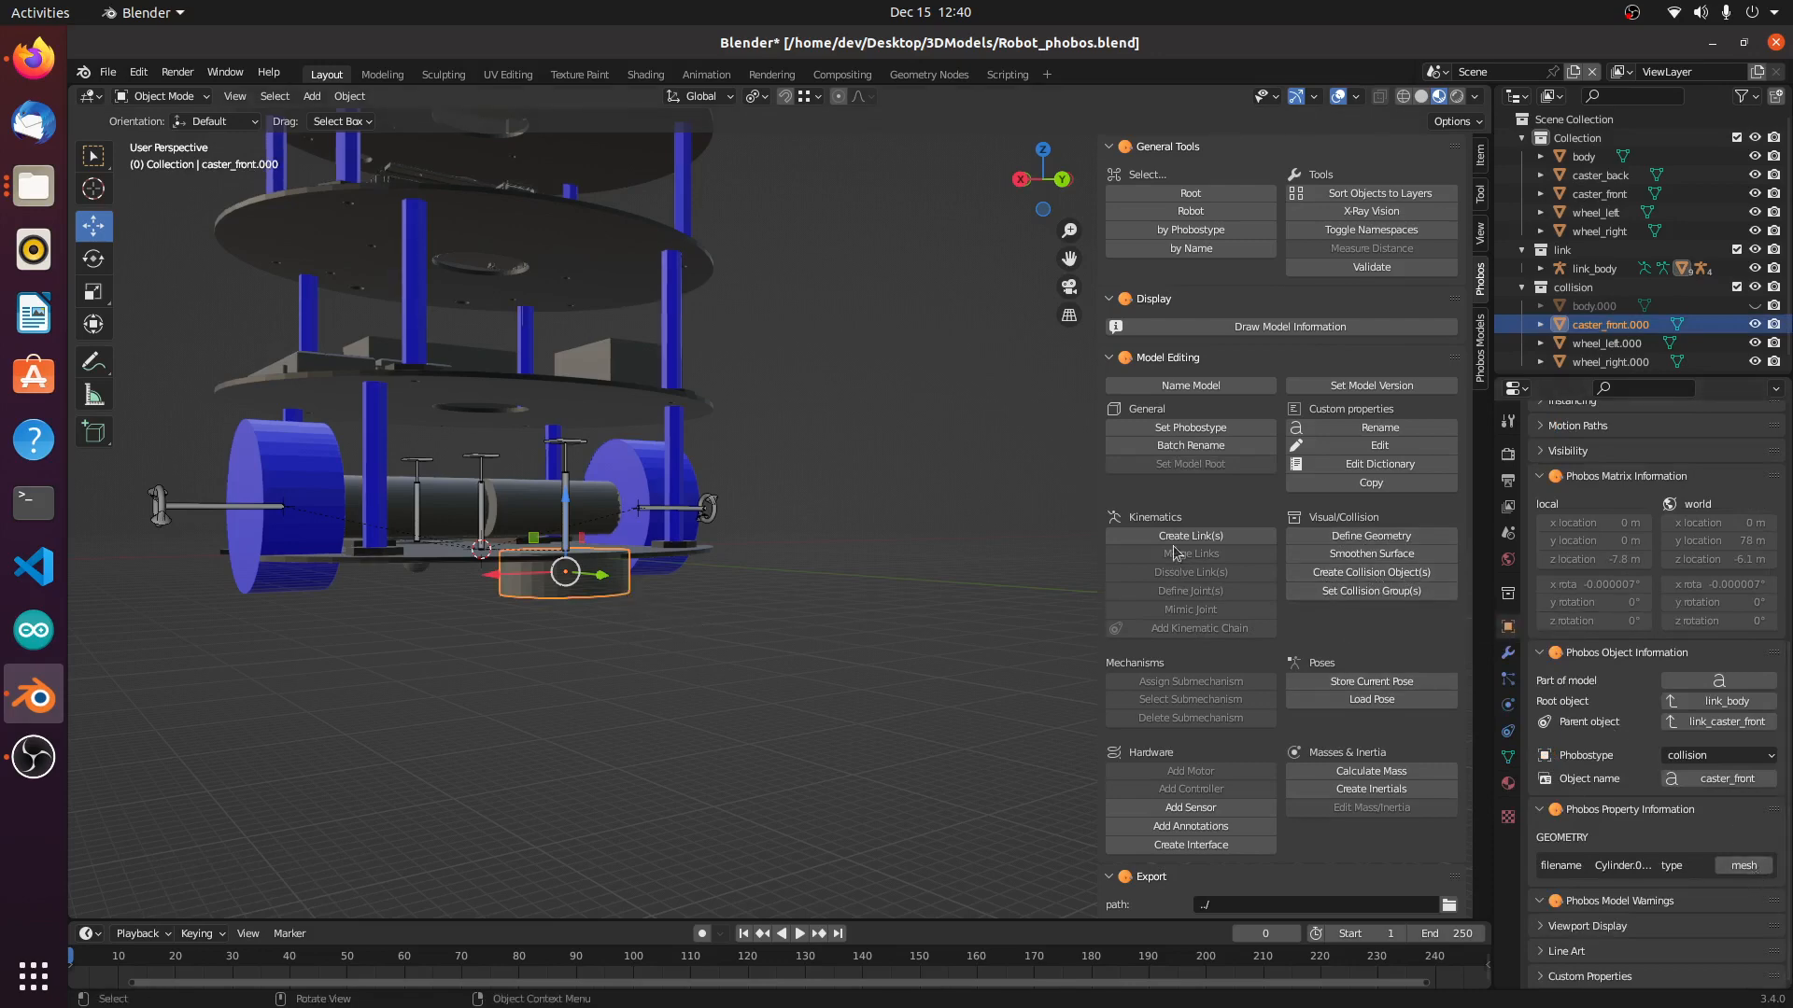
pyautogui.press('Delete')
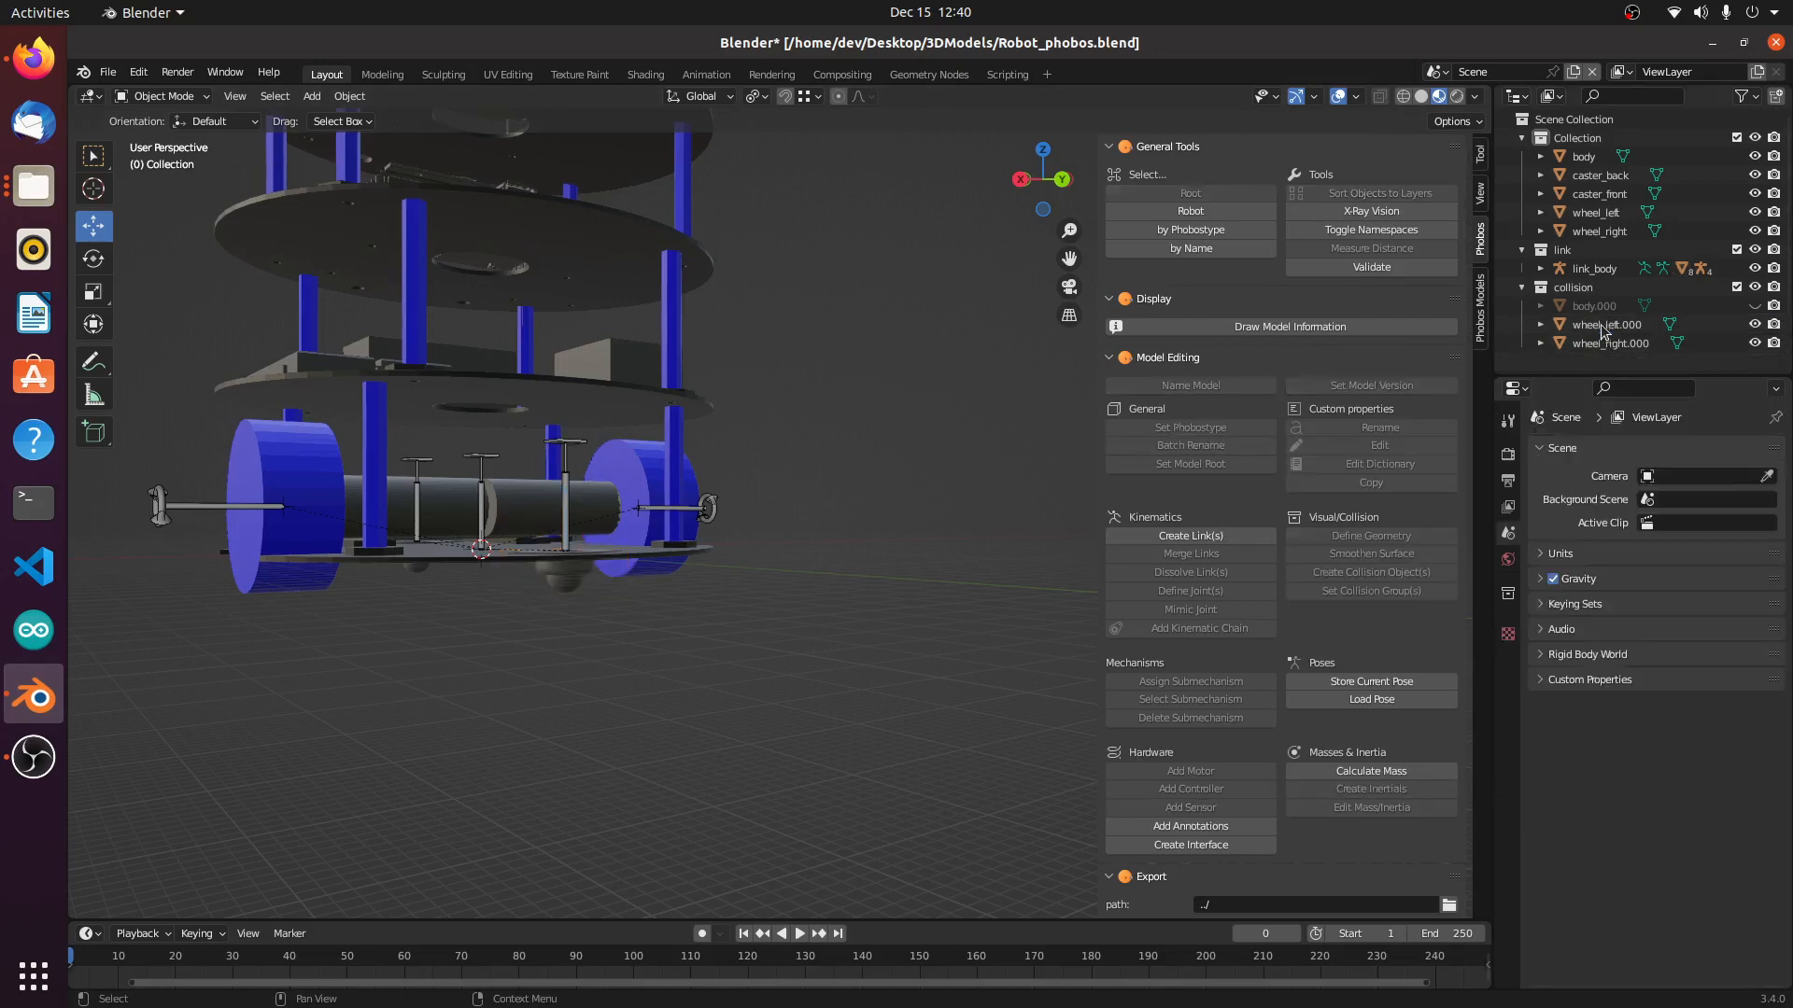
pyautogui.click(569, 580)
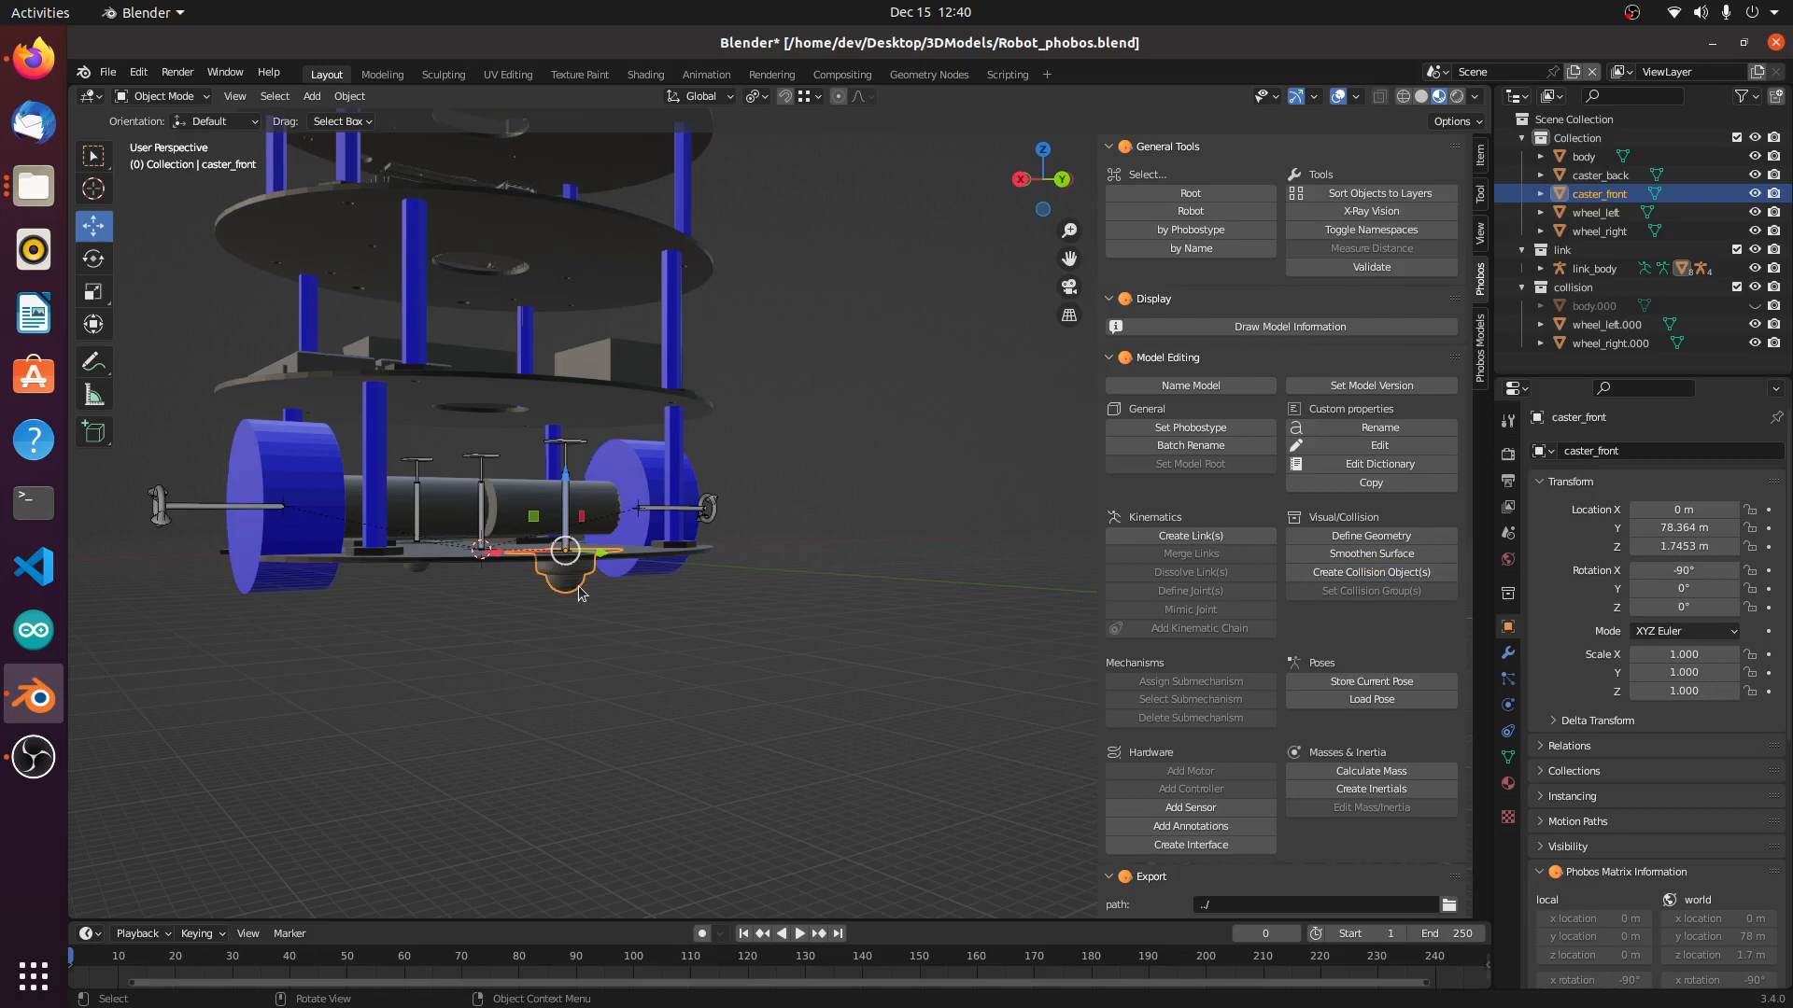
pyautogui.hotkey('shift', 'd')
pyautogui.press('Escape')
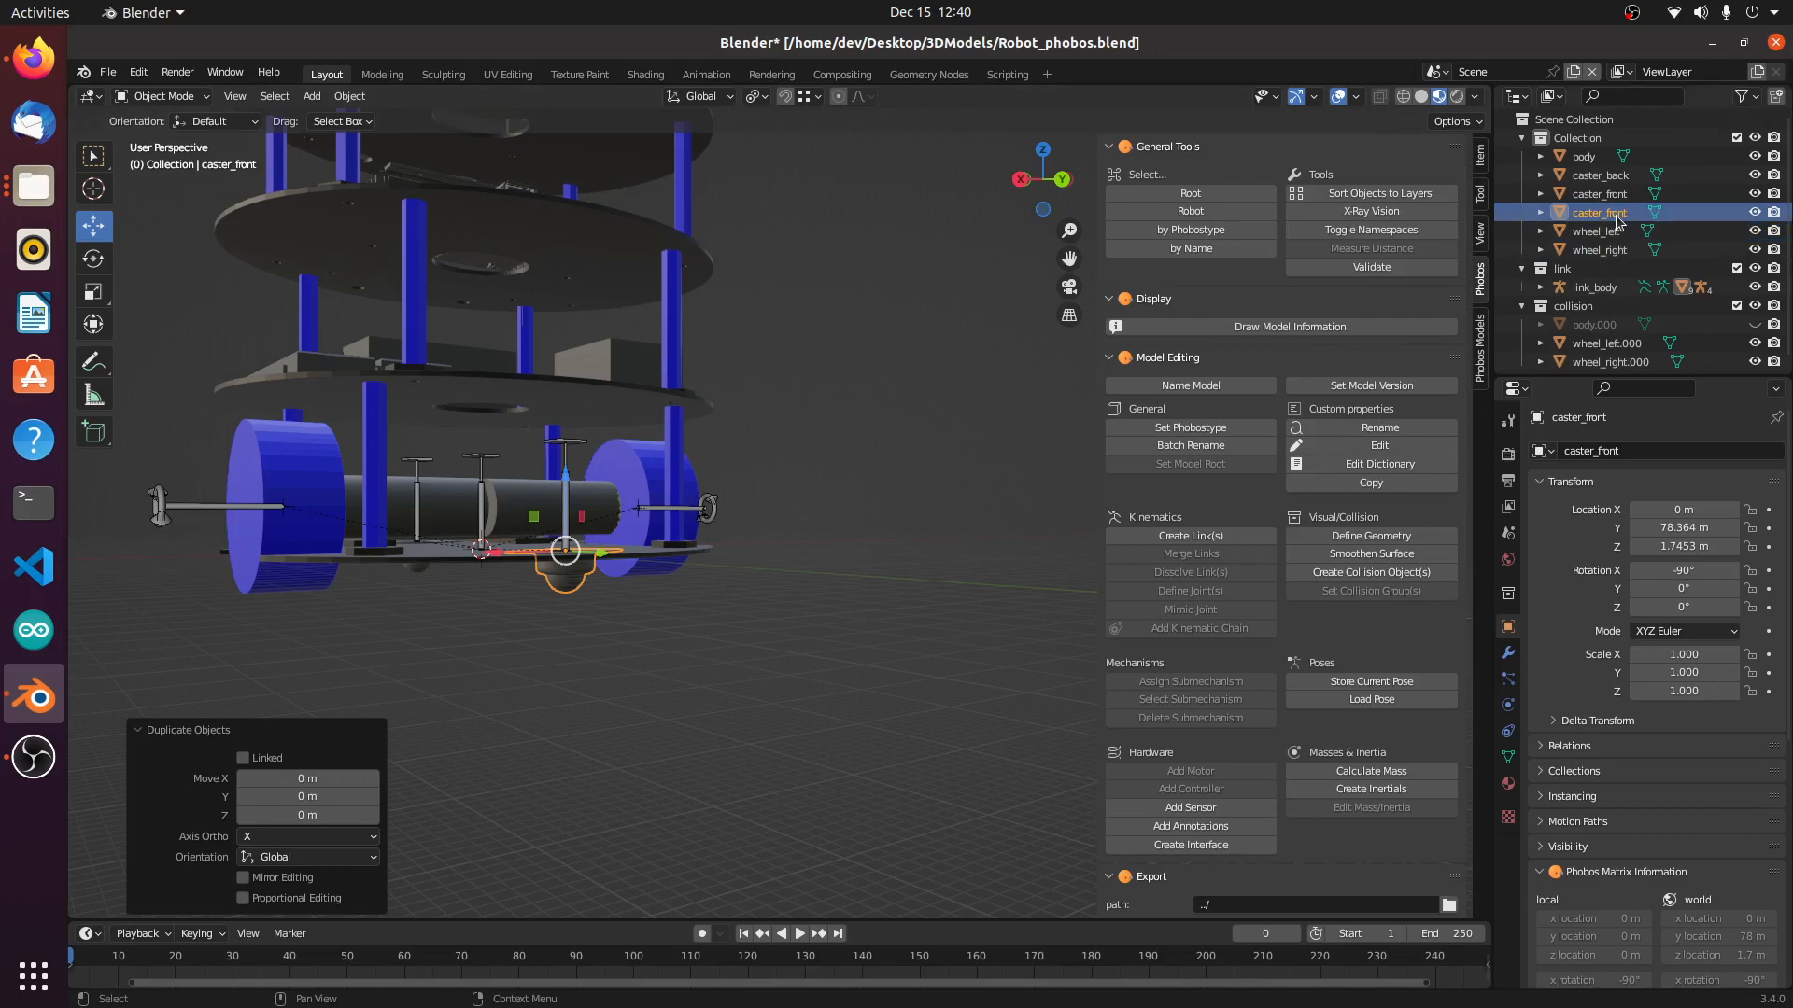
pyautogui.press('Delete')
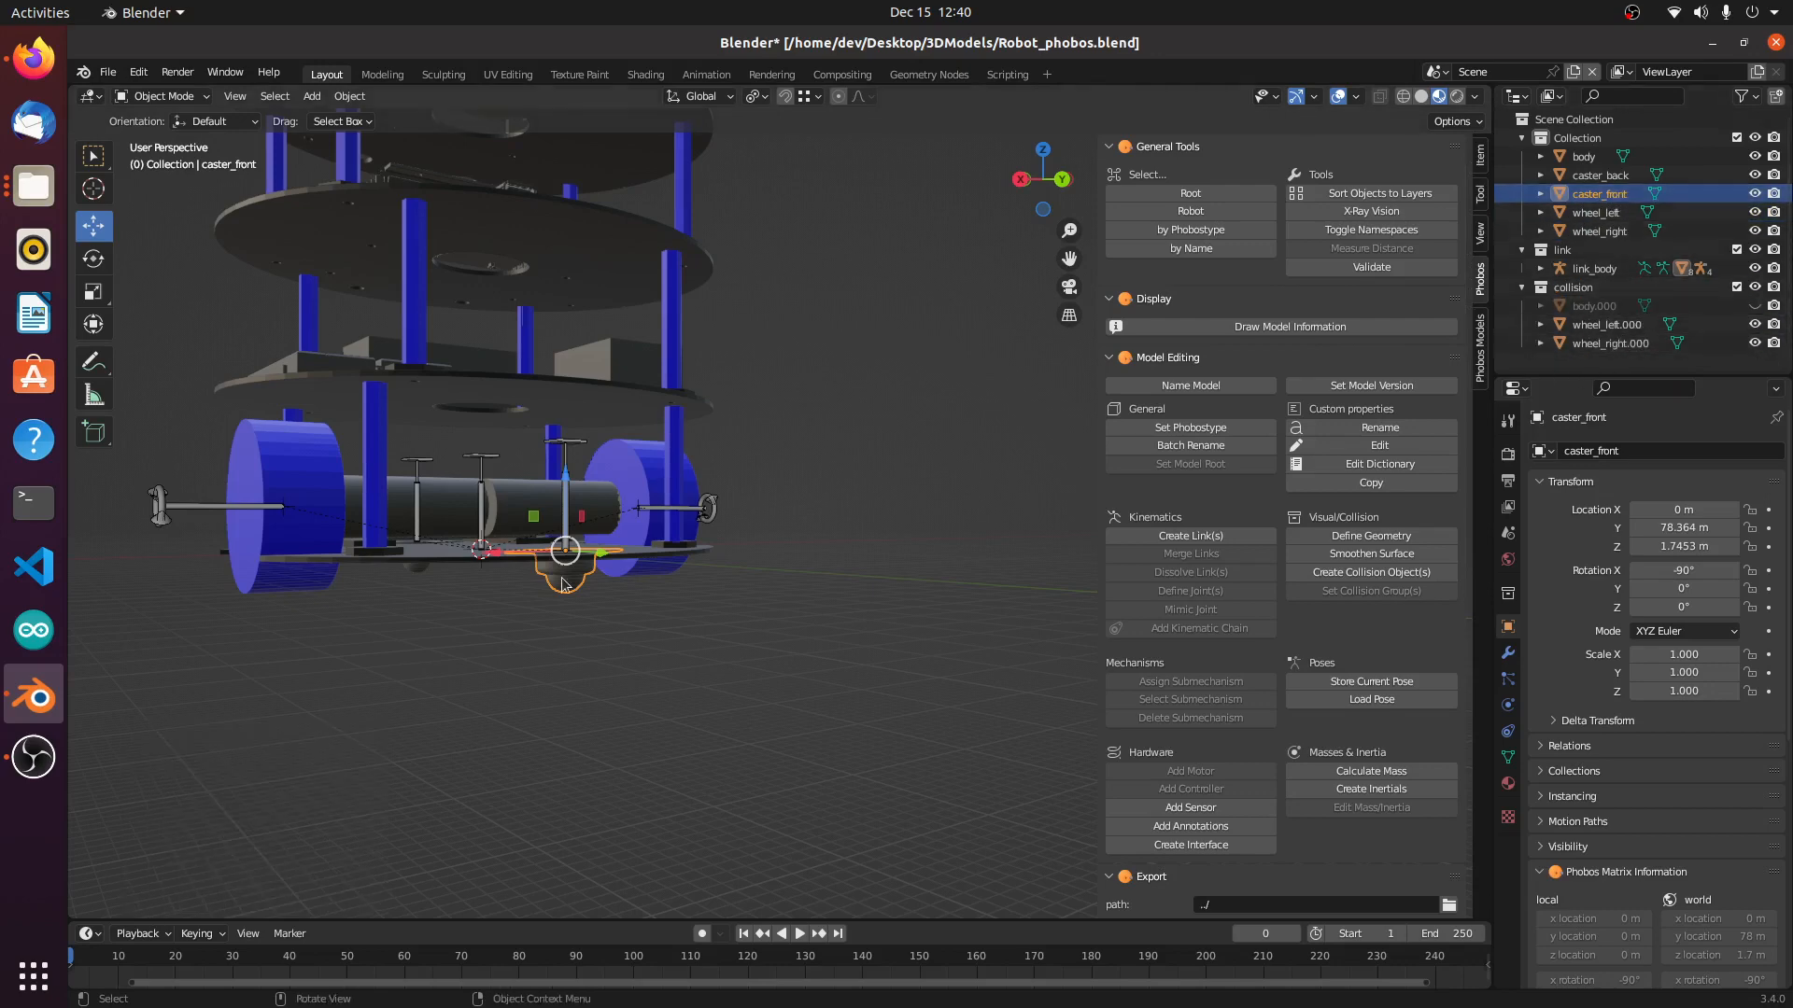
# Step: Create a sphere collision object for the caster_front visual and scale it uniformly to about 0.53
pyautogui.scroll(3, 516, 661)
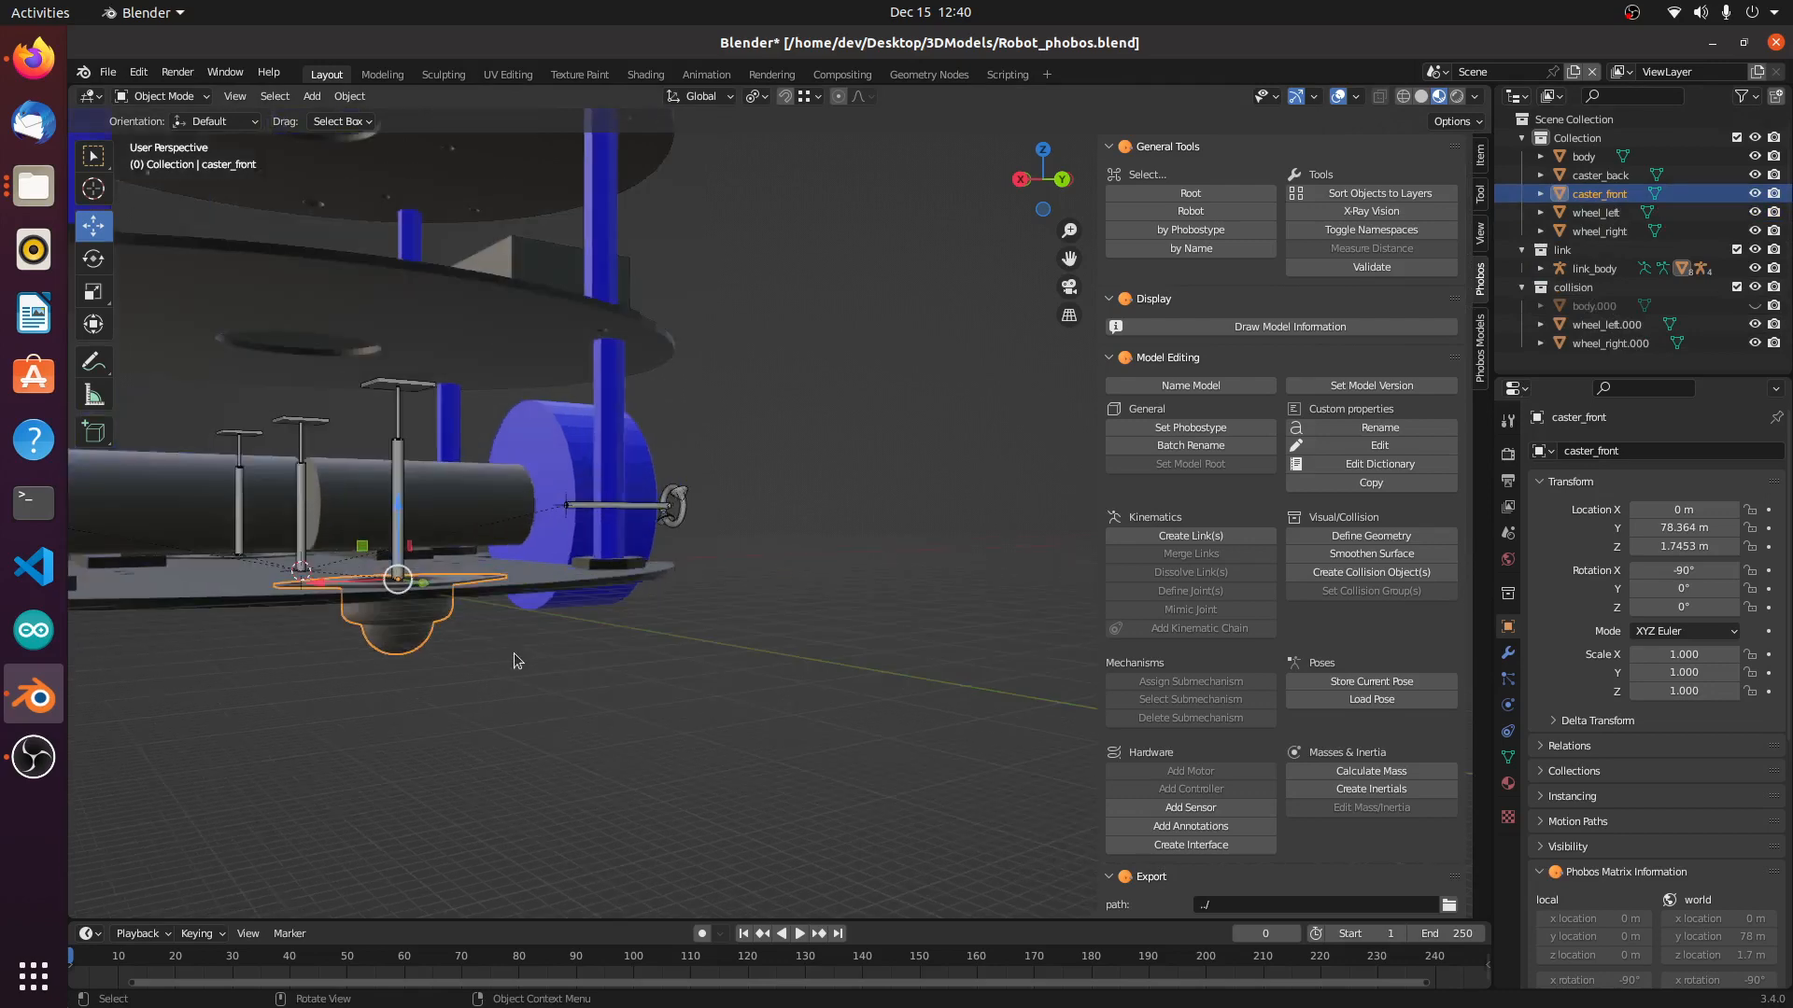
pyautogui.moveTo(516, 661); pyautogui.dragTo(836, 638, button='middle')
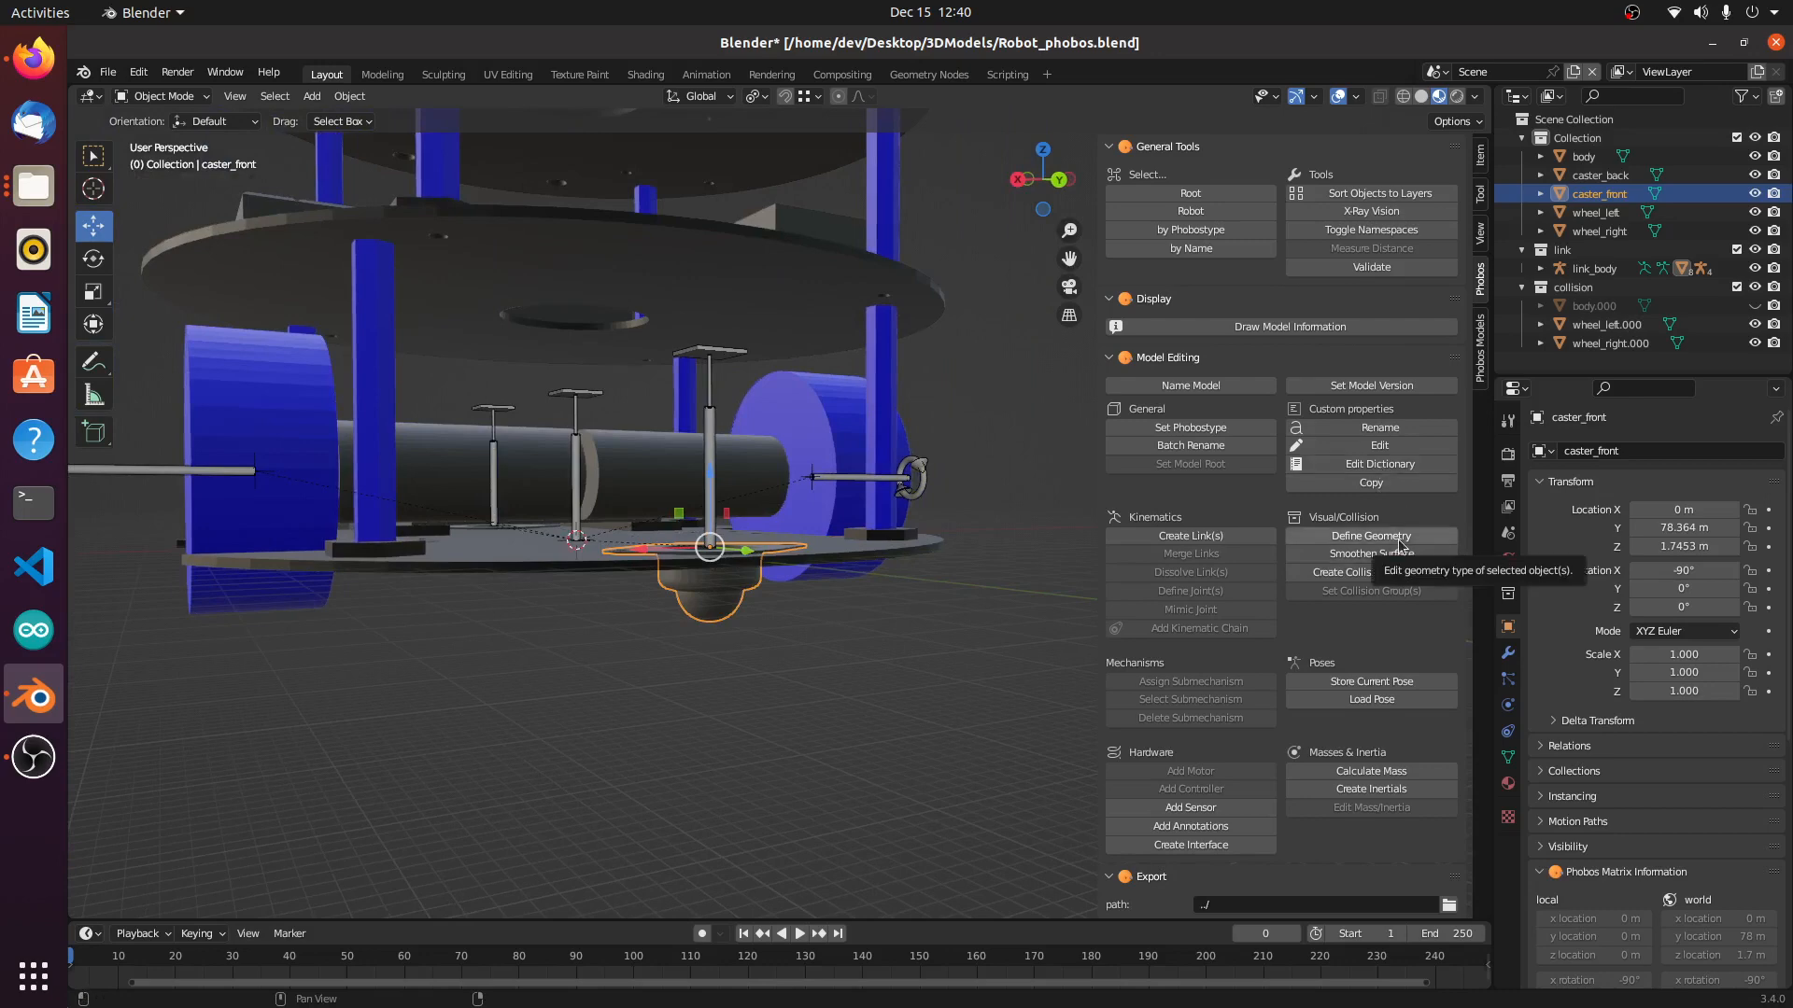
pyautogui.click(1392, 573)
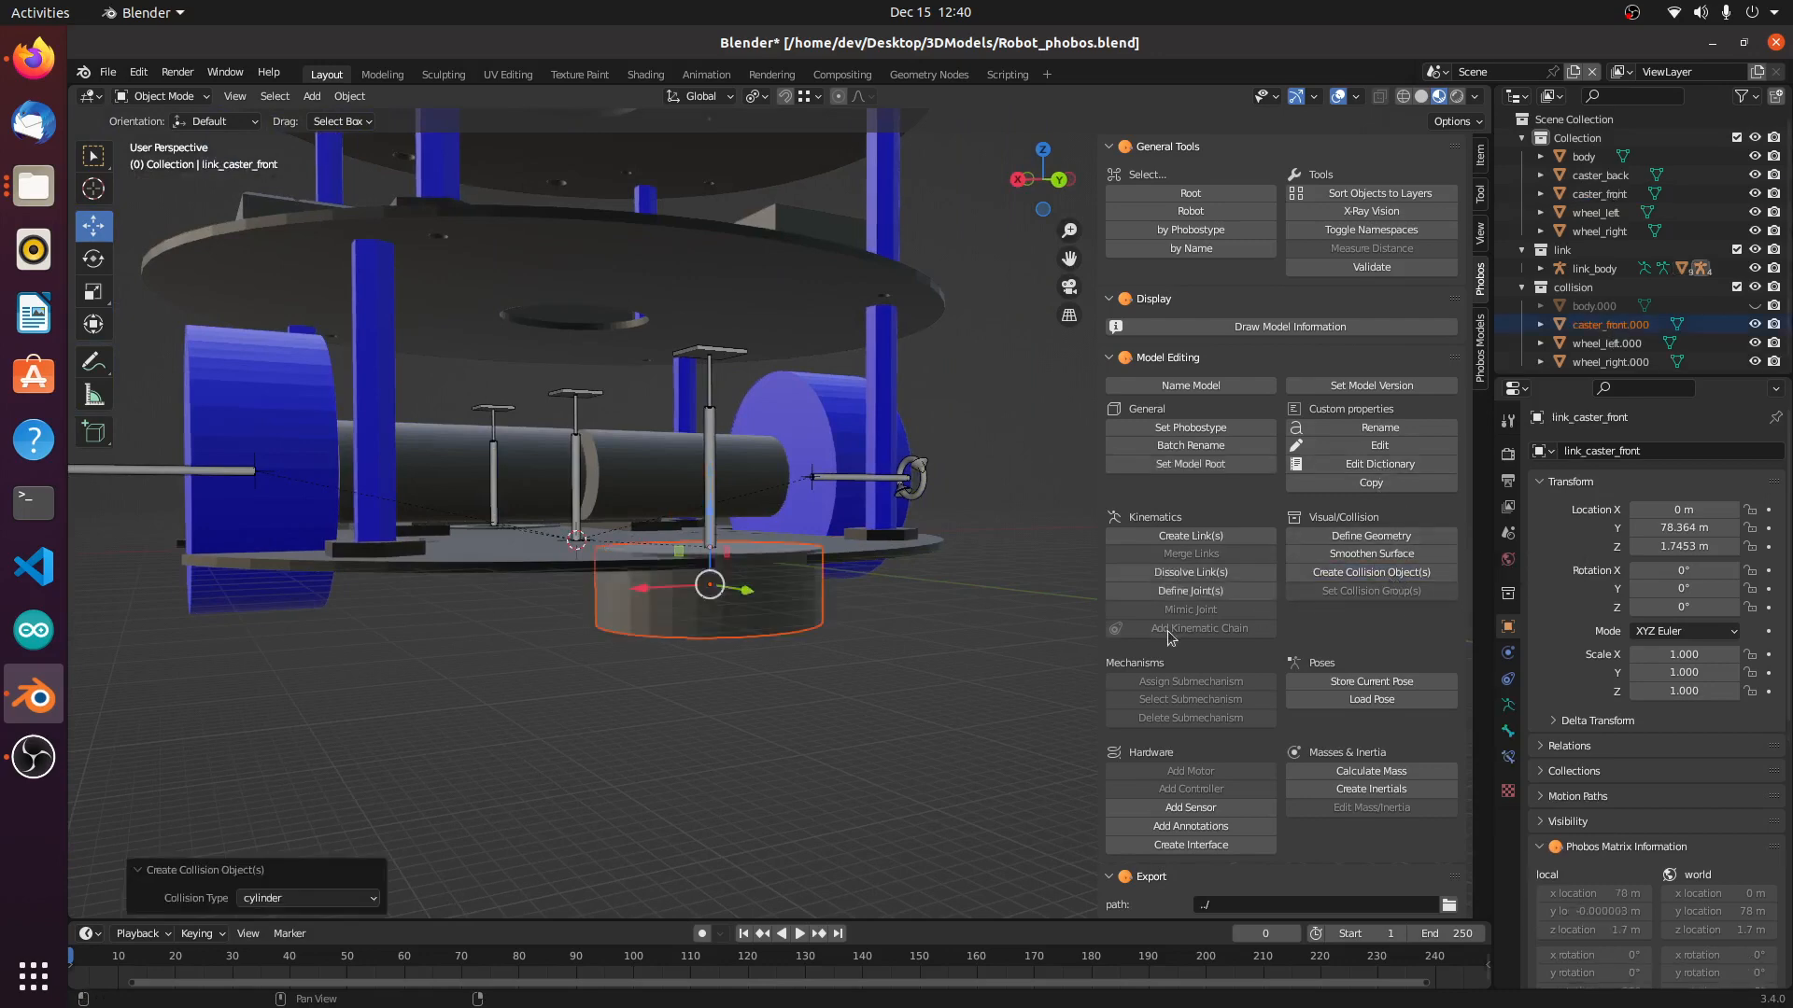
pyautogui.click(342, 904)
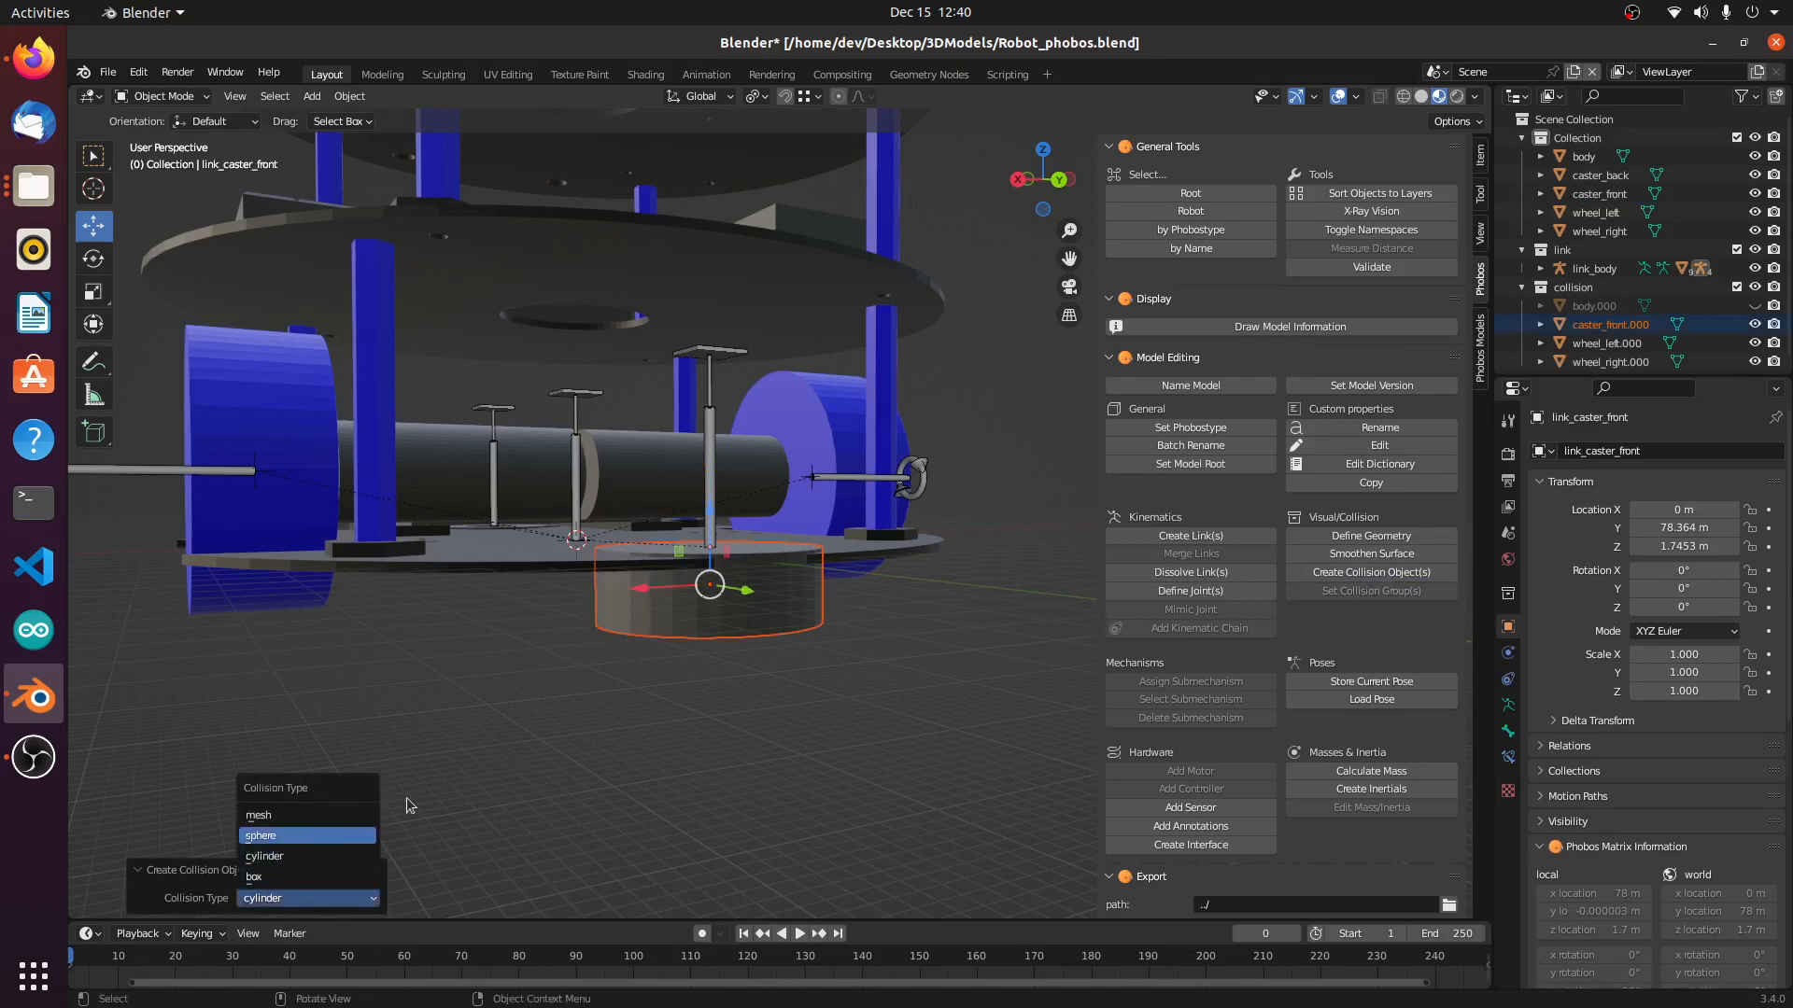
pyautogui.click(309, 836)
pyautogui.moveTo(636, 775); pyautogui.dragTo(752, 758, button='middle')
pyautogui.press('s')
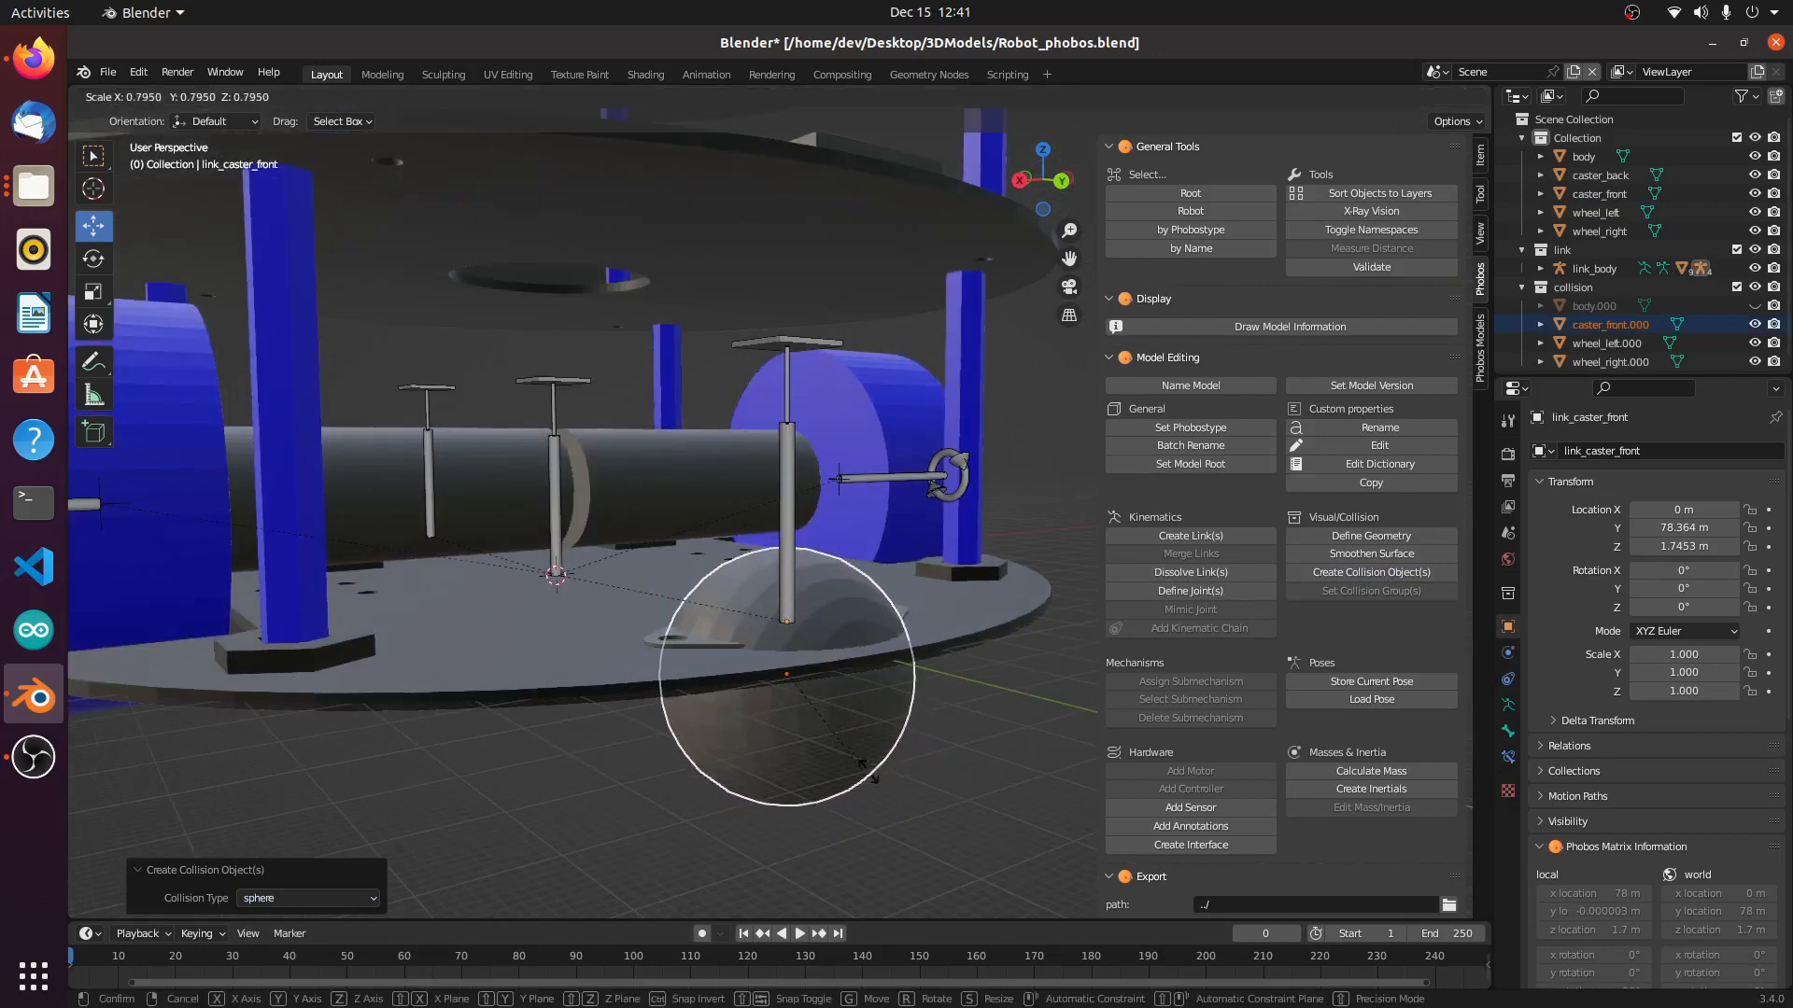
pyautogui.click(838, 744)
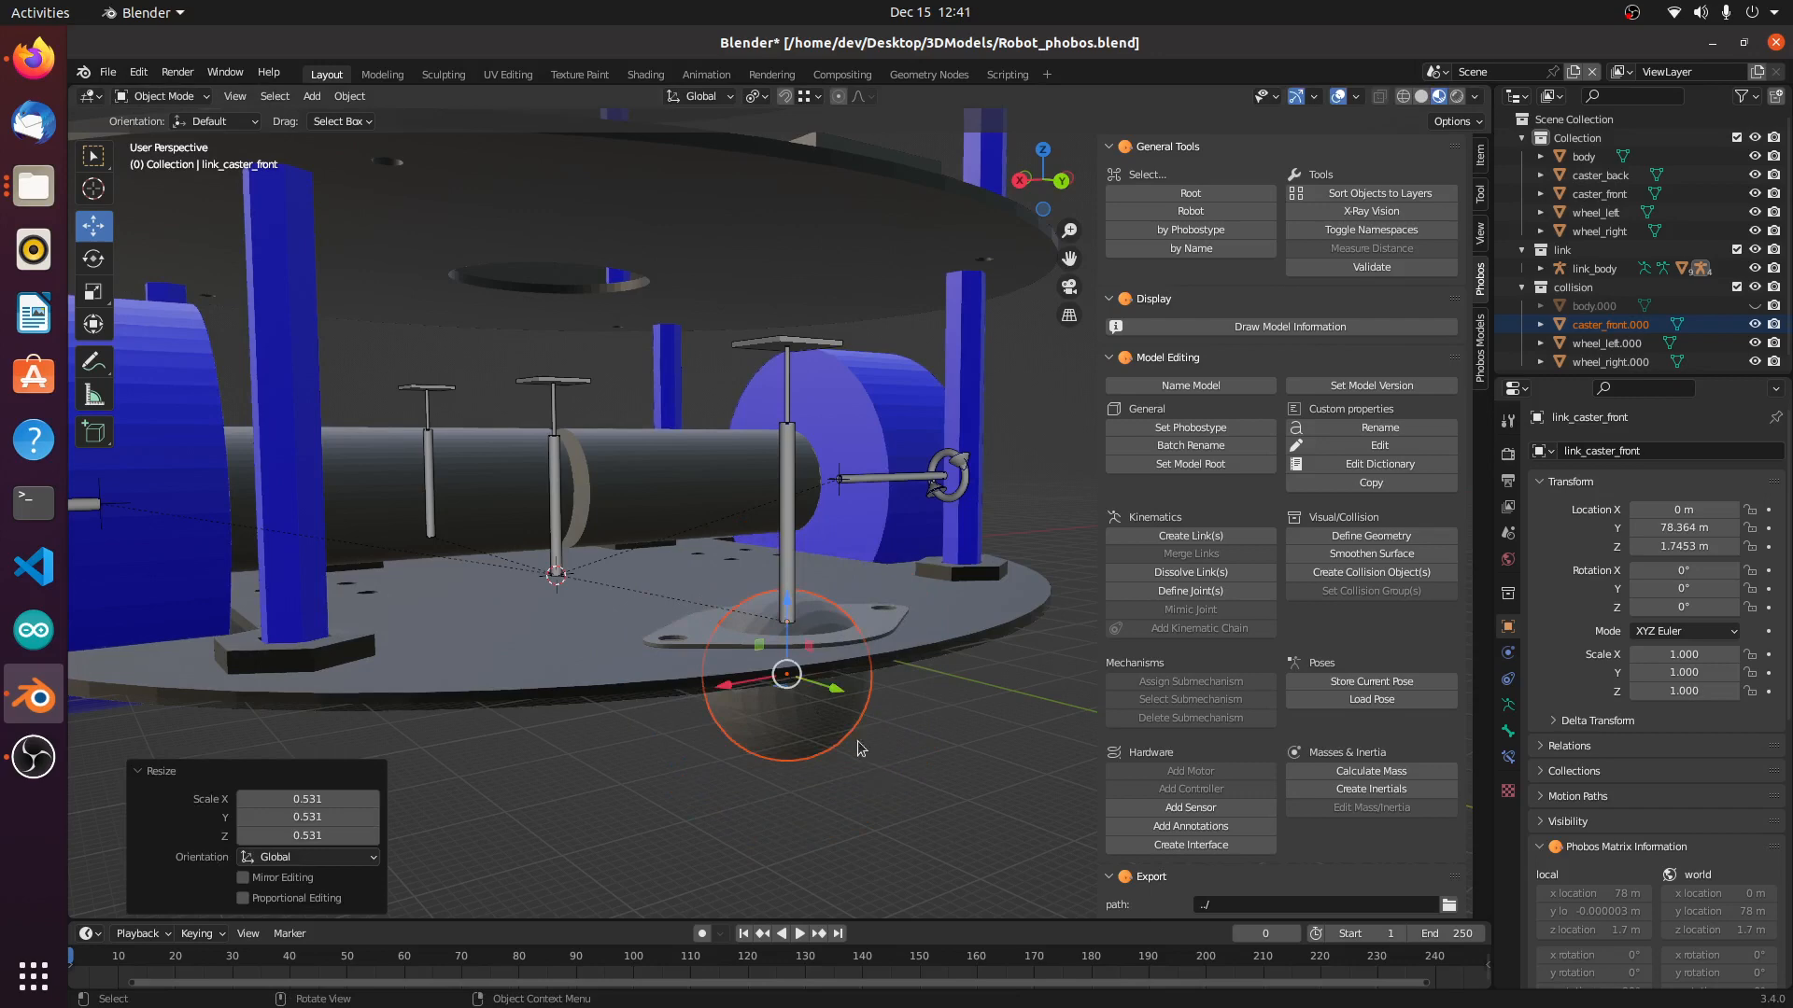
# Step: Raise the front caster's collision sphere about 5.1 m along Z, and fine-tune it down by about 0.4 m
pyautogui.moveTo(857, 749)
pyautogui.mouseDown(button='middle')
pyautogui.moveTo(840, 744)
pyautogui.moveTo(844, 762)
pyautogui.mouseUp(button='middle')
pyautogui.scroll(2, 555, 470)
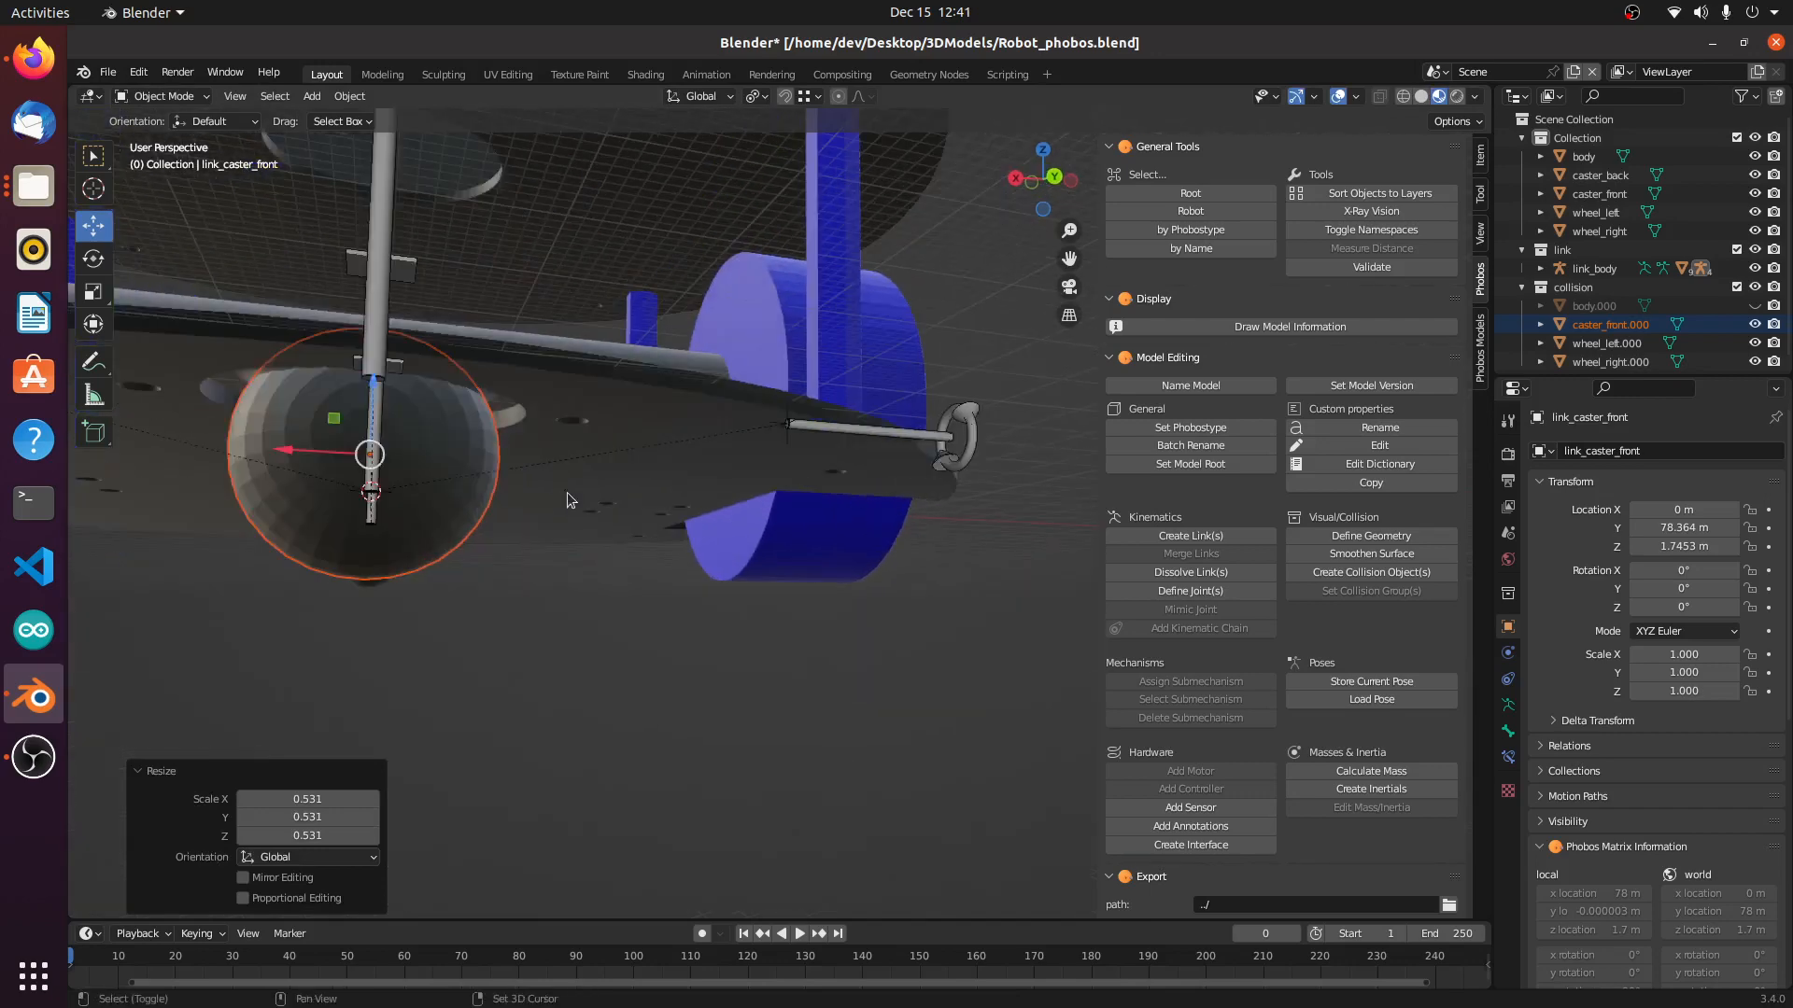
pyautogui.moveTo(568, 491); pyautogui.dragTo(558, 613, button='middle')
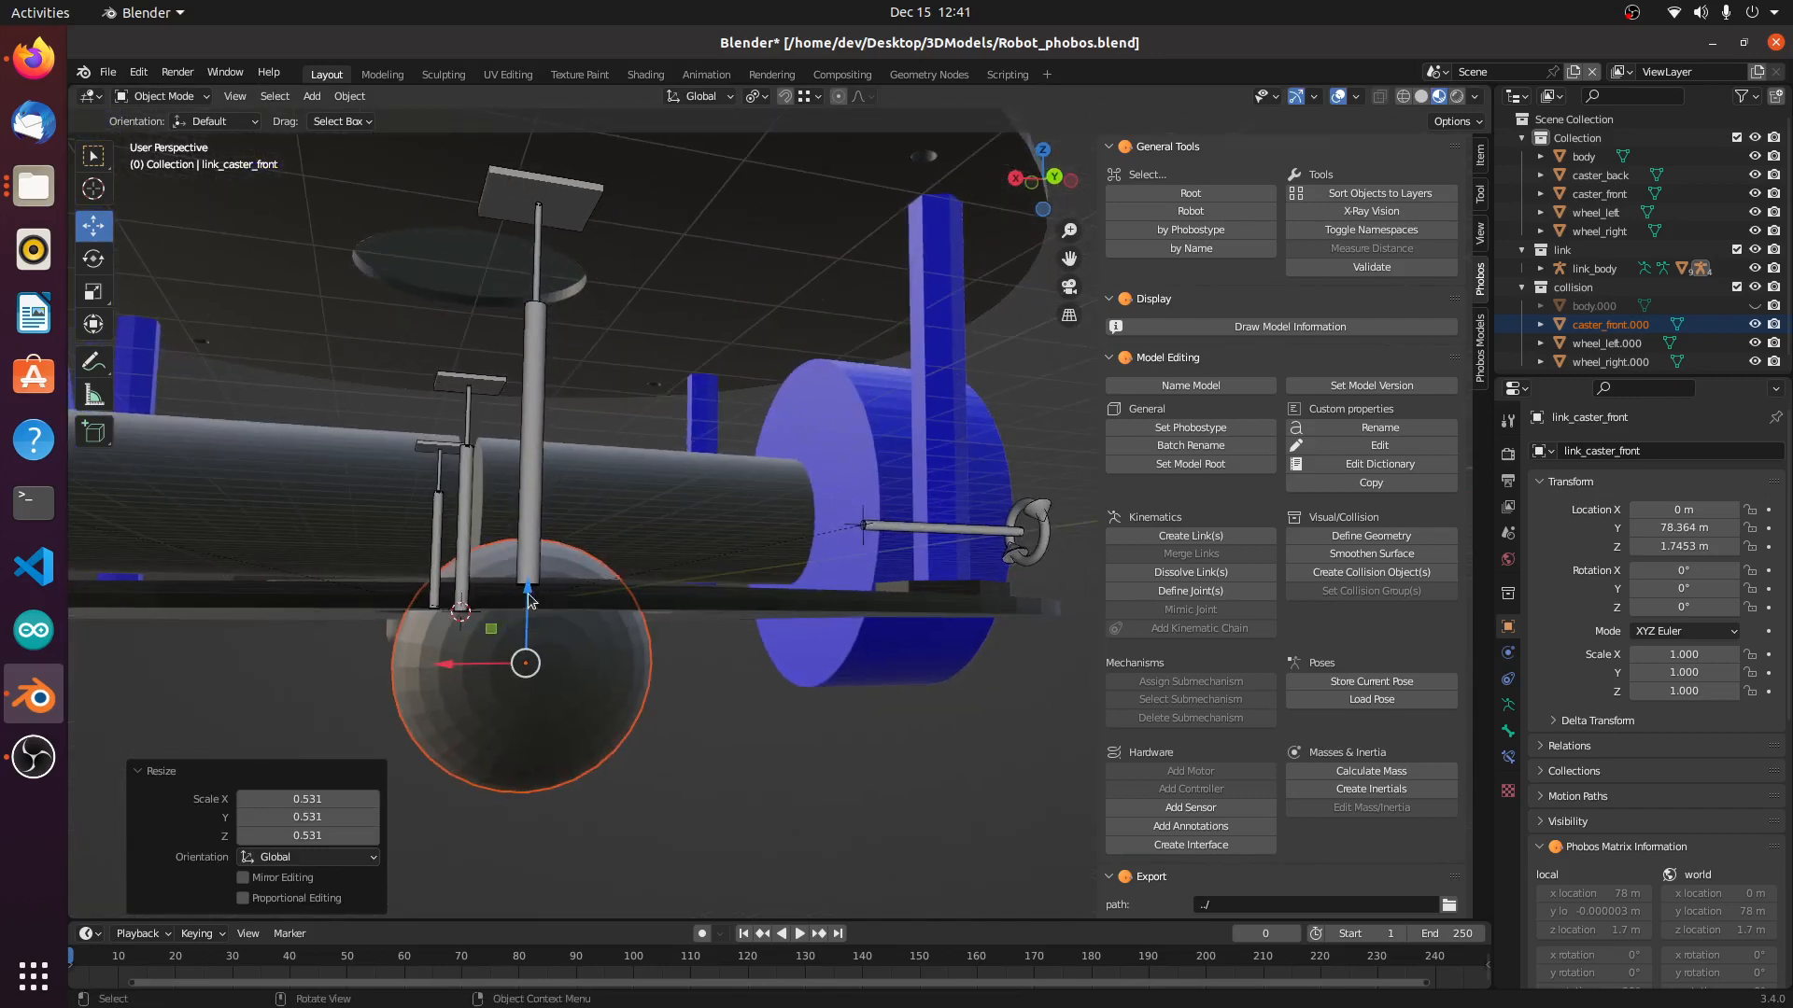
pyautogui.moveTo(529, 600); pyautogui.dragTo(529, 548)
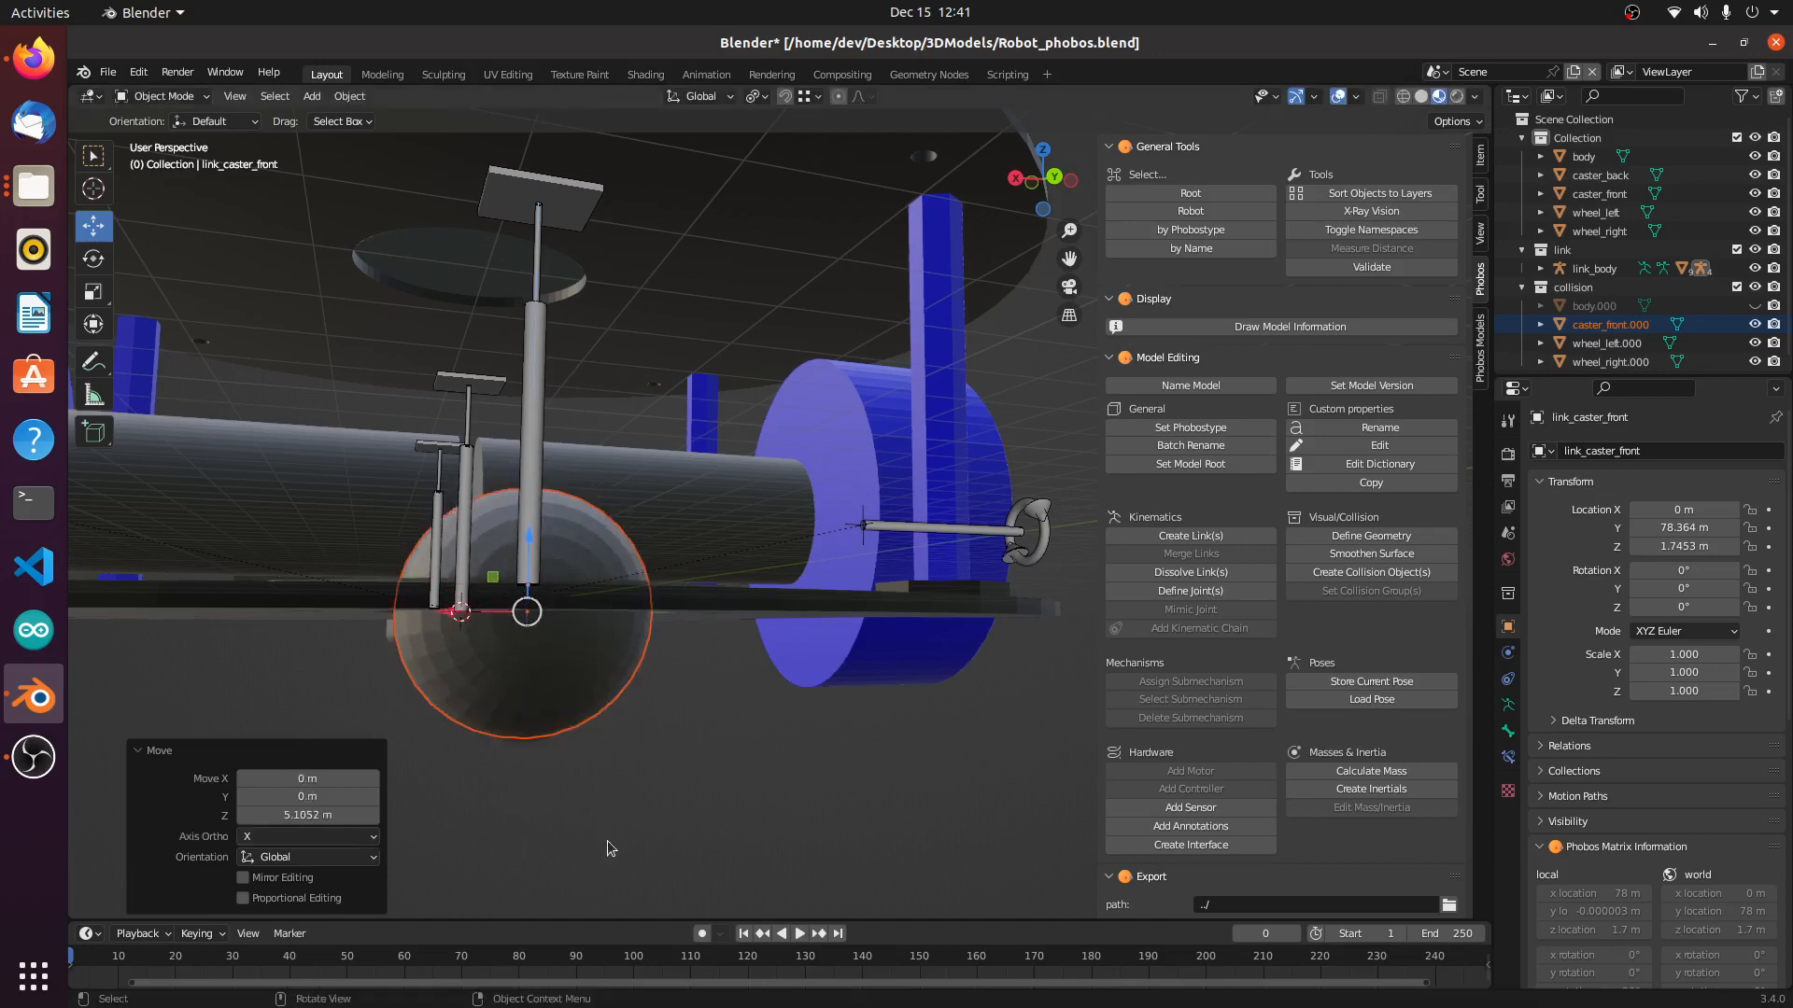
pyautogui.moveTo(607, 840); pyautogui.dragTo(617, 472, button='middle')
pyautogui.moveTo(572, 353); pyautogui.dragTo(549, 625)
# Step: Define the geometry of the front caster's collision object as type sphere
pyautogui.moveTo(669, 649)
pyautogui.mouseDown(button='middle')
pyautogui.moveTo(764, 641)
pyautogui.moveTo(608, 682)
pyautogui.moveTo(731, 669)
pyautogui.moveTo(654, 696)
pyautogui.moveTo(689, 679)
pyautogui.mouseUp(button='middle')
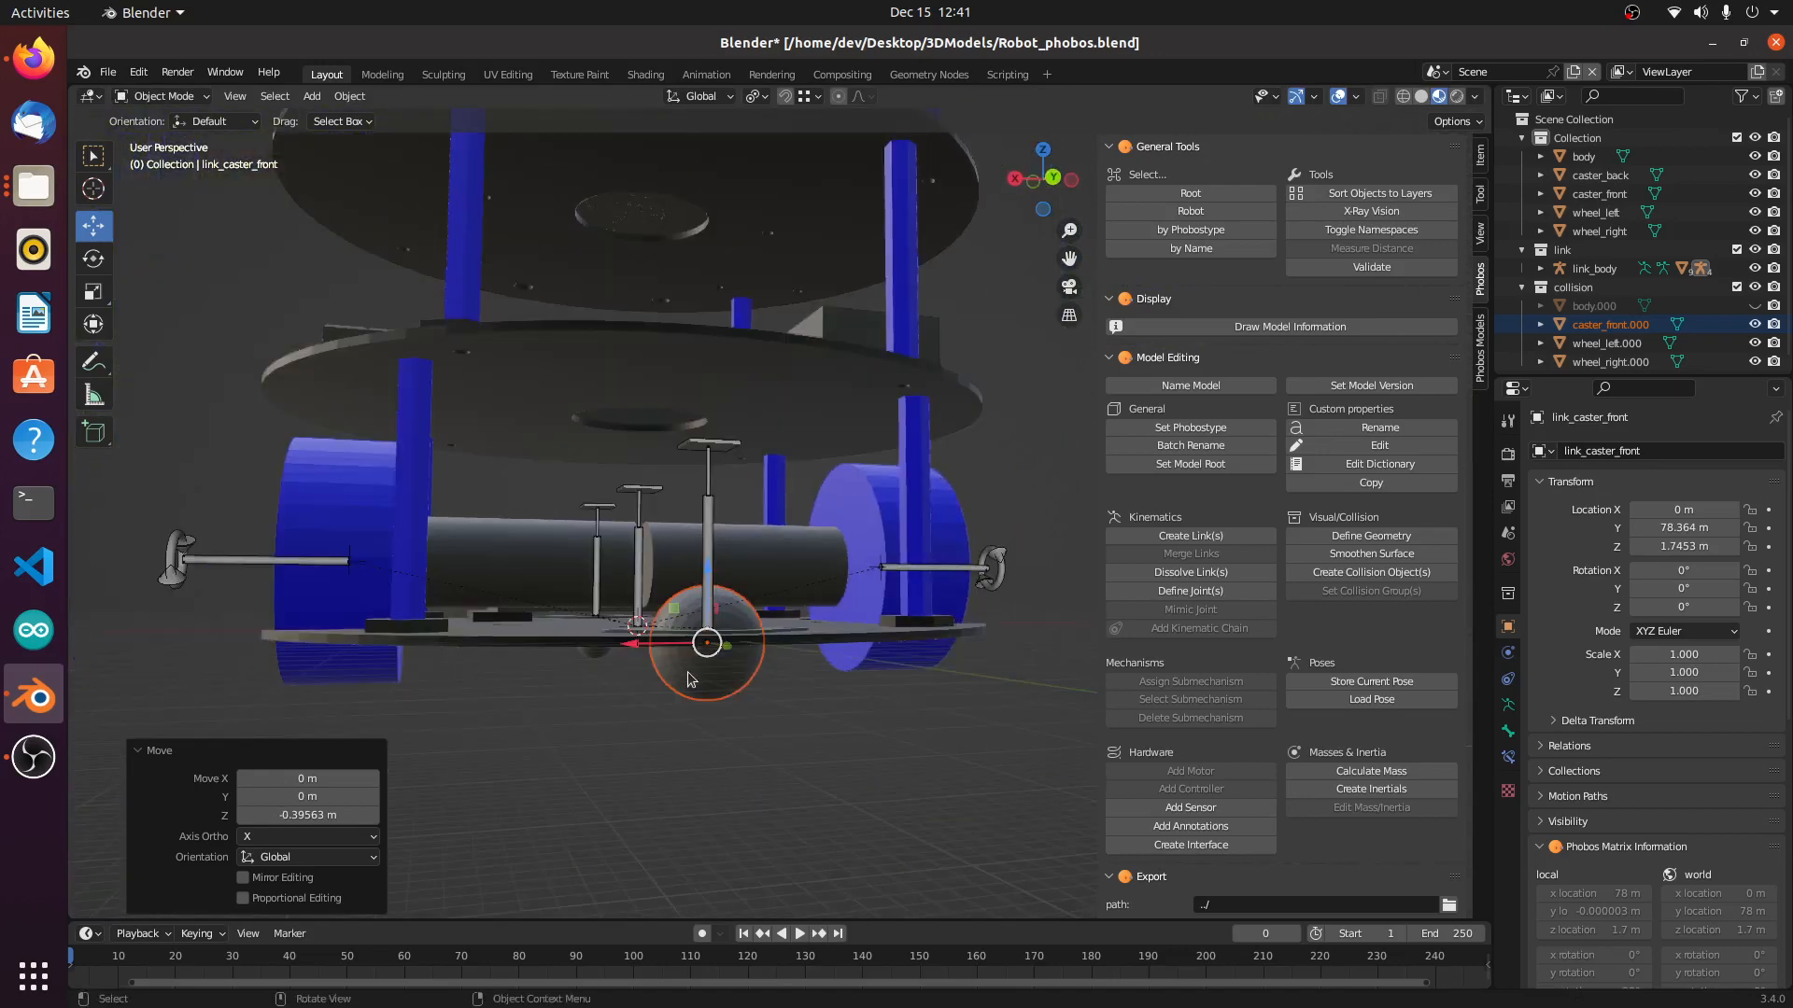
pyautogui.click(1371, 535)
pyautogui.click(1359, 569)
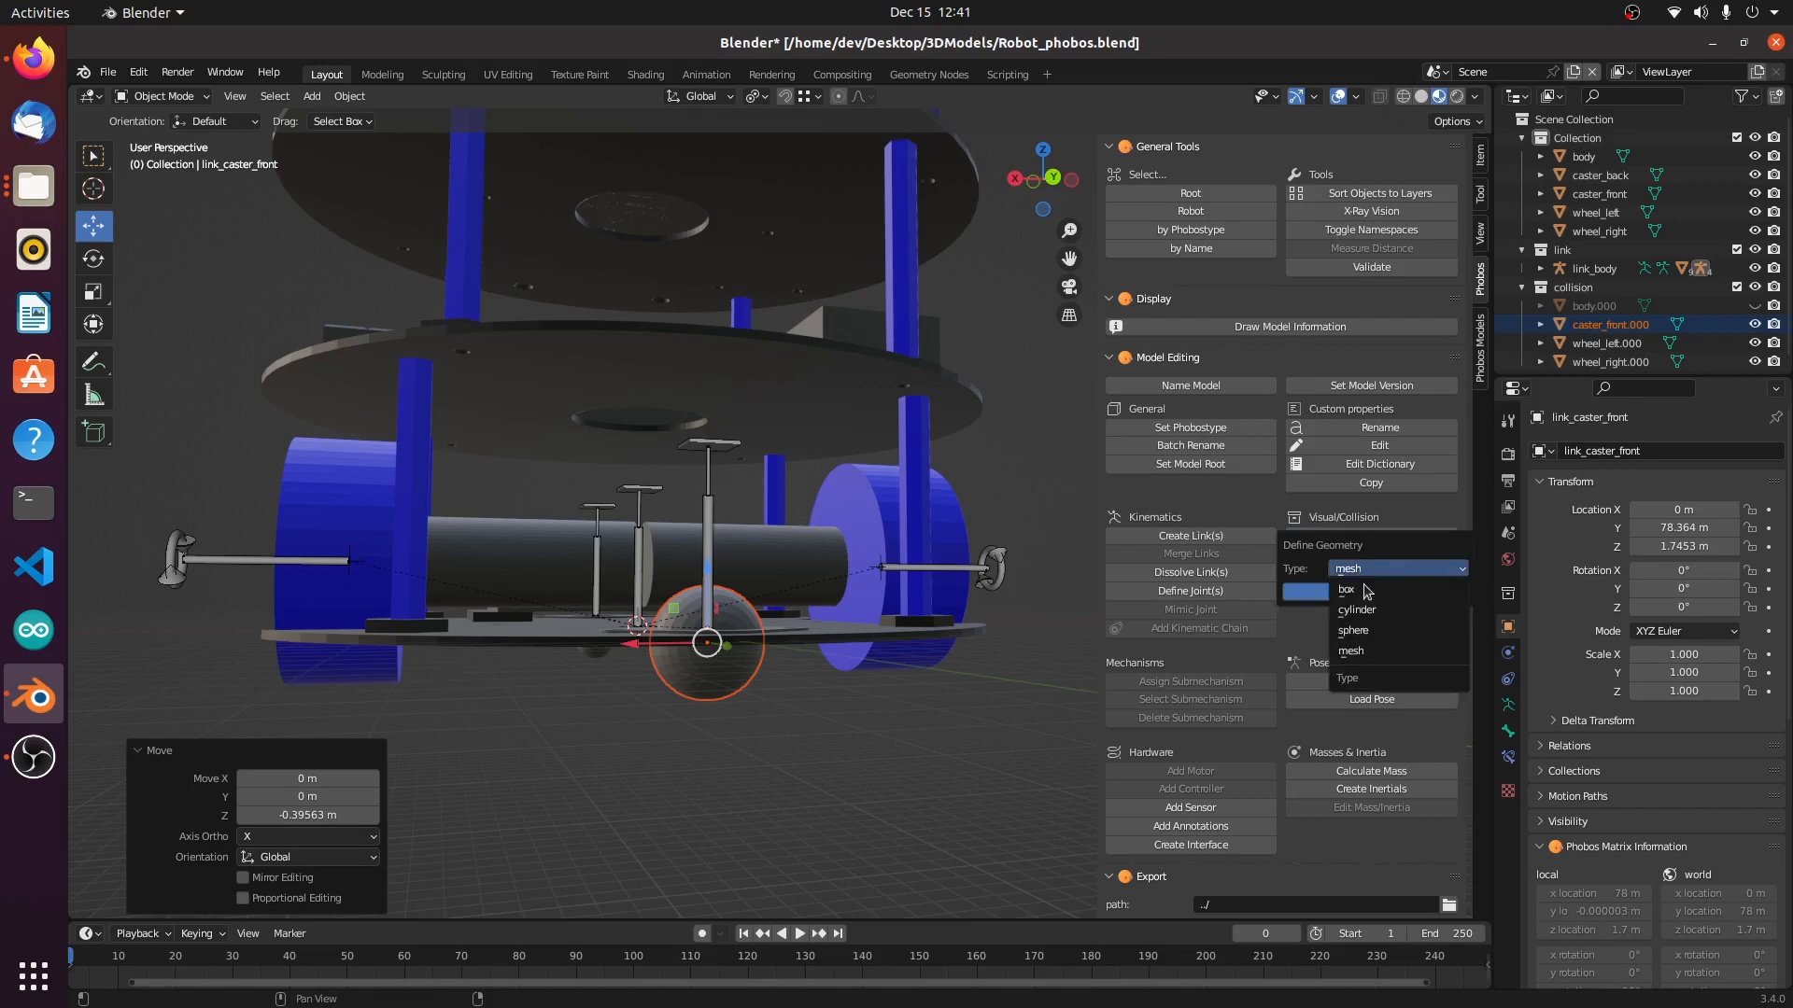
pyautogui.click(1375, 634)
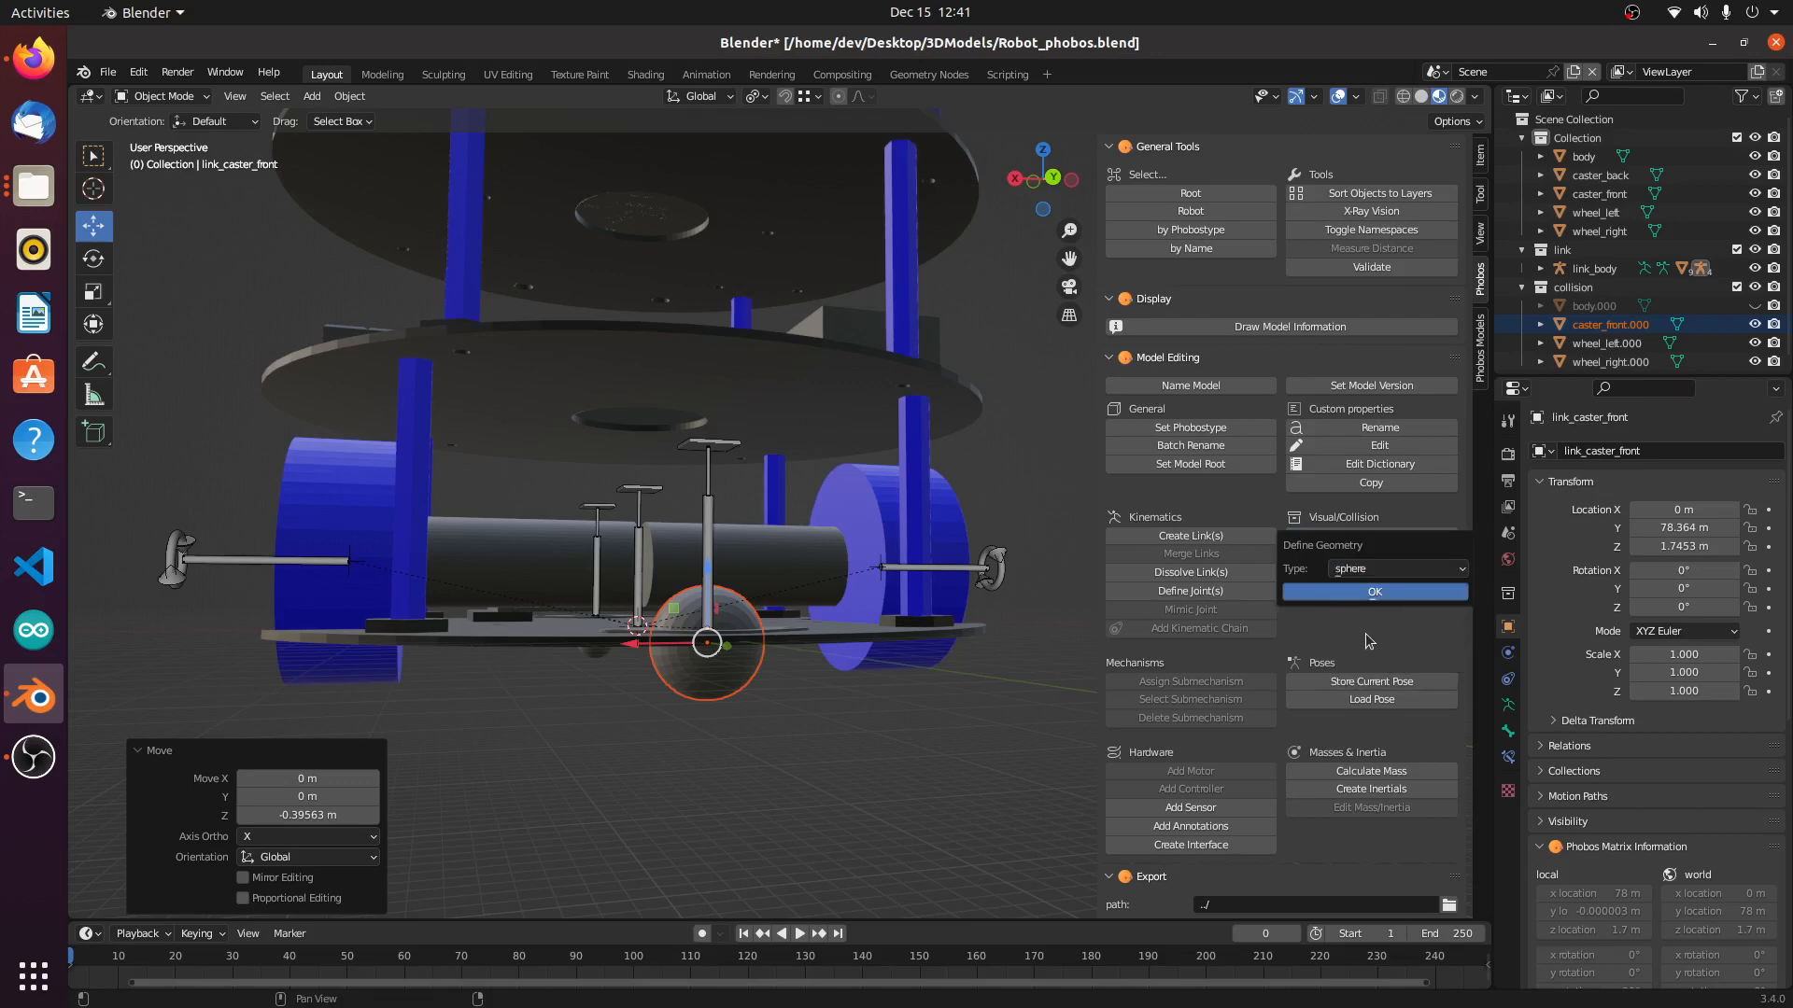
# Step: Parent the front caster's collision object to link_caster_front as Object (Keep Transform)
pyautogui.click(711, 541)
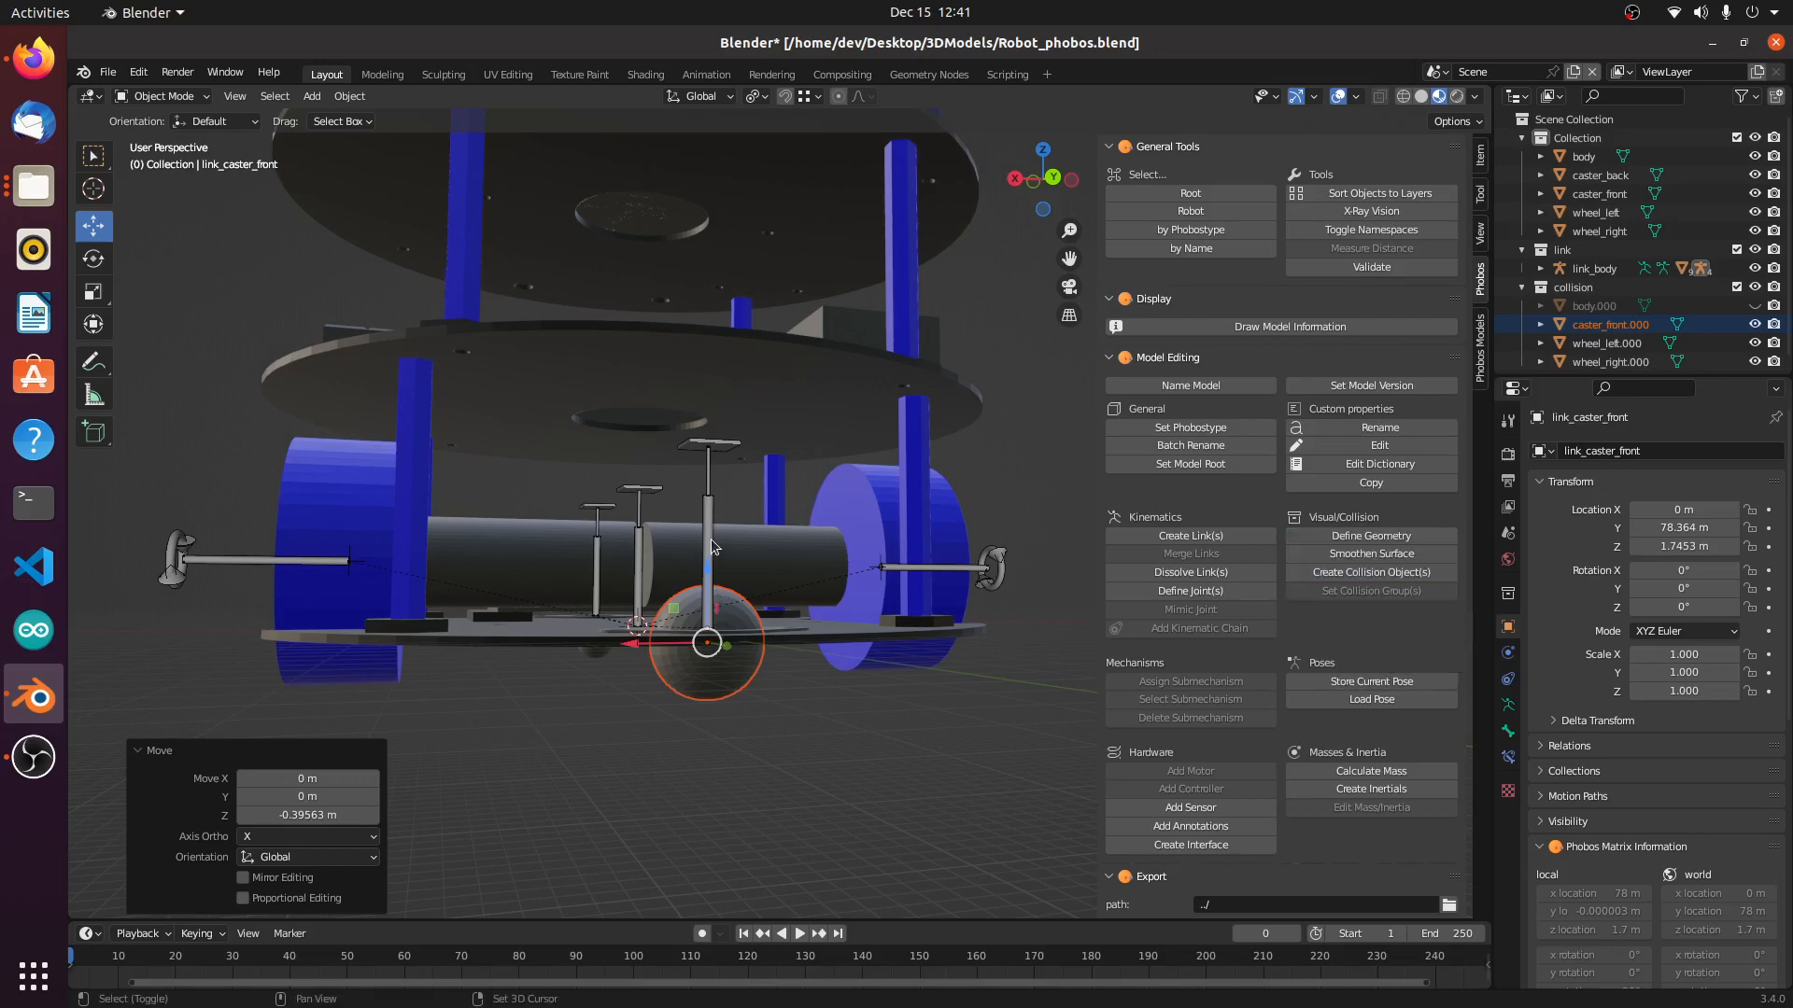
pyautogui.click(712, 545)
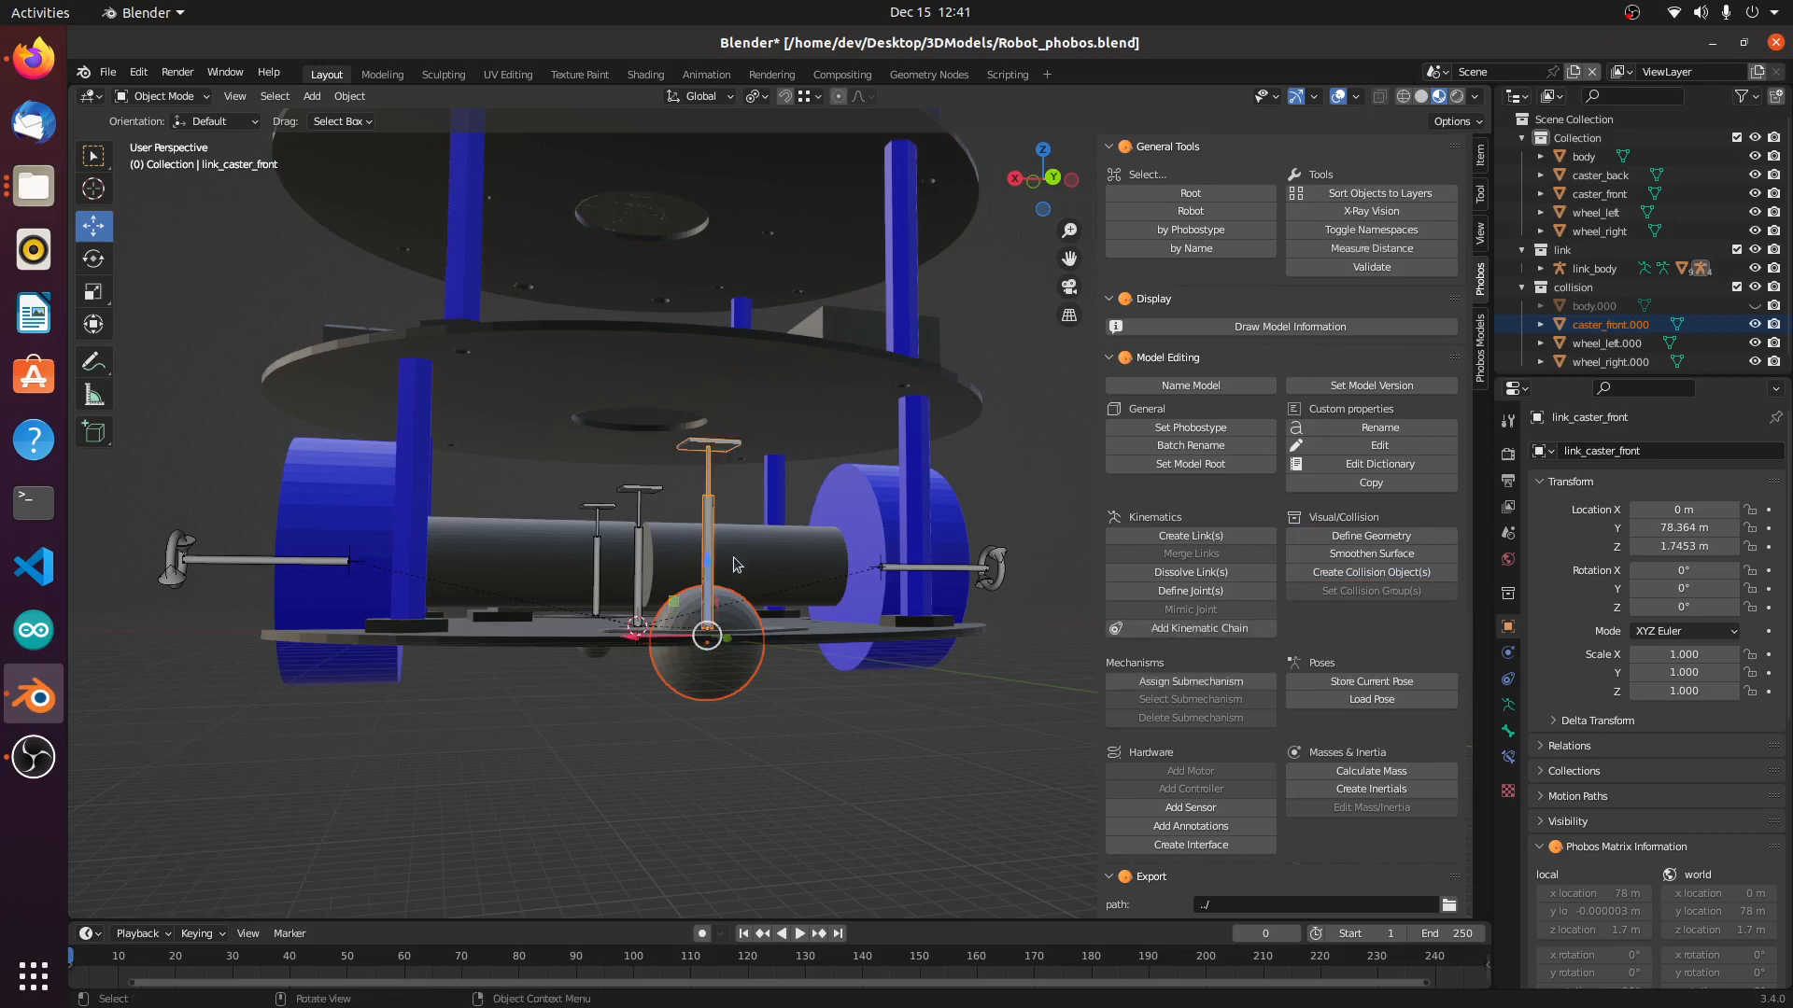
pyautogui.hotkey('ctrl', 'p')
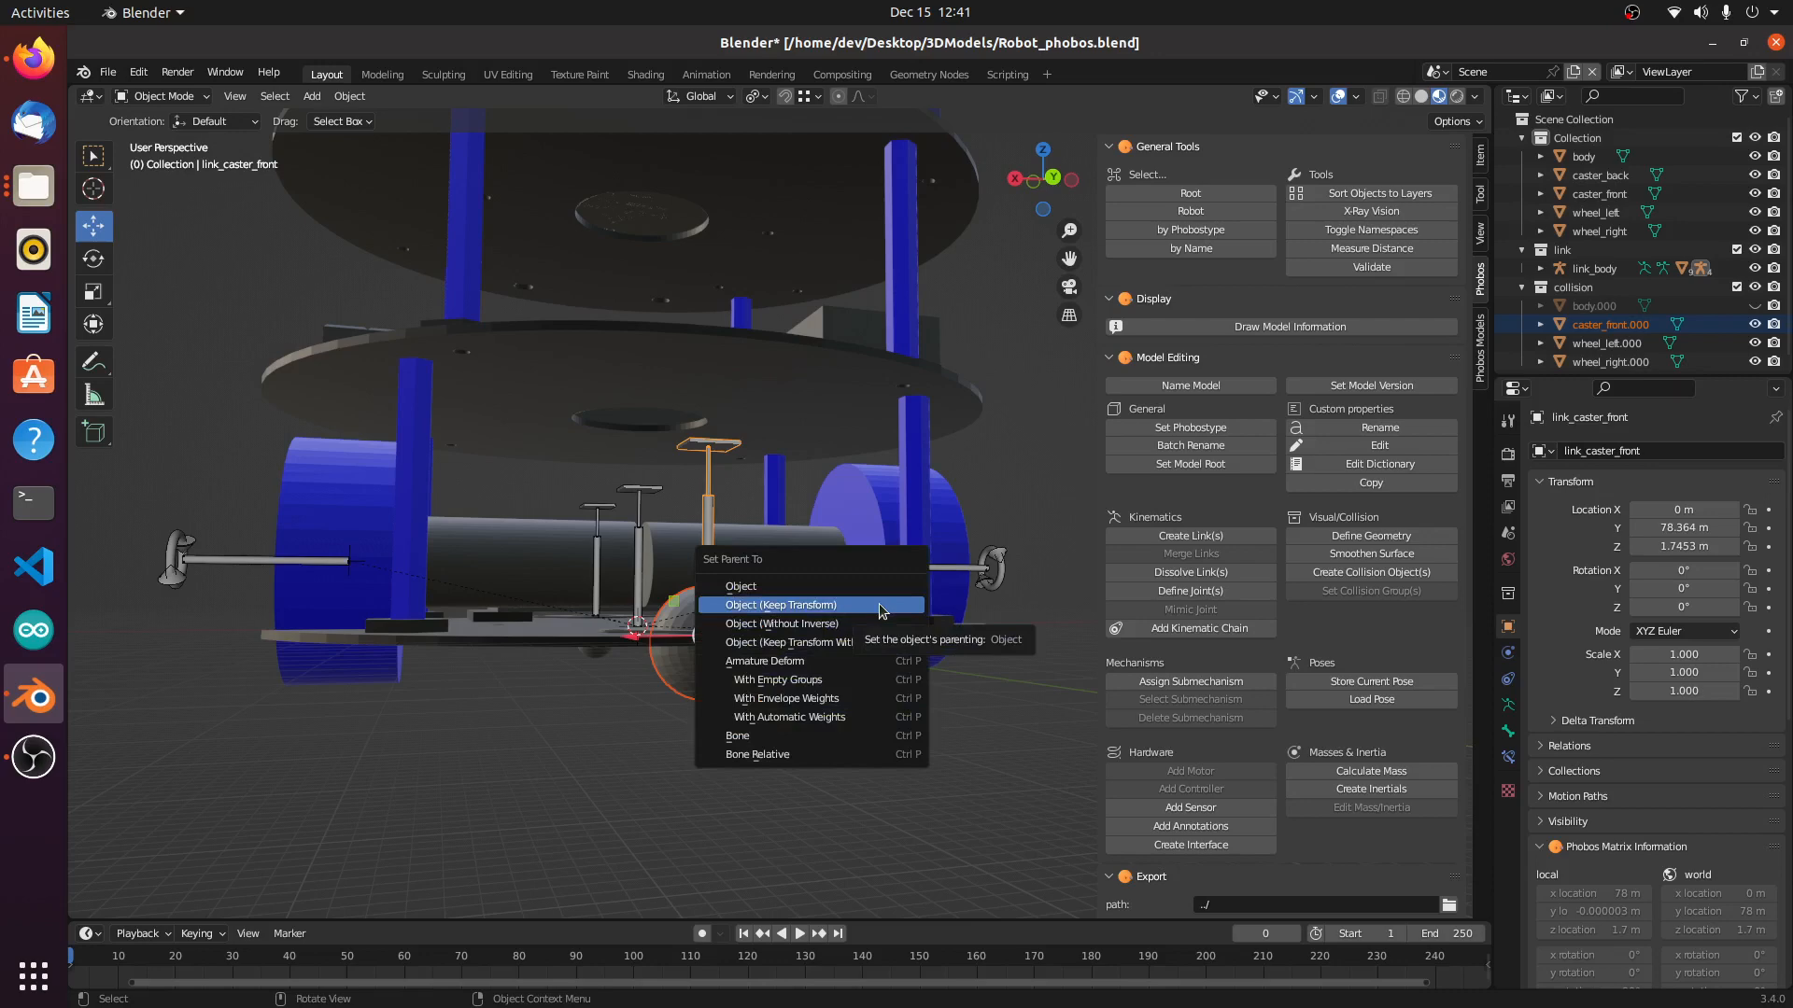
pyautogui.click(880, 606)
# Step: Create a sphere collision object for the caster_back visual and scale it uniformly to about 0.61
pyautogui.moveTo(852, 795); pyautogui.dragTo(1084, 798, button='middle')
pyautogui.scroll(2, 971, 731)
pyautogui.keyDown('shift'); pyautogui.moveTo(1025, 719); pyautogui.dragTo(803, 710, button='middle'); pyautogui.keyUp('shift')
pyautogui.click(680, 658)
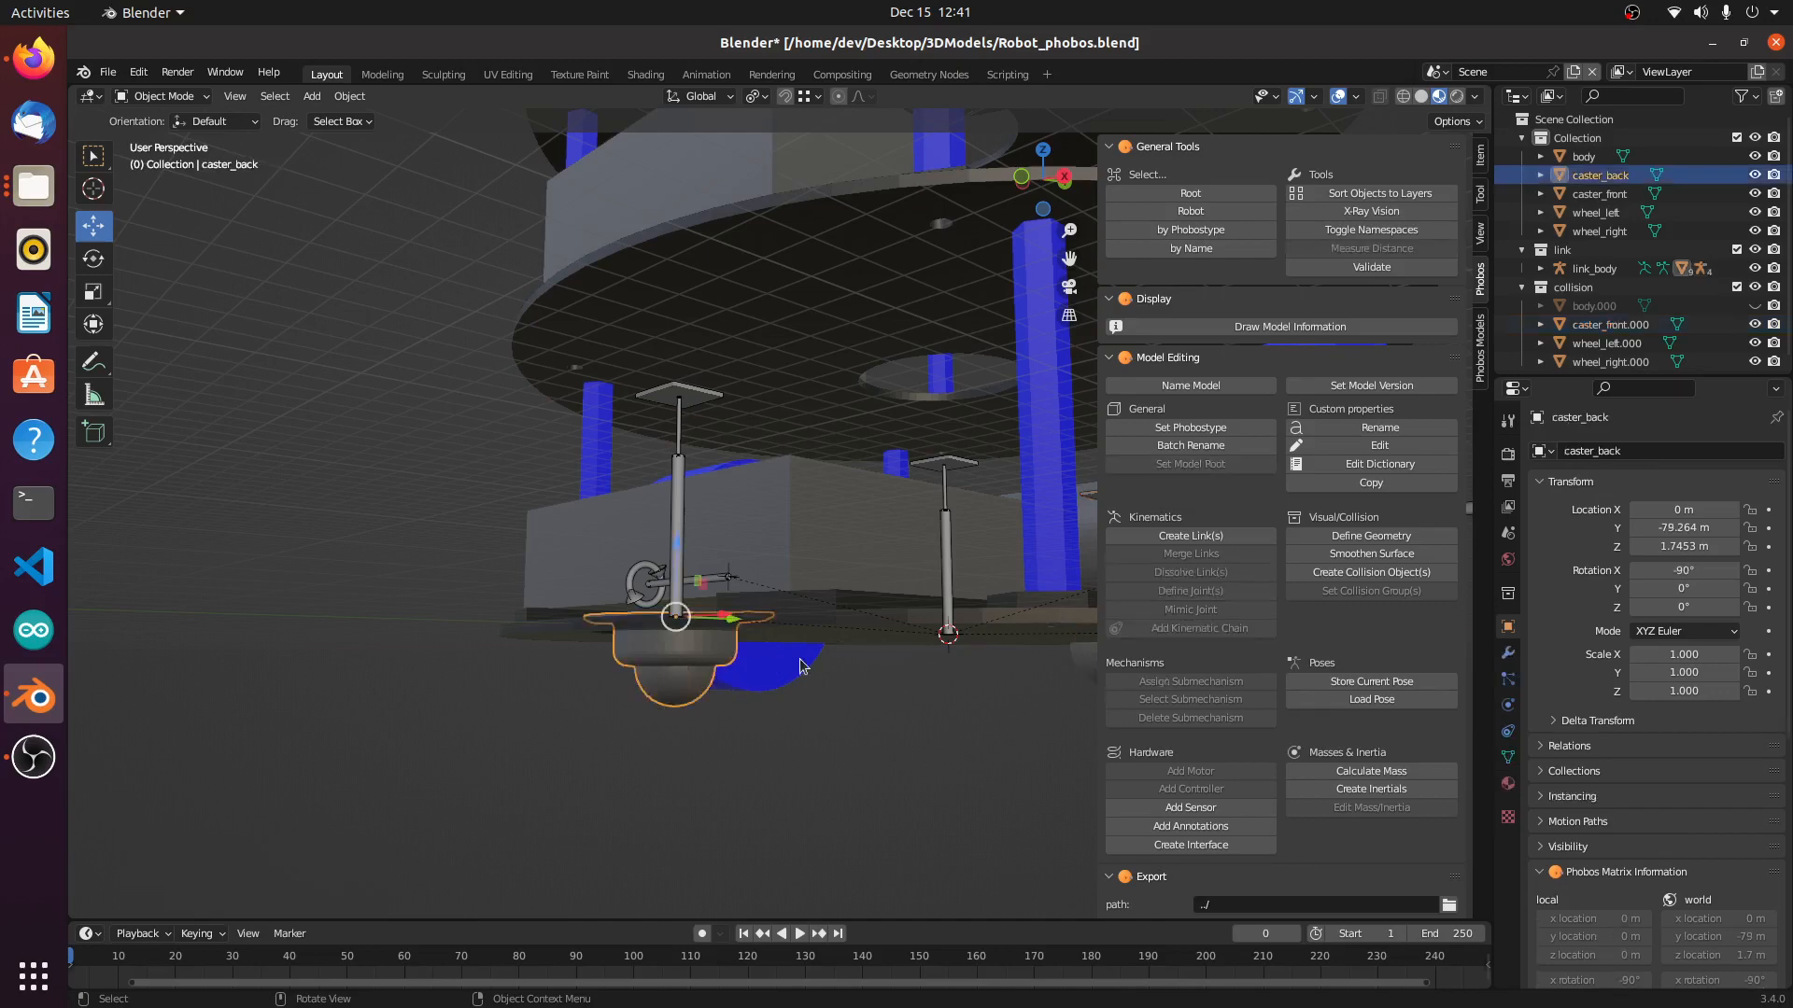
pyautogui.click(1337, 573)
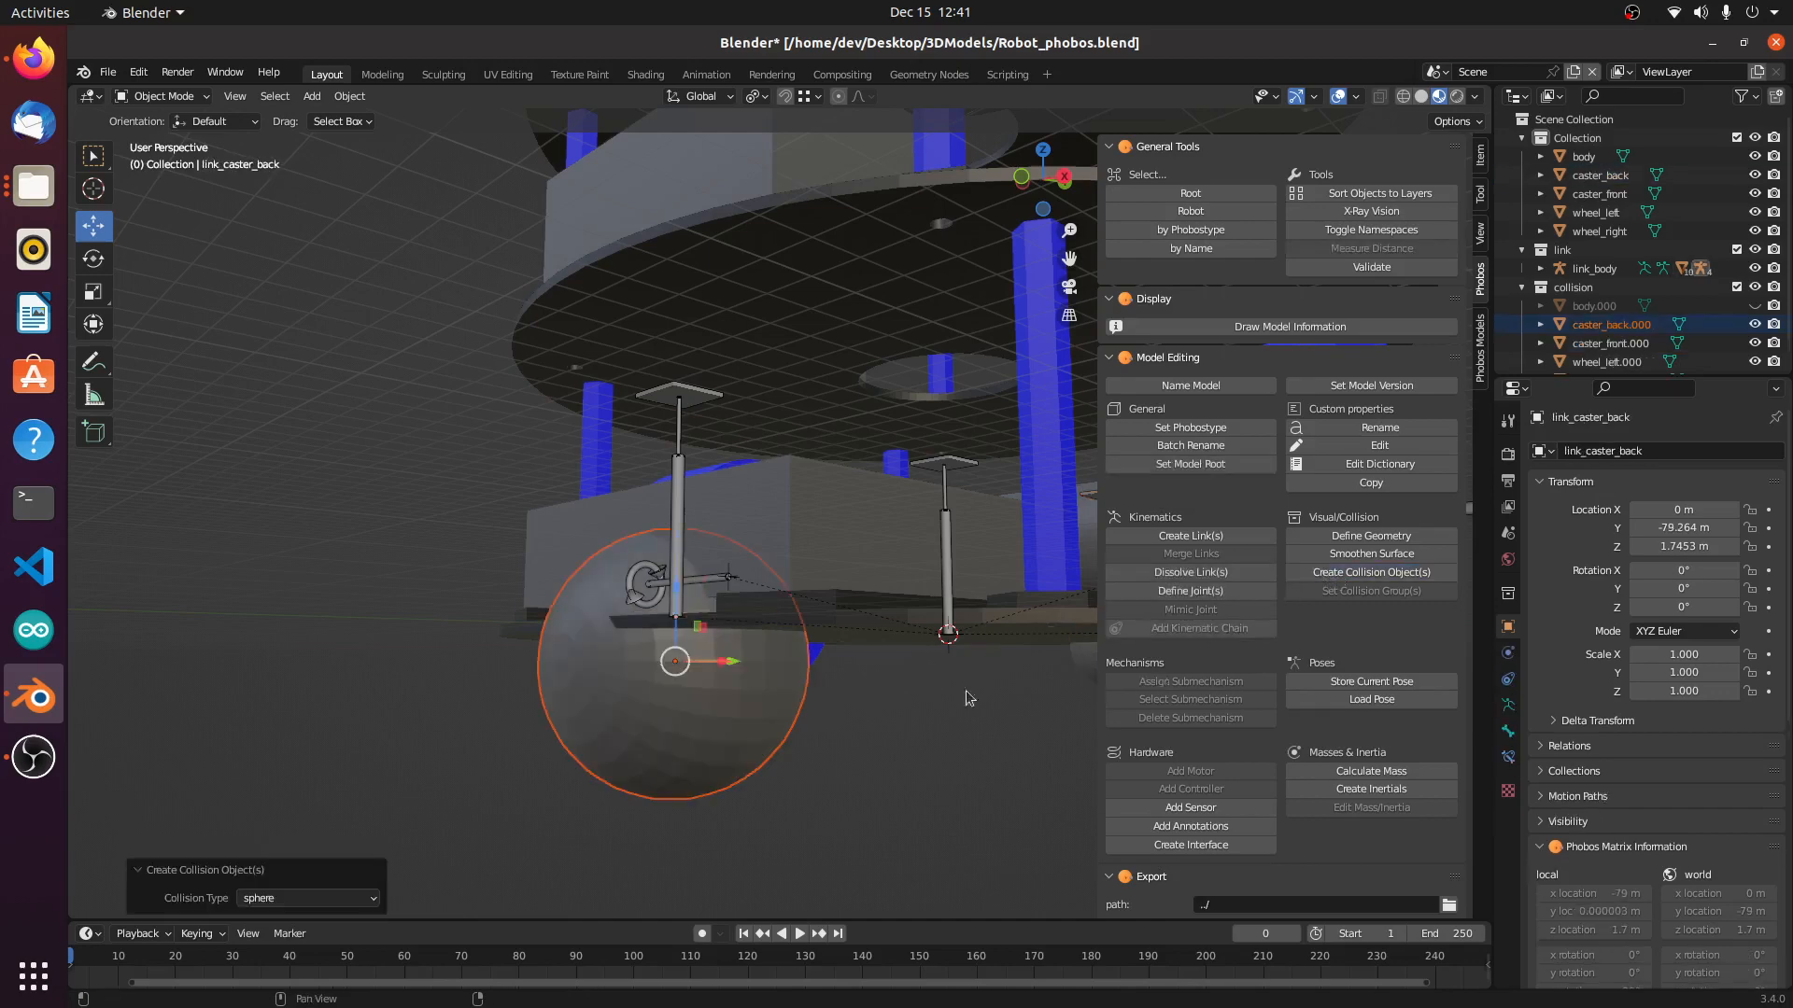
pyautogui.press('s')
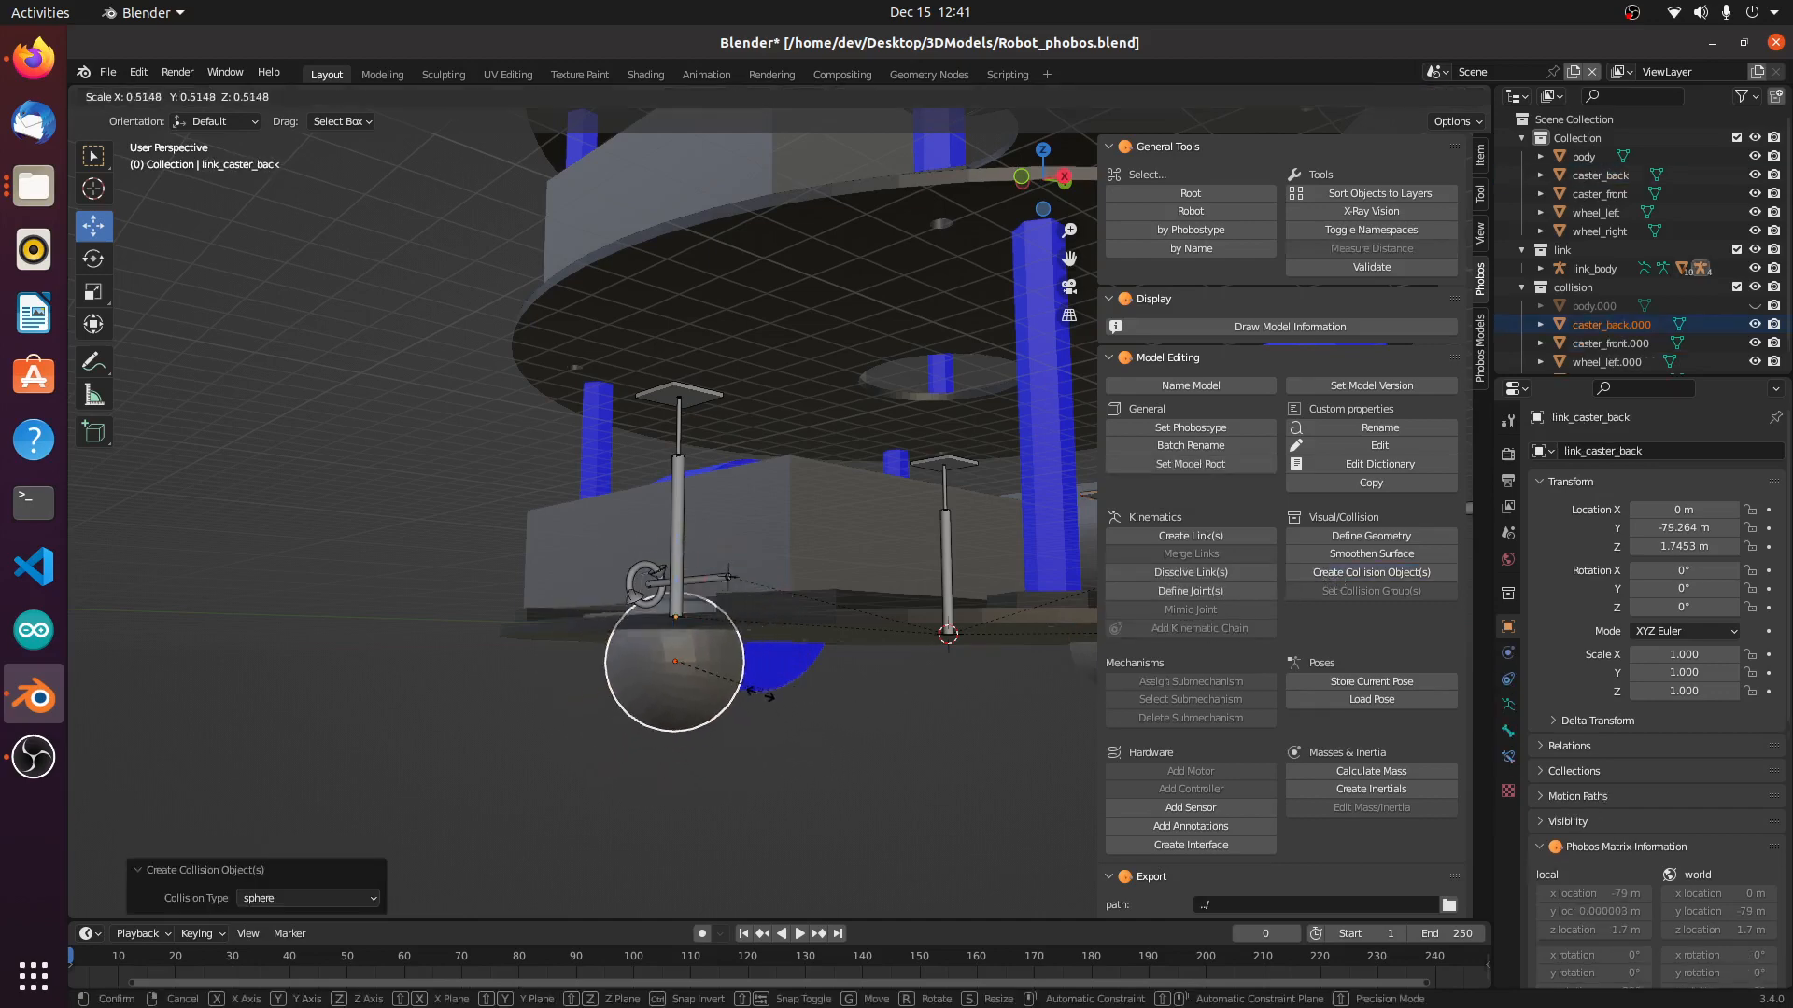
pyautogui.click(785, 709)
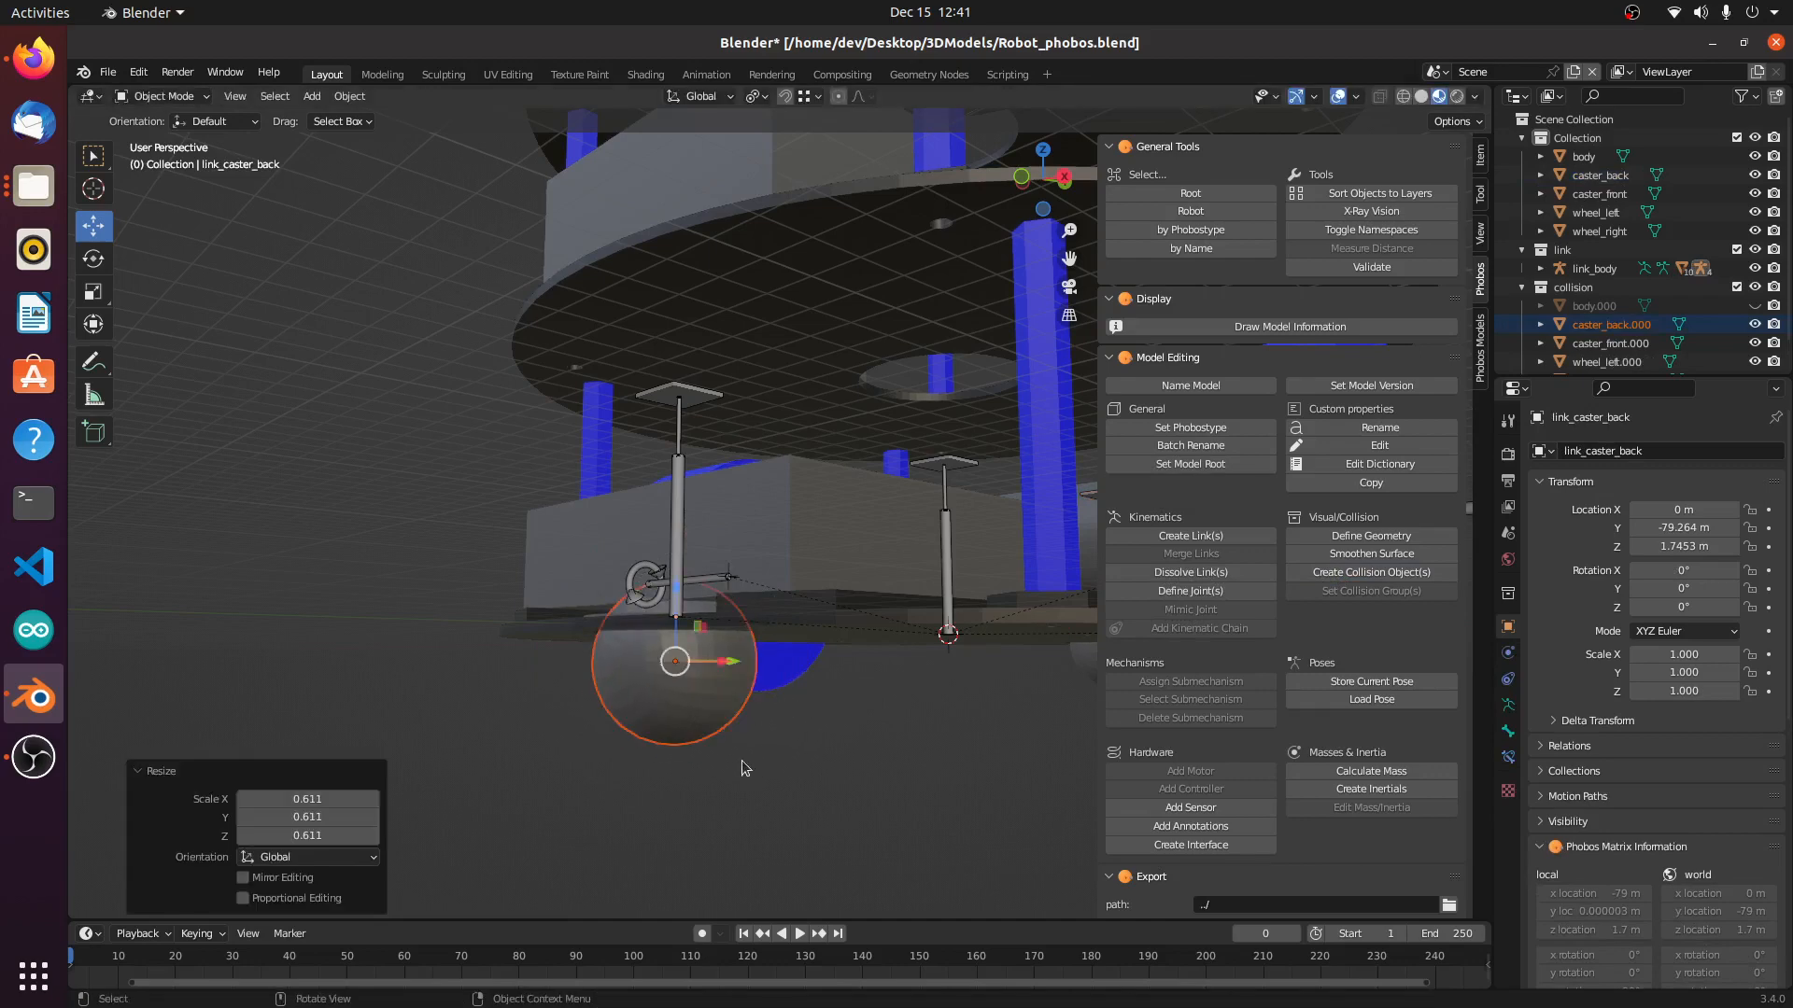
# Step: Raise the back caster's collision sphere about 6.6 m along Z
pyautogui.moveTo(744, 764); pyautogui.dragTo(870, 760, button='middle')
pyautogui.scroll(5, 678, 698)
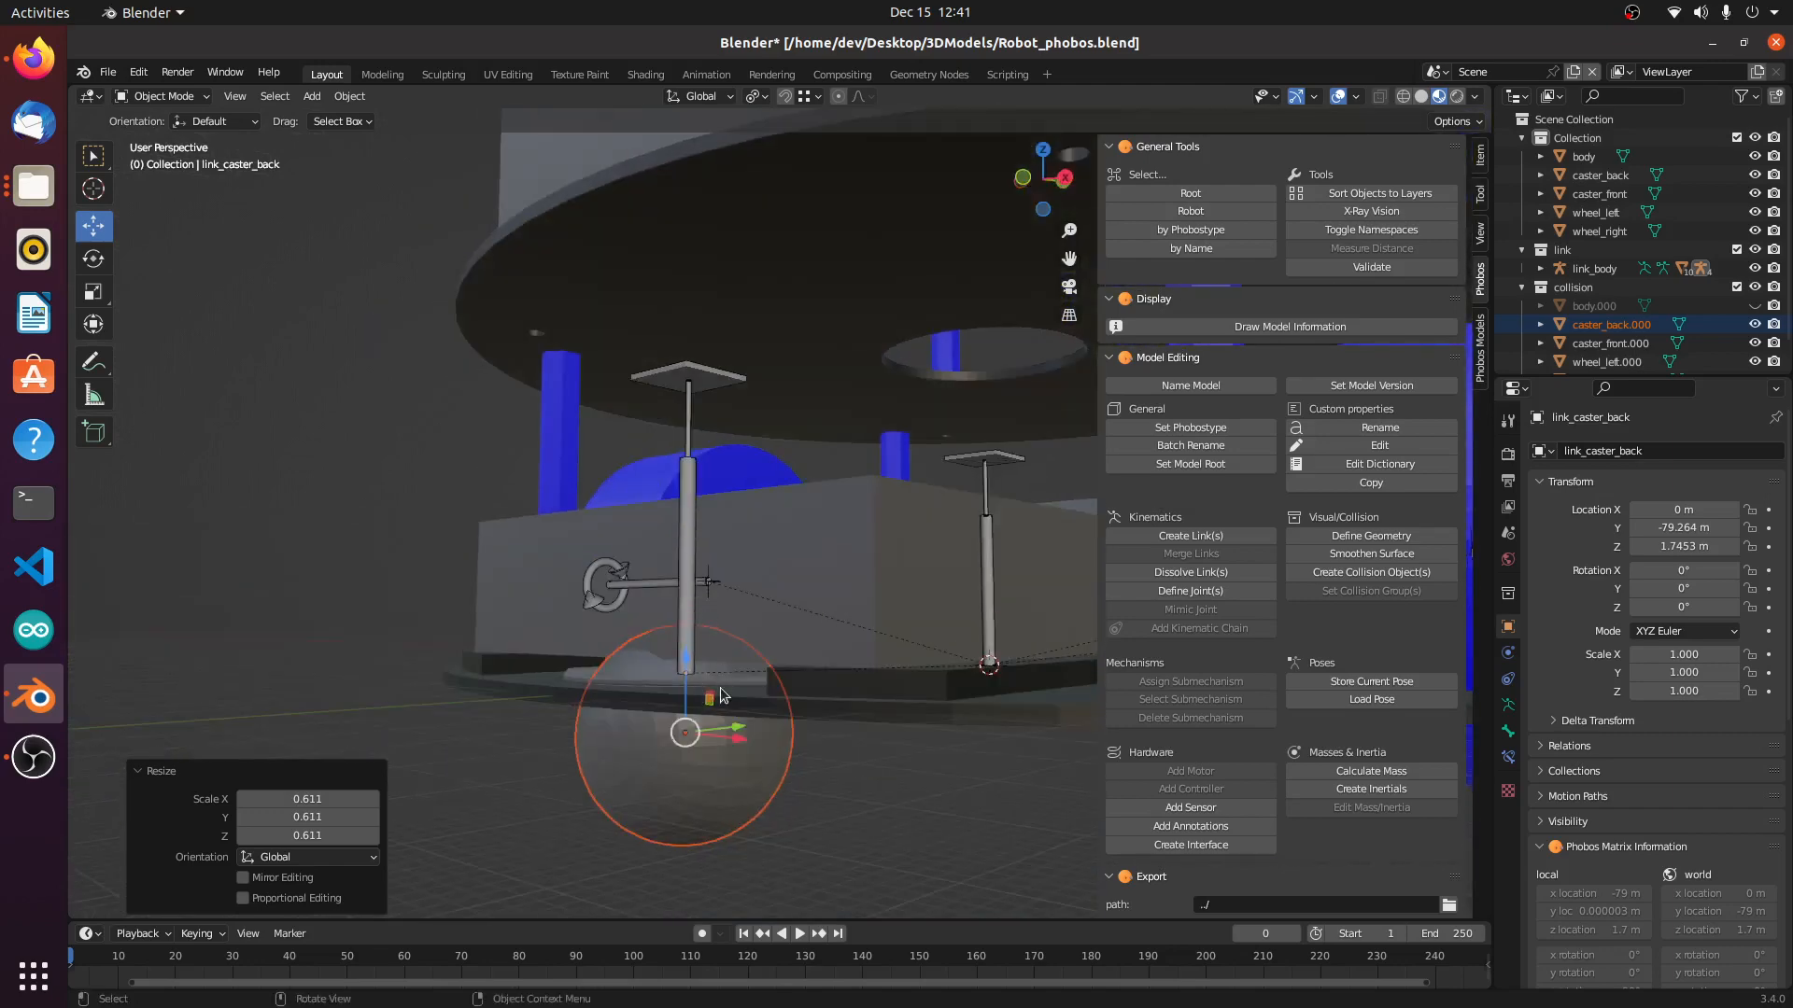
pyautogui.moveTo(687, 660); pyautogui.dragTo(679, 810)
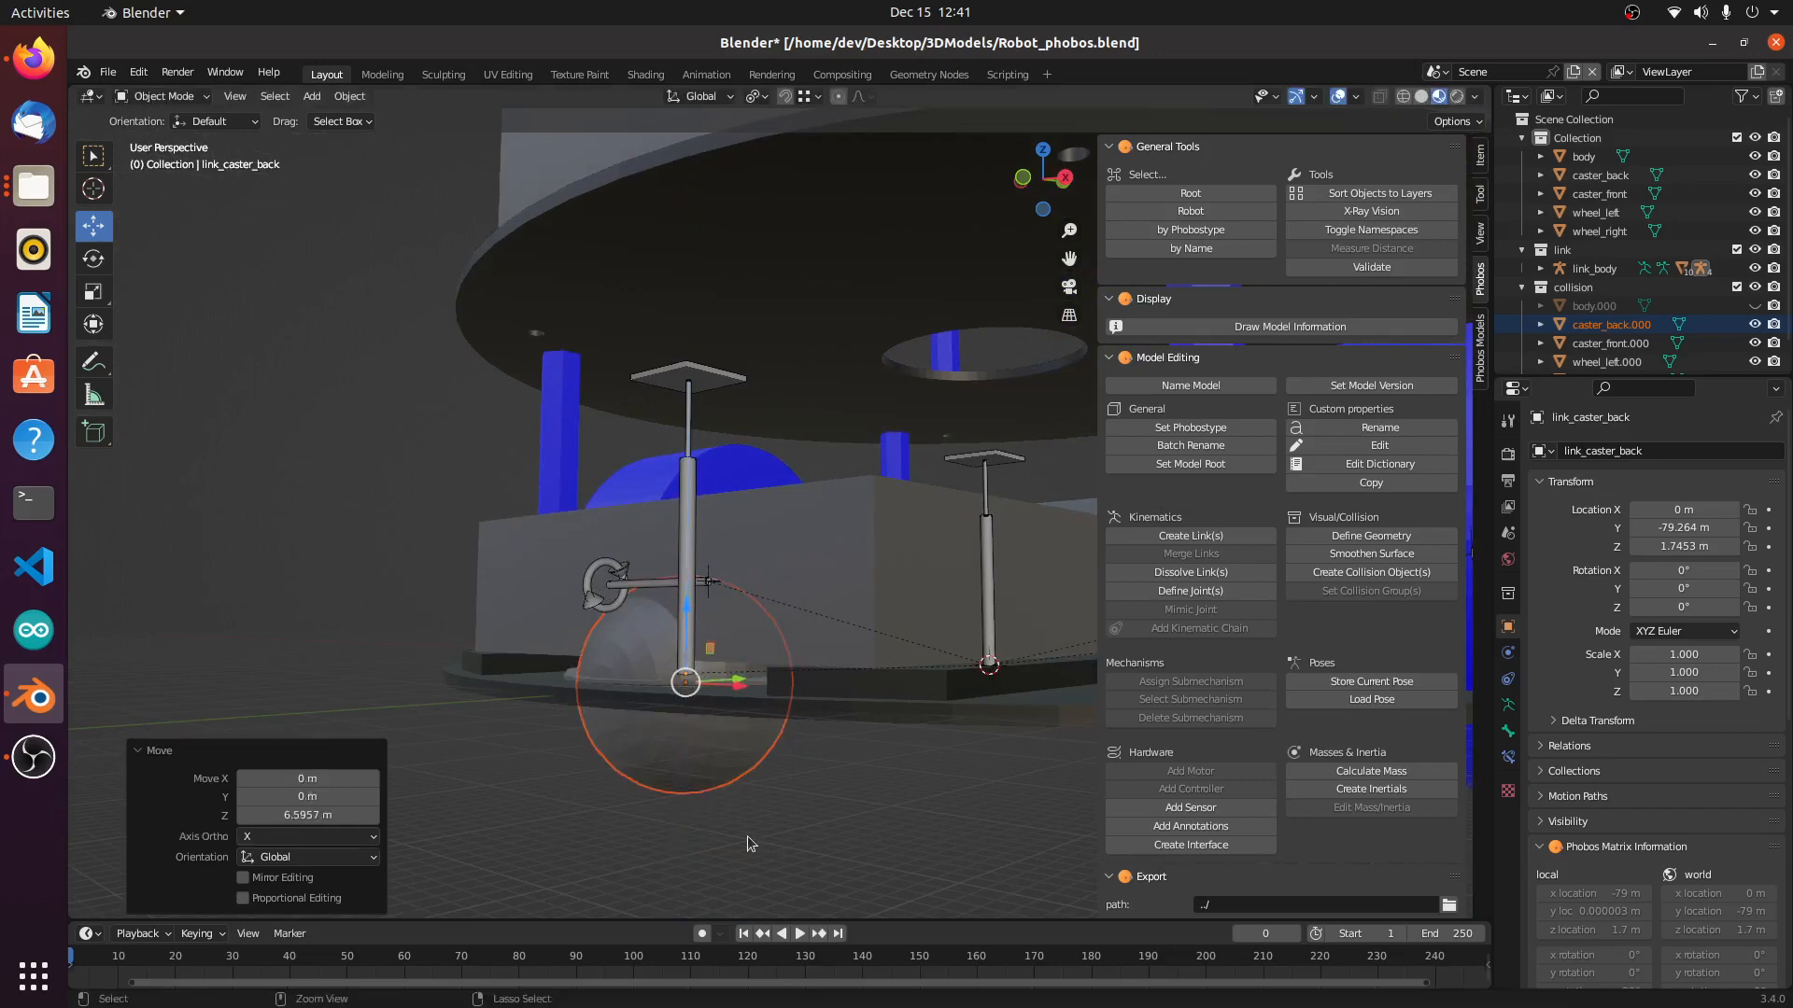
# Step: Define the geometry of the back caster's collision object as type sphere
pyautogui.moveTo(746, 839); pyautogui.dragTo(1018, 682, button='middle')
pyautogui.click(1371, 536)
pyautogui.click(1395, 576)
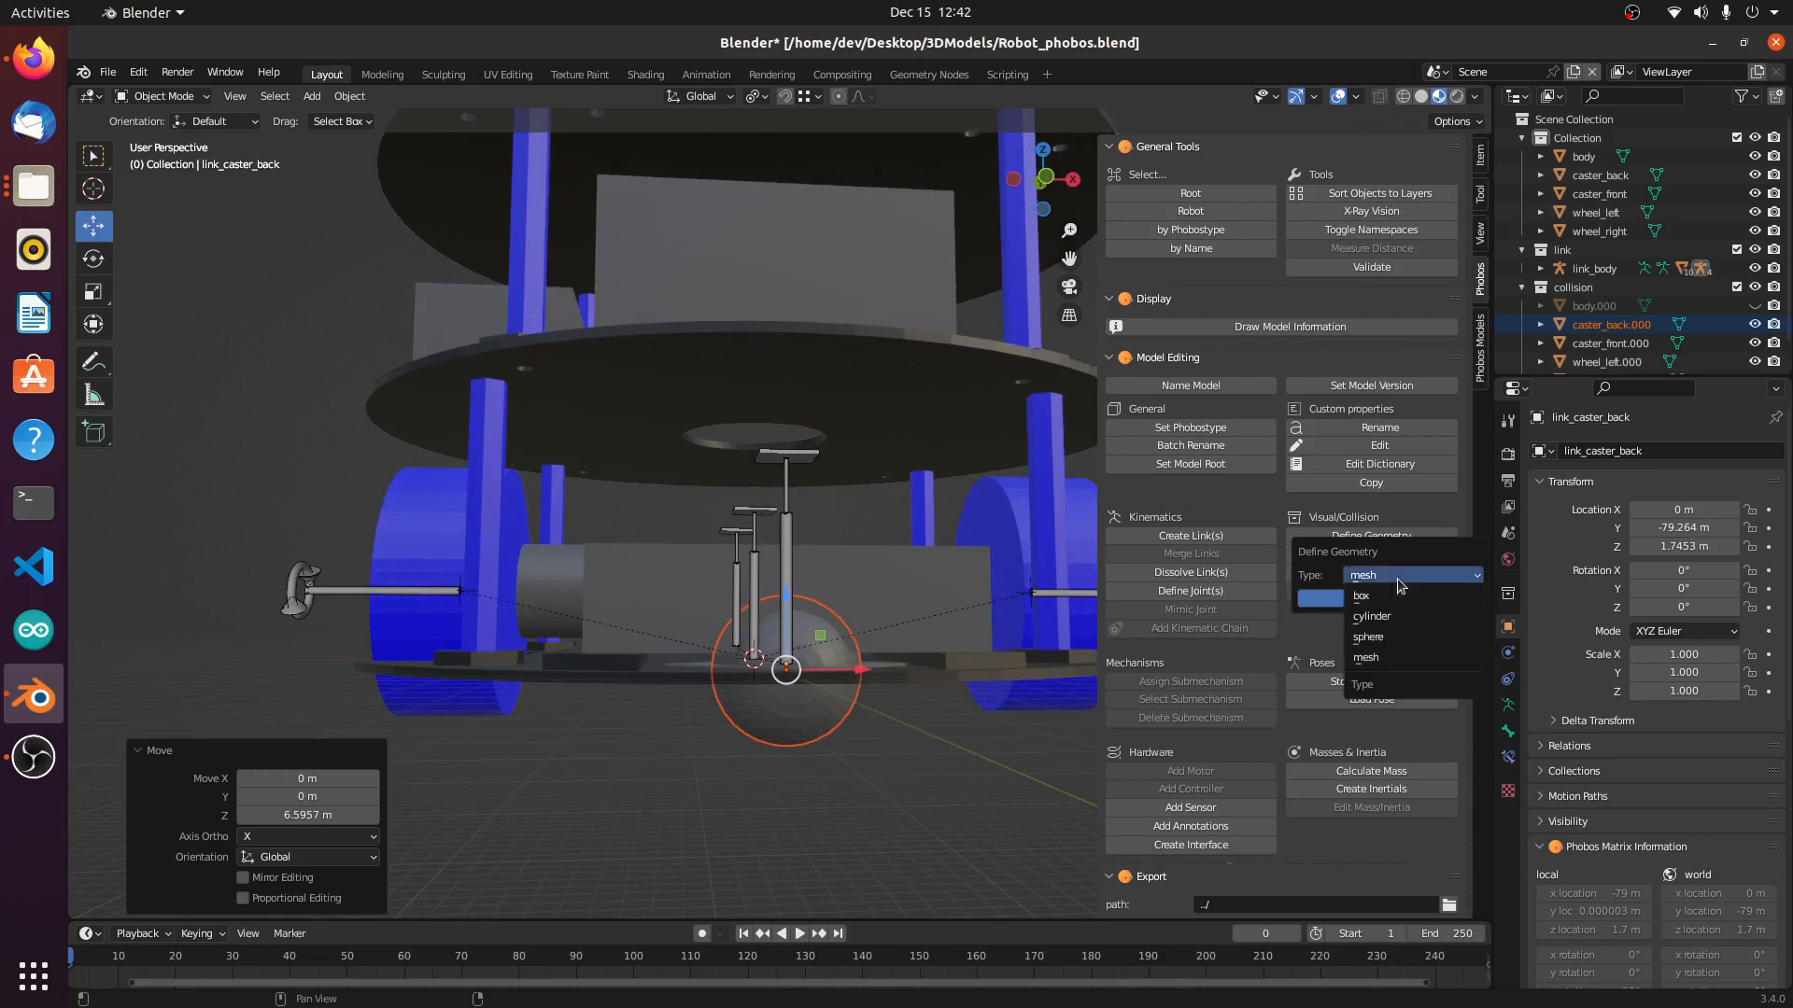
pyautogui.click(1384, 654)
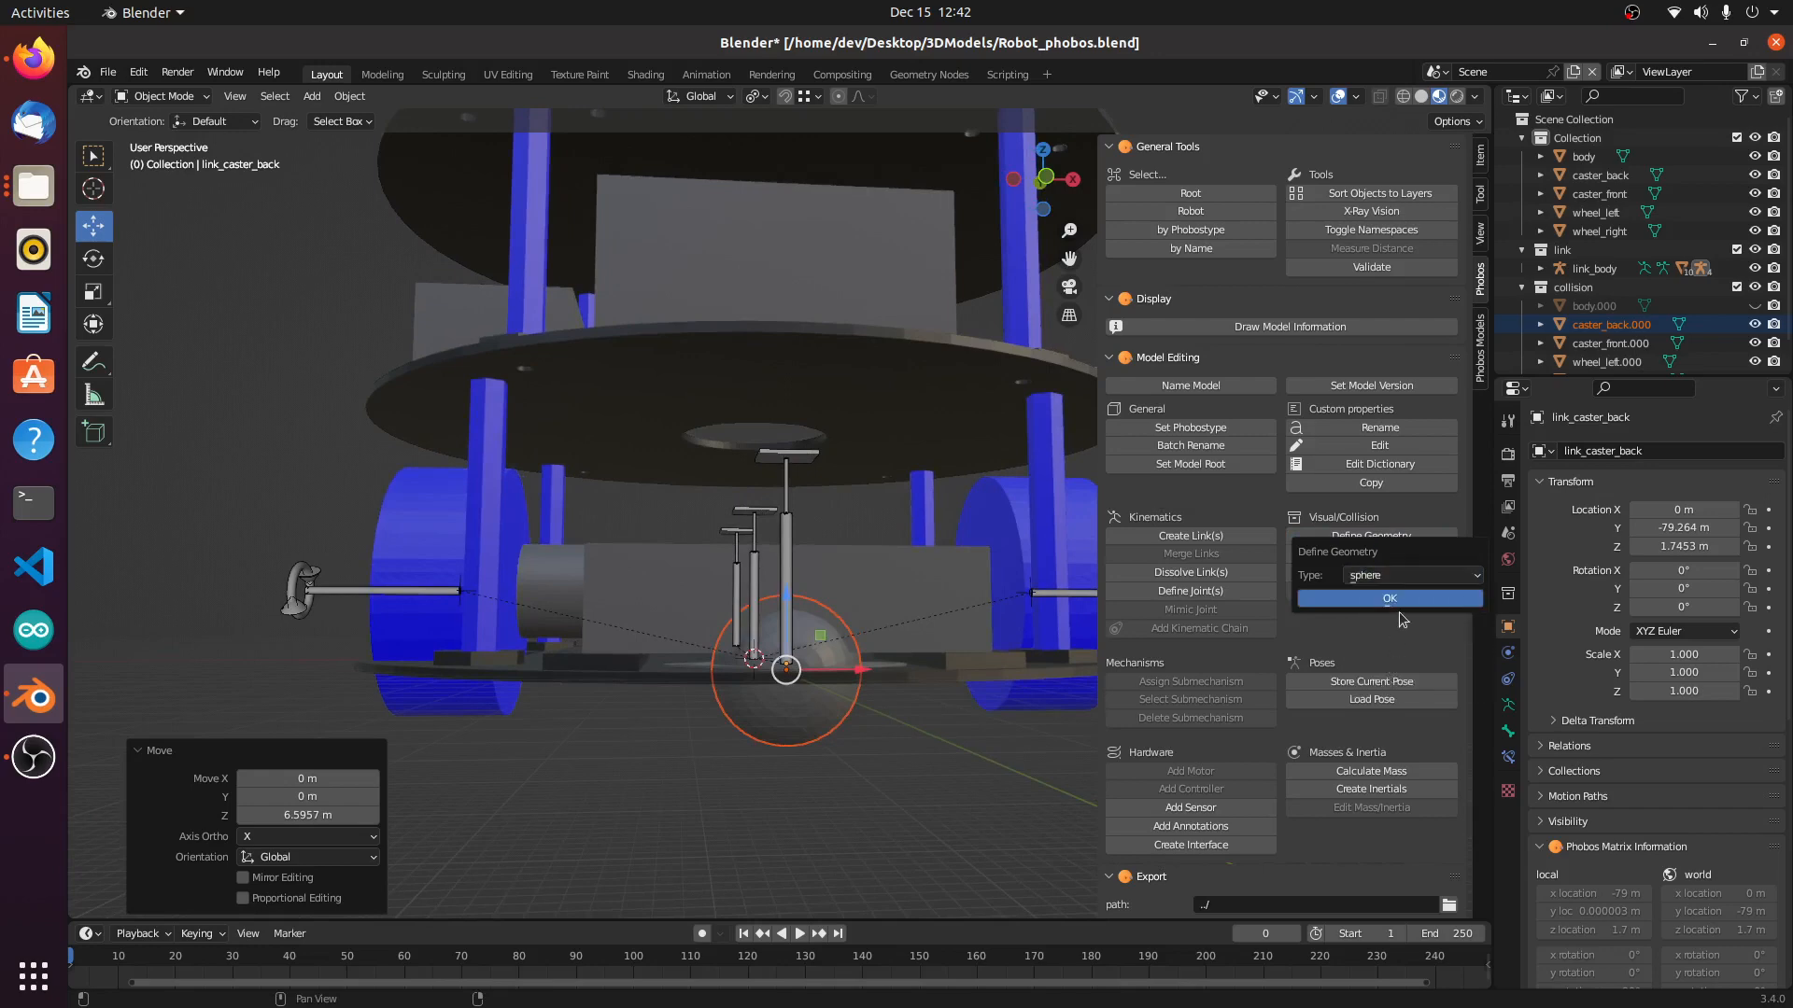
pyautogui.click(1399, 605)
# Step: Parent the back caster's collision object to link_caster_back as Object (Keep Transform)
pyautogui.moveTo(883, 762); pyautogui.dragTo(962, 789, button='middle')
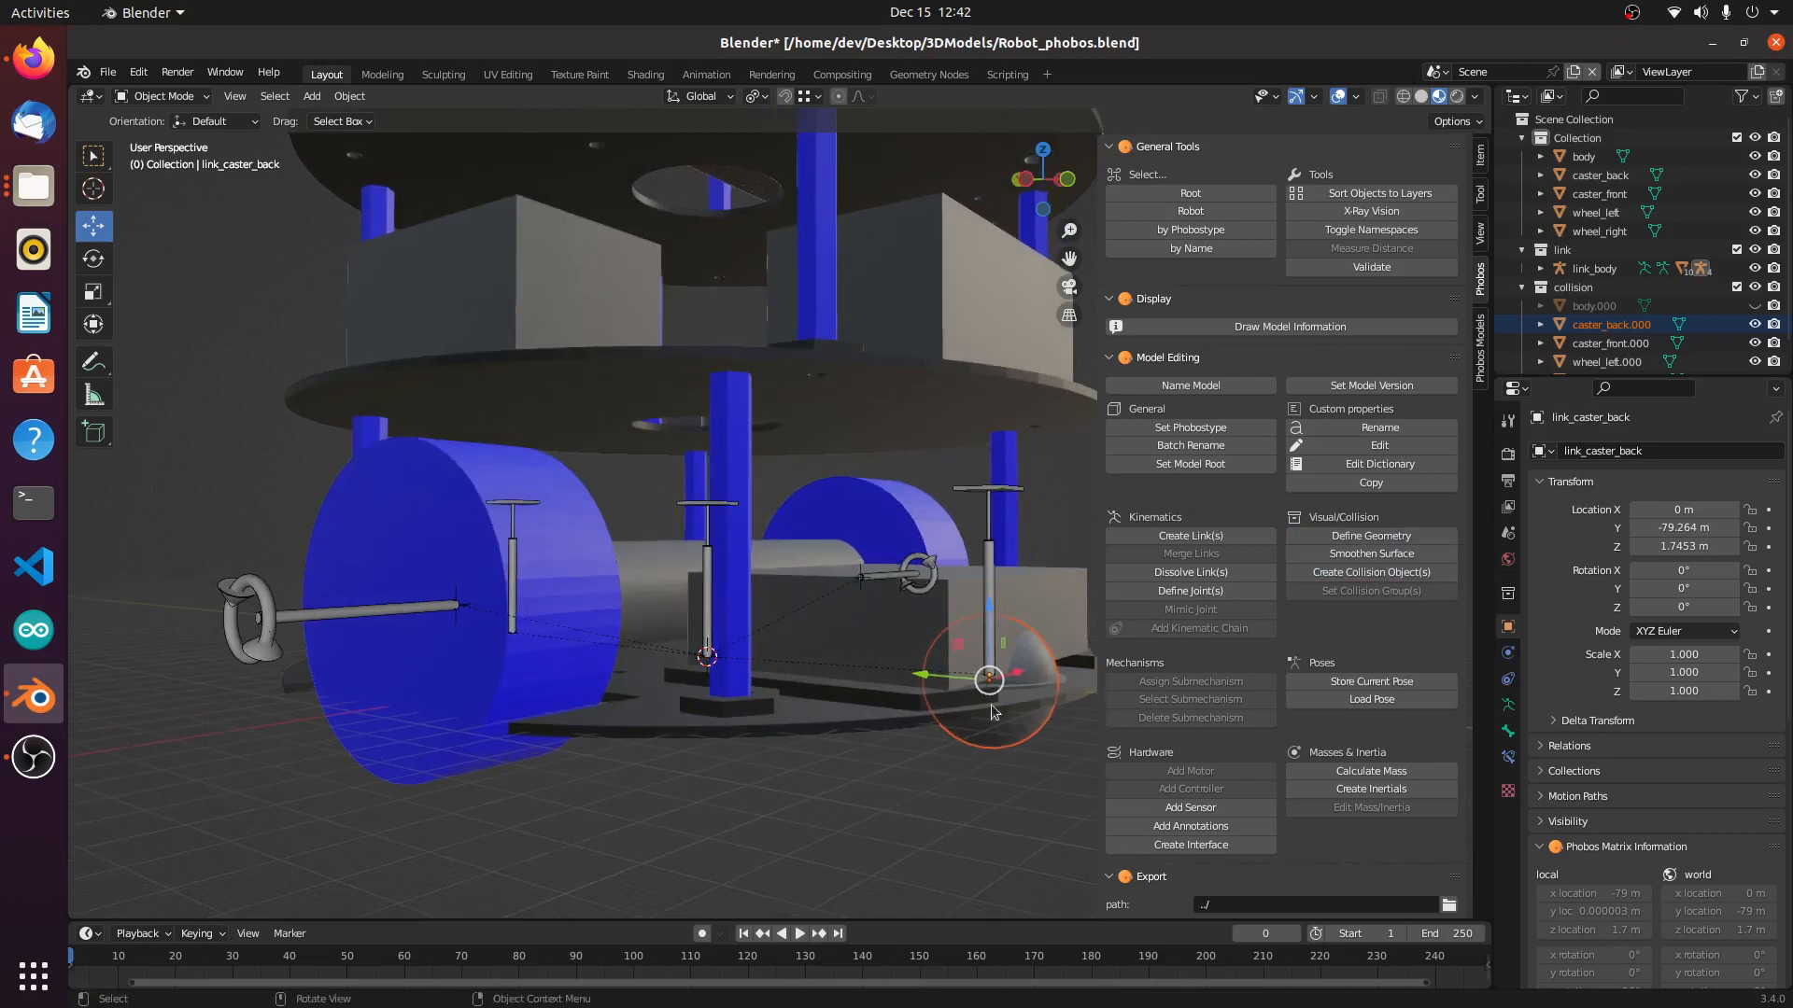
pyautogui.click(989, 569)
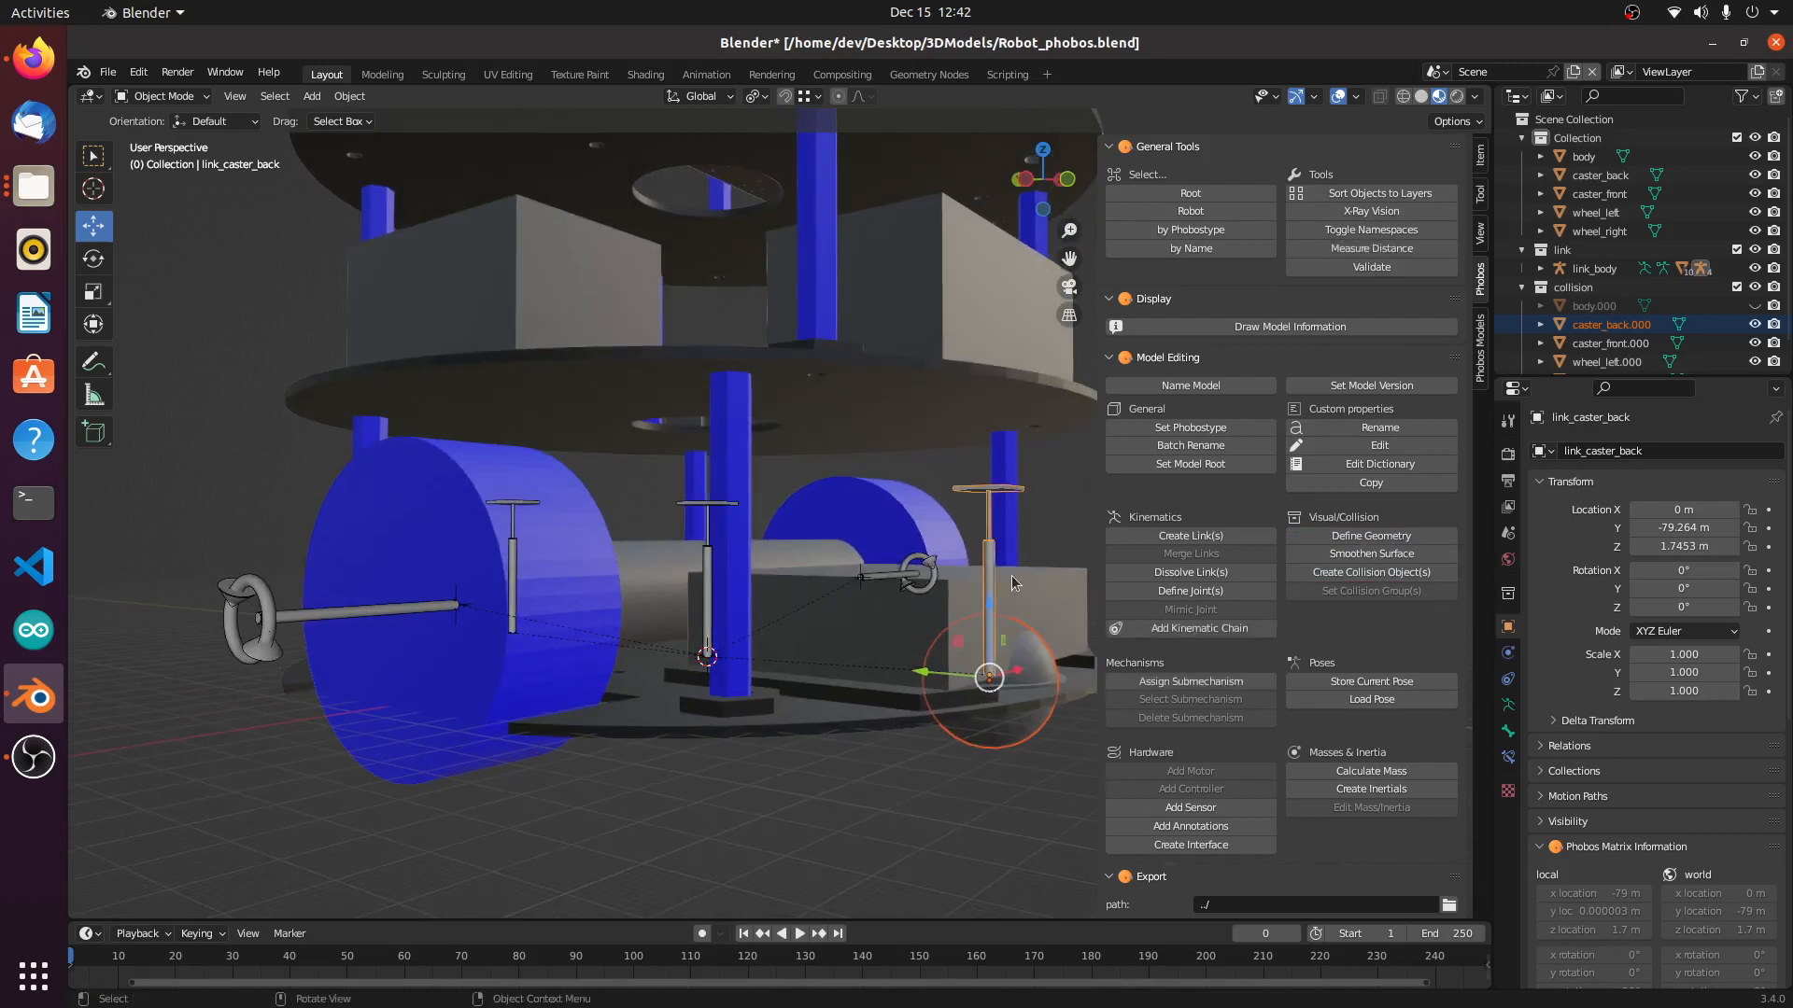
pyautogui.hotkey('ctrl', 'p')
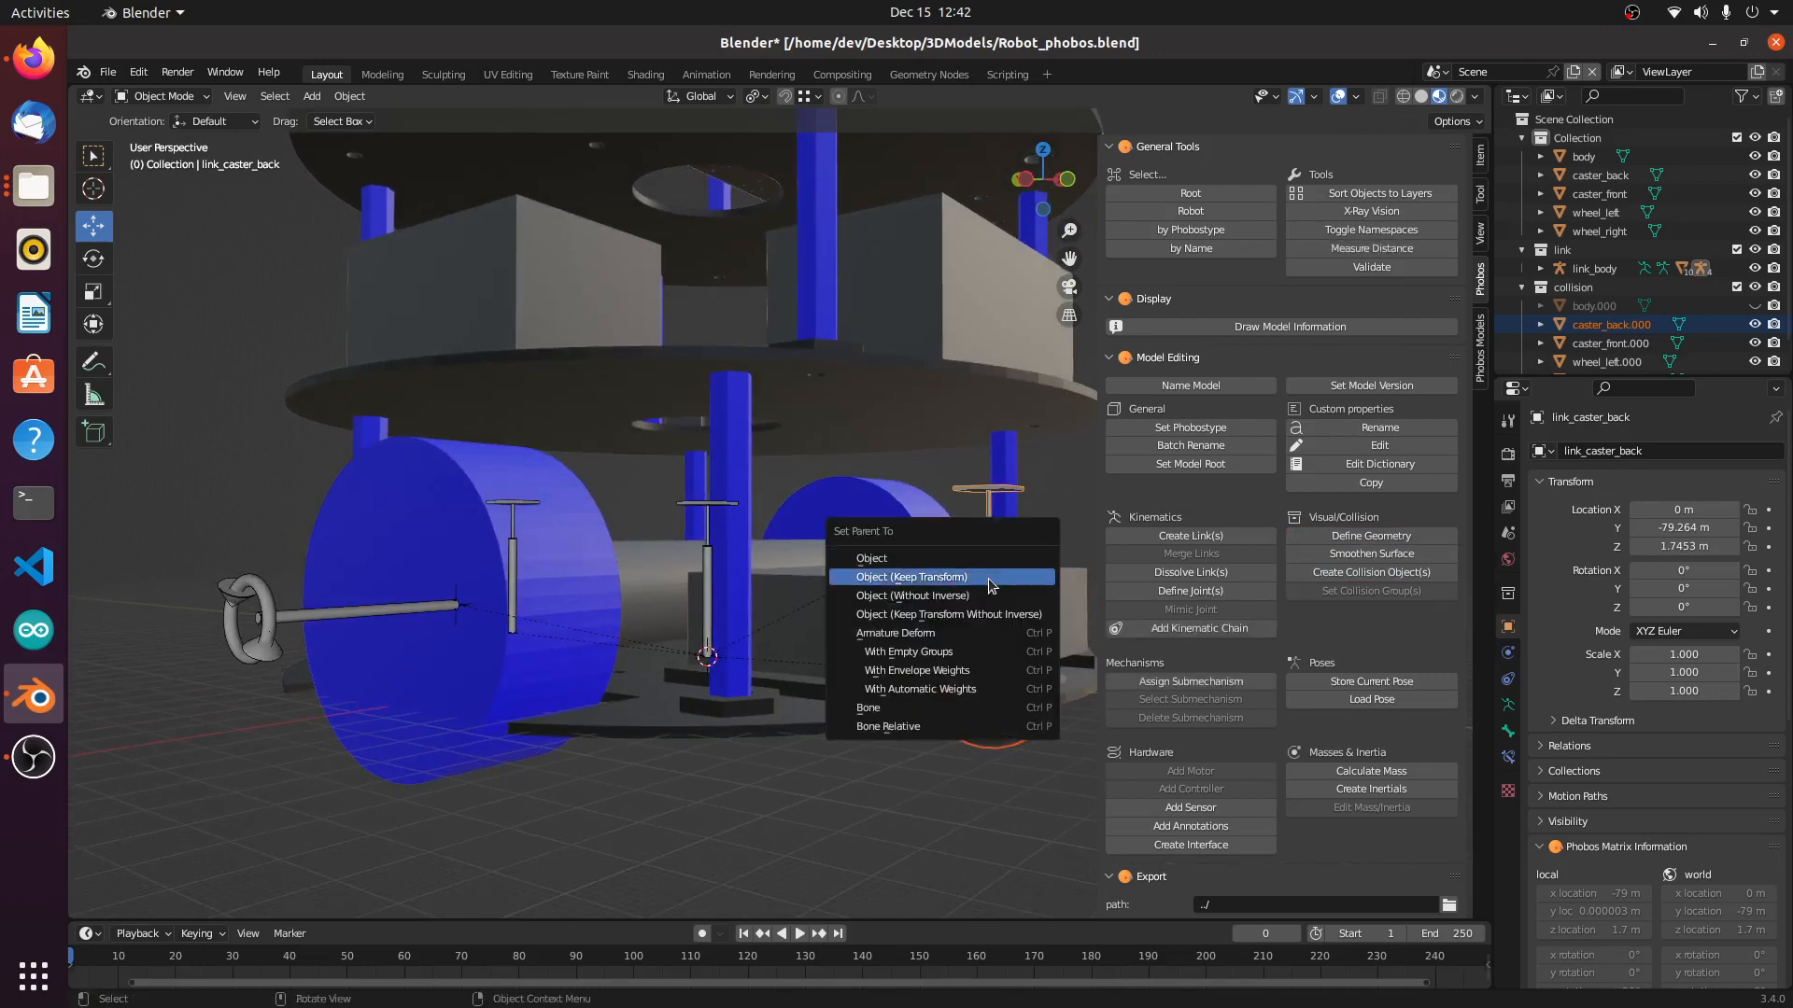
pyautogui.click(992, 586)
# Step: Unhide the body.000 collision object and save the Blender file
pyautogui.moveTo(971, 607); pyautogui.dragTo(896, 687, button='middle')
pyautogui.scroll(-1, 1608, 326)
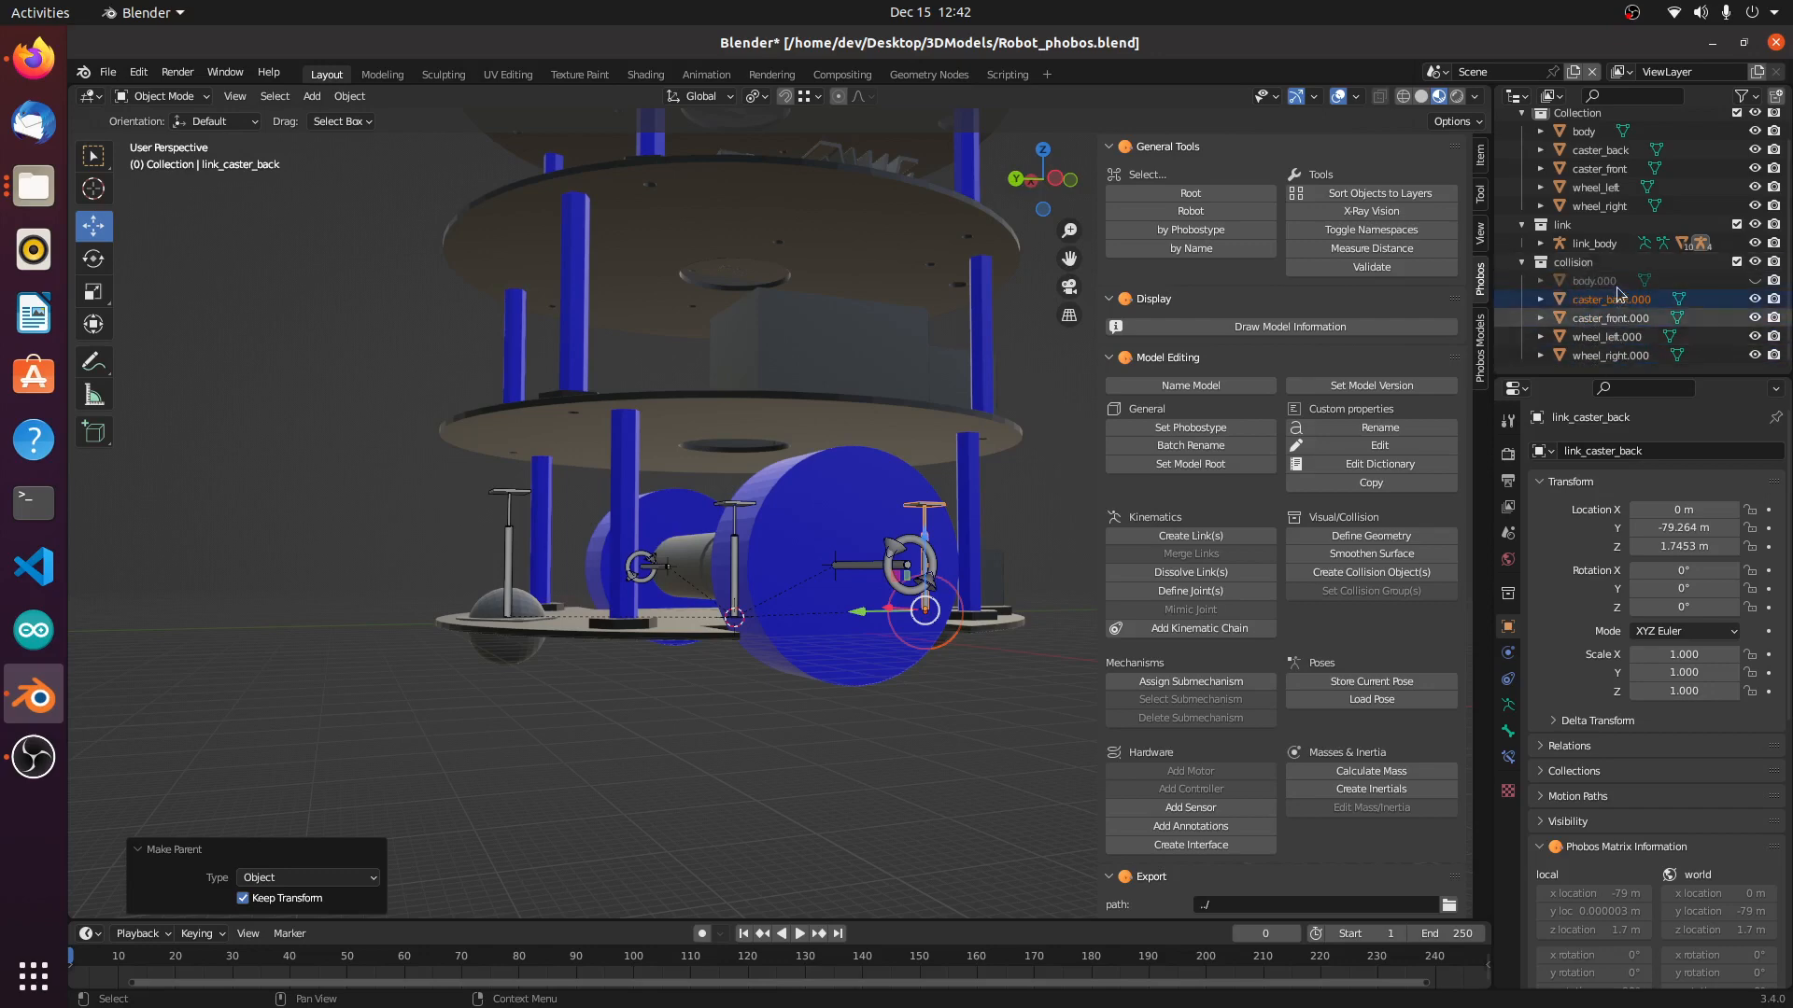
pyautogui.click(1754, 281)
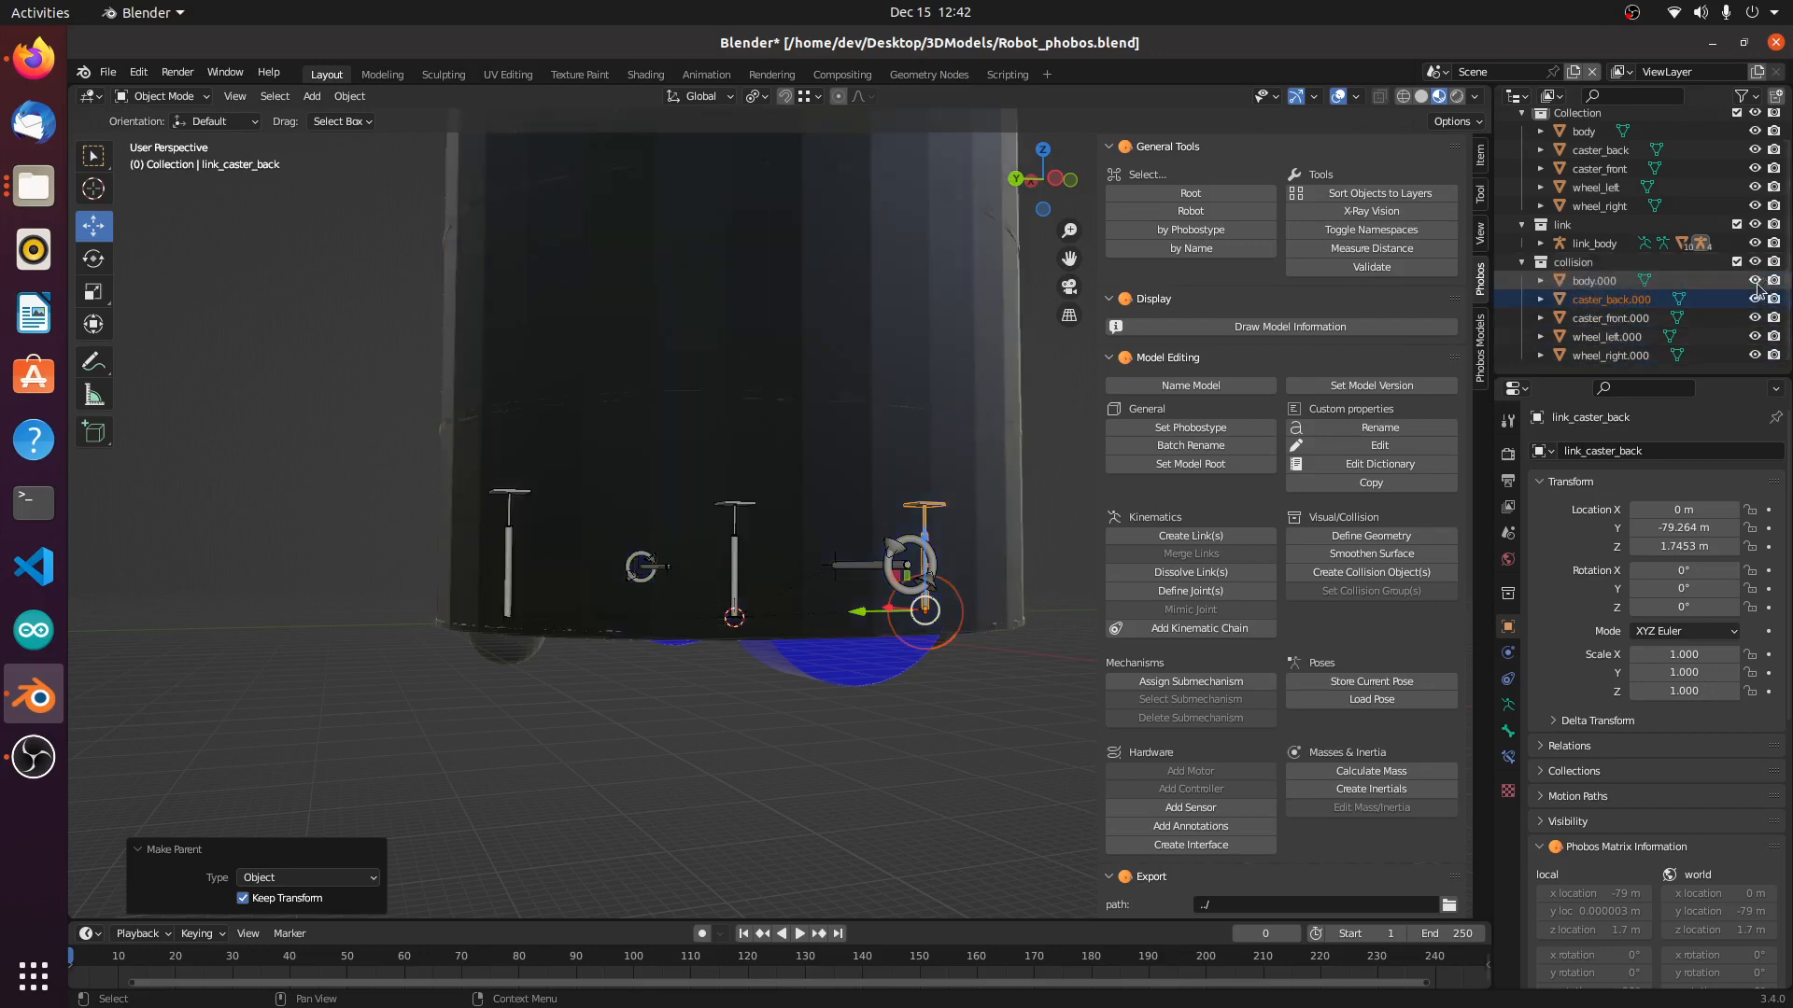
pyautogui.moveTo(793, 662); pyautogui.dragTo(826, 677, button='middle')
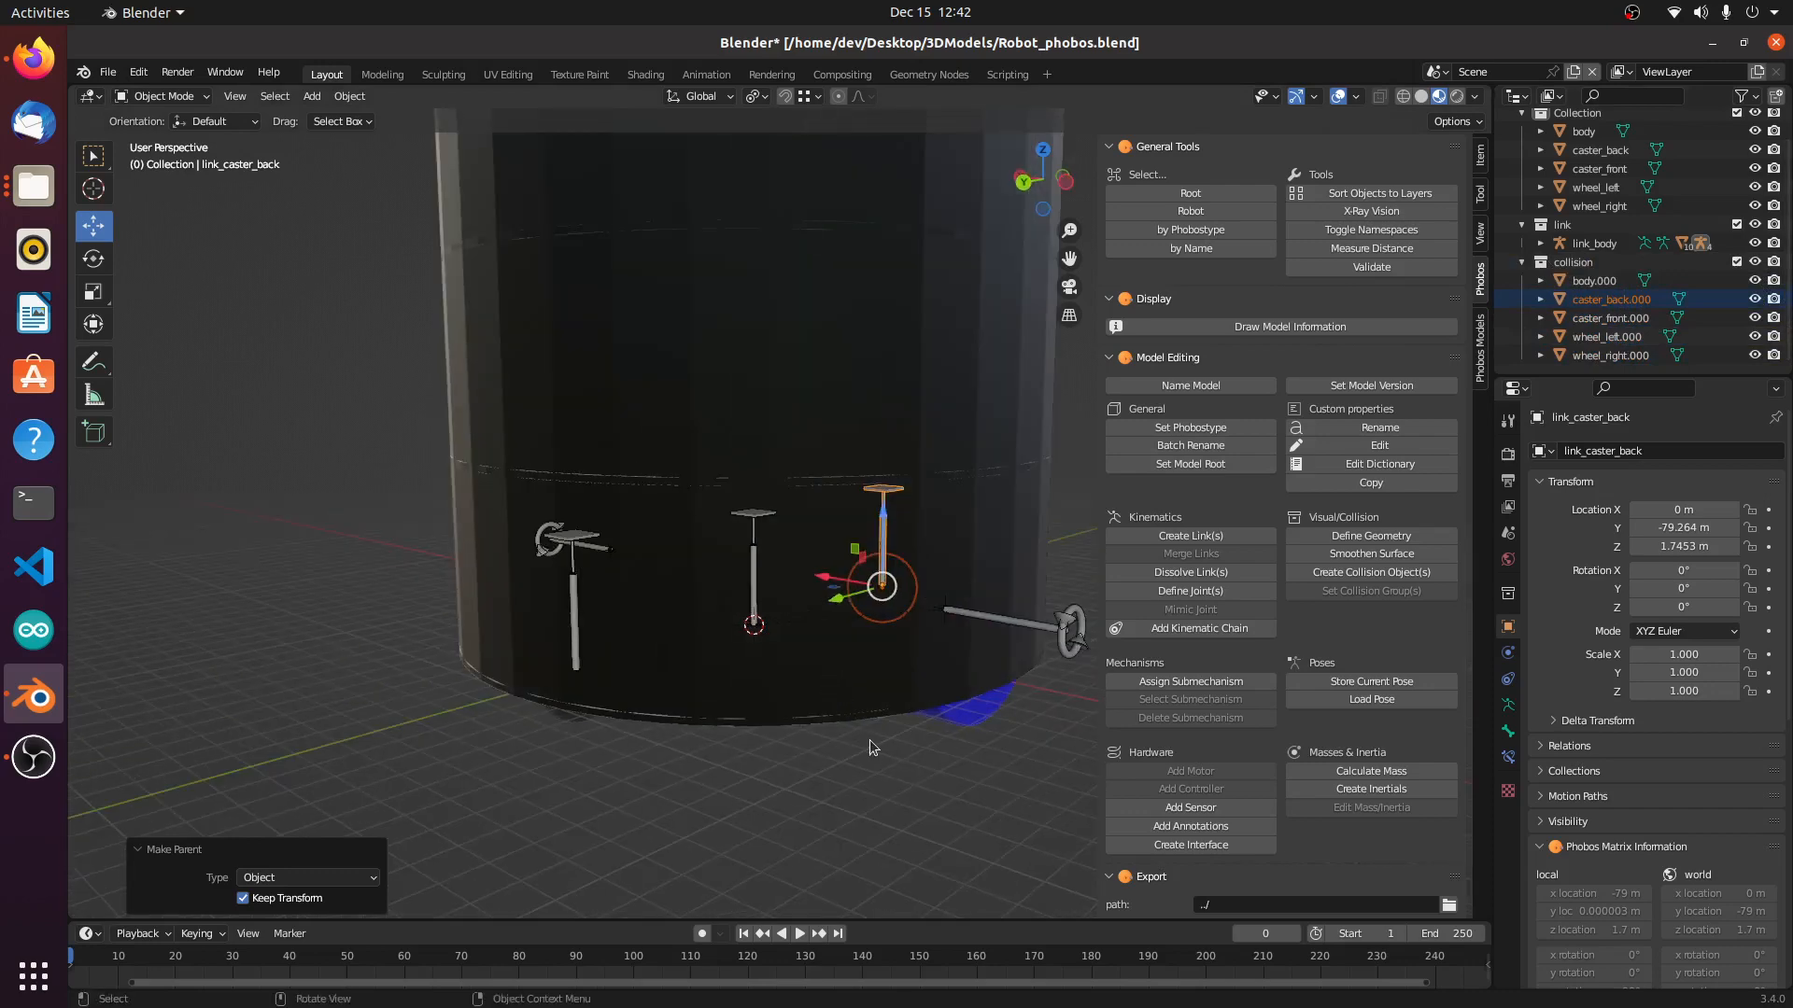
pyautogui.moveTo(870, 742); pyautogui.dragTo(743, 704, button='middle')
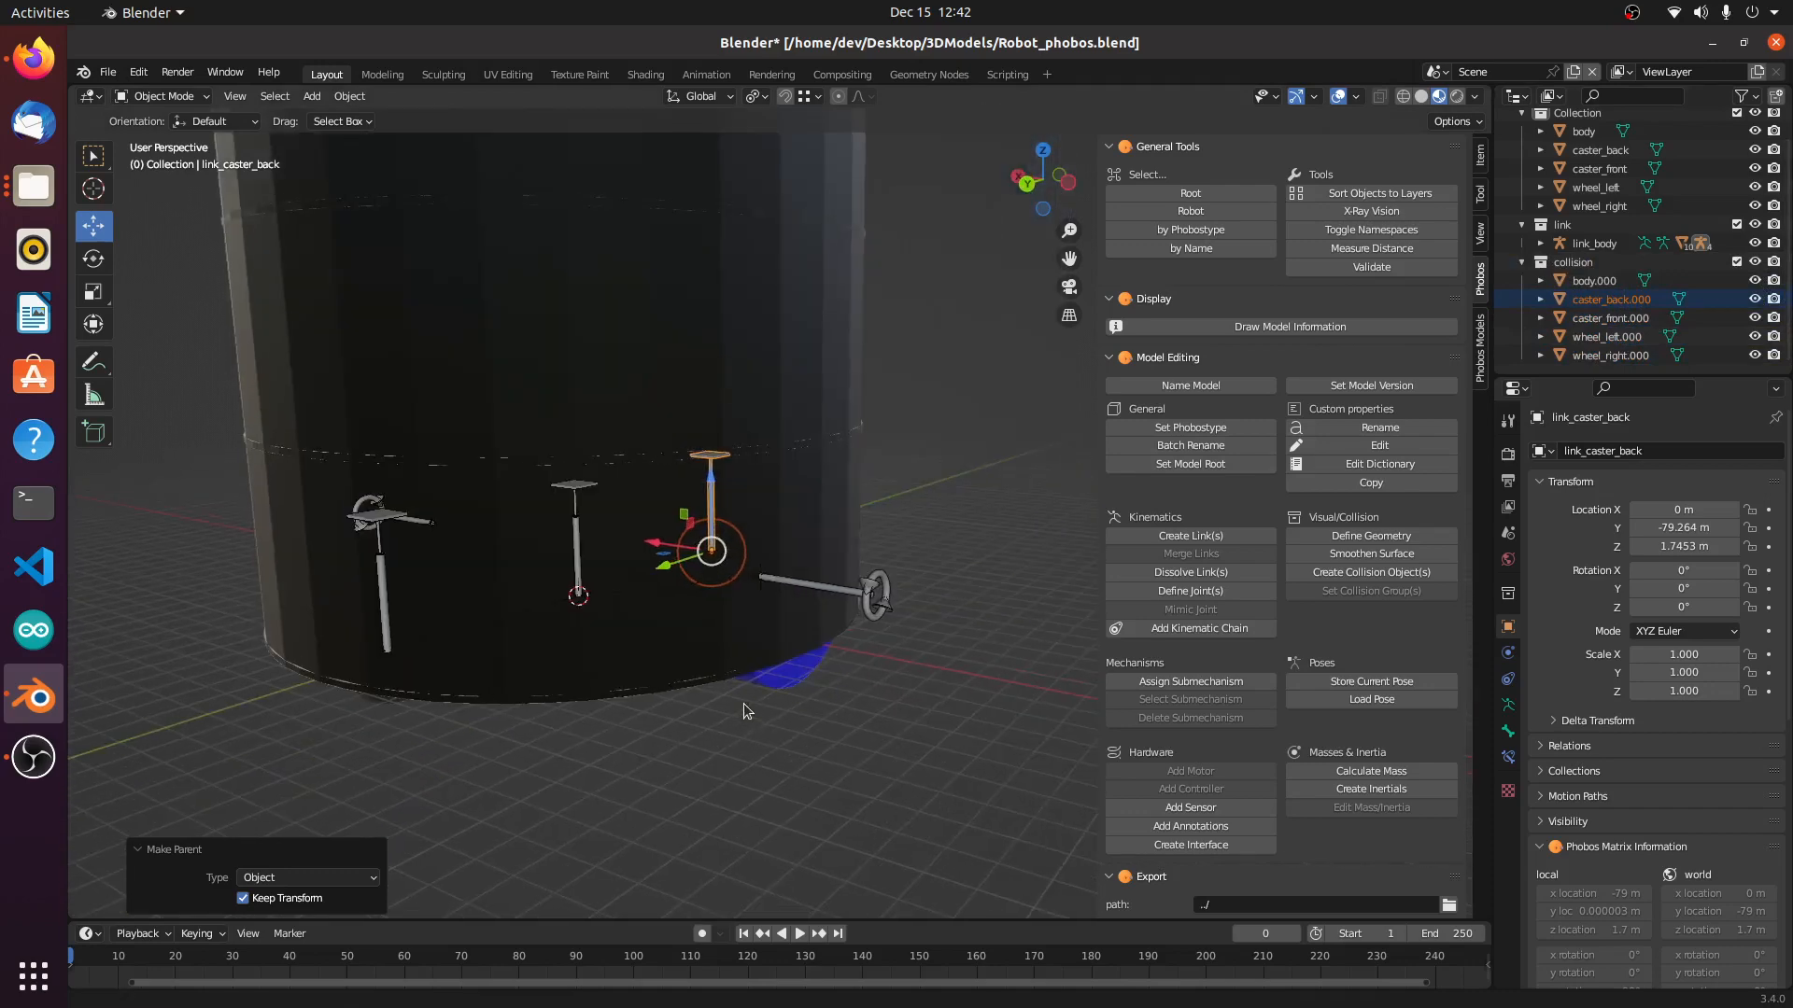
pyautogui.hotkey('ctrl', 's')
# Step: Create an inertial object for link_body with the option to clear existing inertial objects enabled
pyautogui.click(579, 567)
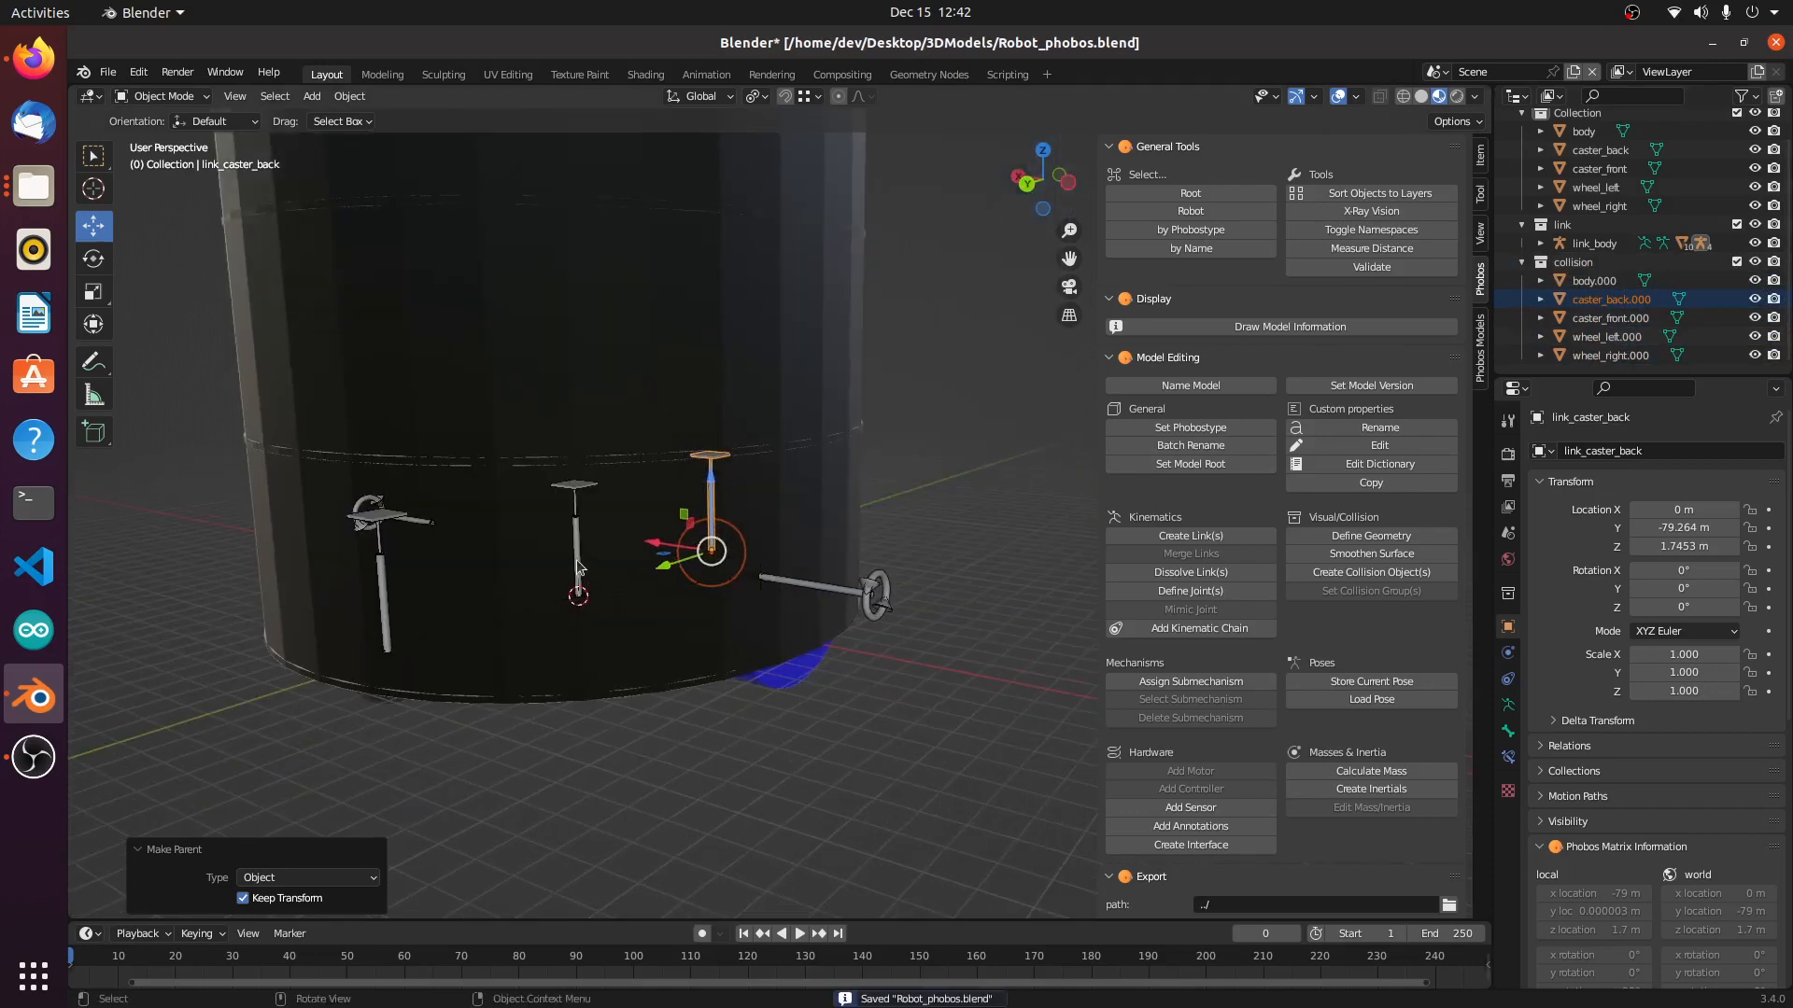
pyautogui.scroll(-10, 1604, 656)
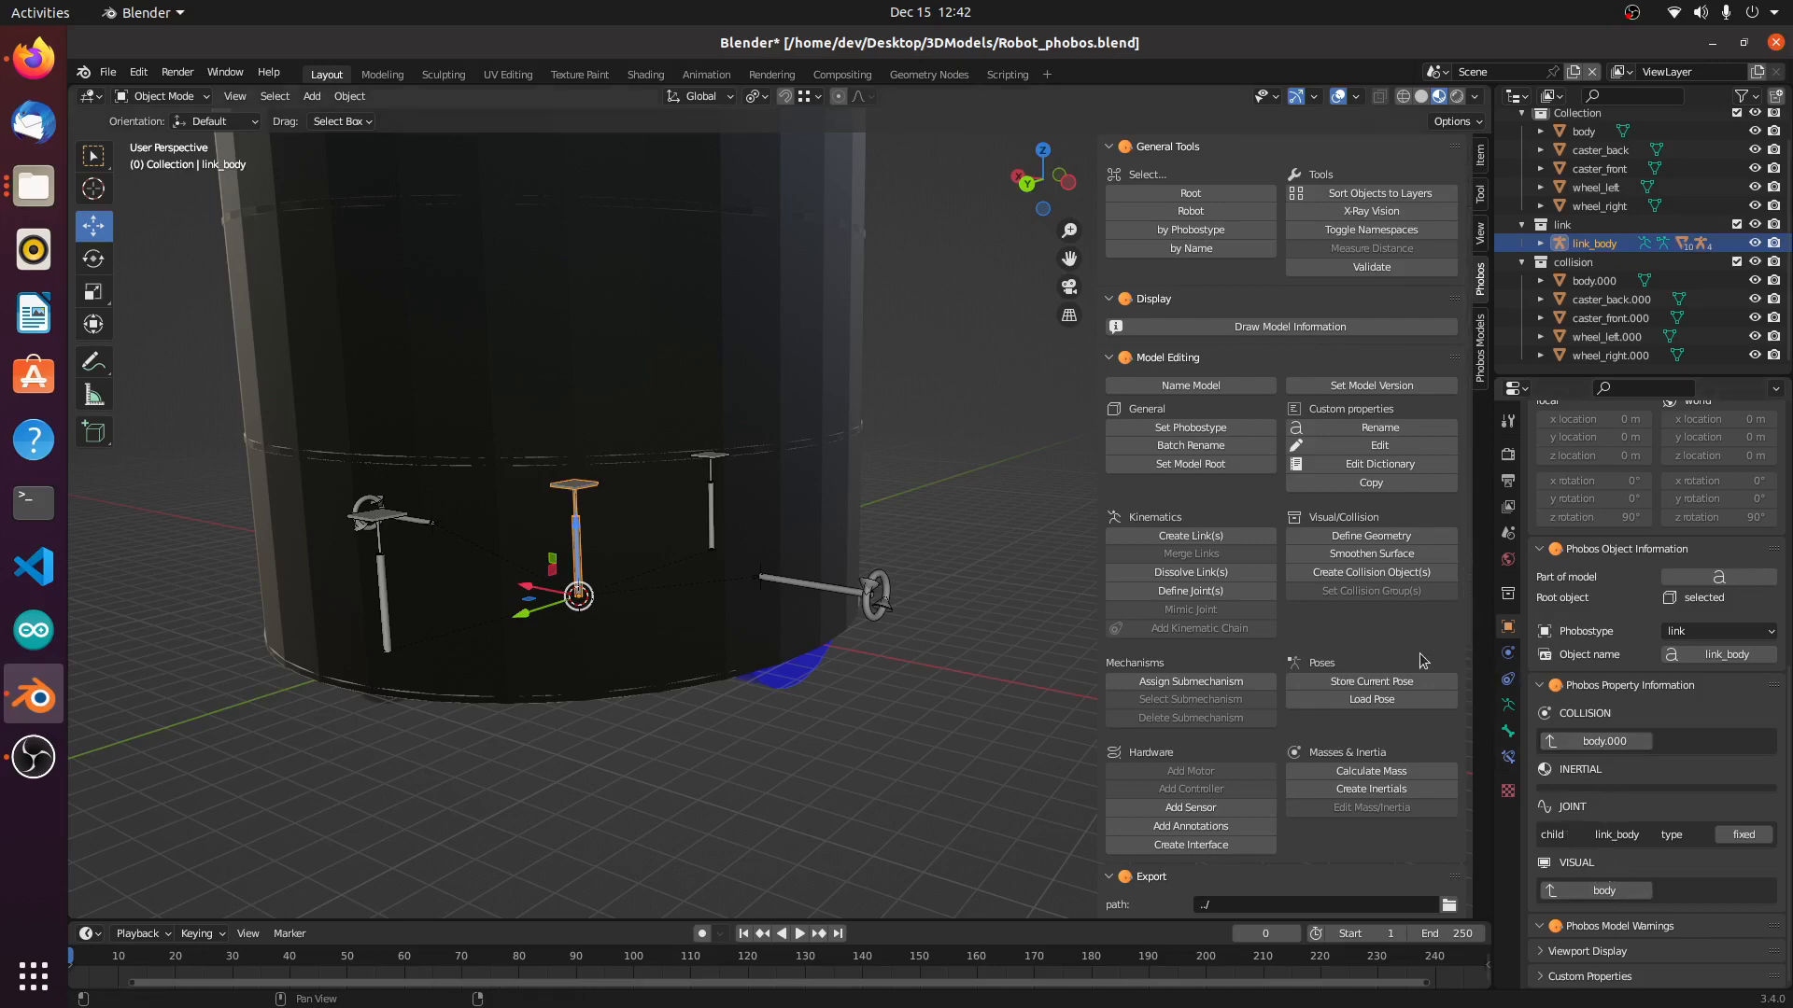
pyautogui.click(1390, 790)
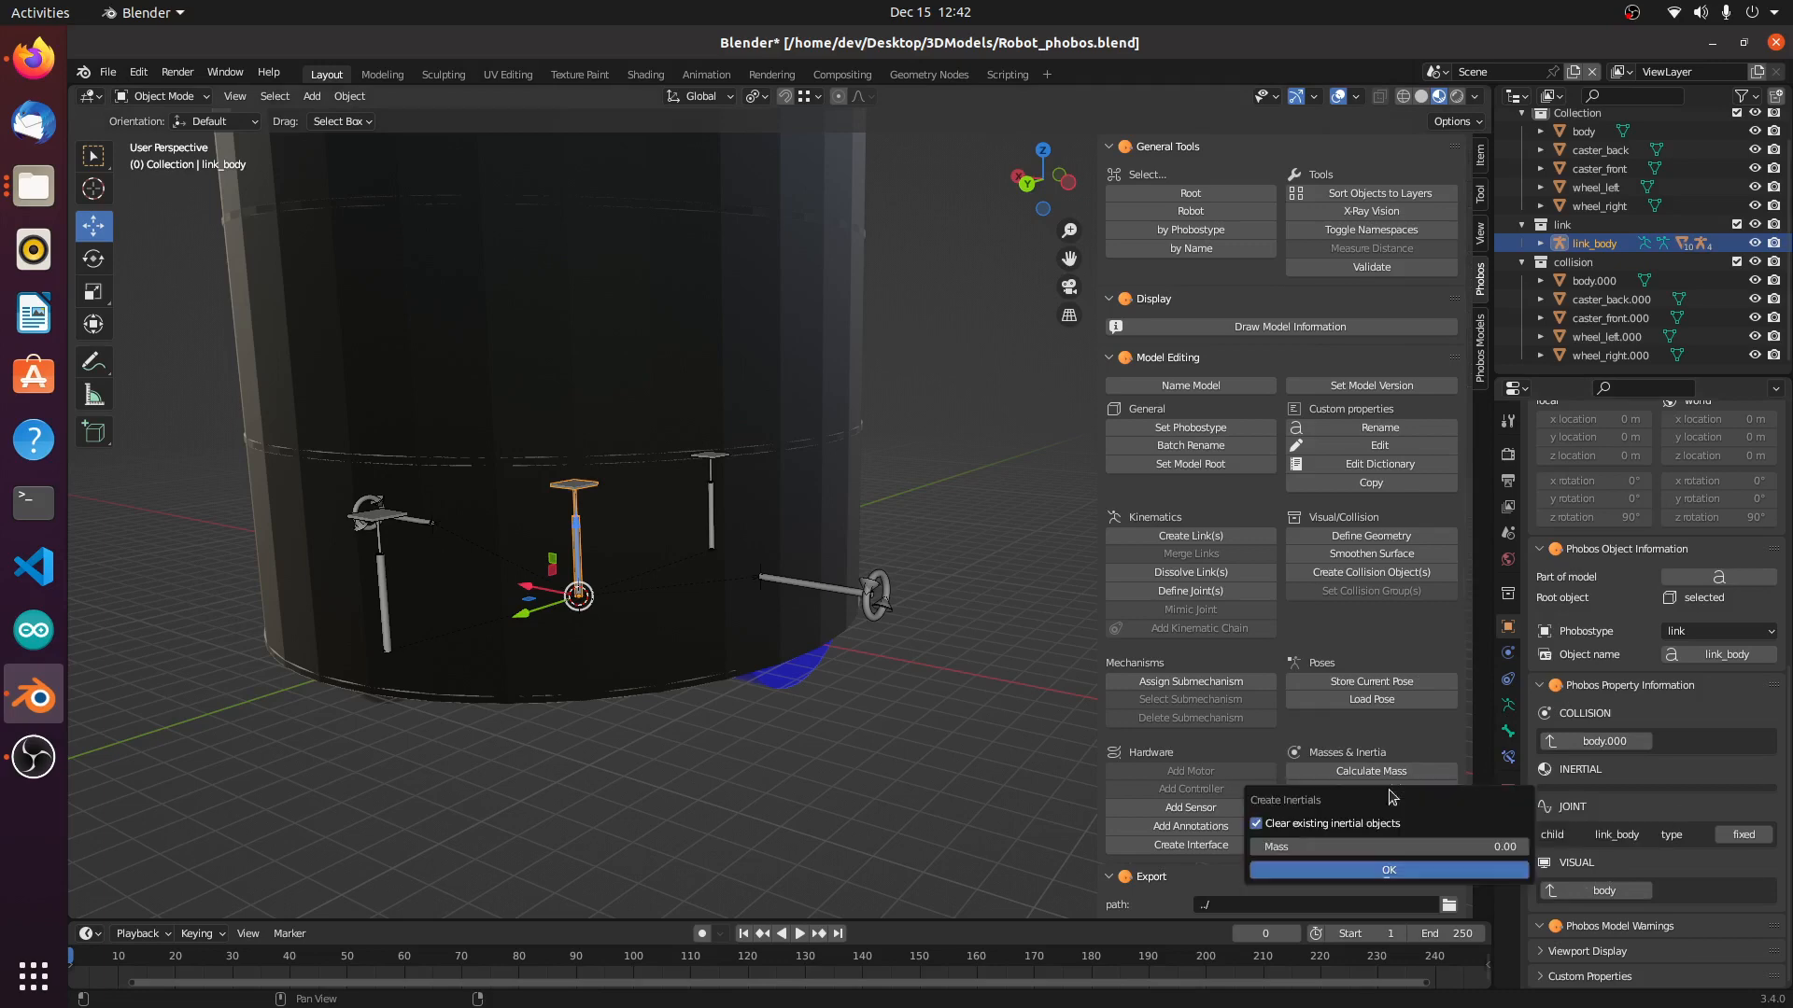
pyautogui.click(1416, 870)
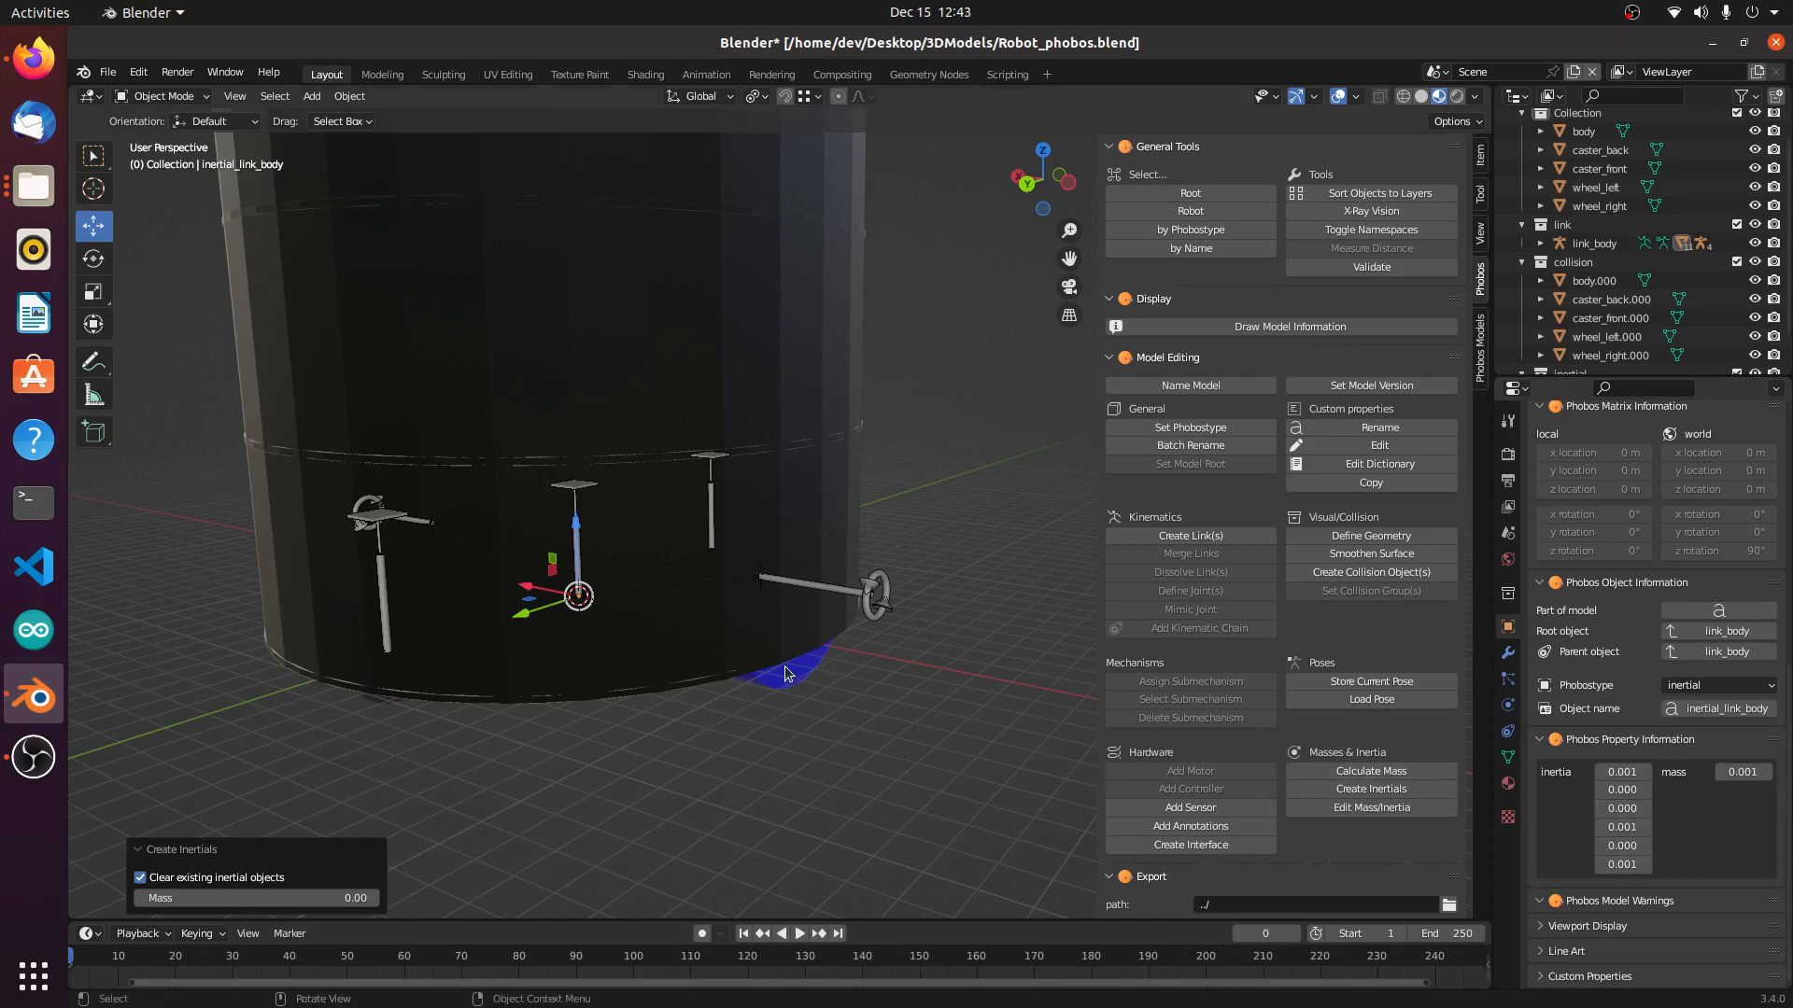
# Step: Create an inertial object for link_caster_front with the option to clear existing inertial objects enabled
pyautogui.moveTo(836, 688); pyautogui.dragTo(800, 567, button='middle')
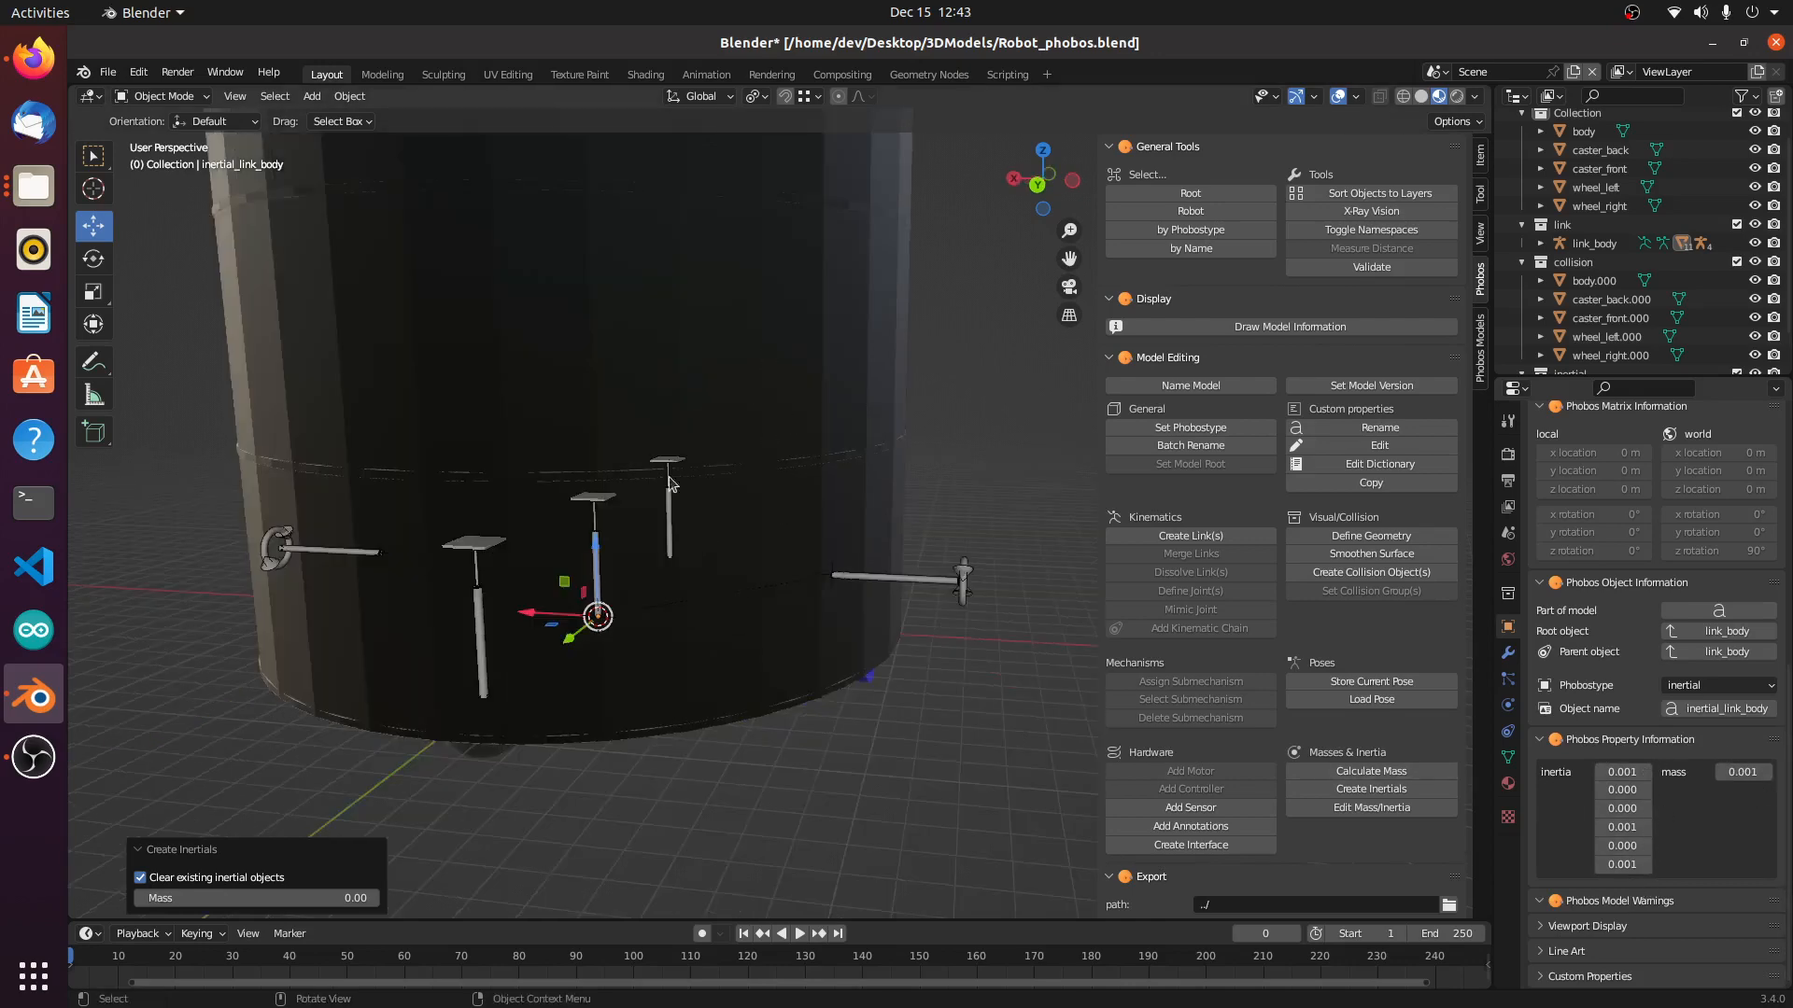
pyautogui.moveTo(688, 811); pyautogui.dragTo(814, 764, button='middle')
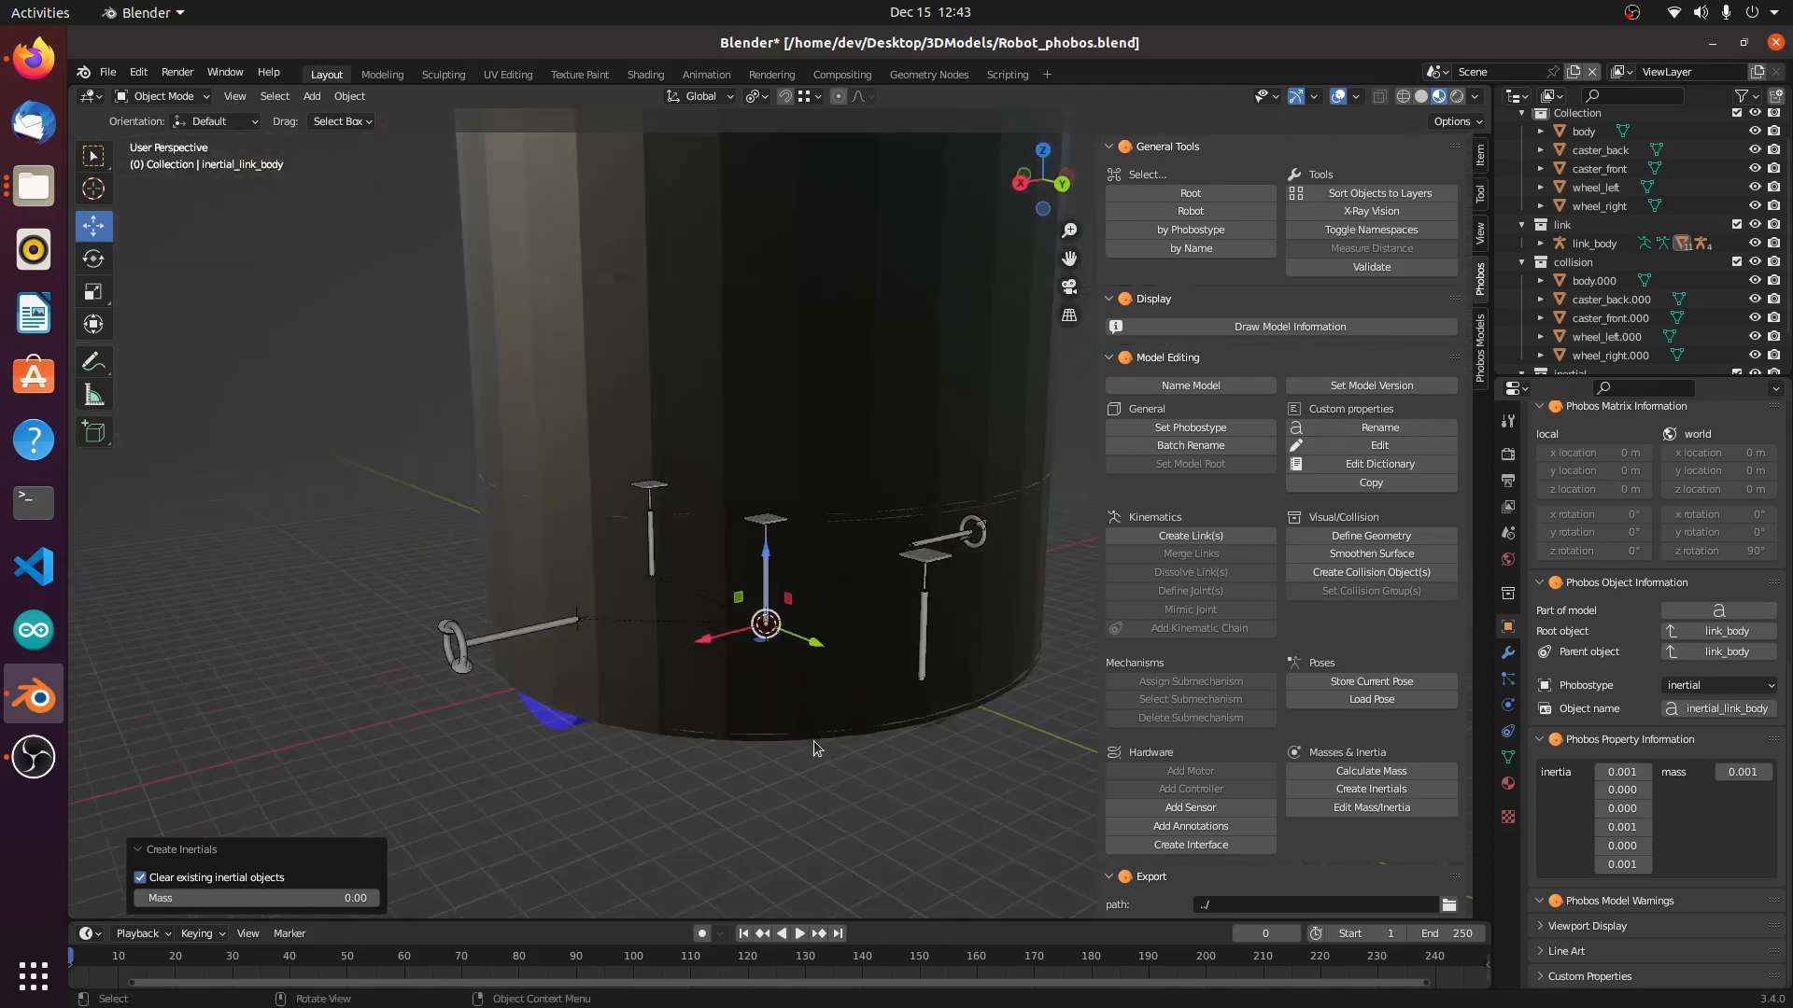
pyautogui.click(924, 630)
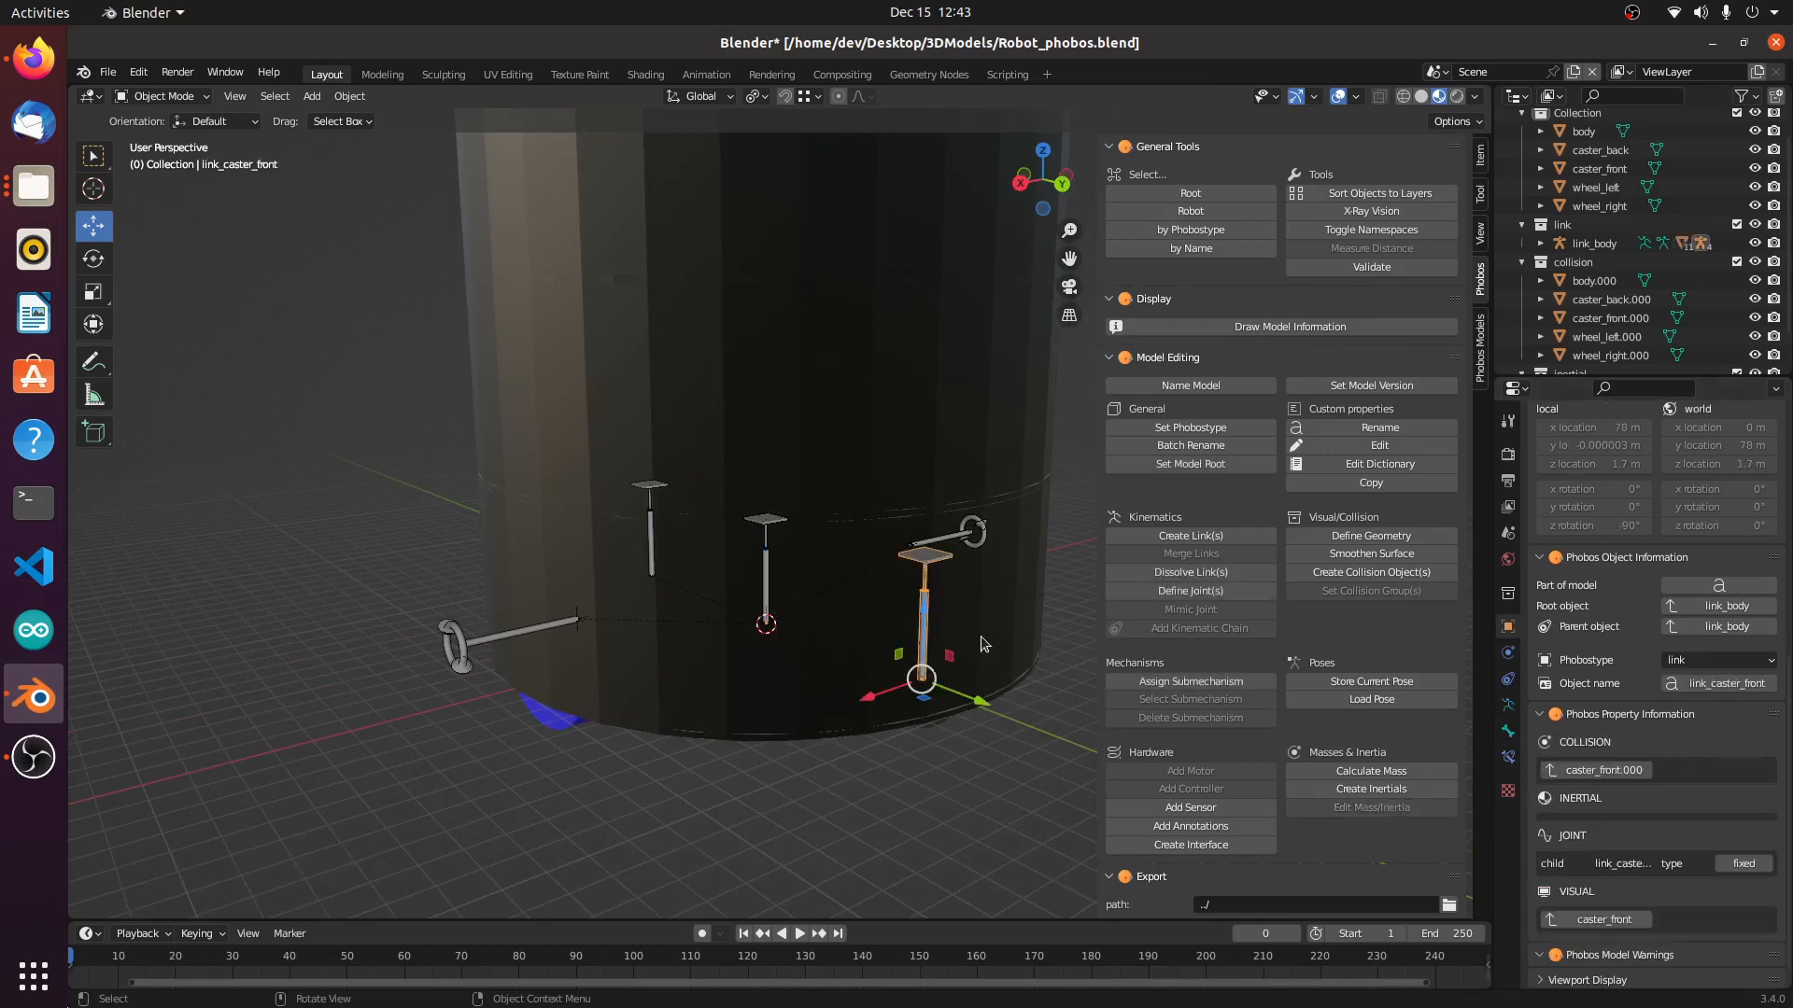
pyautogui.scroll(-1, 1684, 706)
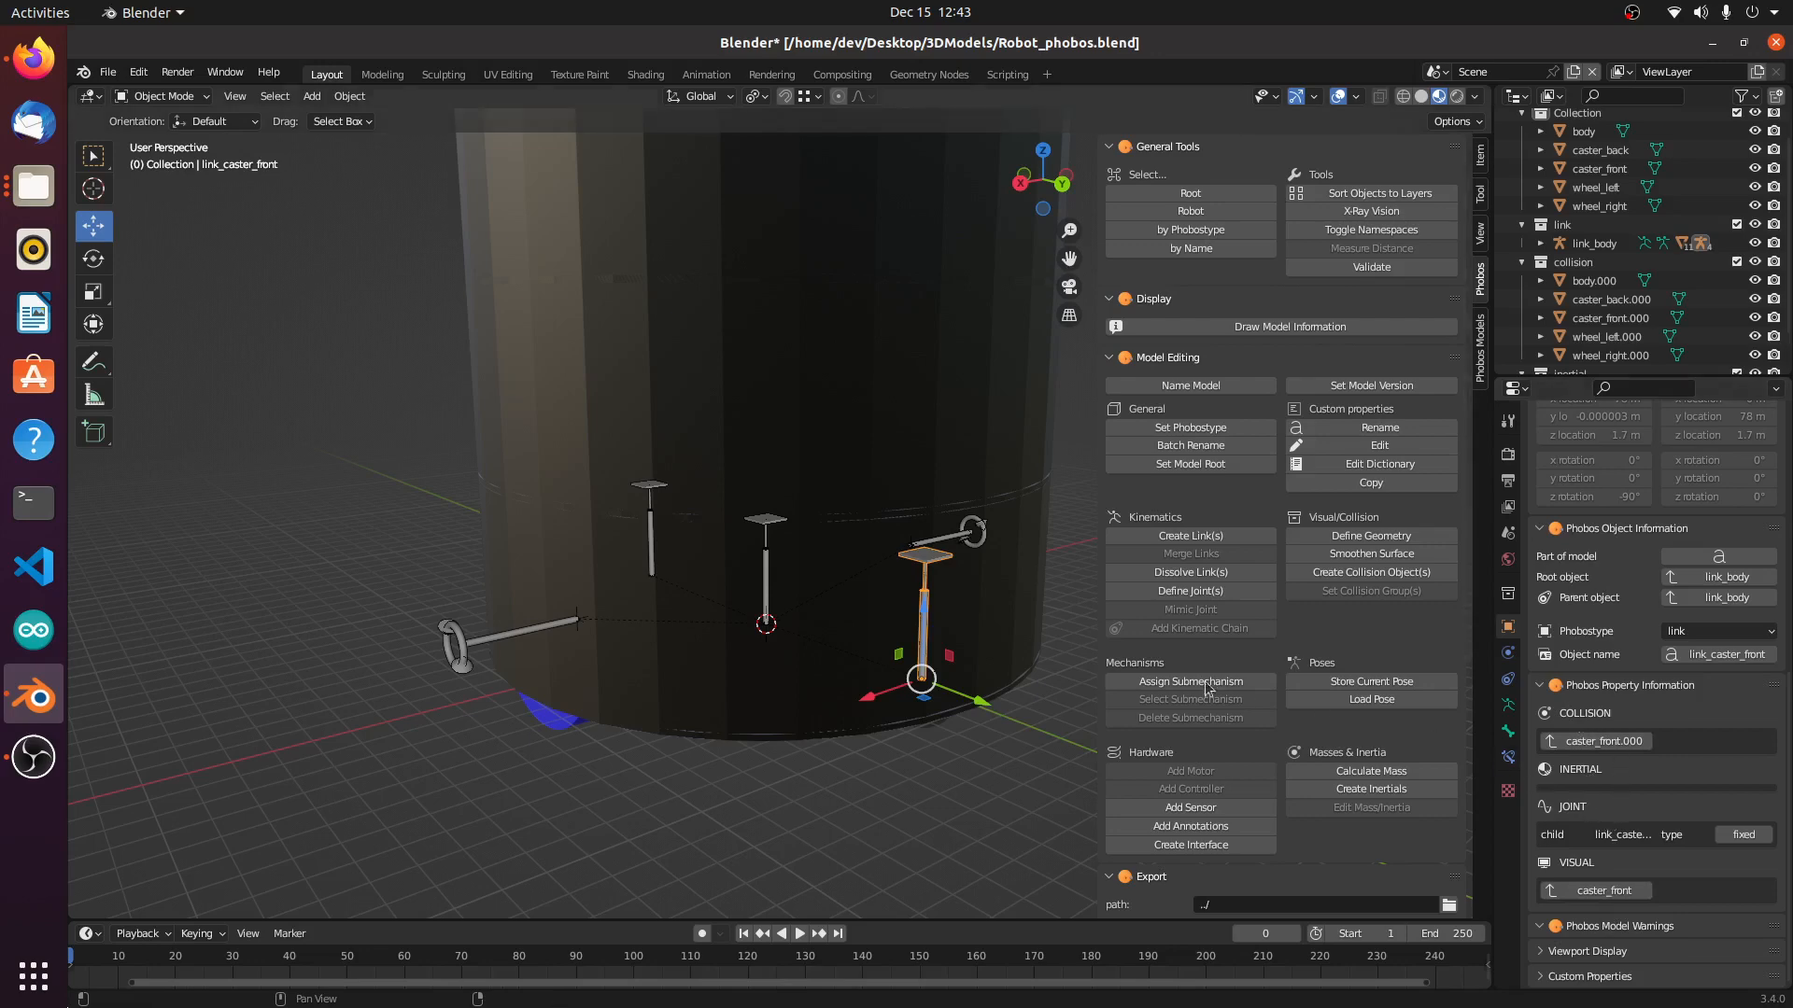
pyautogui.click(1395, 790)
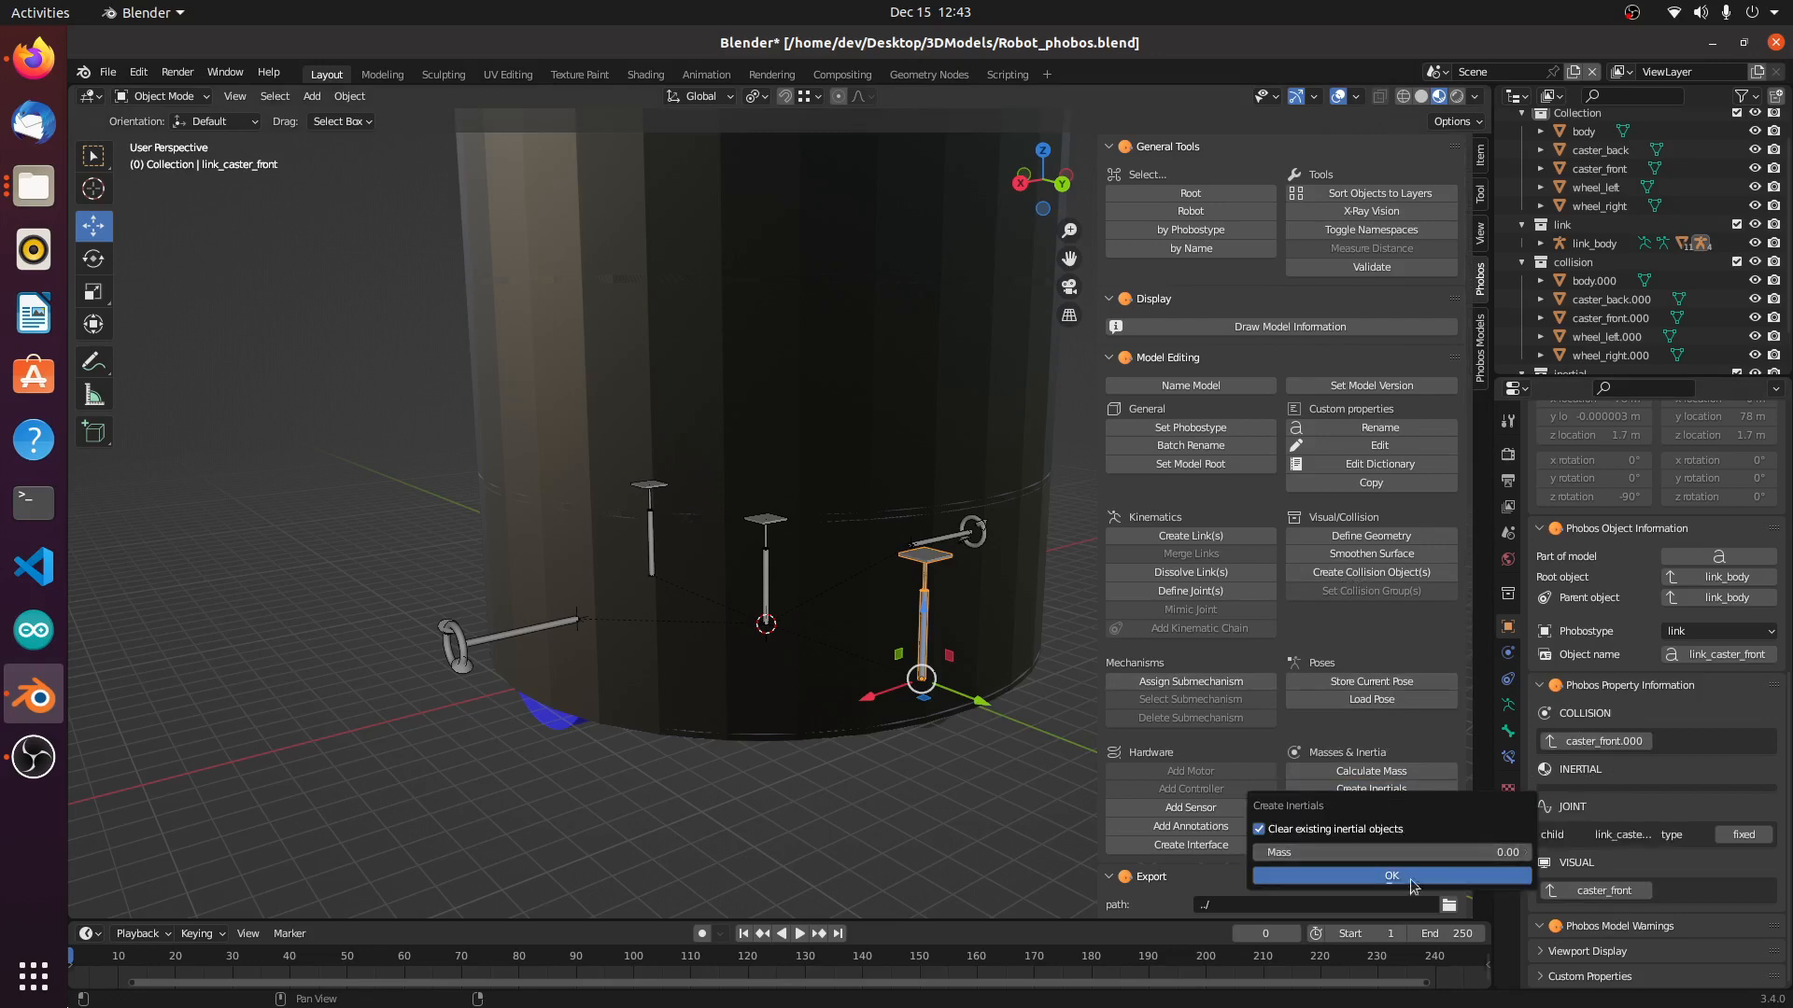
pyautogui.click(1413, 878)
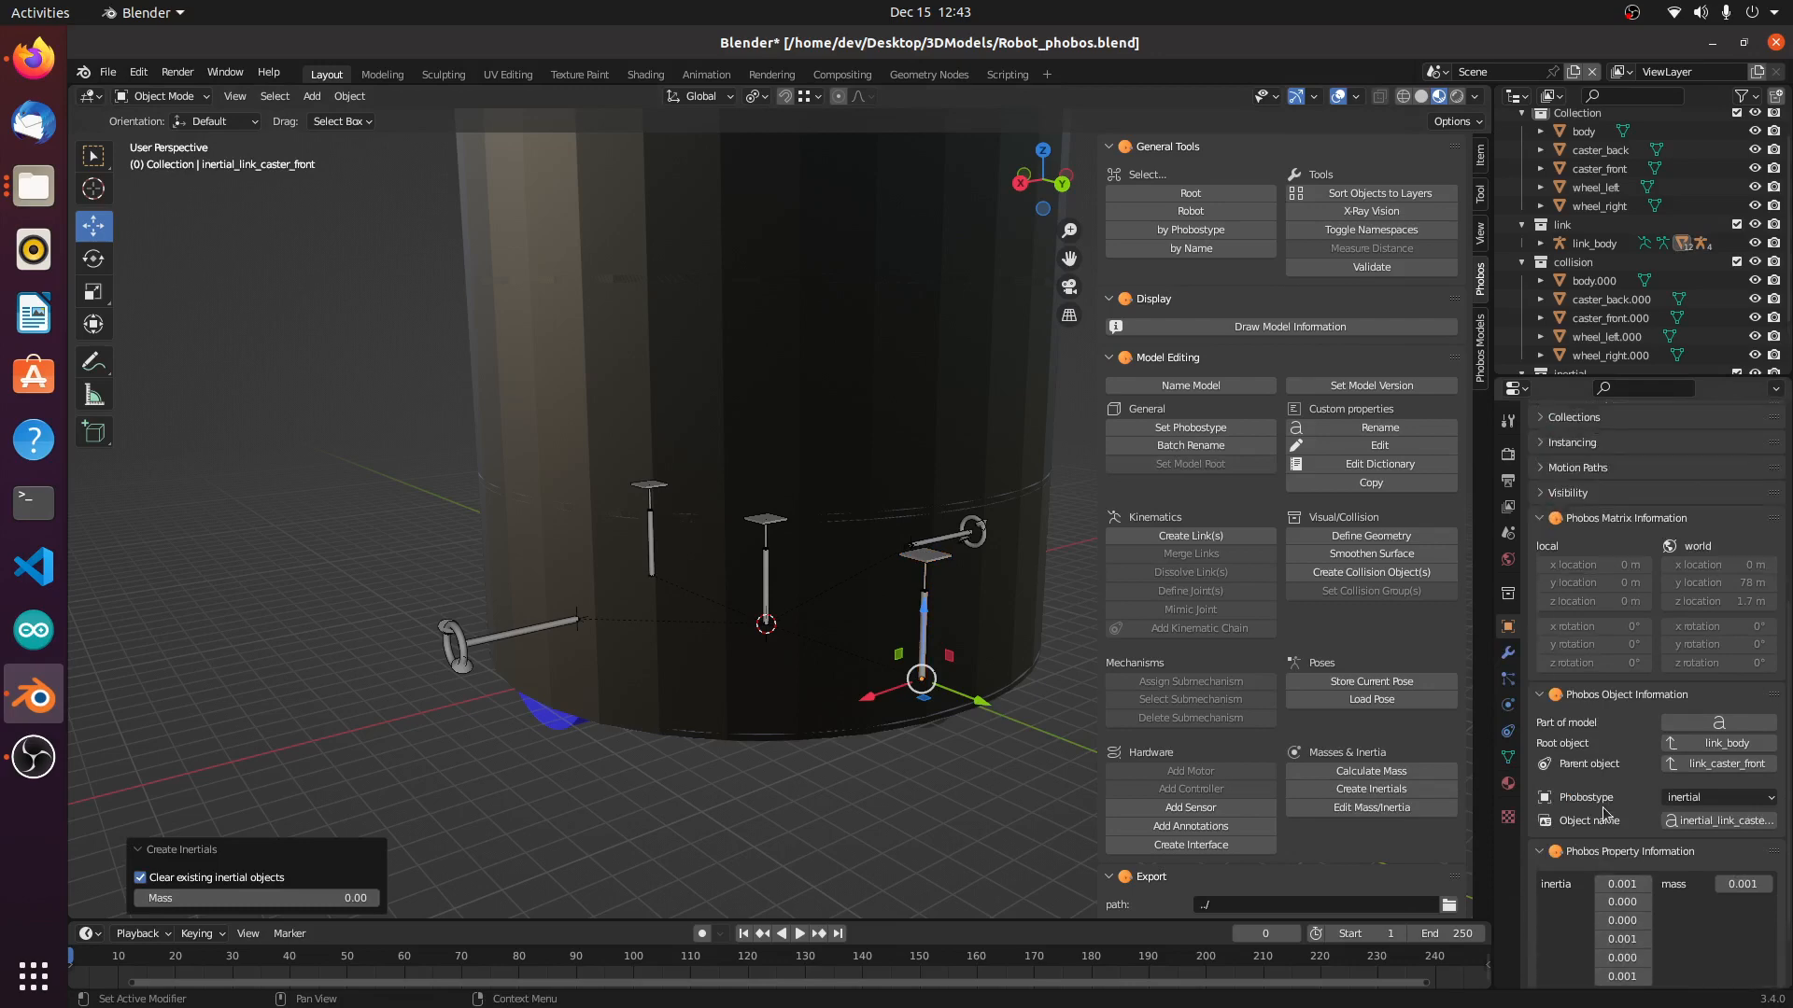
# Step: Create an inertial object for link_wheel_left with the option to clear existing inertial objects enabled
pyautogui.moveTo(948, 803); pyautogui.dragTo(784, 809, button='middle')
pyautogui.scroll(3, 792, 659)
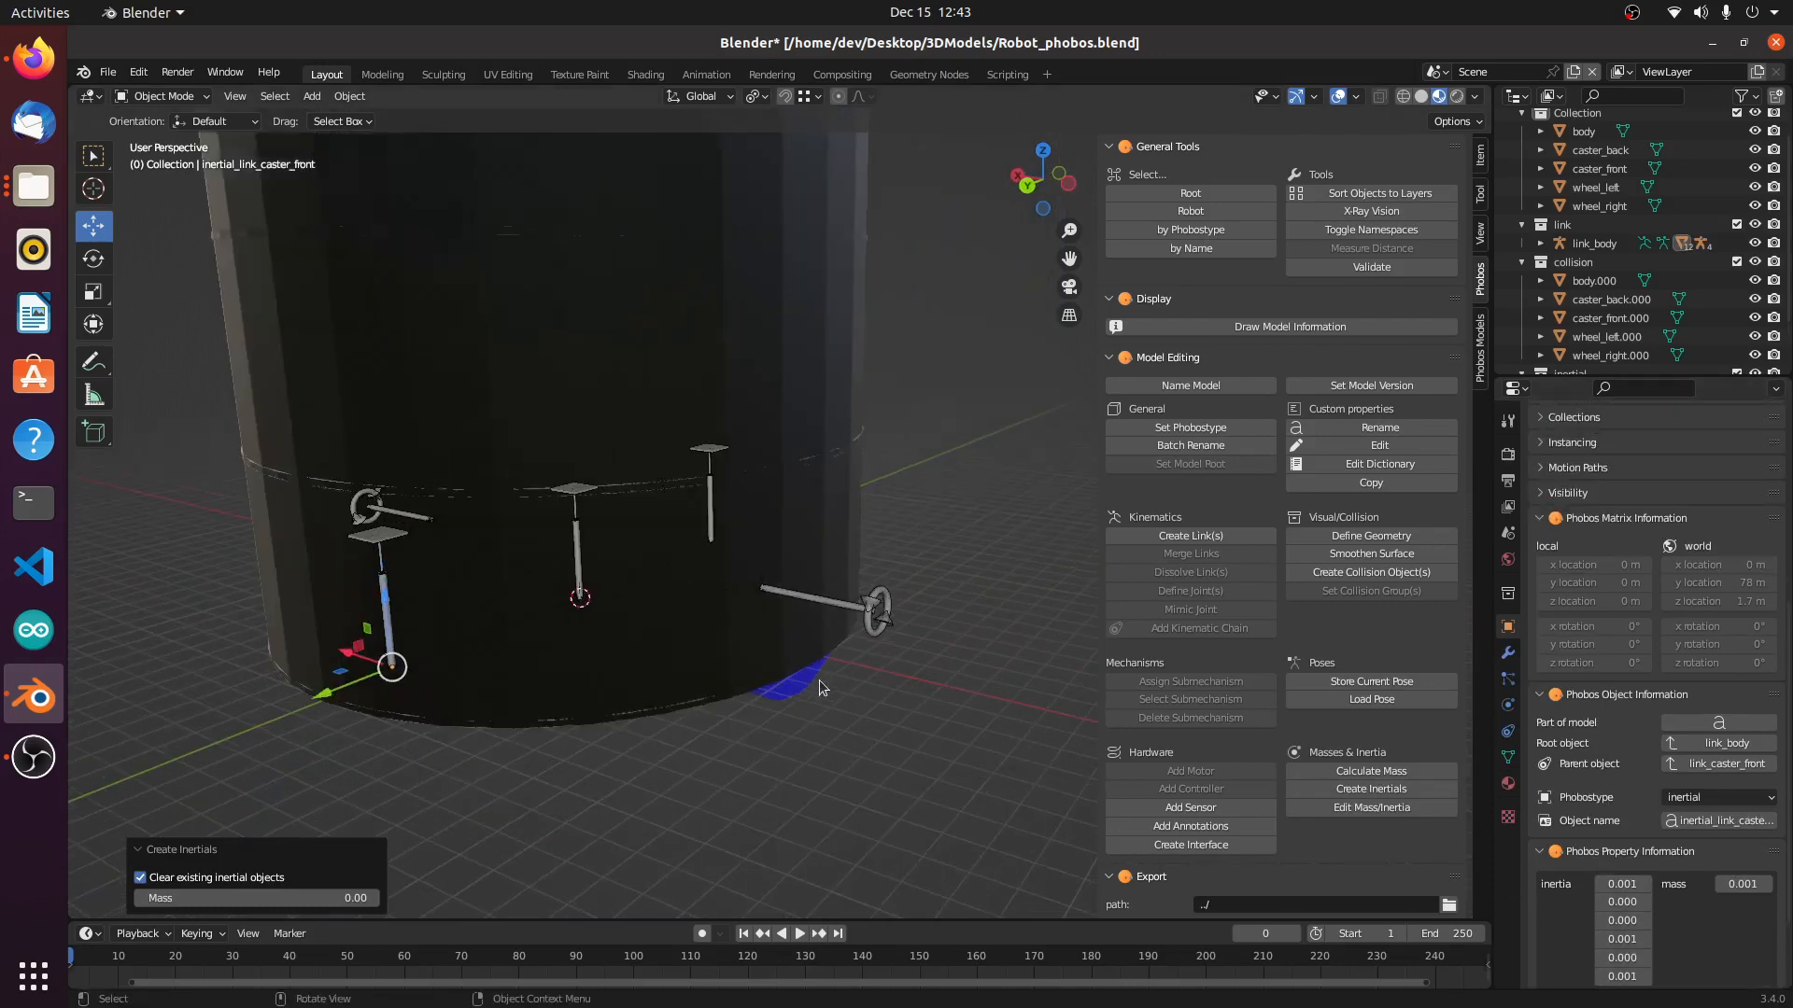
pyautogui.click(812, 726)
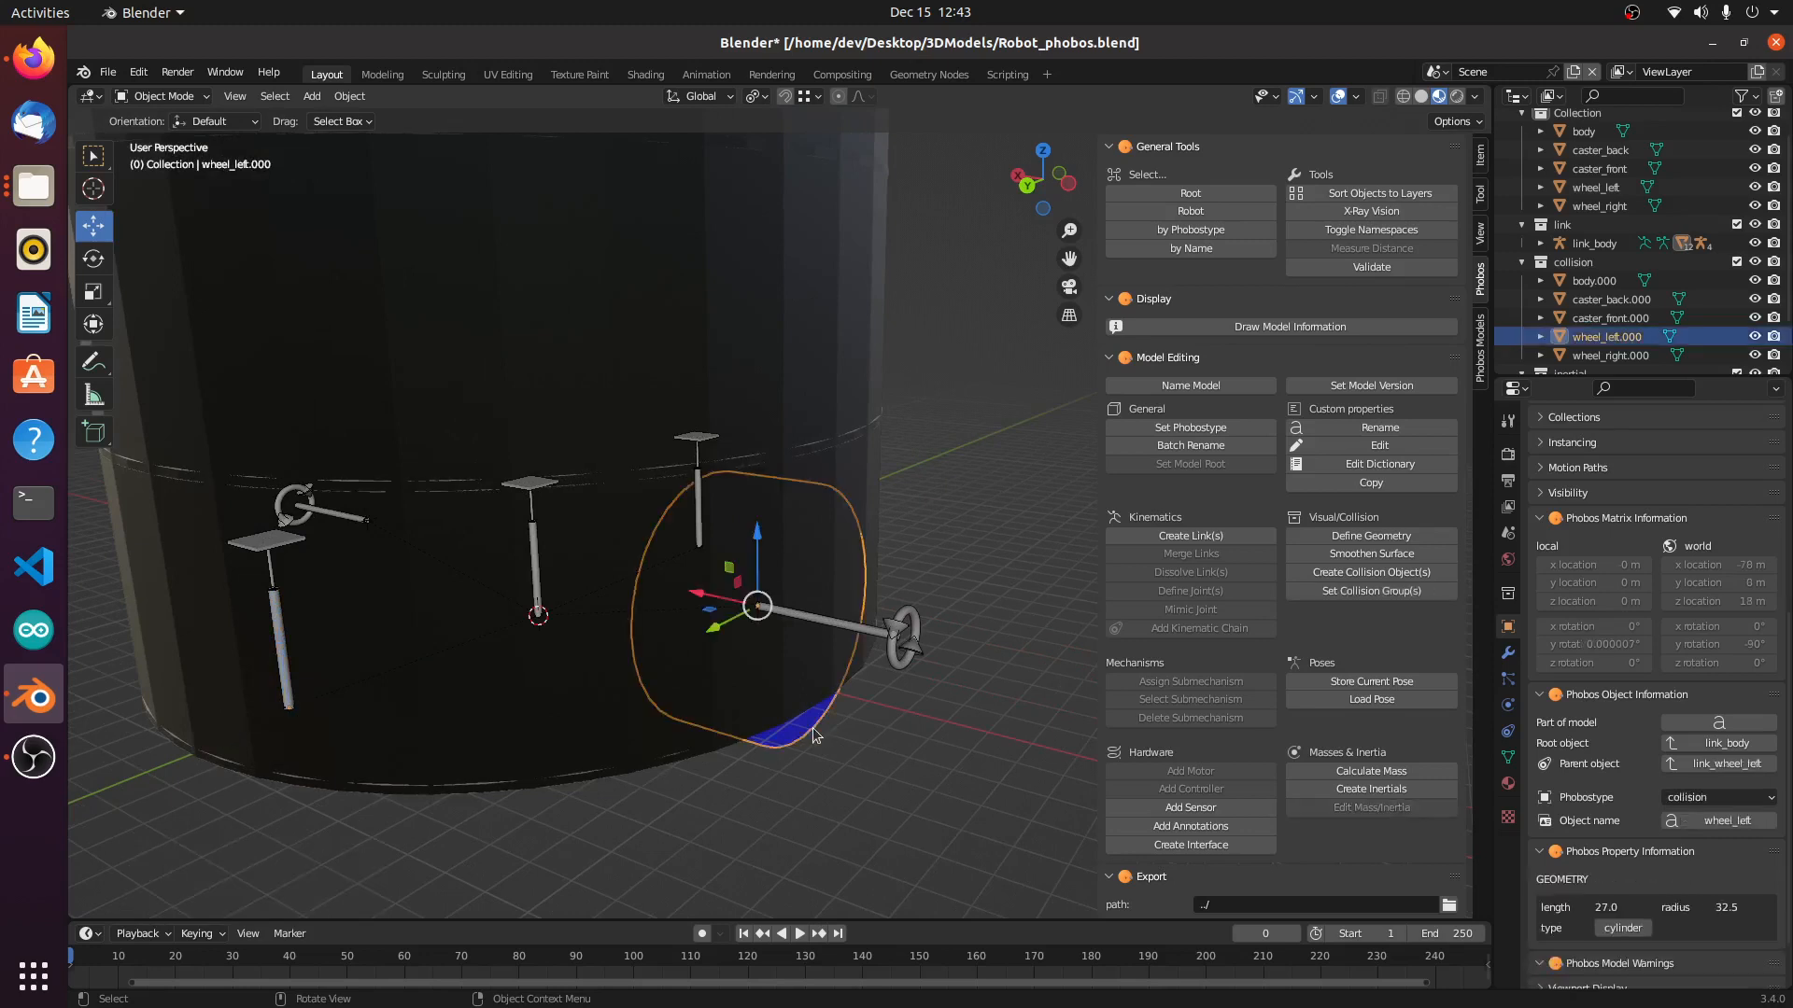
pyautogui.moveTo(821, 745); pyautogui.dragTo(855, 682, button='middle')
pyautogui.click(880, 607)
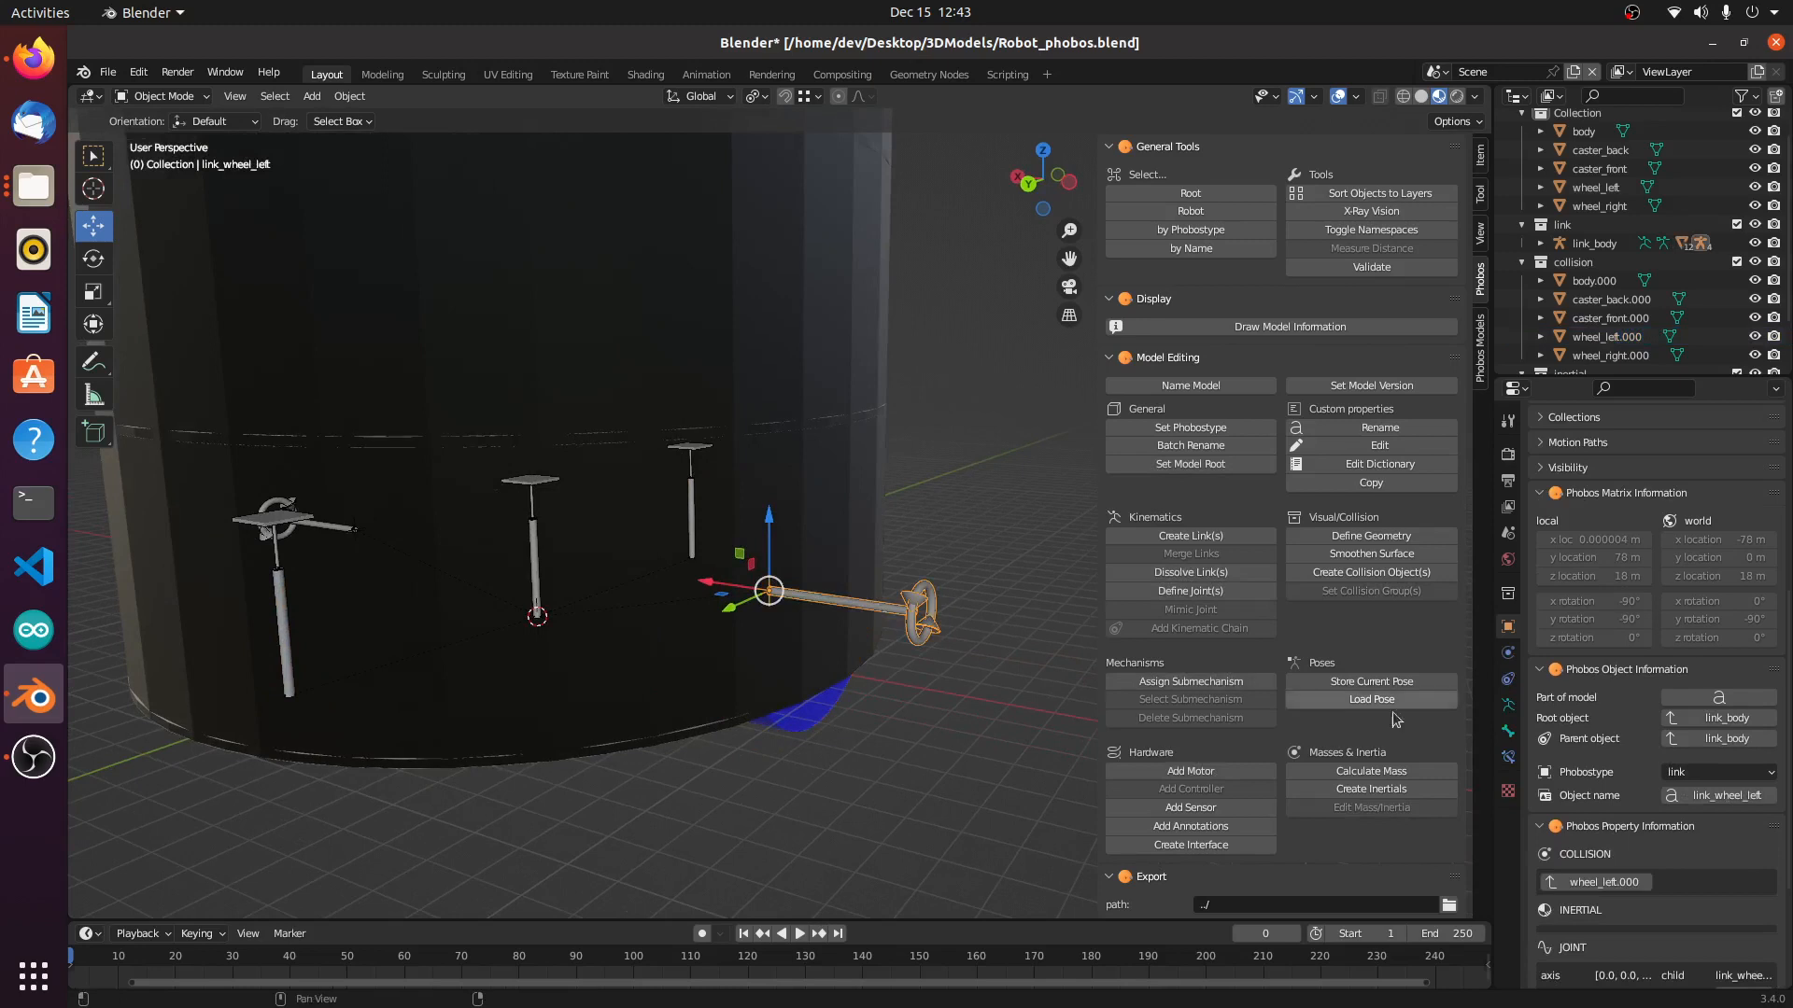
pyautogui.scroll(-5, 1695, 789)
pyautogui.scroll(1, 1681, 799)
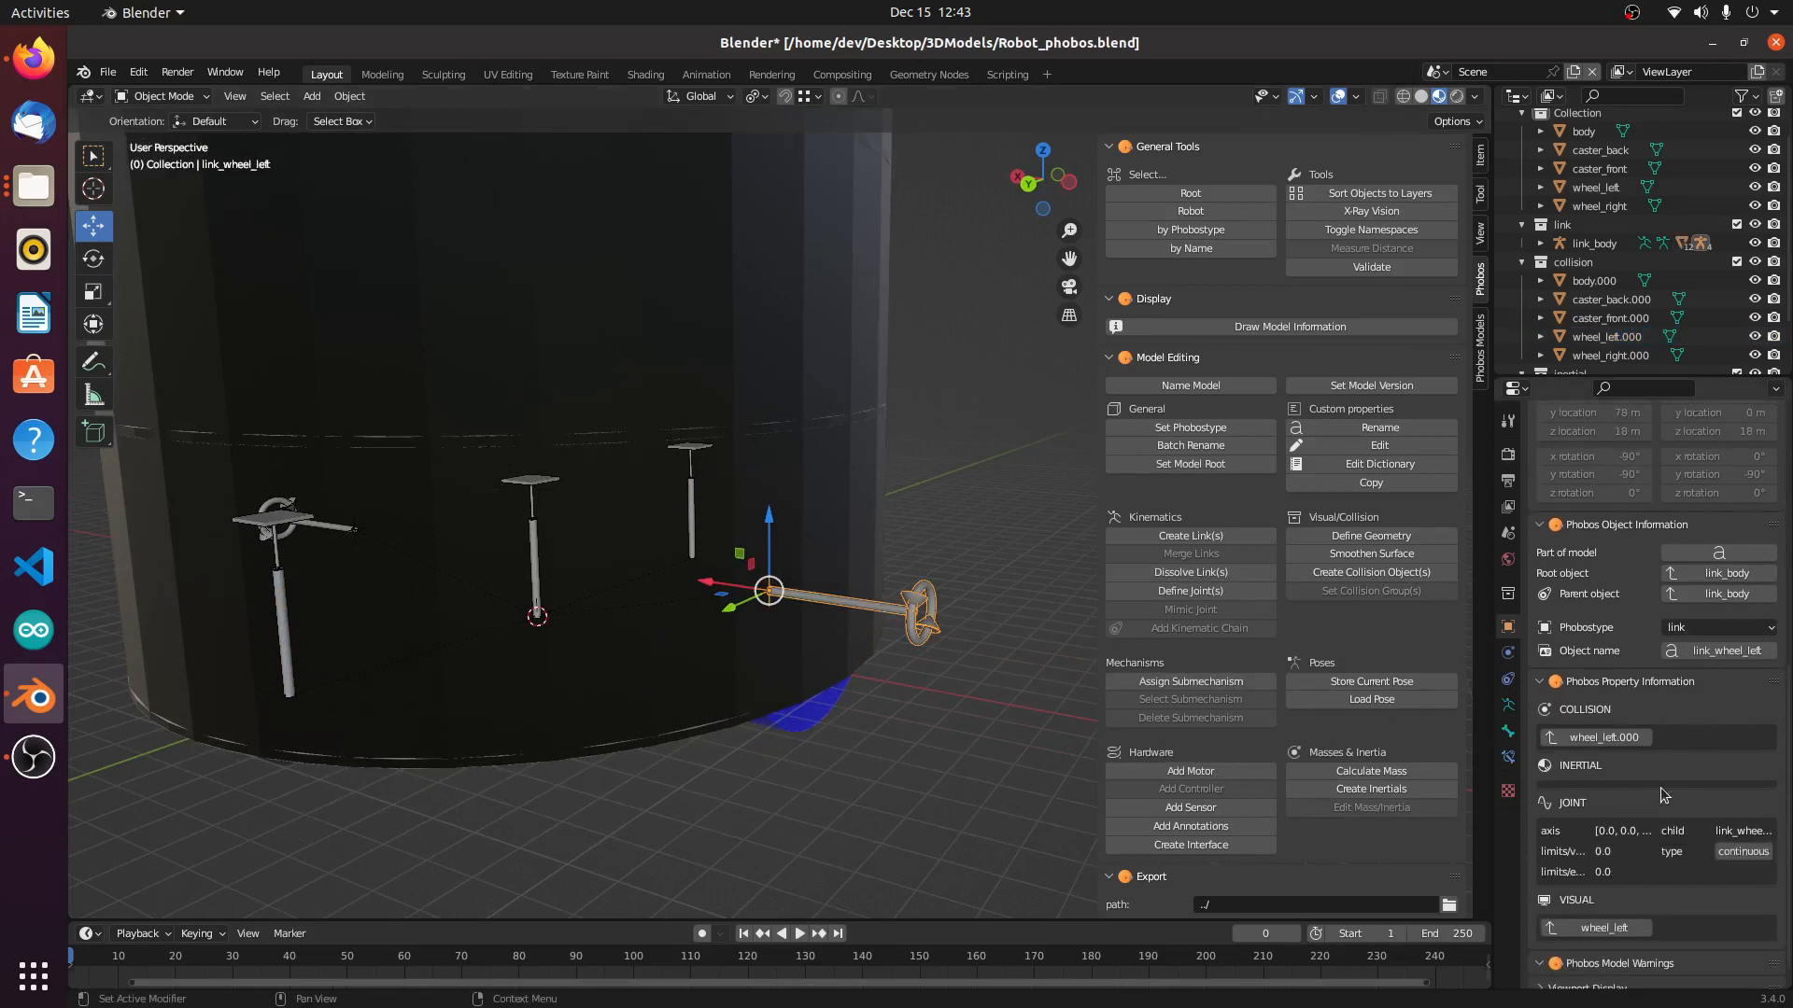
pyautogui.click(1388, 793)
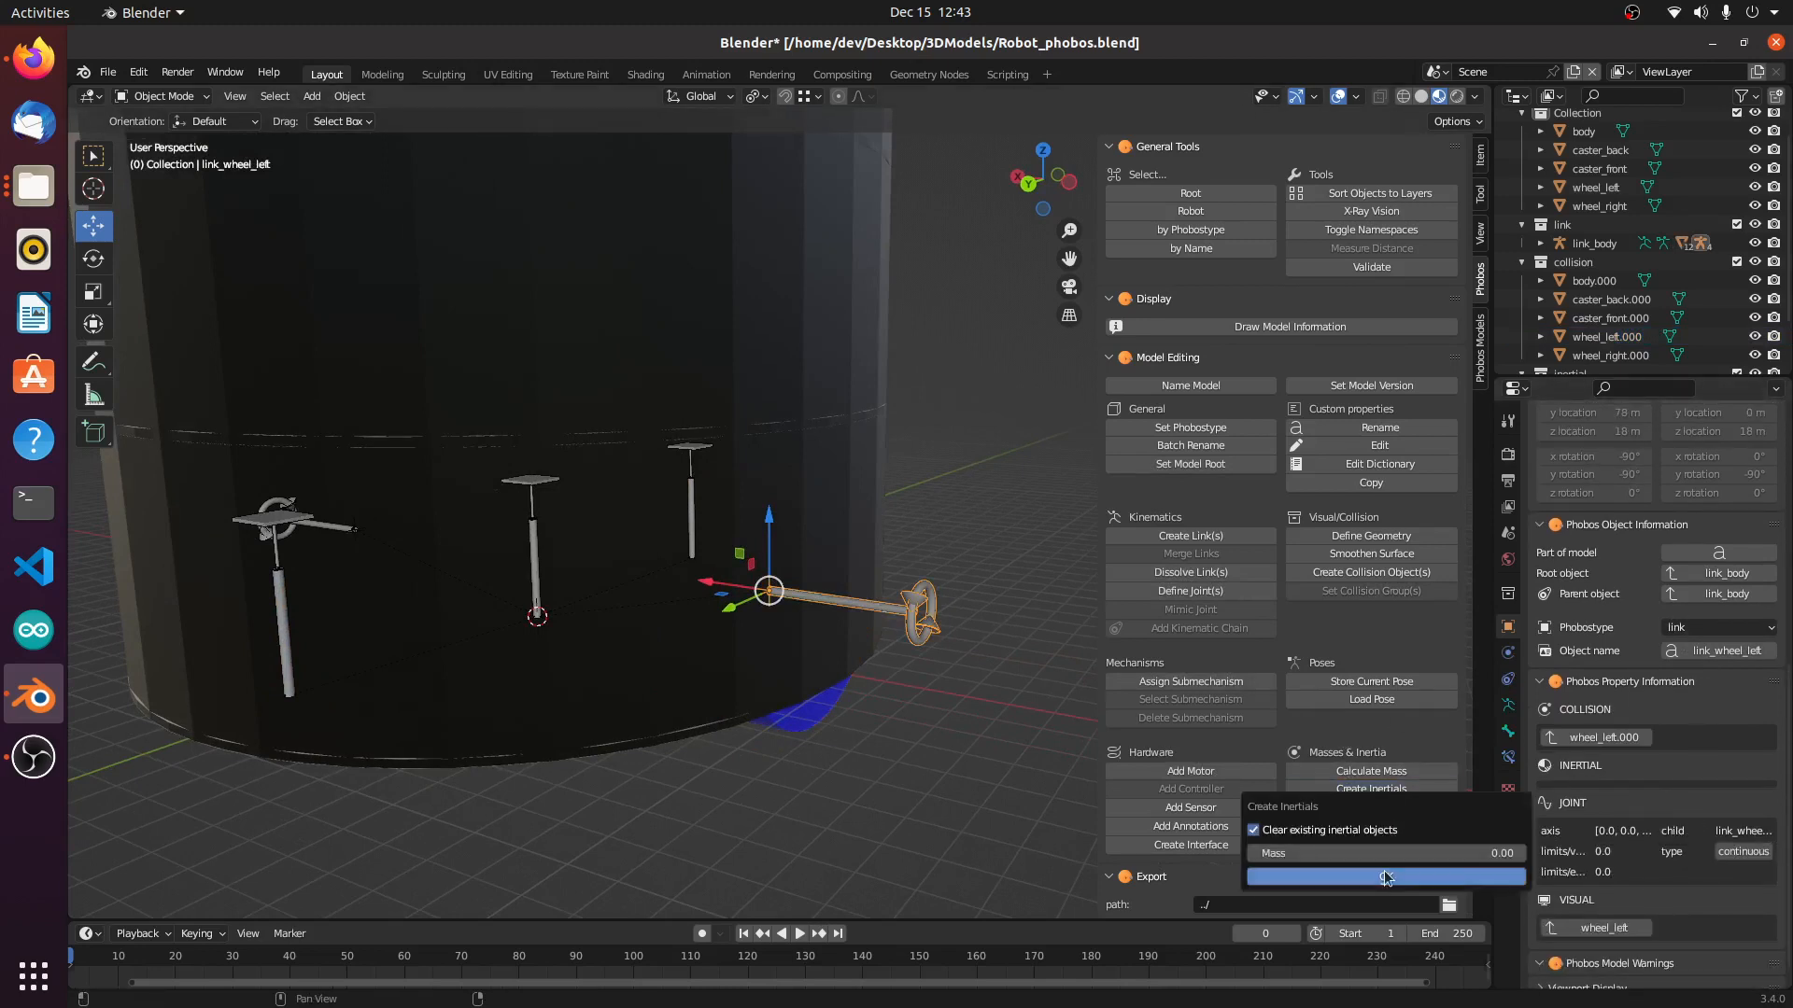
pyautogui.click(1386, 877)
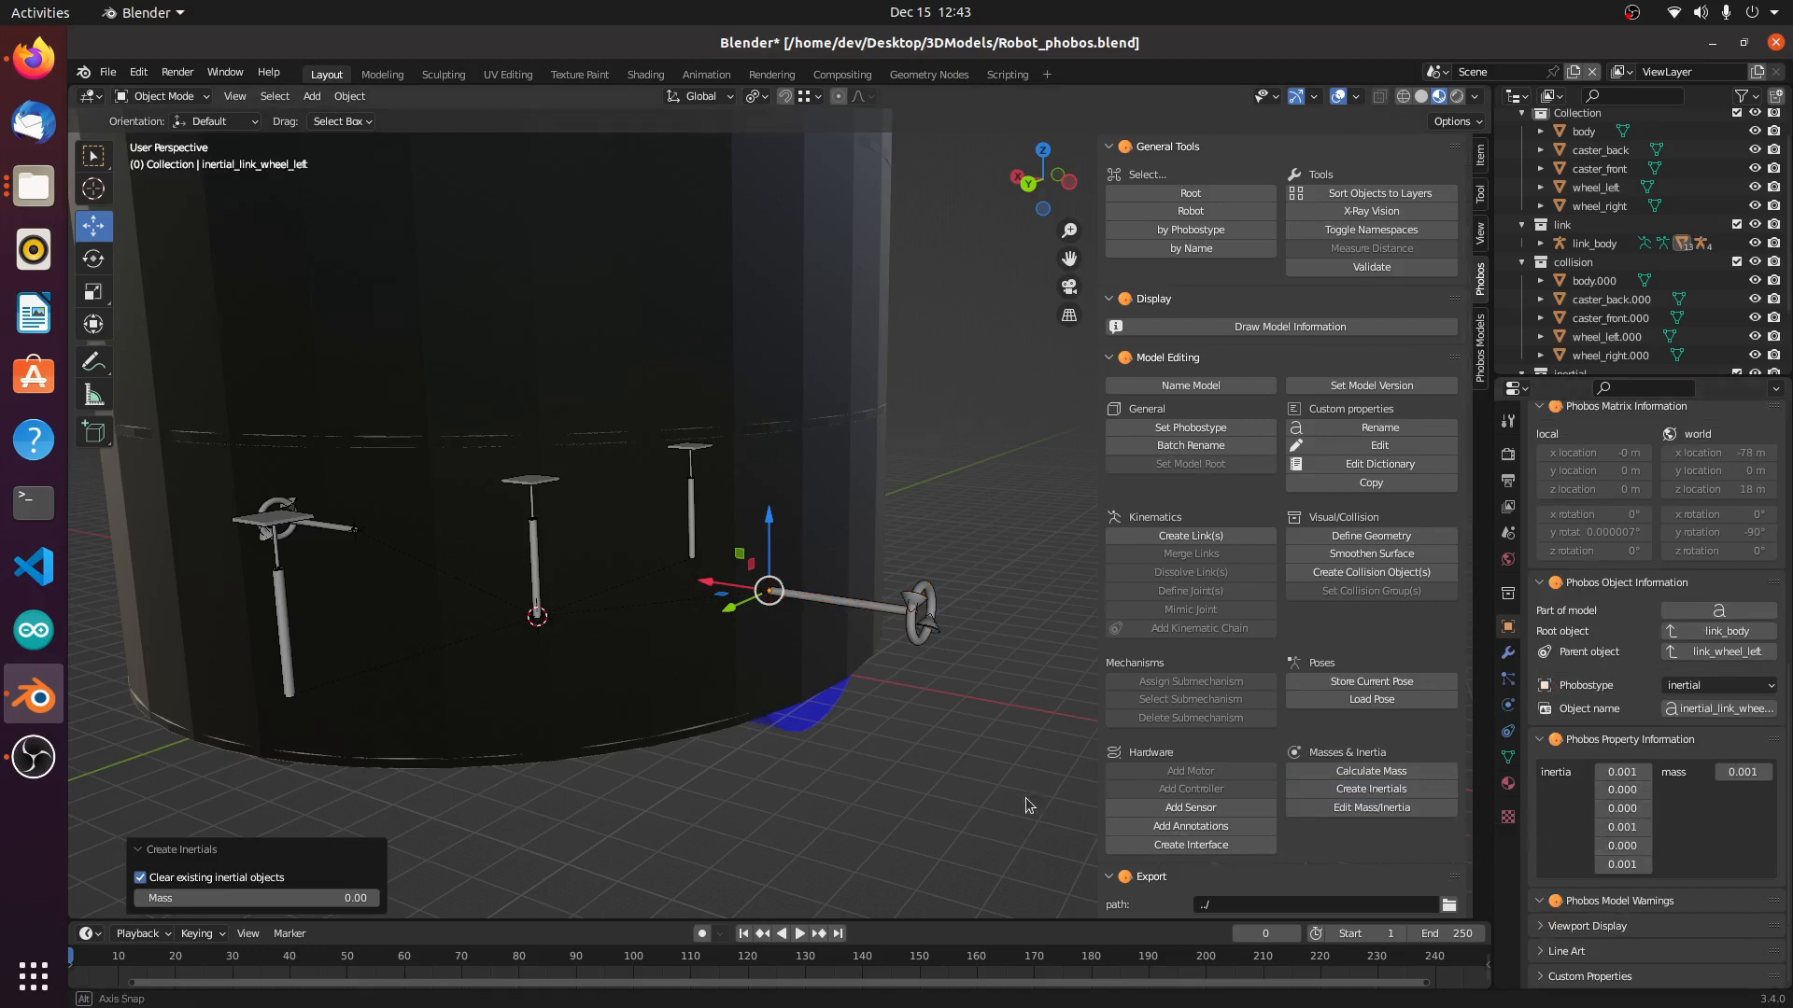
# Step: Create an inertial object for link_caster_back with the option to clear existing inertial objects enabled
pyautogui.moveTo(1025, 798); pyautogui.dragTo(747, 761, button='middle')
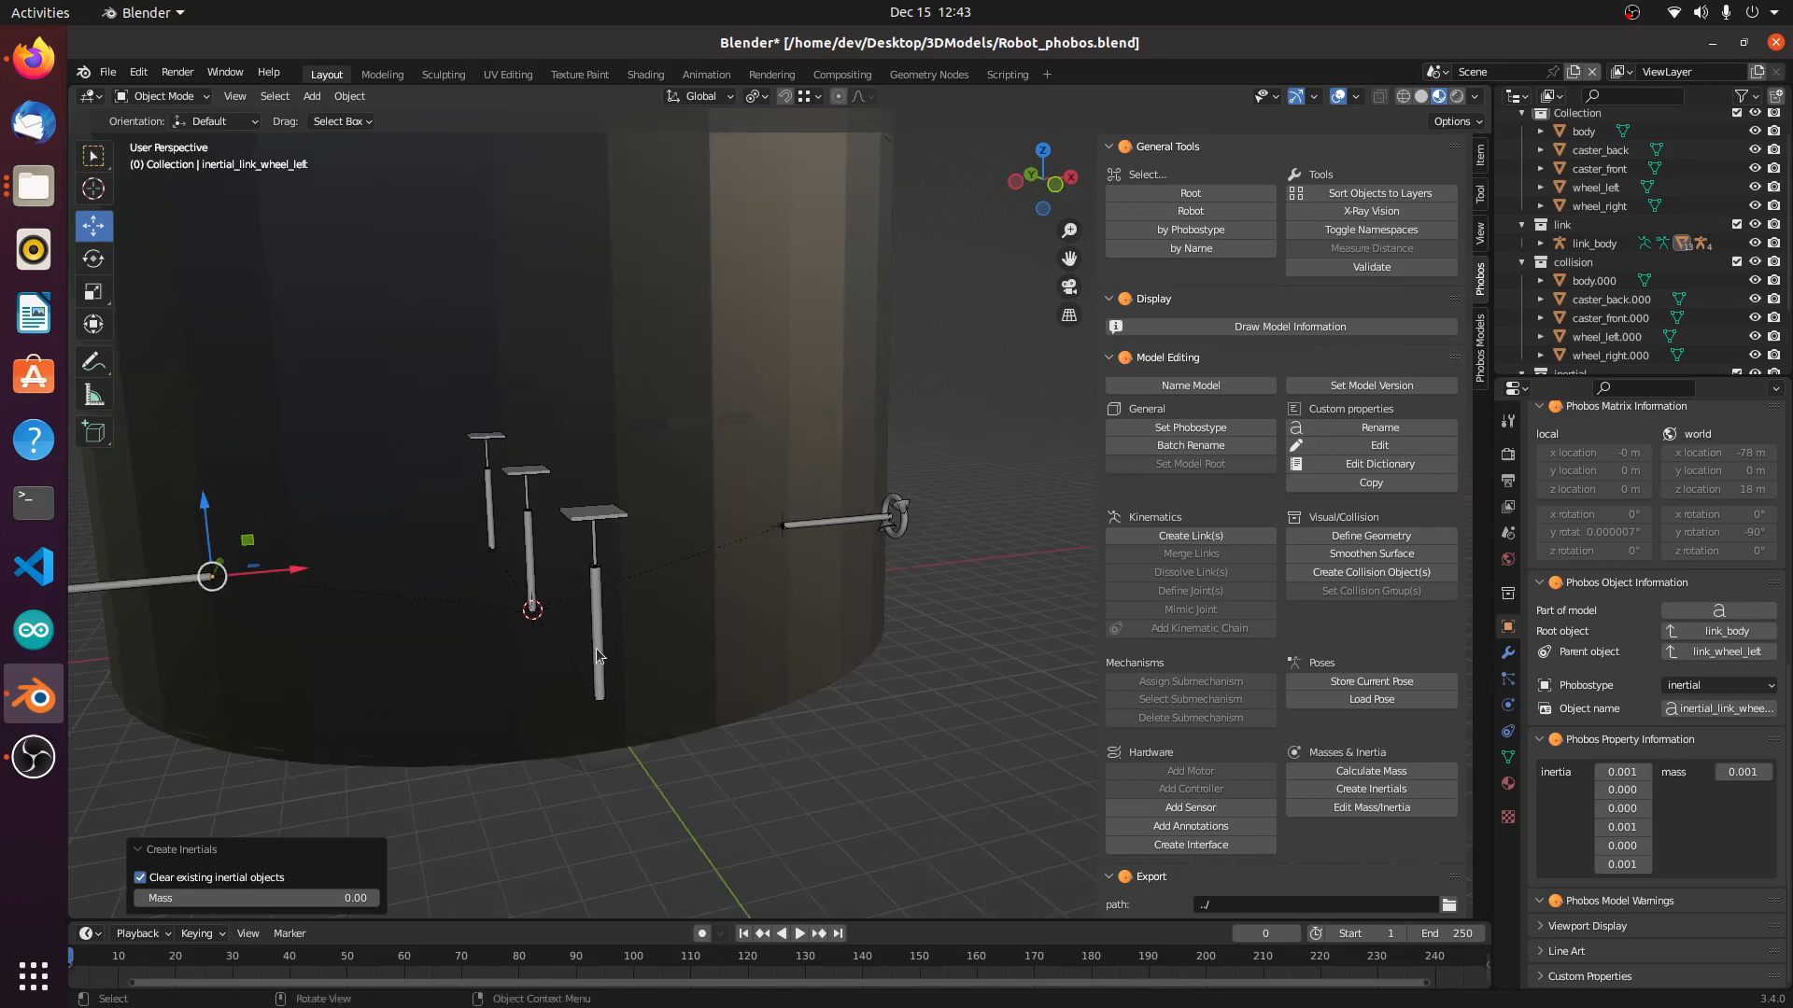
pyautogui.click(596, 651)
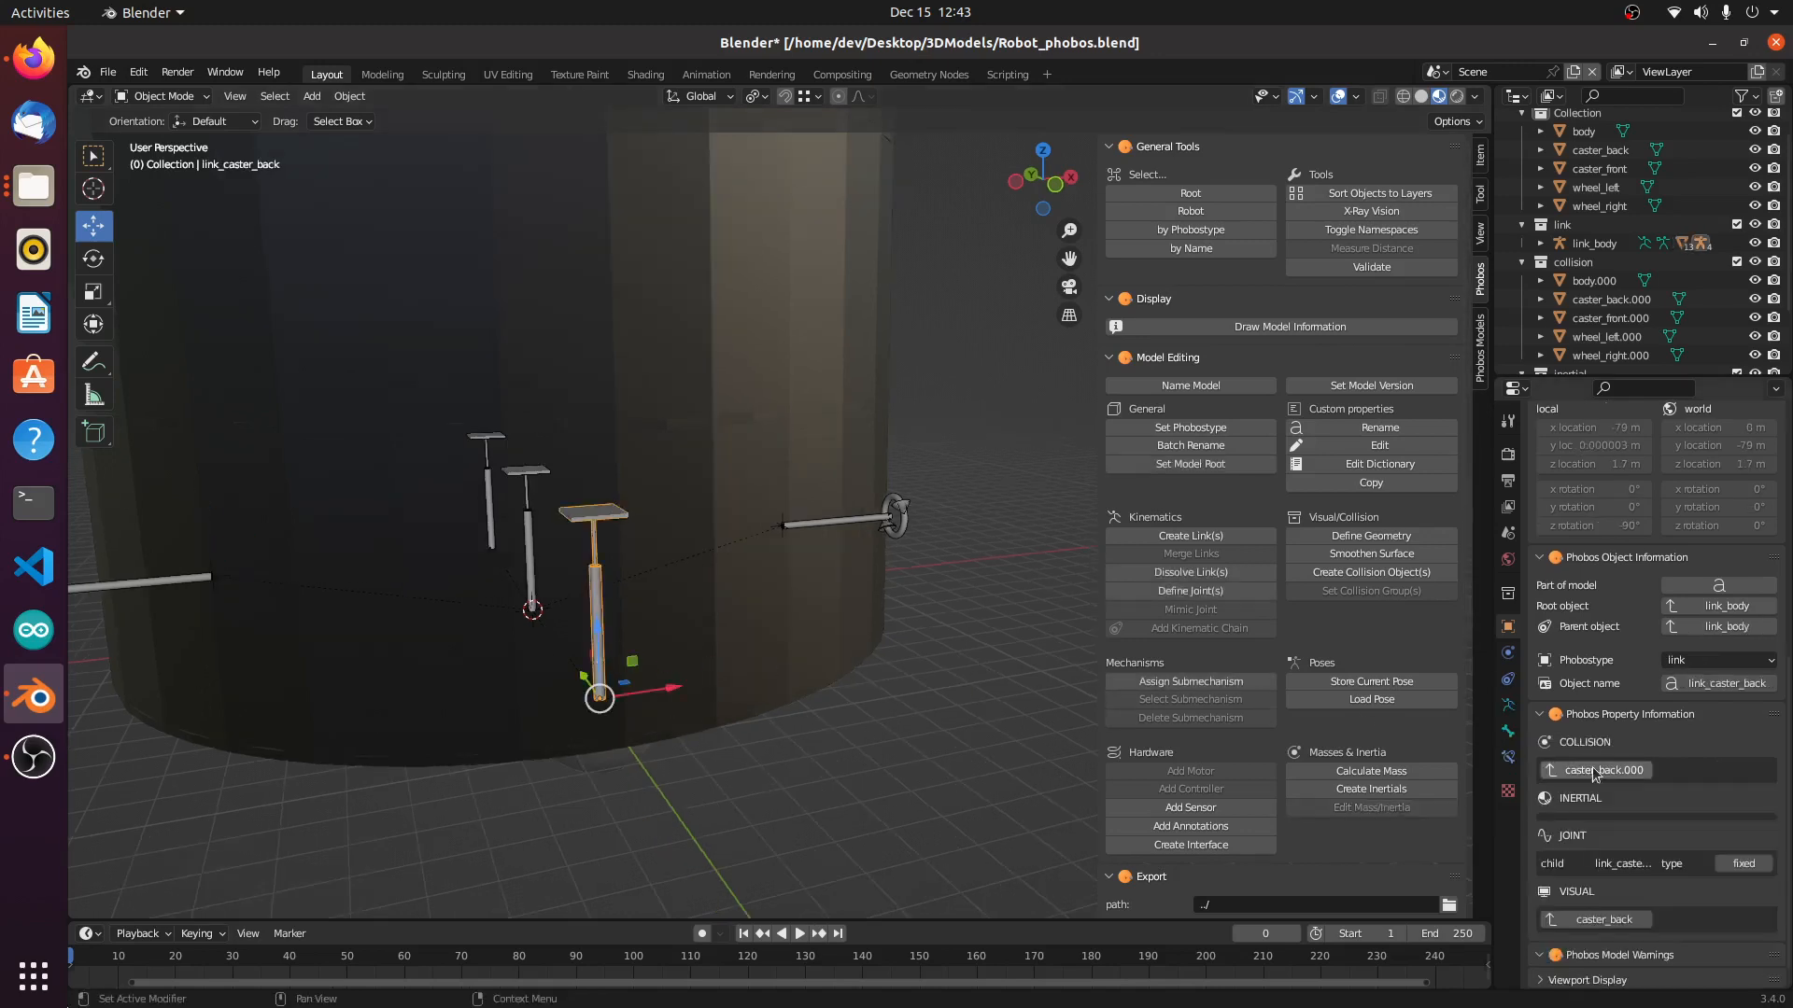
pyautogui.click(1390, 789)
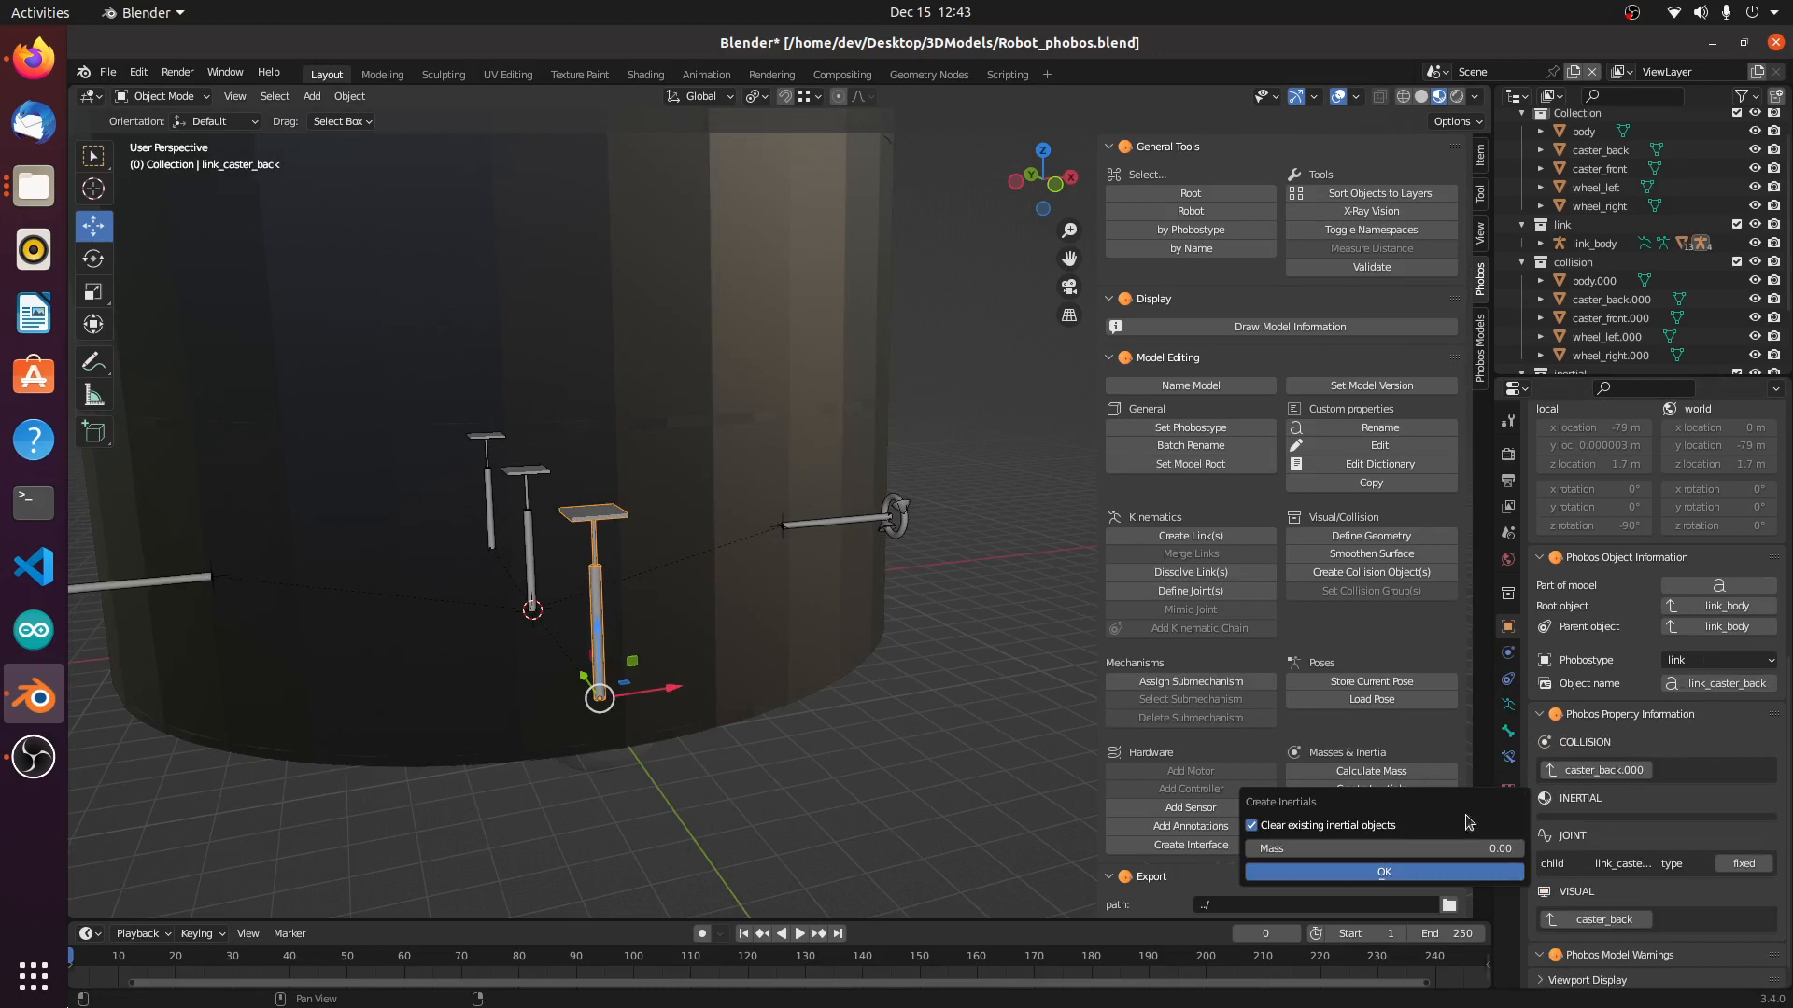
pyautogui.click(1452, 876)
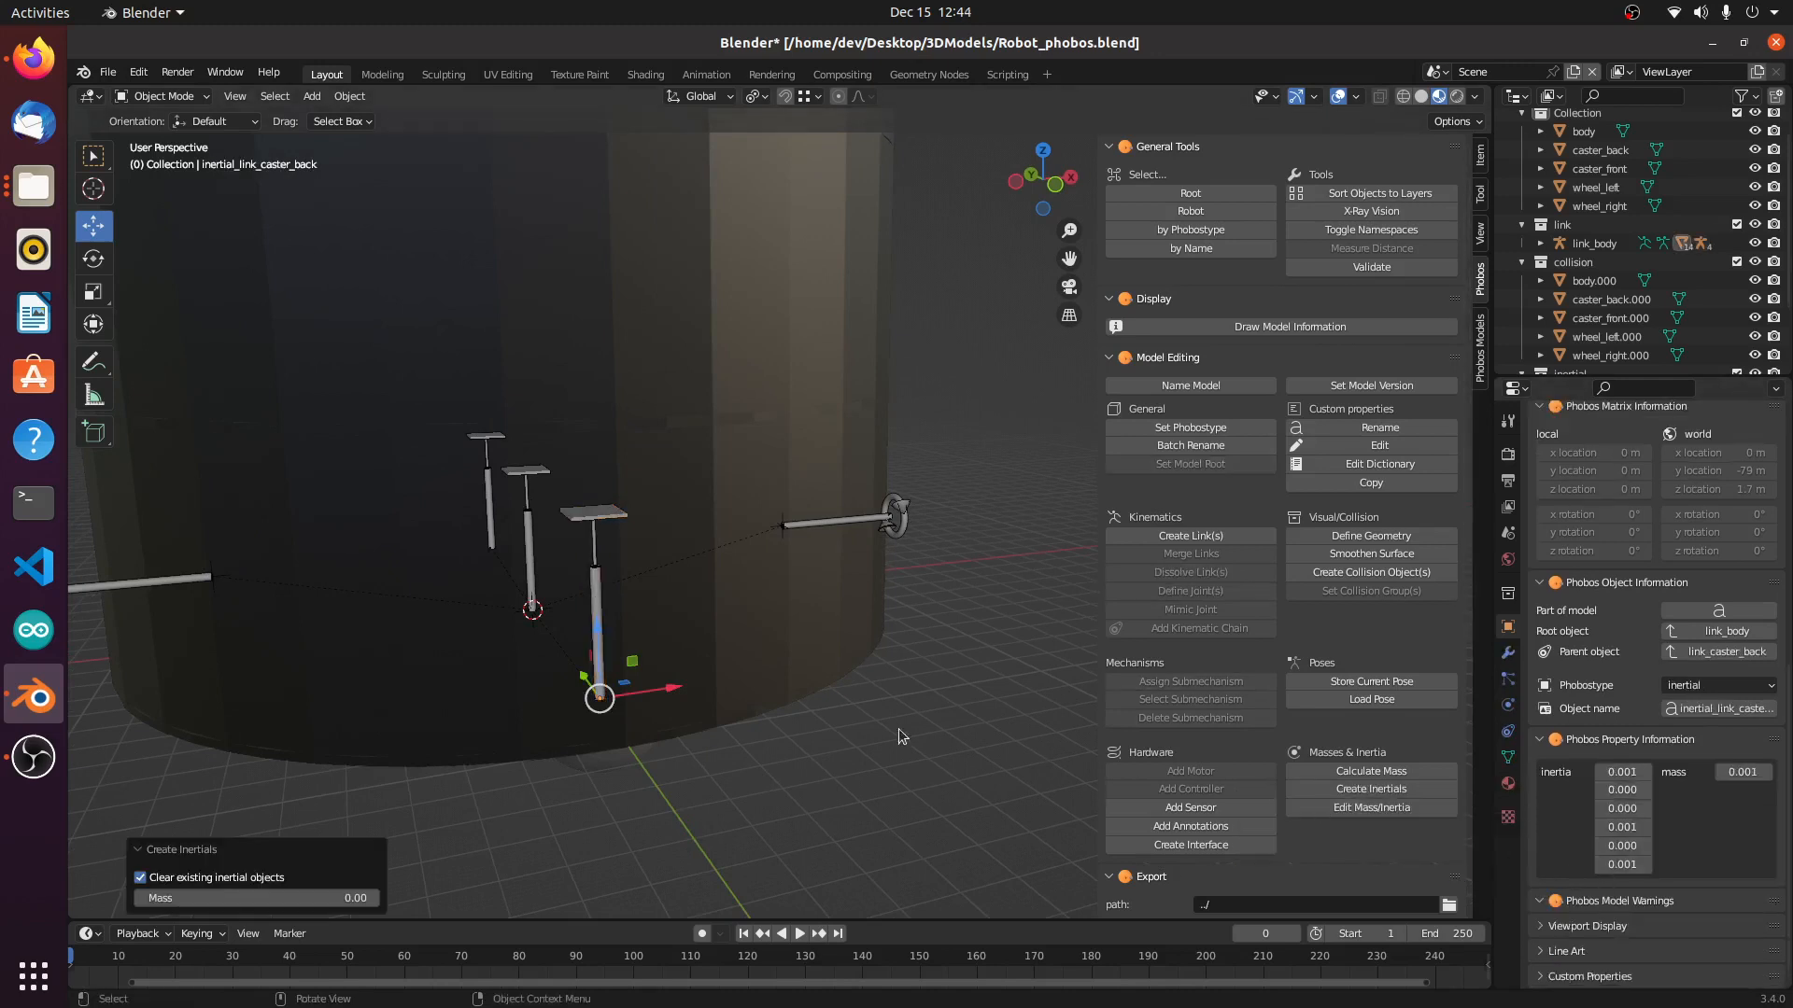
# Step: Create an inertial object for link_wheel_right with the option to clear existing inertial objects enabled
pyautogui.click(531, 554)
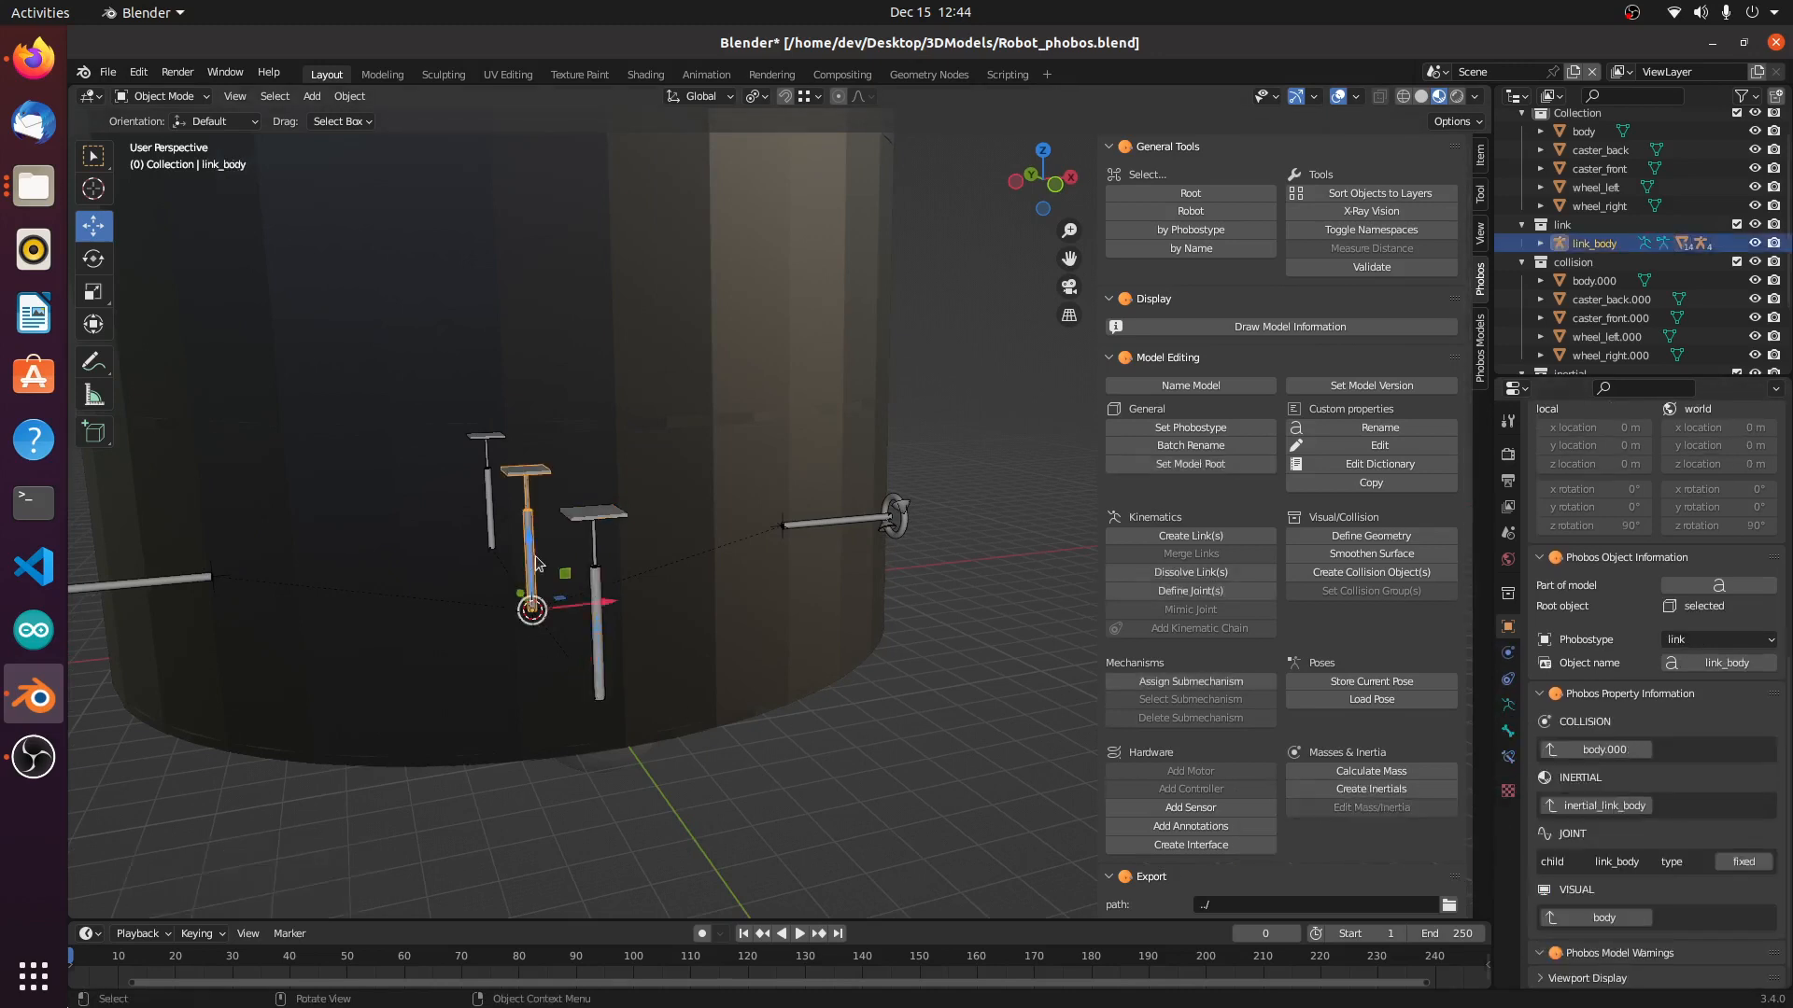
pyautogui.click(876, 517)
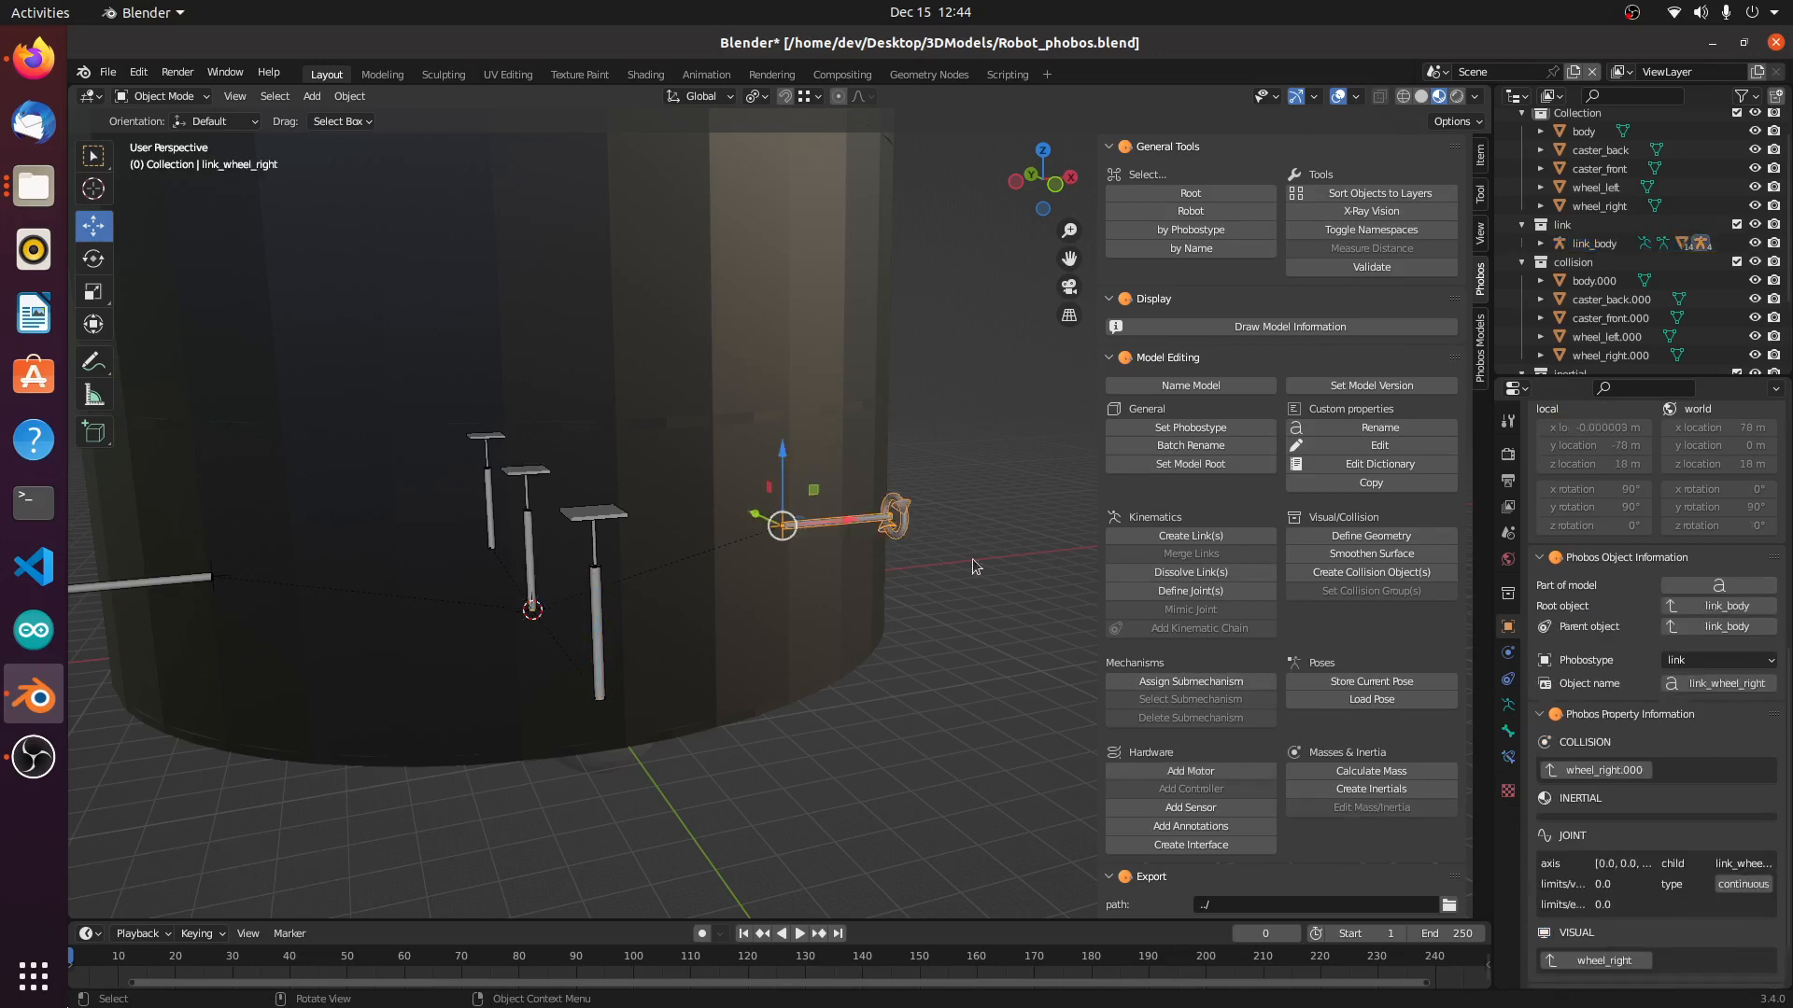
pyautogui.click(1348, 797)
pyautogui.click(1369, 880)
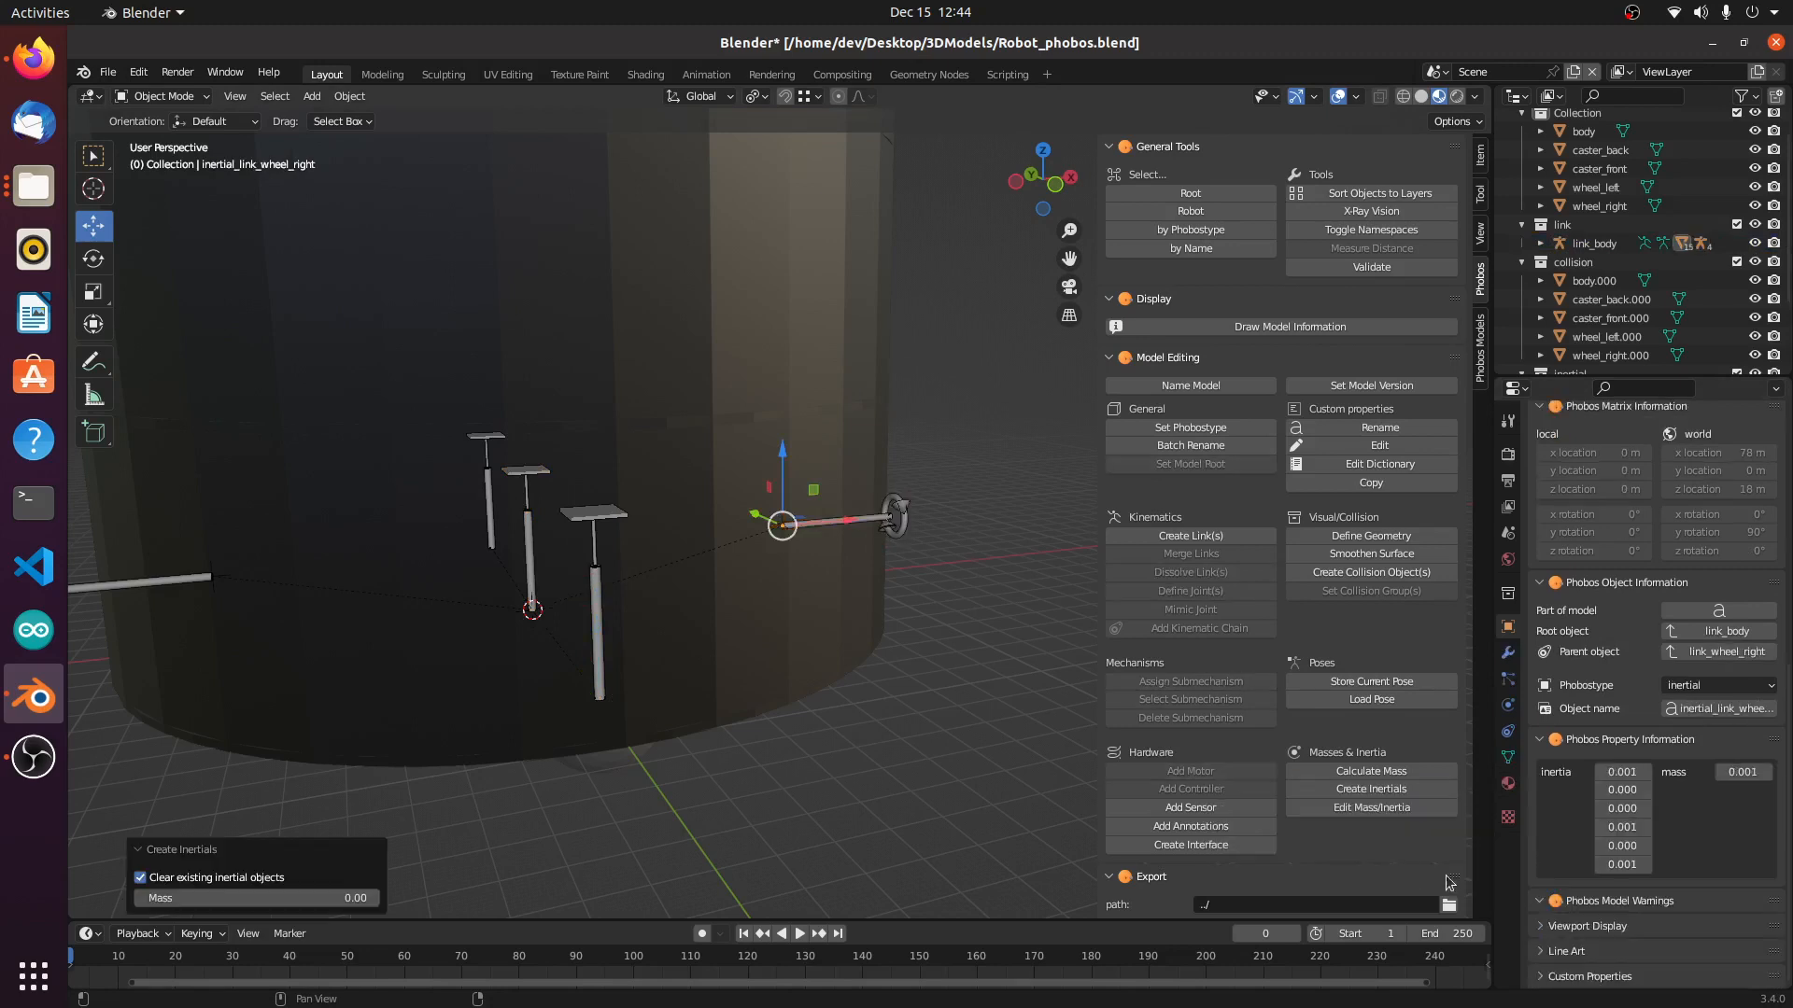
# Step: Examine the collision, inertial, joint and visual entries in link_wheel_right's Phobos properties
pyautogui.scroll(1, 1615, 903)
pyautogui.scroll(-1, 1611, 896)
pyautogui.click(902, 519)
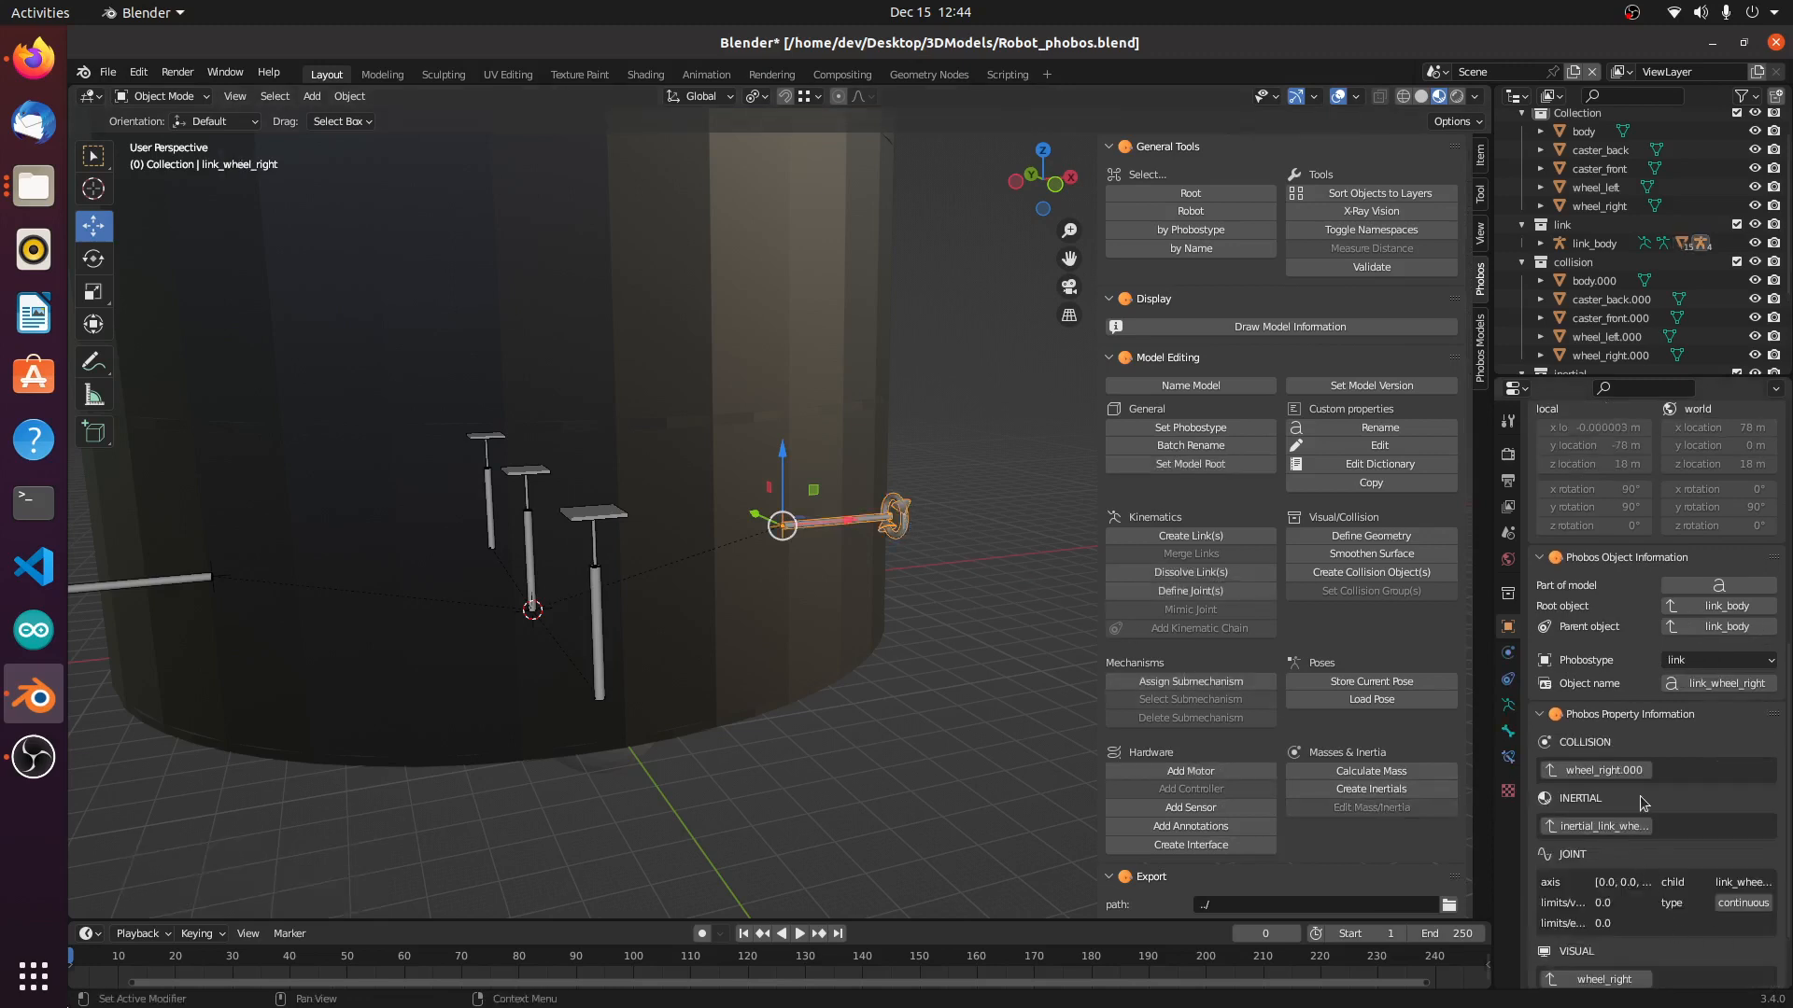
pyautogui.scroll(-3, 1639, 803)
pyautogui.scroll(6, 1638, 821)
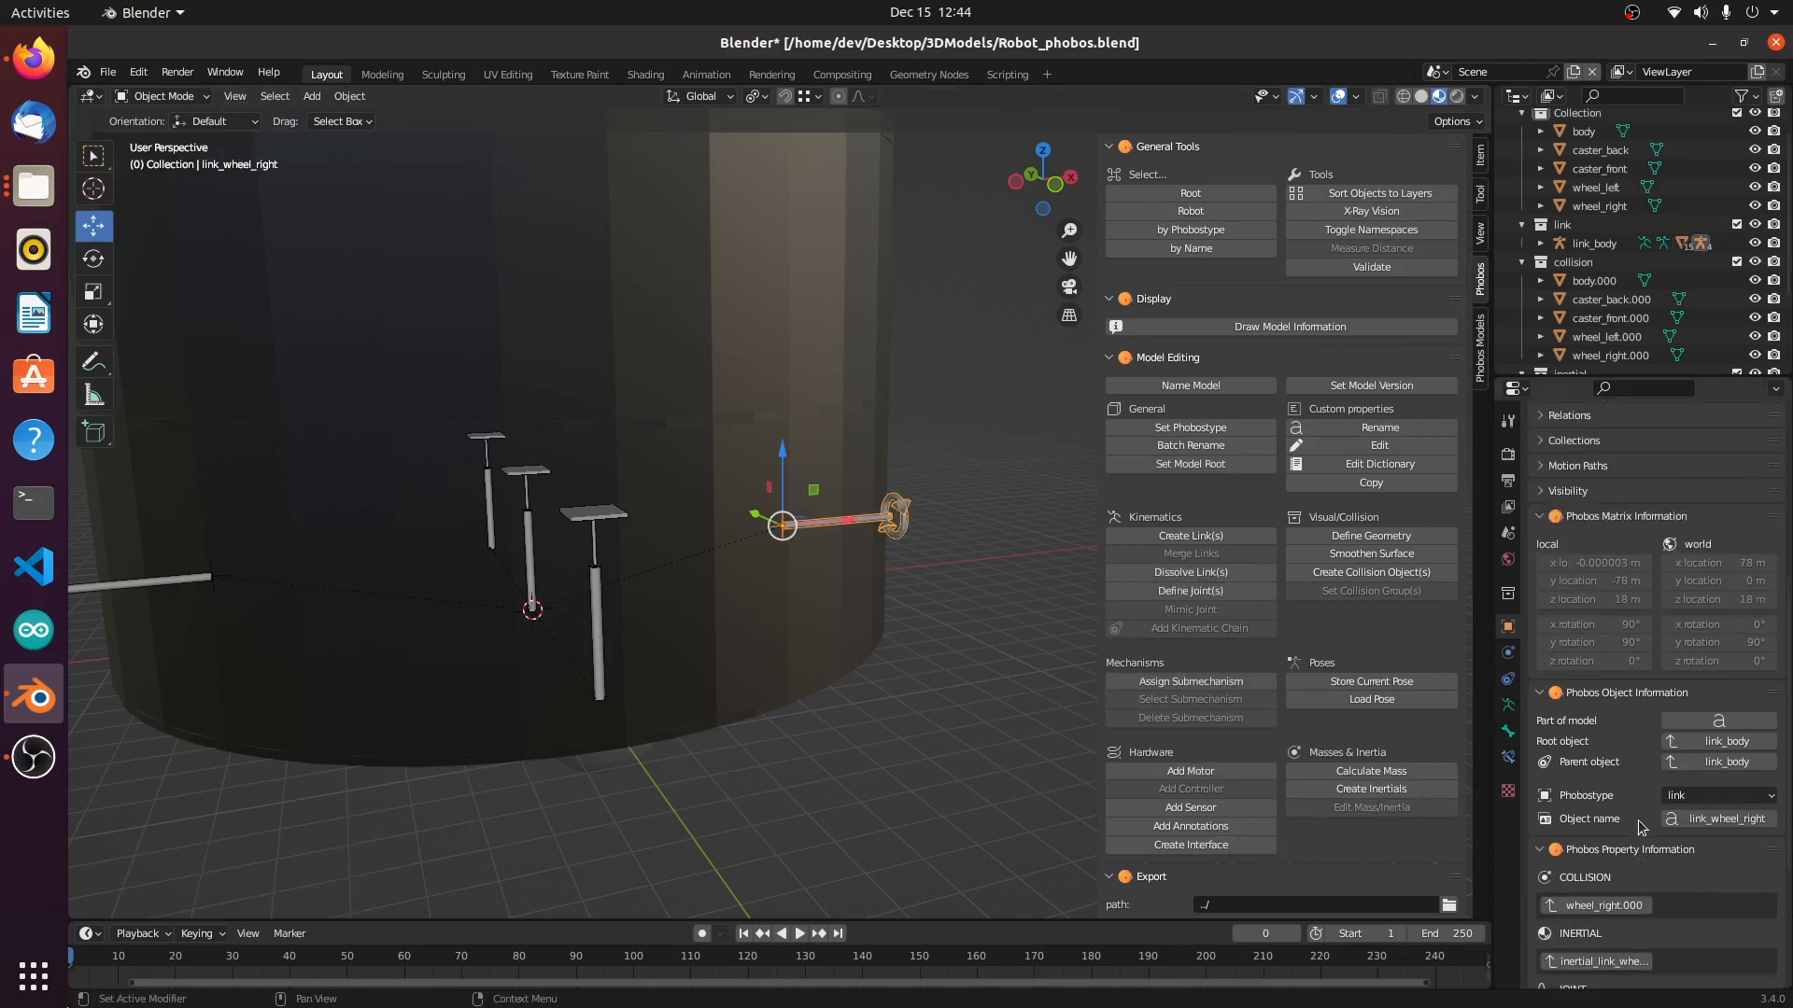
pyautogui.scroll(-5, 1637, 820)
pyautogui.scroll(4, 1642, 836)
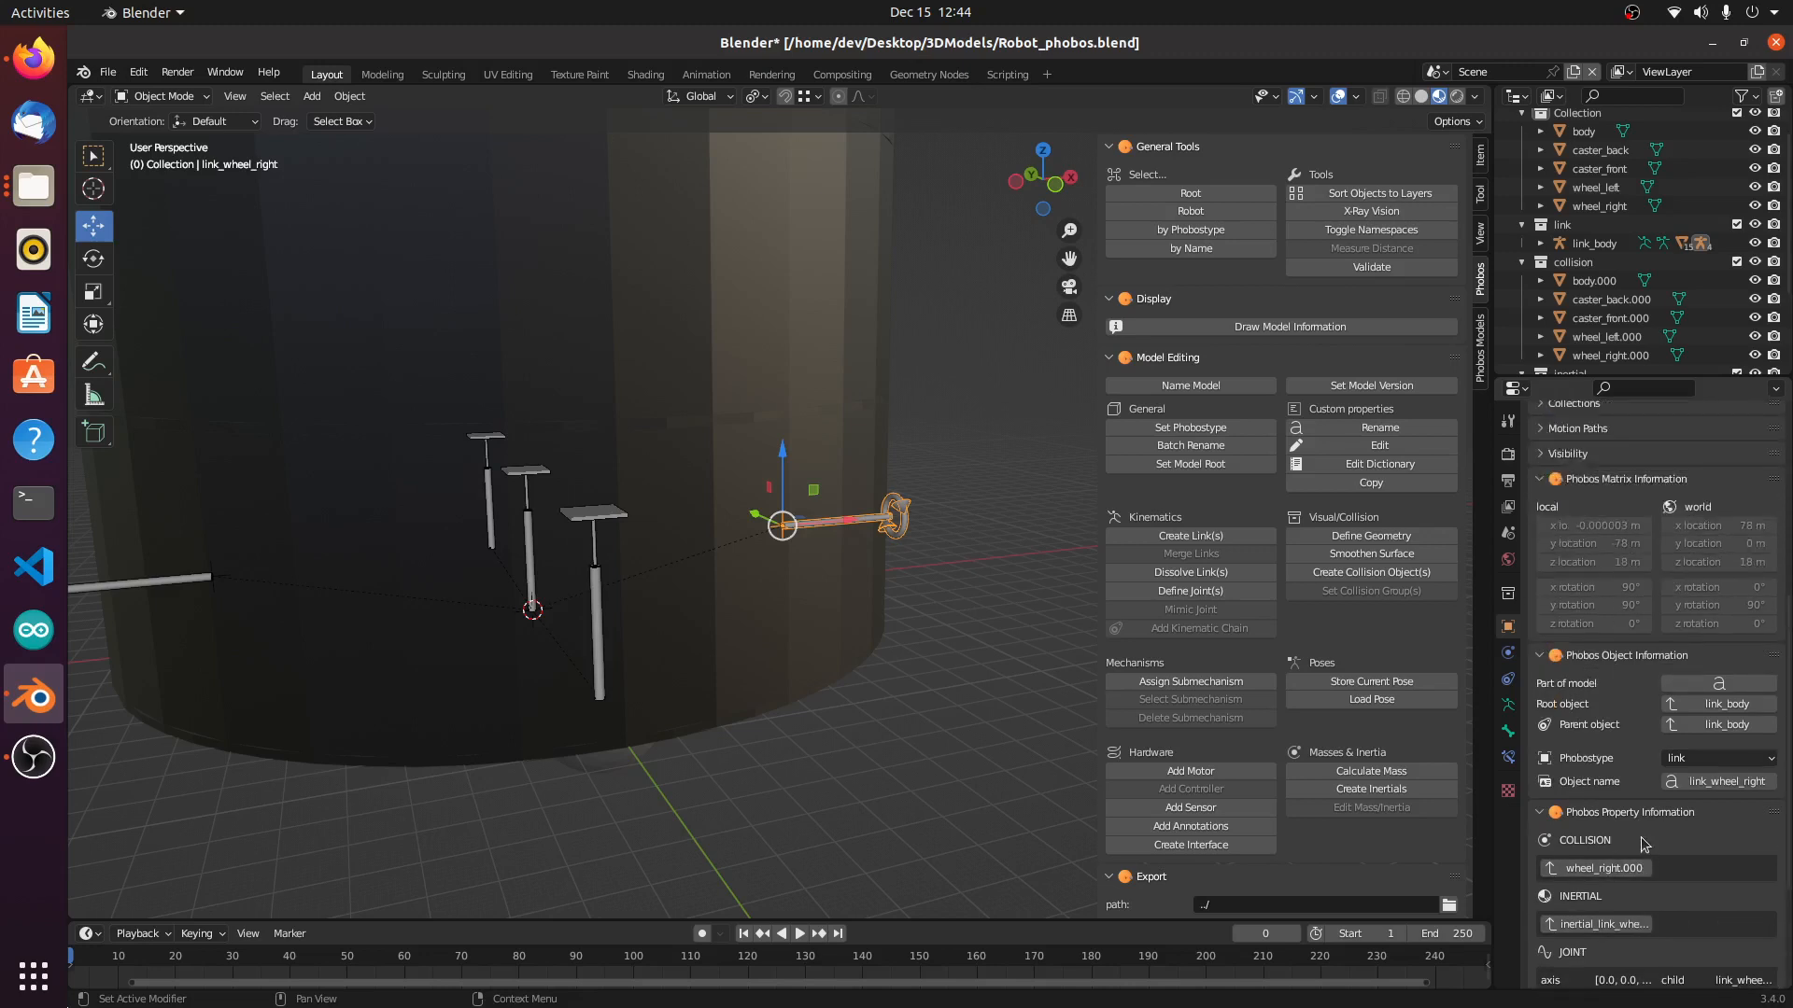
pyautogui.scroll(-4, 1644, 844)
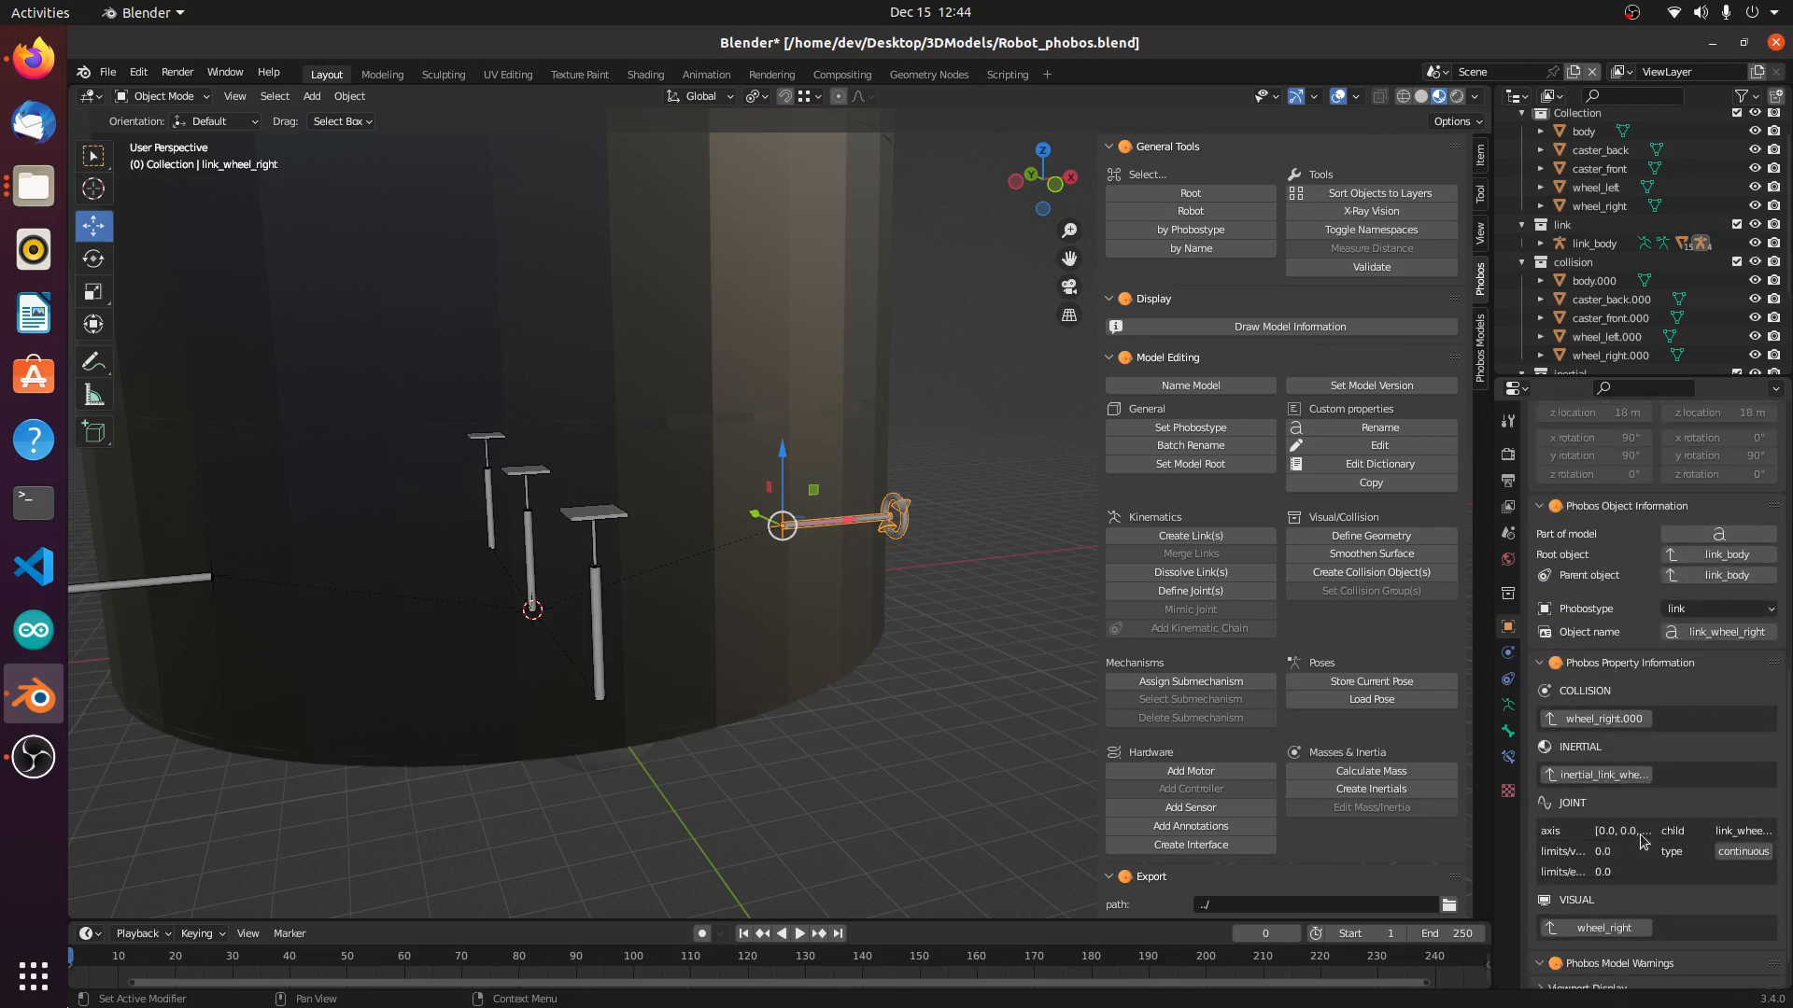
pyautogui.scroll(-1, 1644, 842)
pyautogui.scroll(-1, 1326, 831)
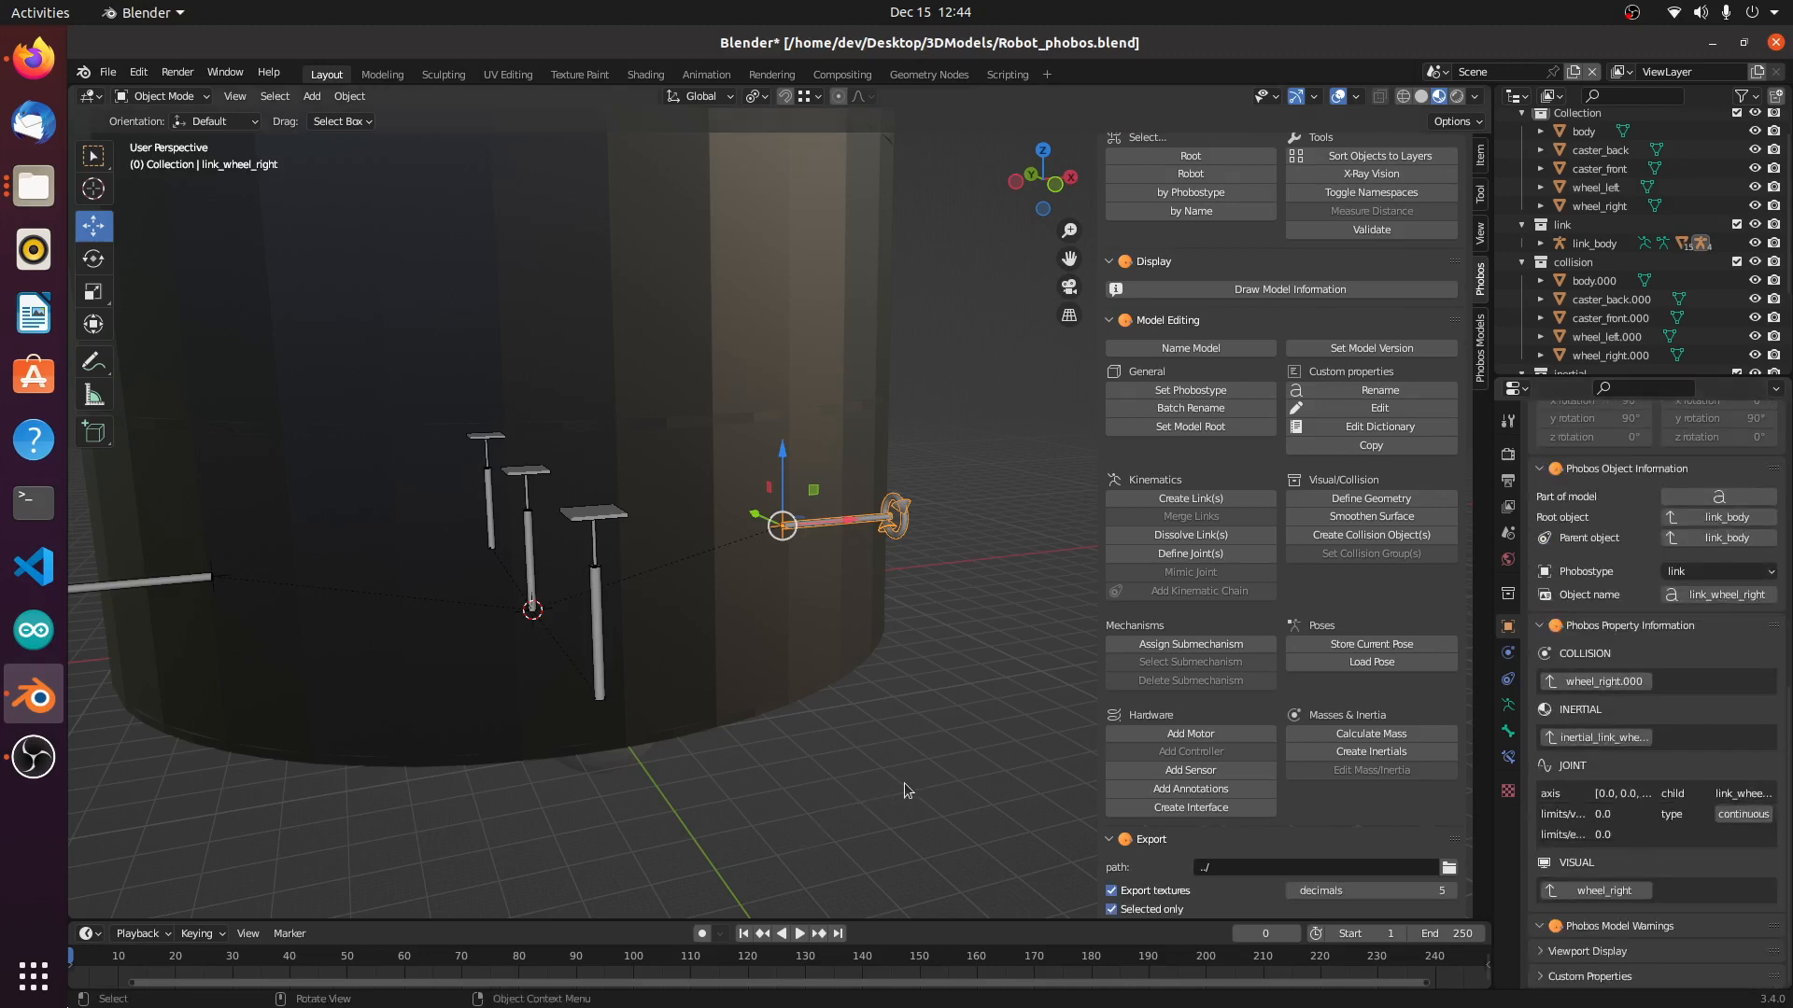
# Step: Save the robot model to Robot_phobos.blend
pyautogui.moveTo(560, 873); pyautogui.dragTo(763, 825, button='middle')
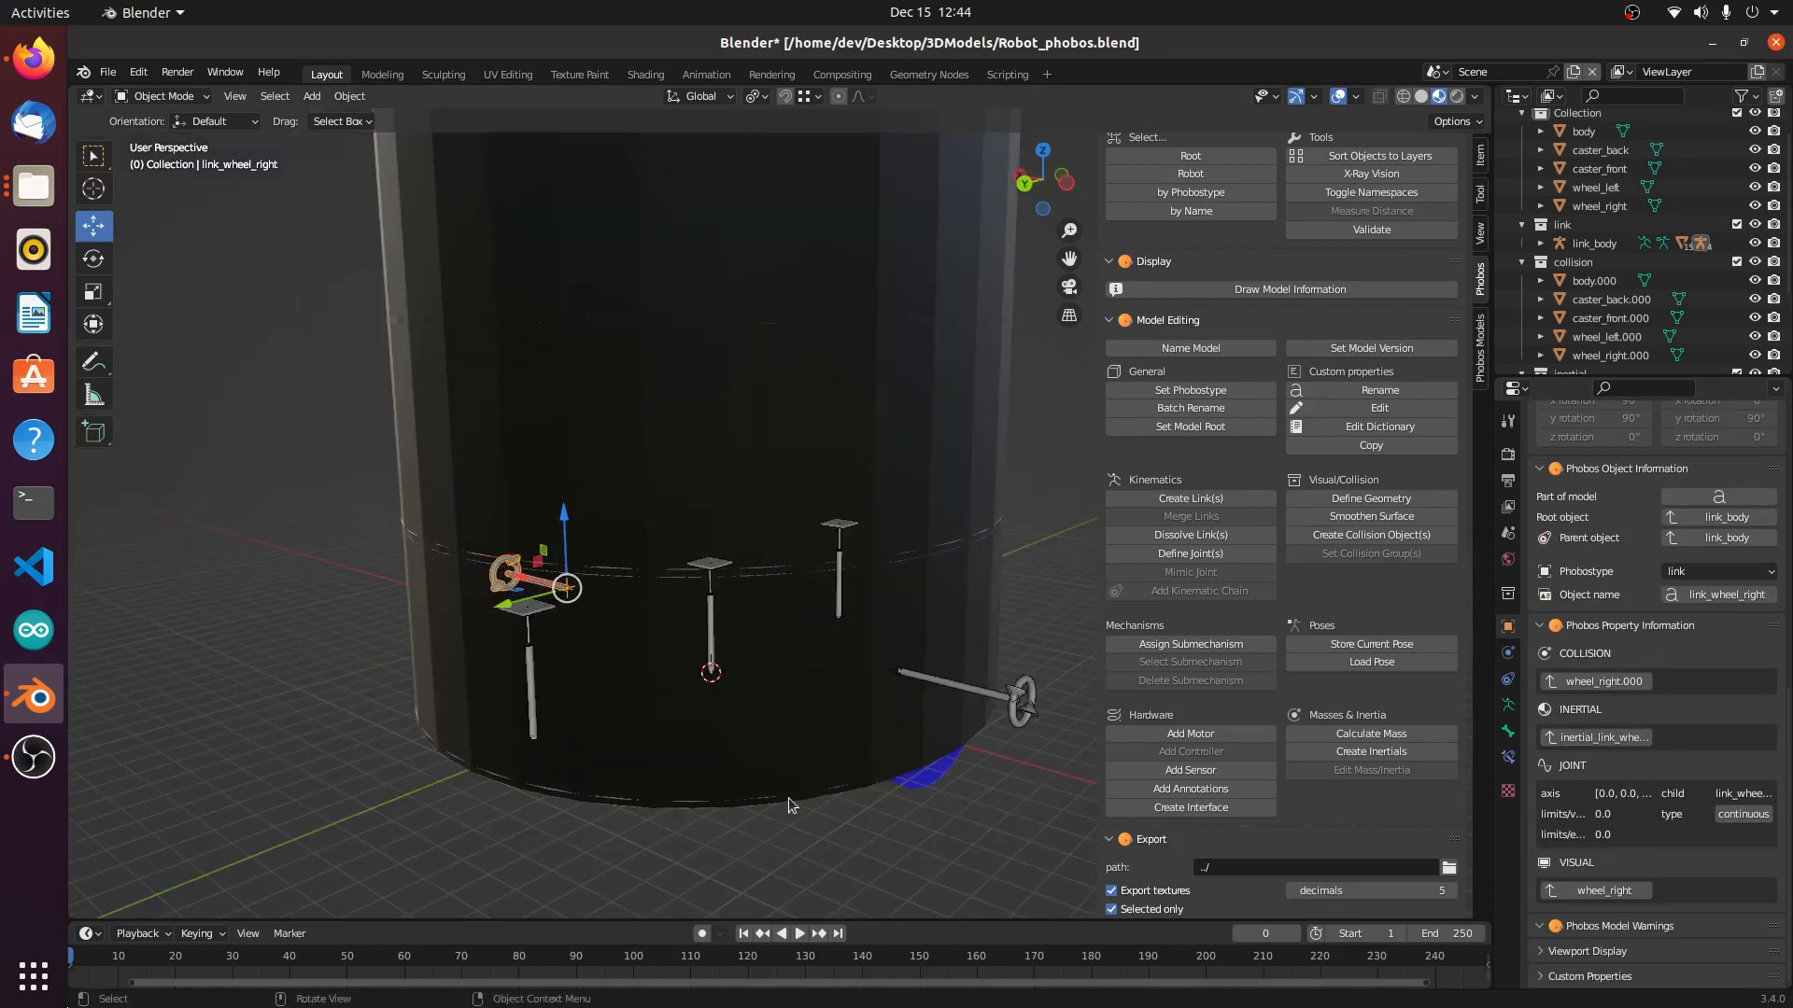
pyautogui.scroll(-1, 789, 798)
pyautogui.hotkey('ctrl', 's')
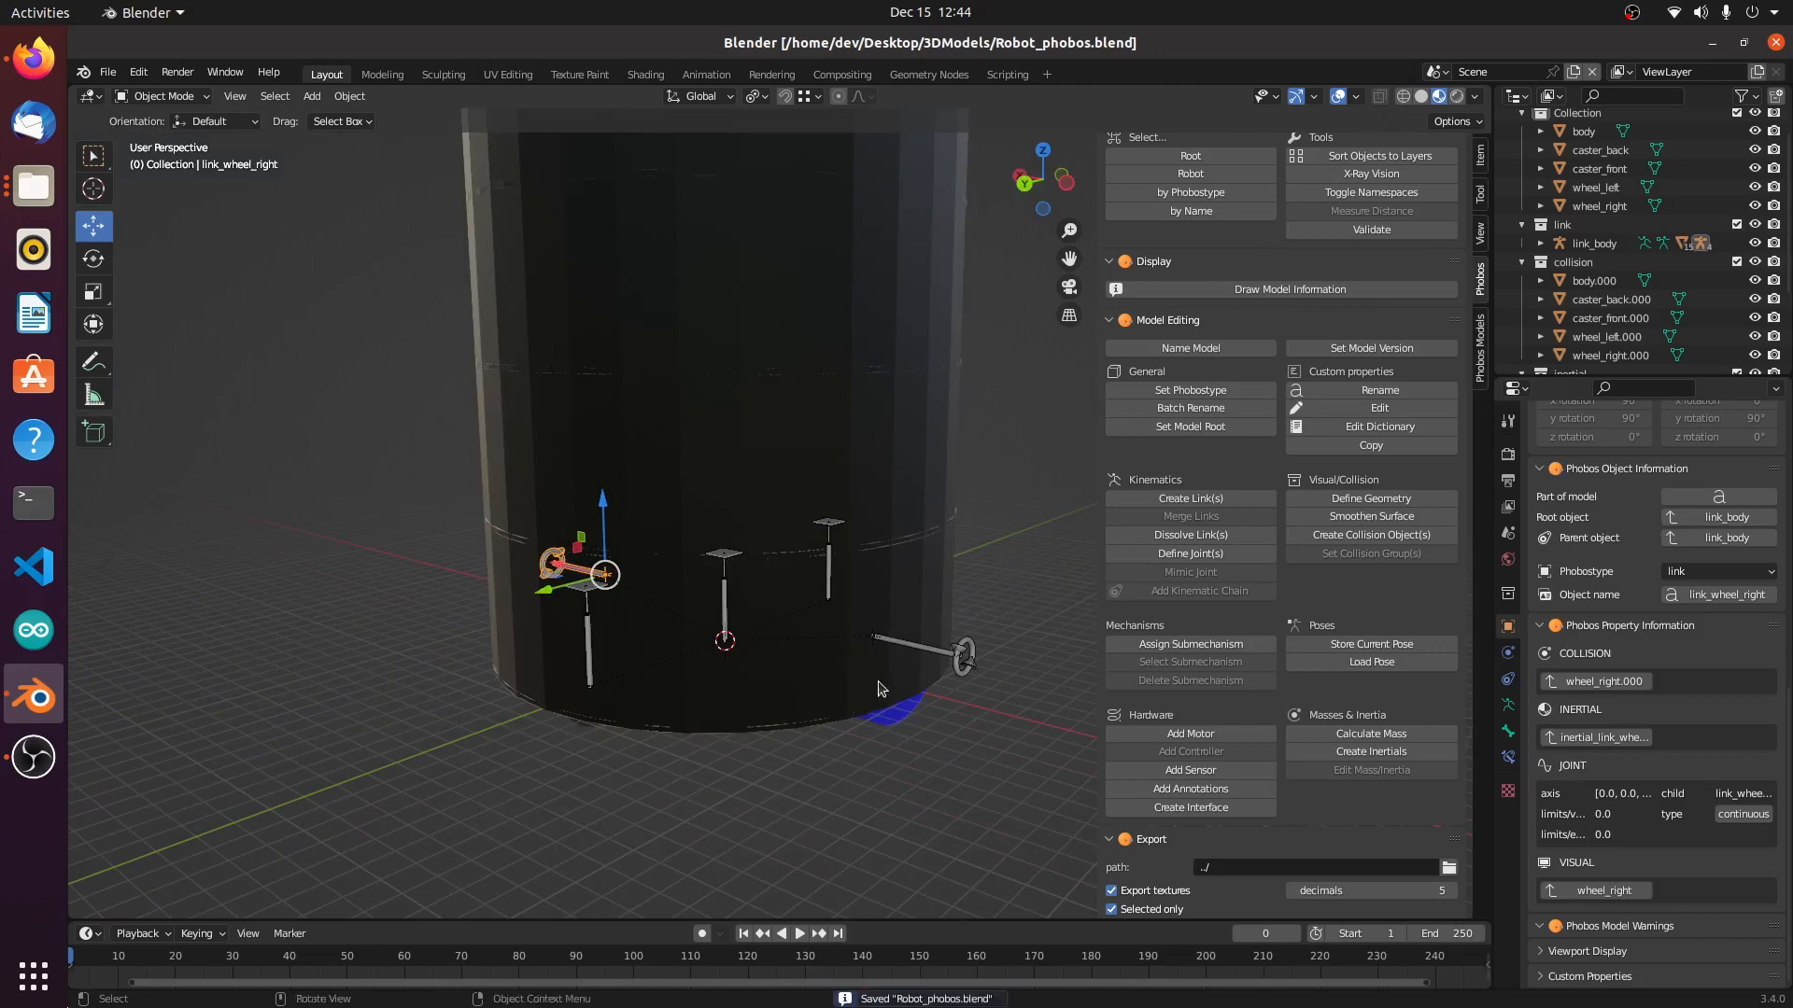
# Step: Select all objects in the scene and set the Phobos export's mesh link format to stl
pyautogui.moveTo(759, 851); pyautogui.dragTo(687, 826, button='middle')
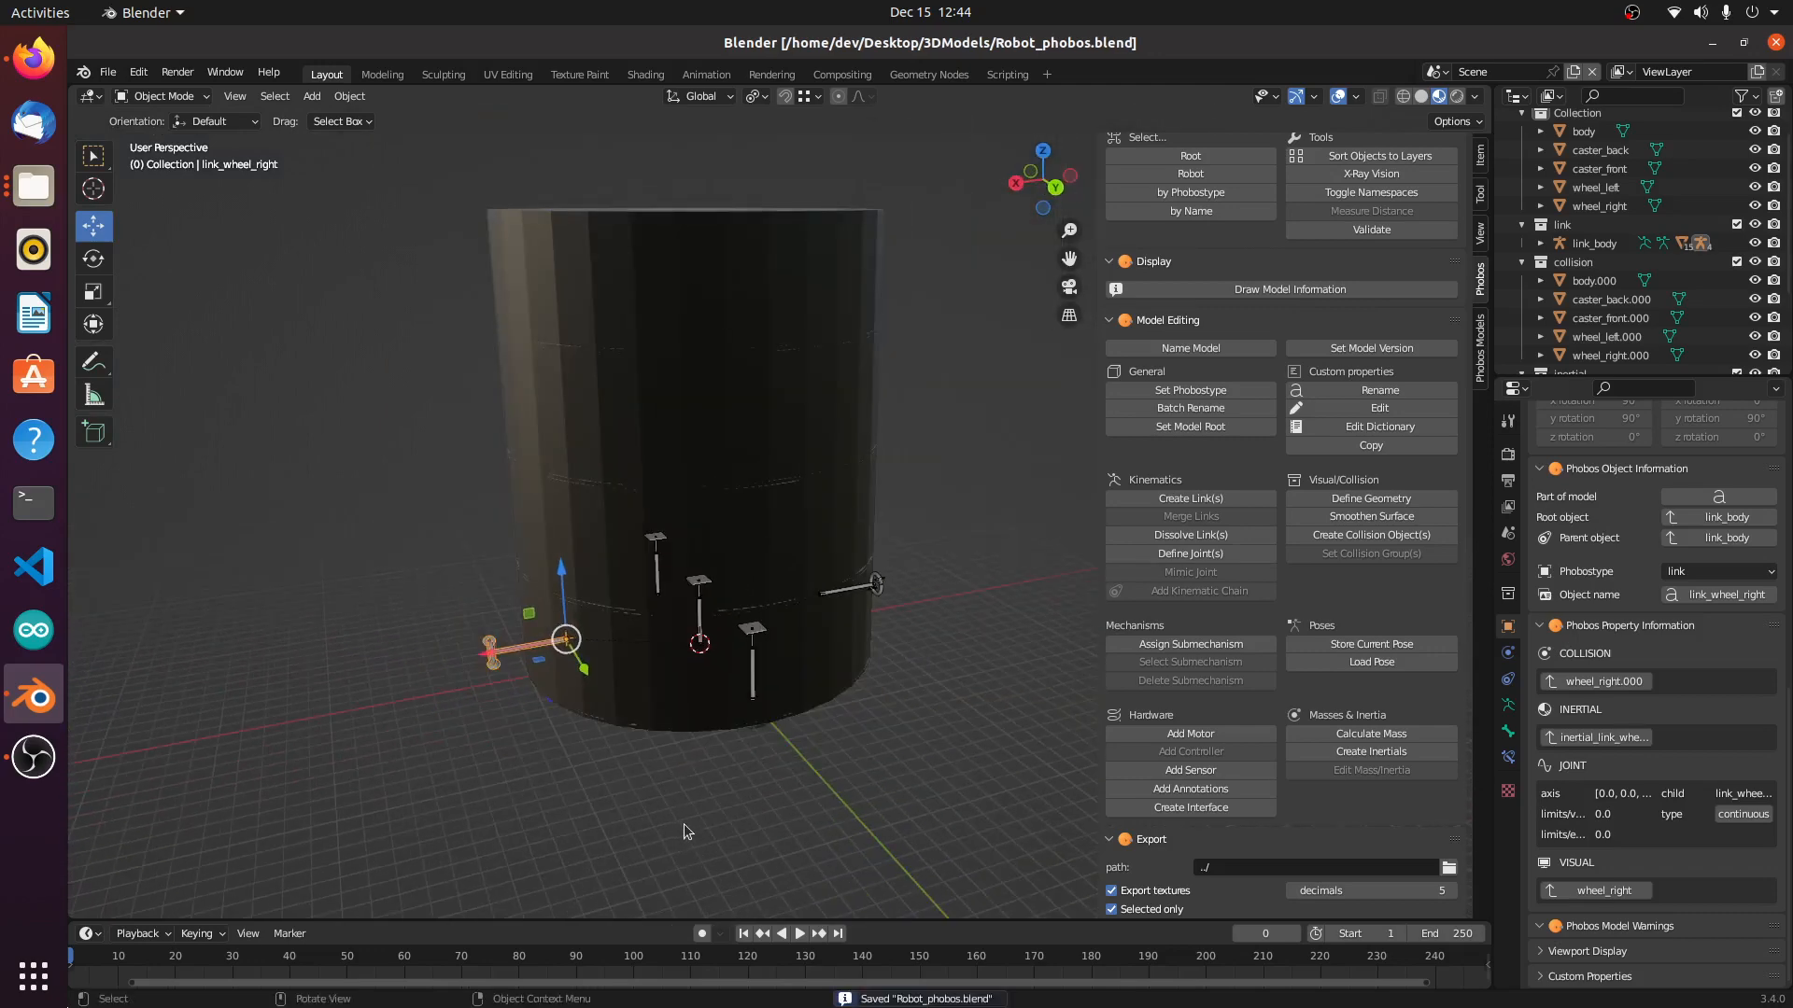
pyautogui.press('a')
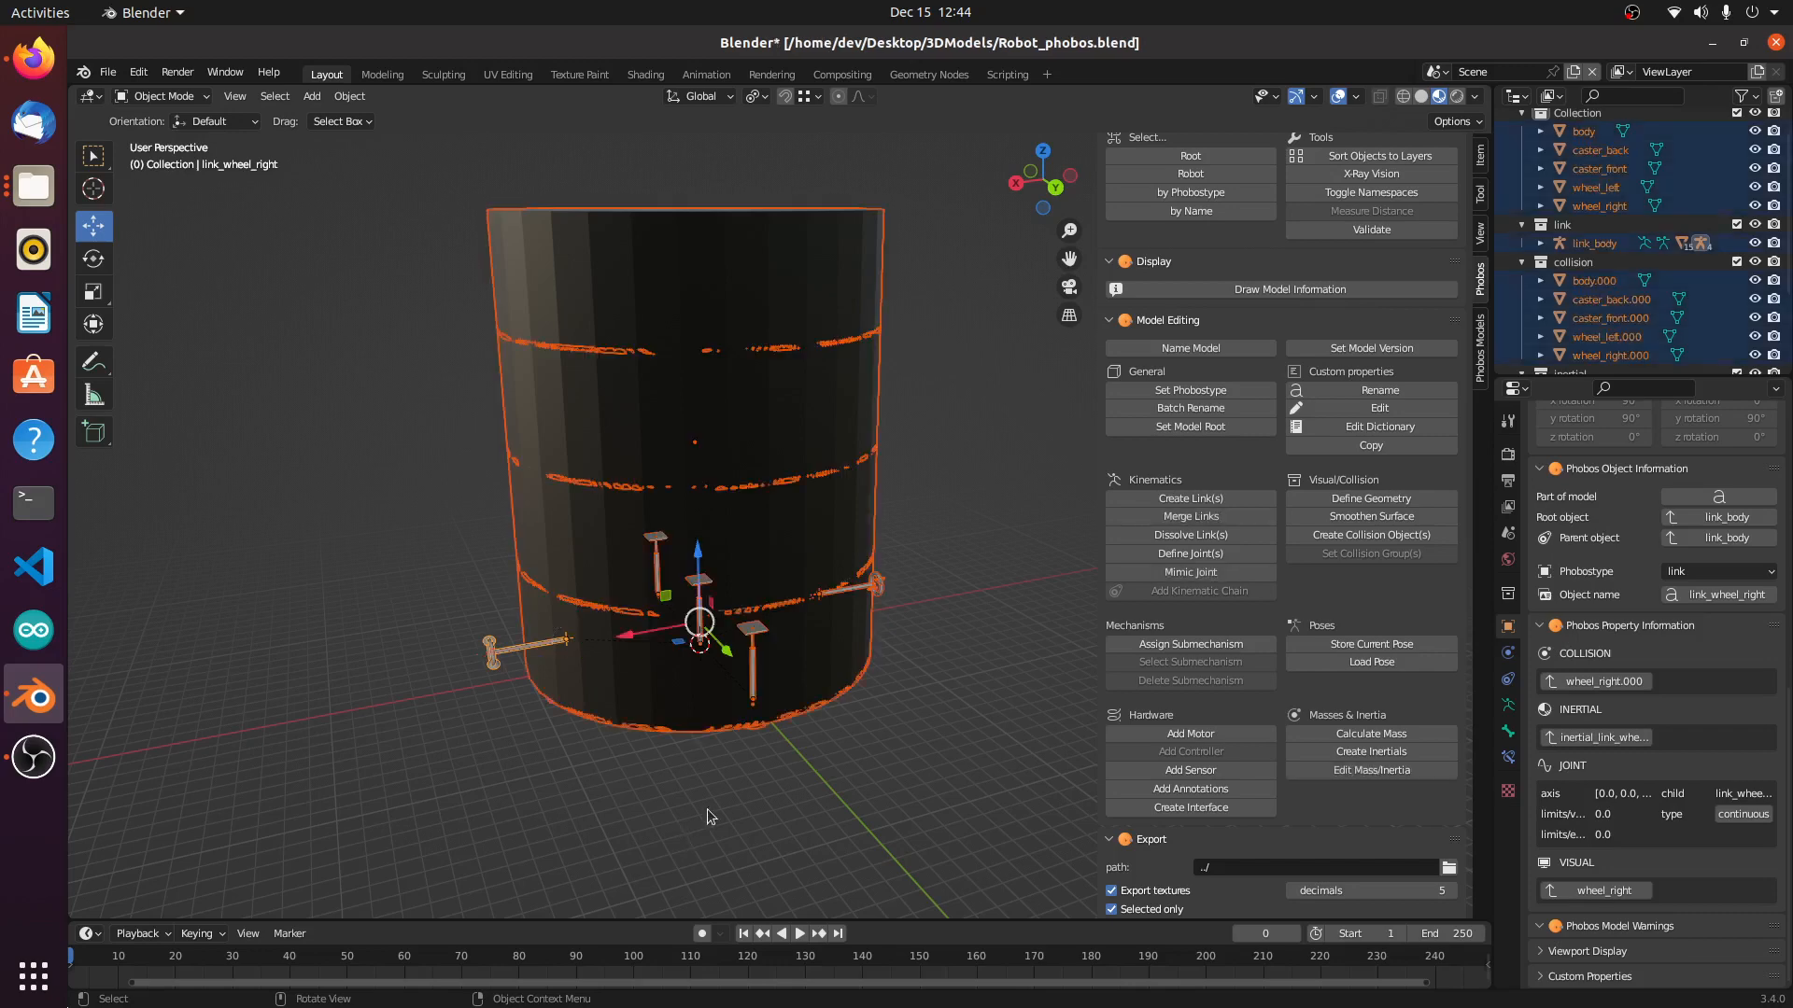
pyautogui.scroll(-6, 1268, 738)
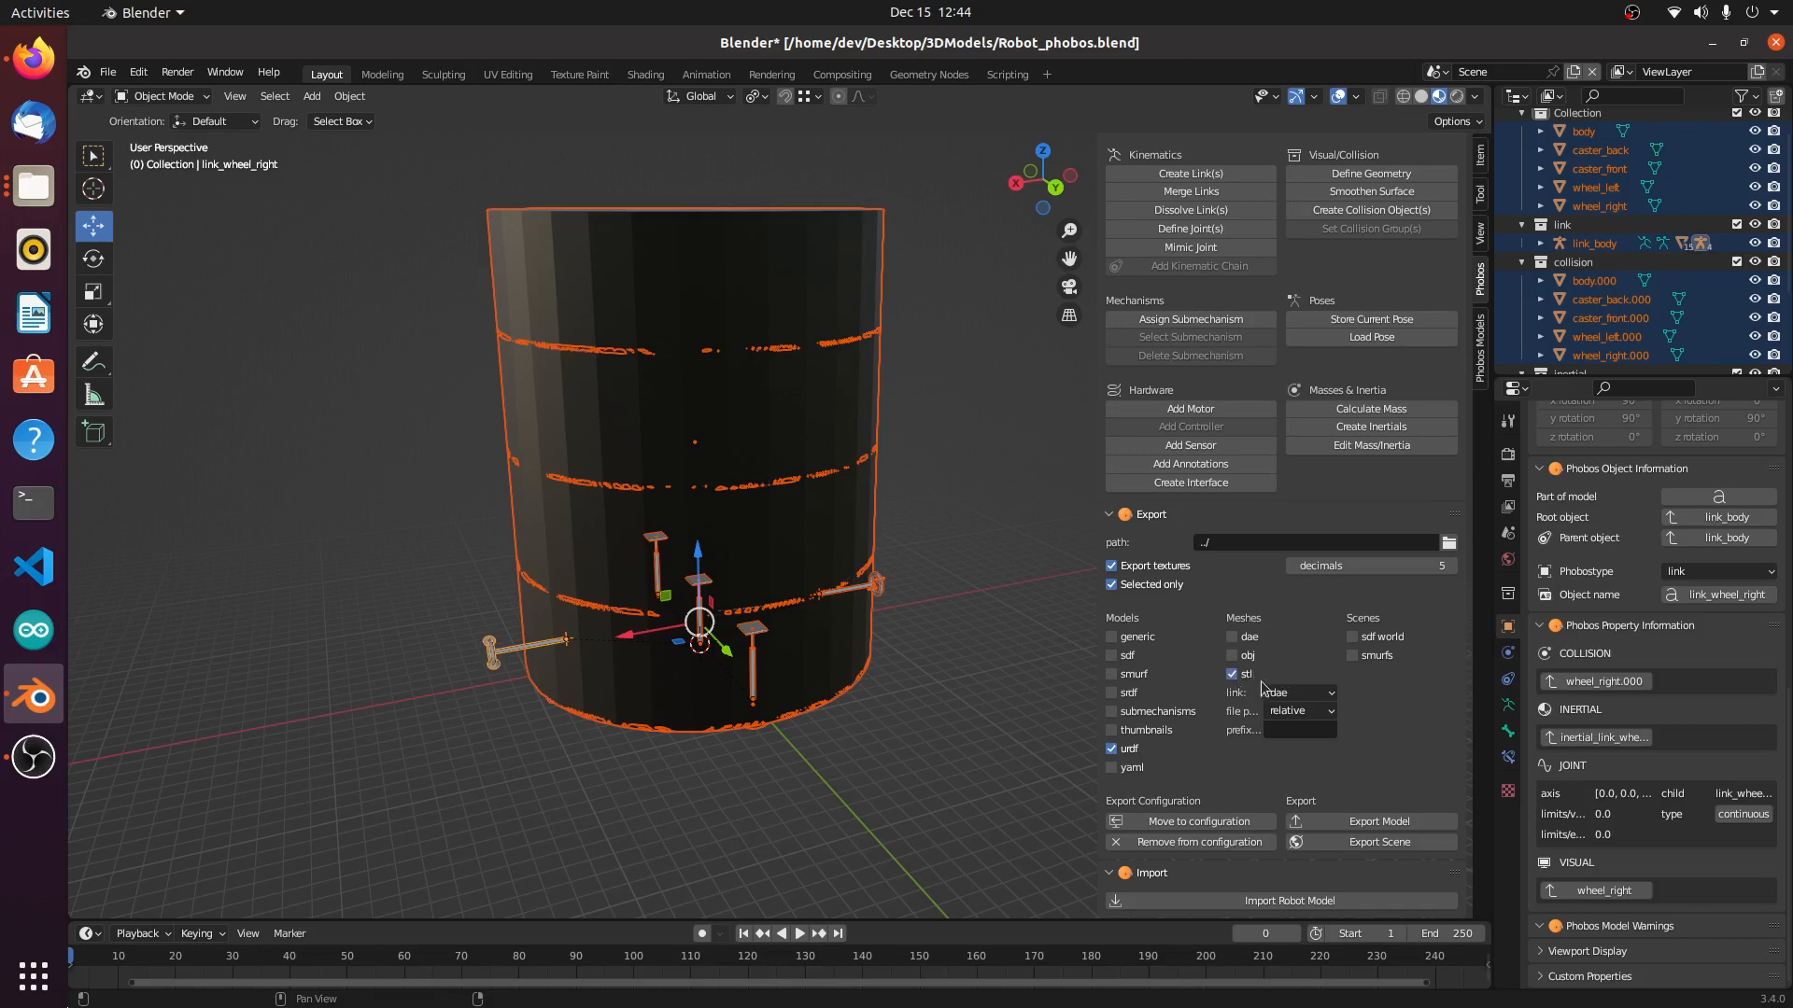
pyautogui.click(1324, 694)
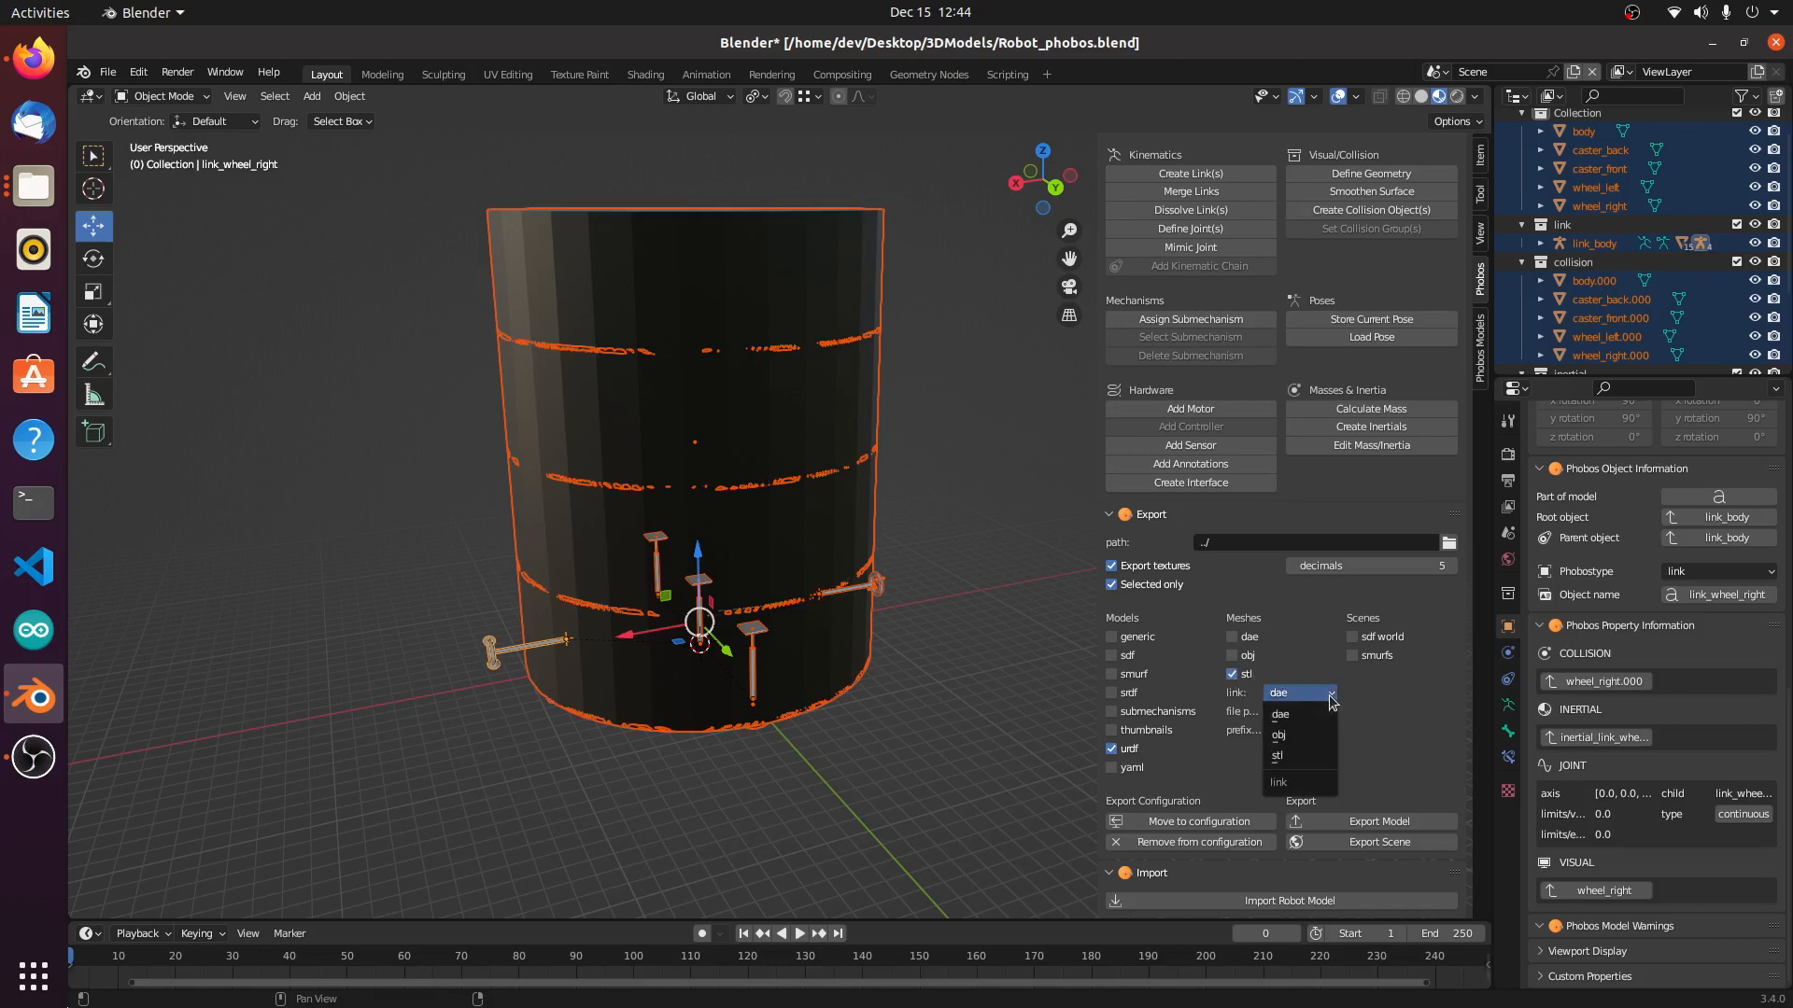
pyautogui.click(1318, 758)
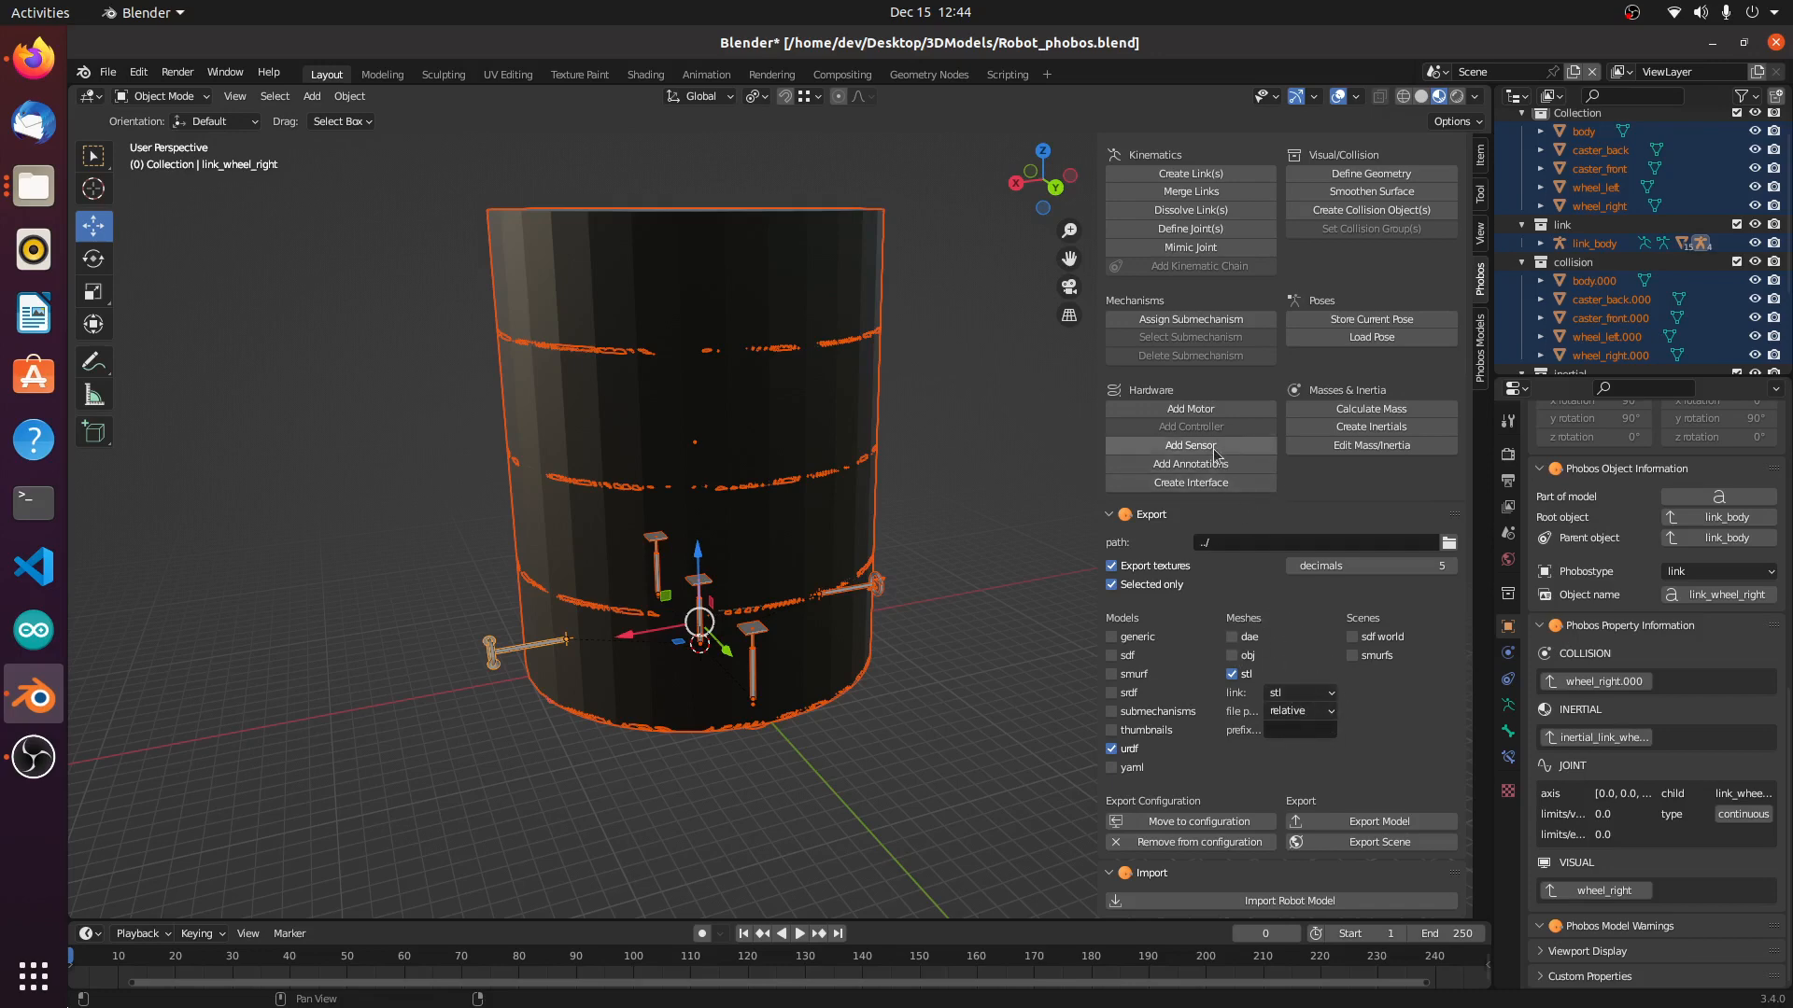
# Step: Name the Phobos model my_robot
pyautogui.scroll(4, 1232, 504)
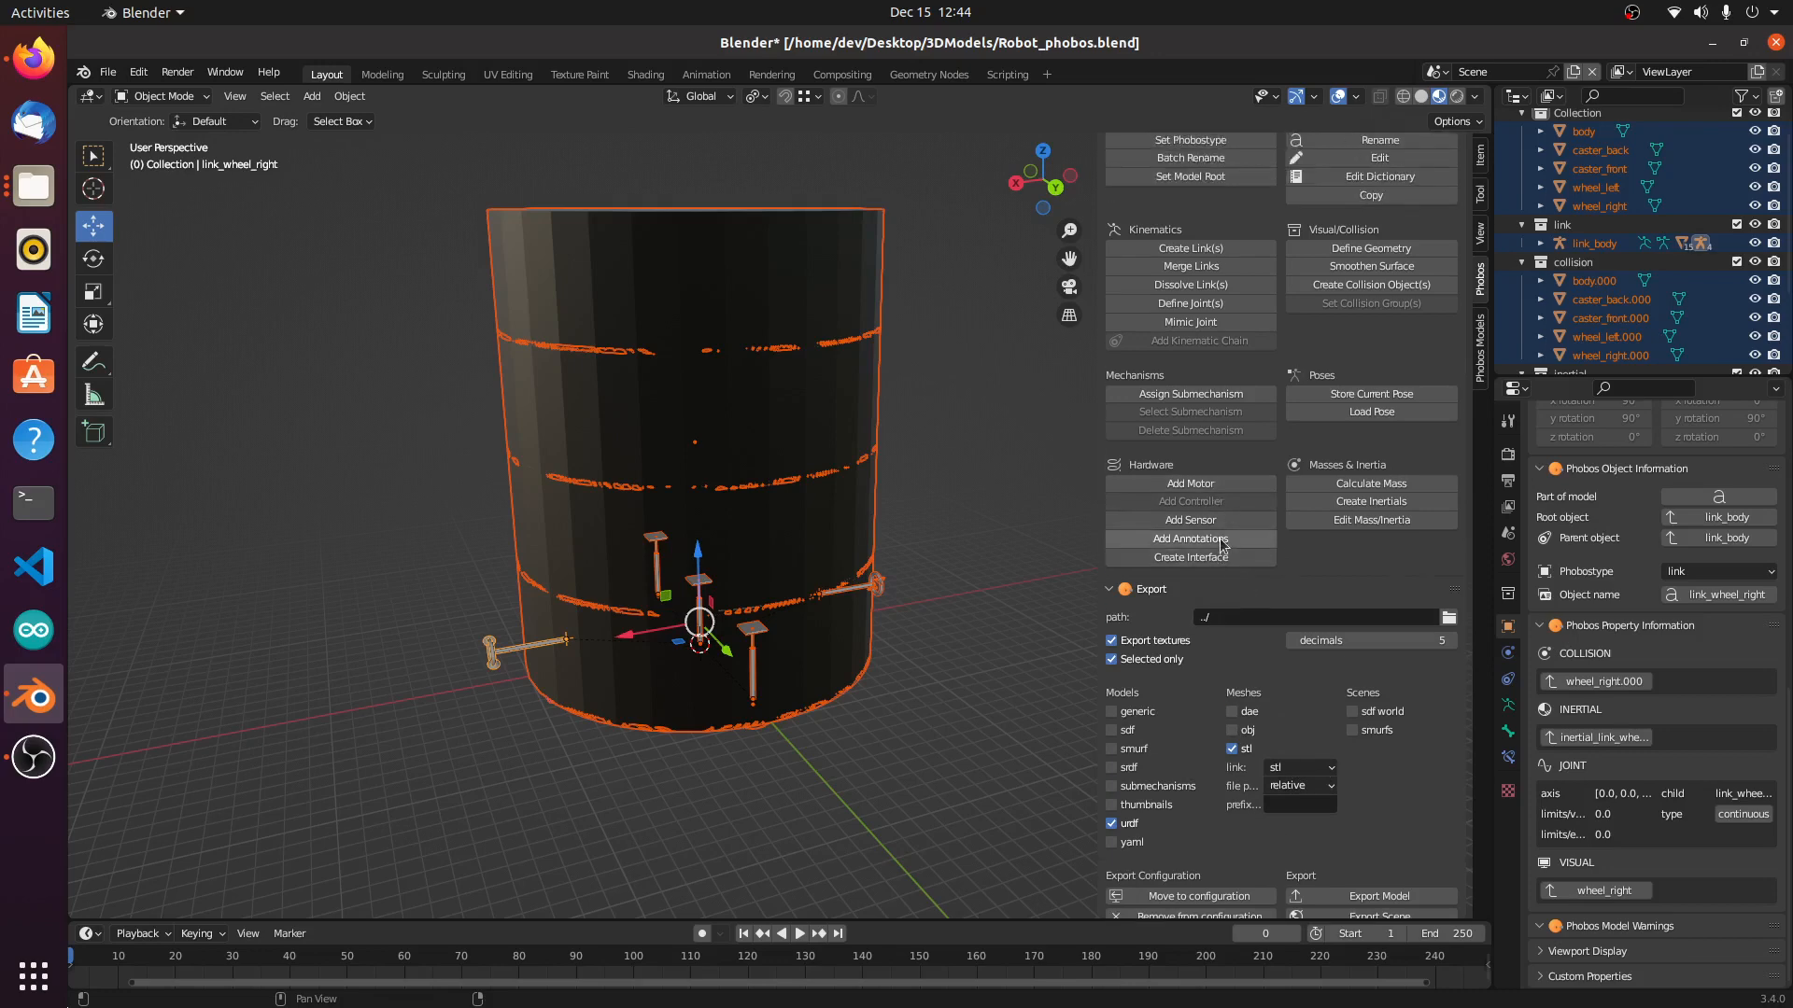
pyautogui.scroll(2, 1224, 280)
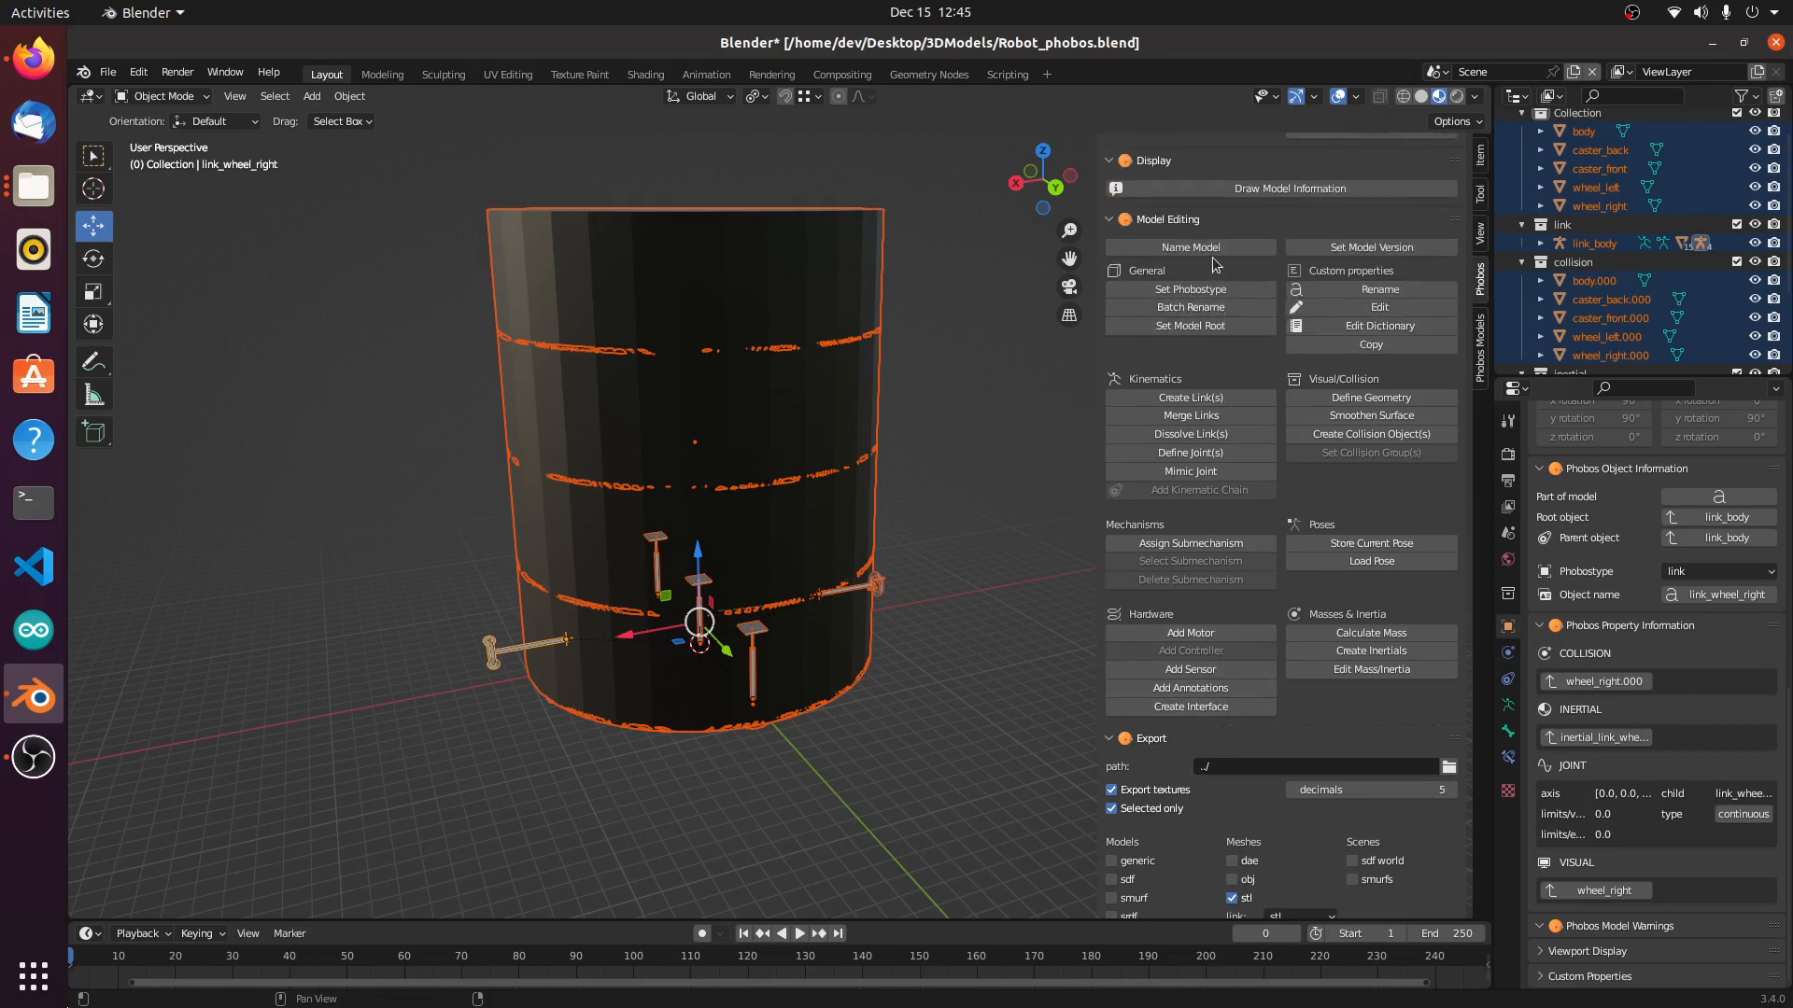
pyautogui.click(1210, 254)
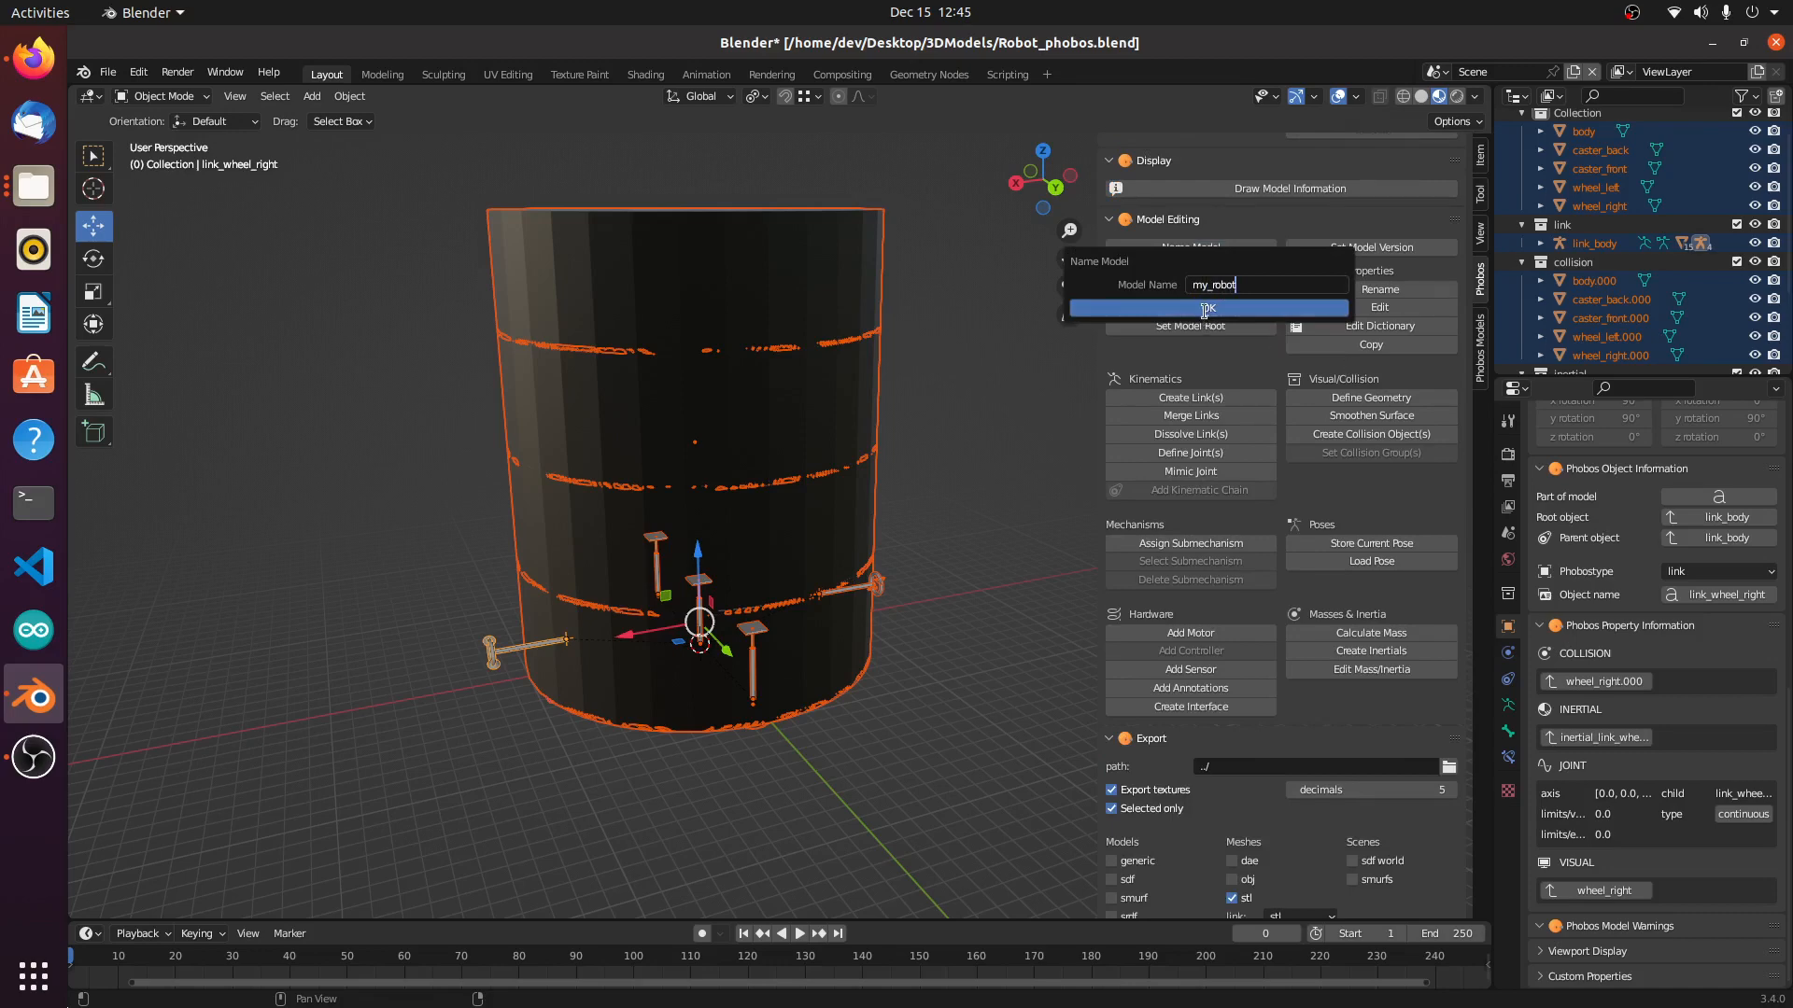
pyautogui.click(1205, 309)
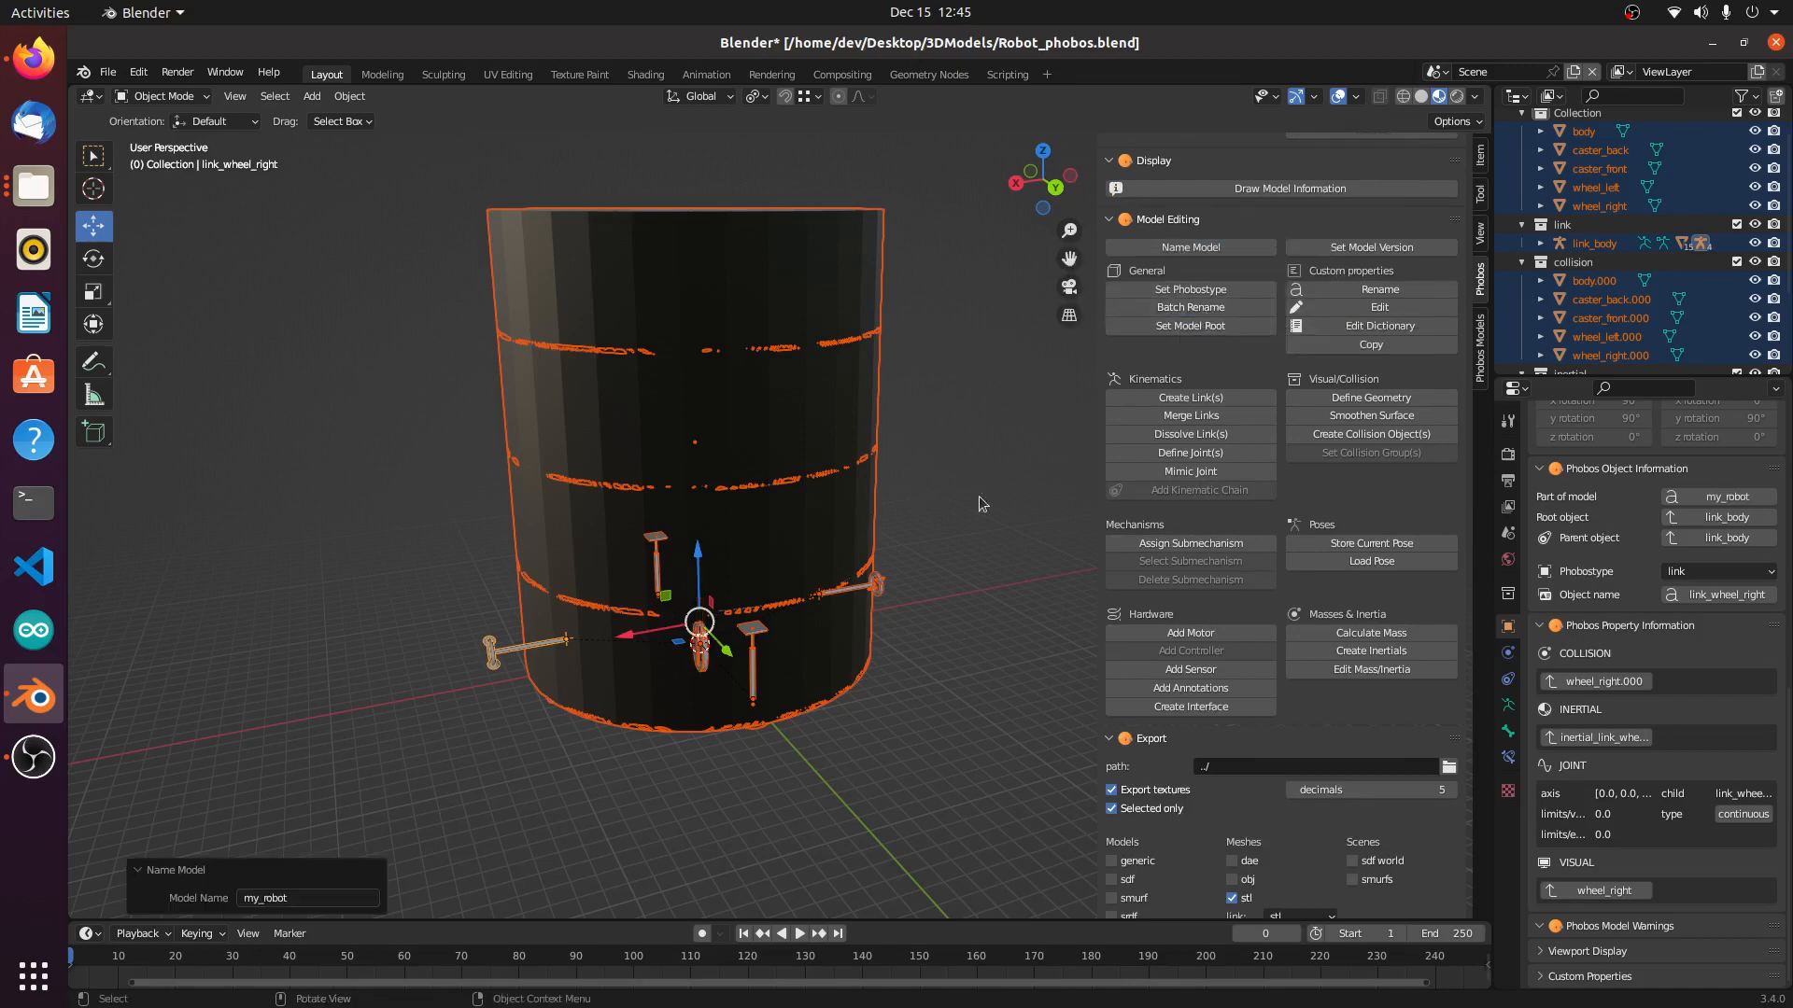
# Step: Export the selected model through Phobos as URDF with STL meshes
pyautogui.scroll(-2, 1272, 658)
pyautogui.scroll(-3, 1273, 658)
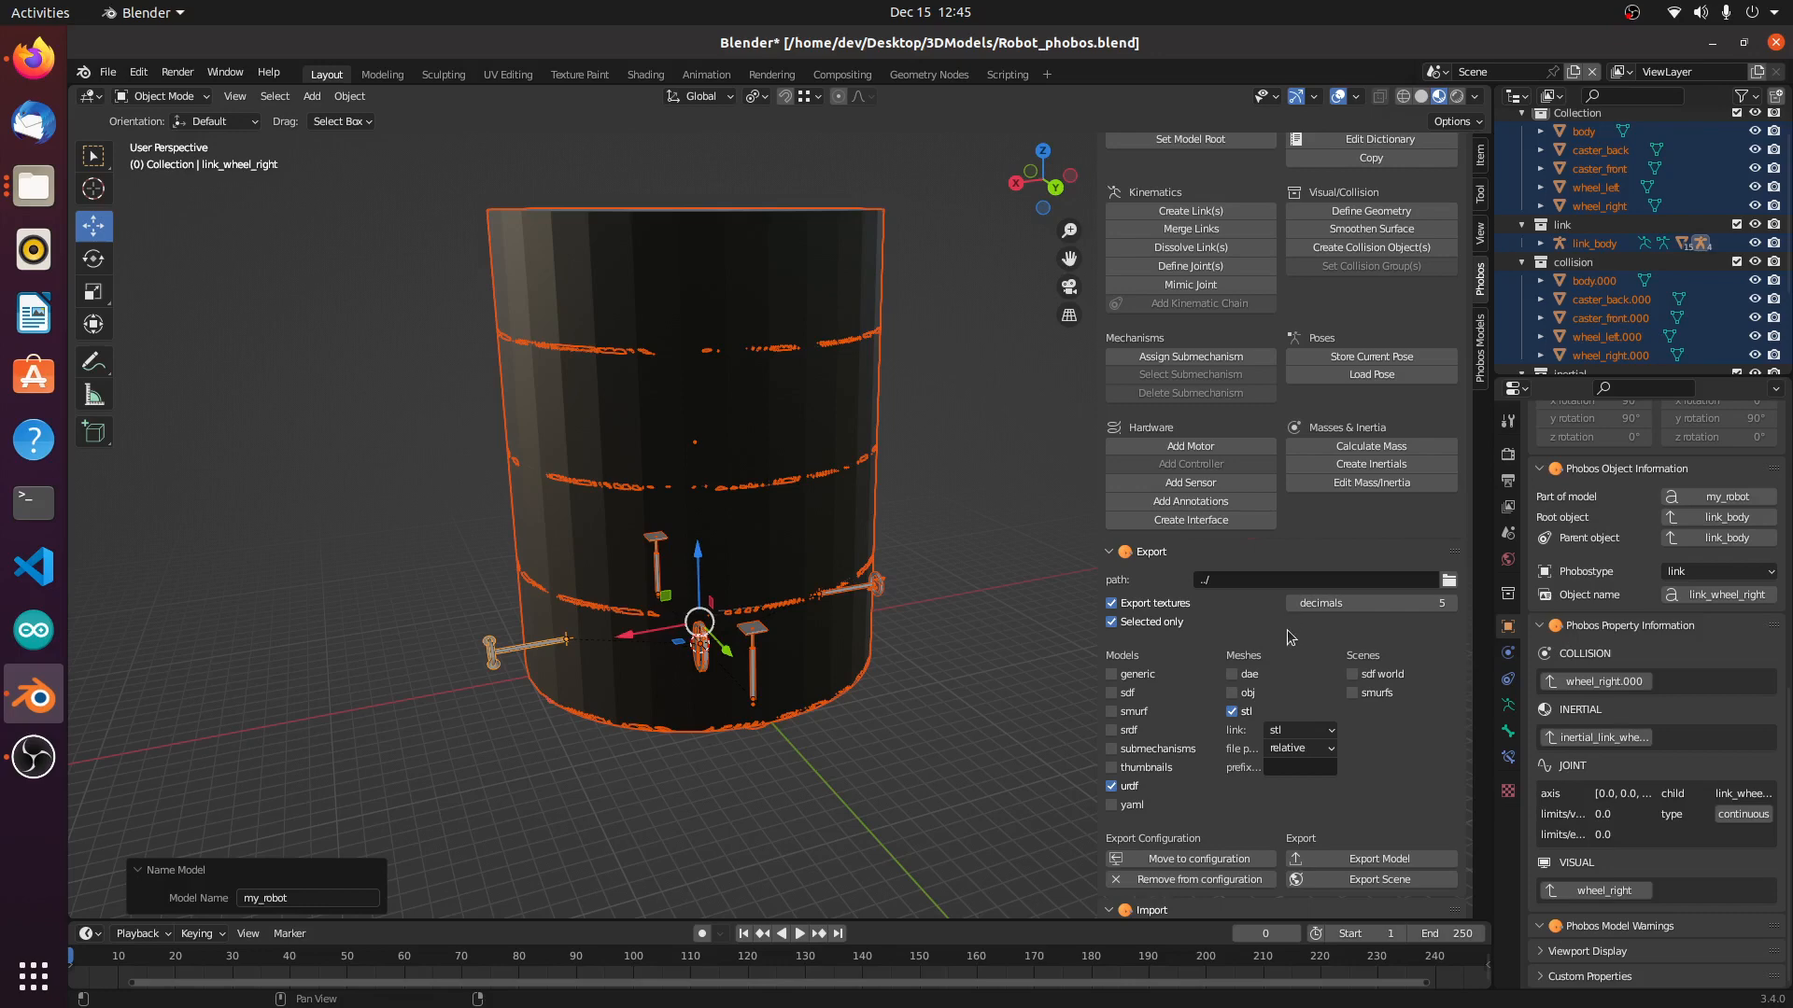
pyautogui.scroll(-1, 1287, 637)
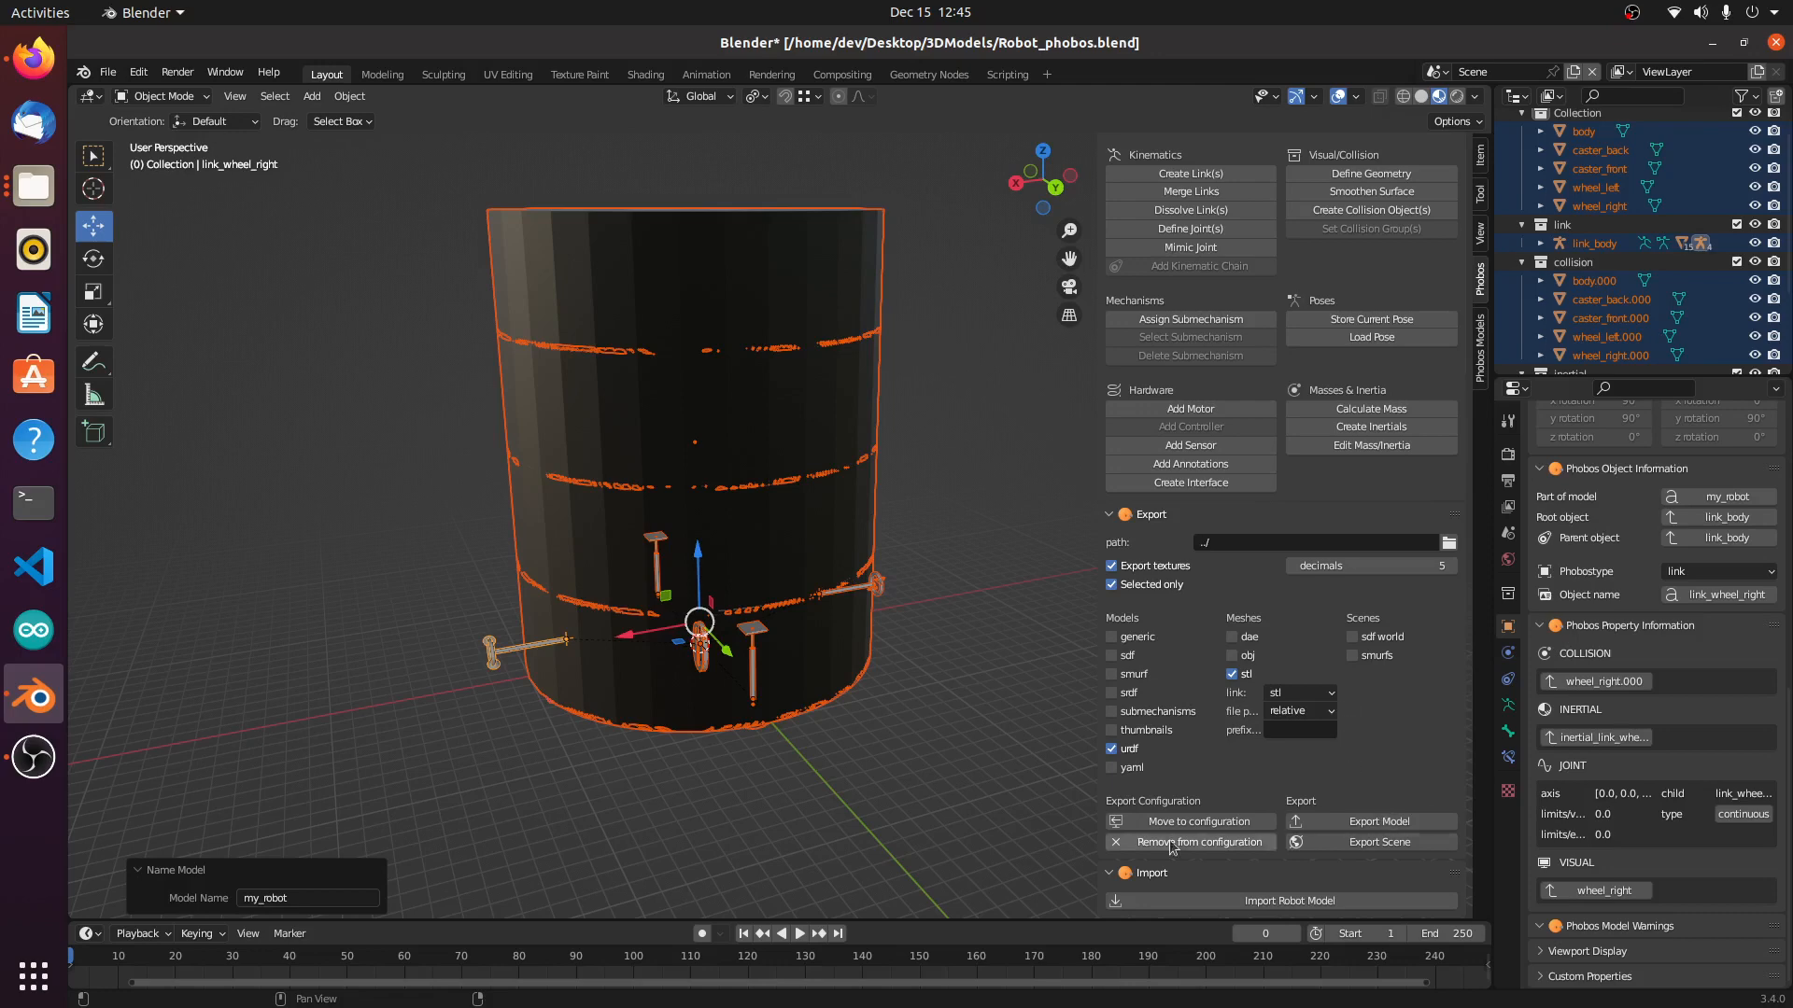
pyautogui.click(1375, 824)
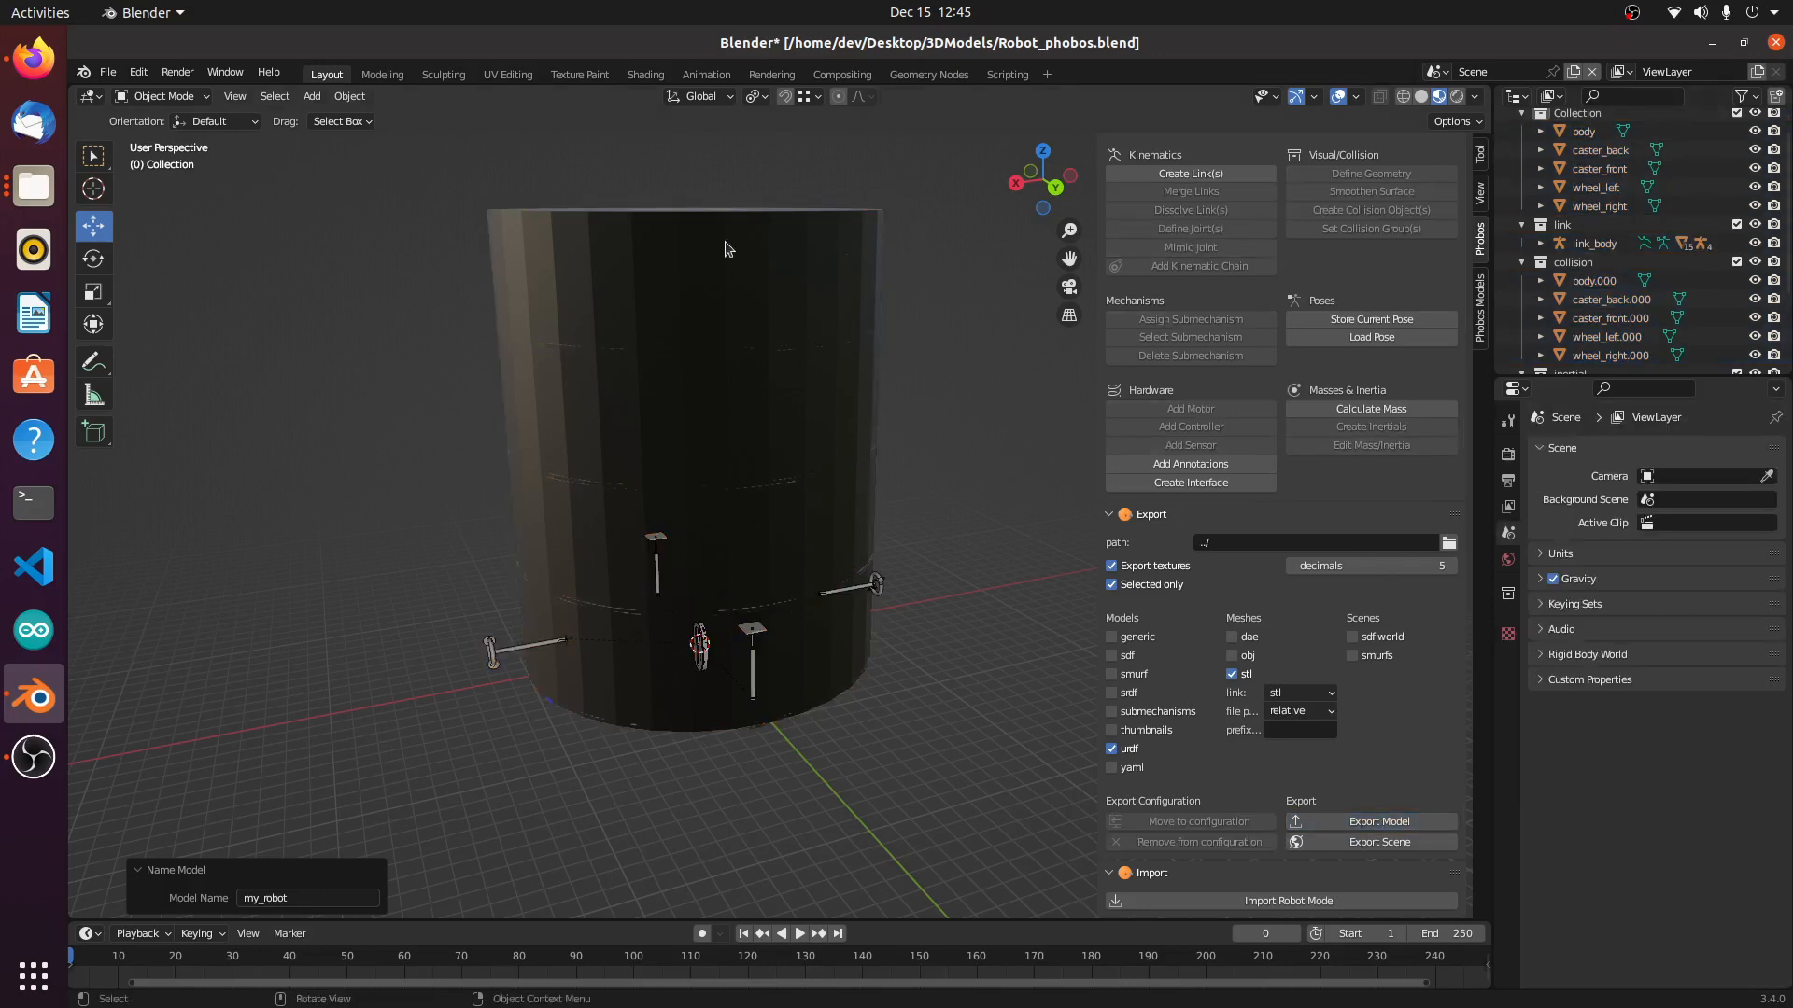
# Step: Switch to Files, bring up the 3DModels folder to look for the exported files, and minimize the Videos window
pyautogui.click(54, 202)
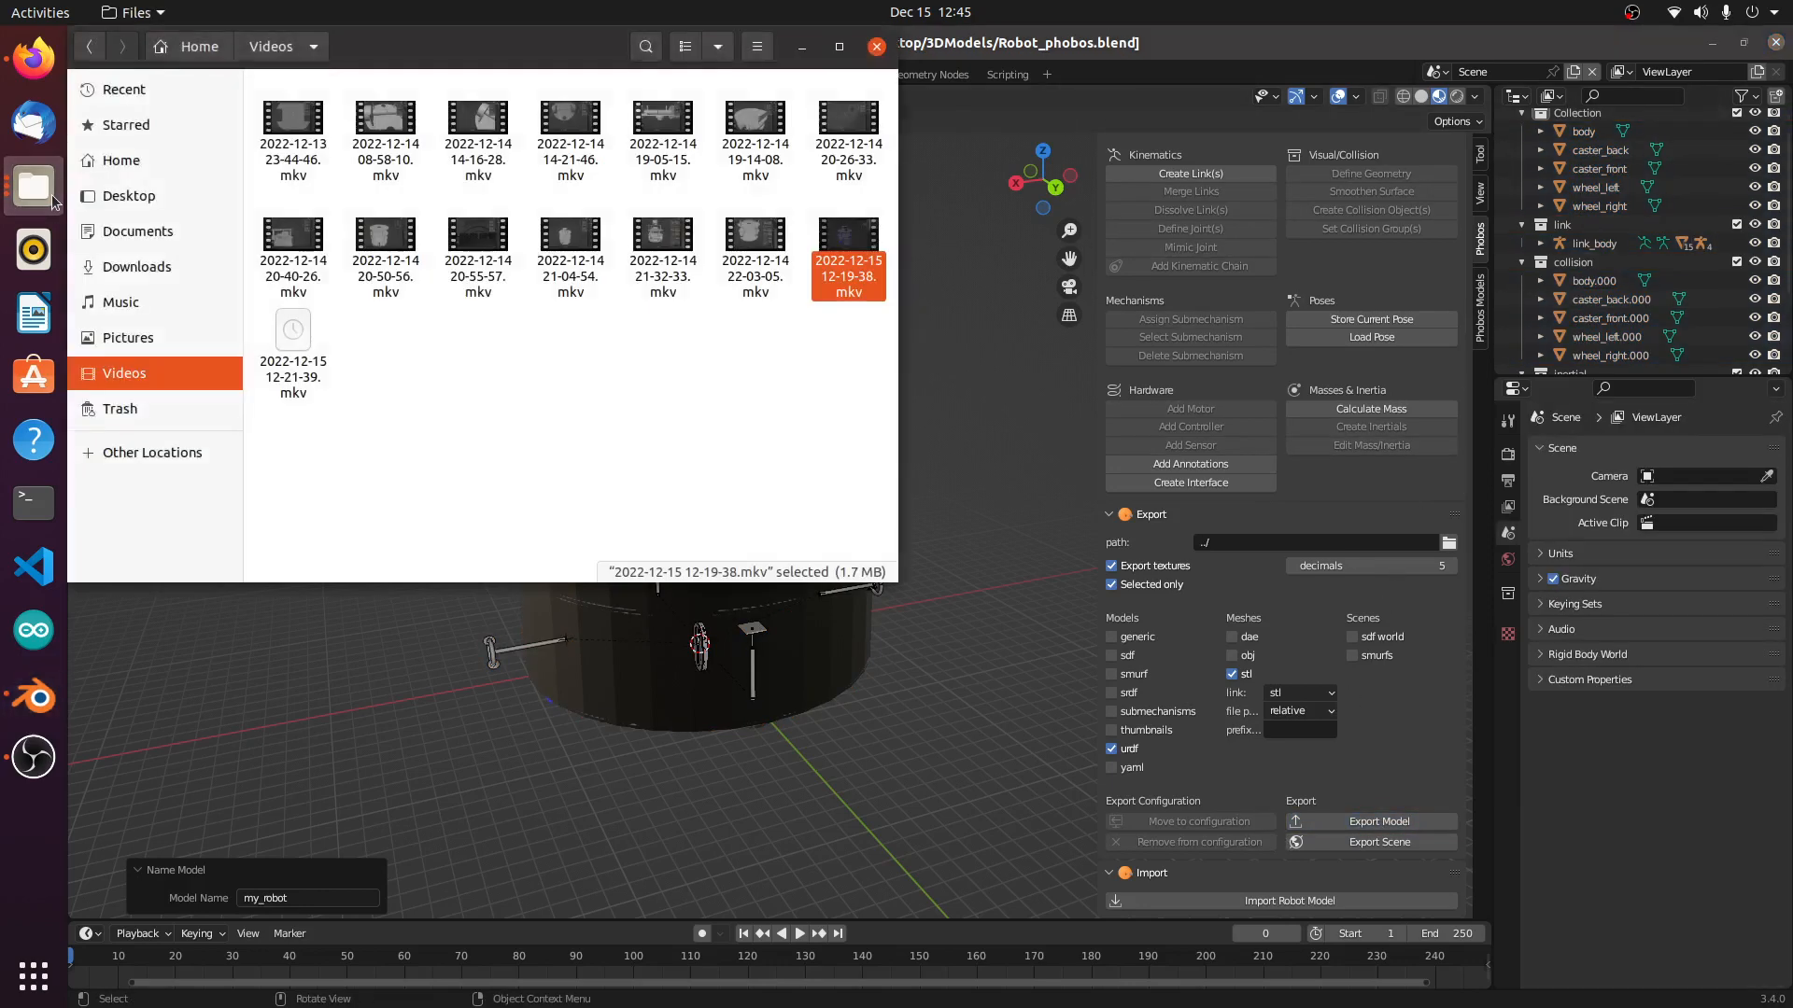
pyautogui.click(53, 202)
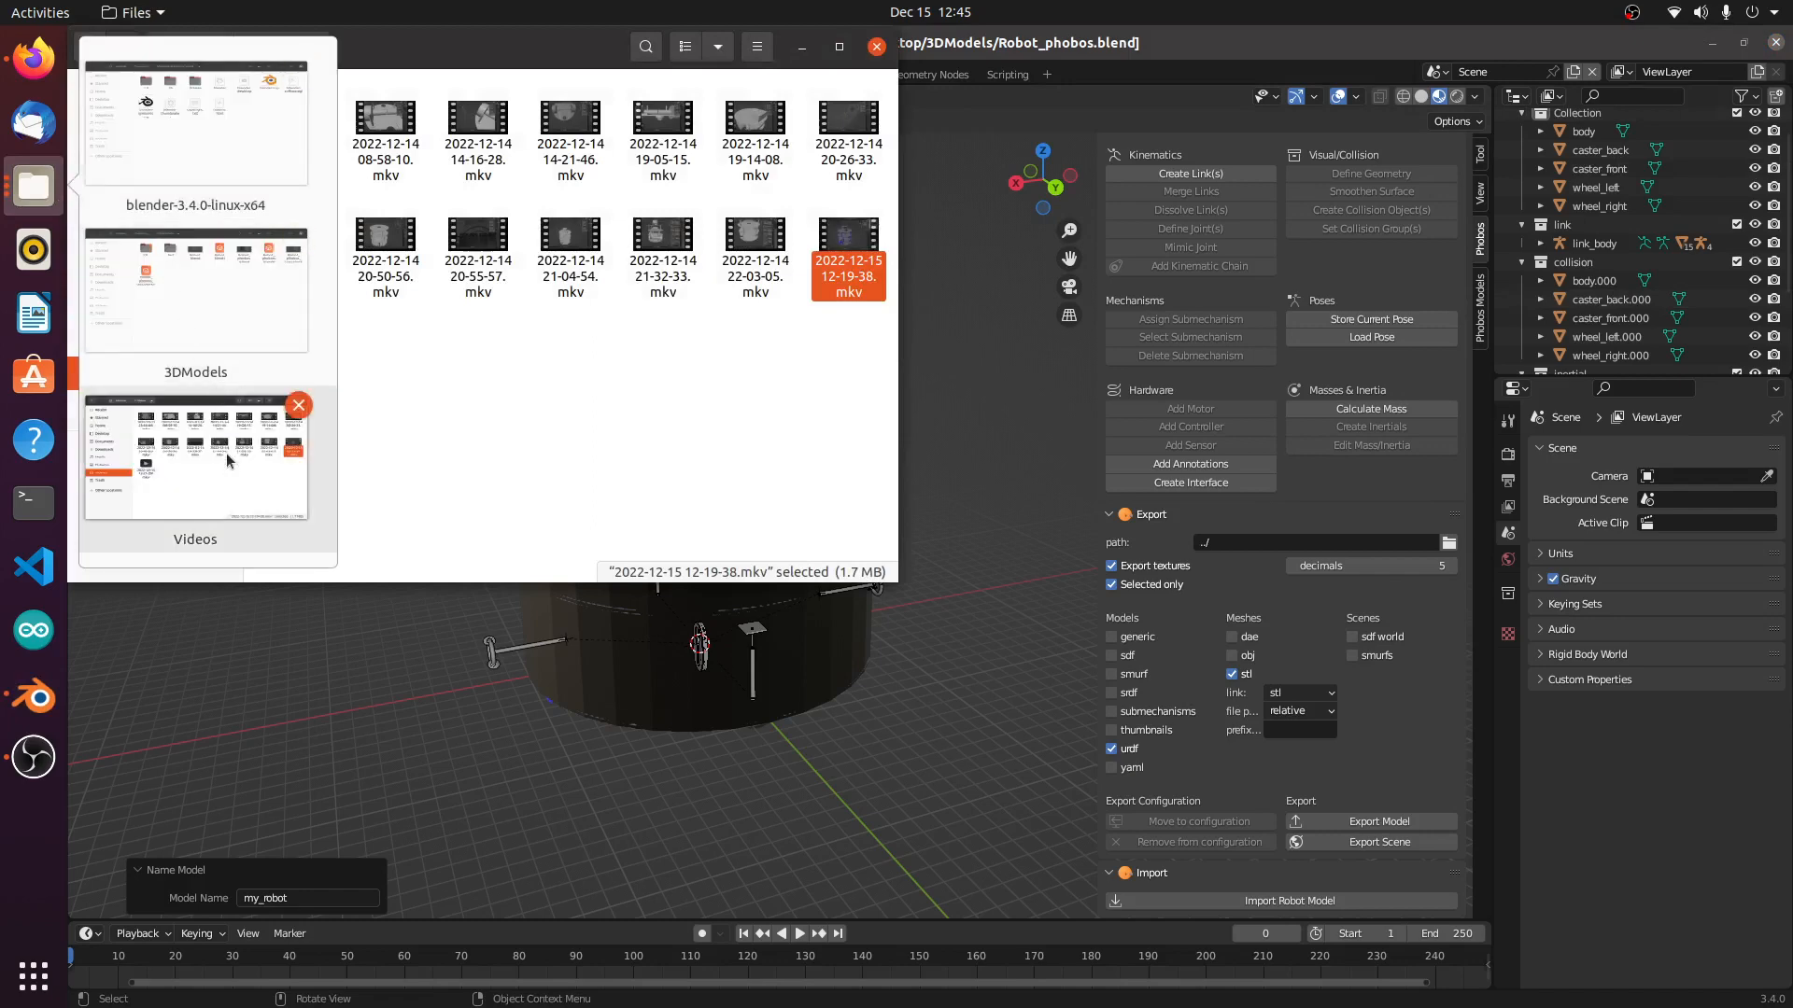
pyautogui.click(186, 316)
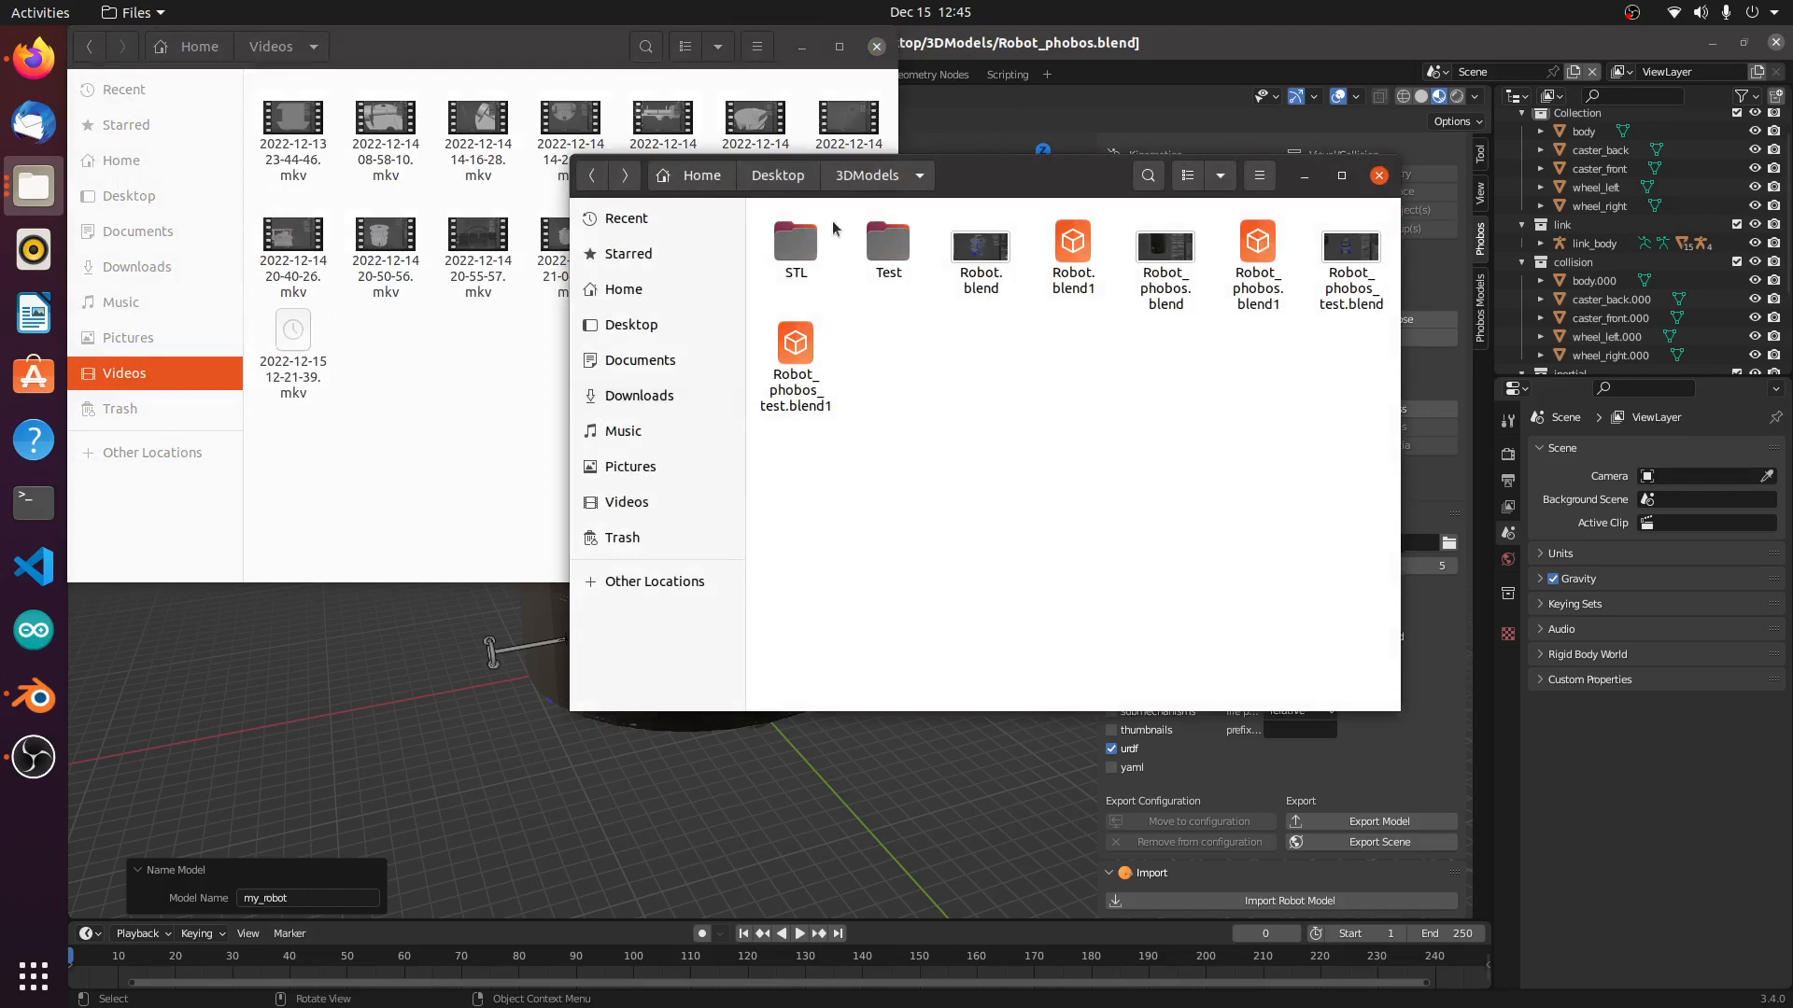
pyautogui.click(802, 48)
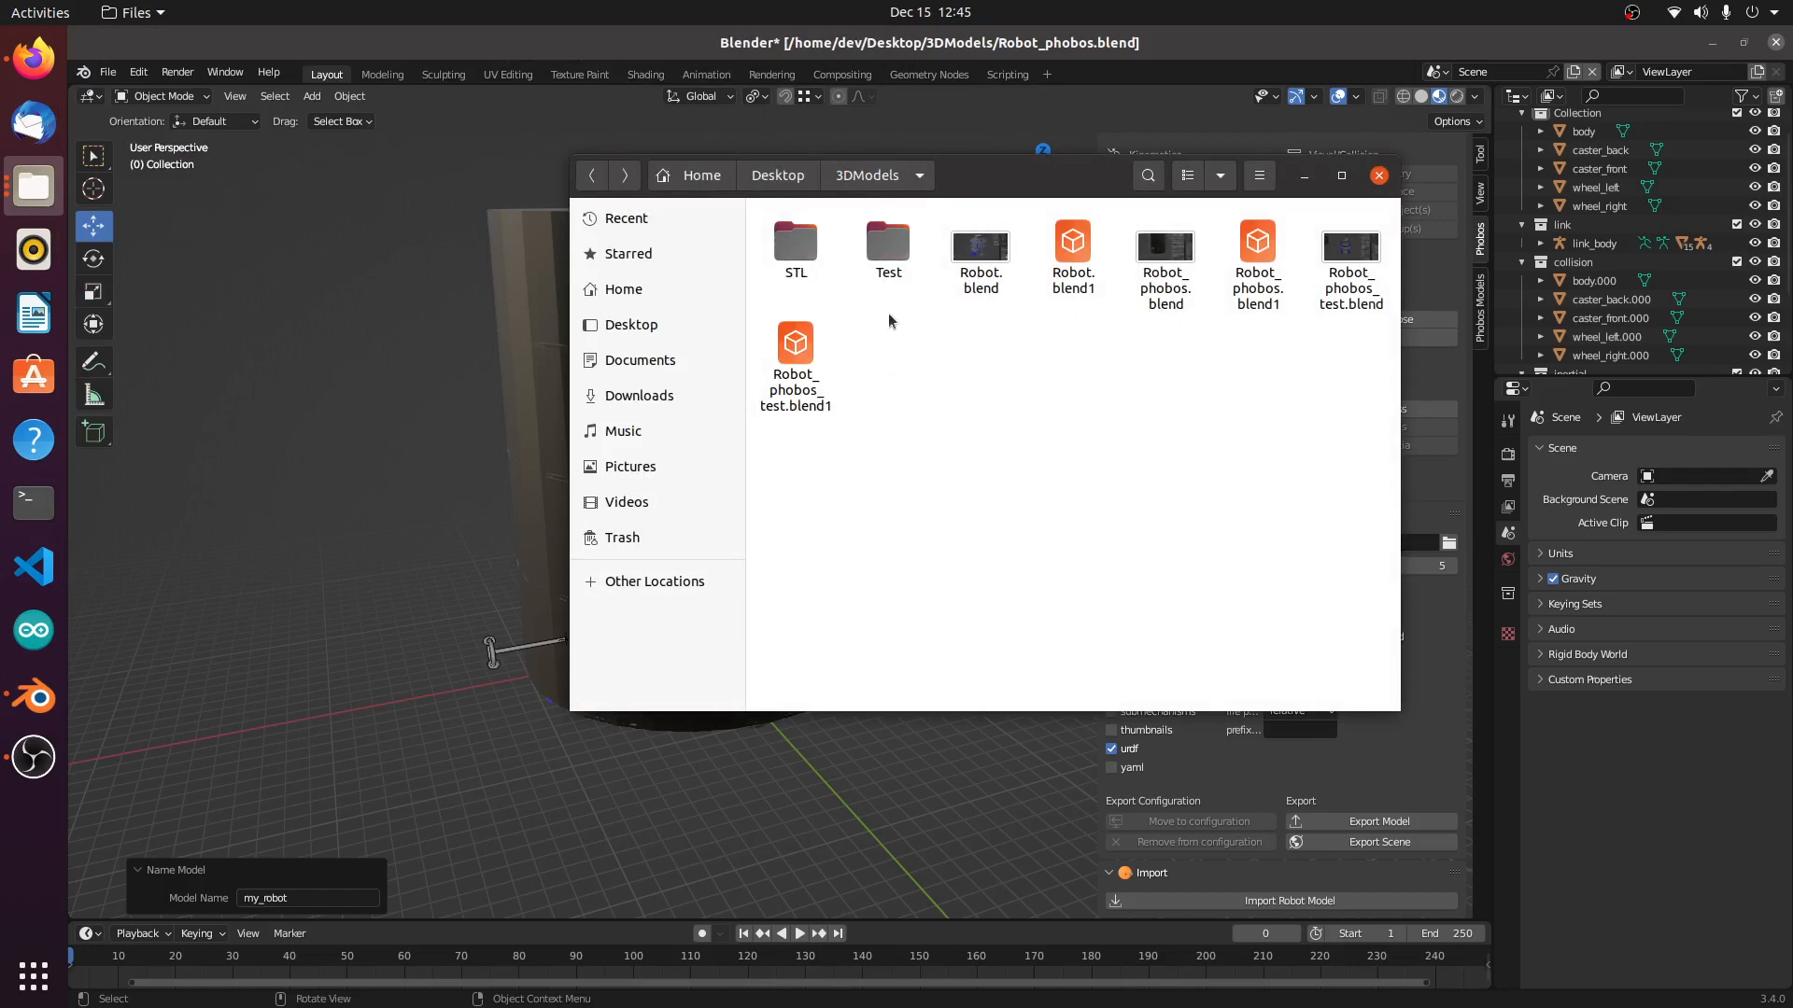
pyautogui.click(54, 193)
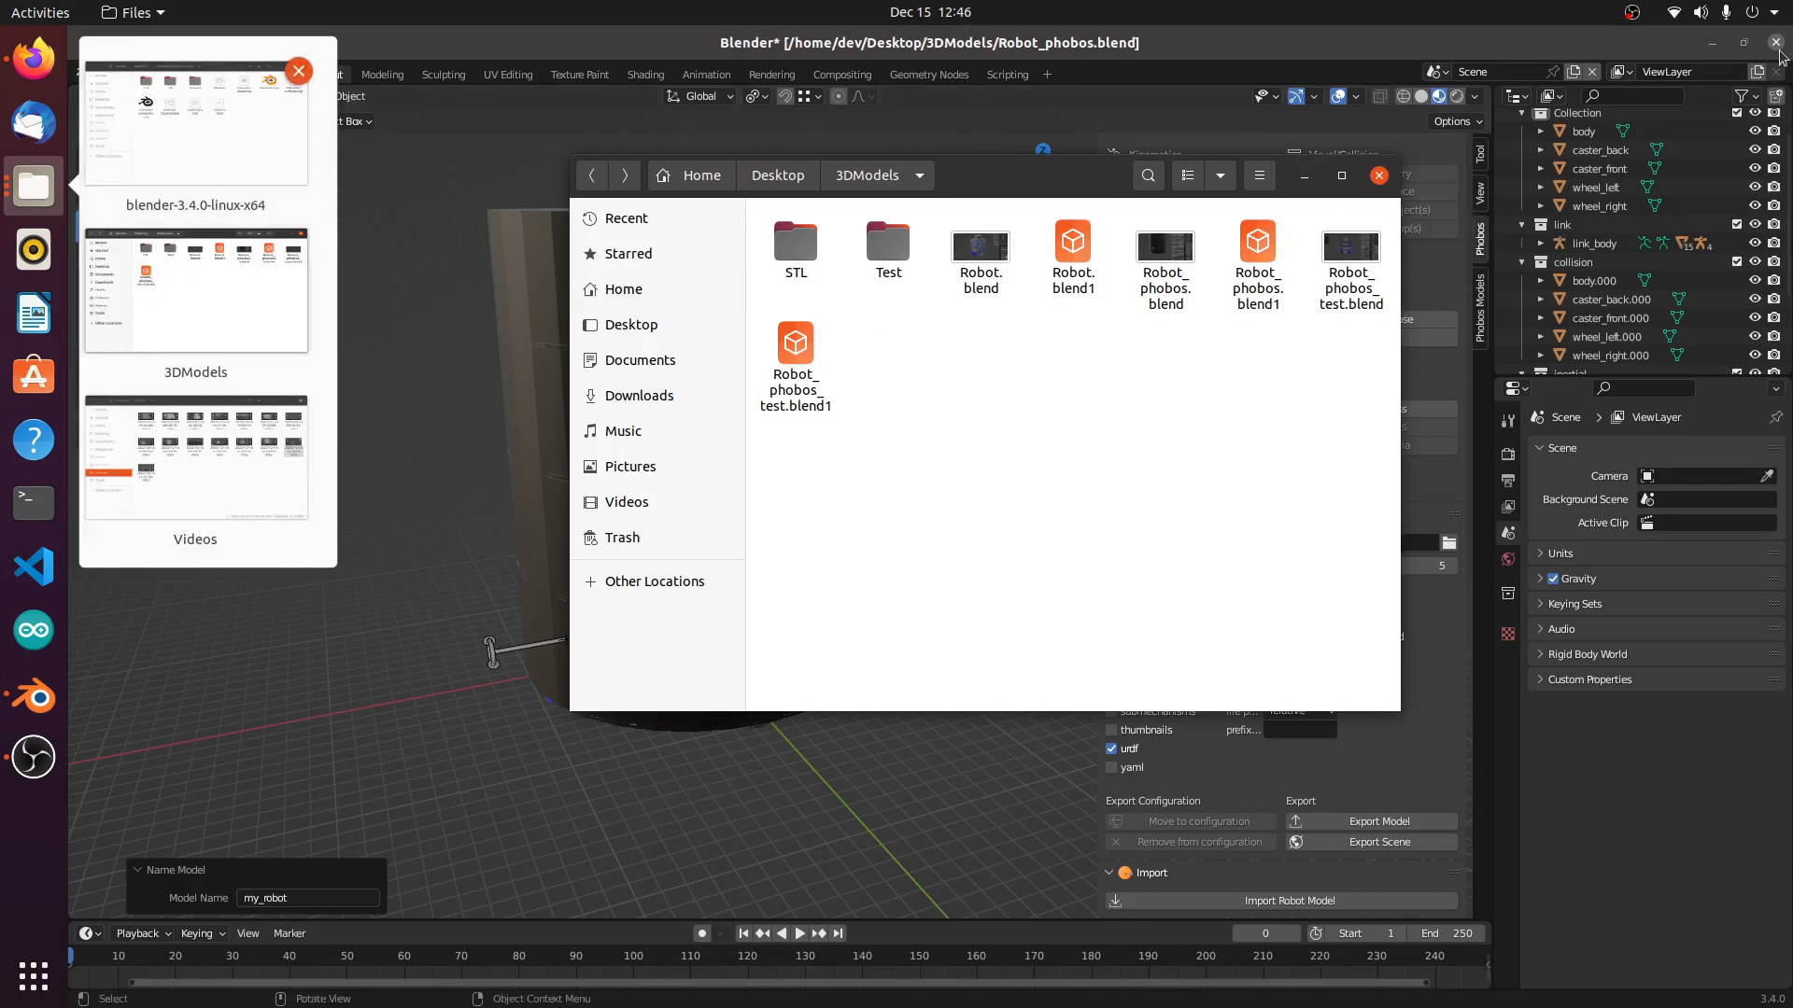
# Step: Minimize Blender and the 3DModels folder window to reach the desktop
pyautogui.click(1714, 51)
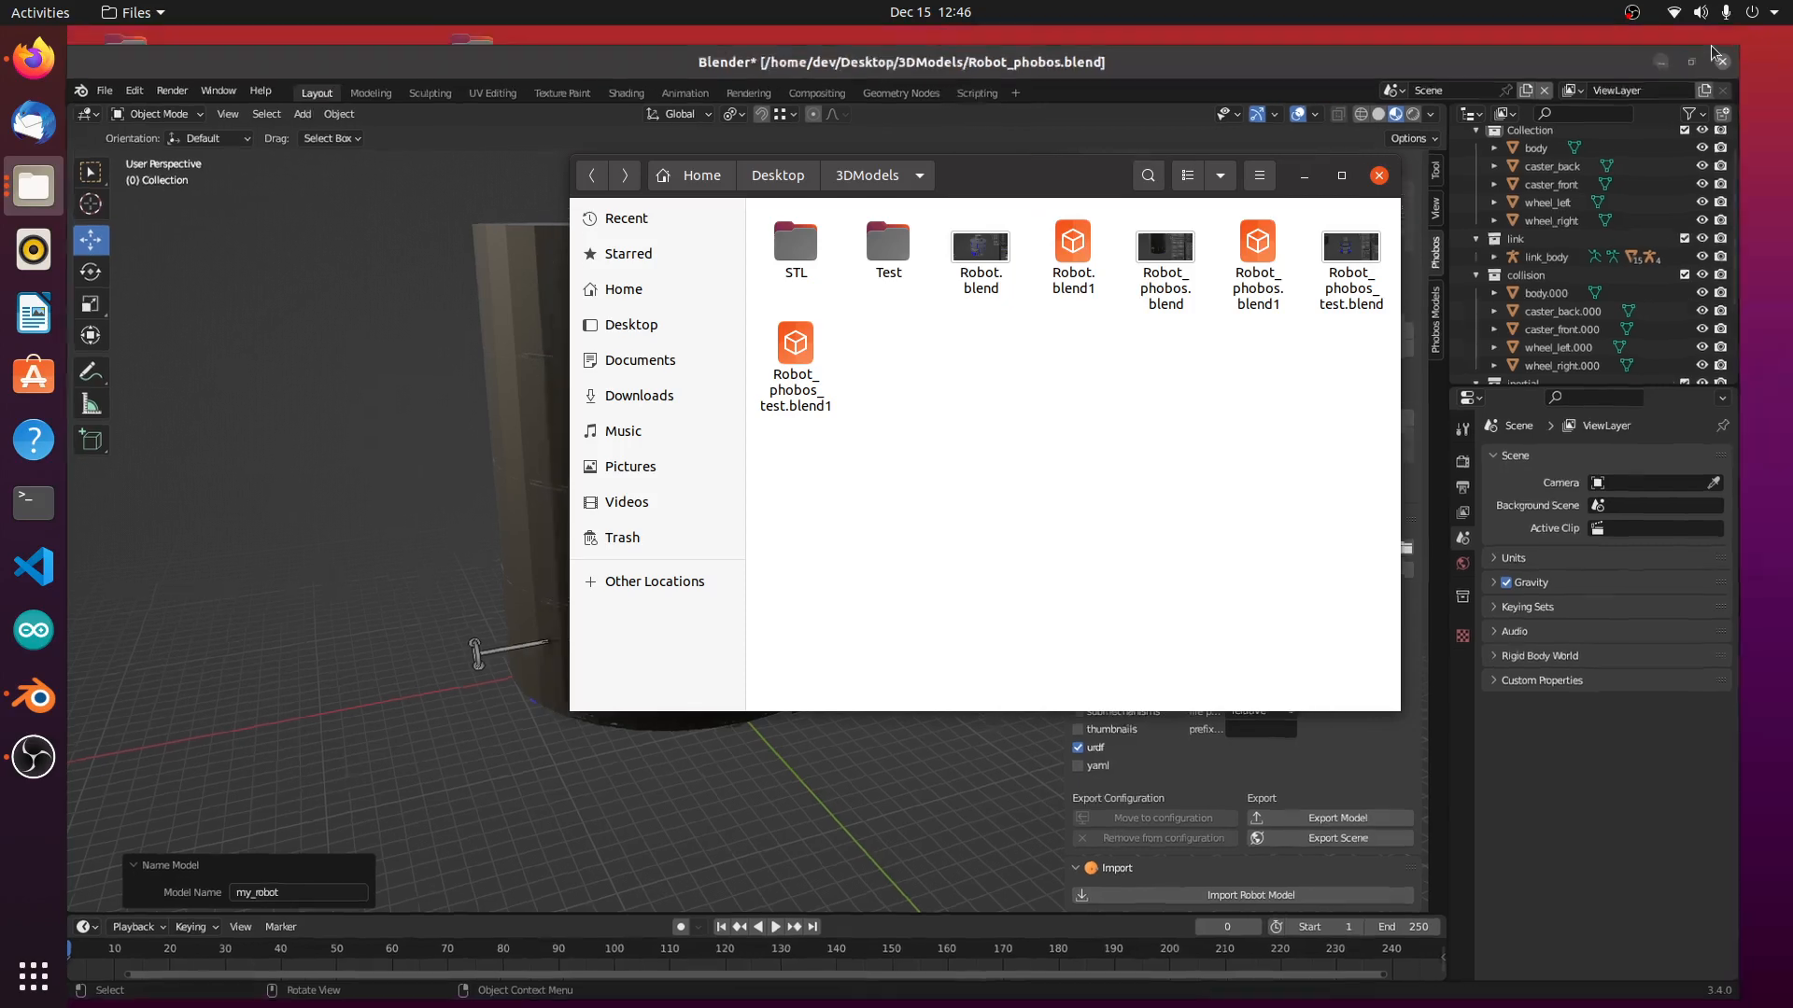
pyautogui.click(1715, 51)
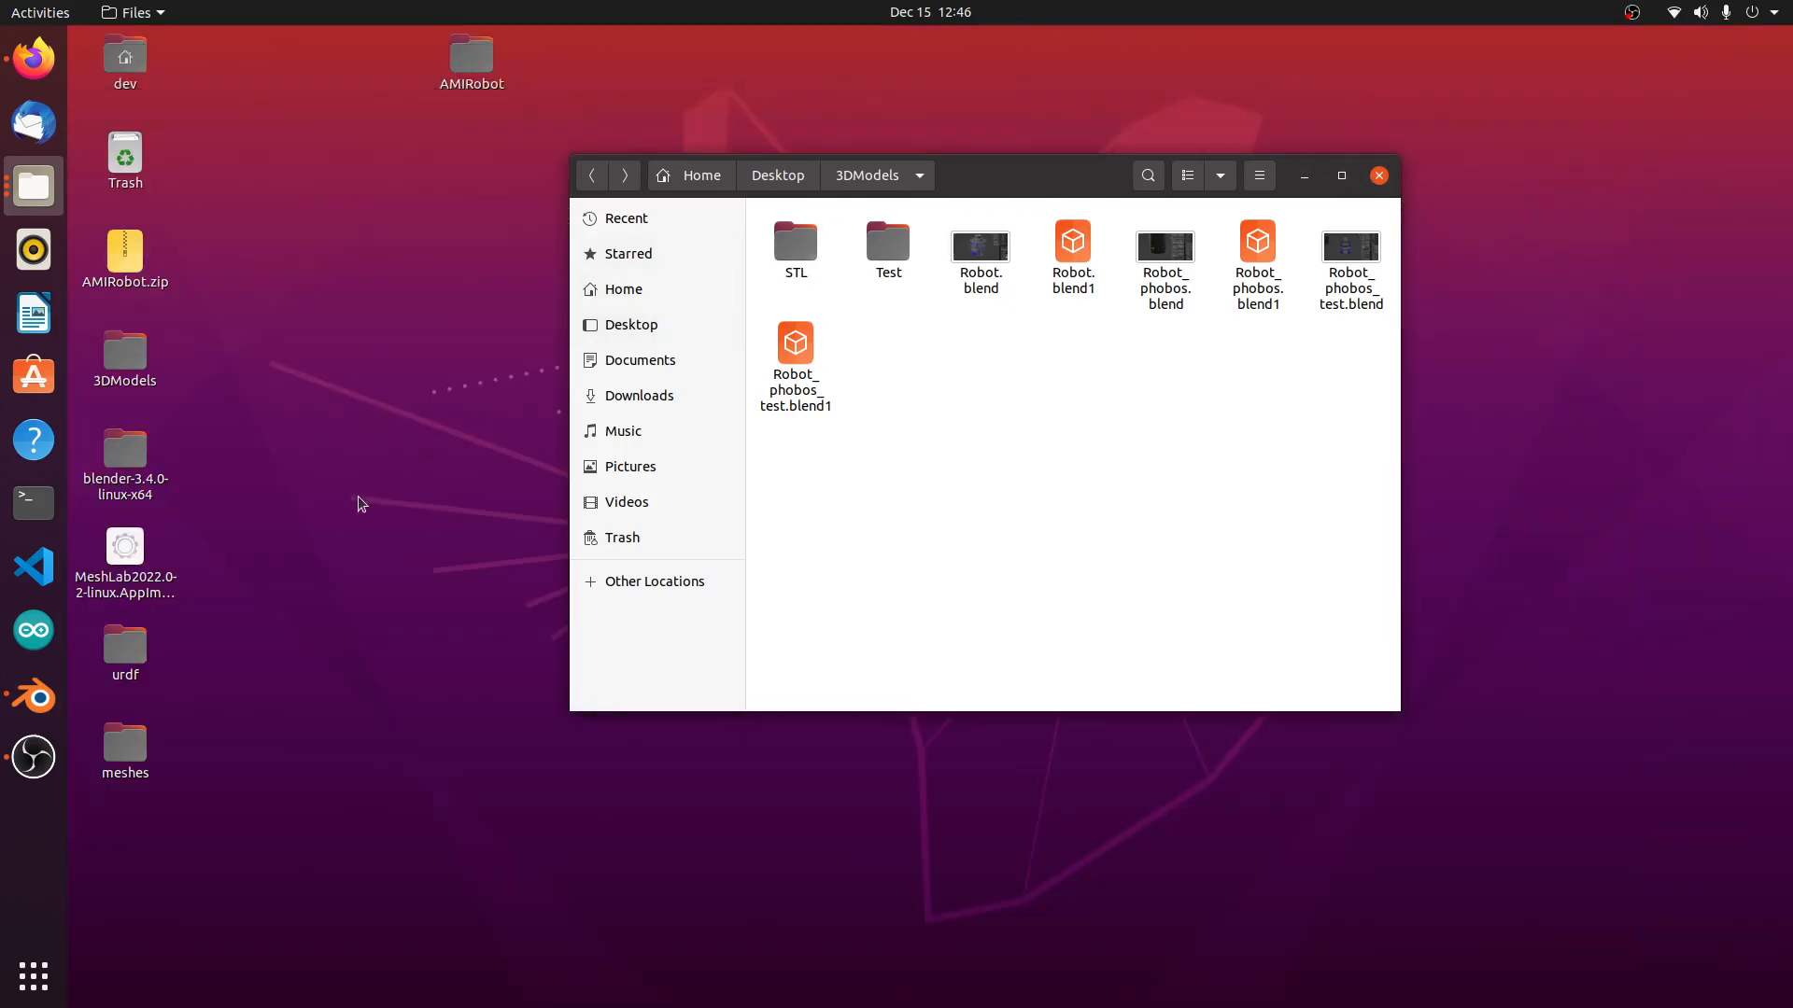
pyautogui.click(1304, 176)
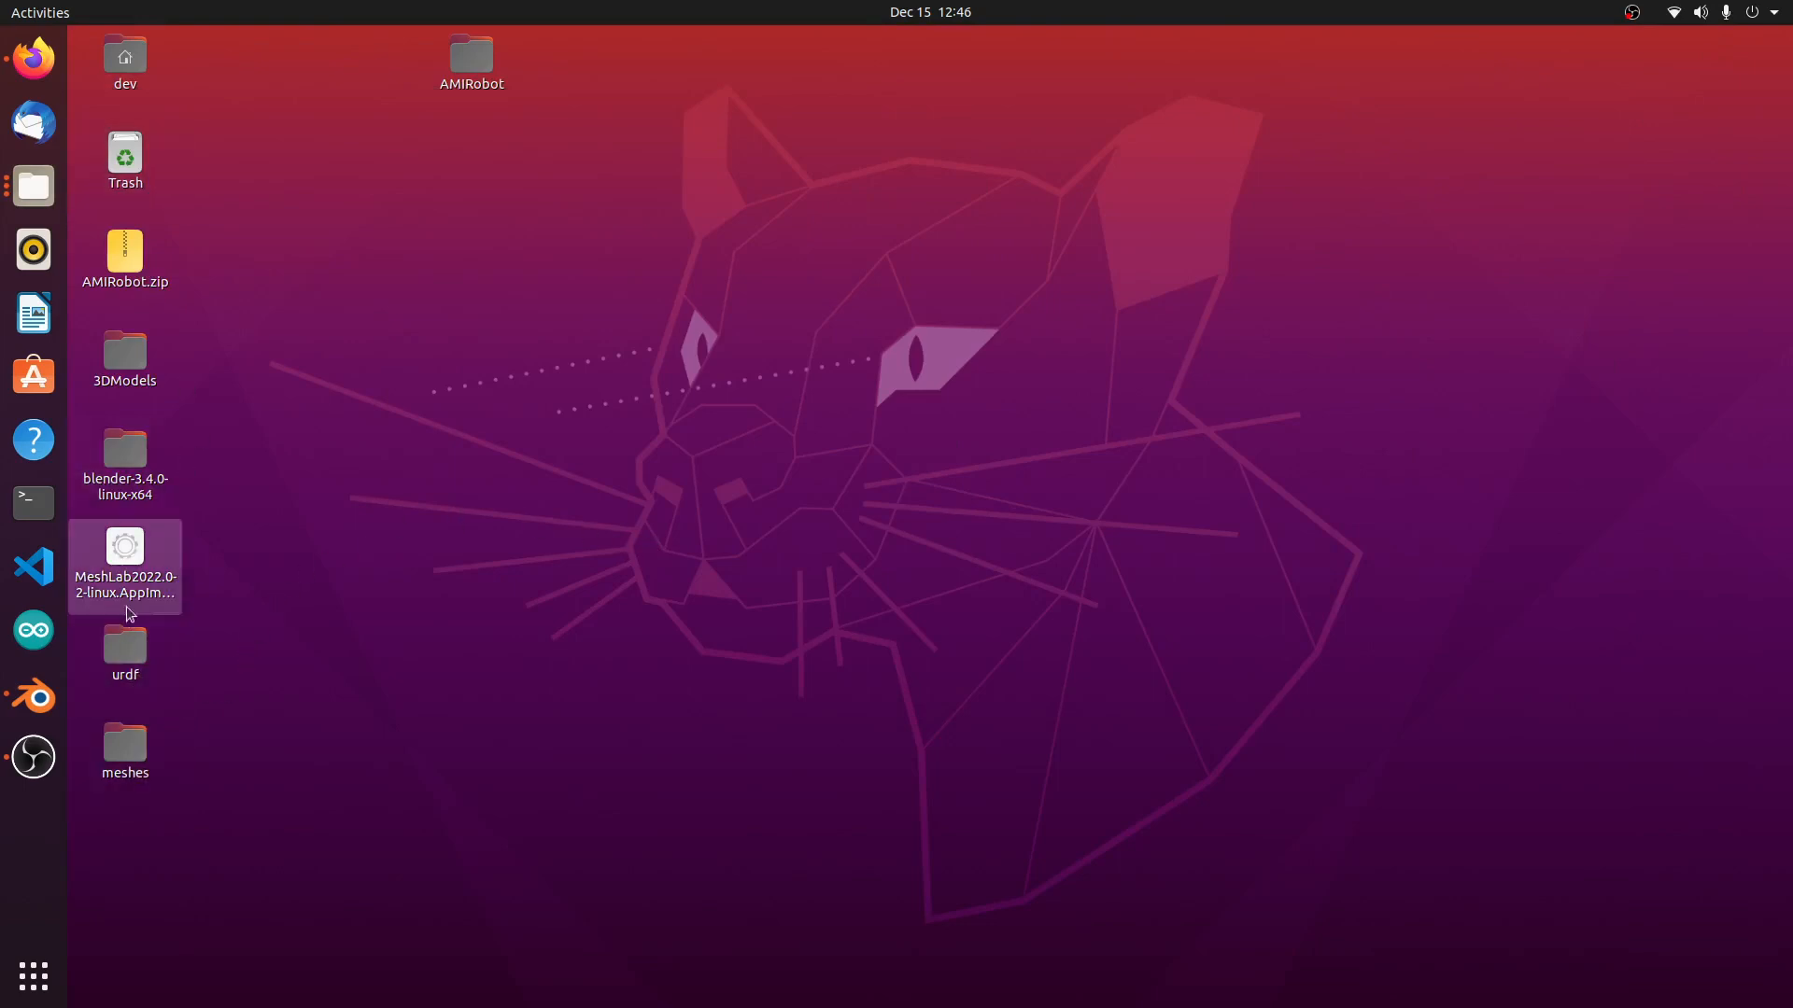
# Step: Open my_robot.urdf from the urdf folder on the desktop in the text editor
pyautogui.click(136, 663)
pyautogui.doubleClick(137, 664)
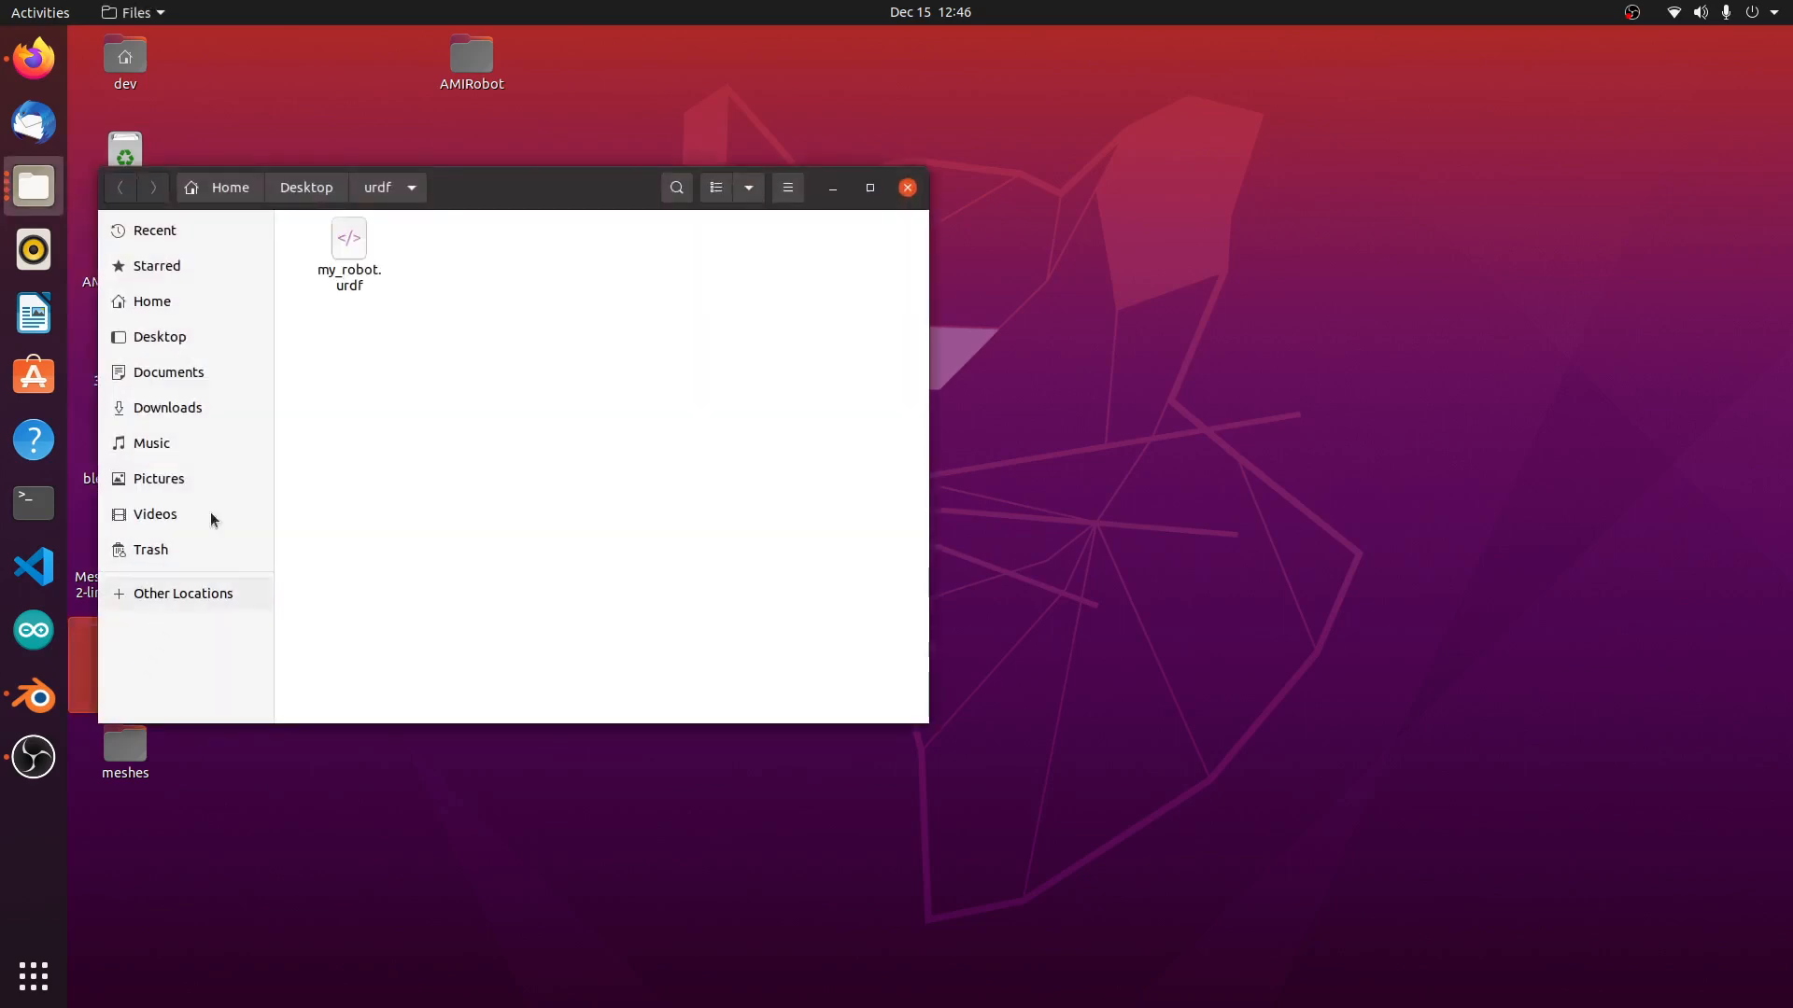
pyautogui.moveTo(448, 204); pyautogui.dragTo(793, 156)
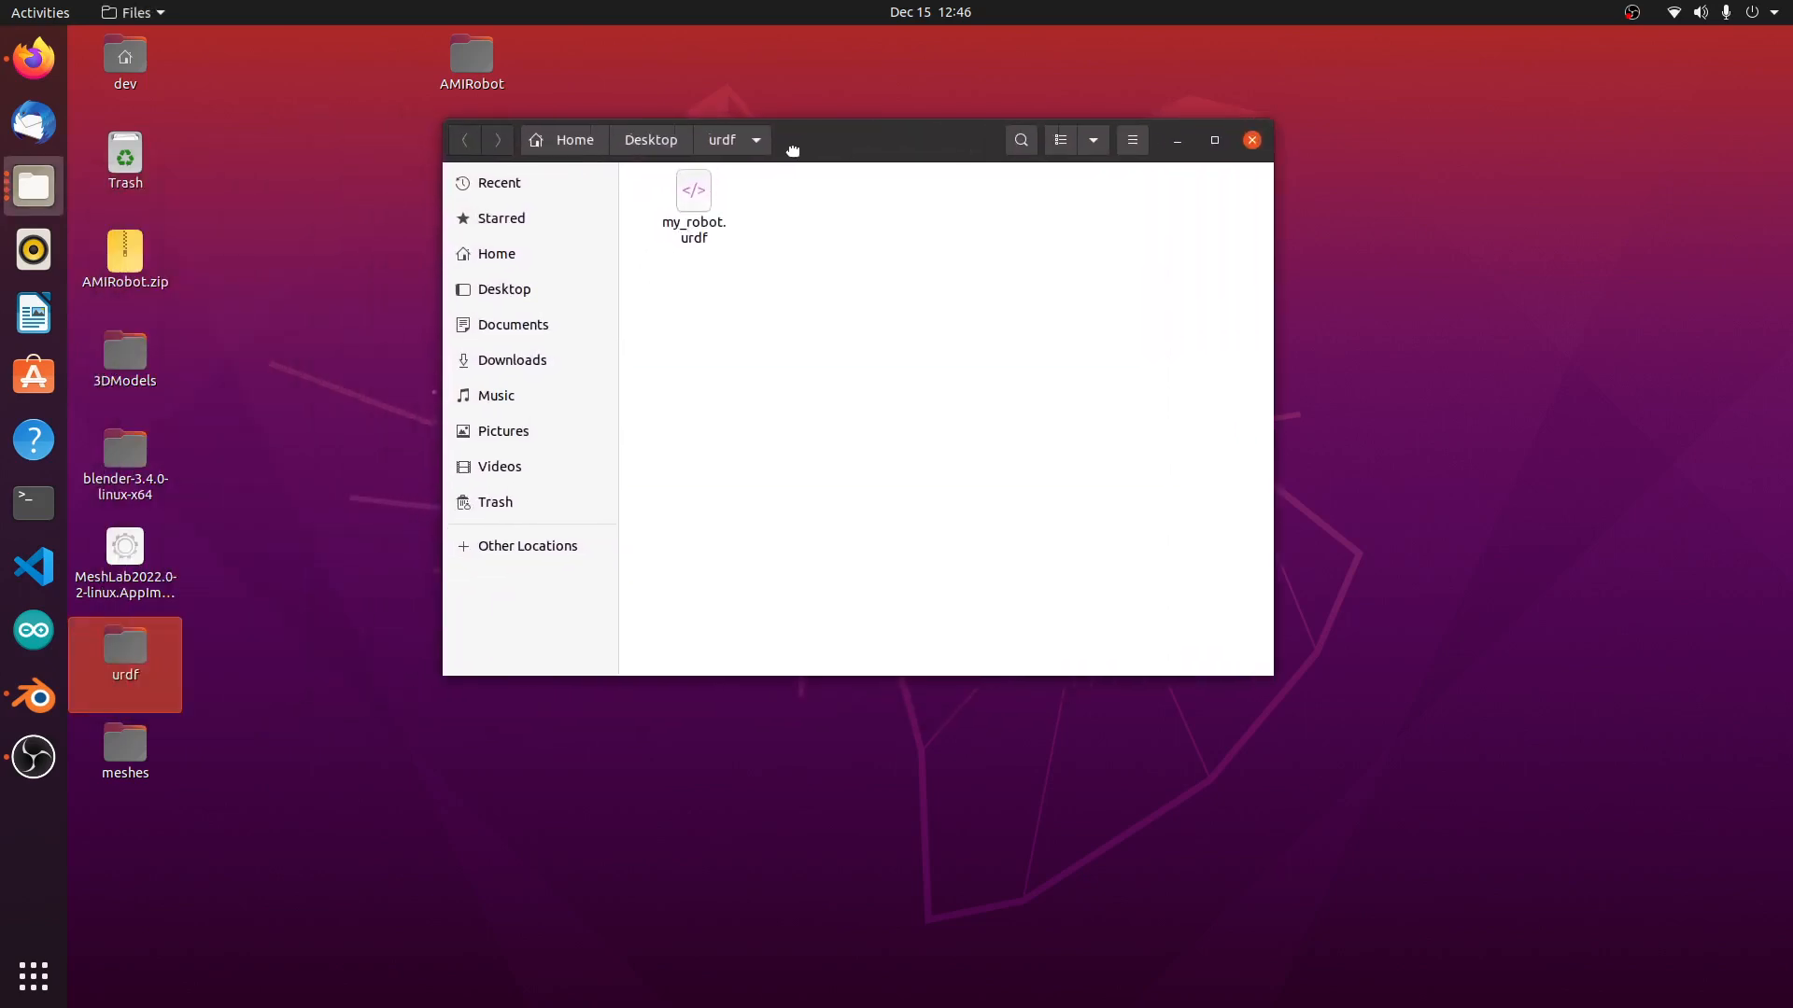
pyautogui.doubleClick(700, 204)
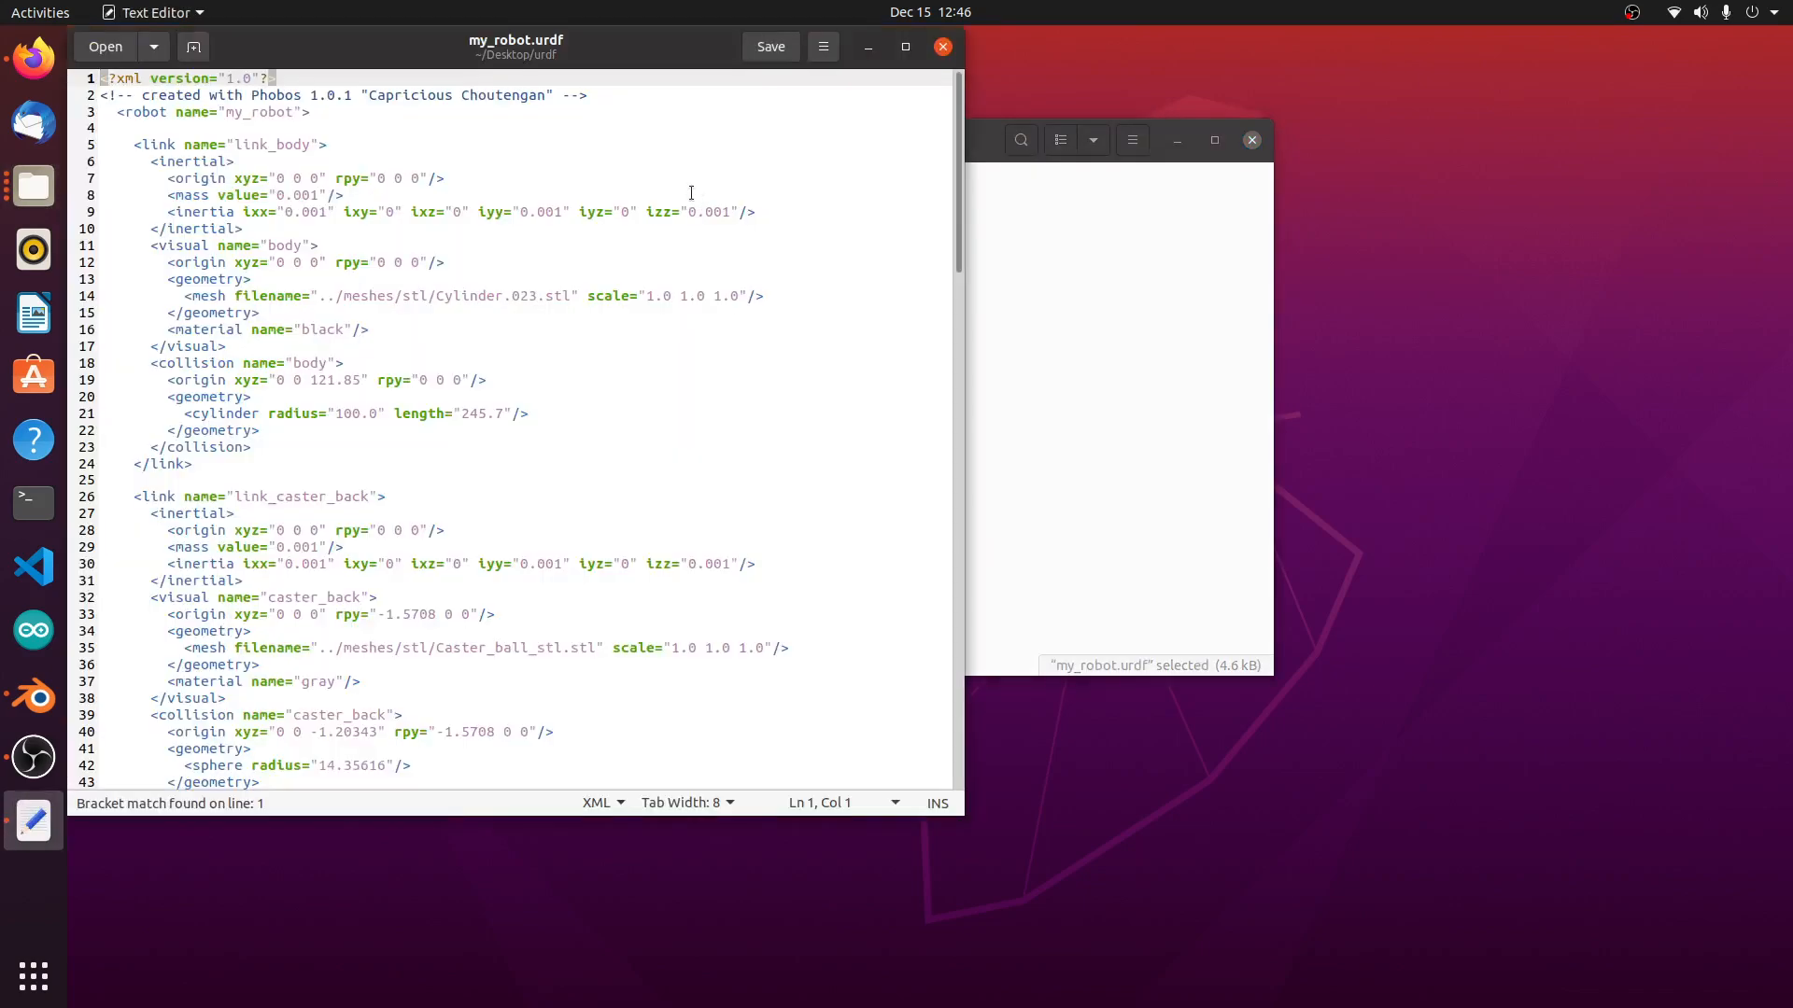
pyautogui.moveTo(622, 49); pyautogui.dragTo(979, 96)
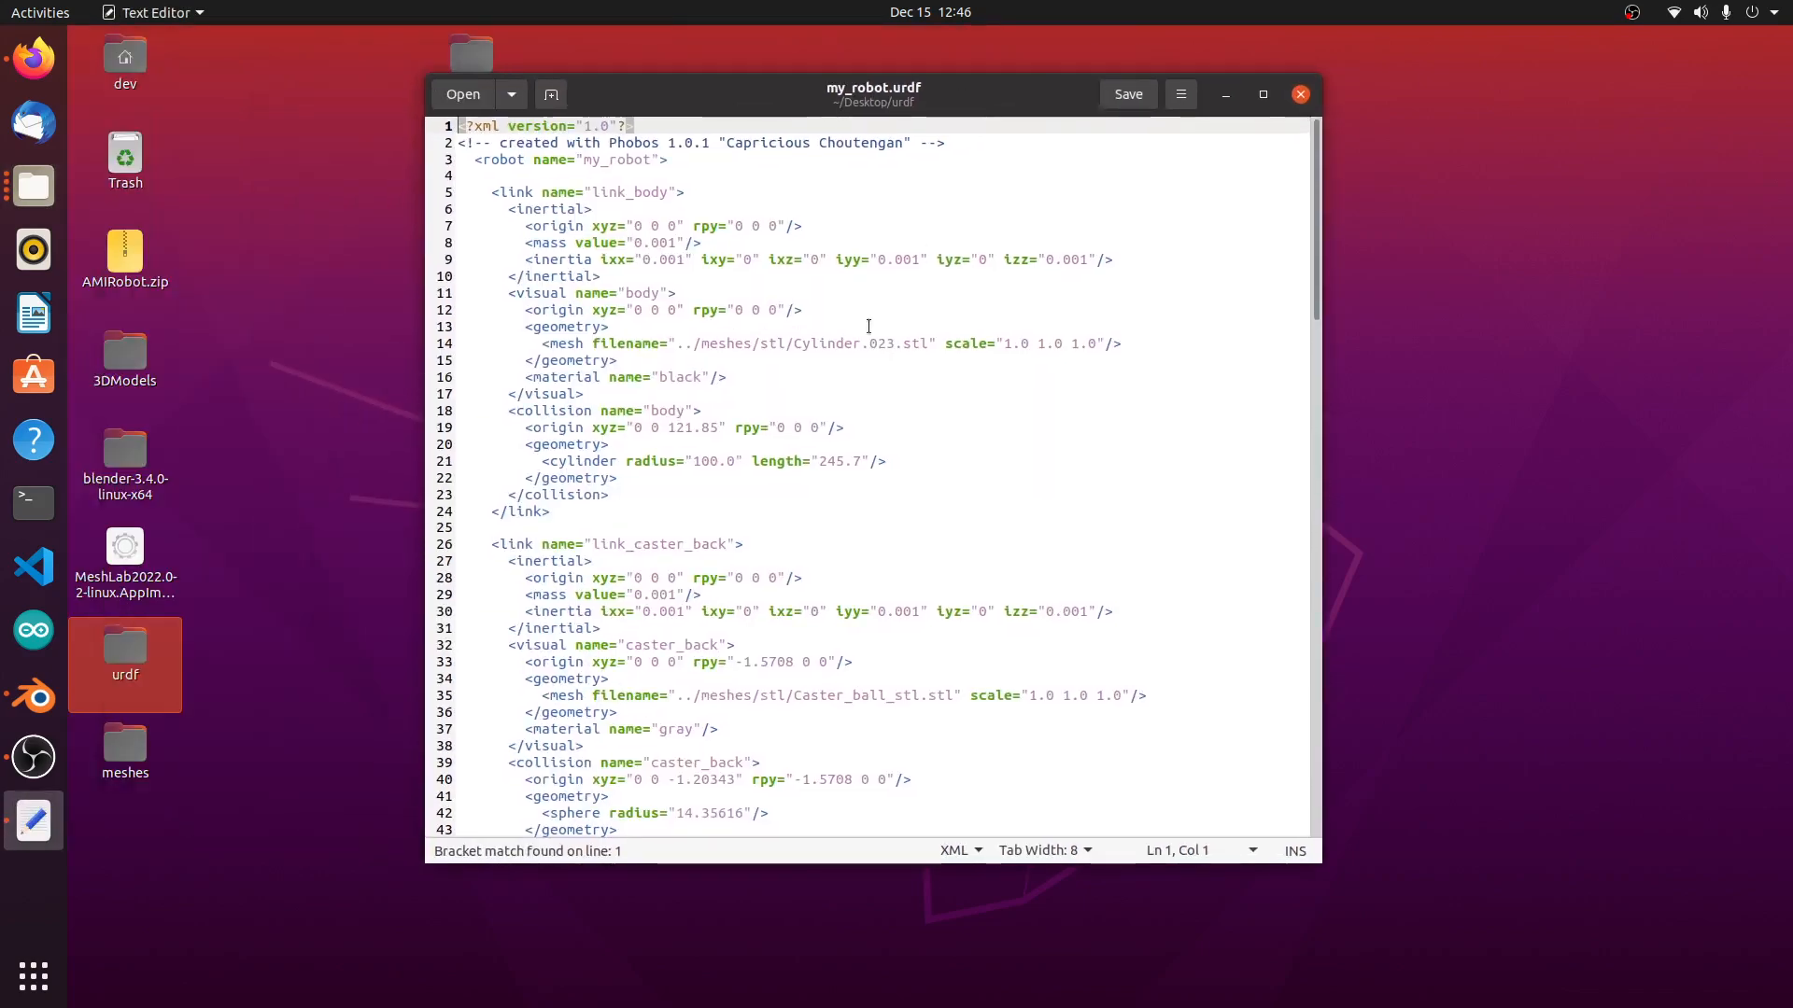
# Step: Examine the link, inertial, visual, collision, joint and material definitions throughout my_robot.urdf
pyautogui.scroll(-20, 869, 325)
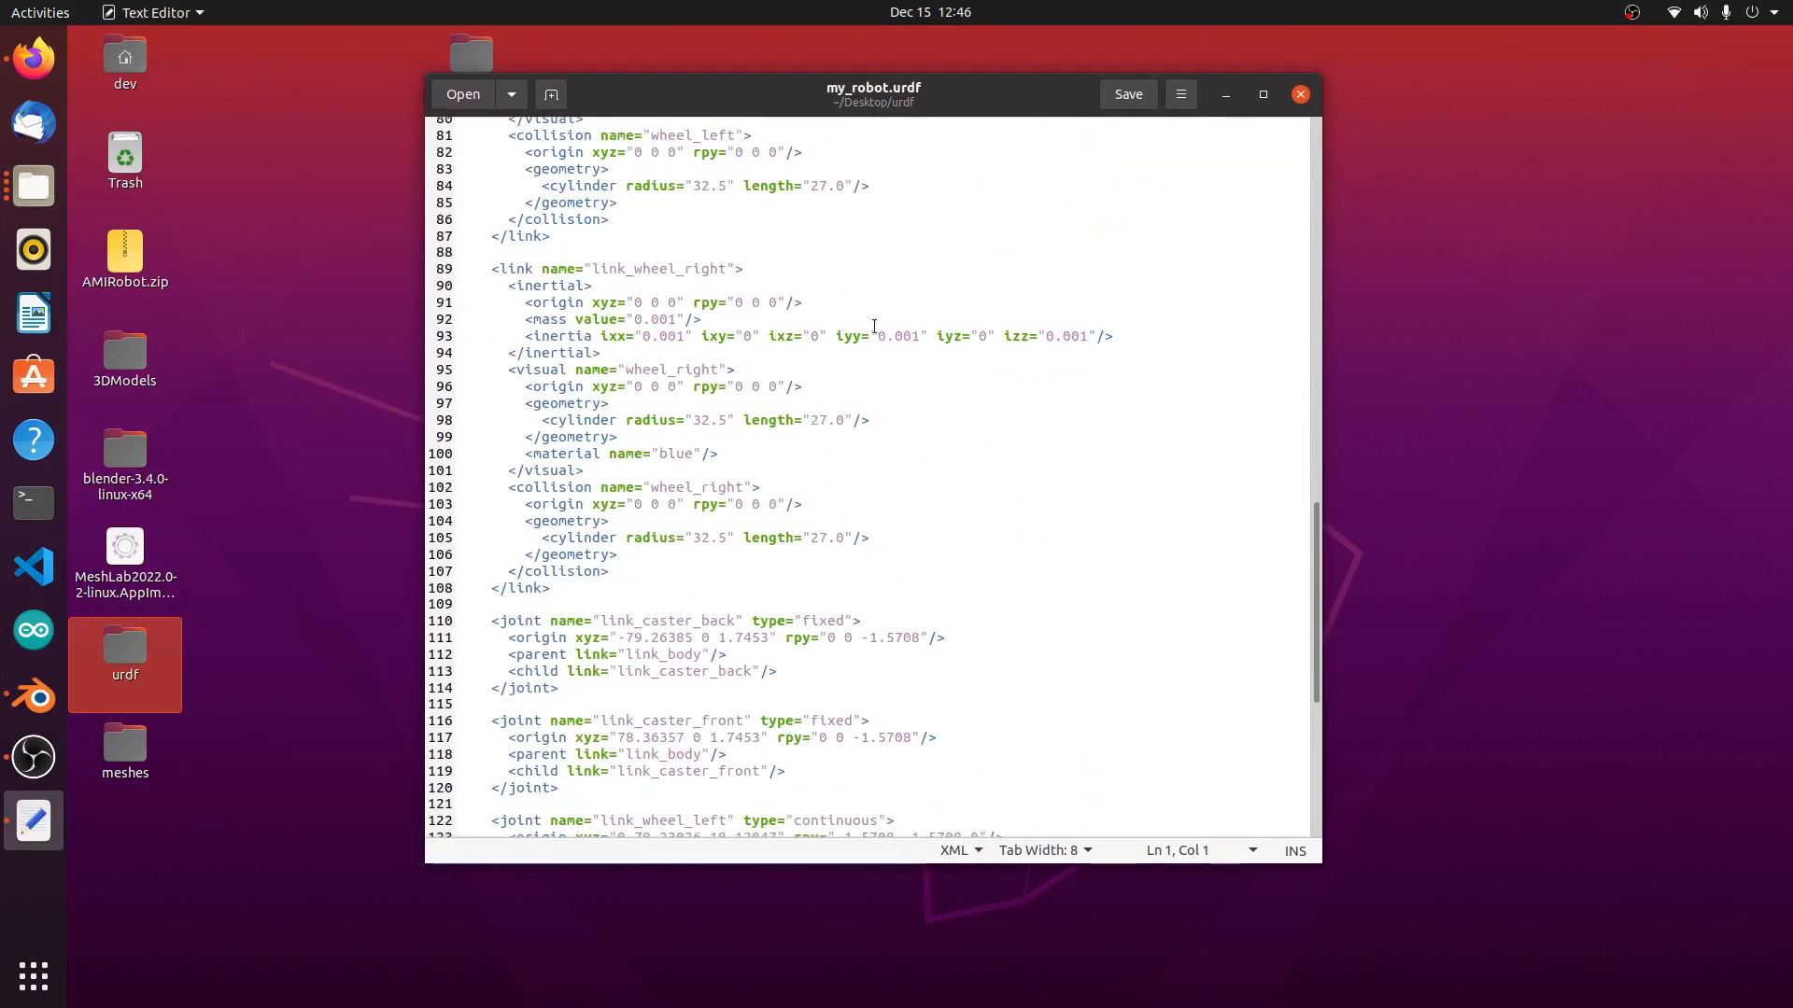
pyautogui.scroll(20, 873, 347)
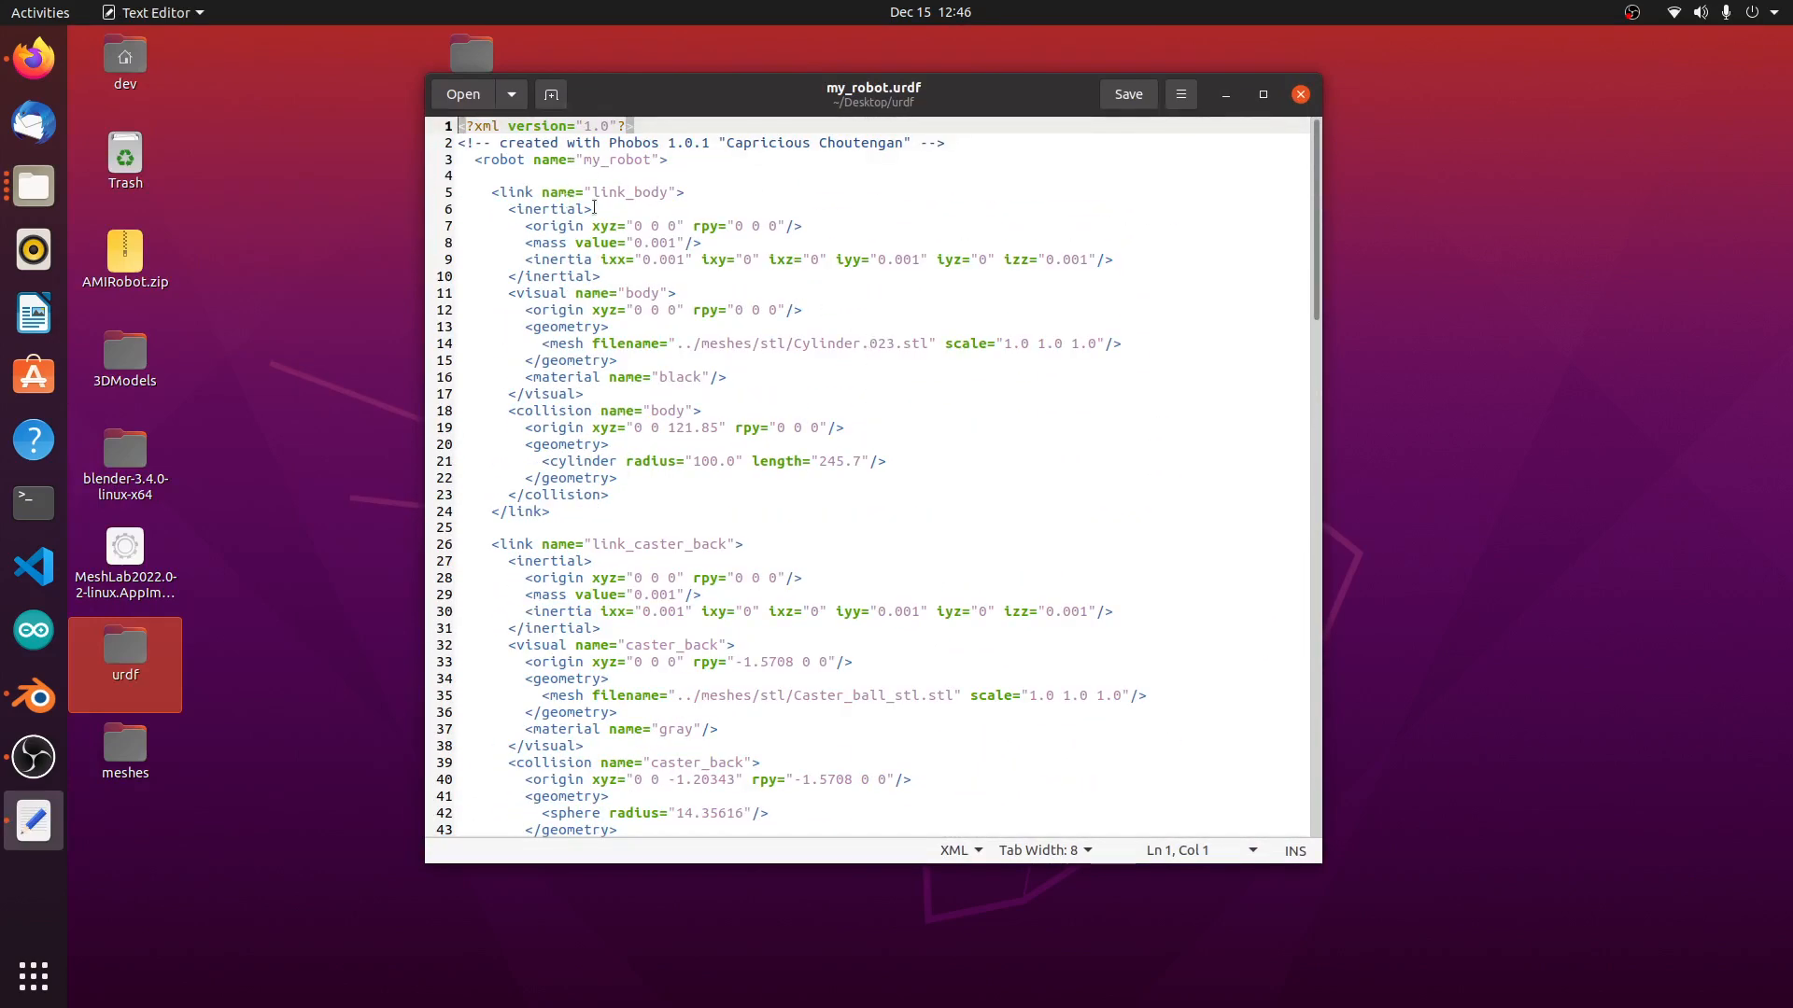
pyautogui.scroll(-7, 731, 558)
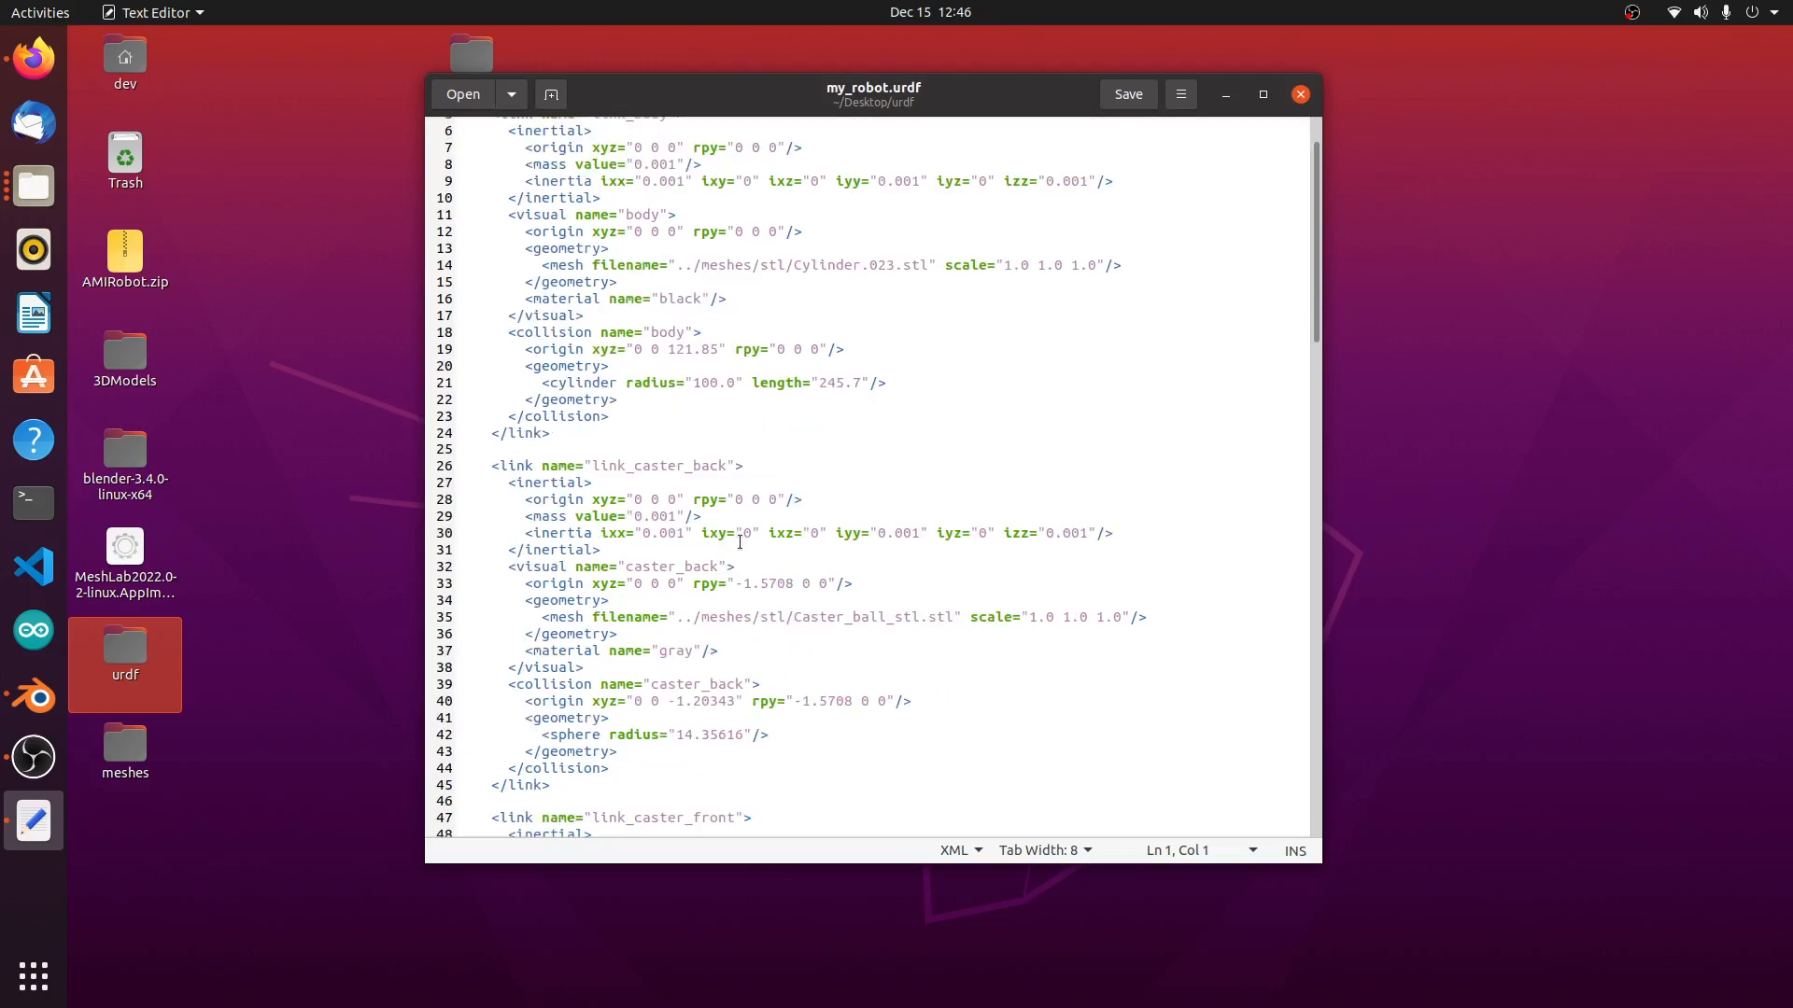
pyautogui.scroll(-15, 738, 535)
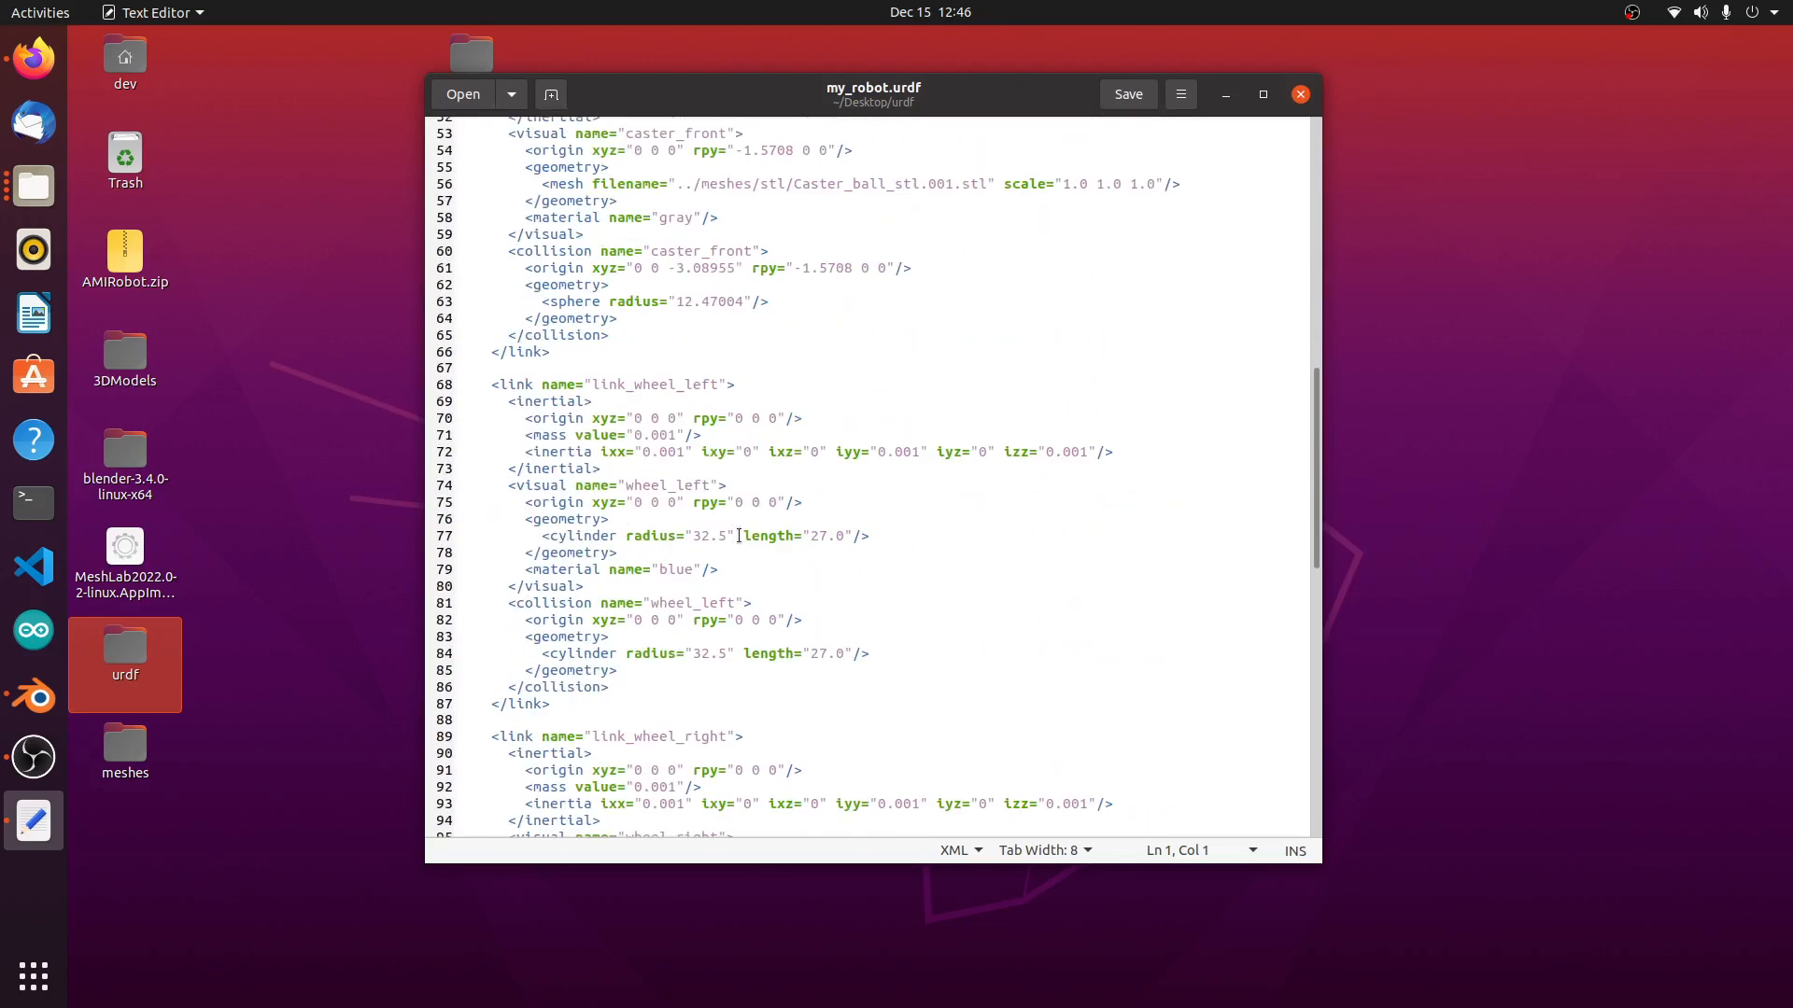
pyautogui.scroll(-1, 738, 534)
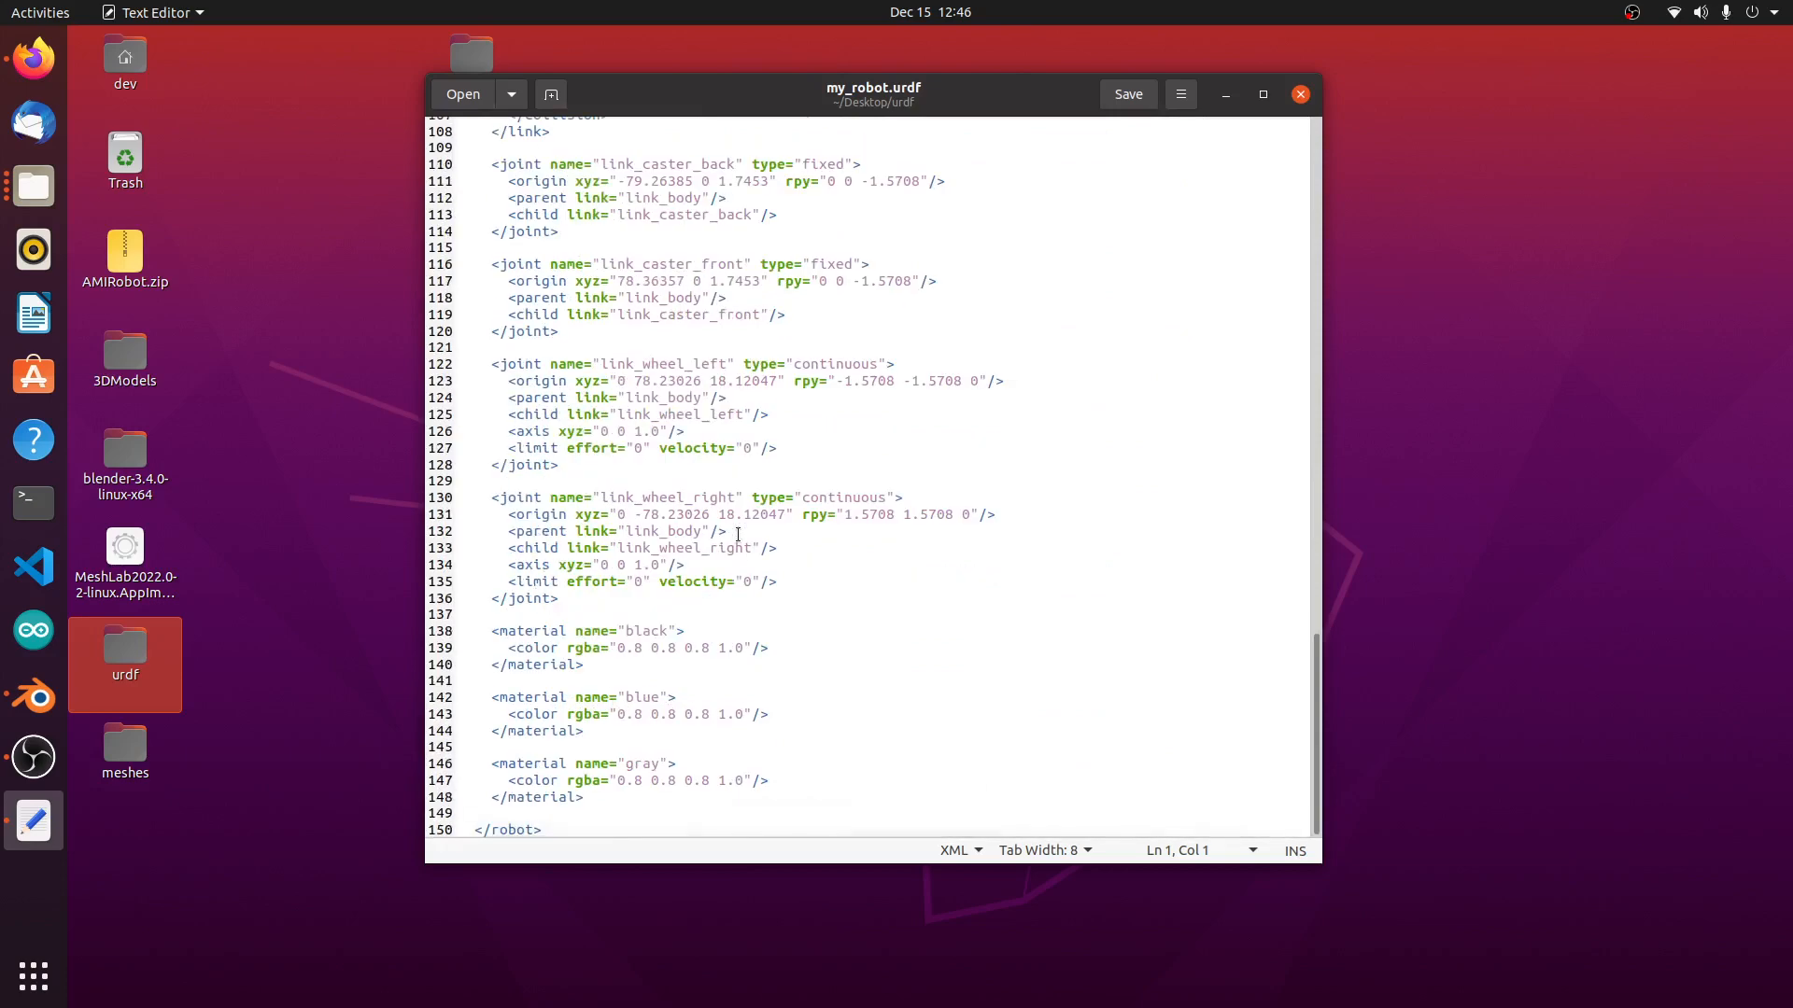
pyautogui.scroll(5, 738, 535)
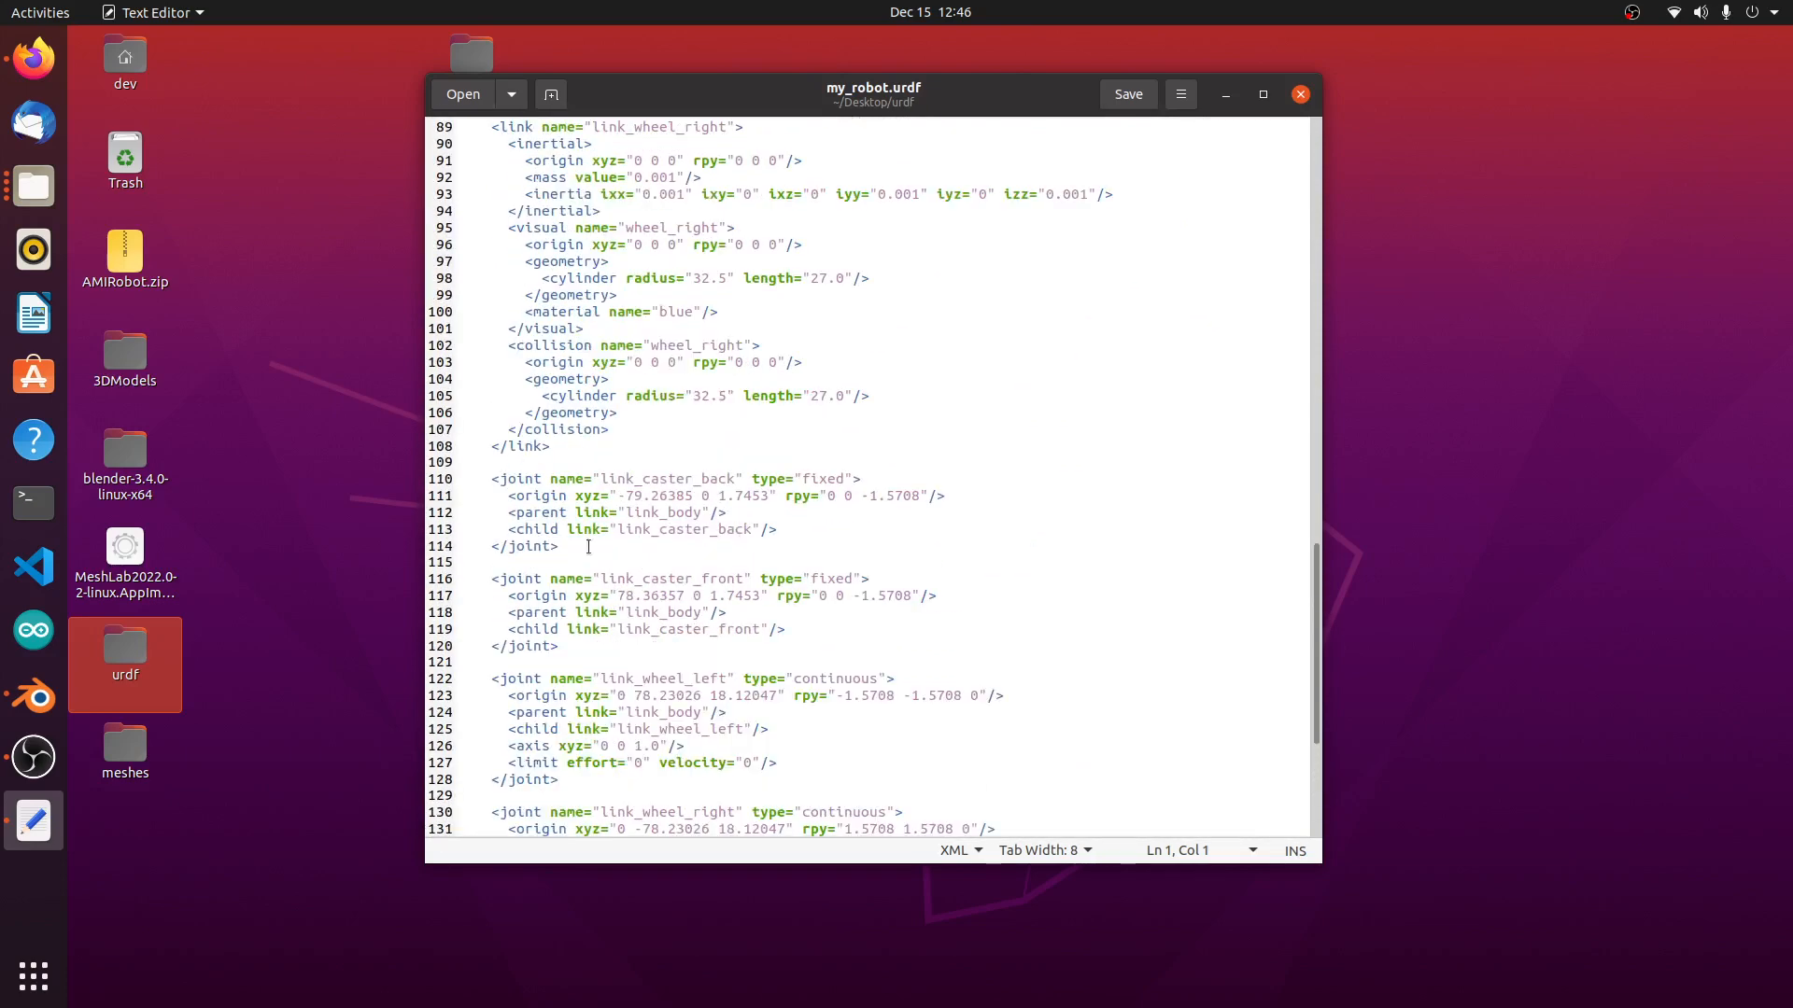
pyautogui.scroll(13, 546, 471)
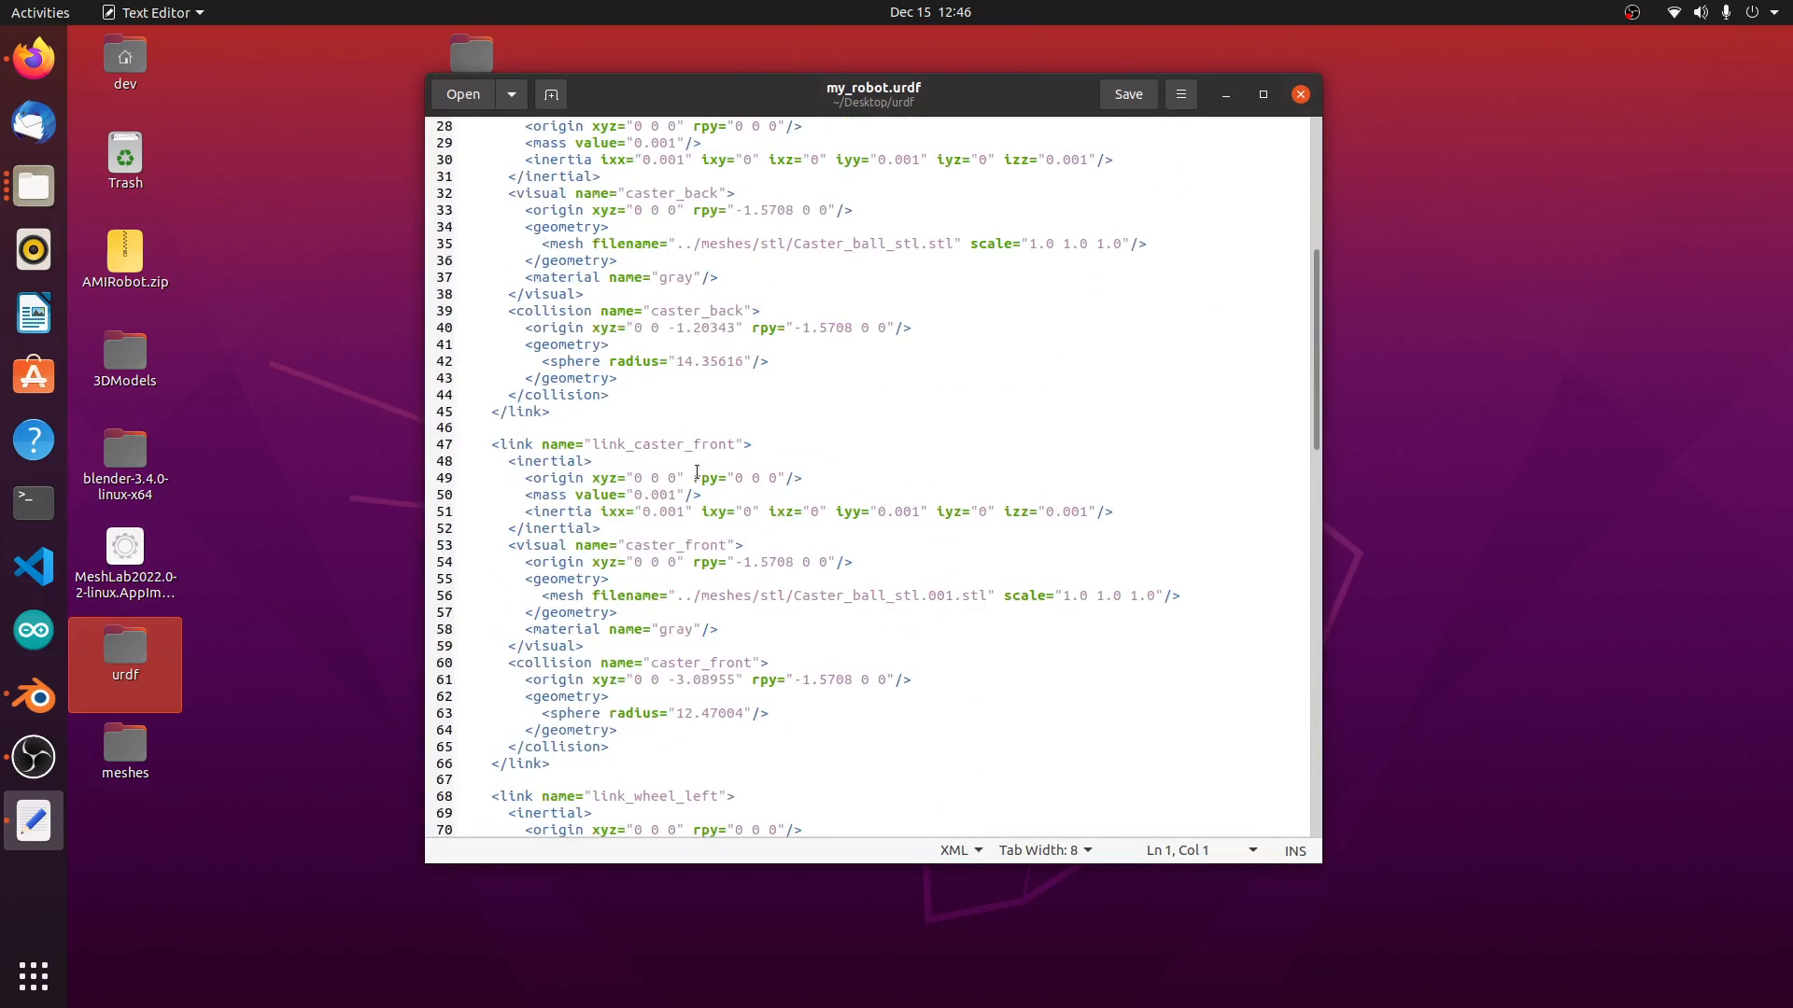
pyautogui.scroll(1, 696, 471)
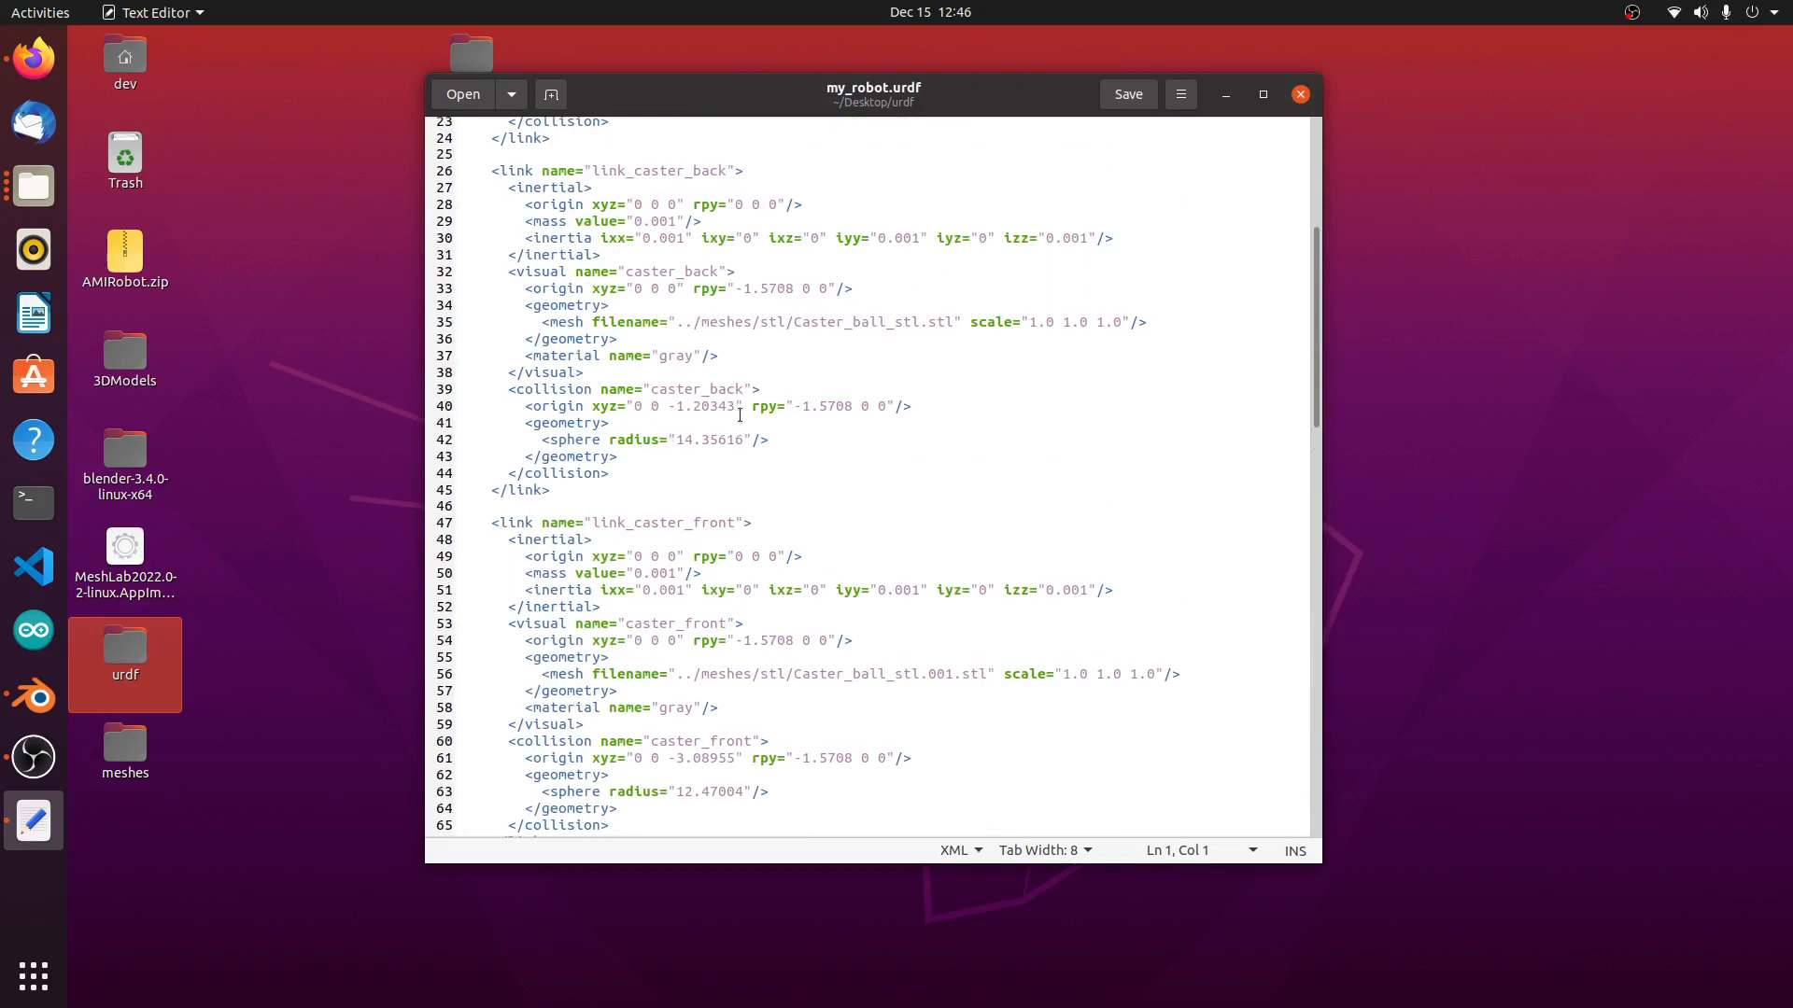
pyautogui.scroll(1, 740, 415)
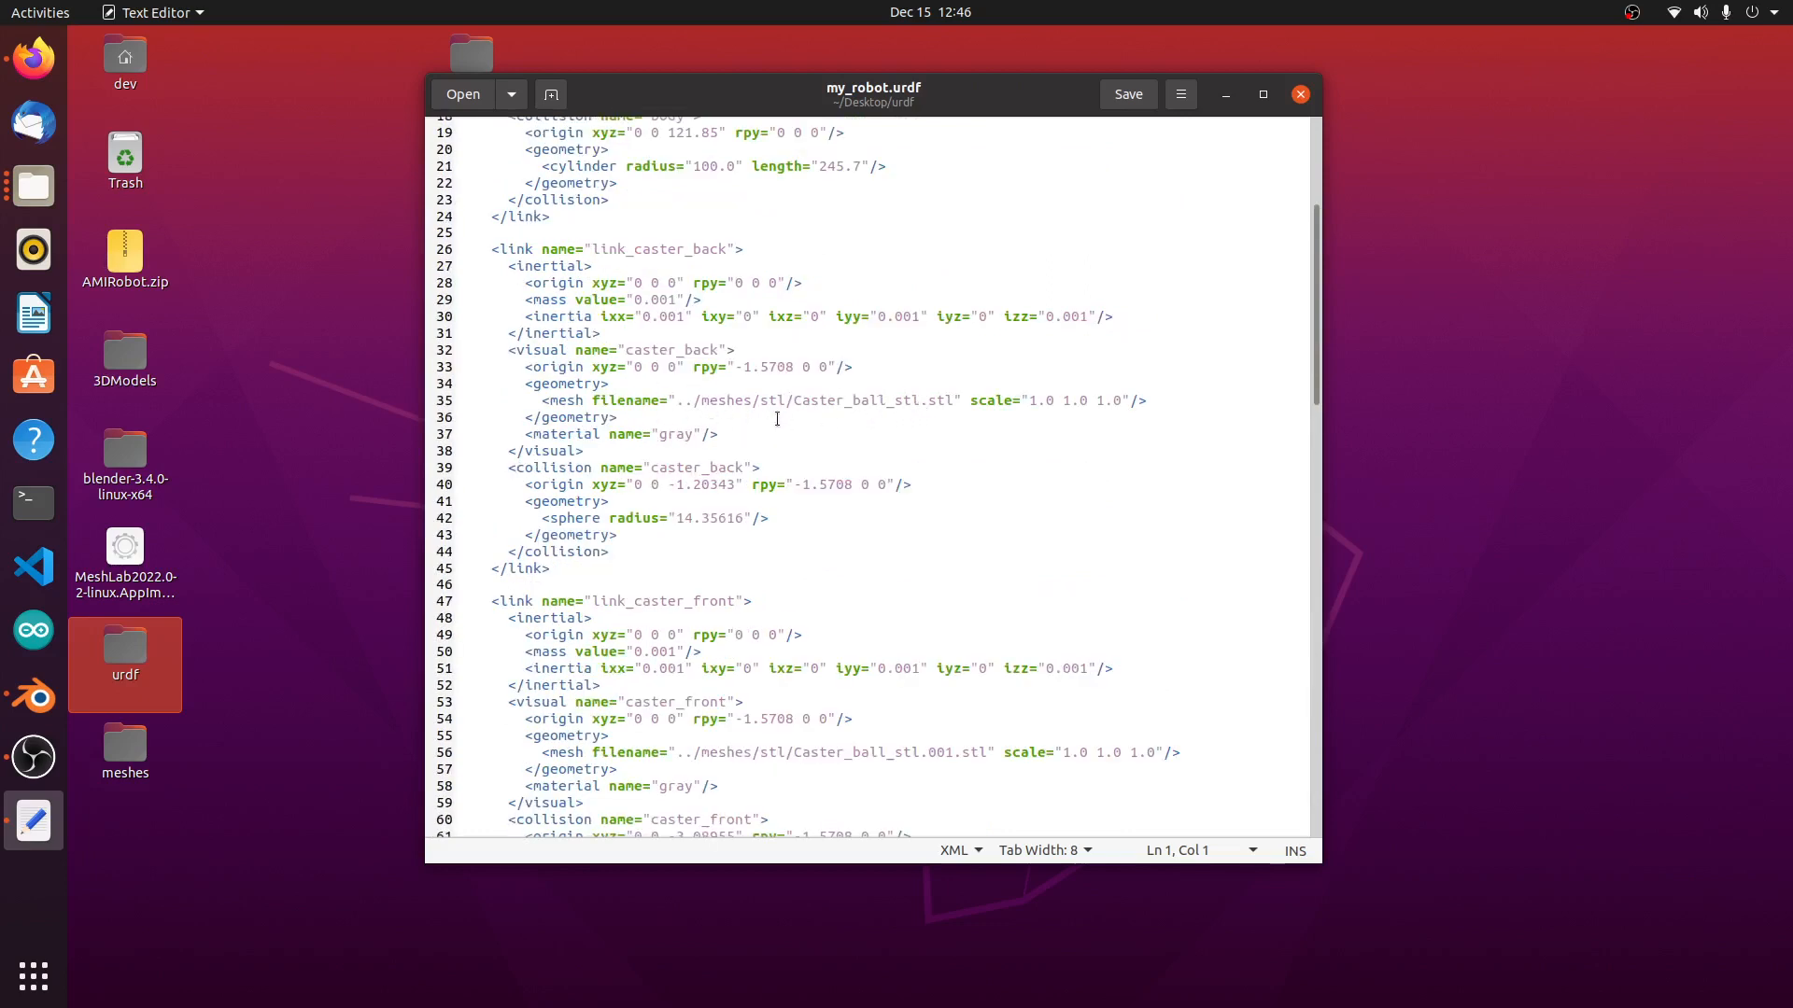
# Step: Review the caster and wheel links, their fixed and continuous joints, and the material colours in my_robot.urdf
pyautogui.scroll(-8, 757, 421)
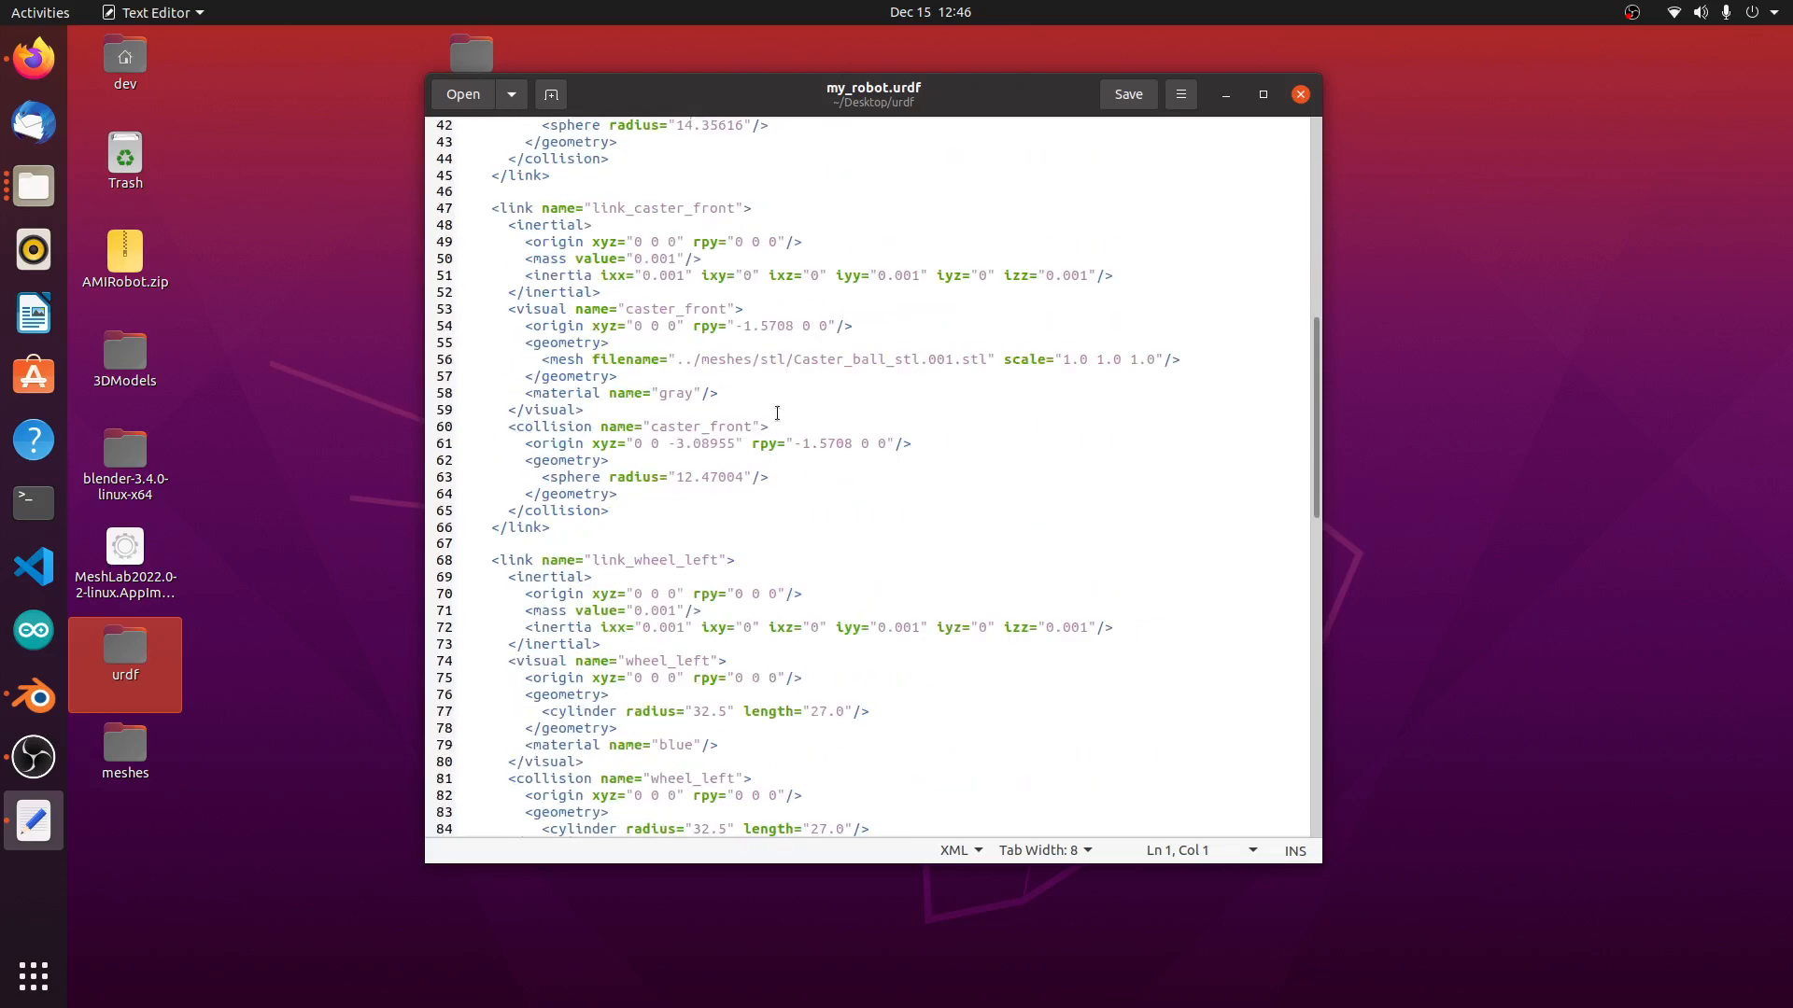
pyautogui.scroll(-10, 779, 418)
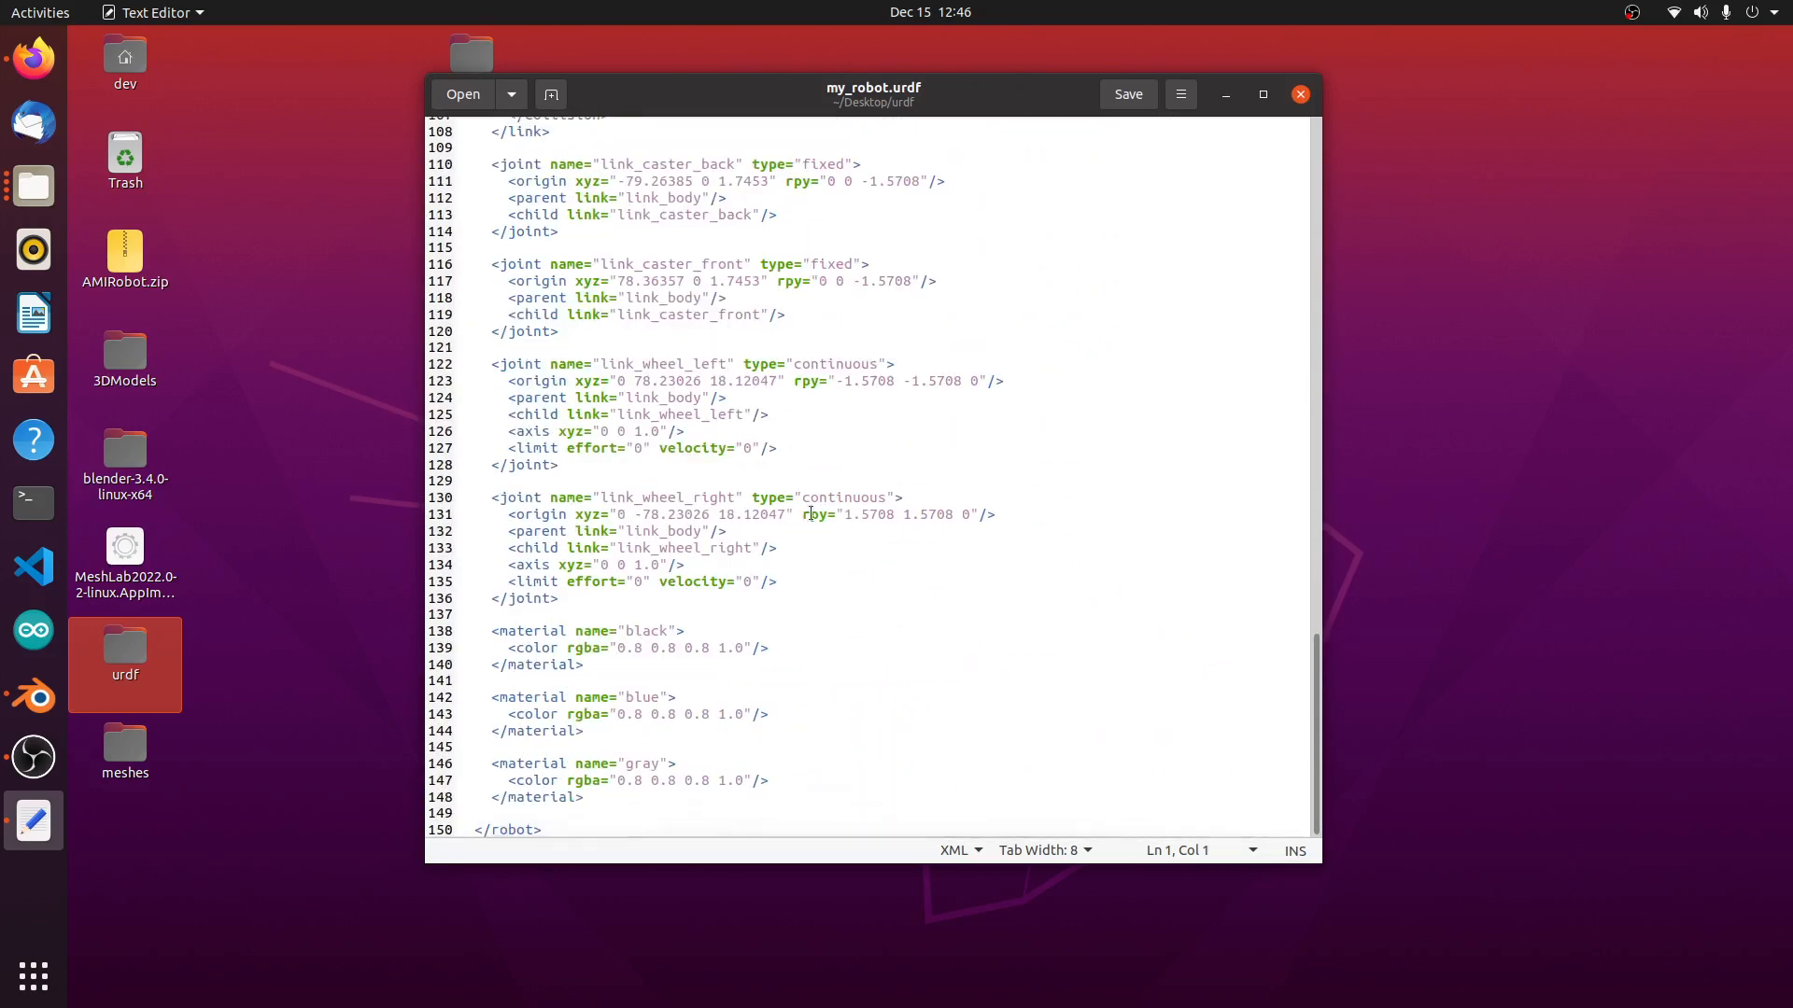
pyautogui.scroll(2, 783, 547)
pyautogui.scroll(-2, 783, 546)
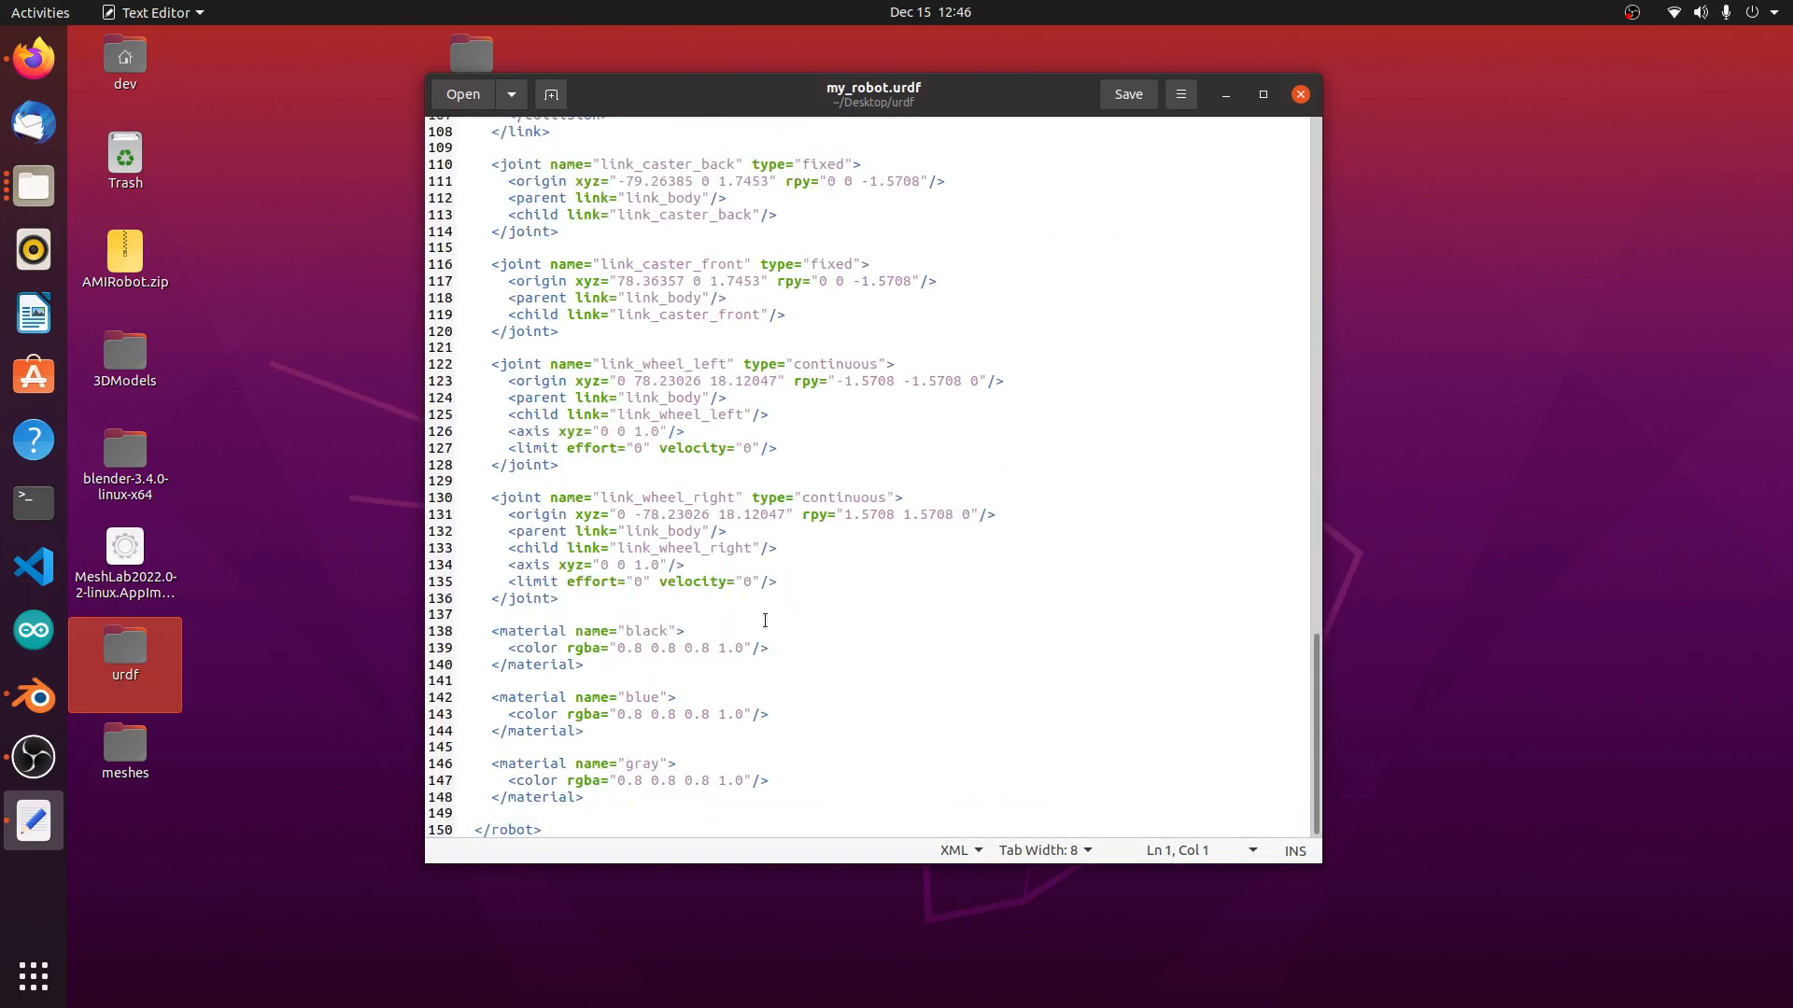
pyautogui.scroll(2, 784, 610)
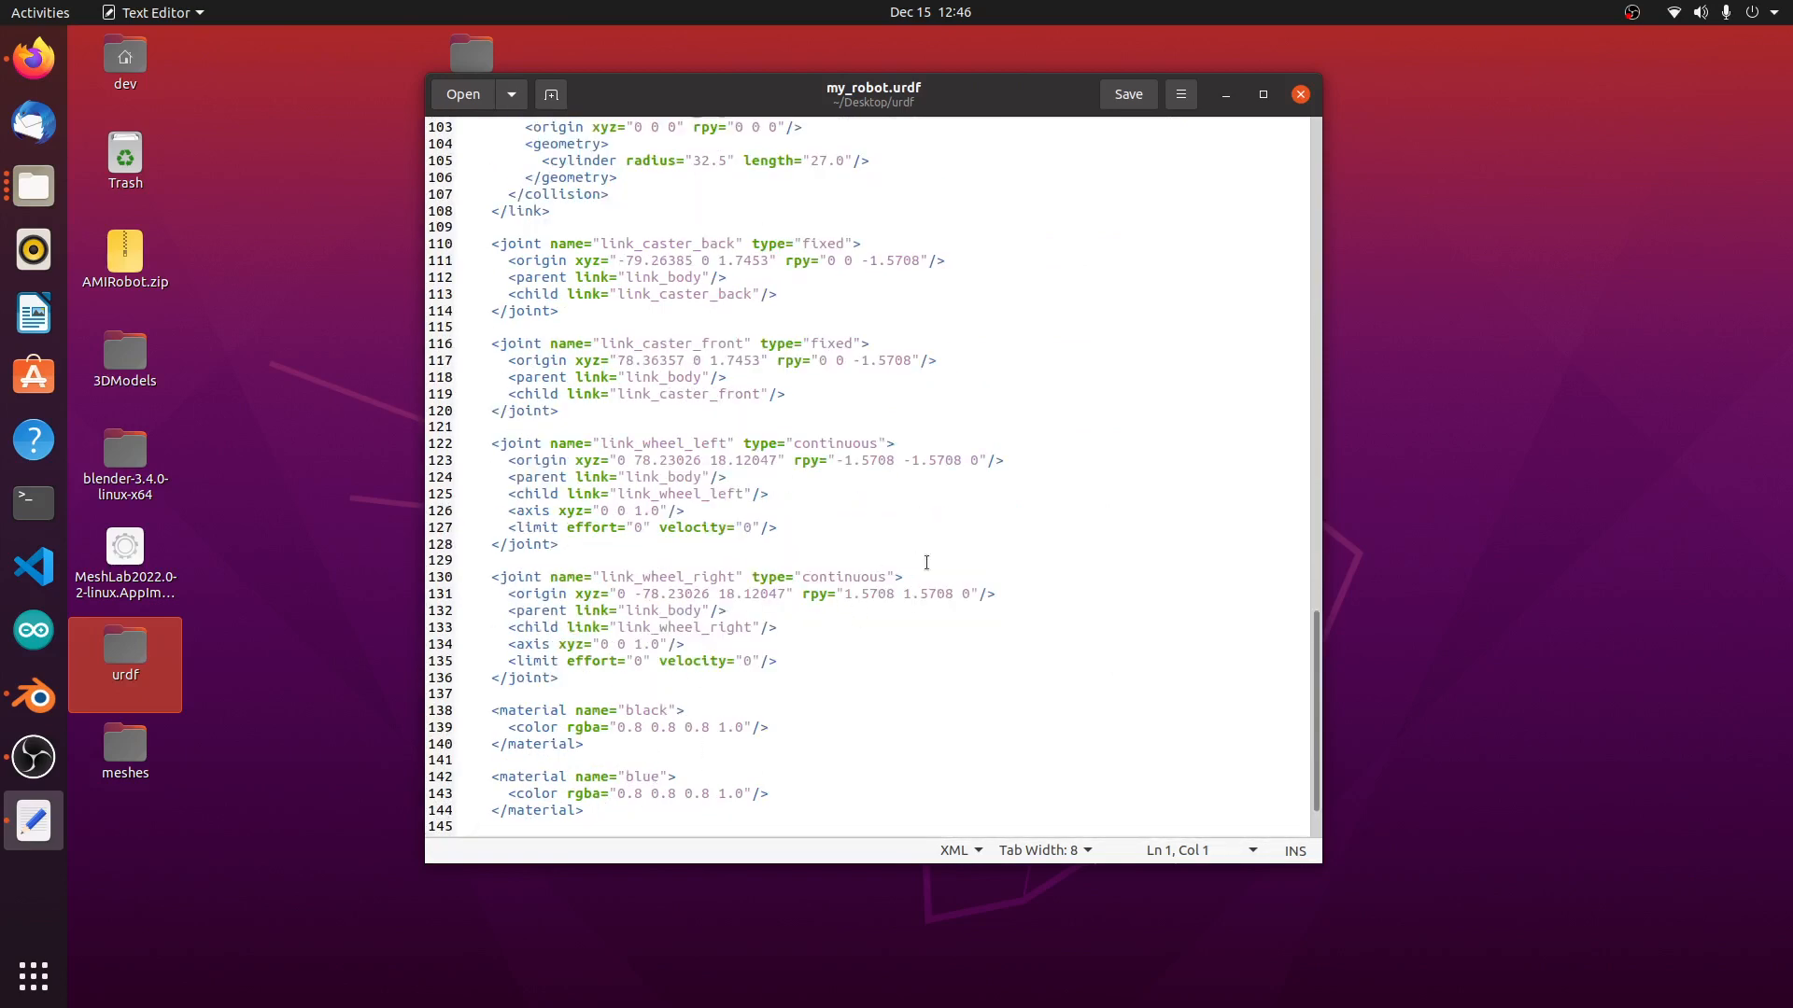
pyautogui.scroll(2, 896, 611)
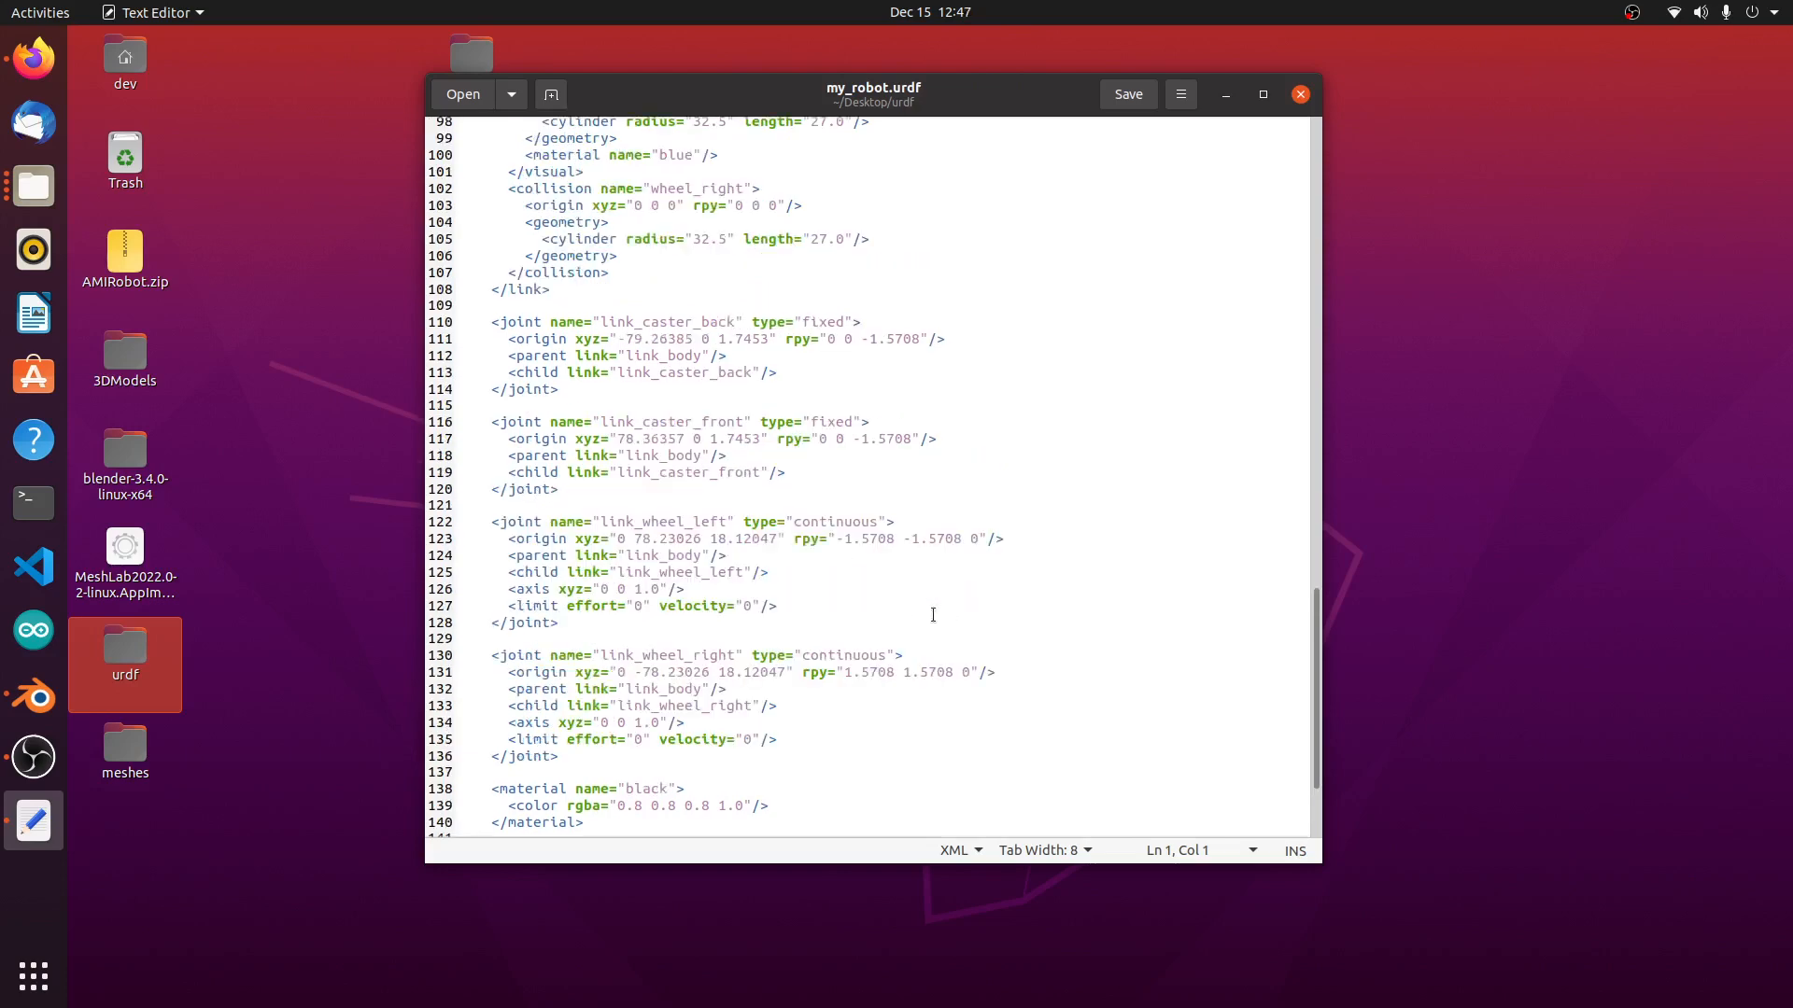
pyautogui.scroll(20, 893, 676)
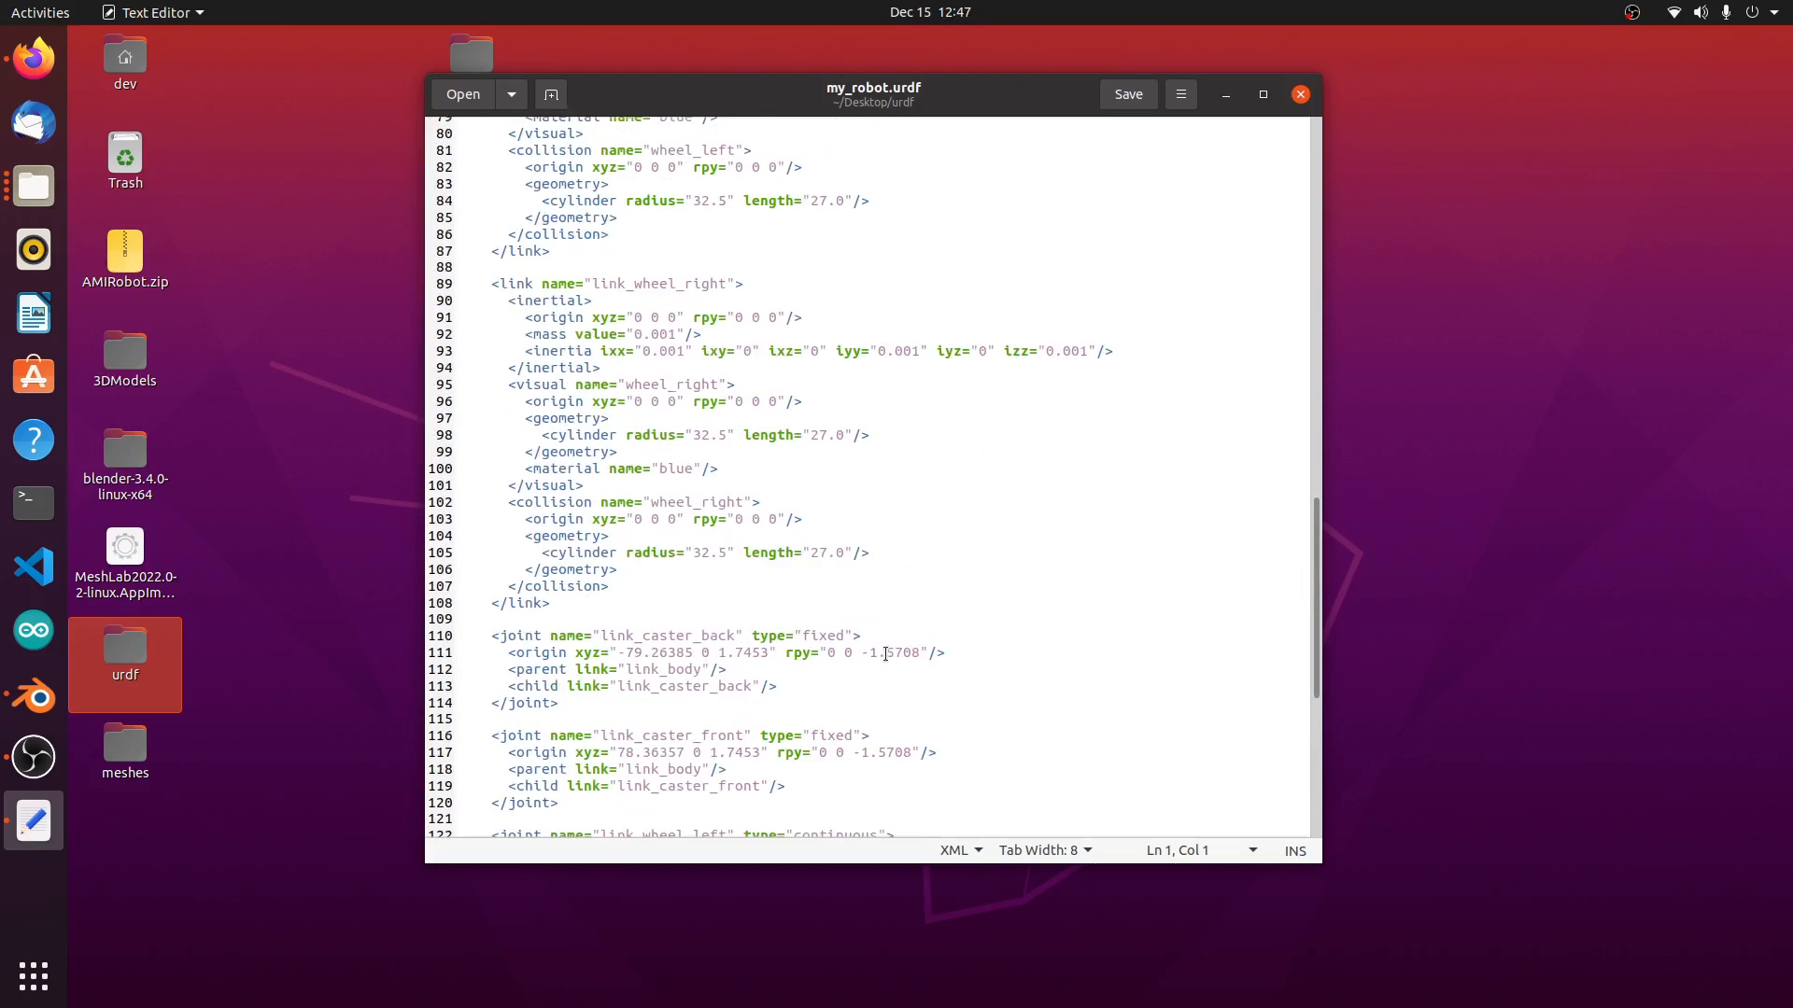
pyautogui.scroll(2, 885, 642)
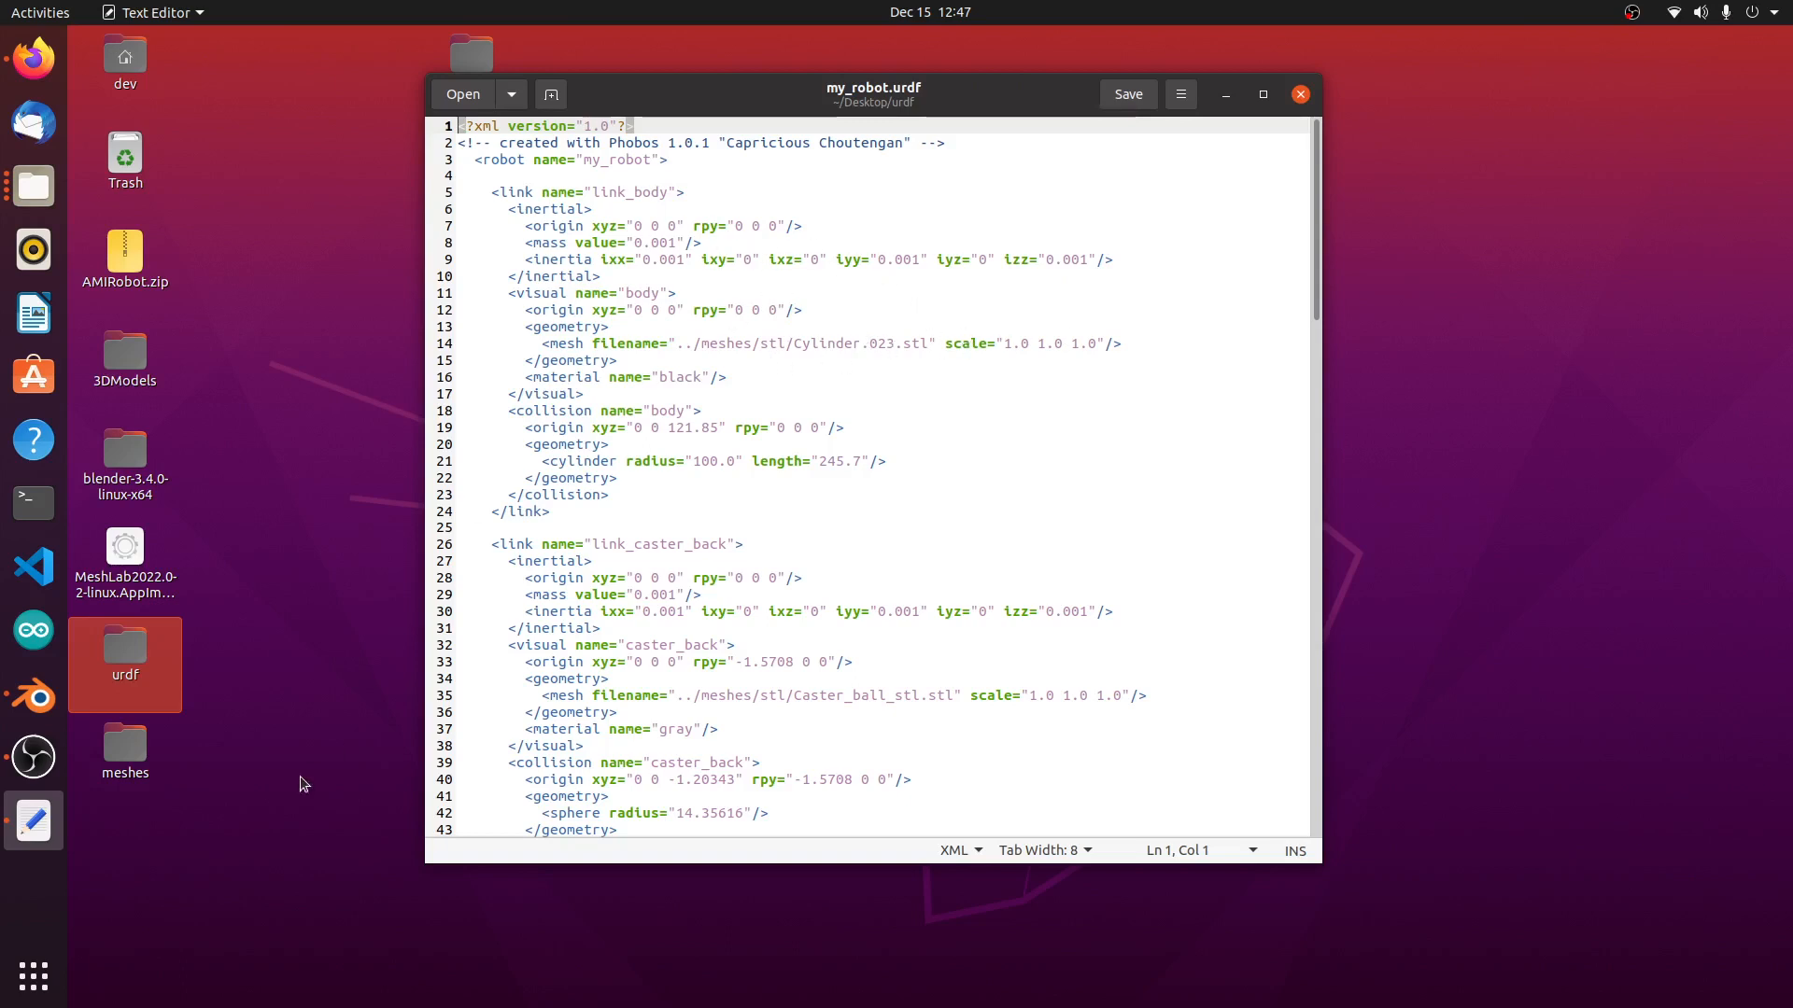
# Step: Check the exported STL files, including Cylinder.023.stl, in the stl subfolder of the desktop's meshes folder, and minimize the folder window
pyautogui.click(150, 742)
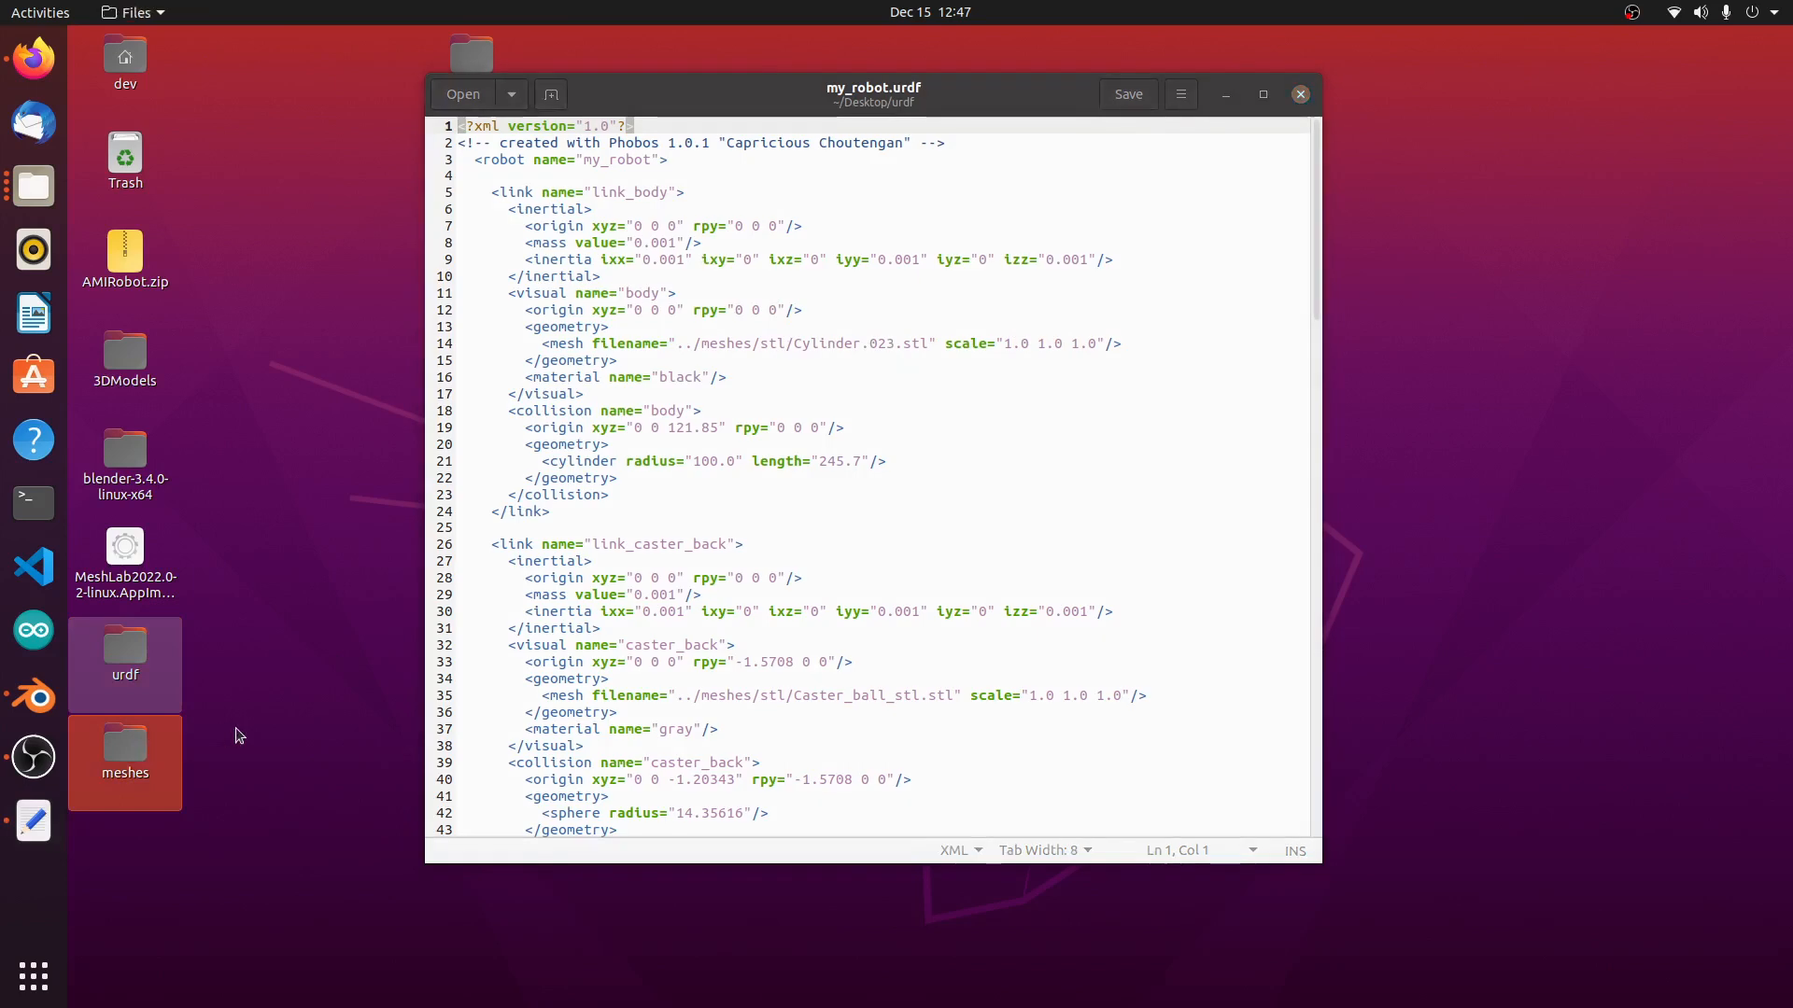
pyautogui.press('Return')
pyautogui.doubleClick(317, 103)
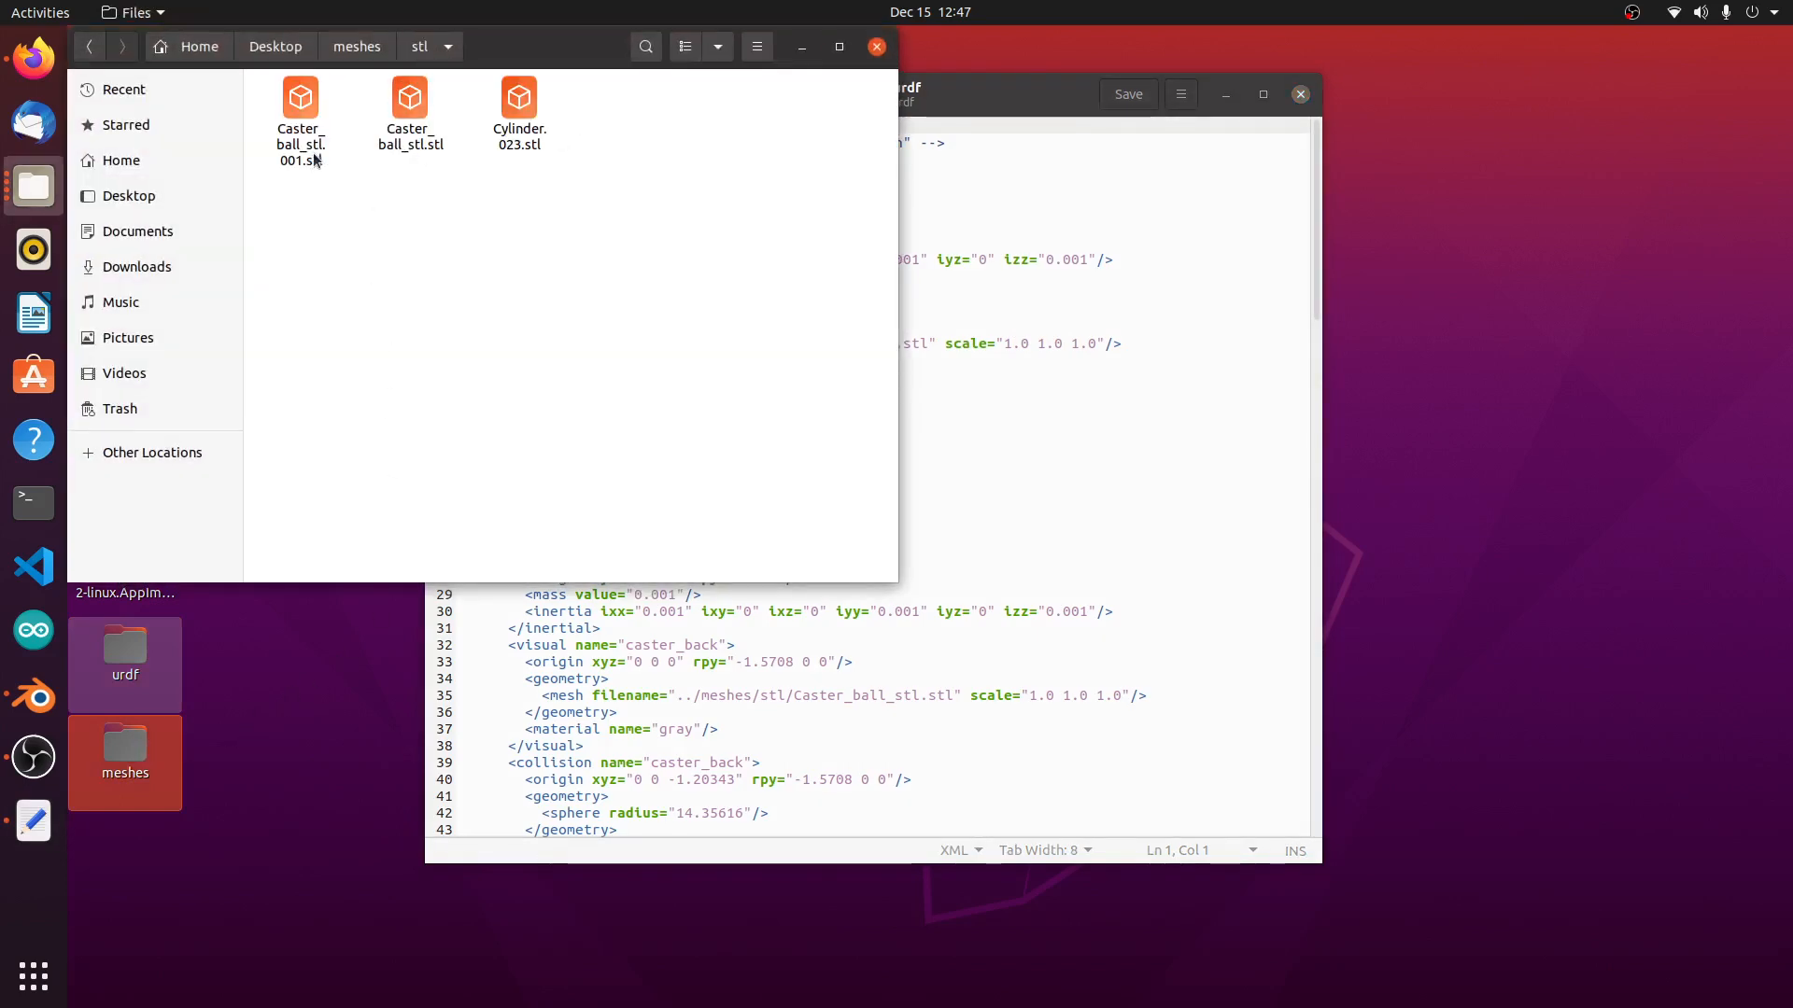
pyautogui.click(520, 103)
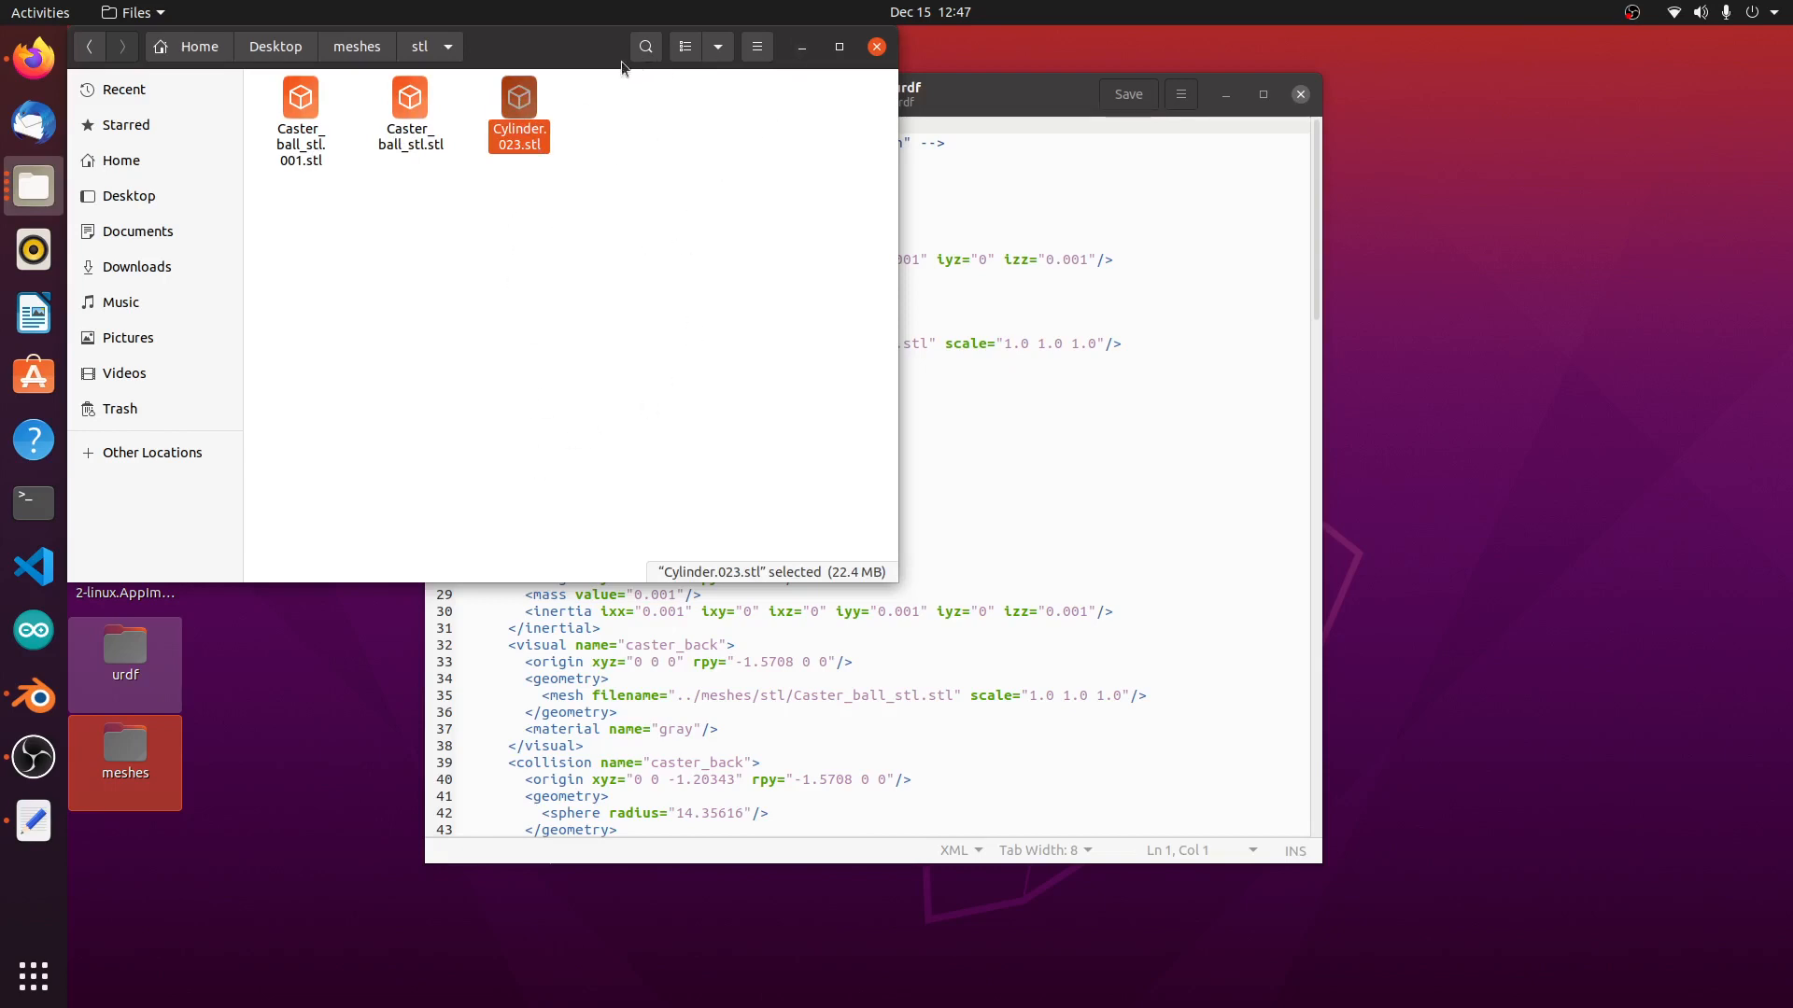
pyautogui.moveTo(620, 59); pyautogui.dragTo(709, 136)
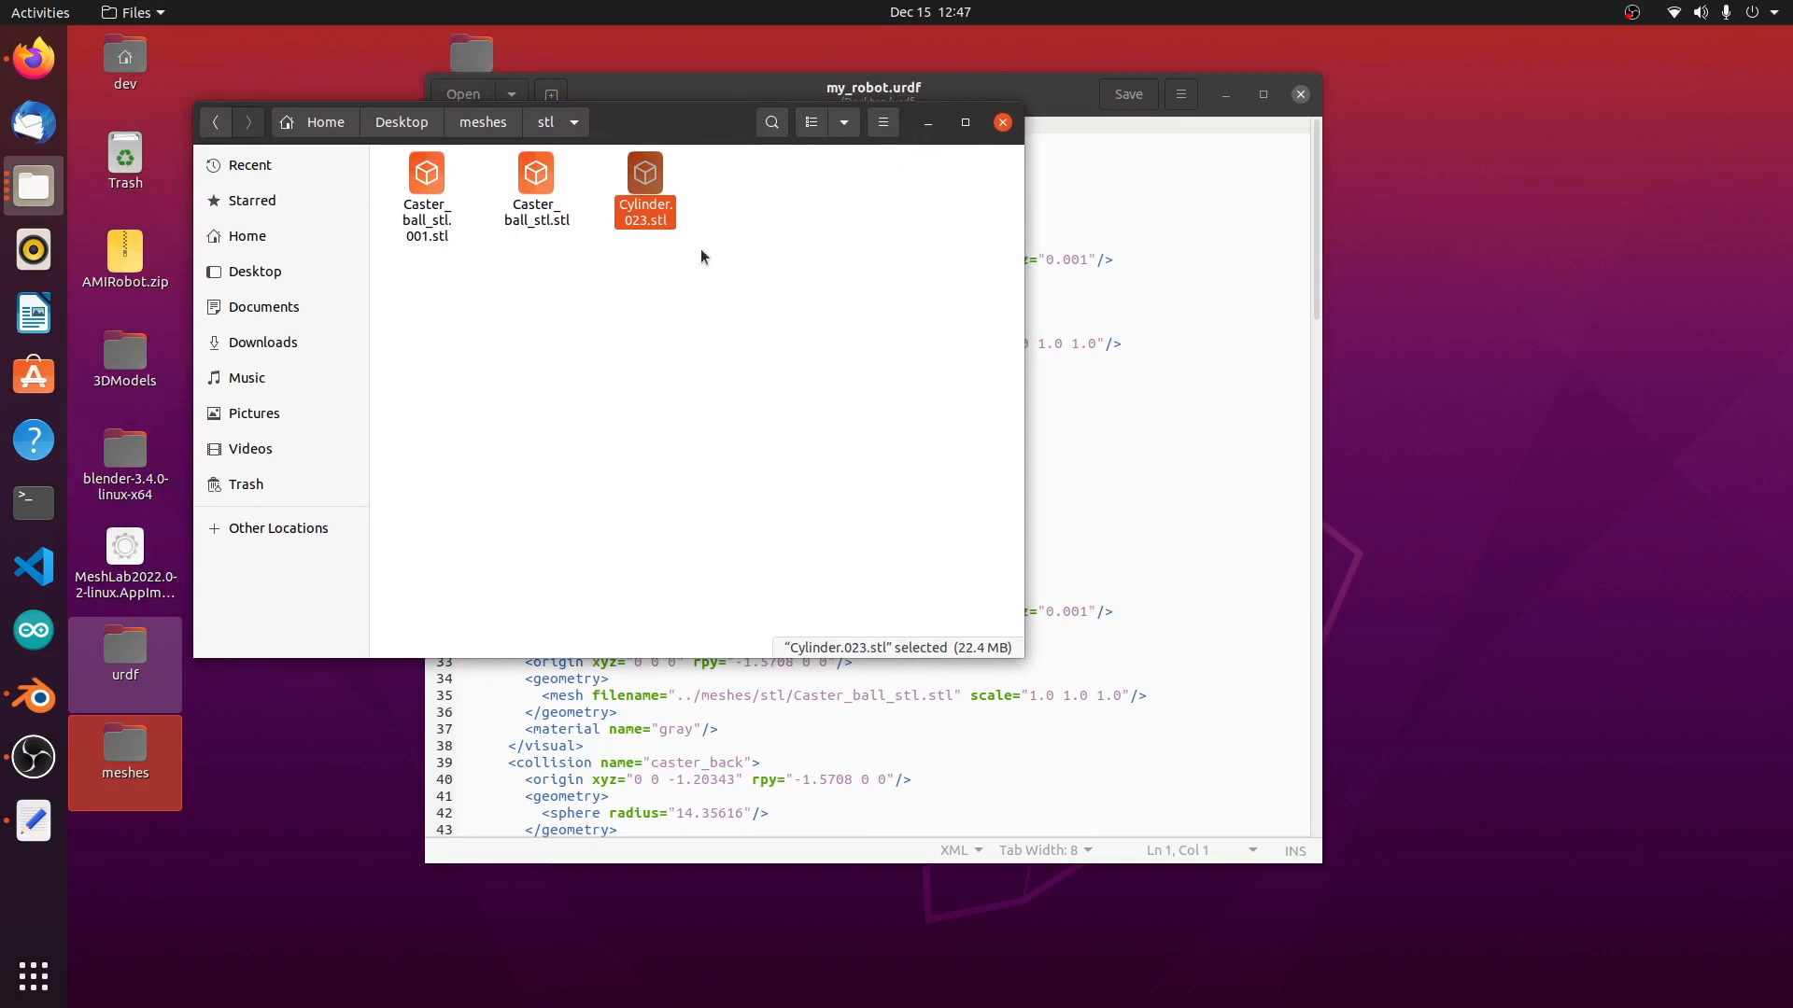
pyautogui.click(927, 124)
# Step: Look through the whole my_robot.urdf file once more and return to its beginning
pyautogui.scroll(-10, 868, 358)
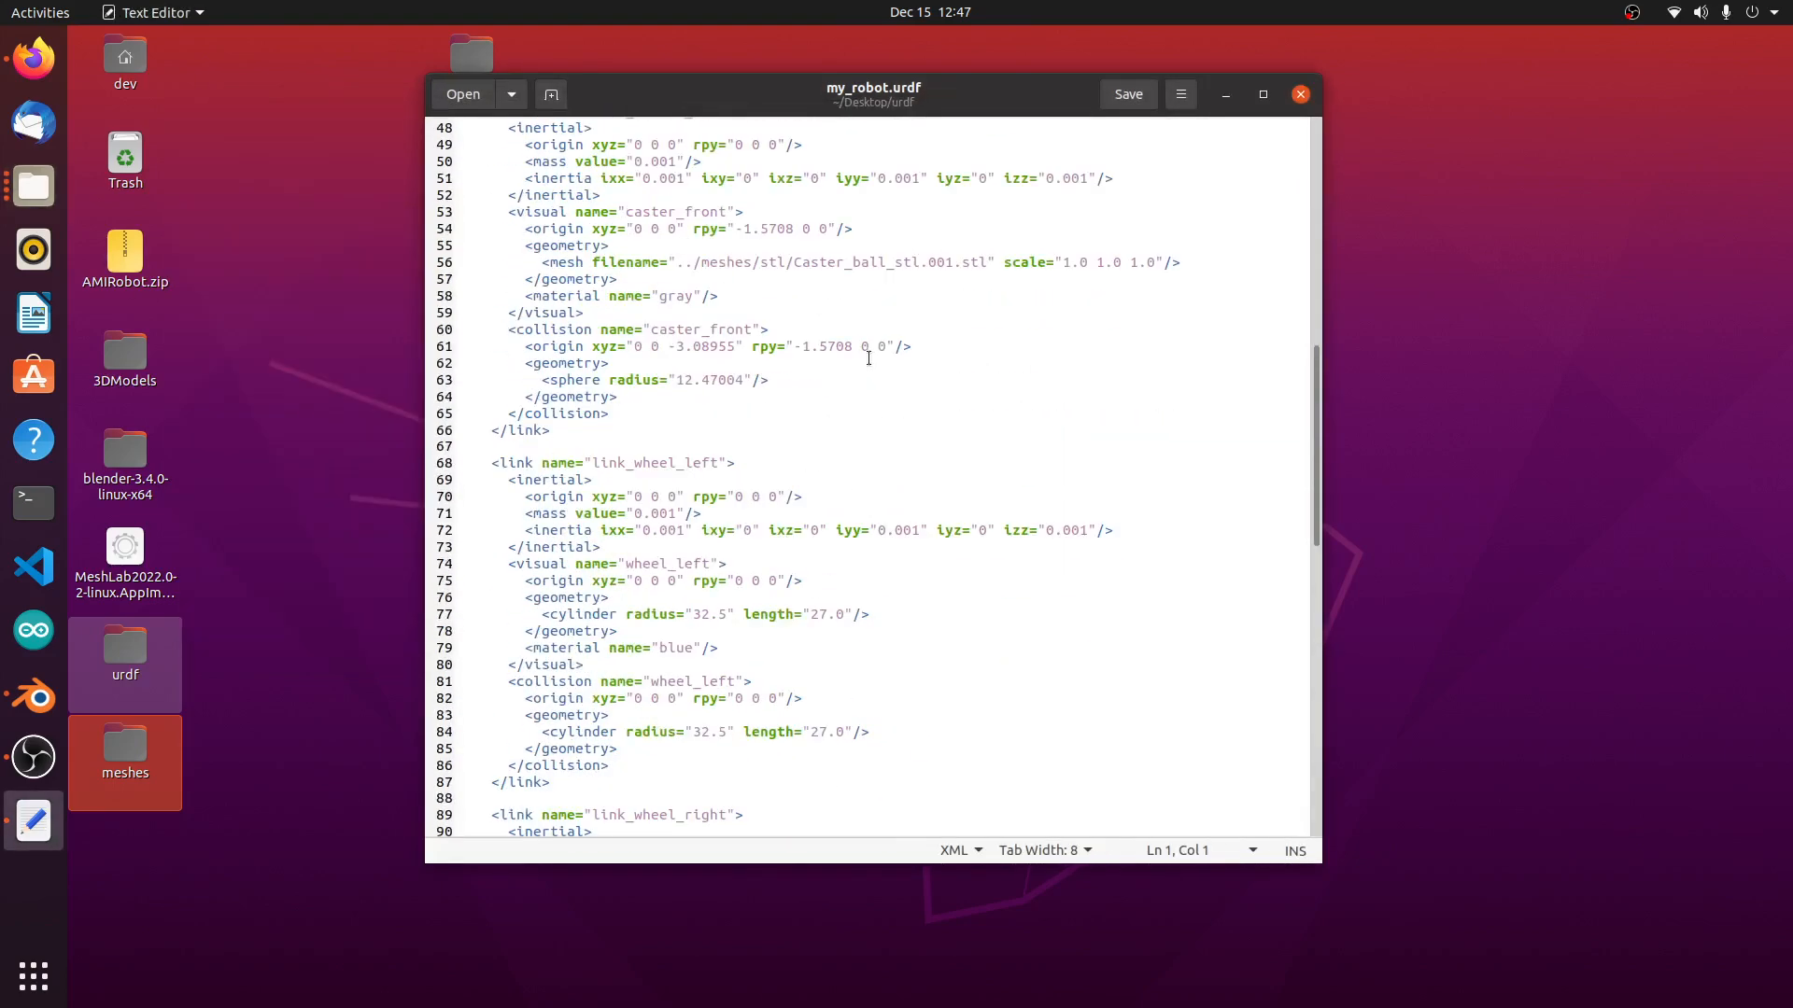
pyautogui.scroll(-10, 868, 358)
pyautogui.scroll(20, 865, 358)
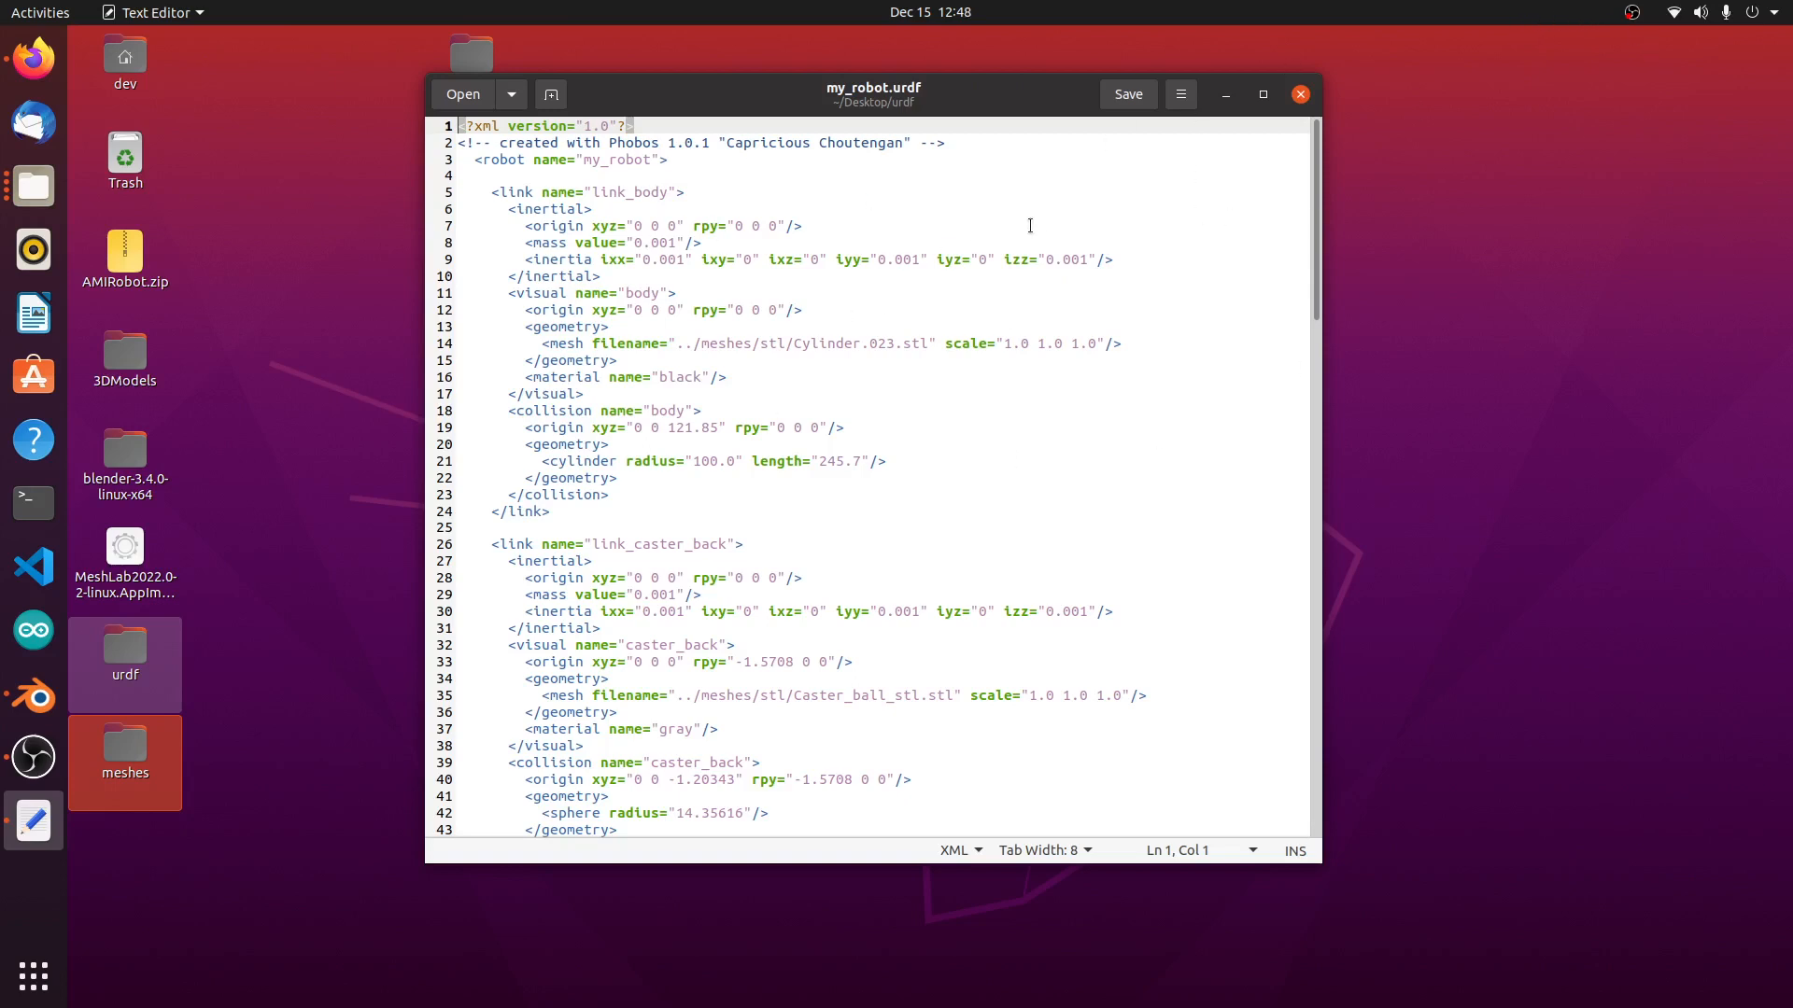
pyautogui.click(1632, 14)
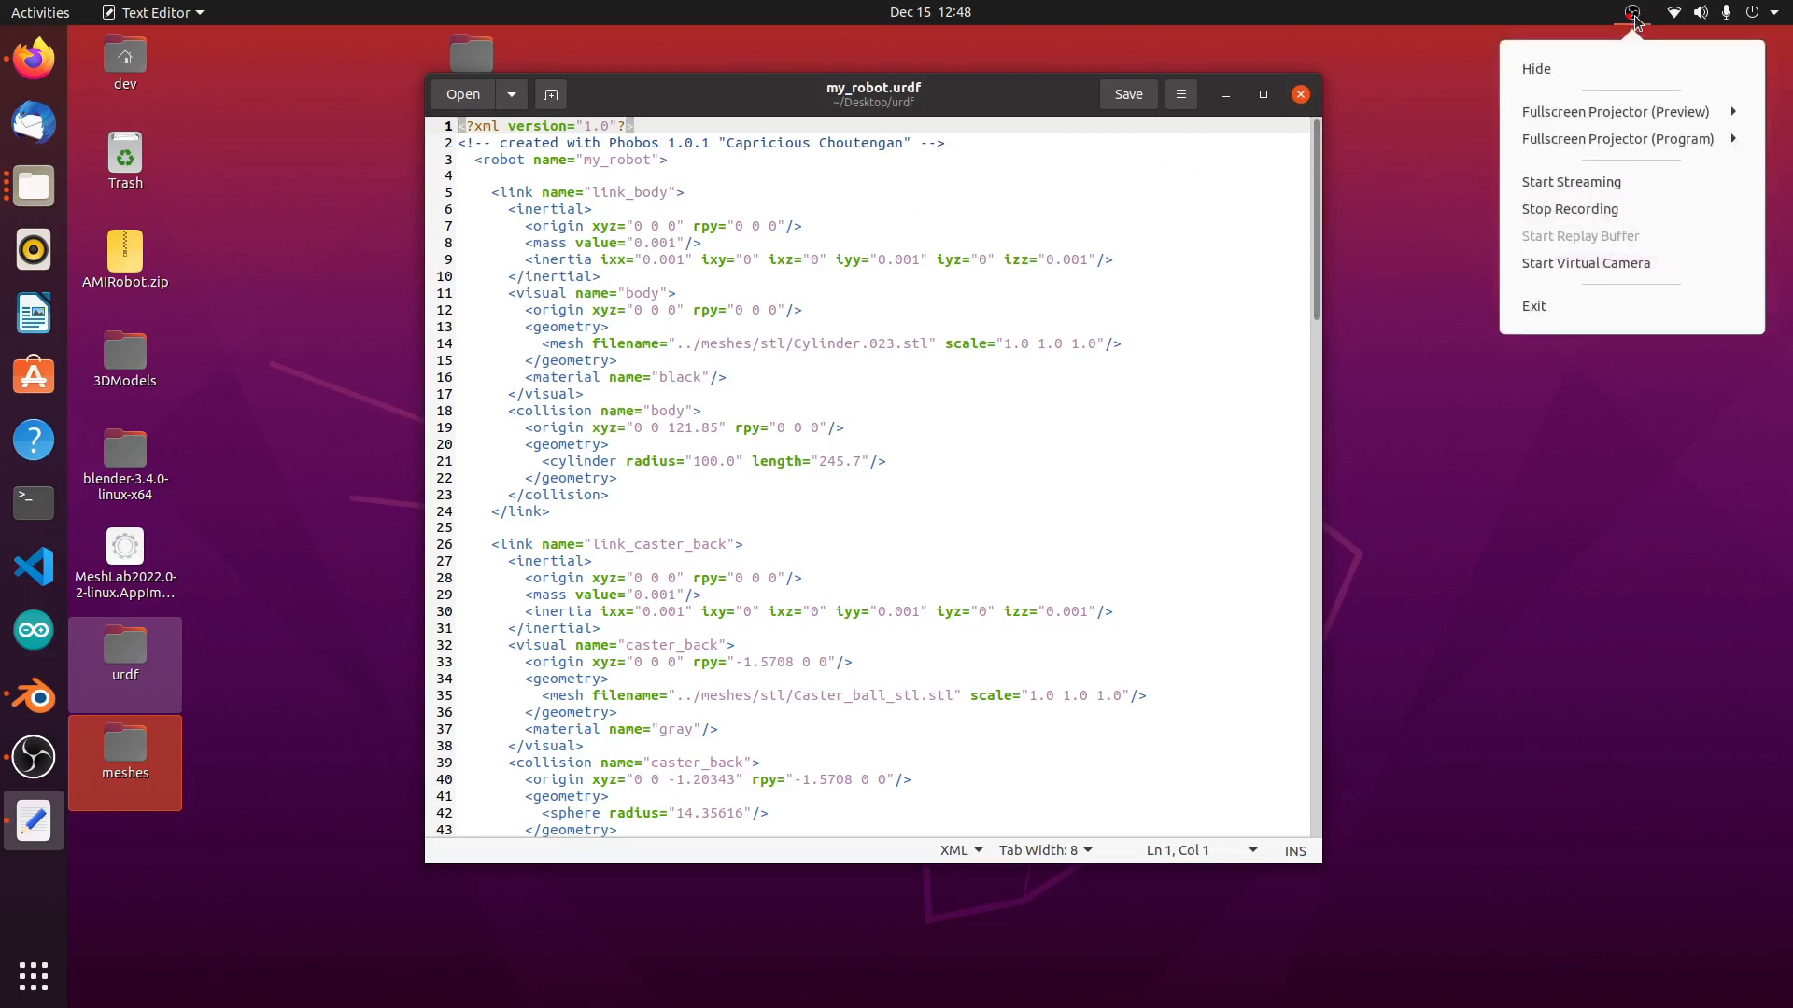